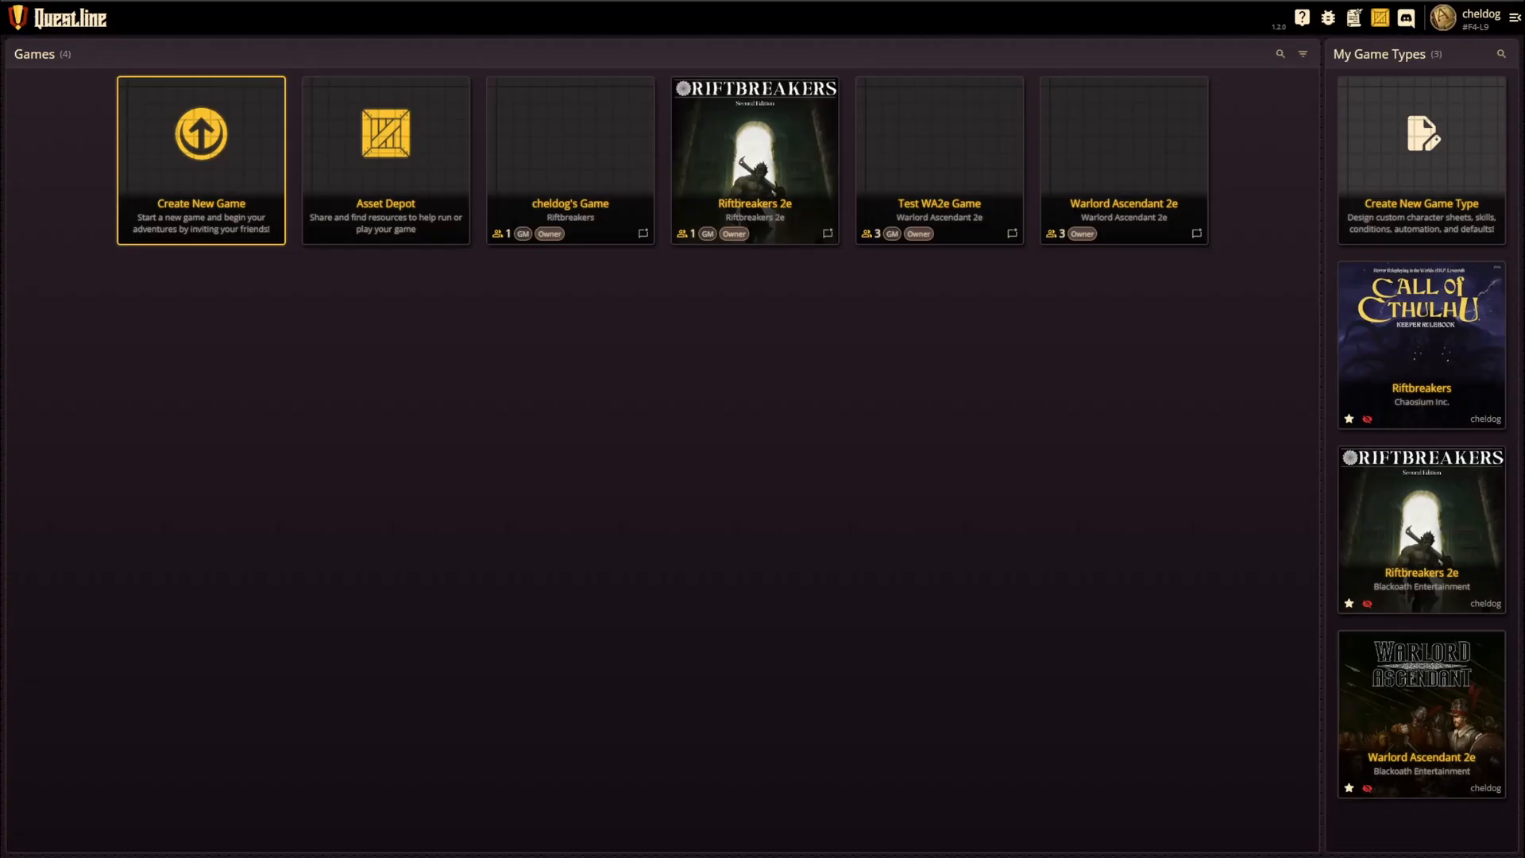
Step: Start creating a new game, search the game systems for Warlord, and choose Warlord Ascendant 2e
{"action": "left_click", "coordinate": [206, 159]}
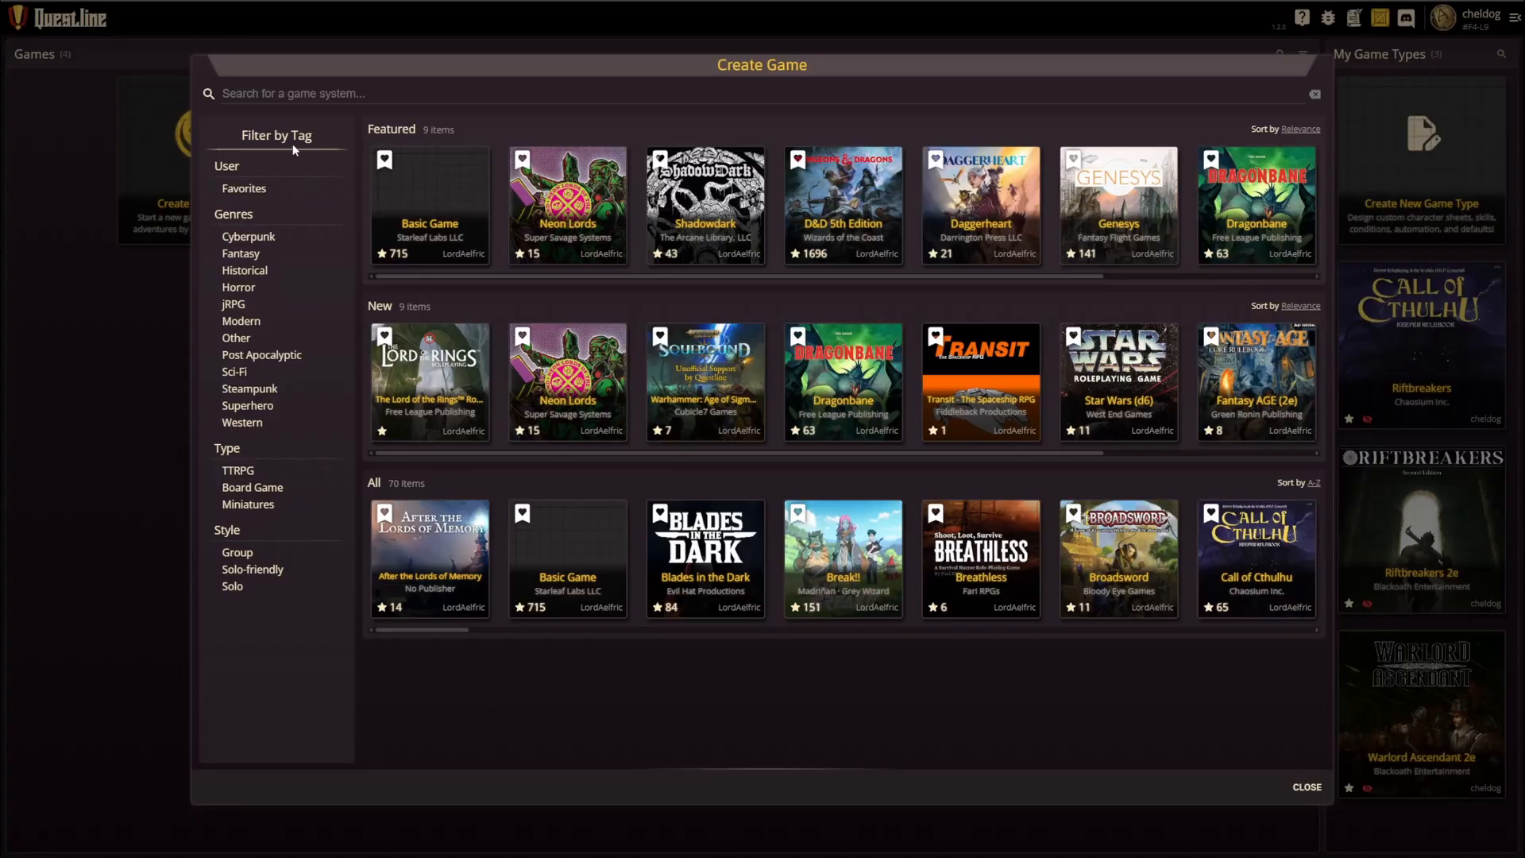
{"action": "type", "text": "War"}
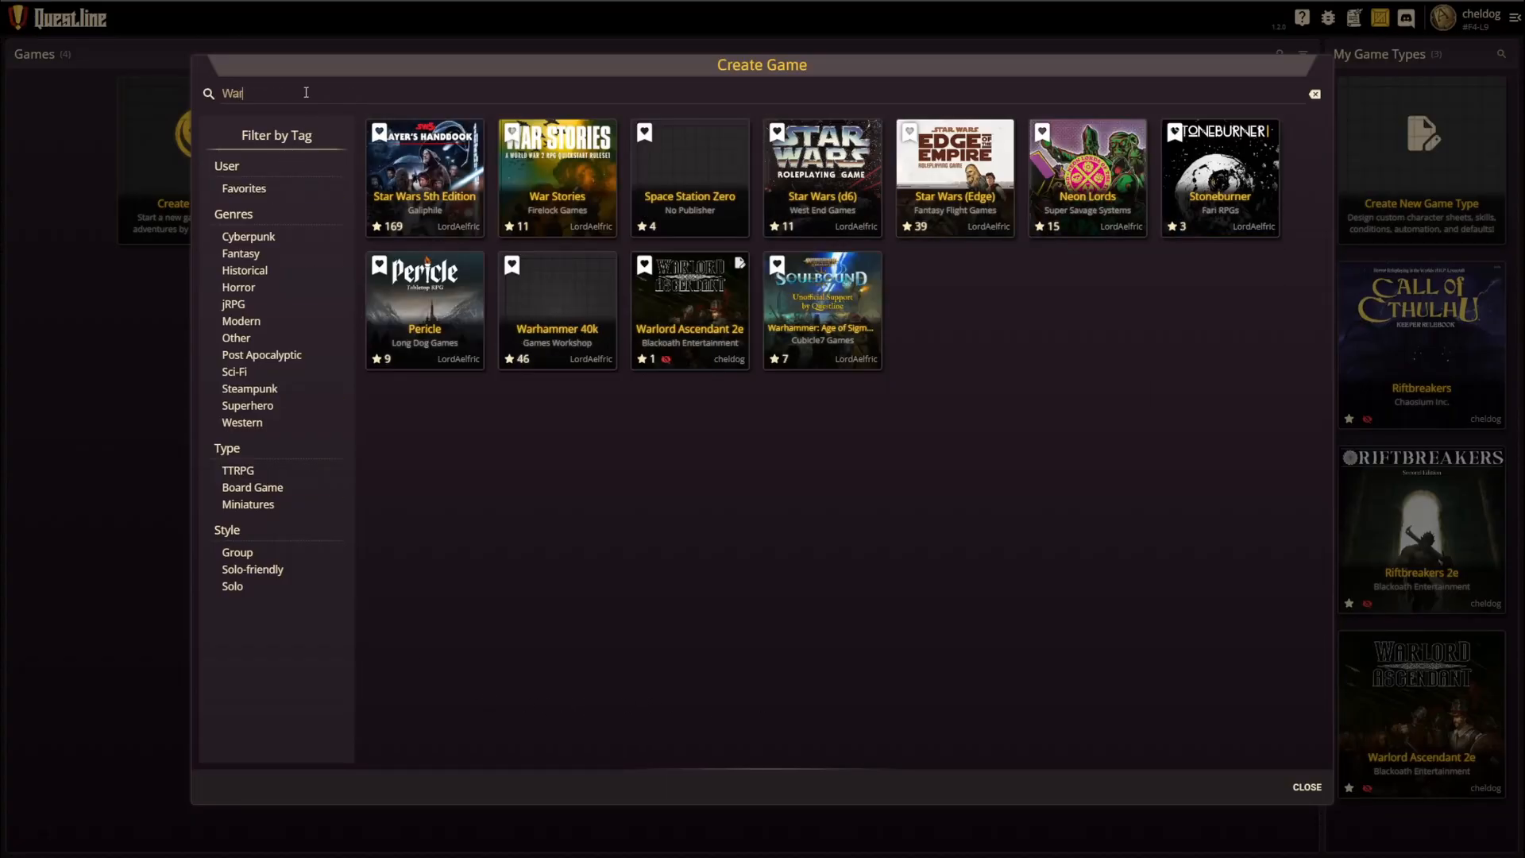
{"action": "type", "text": "lor"}
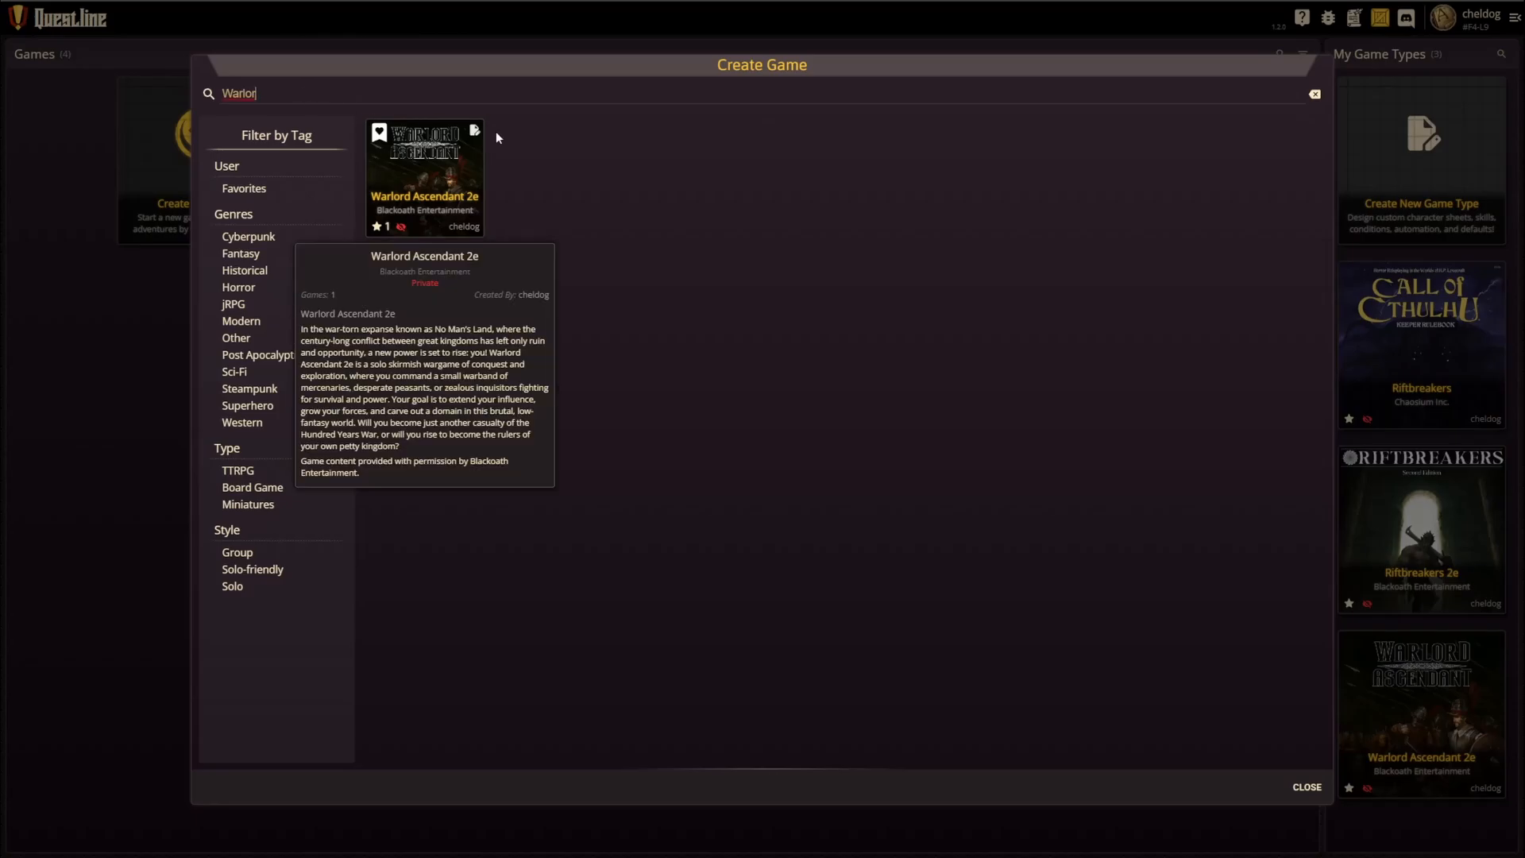
{"action": "mouse_move", "coordinate": [459, 191]}
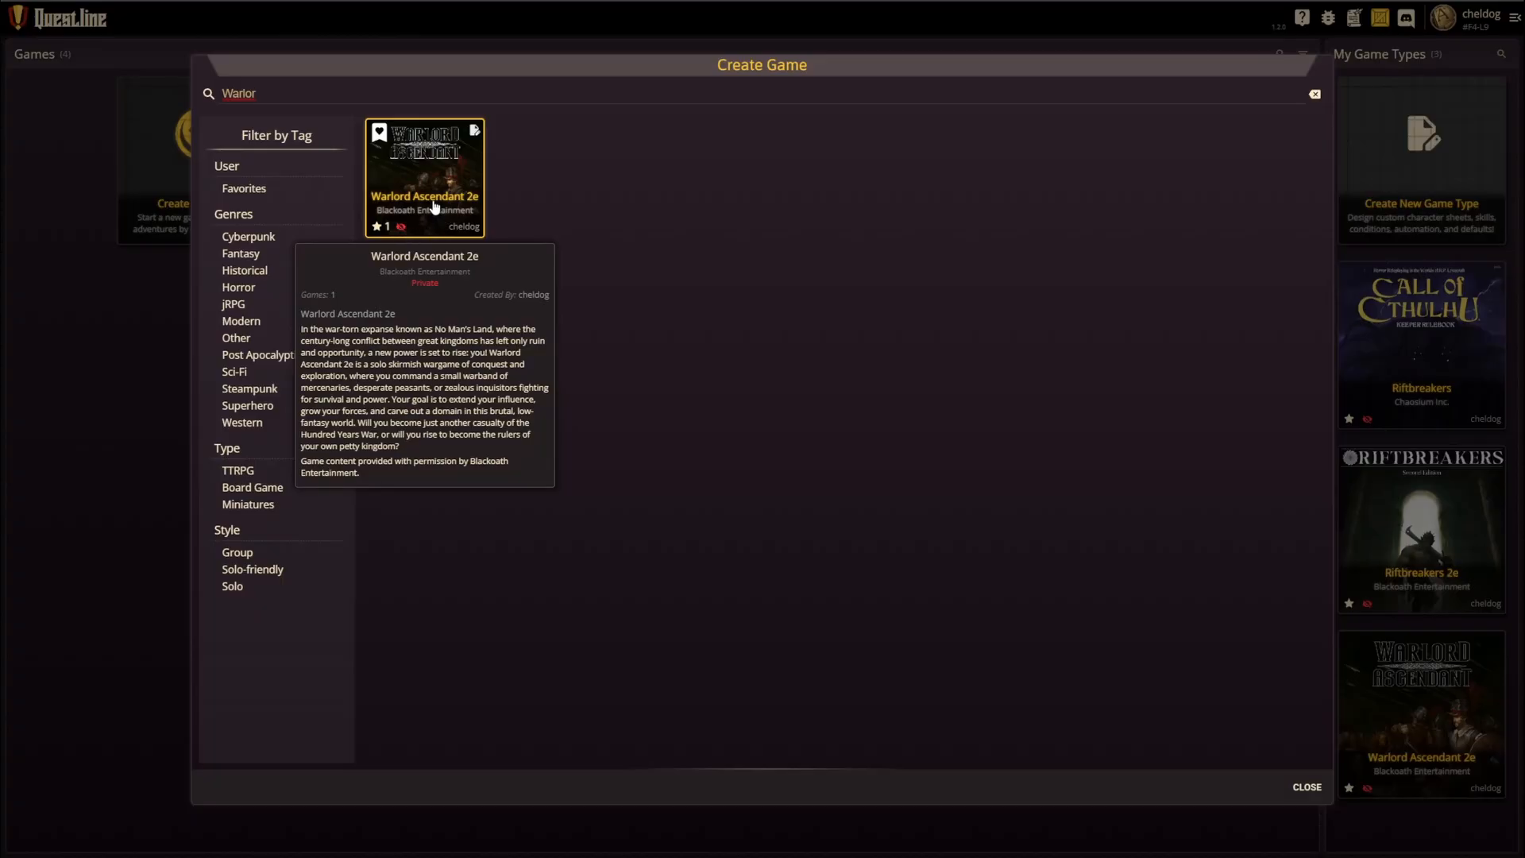
{"action": "left_click", "coordinate": [428, 167]}
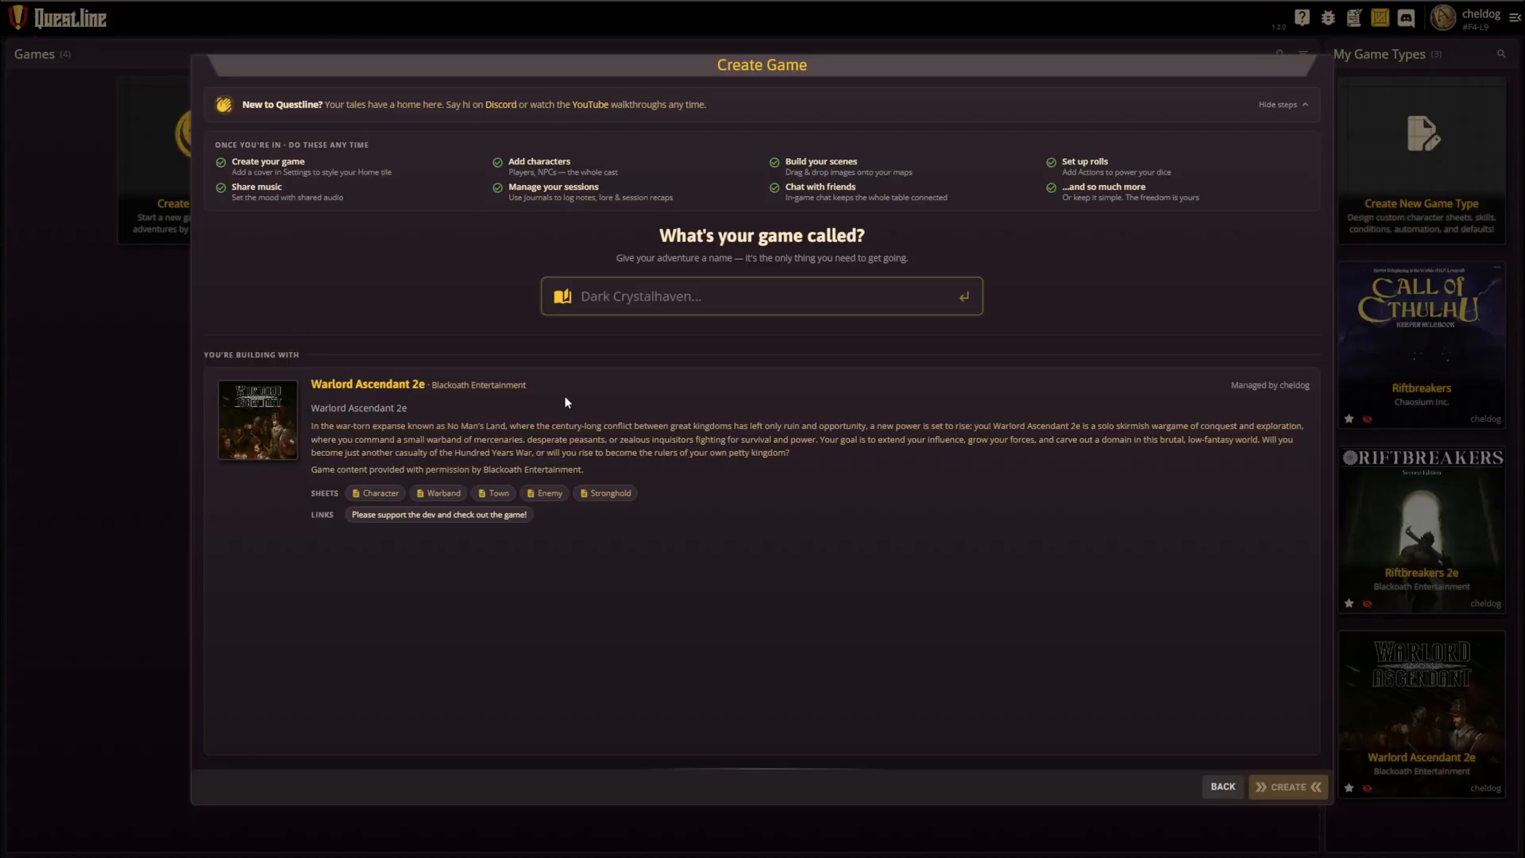
Step: Name the new game "Video test Game" and create it
{"action": "type", "text": "Viode"}
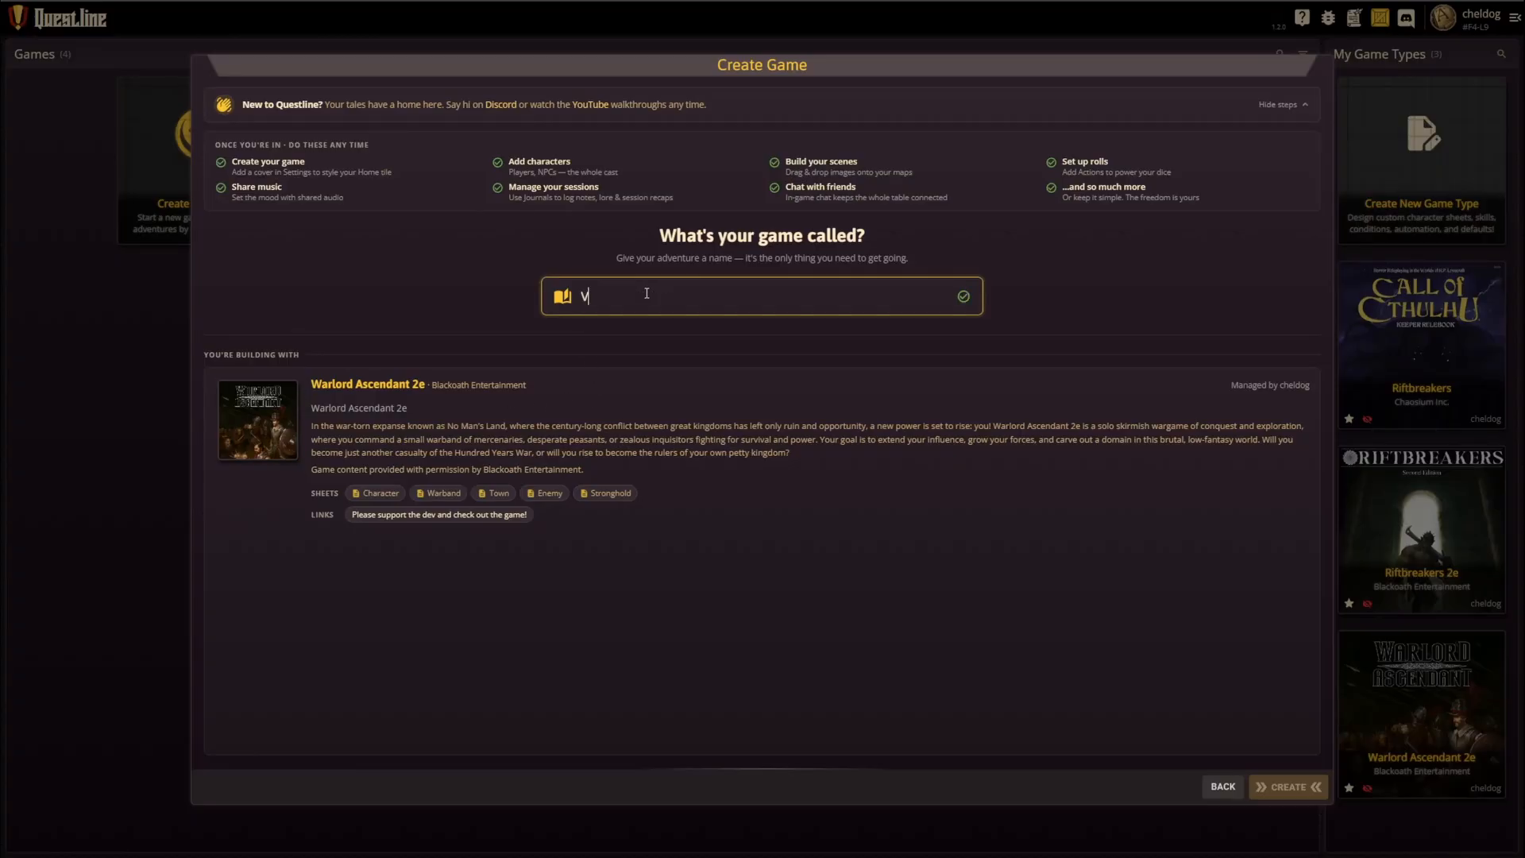
{"action": "key", "text": "BackSpace"}
{"action": "key", "text": "BackSpace"}
{"action": "key", "text": "BackSpace"}
{"action": "type", "text": "deo test Game"}
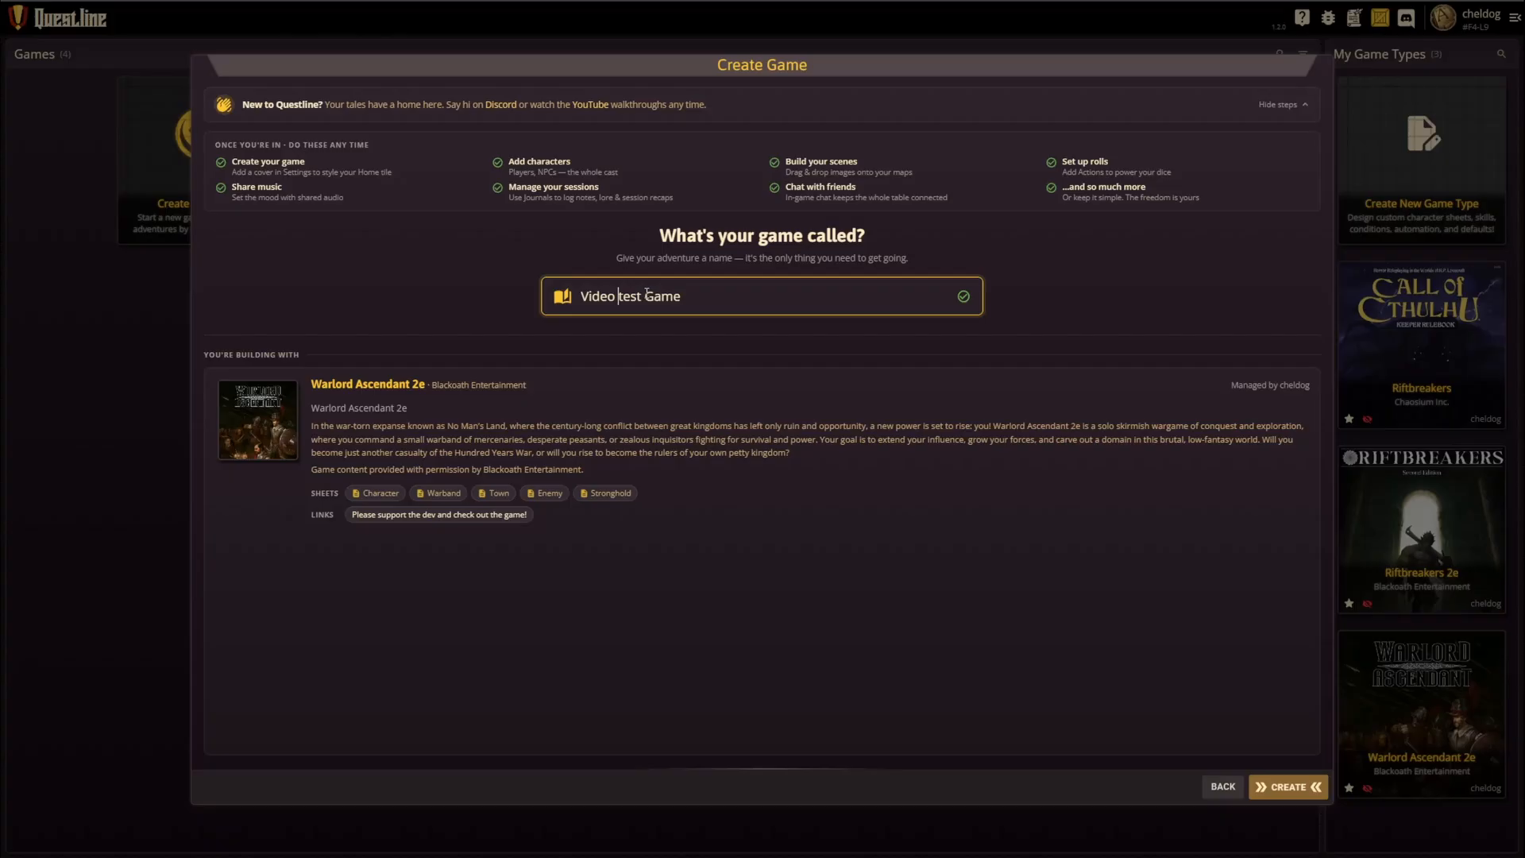
{"action": "key", "text": "Delete"}
{"action": "type", "text": "Test Game"}
{"action": "left_click", "coordinate": [1303, 788]}
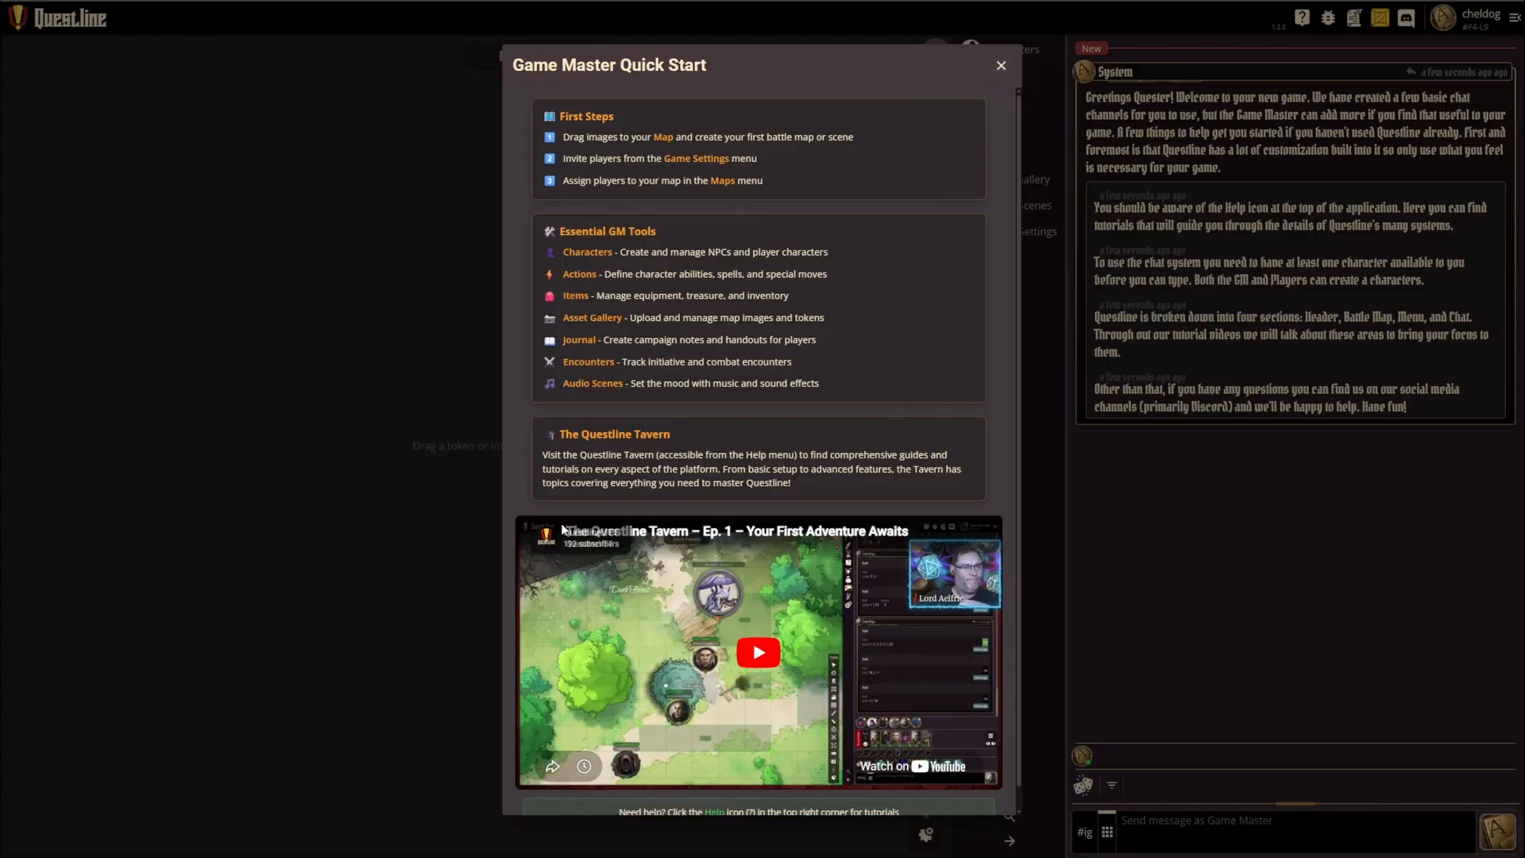
Step: Dismiss the Game Master Quick Start guide and narrow the chat area to give the map more room
{"action": "scroll", "coordinate": [826, 384], "scroll_direction": "down", "scroll_amount": 1}
{"action": "scroll", "coordinate": [851, 362], "scroll_direction": "up", "scroll_amount": 1}
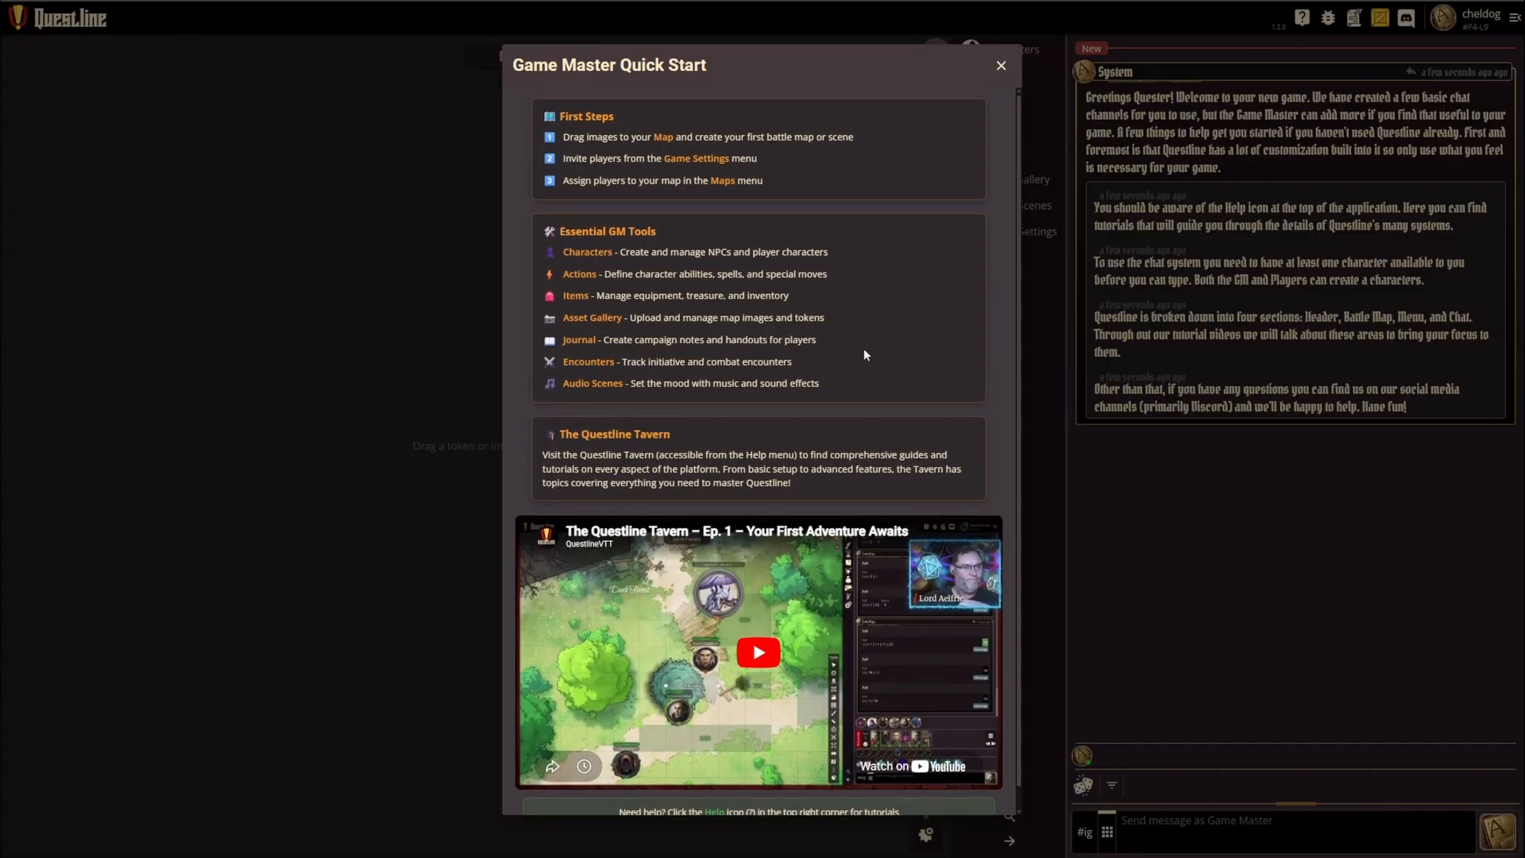
{"action": "left_click", "coordinate": [1002, 65]}
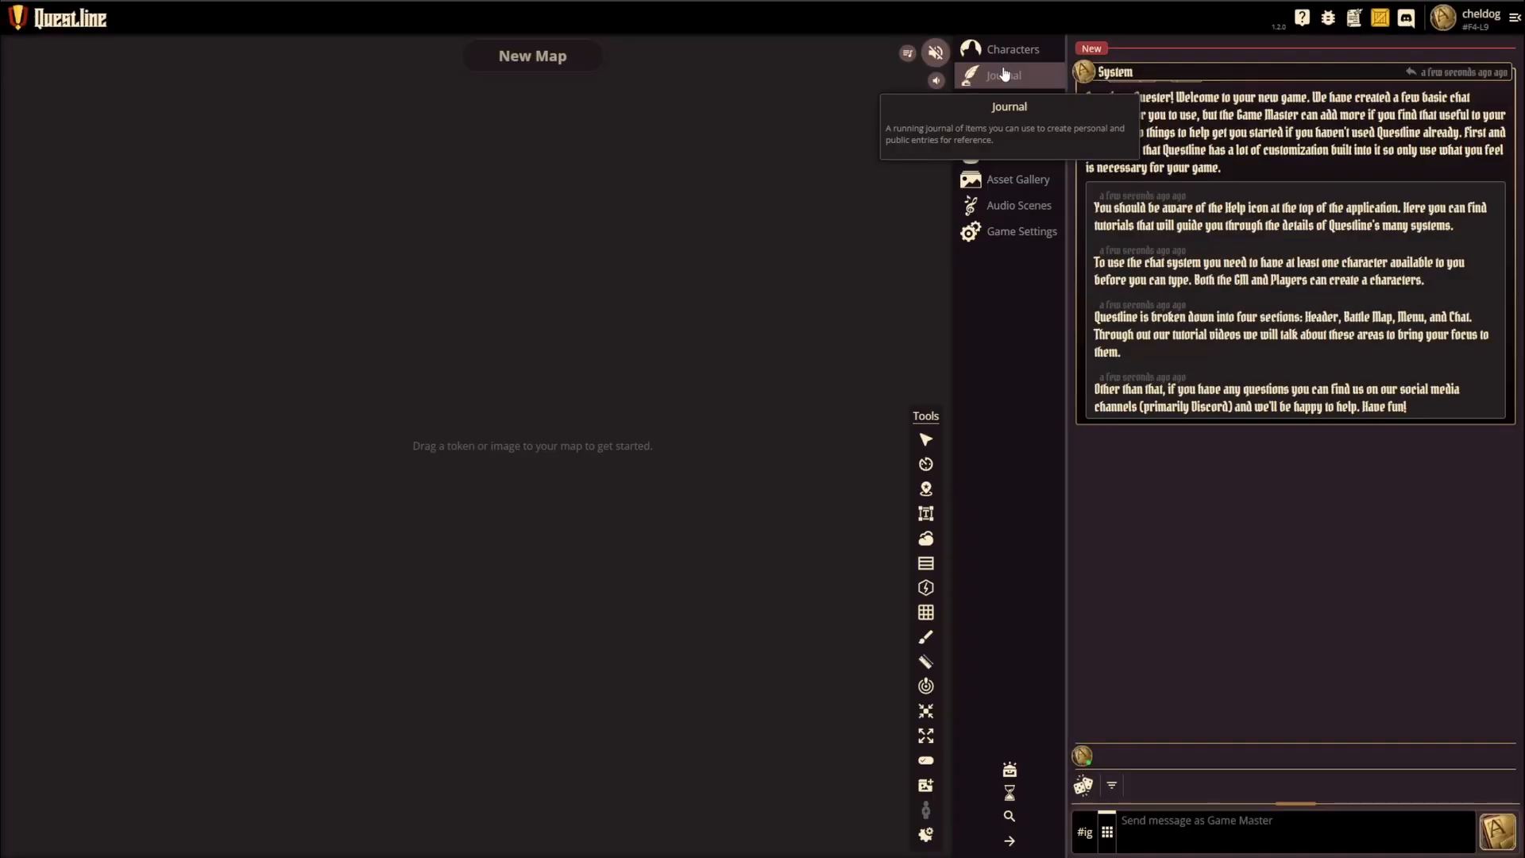
{"action": "left_click_drag", "start_coordinate": [1063, 477], "coordinate": [1232, 481]}
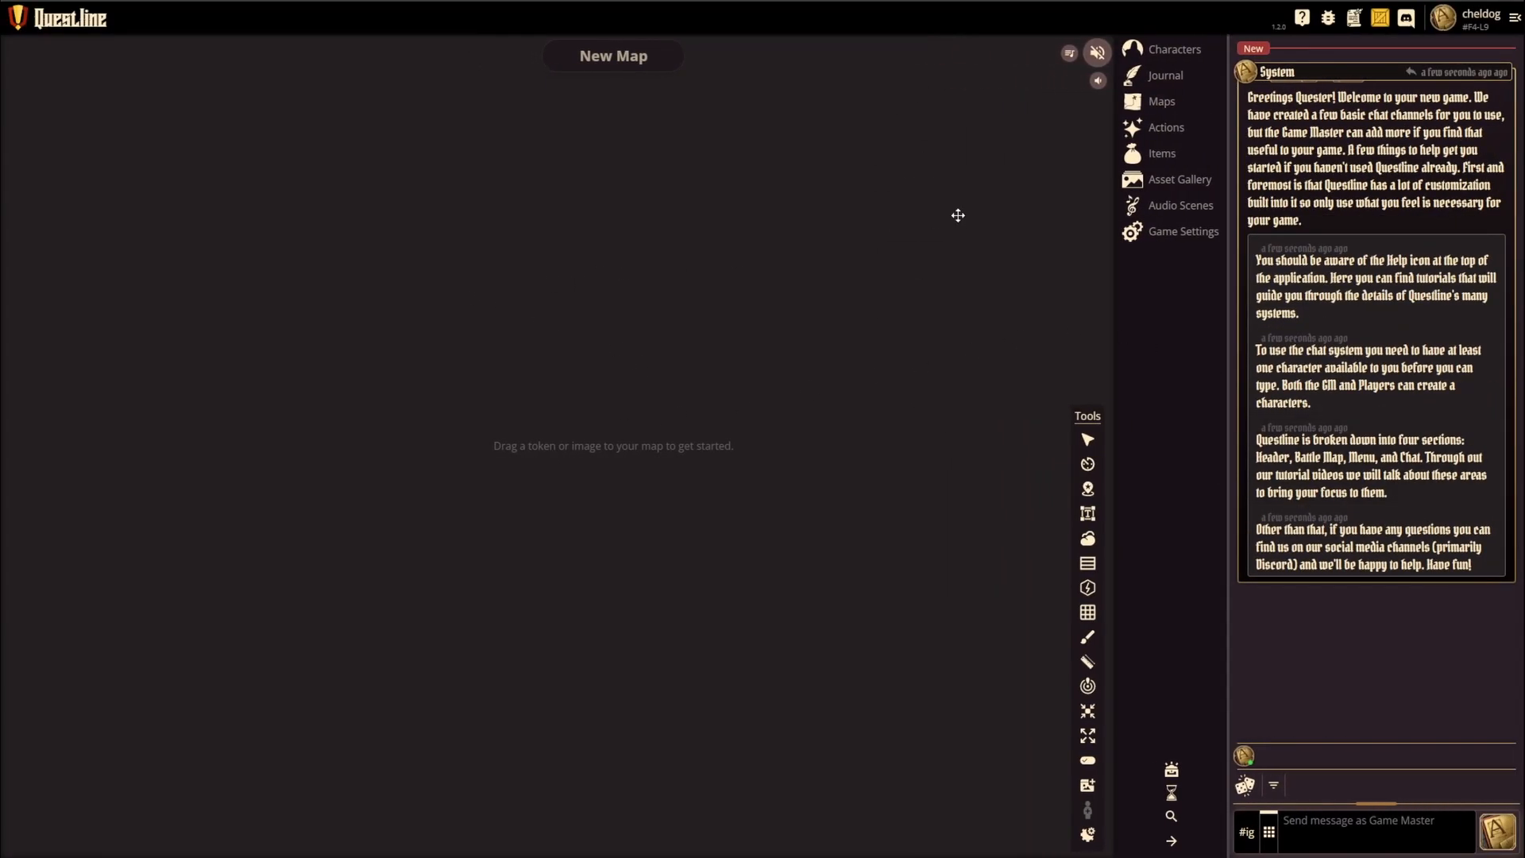
Step: Add a new character to the game and change its sheet type to Character, returning to the character sheet
{"action": "left_click", "coordinate": [1173, 51]}
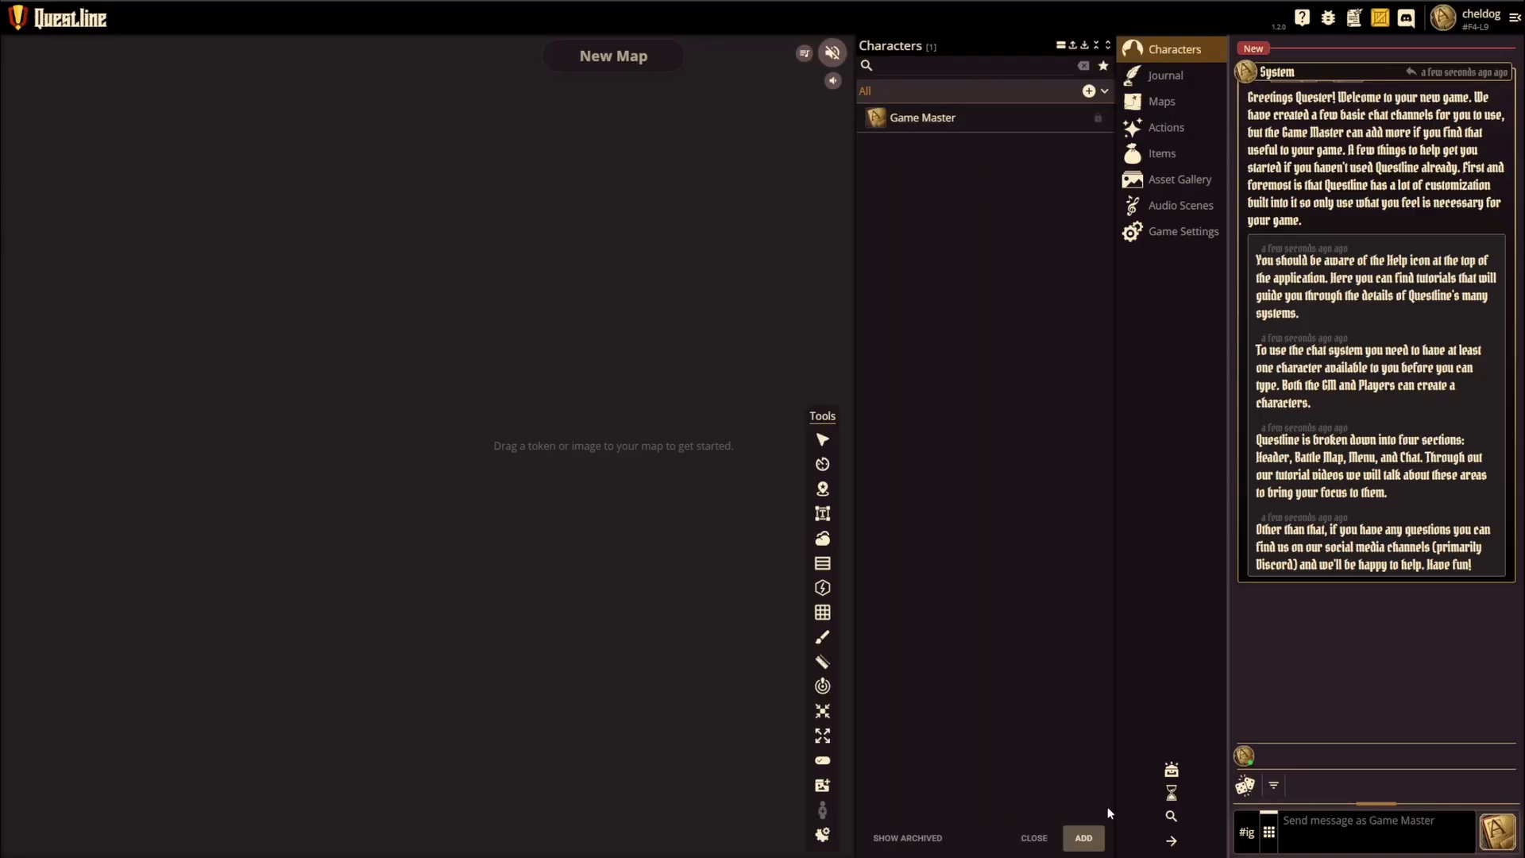
{"action": "left_click", "coordinate": [1083, 837]}
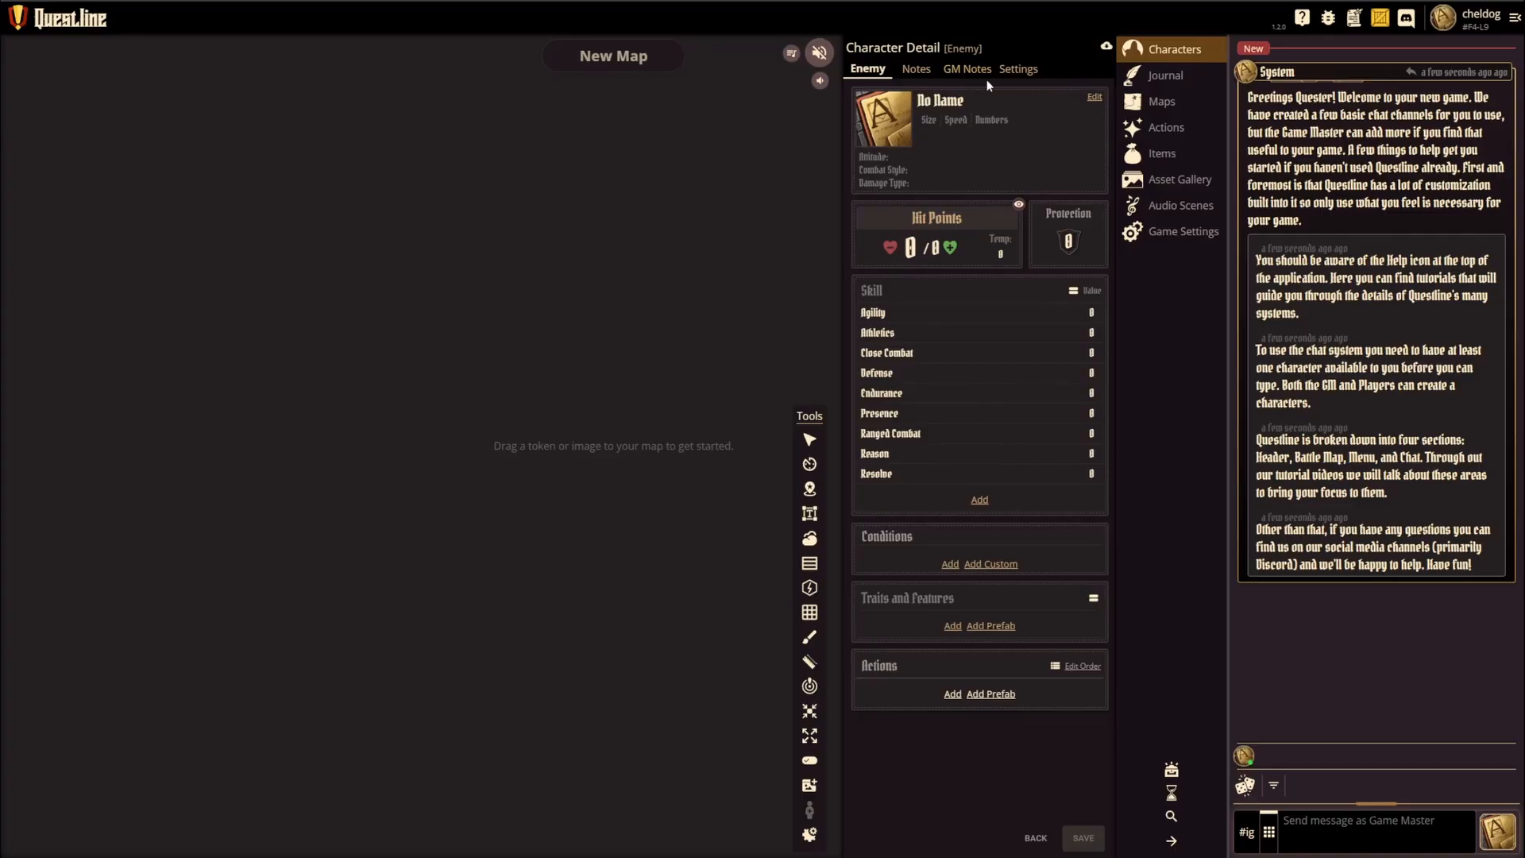
{"action": "left_click", "coordinate": [1025, 71]}
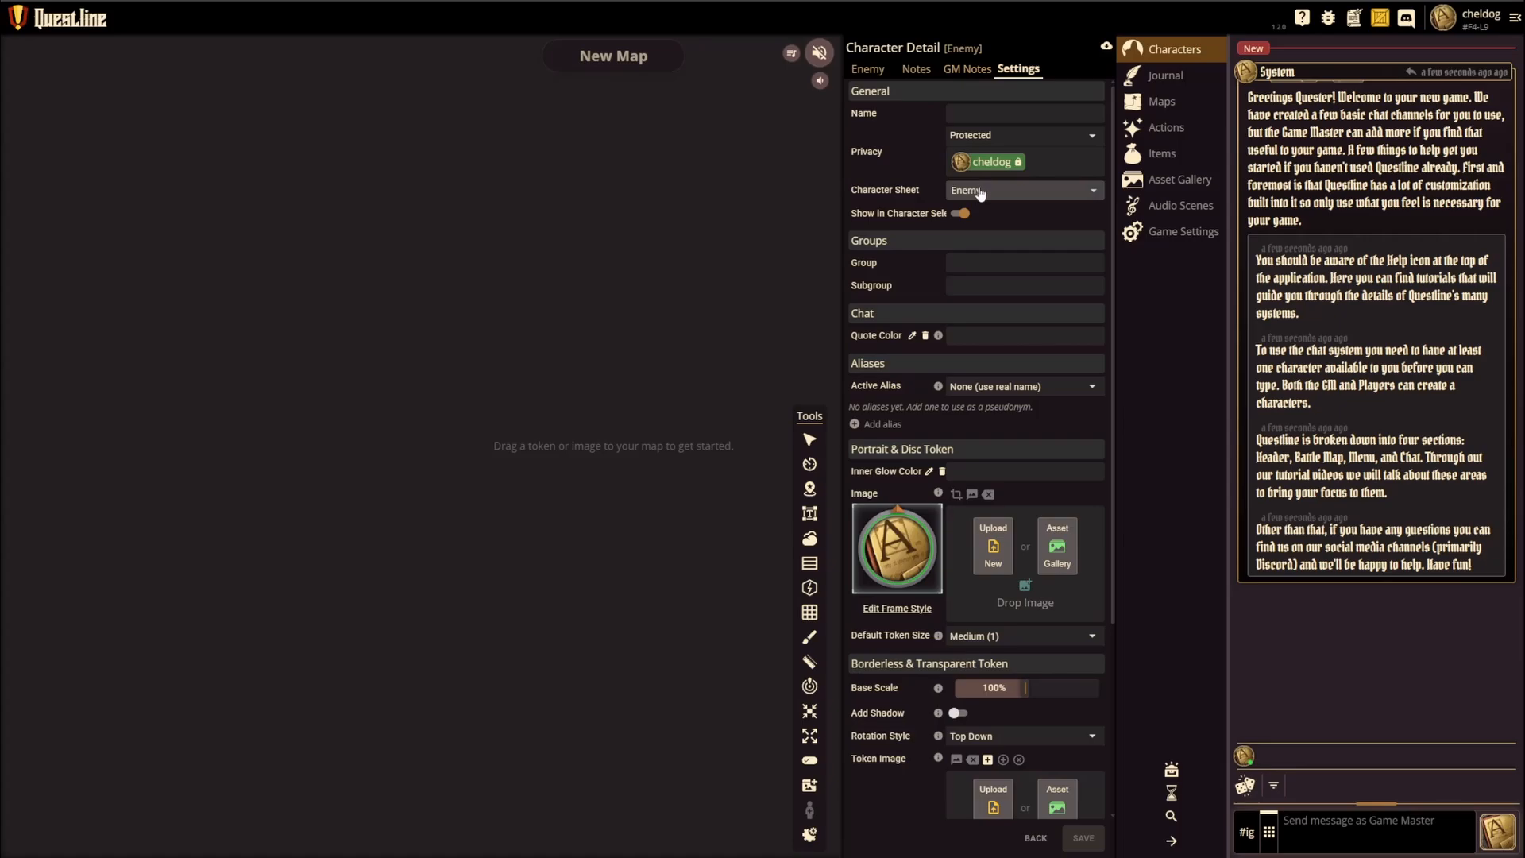
{"action": "left_click", "coordinate": [874, 73]}
{"action": "left_click", "coordinate": [1009, 73]}
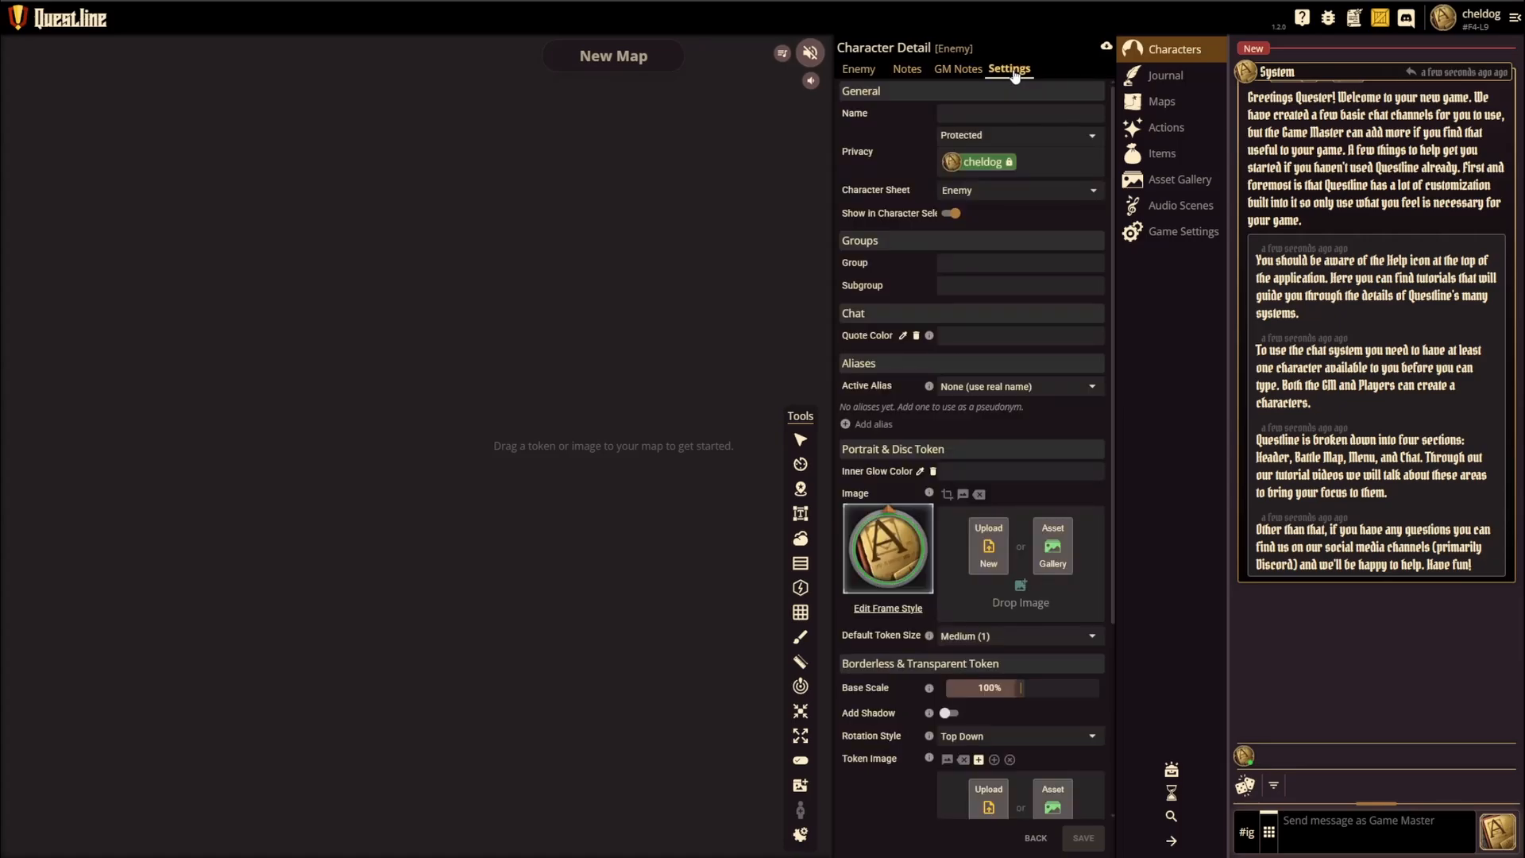
{"action": "left_click", "coordinate": [1004, 194]}
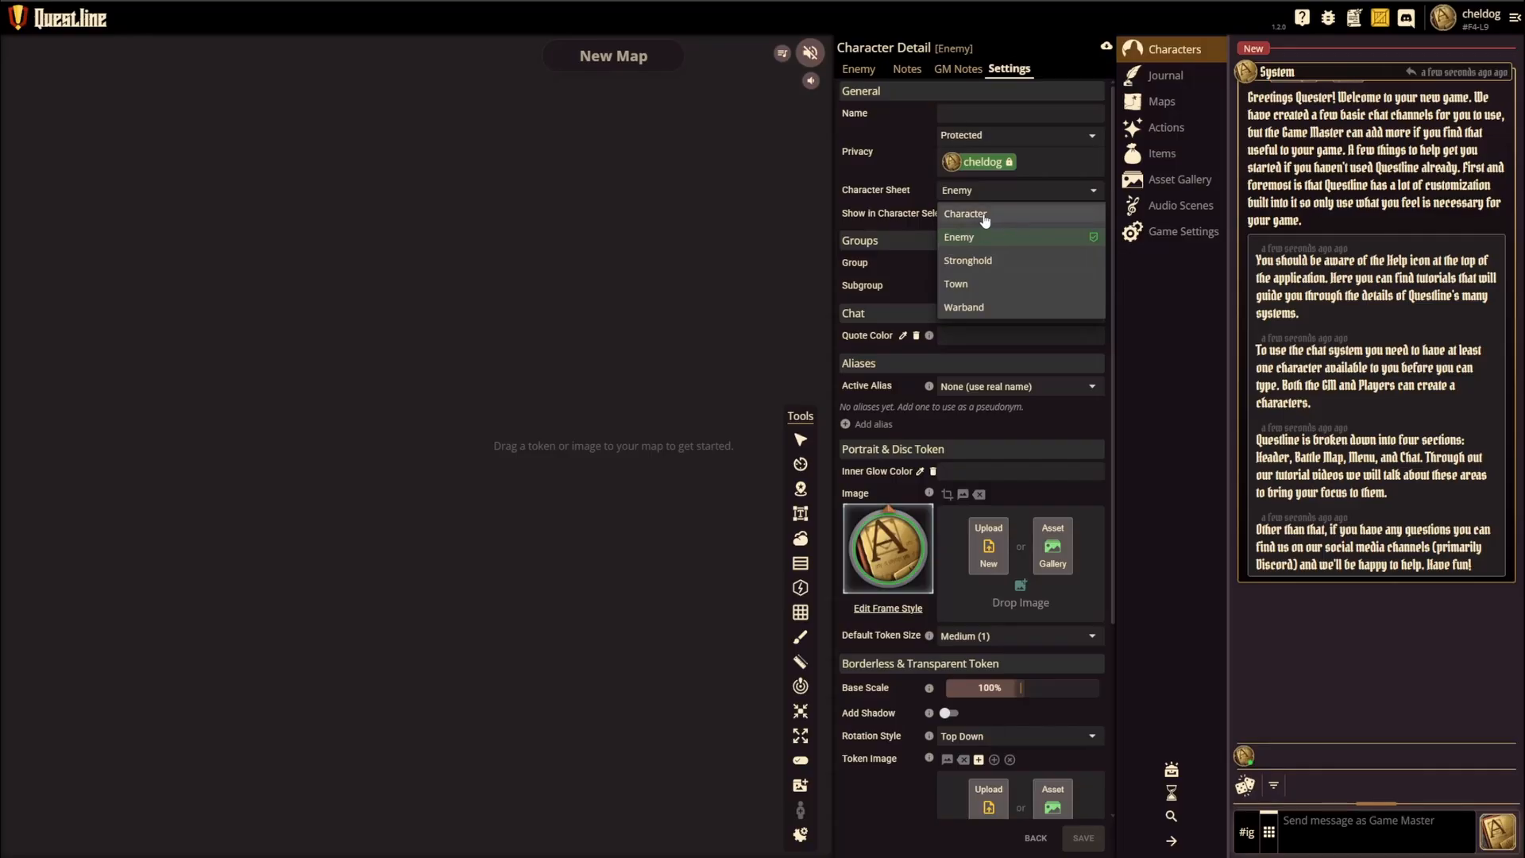
{"action": "left_click", "coordinate": [985, 217]}
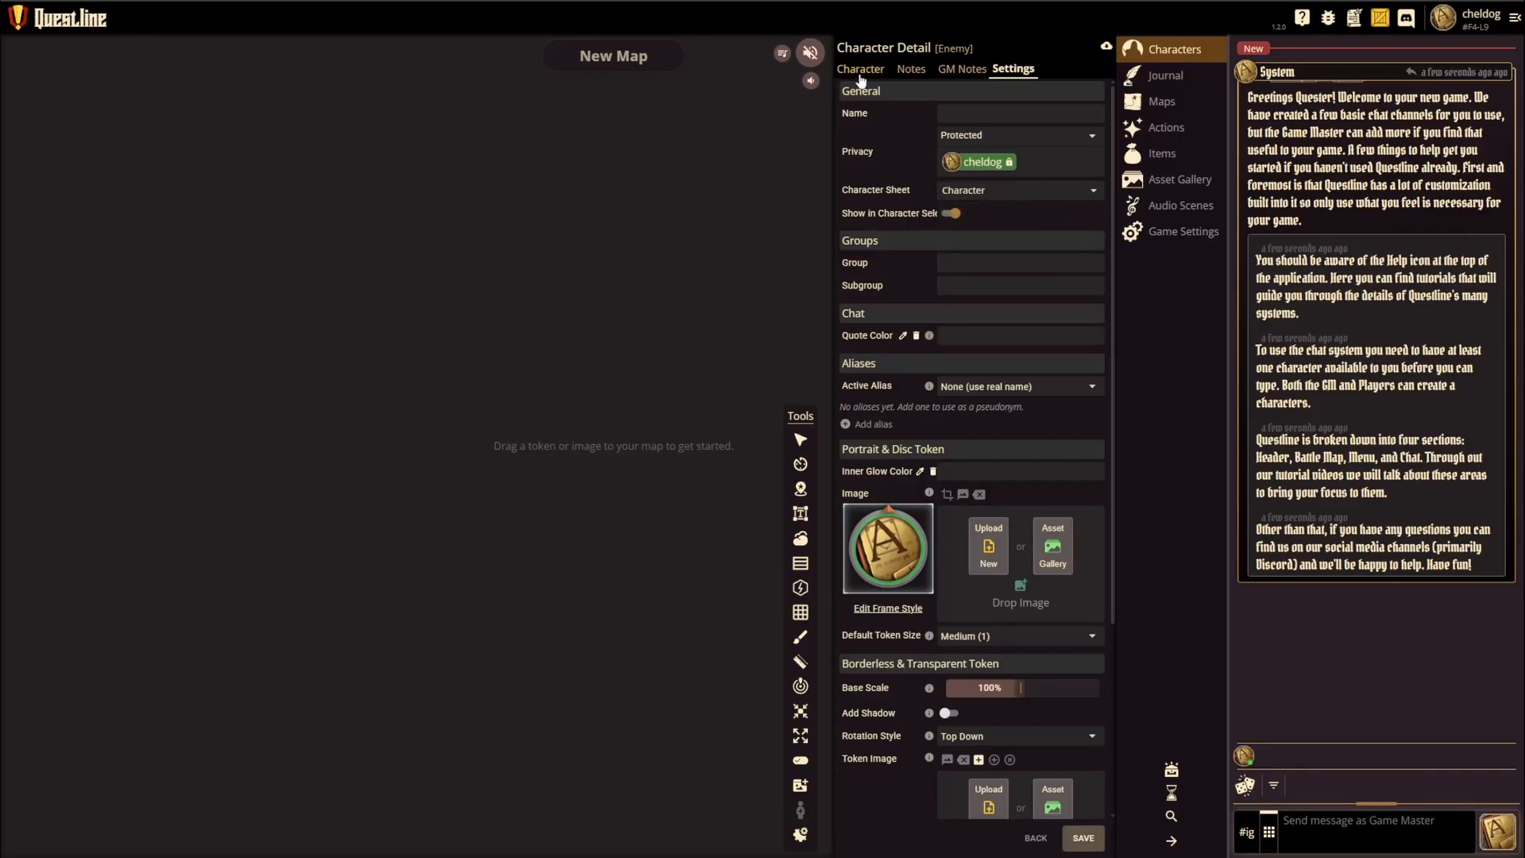
{"action": "left_click", "coordinate": [859, 72]}
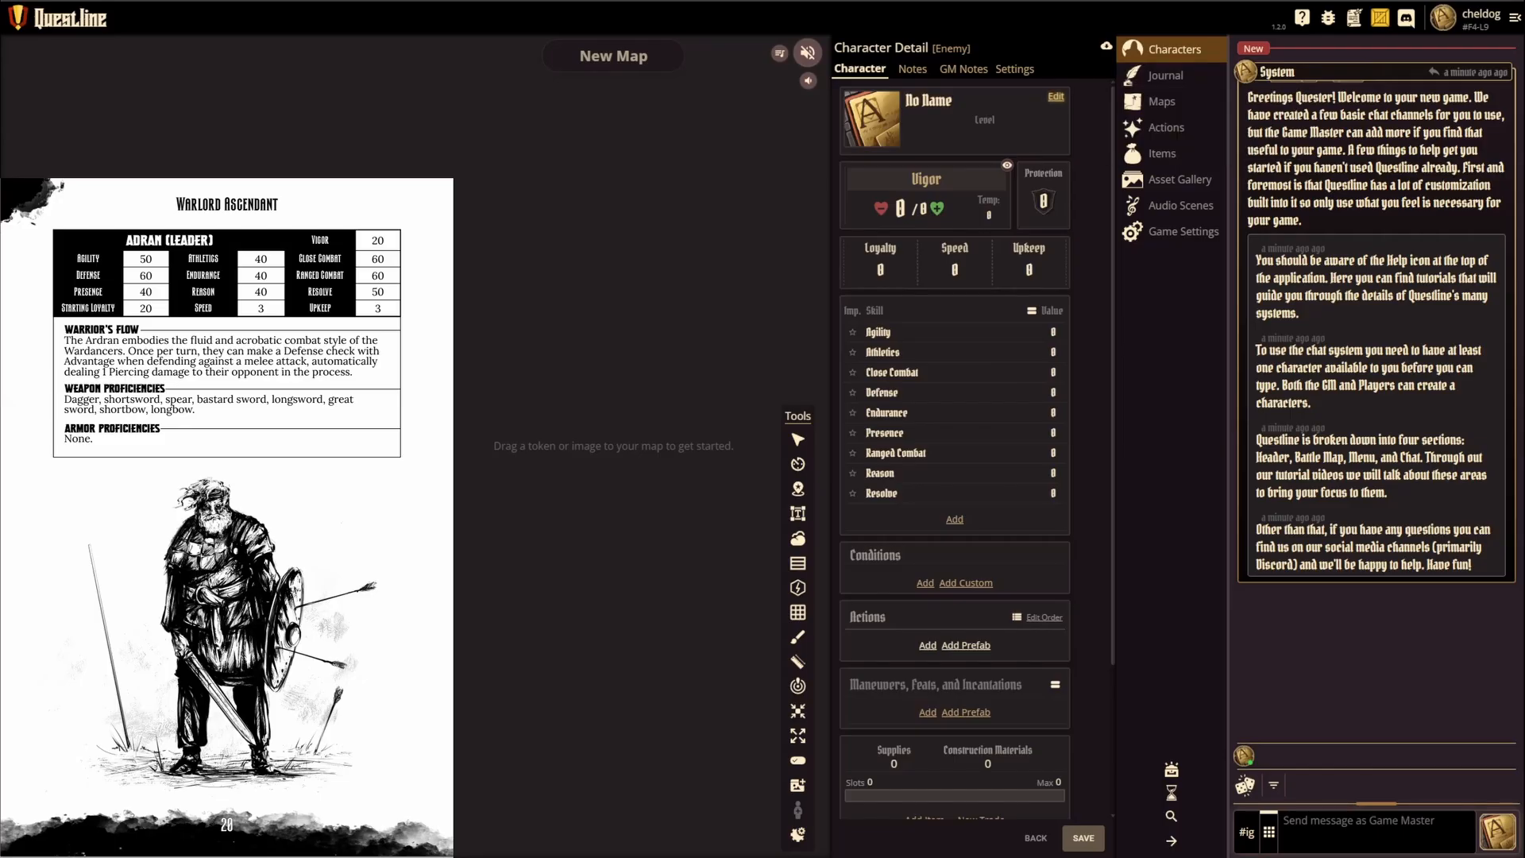
Step: Fill in the character's bio with the name Adran, the role Leader and level 1
{"action": "left_click", "coordinate": [1056, 96]}
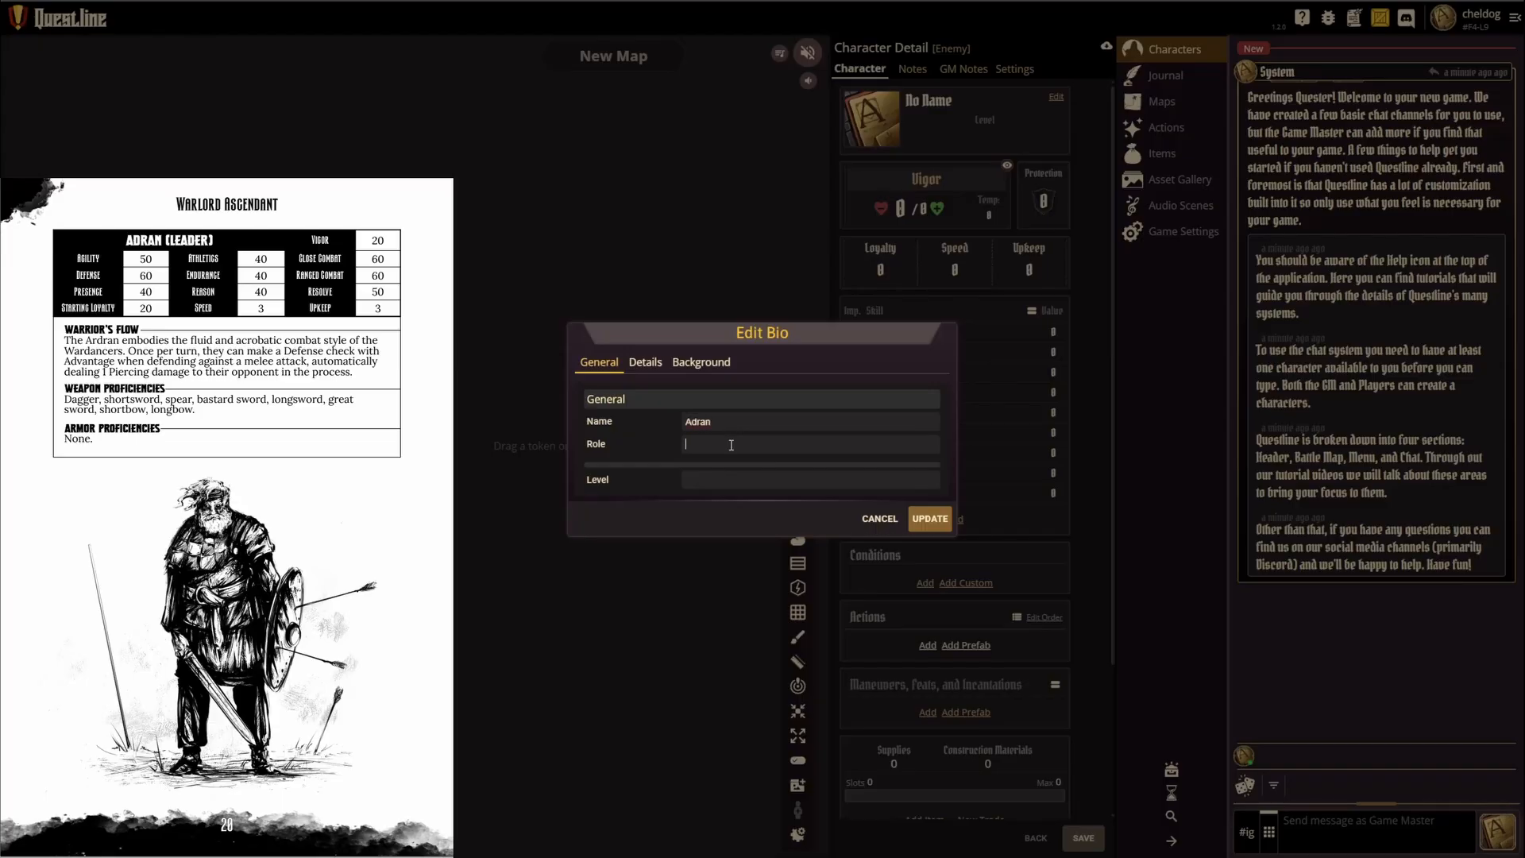
{"action": "type", "text": "Leader"}
{"action": "left_click", "coordinate": [930, 518]}
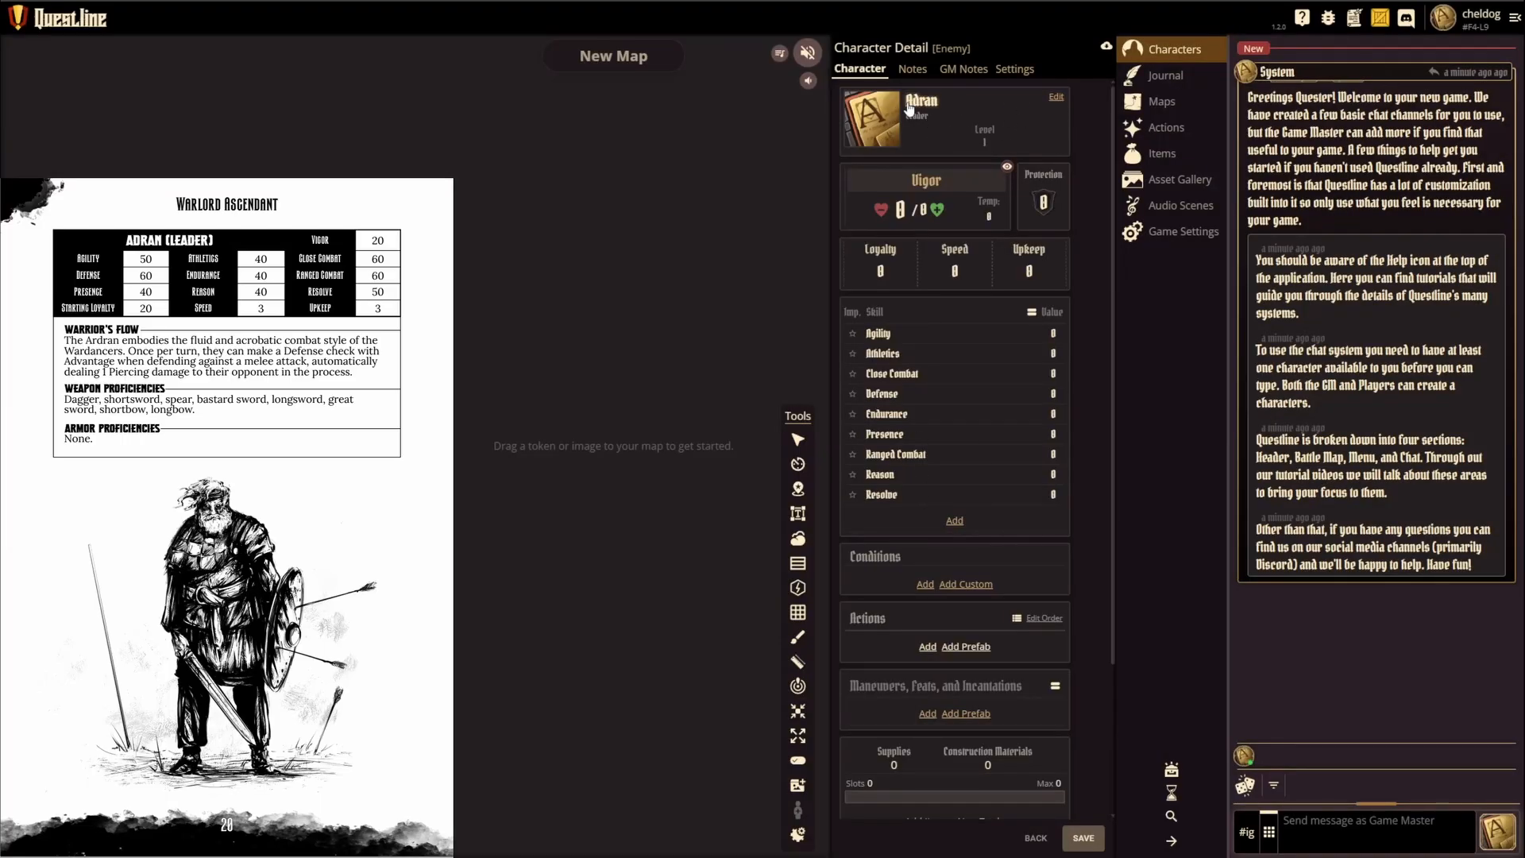
{"action": "left_click", "coordinate": [1056, 97]}
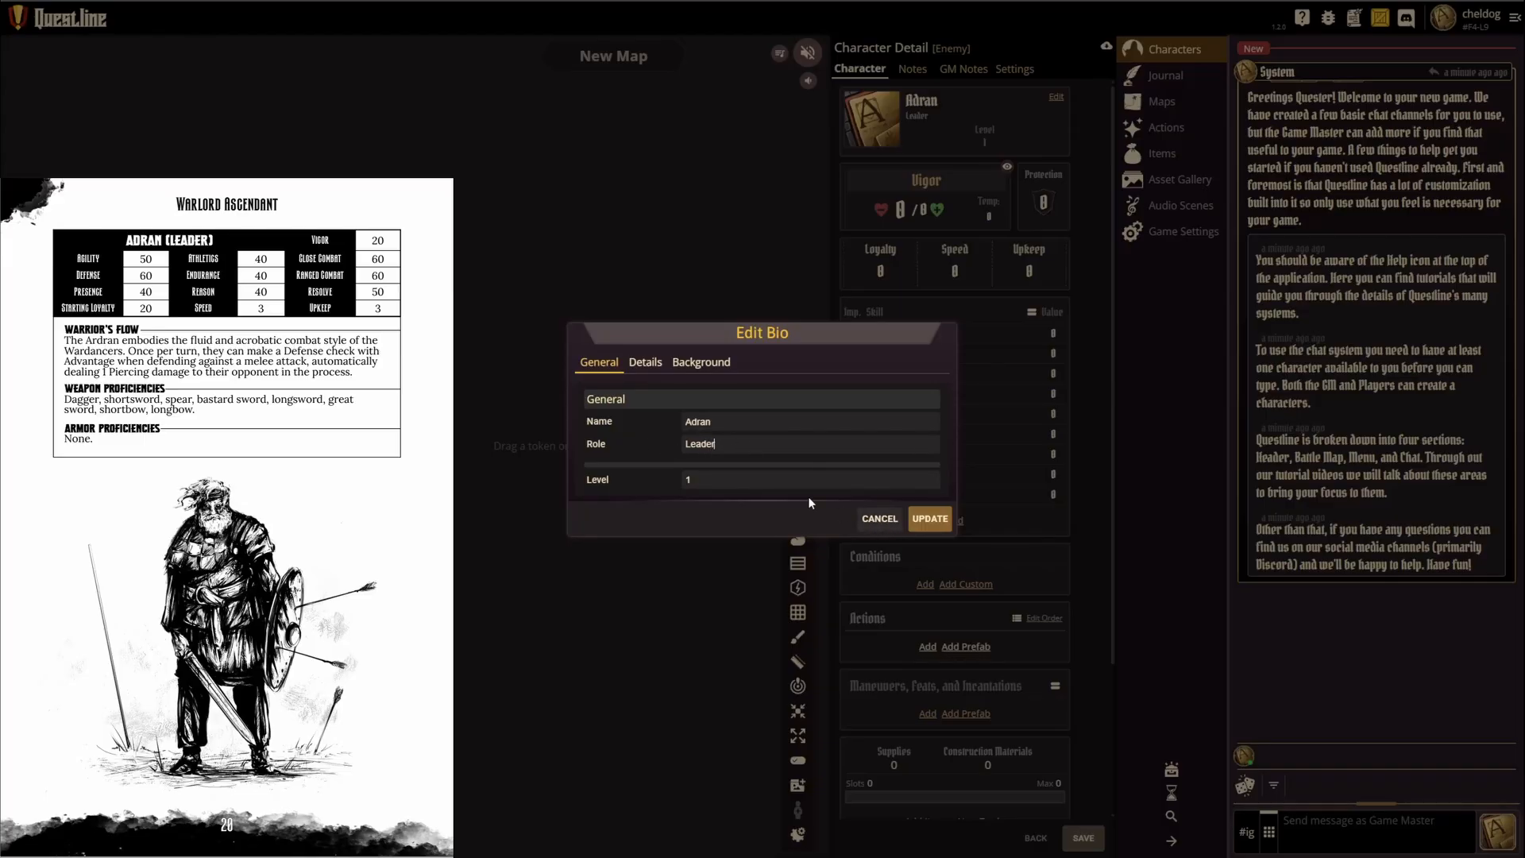
{"action": "left_click", "coordinate": [901, 525]}
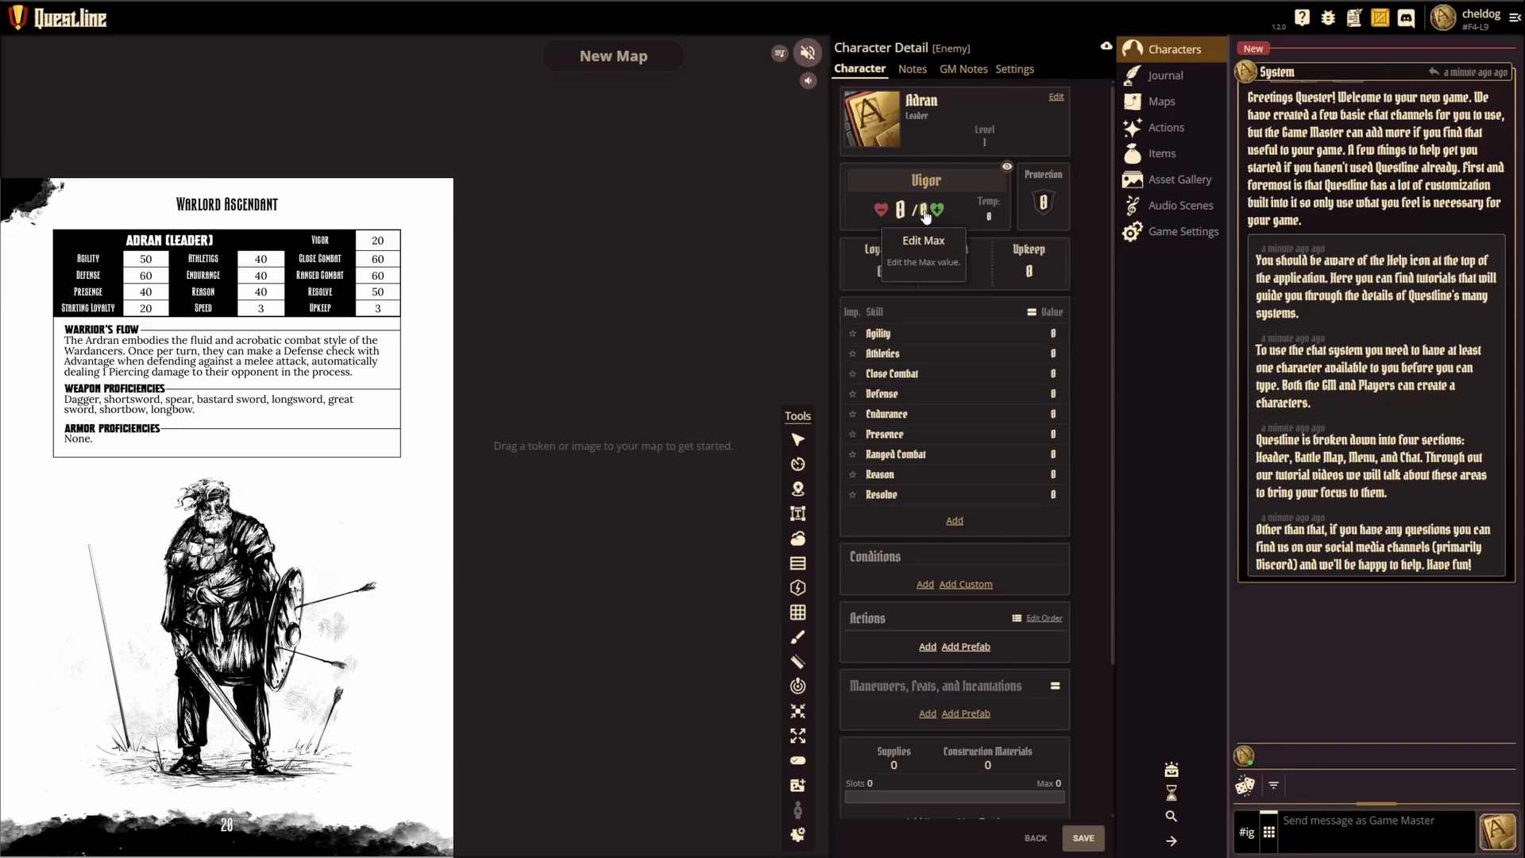
Step: Set the character's maximum Vigor to 20
{"action": "left_click", "coordinate": [924, 212]}
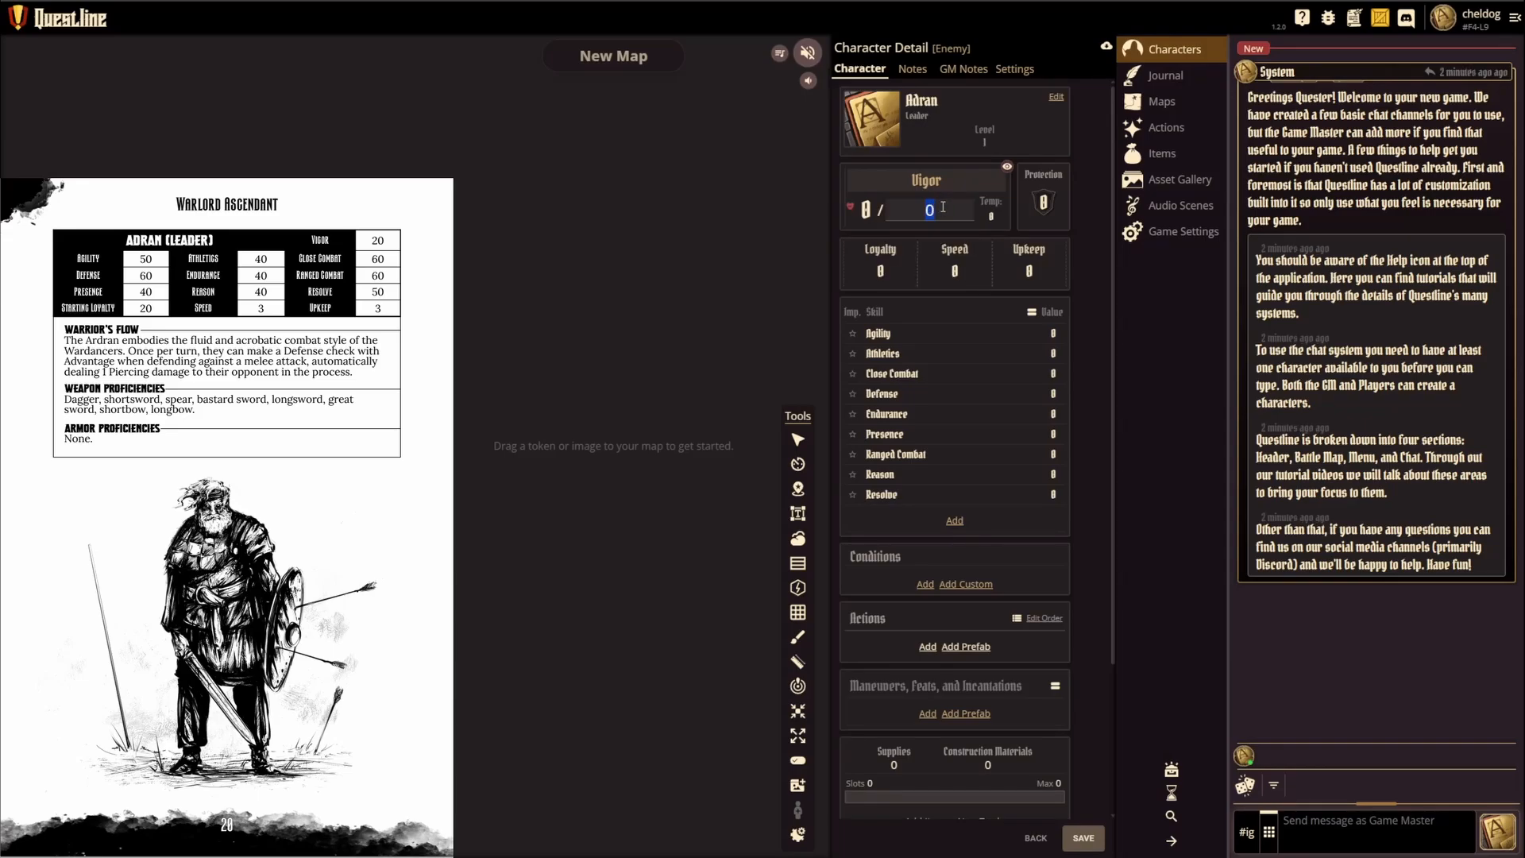
{"action": "type", "text": "20"}
{"action": "key", "text": "Return"}
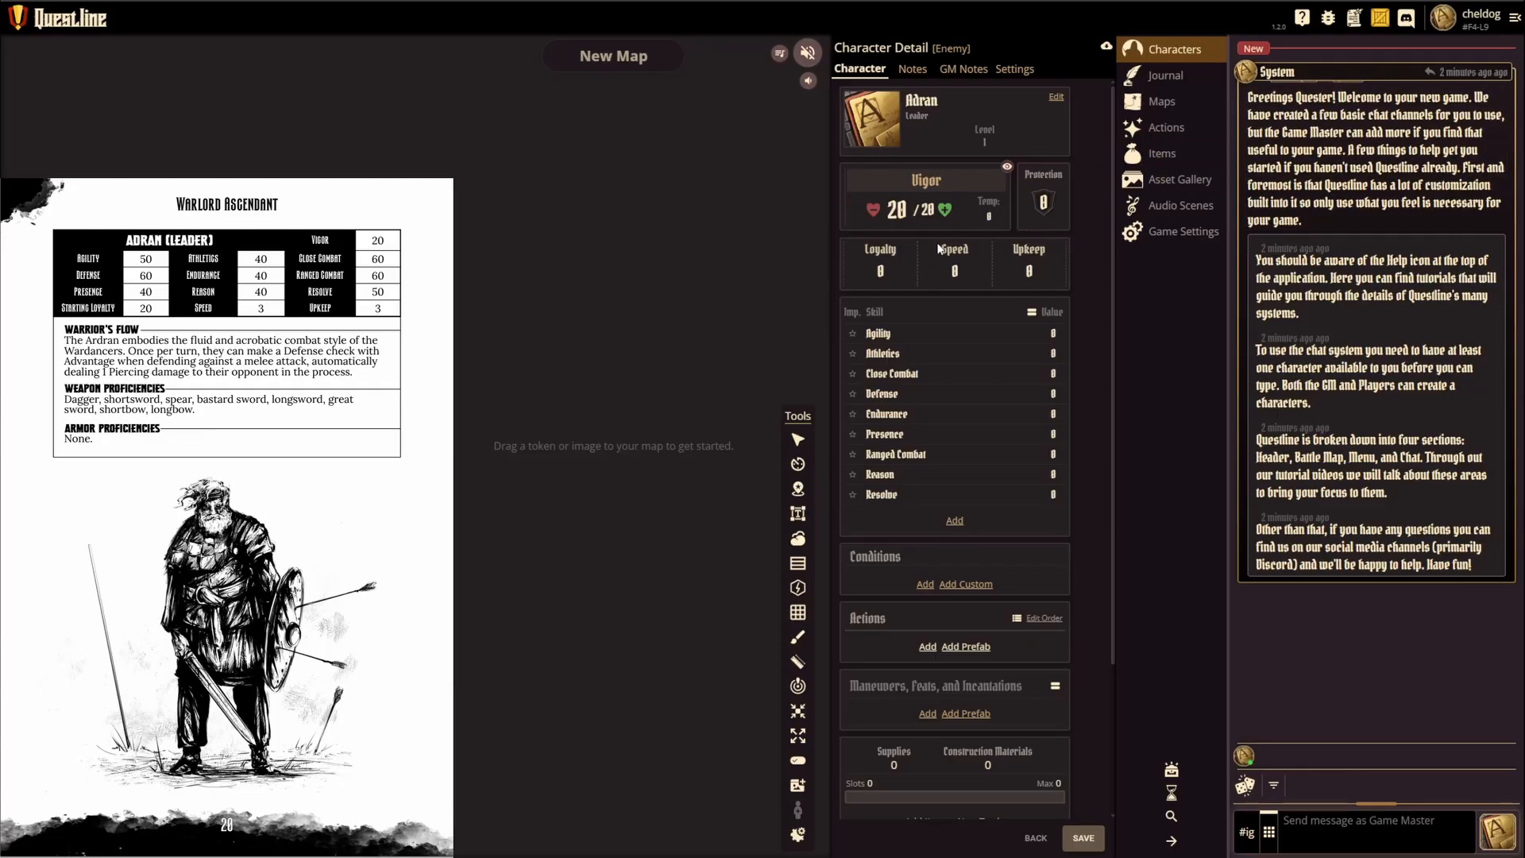
Step: Set the character's Loyalty to 20, Speed to 3 and Upkeep to 3
{"action": "left_click", "coordinate": [880, 271]}
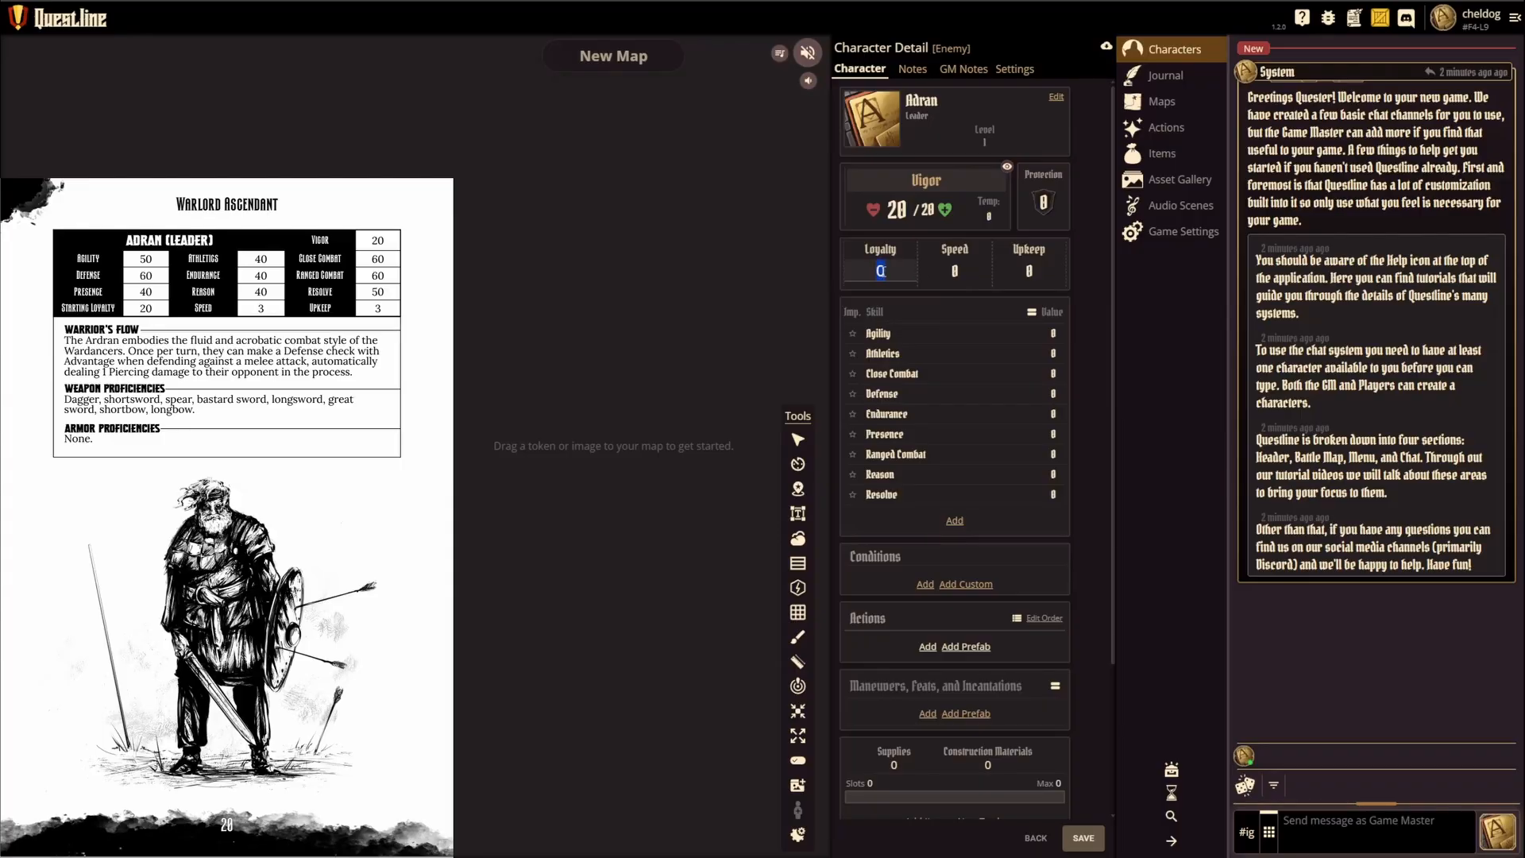
{"action": "type", "text": "20"}
{"action": "key", "text": "Tab"}
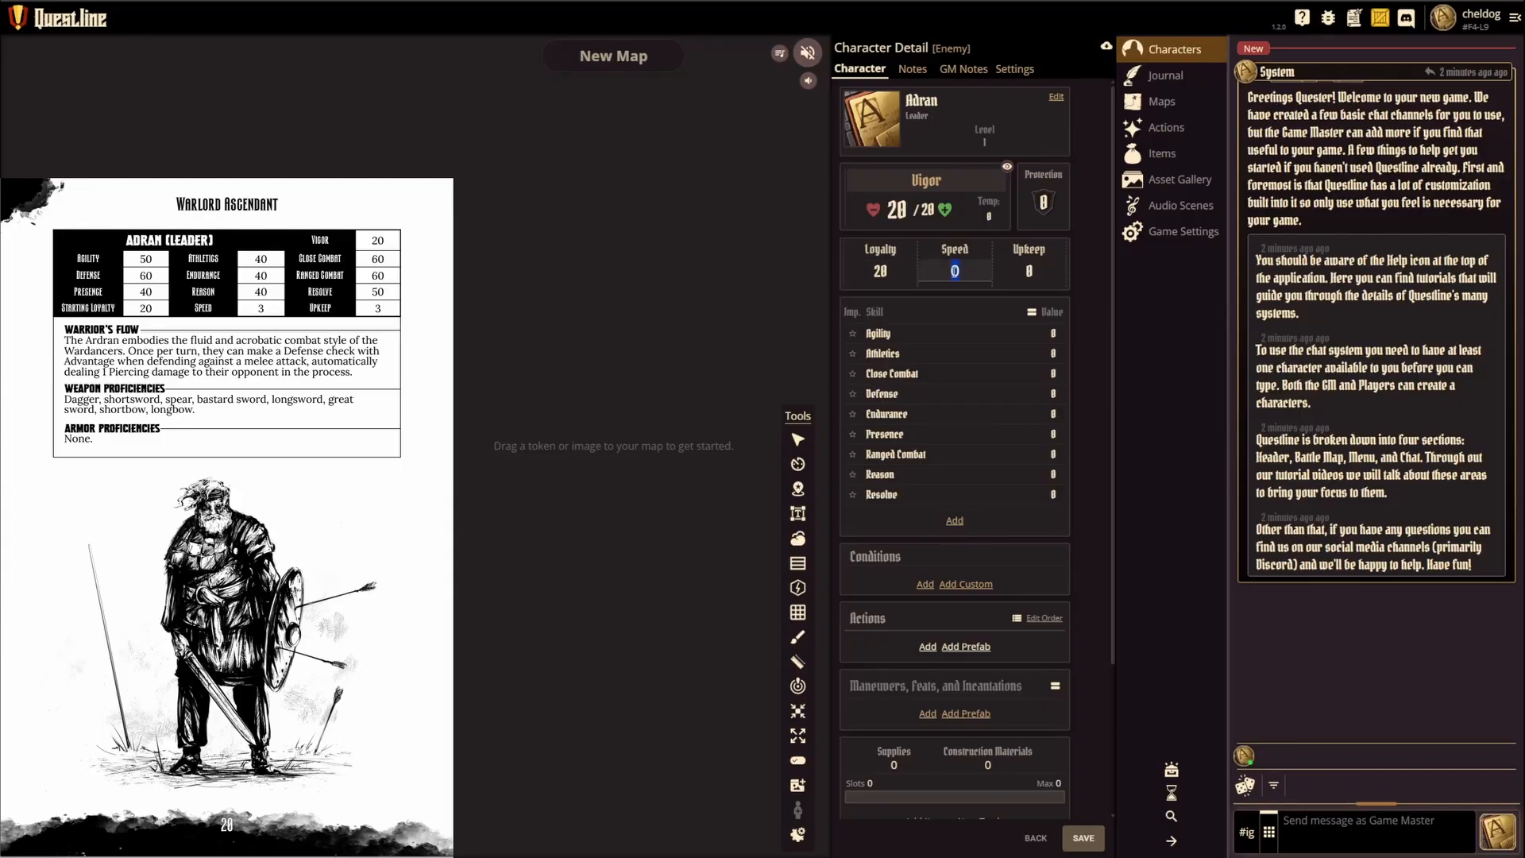
{"action": "type", "text": "3"}
{"action": "key", "text": "Tab"}
{"action": "type", "text": "3"}
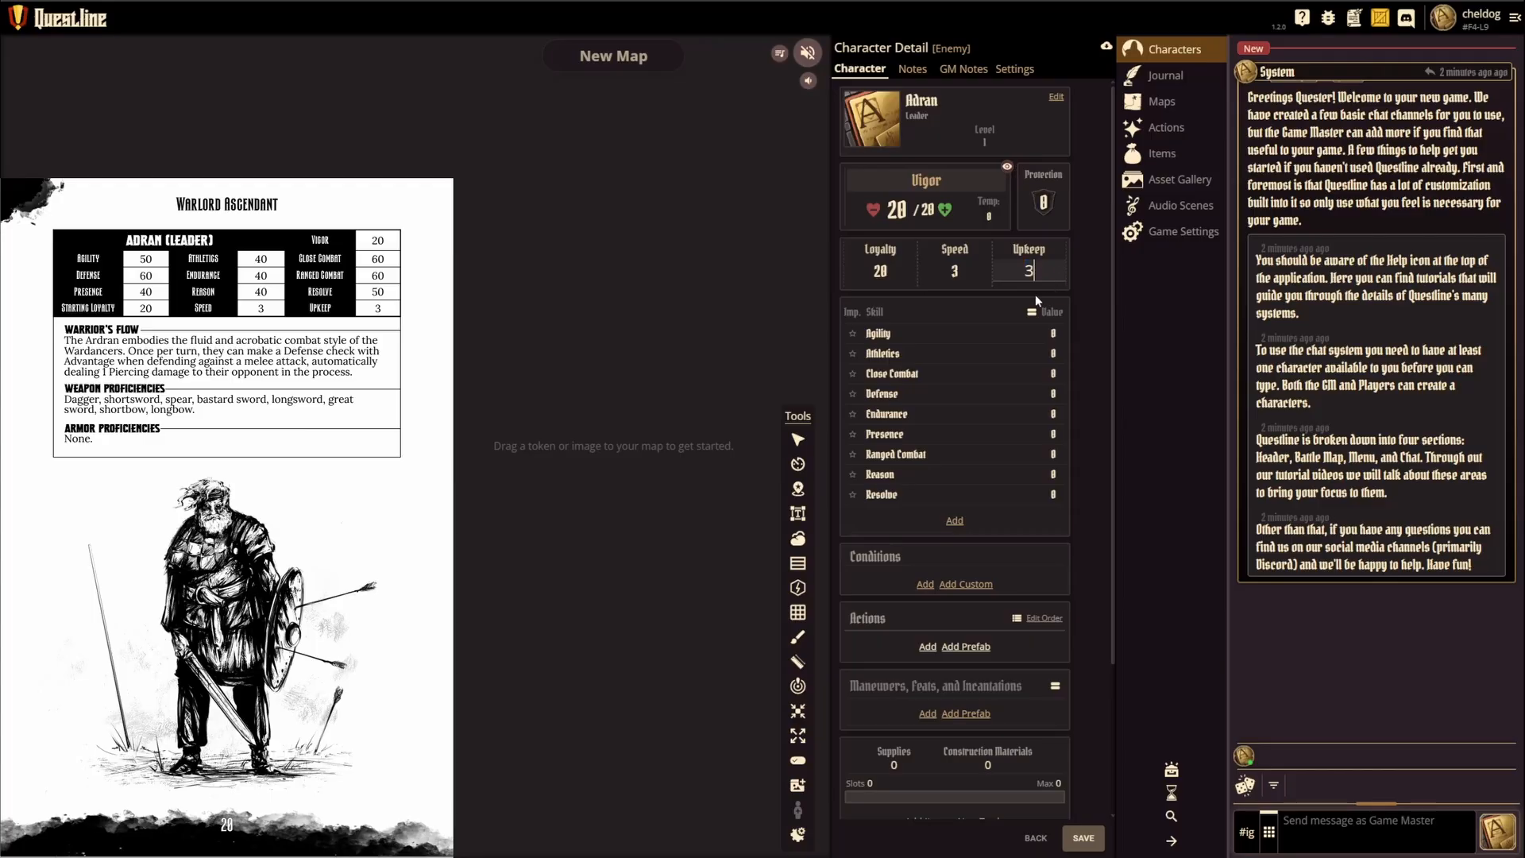
{"action": "key", "text": "Return"}
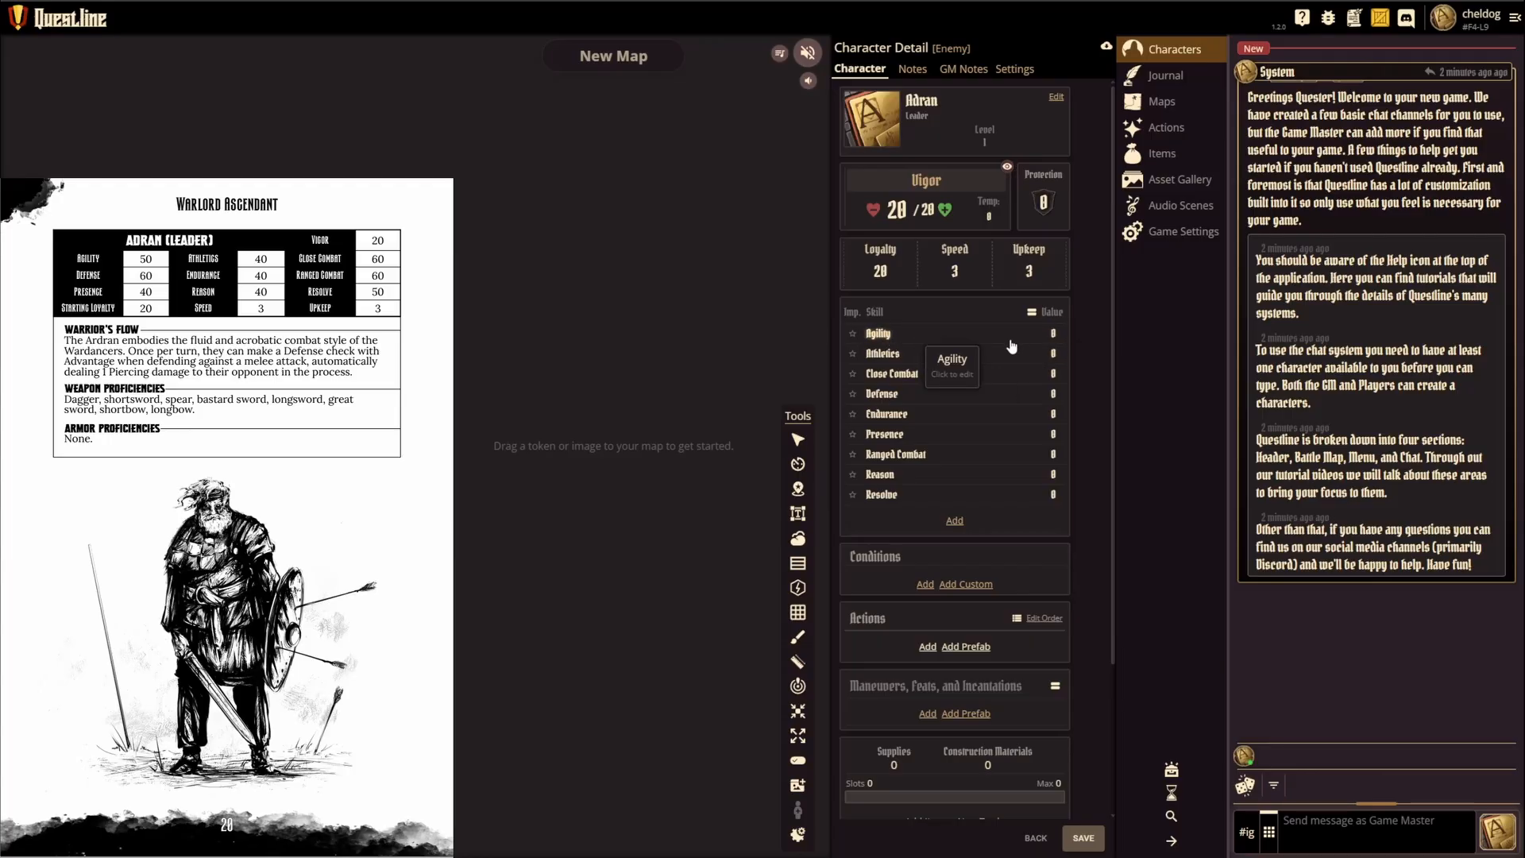
Step: Set the character's Agility skill value to 50
{"action": "left_click", "coordinate": [1053, 334]}
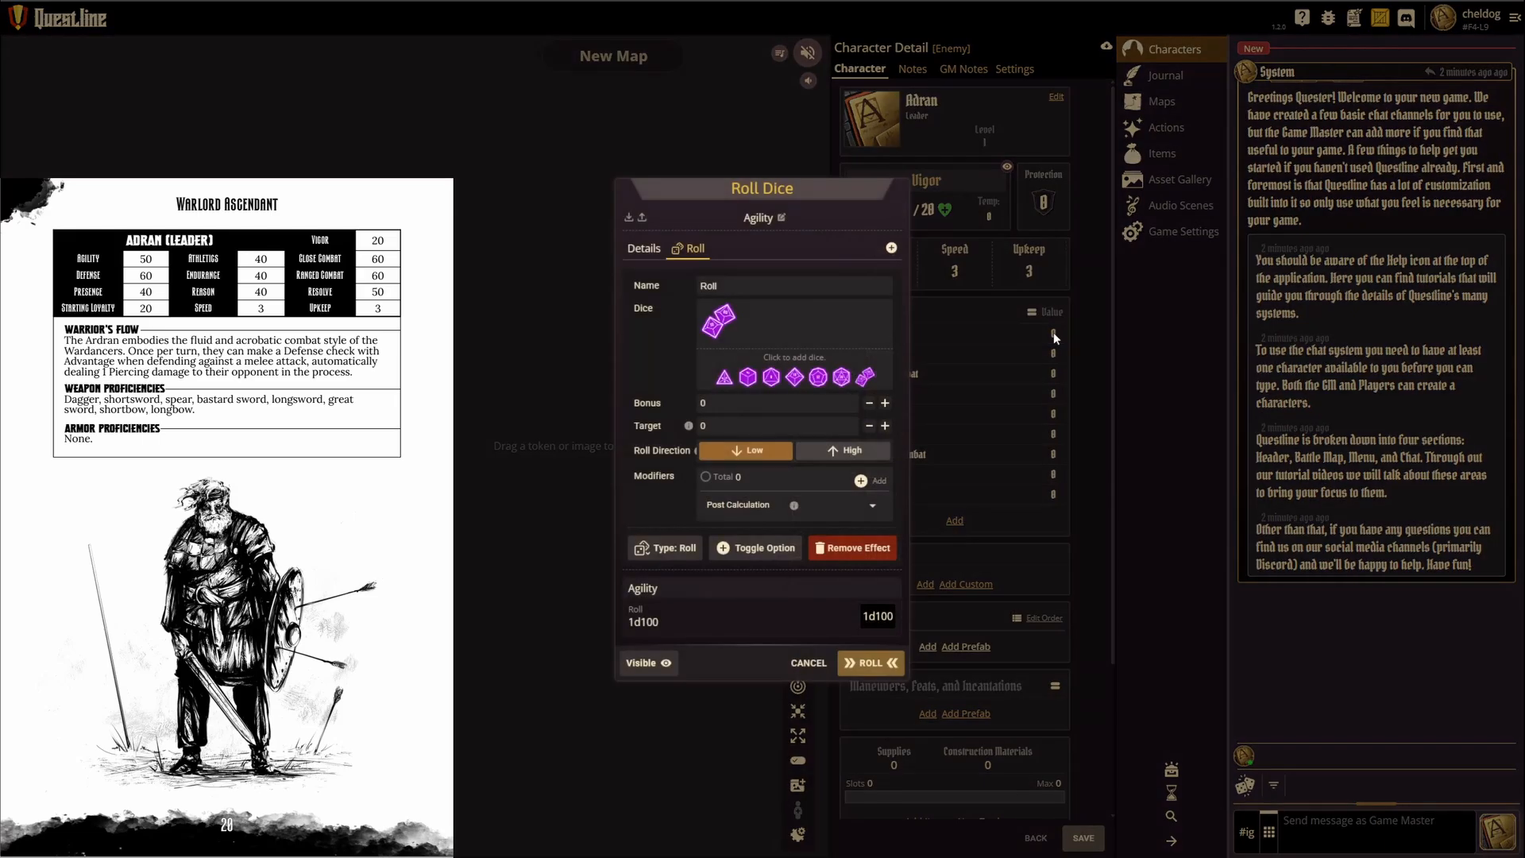
{"action": "left_click", "coordinate": [809, 664]}
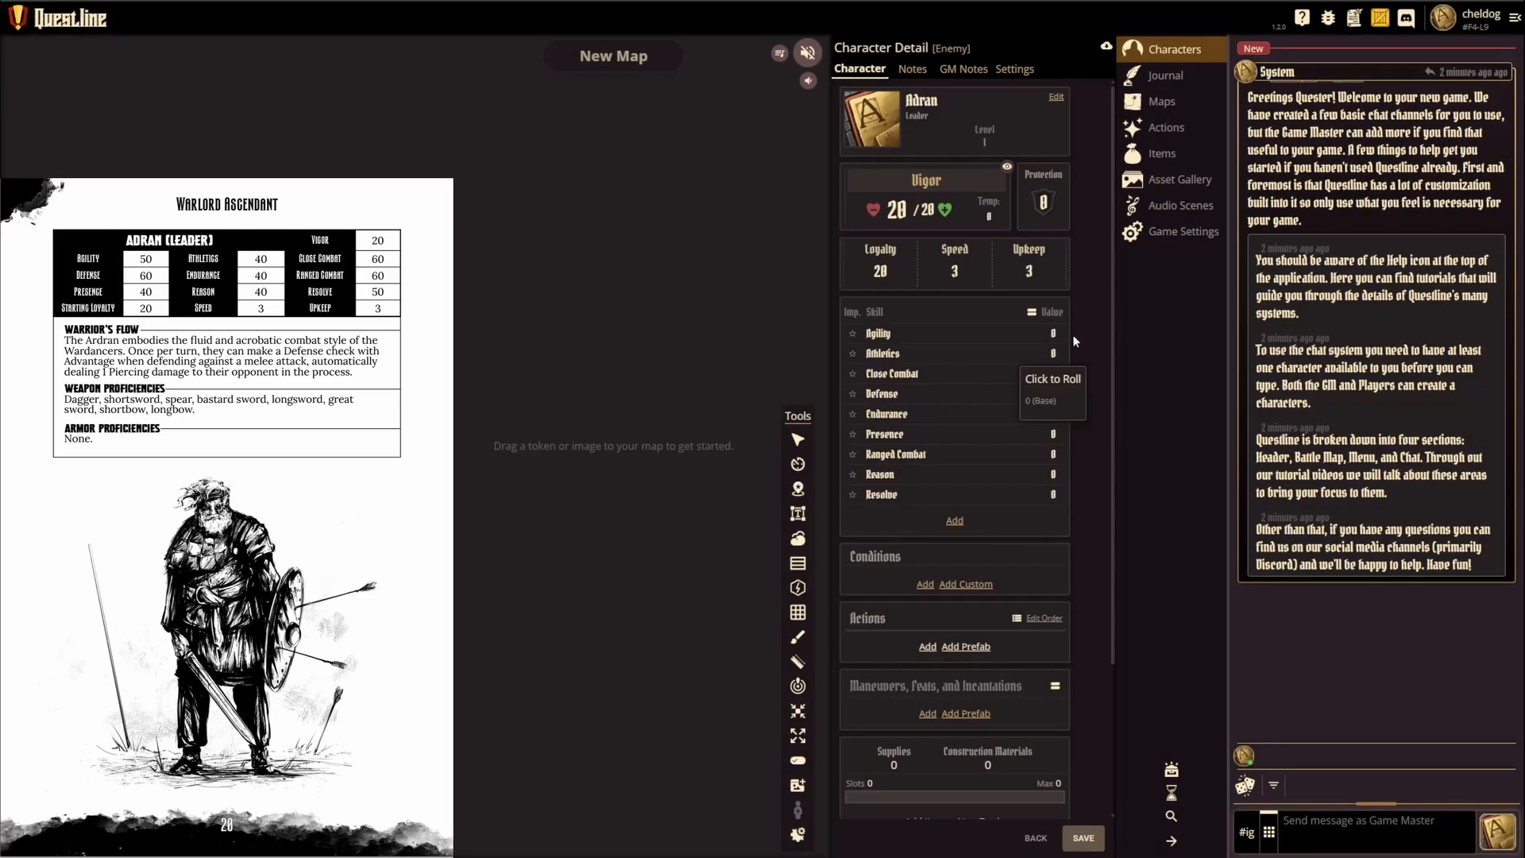
{"action": "left_click", "coordinate": [878, 337]}
{"action": "double_click", "coordinate": [665, 403]}
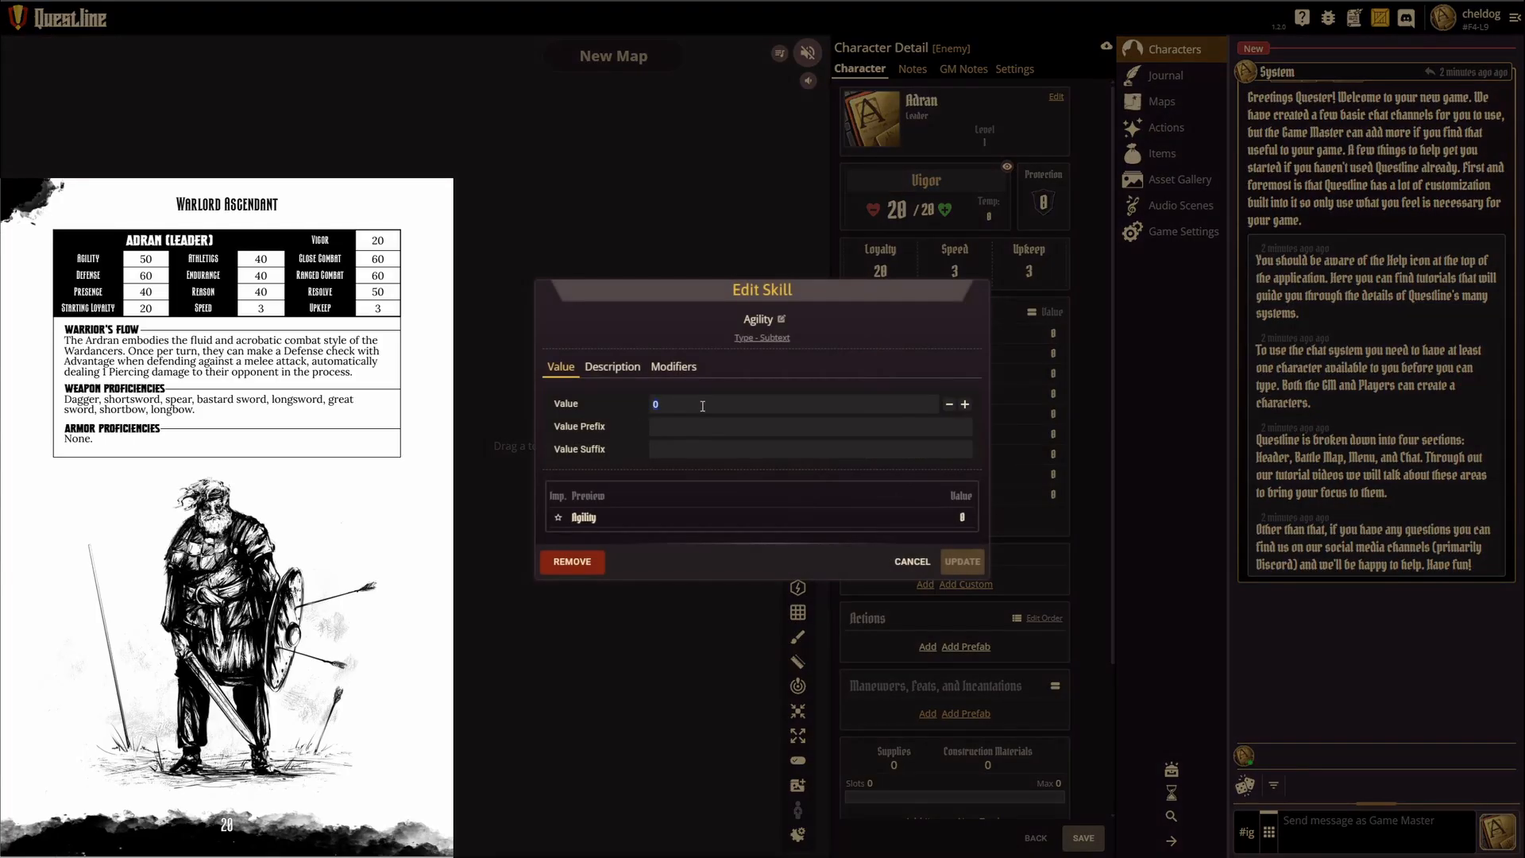
{"action": "type", "text": "50"}
{"action": "left_click", "coordinate": [962, 562]}
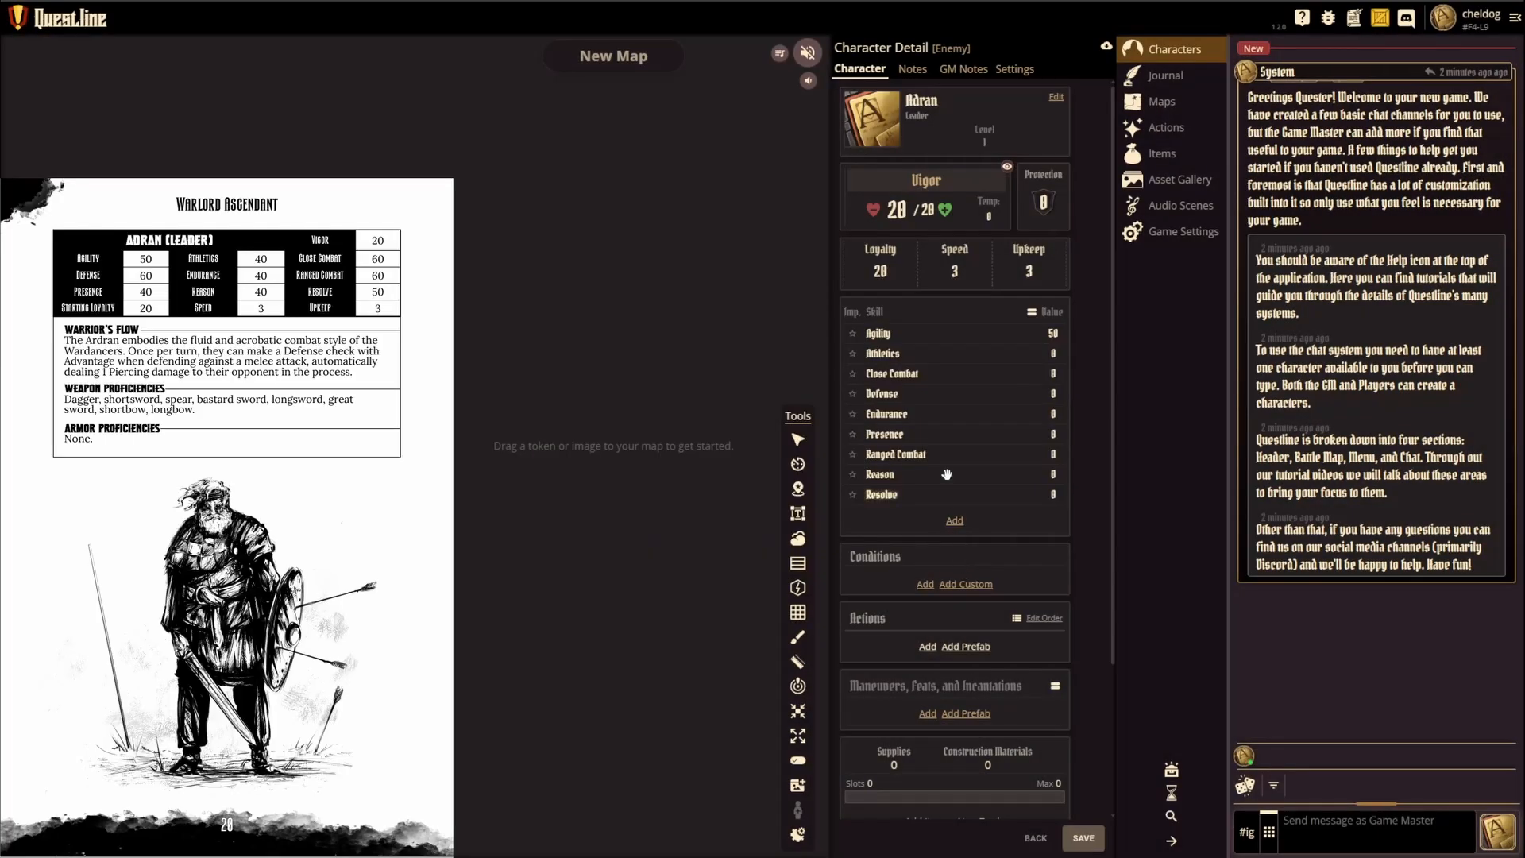
Step: Set Athletics, Endurance, Presence and Reason to 40, Close Combat, Defense and Ranged Combat to 60, and Resolve to 50
{"action": "left_click", "coordinate": [884, 357]}
{"action": "left_click", "coordinate": [886, 375]}
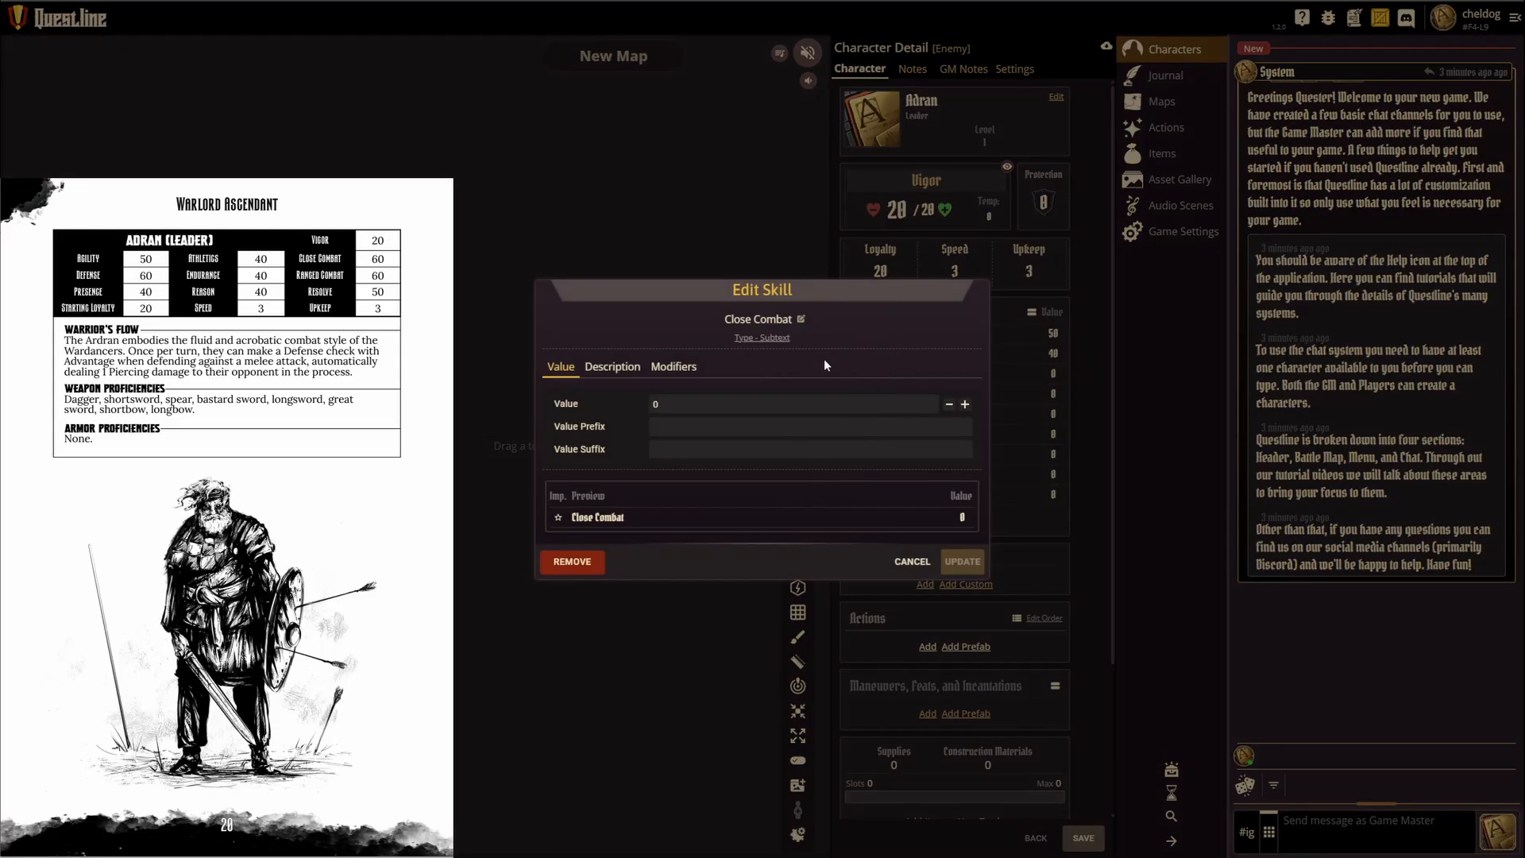
{"action": "left_click", "coordinate": [880, 395]}
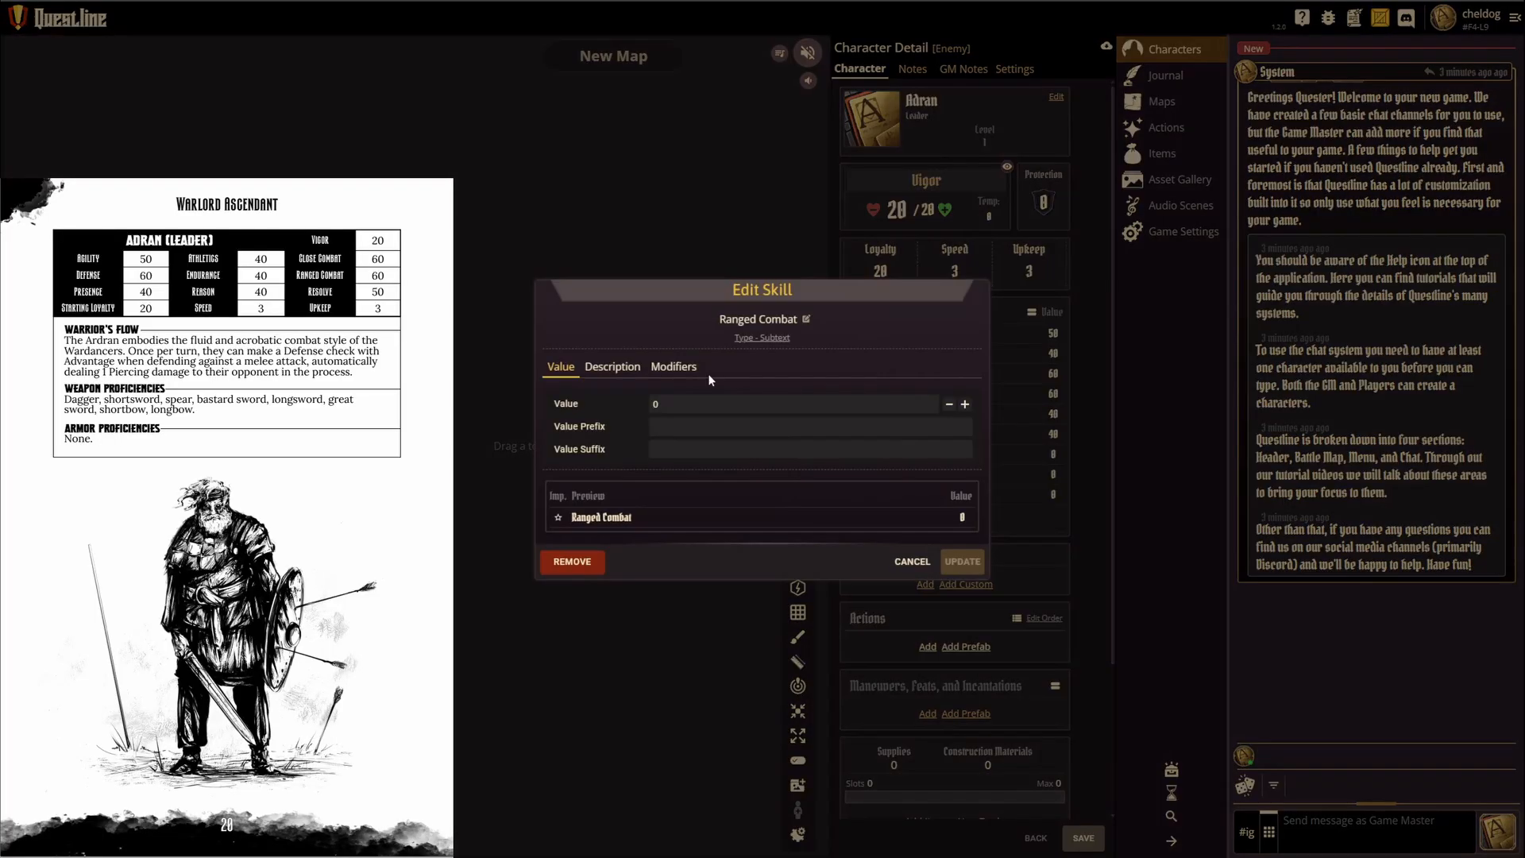
{"action": "left_click", "coordinate": [883, 475]}
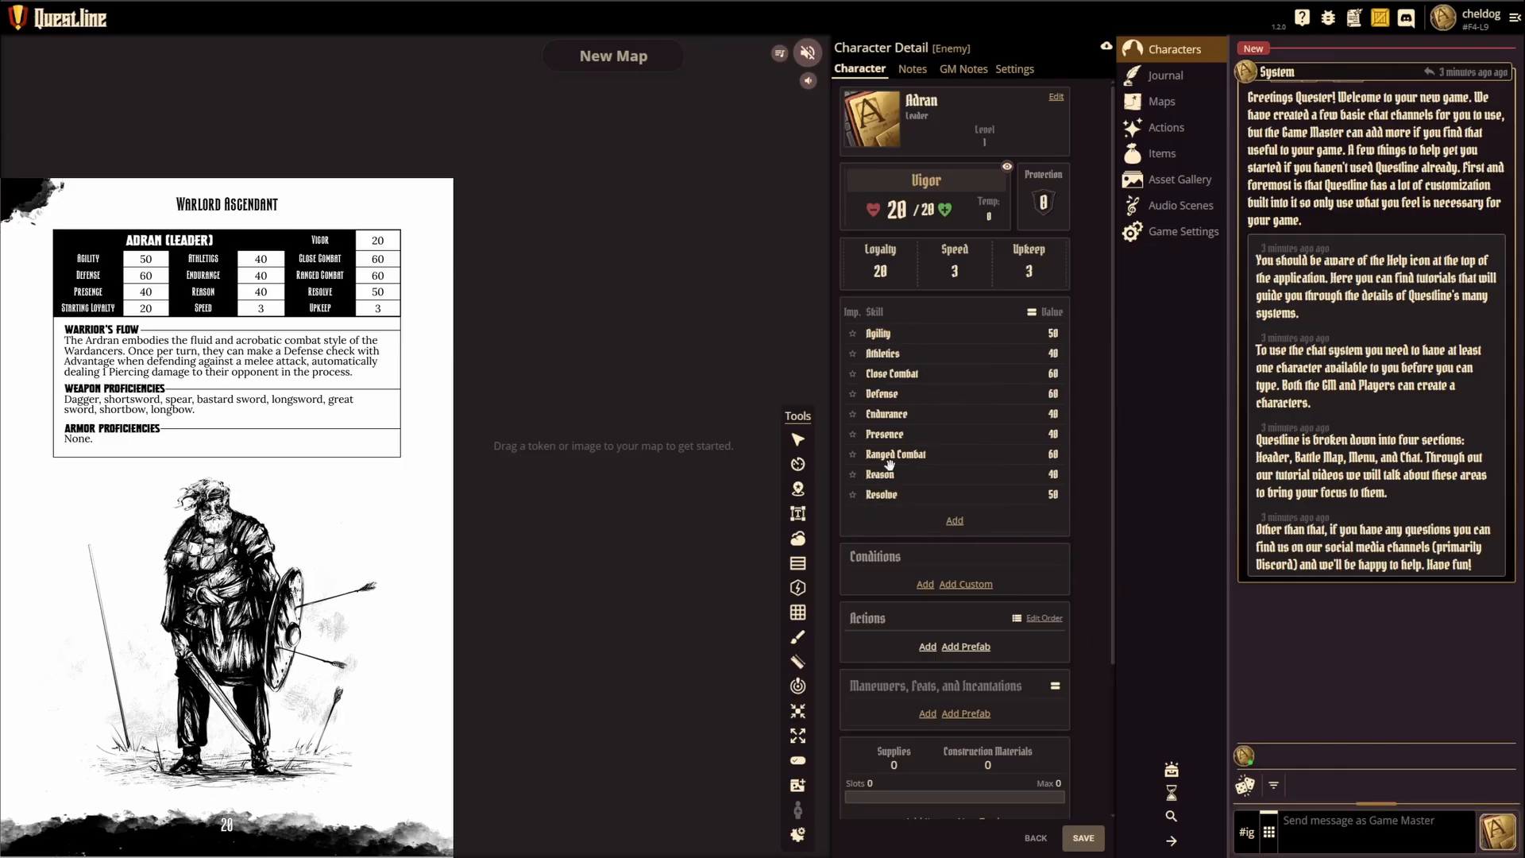
Step: Roll a 1d100 Agility check for Adran against target 50 with low roll direction
{"action": "left_click", "coordinate": [880, 334]}
{"action": "left_click", "coordinate": [905, 566]}
{"action": "left_click", "coordinate": [1054, 334]}
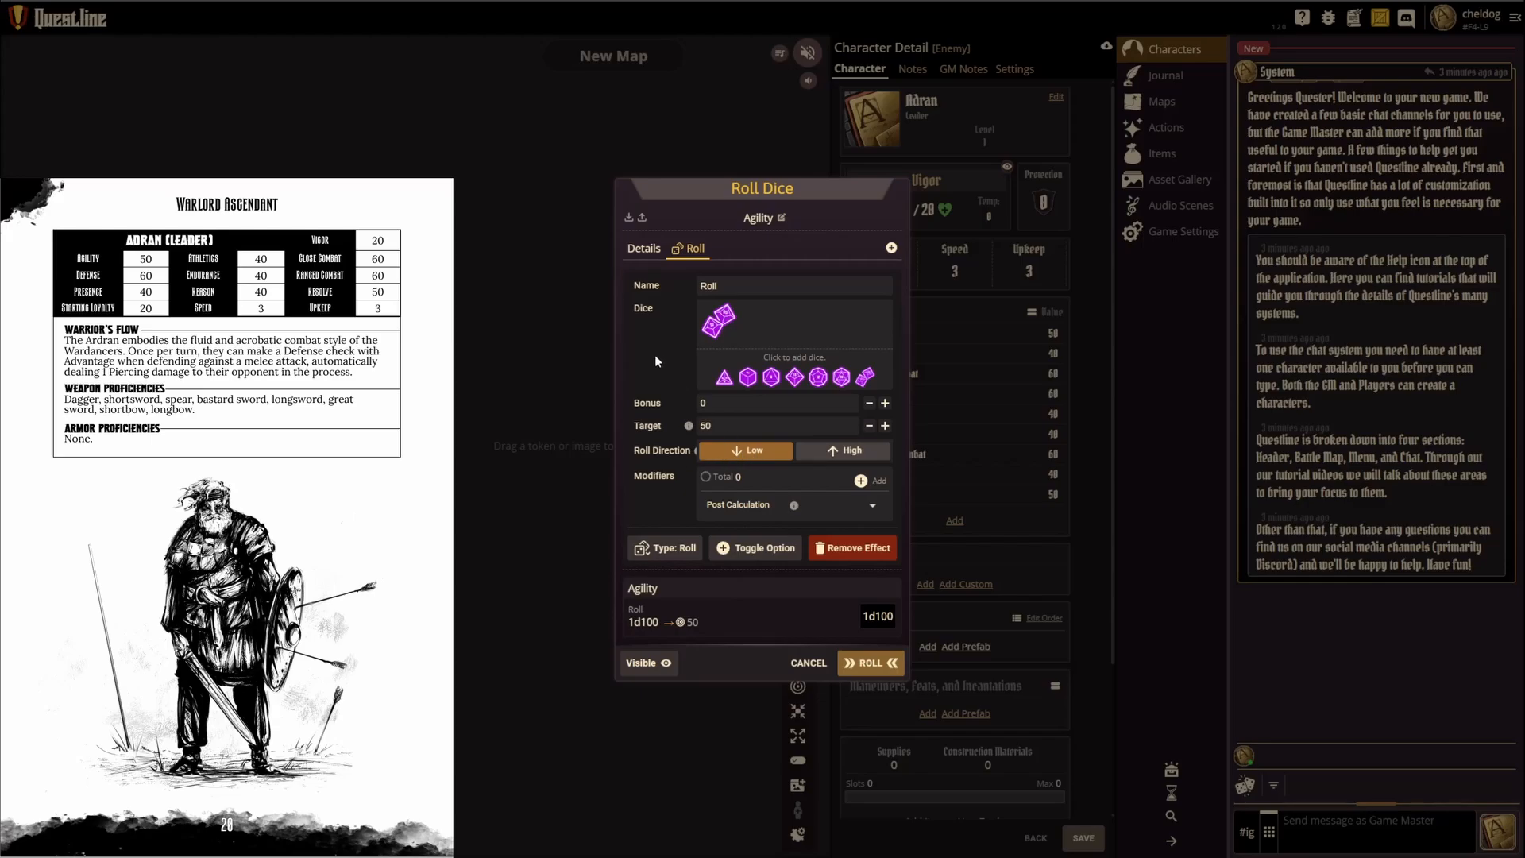
{"action": "left_click", "coordinate": [871, 662]}
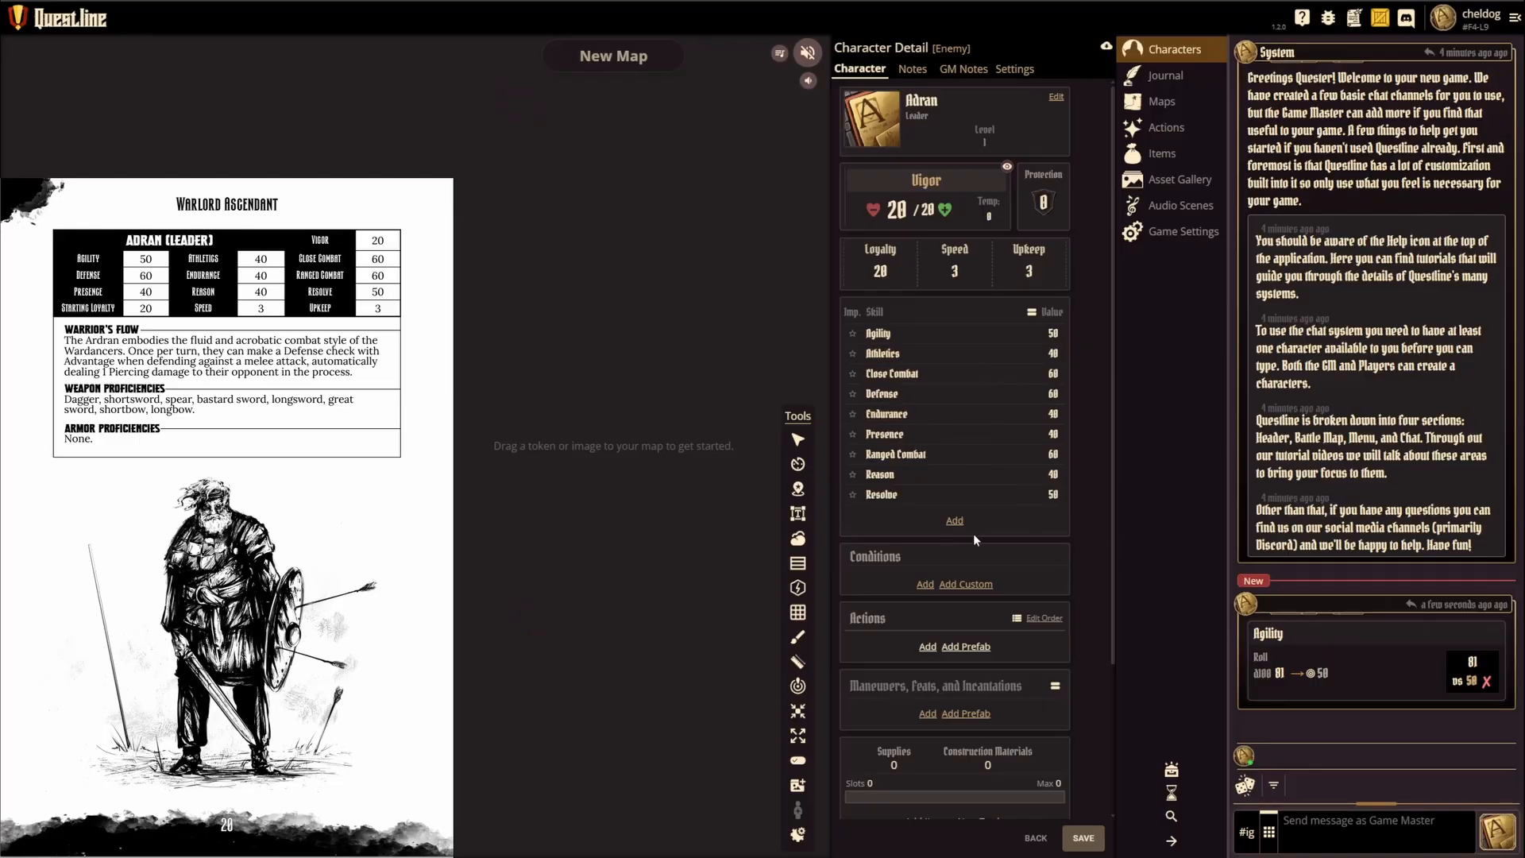
Step: Add the Dazed condition to the character and view its description
{"action": "scroll", "coordinate": [974, 532], "scroll_direction": "down", "scroll_amount": 3}
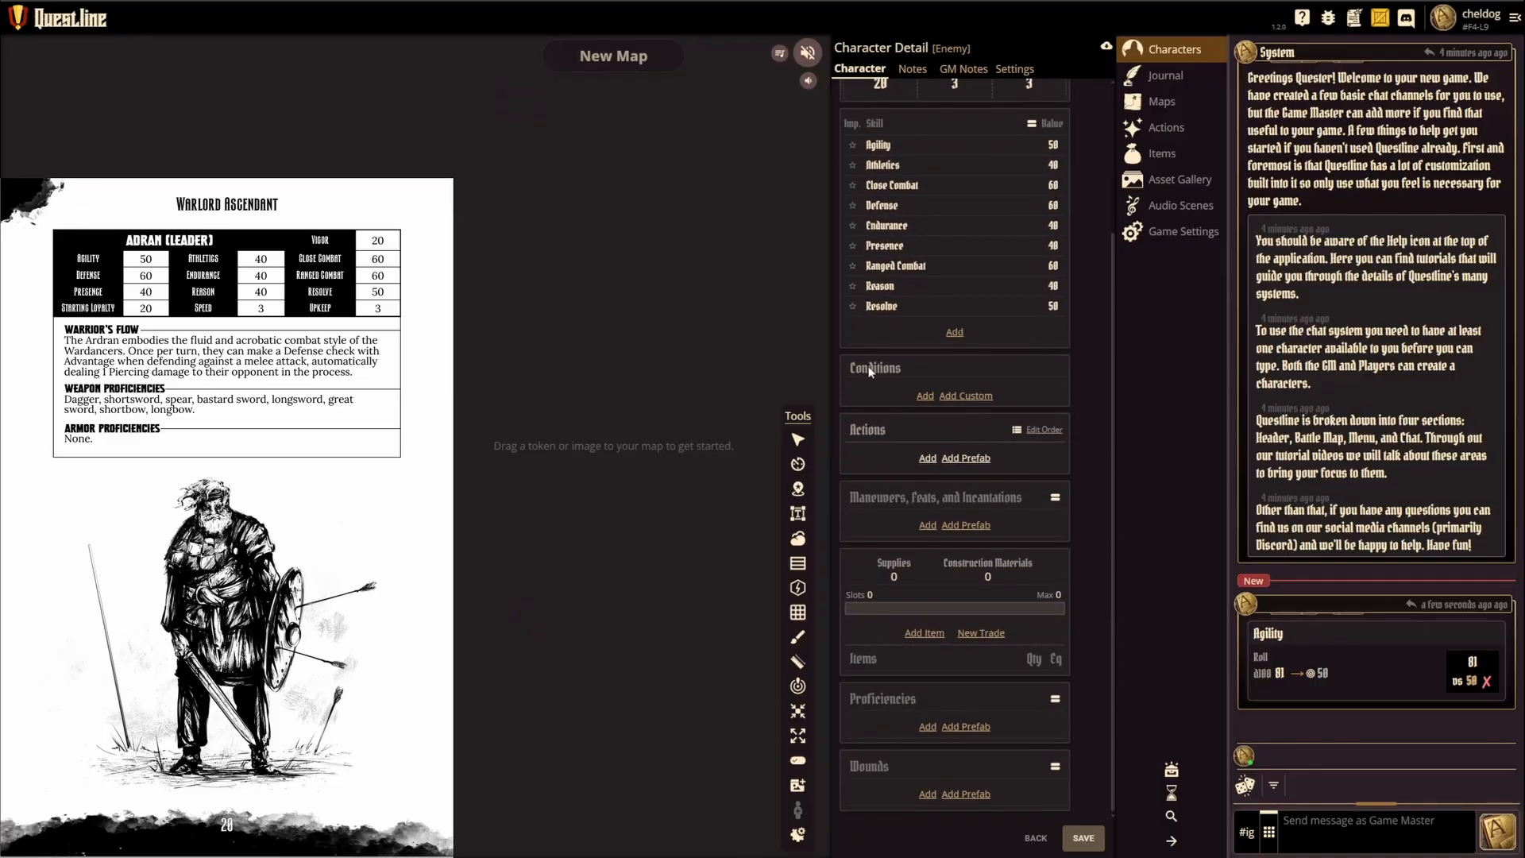
{"action": "left_click", "coordinate": [925, 396]}
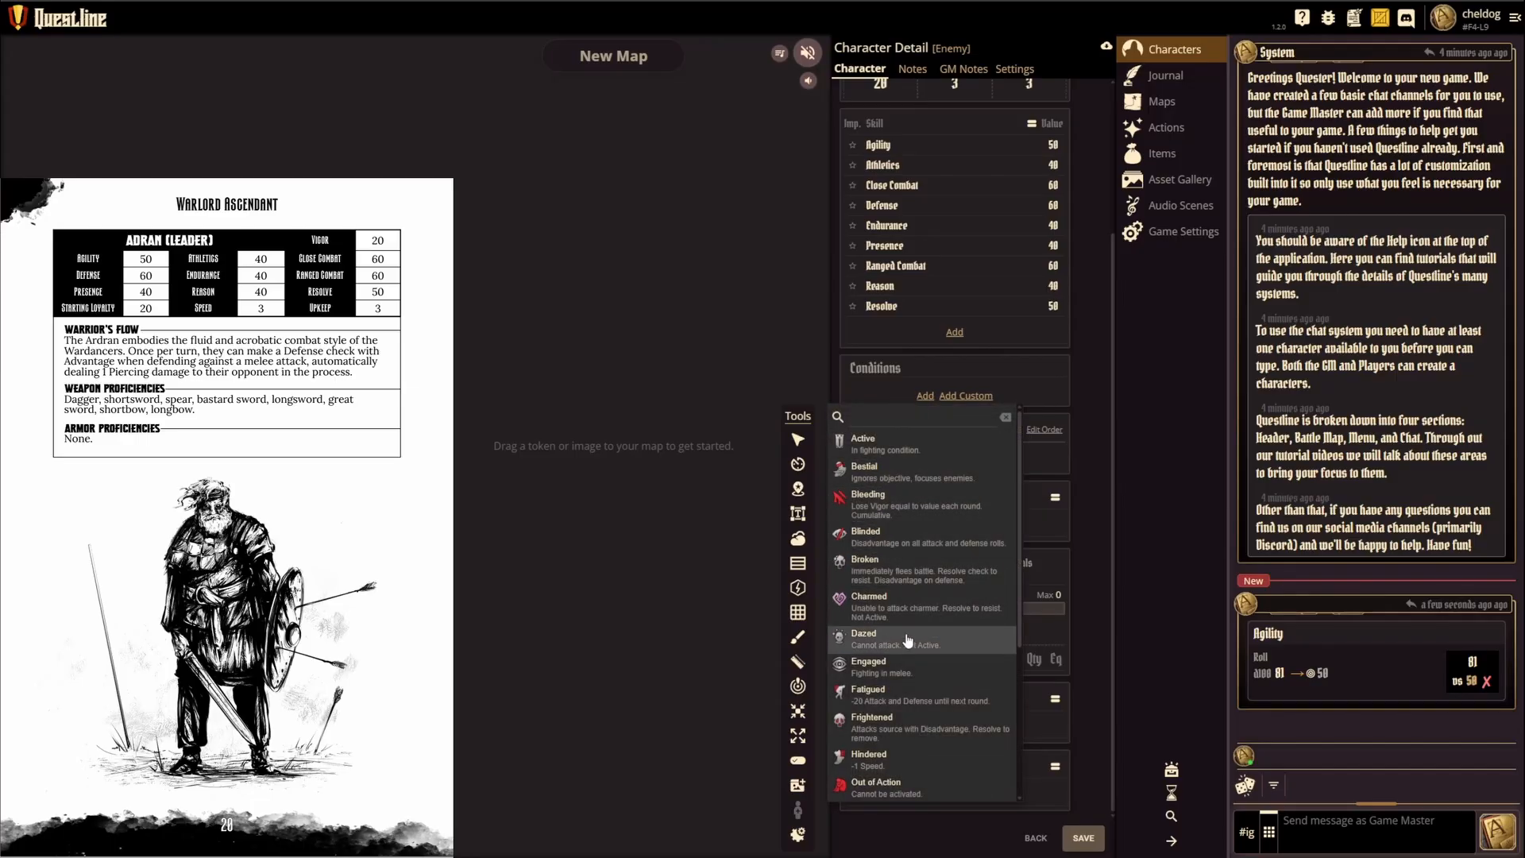
{"action": "scroll", "coordinate": [908, 640], "scroll_direction": "down", "scroll_amount": 2}
{"action": "scroll", "coordinate": [913, 619], "scroll_direction": "up", "scroll_amount": 2}
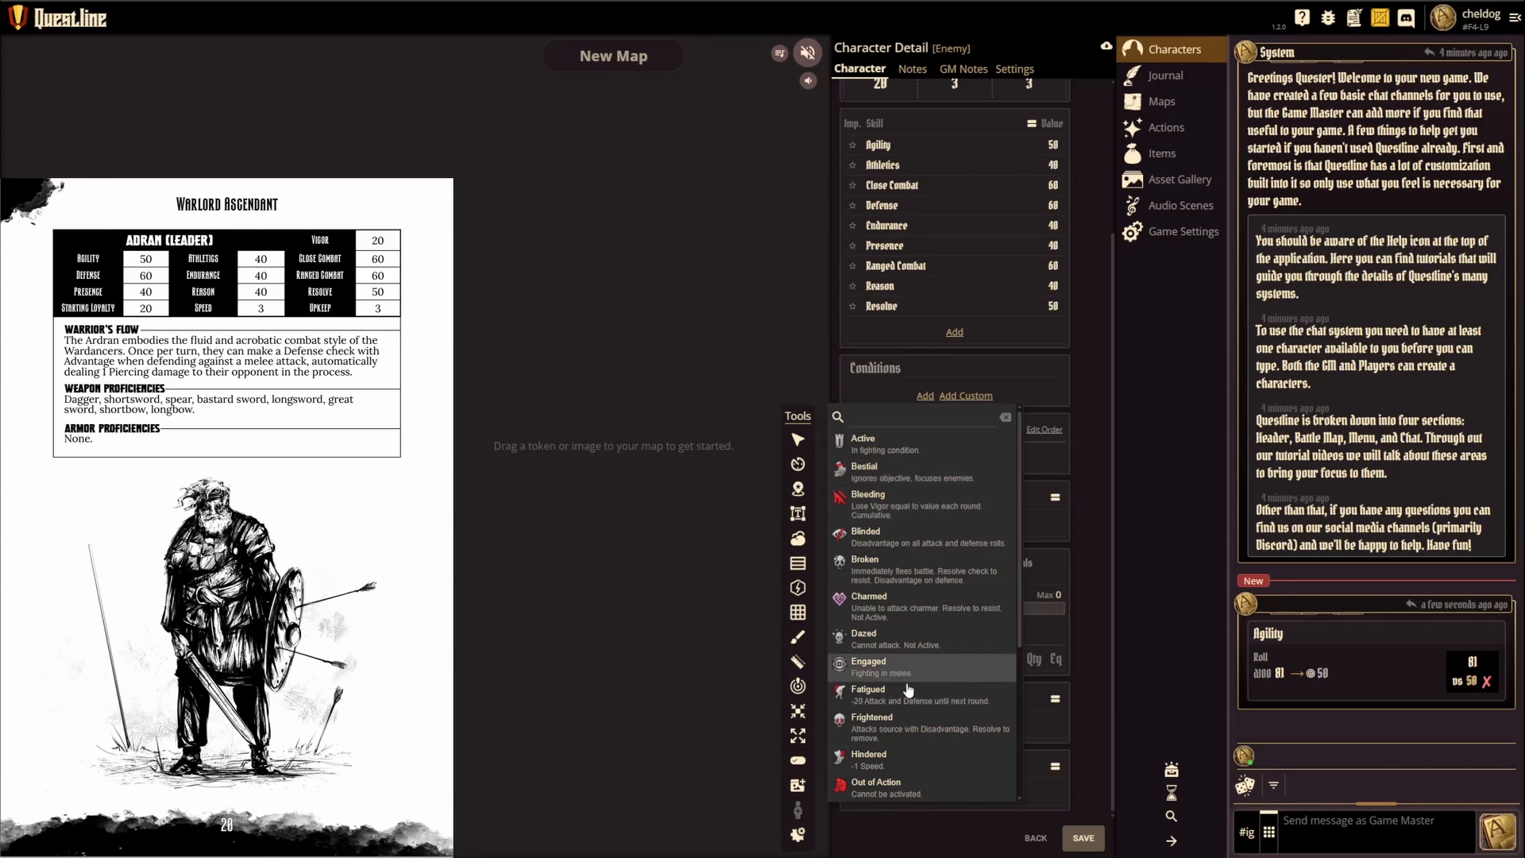
{"action": "left_click", "coordinate": [879, 639]}
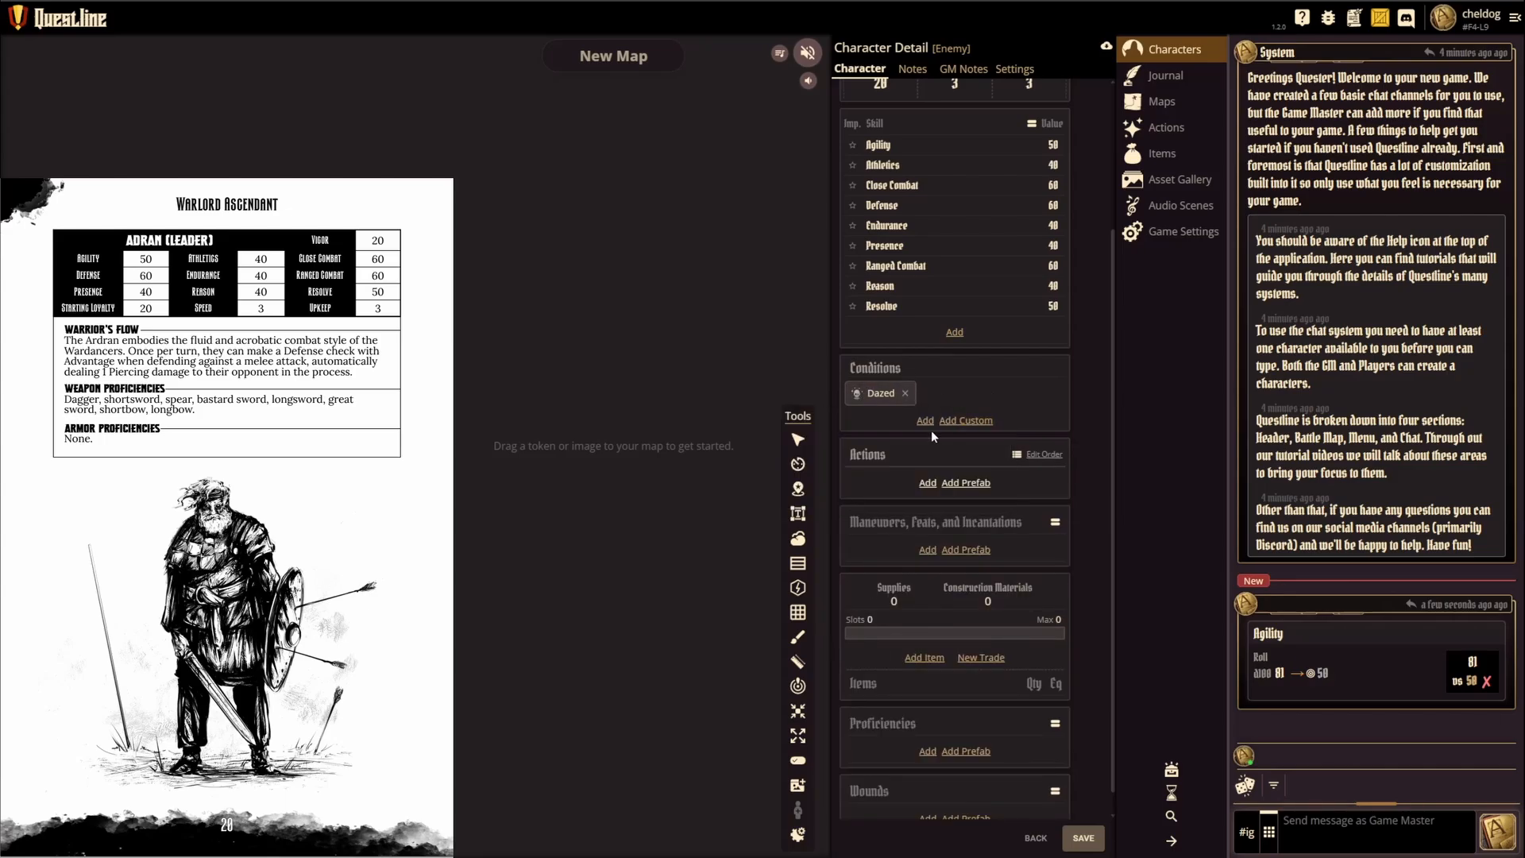
{"action": "mouse_move", "coordinate": [863, 399]}
{"action": "scroll", "coordinate": [935, 349], "scroll_direction": "up", "scroll_amount": 2}
{"action": "scroll", "coordinate": [935, 349], "scroll_direction": "up", "scroll_amount": 2}
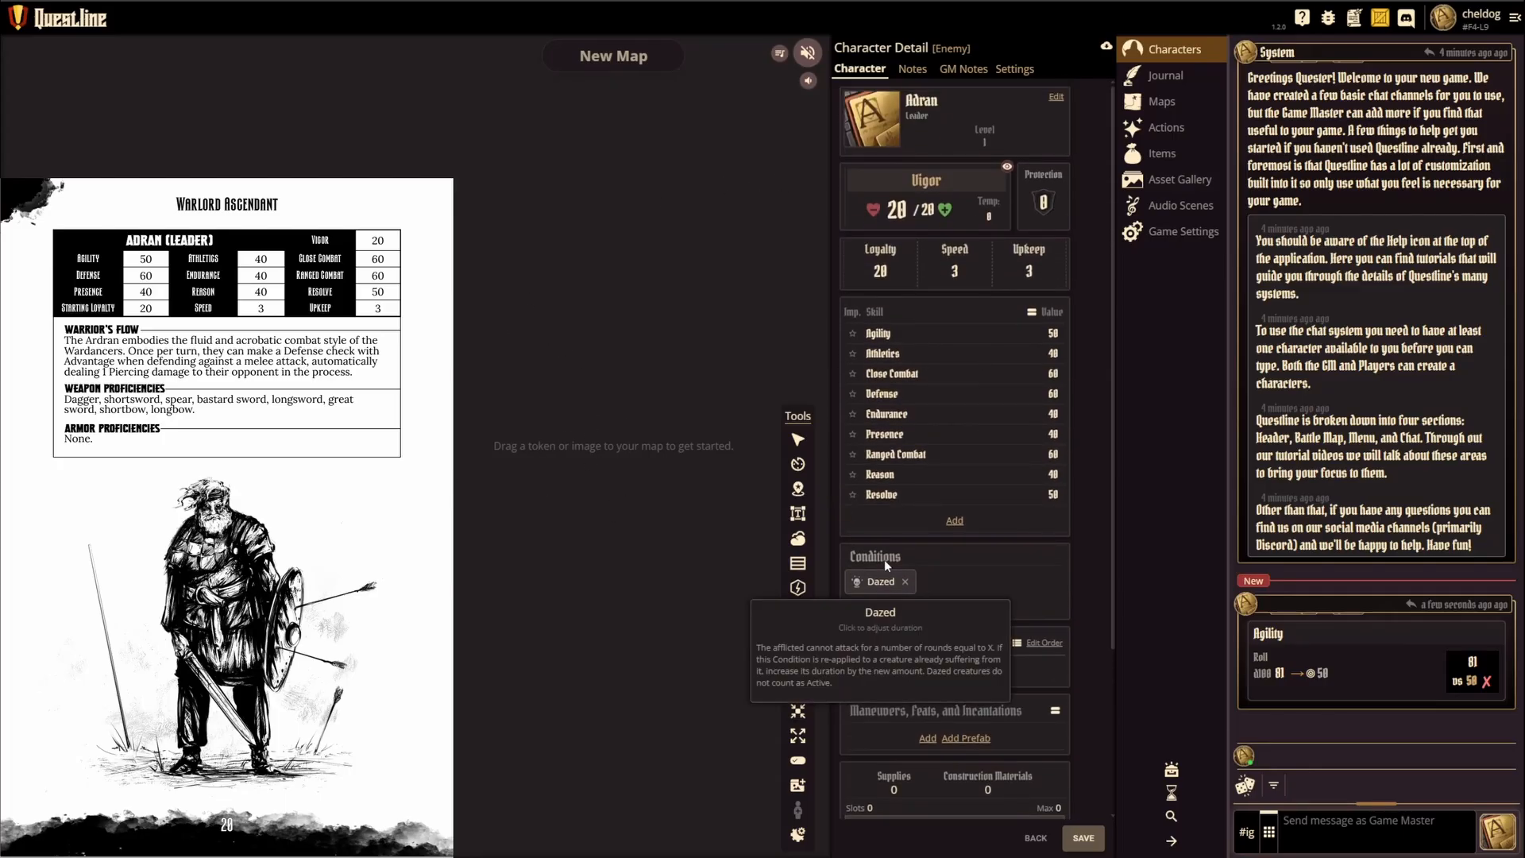
Step: Examine the custom condition editor's fields, including Max Ranks, and leave without saving a condition
{"action": "scroll", "coordinate": [913, 476], "scroll_direction": "down", "scroll_amount": 4}
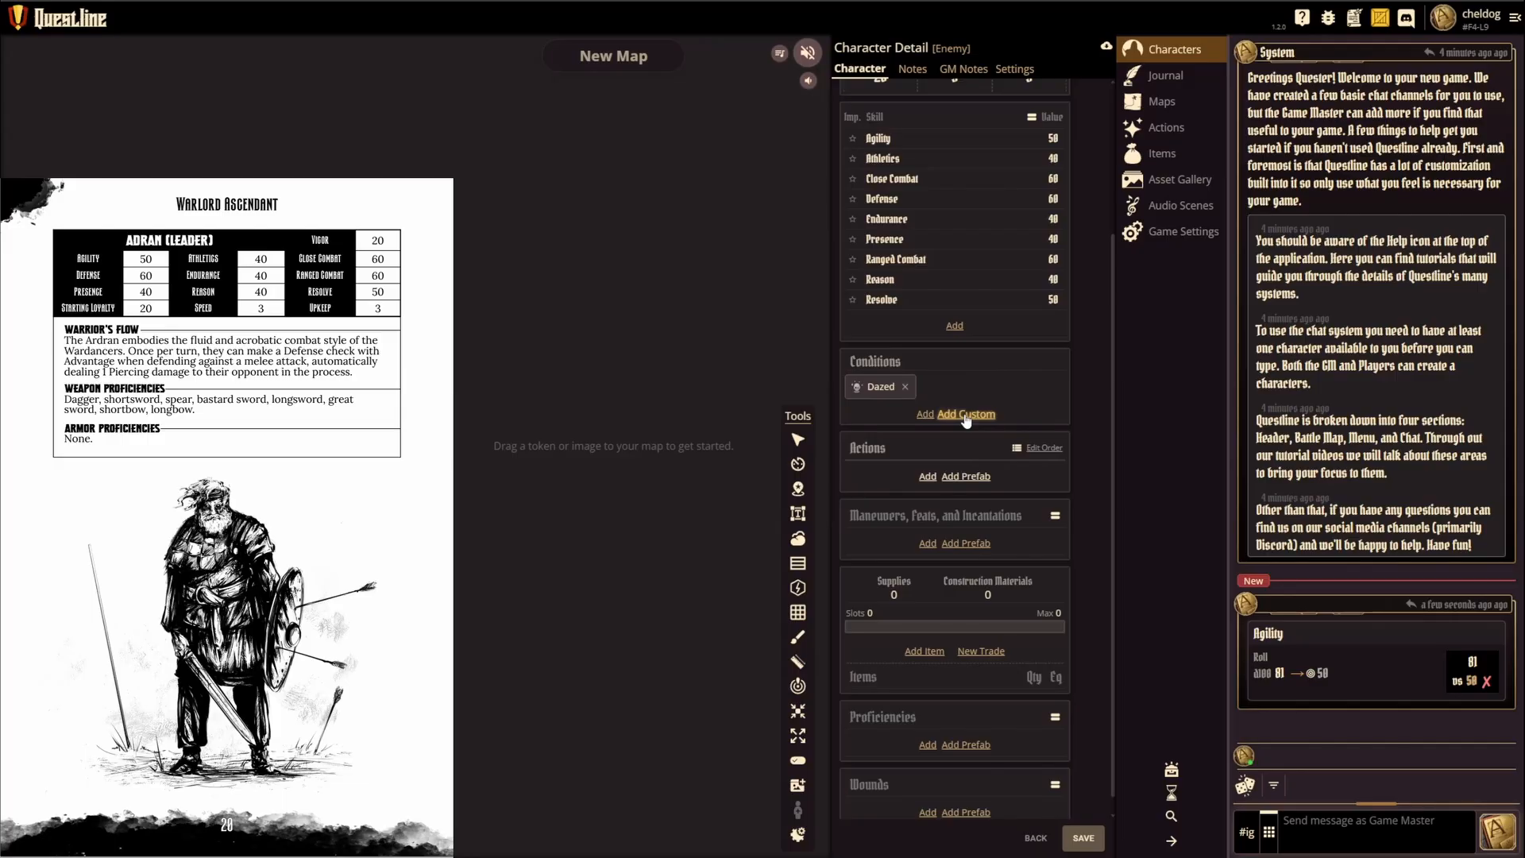
{"action": "left_click", "coordinate": [966, 416]}
{"action": "left_click_drag", "start_coordinate": [817, 340], "coordinate": [754, 339]}
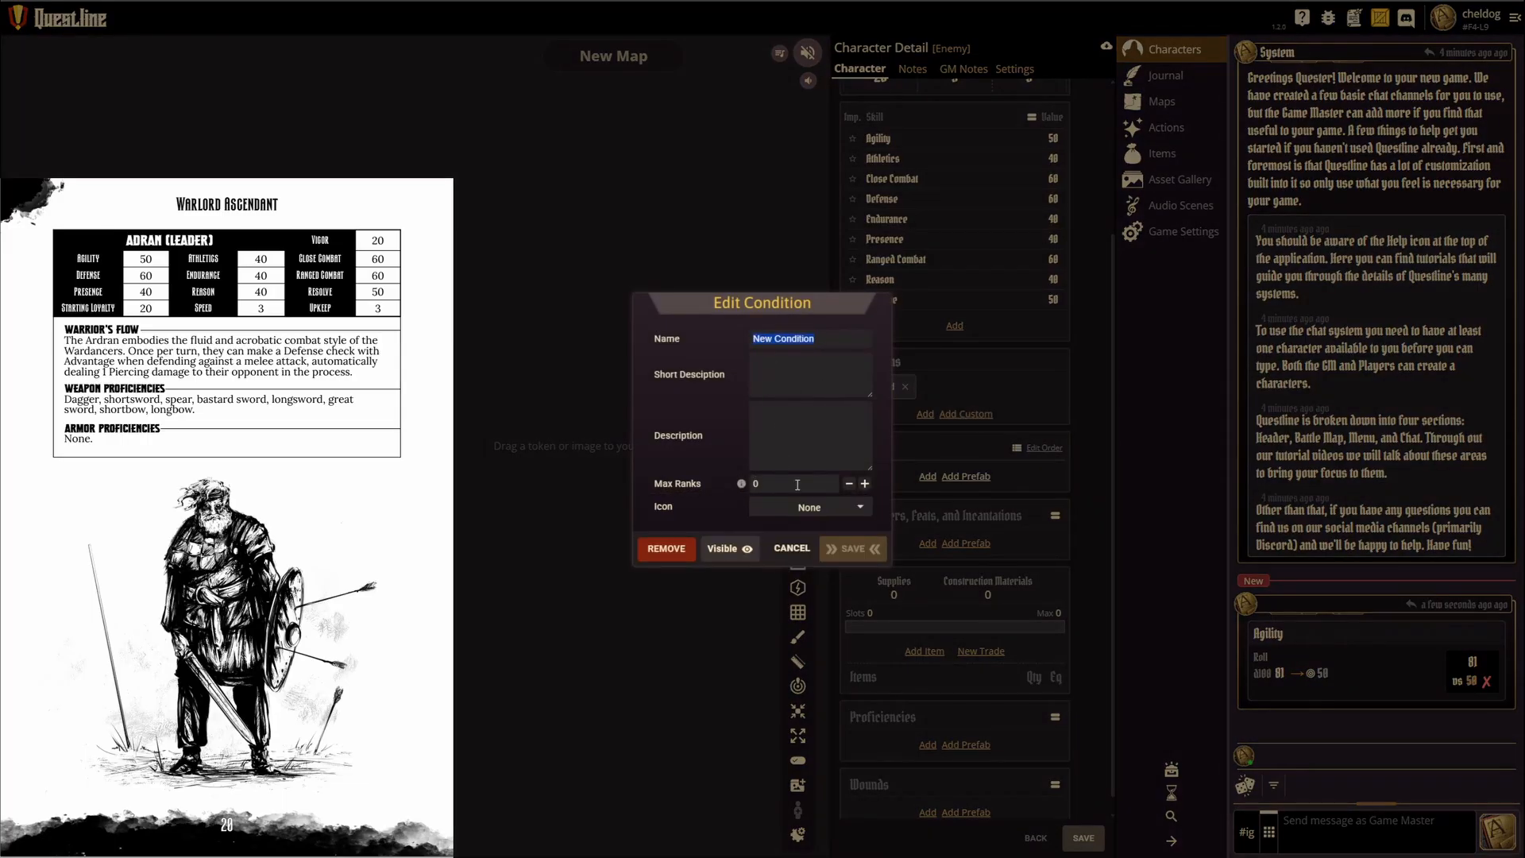
{"action": "mouse_move", "coordinate": [741, 485]}
{"action": "left_click", "coordinate": [783, 549]}
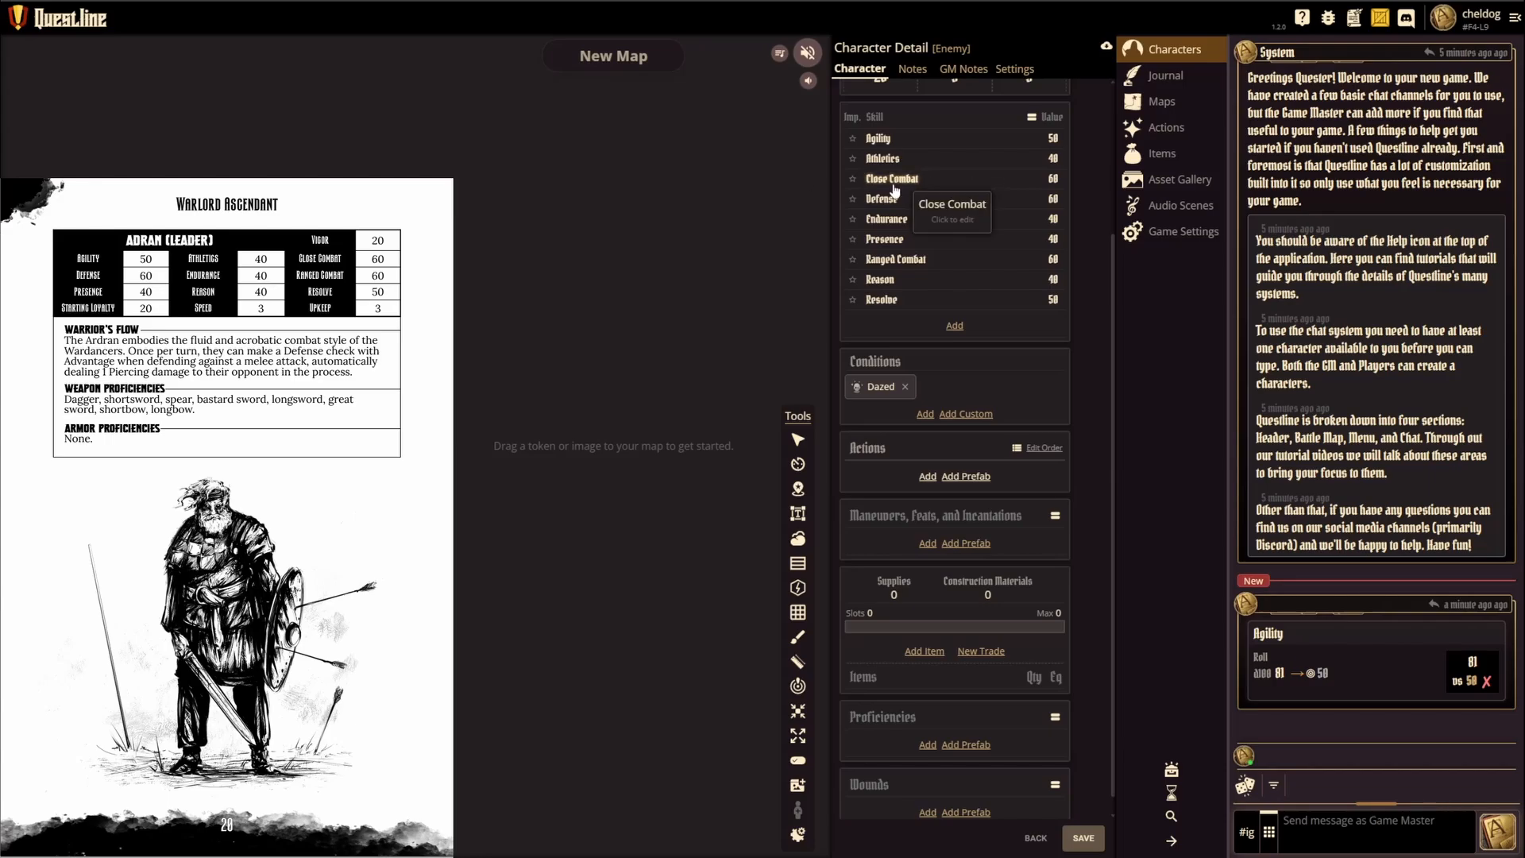
Step: Examine the character's prefab action chooser and the blank action editor without adding an action
{"action": "left_click", "coordinate": [966, 477]}
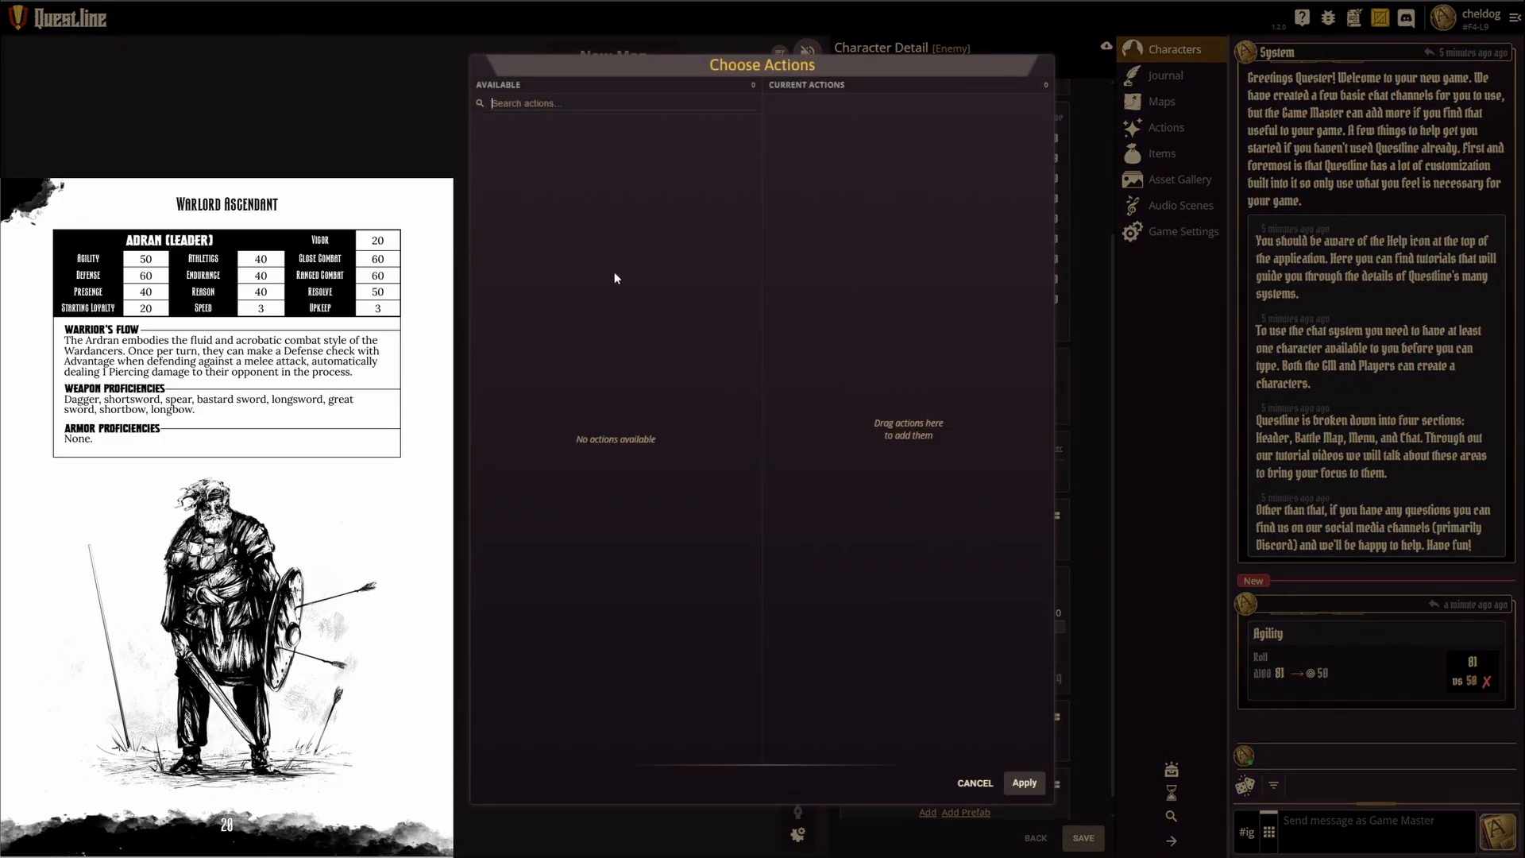
{"action": "left_click", "coordinate": [975, 782]}
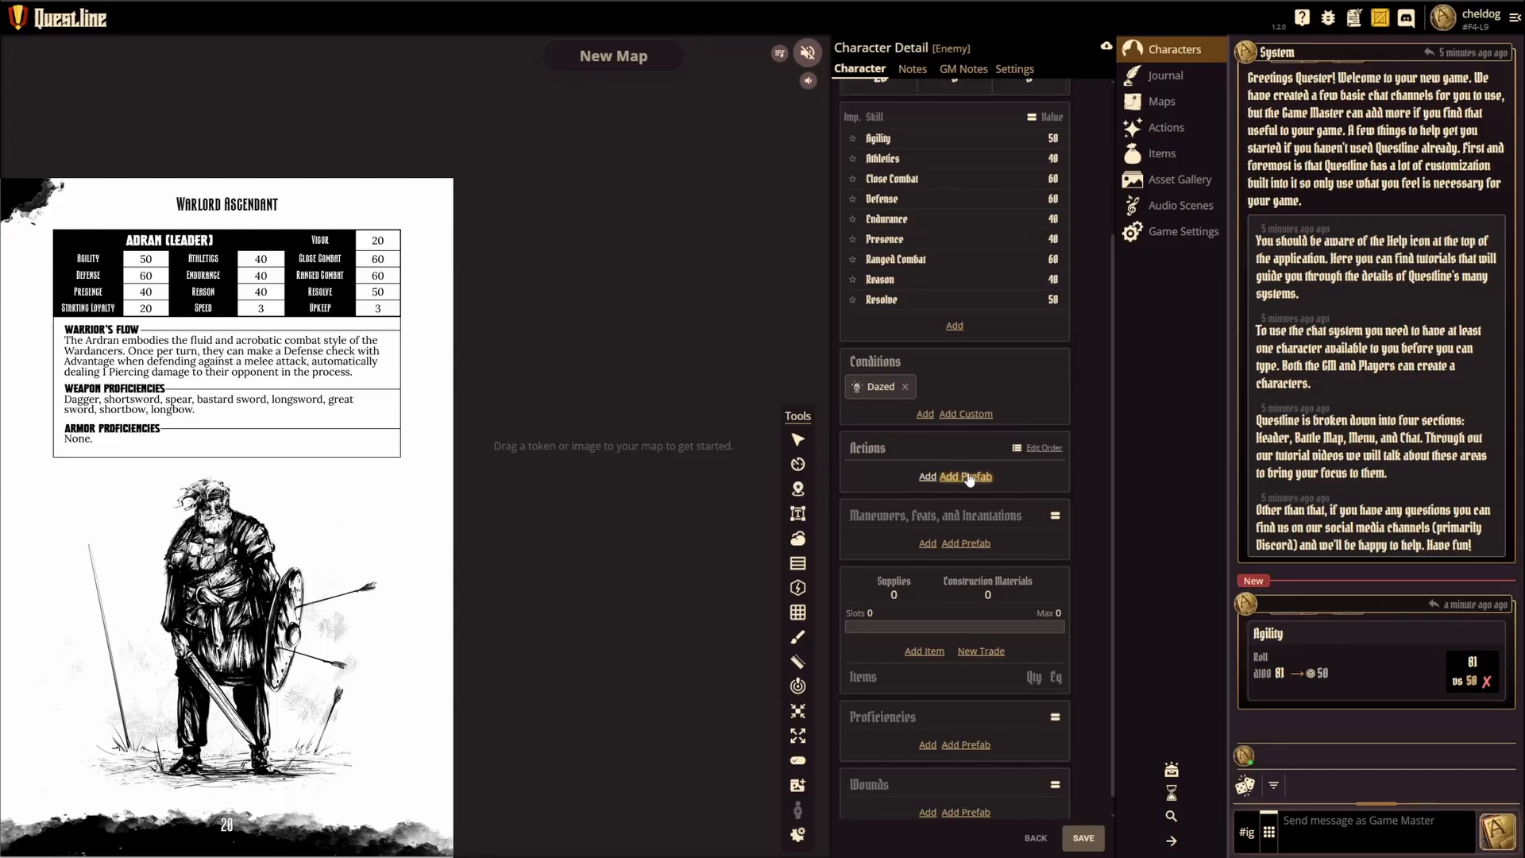
{"action": "left_click", "coordinate": [928, 478]}
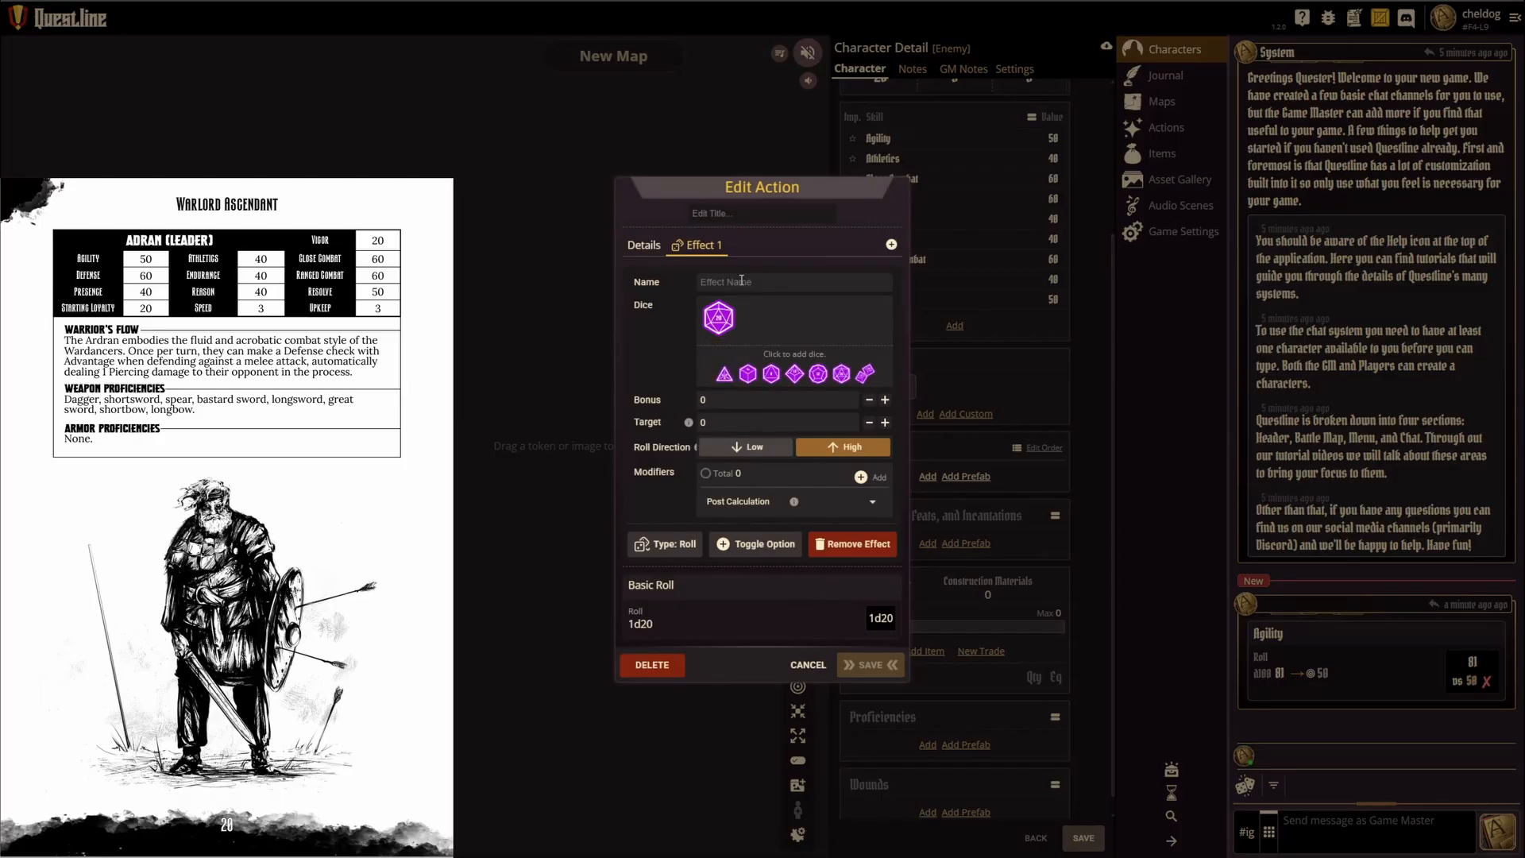
{"action": "left_click", "coordinate": [808, 665]}
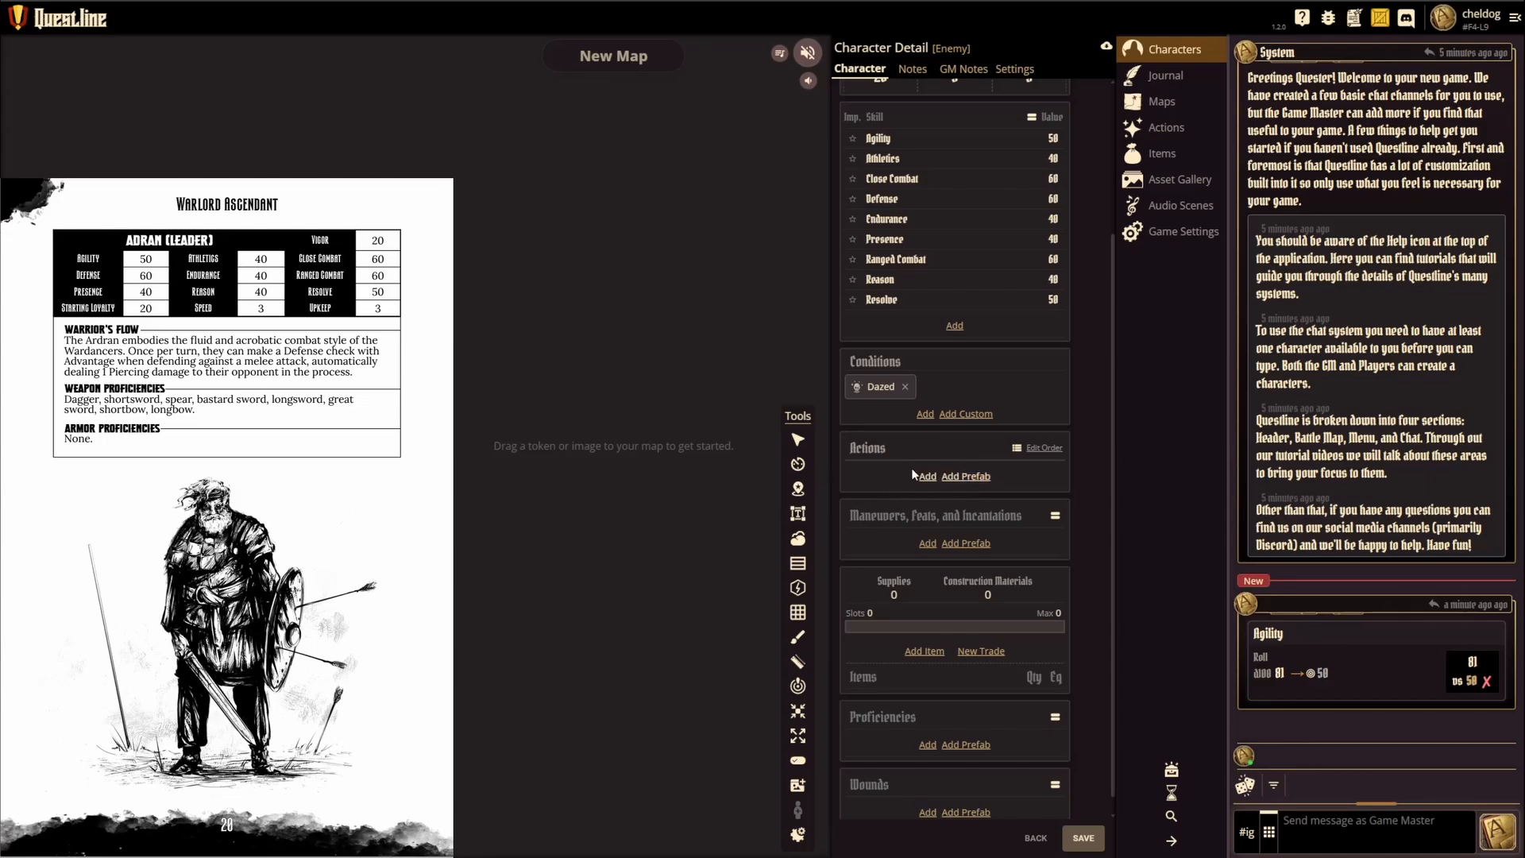
Step: Browse the prefab Combat Maneuver, Feat 3DP, Incantation and Unit Ability categories available for the character
{"action": "scroll", "coordinate": [896, 512], "scroll_direction": "down", "scroll_amount": 1}
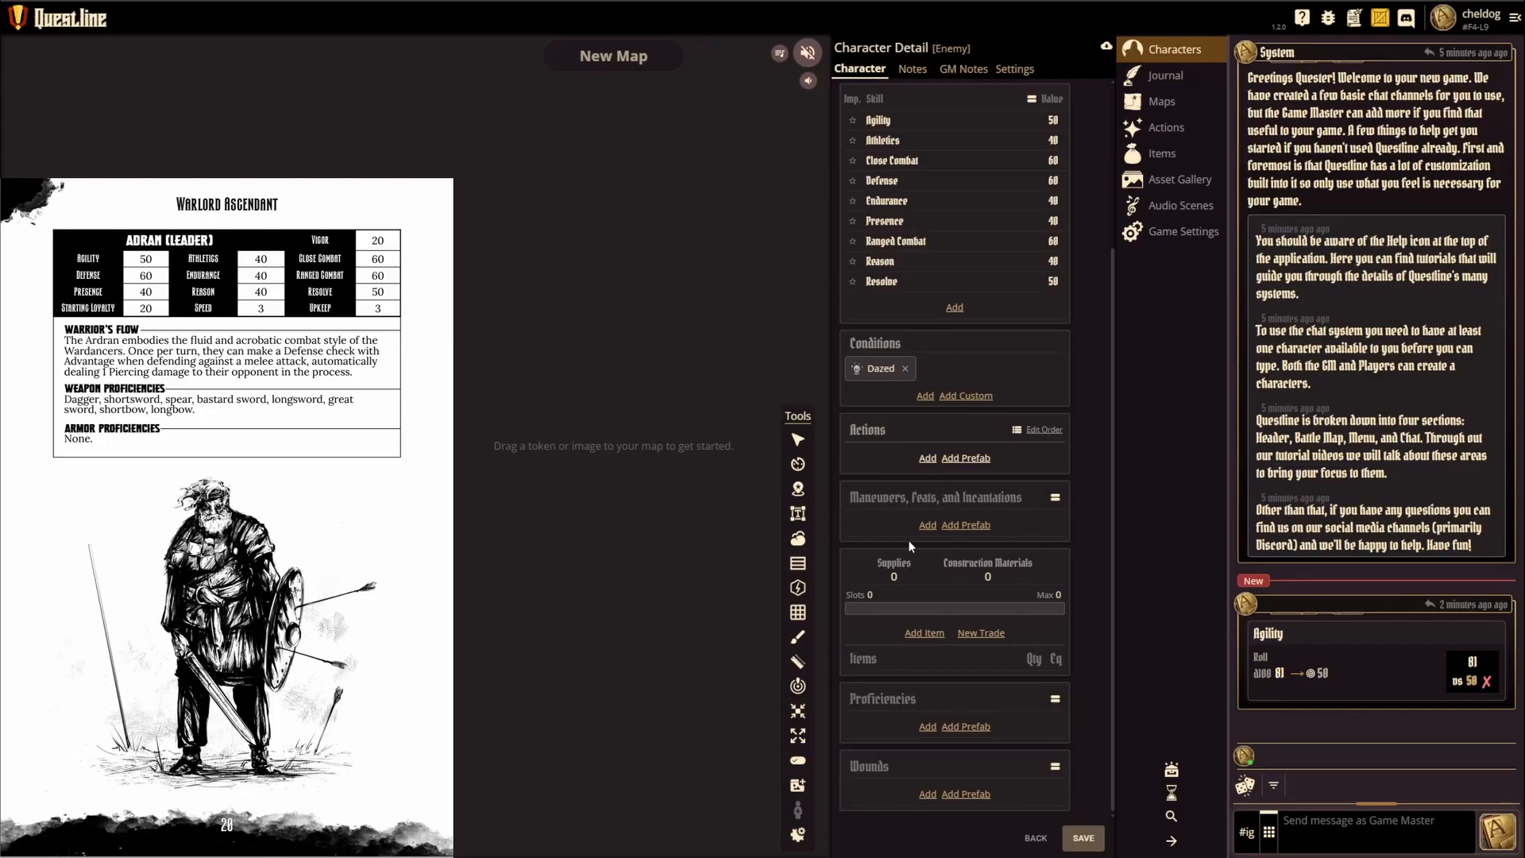
{"action": "left_click", "coordinate": [965, 525]}
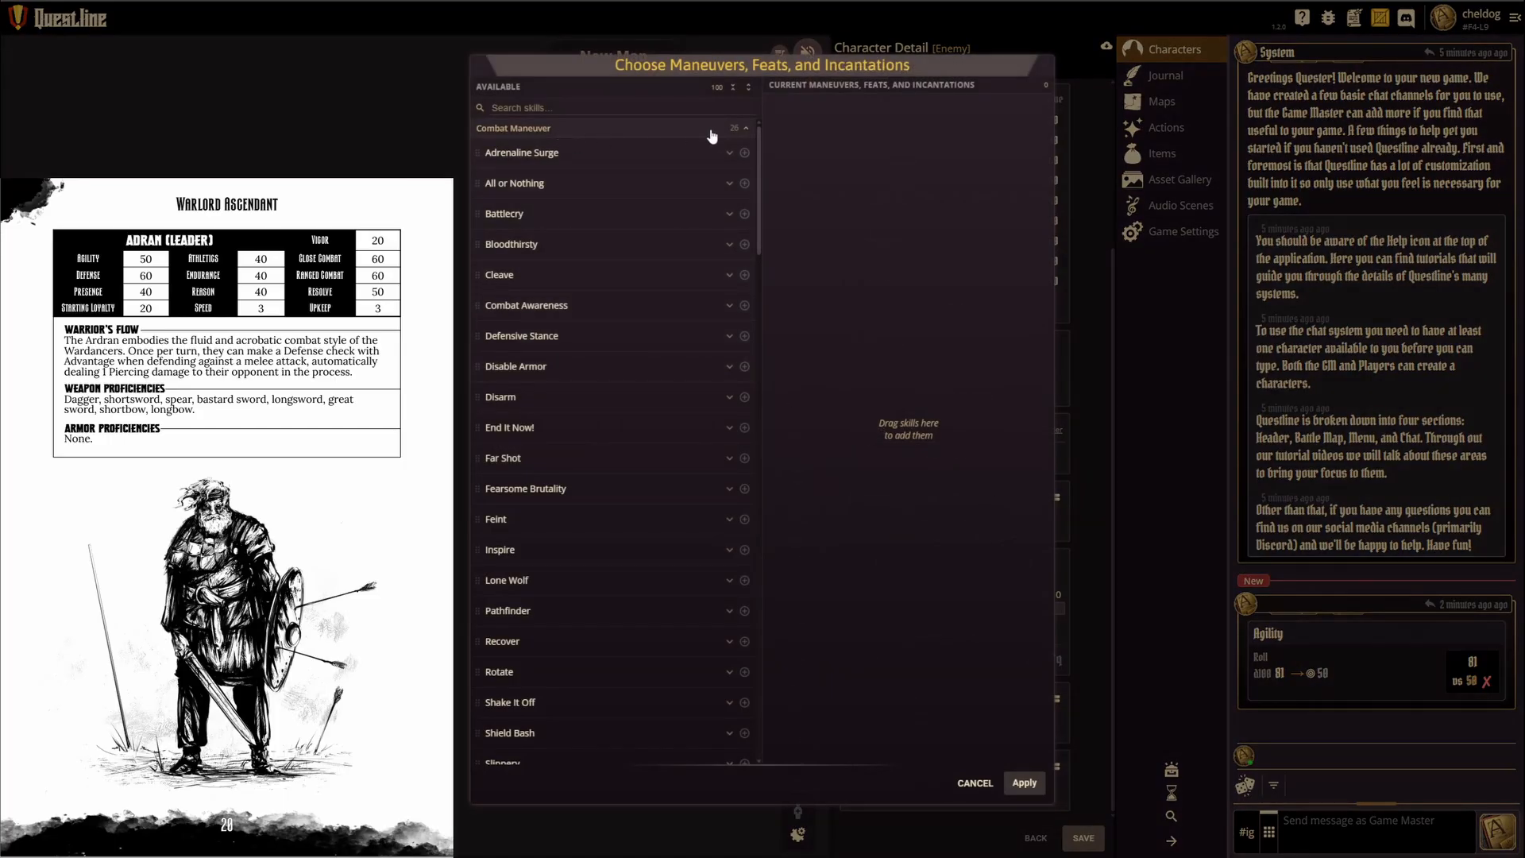
{"action": "left_click", "coordinate": [733, 89]}
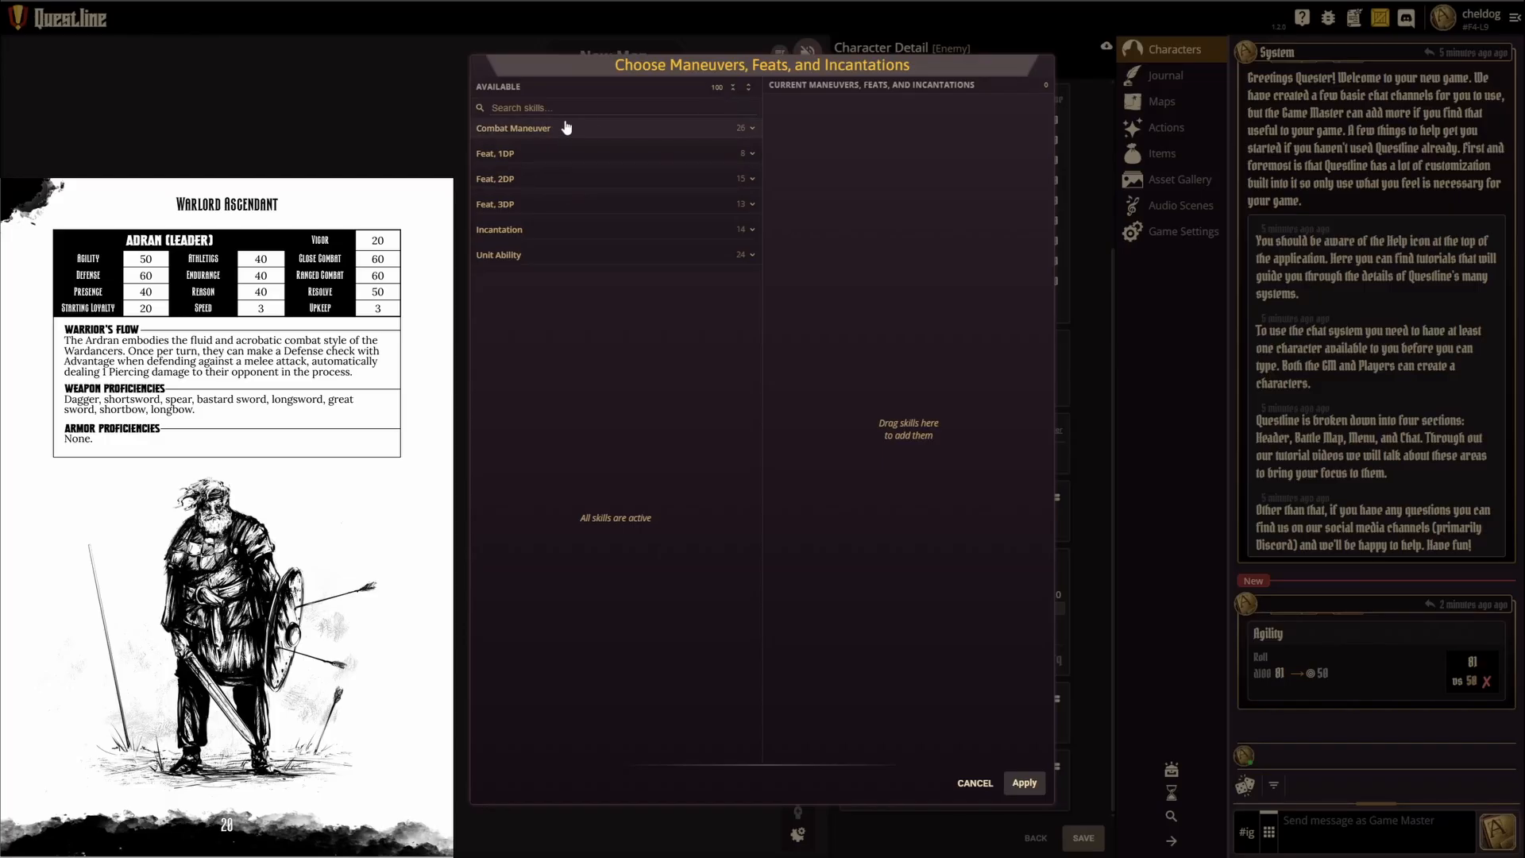
{"action": "left_click", "coordinate": [713, 133]}
{"action": "scroll", "coordinate": [553, 567], "scroll_direction": "down", "scroll_amount": 5}
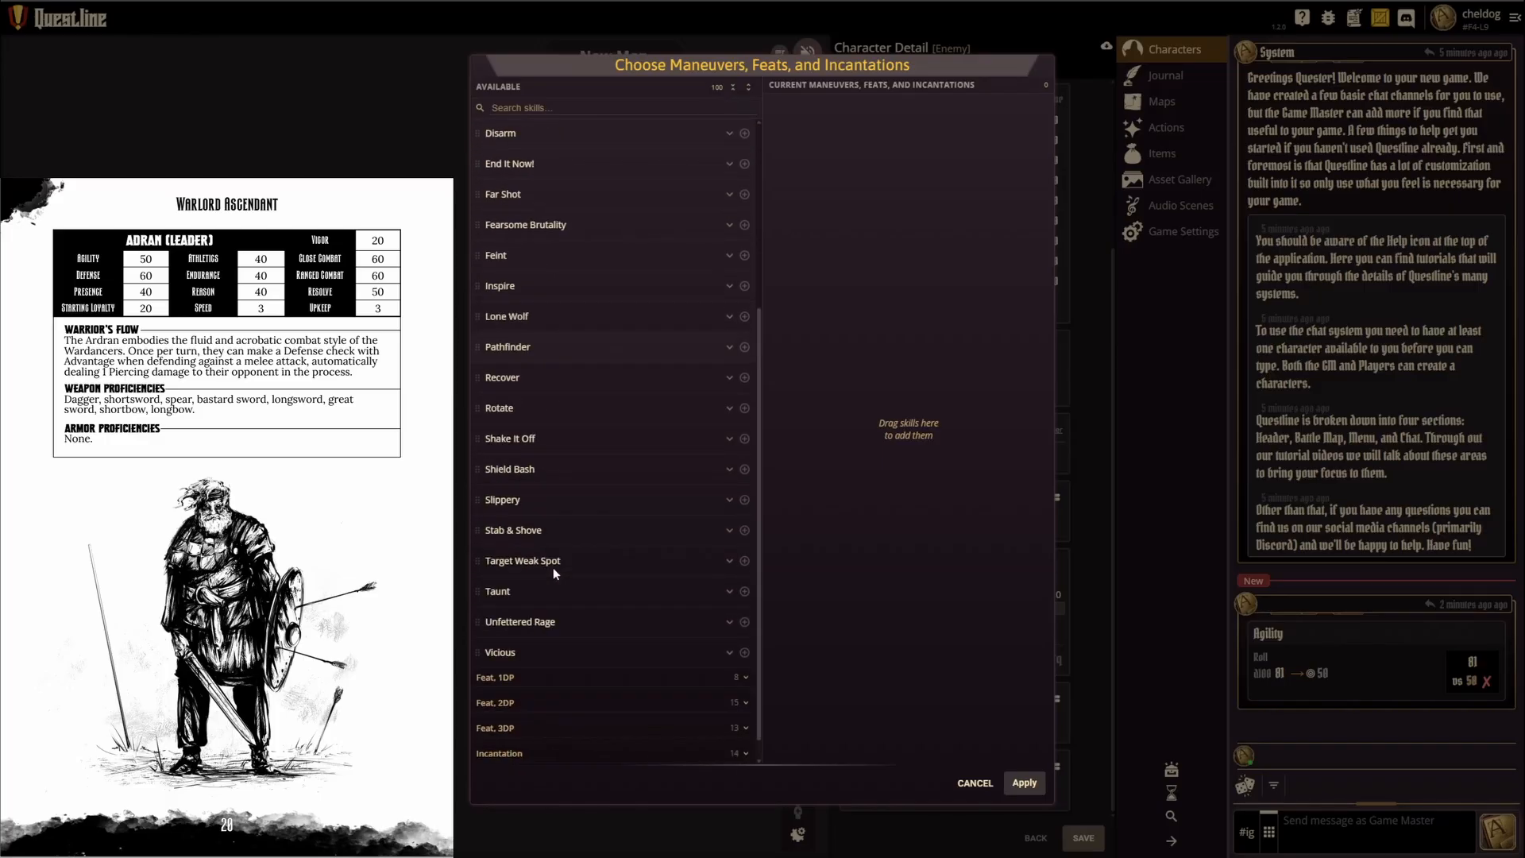
{"action": "scroll", "coordinate": [553, 567], "scroll_direction": "up", "scroll_amount": 5}
{"action": "left_click", "coordinate": [528, 129]}
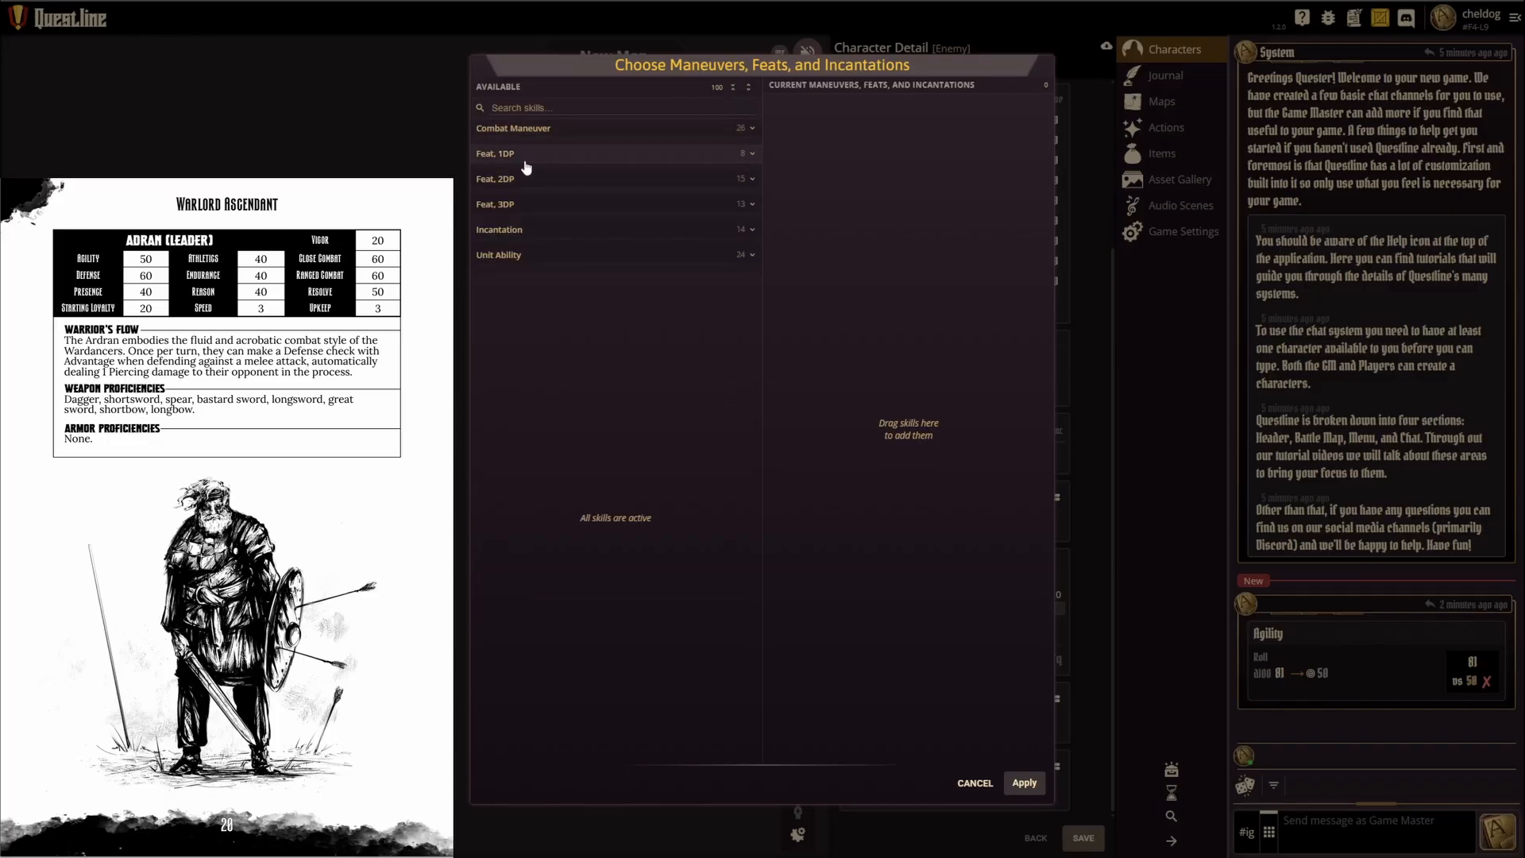
{"action": "left_click", "coordinate": [538, 207]}
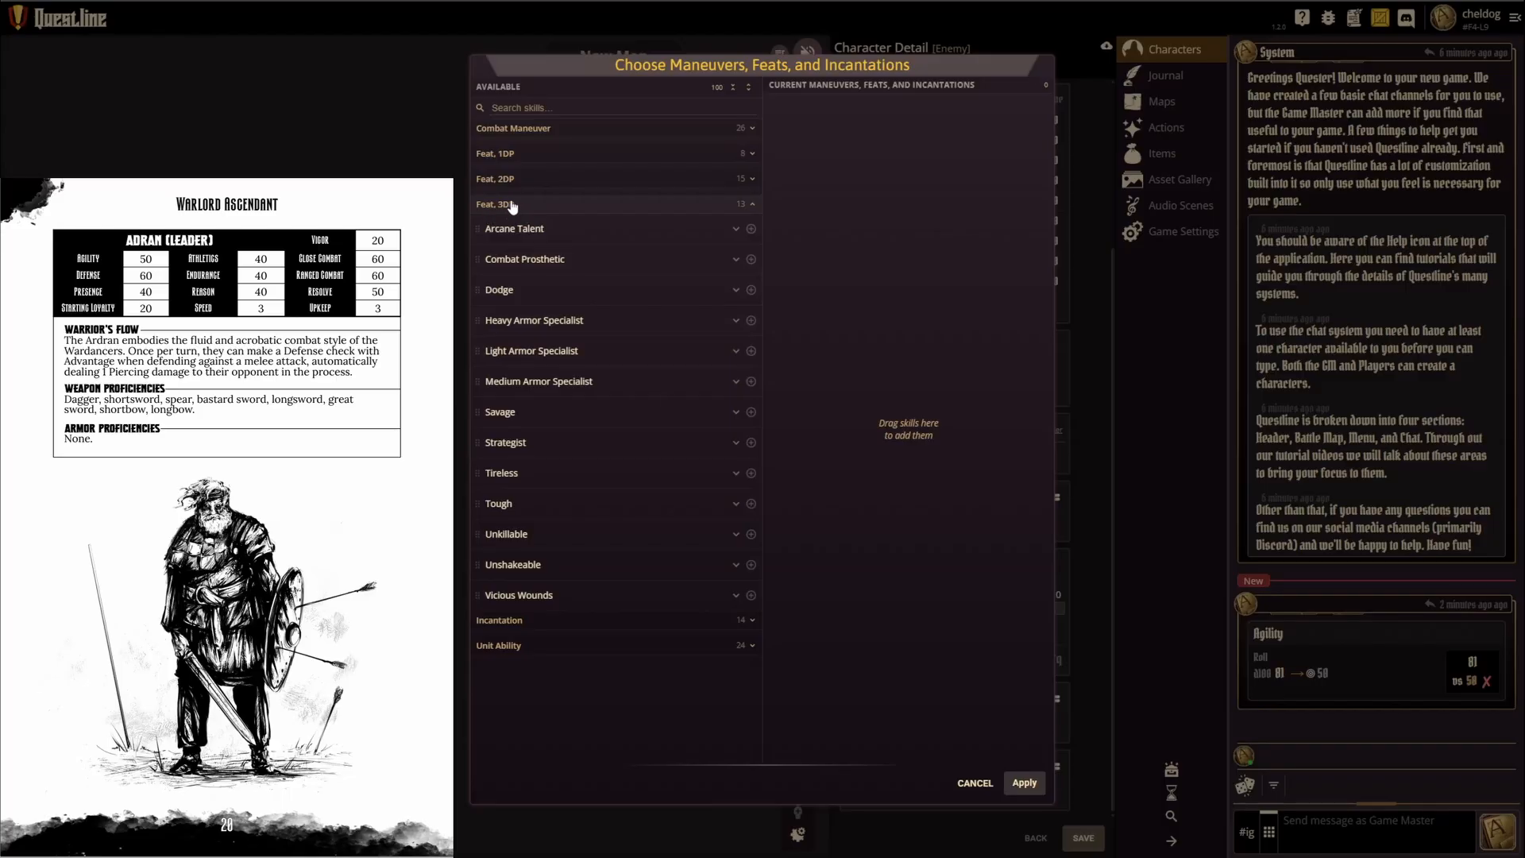
{"action": "left_click", "coordinate": [537, 208]}
{"action": "left_click", "coordinate": [549, 233]}
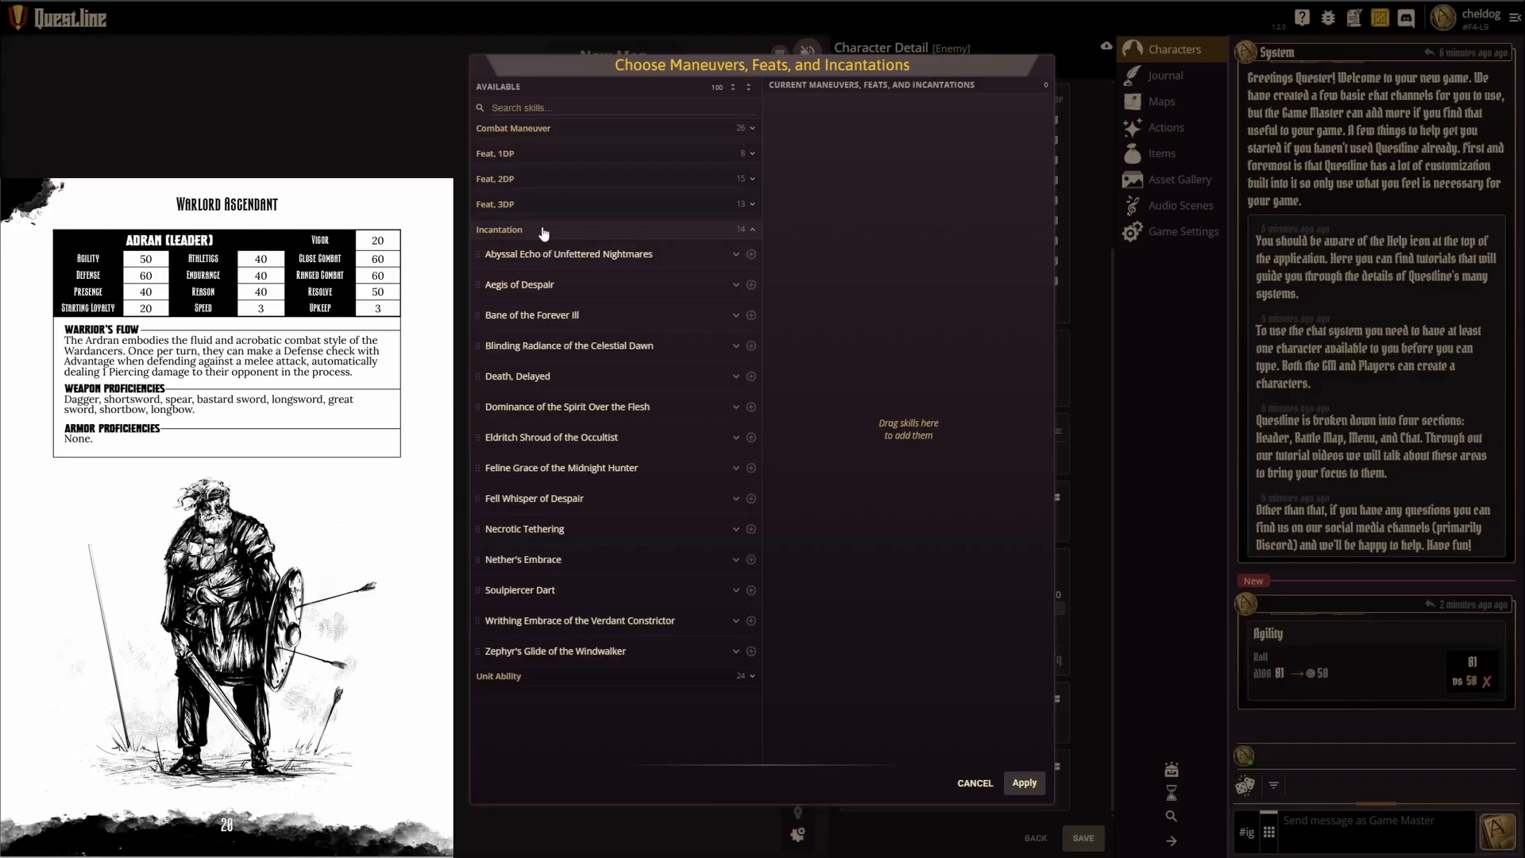
{"action": "left_click", "coordinate": [549, 233]}
{"action": "left_click", "coordinate": [558, 263]}
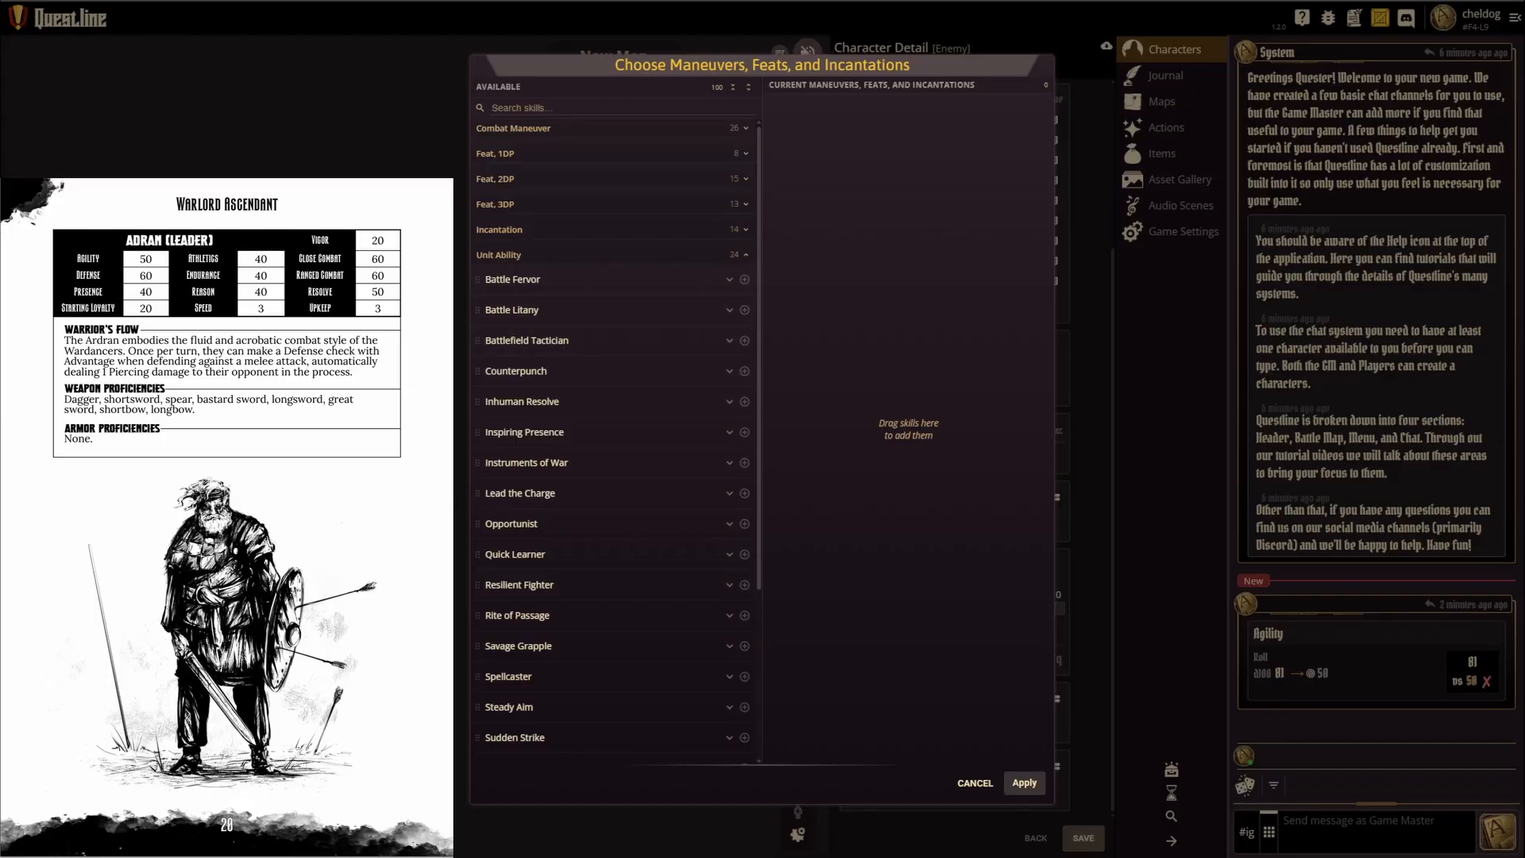
Step: Add the Warrior's Flow unit ability from the prefab list to the character, matching the rulebook entry
{"action": "left_click", "coordinate": [110, 483]}
{"action": "left_click", "coordinate": [37, 481]}
{"action": "left_click_drag", "start_coordinate": [62, 326], "coordinate": [347, 383]}
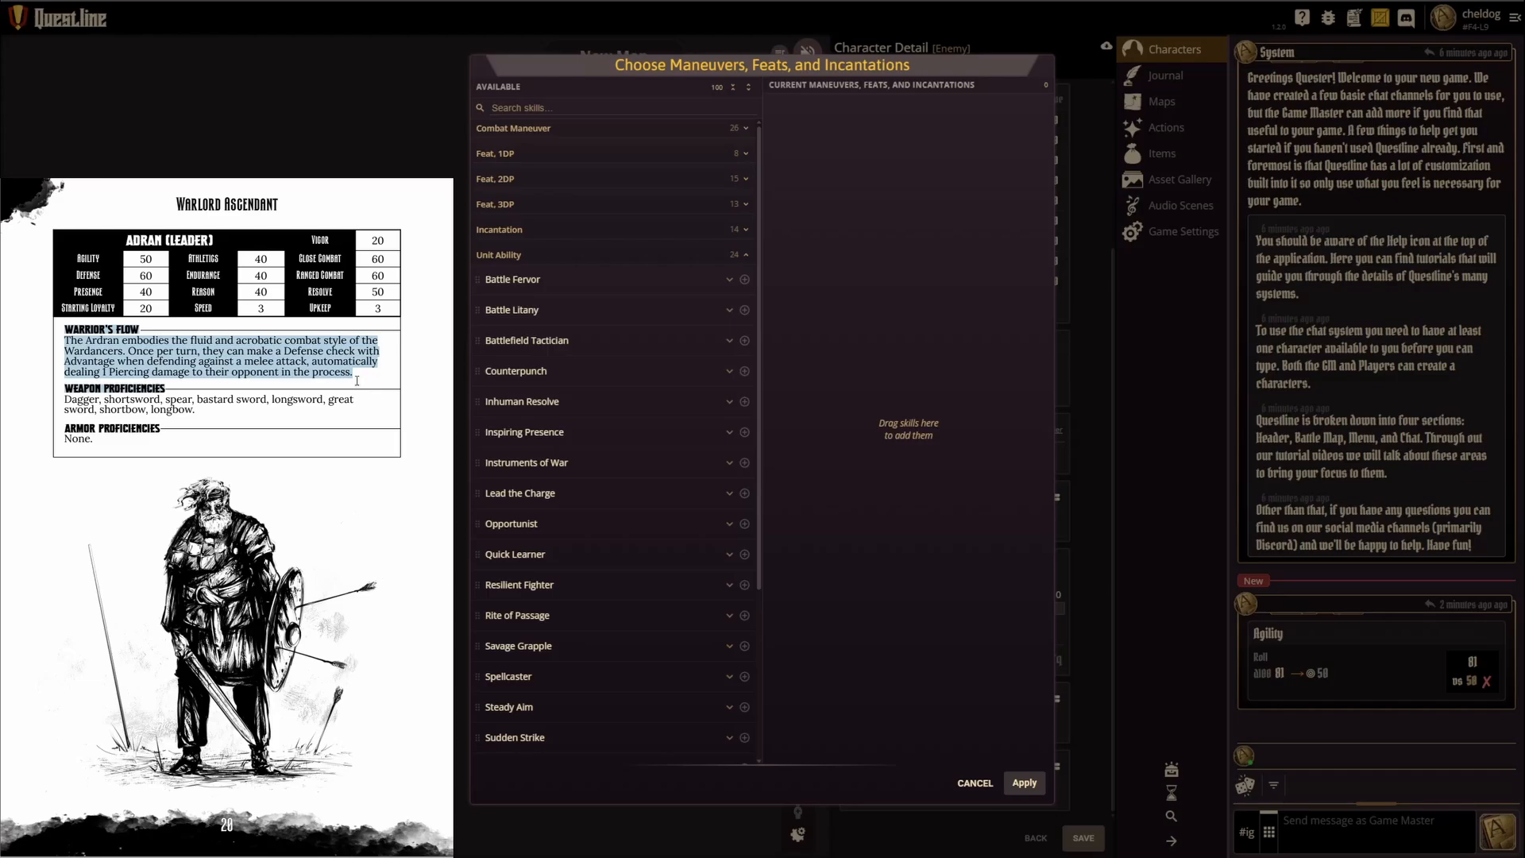
{"action": "left_click", "coordinate": [359, 378]}
{"action": "scroll", "coordinate": [617, 441], "scroll_direction": "down", "scroll_amount": 3}
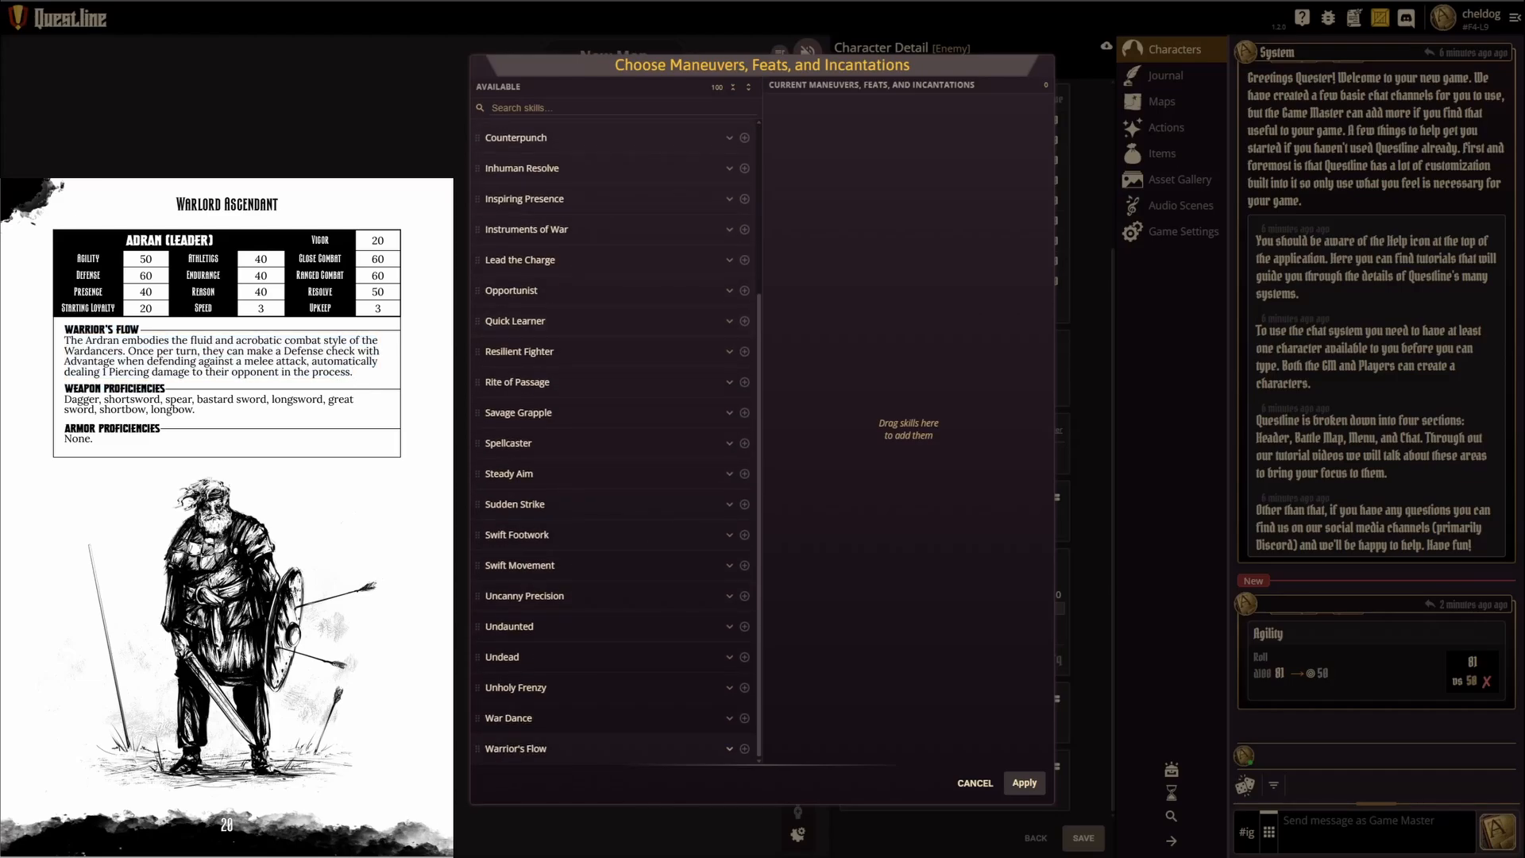
{"action": "left_click_drag", "start_coordinate": [508, 748], "coordinate": [815, 149]}
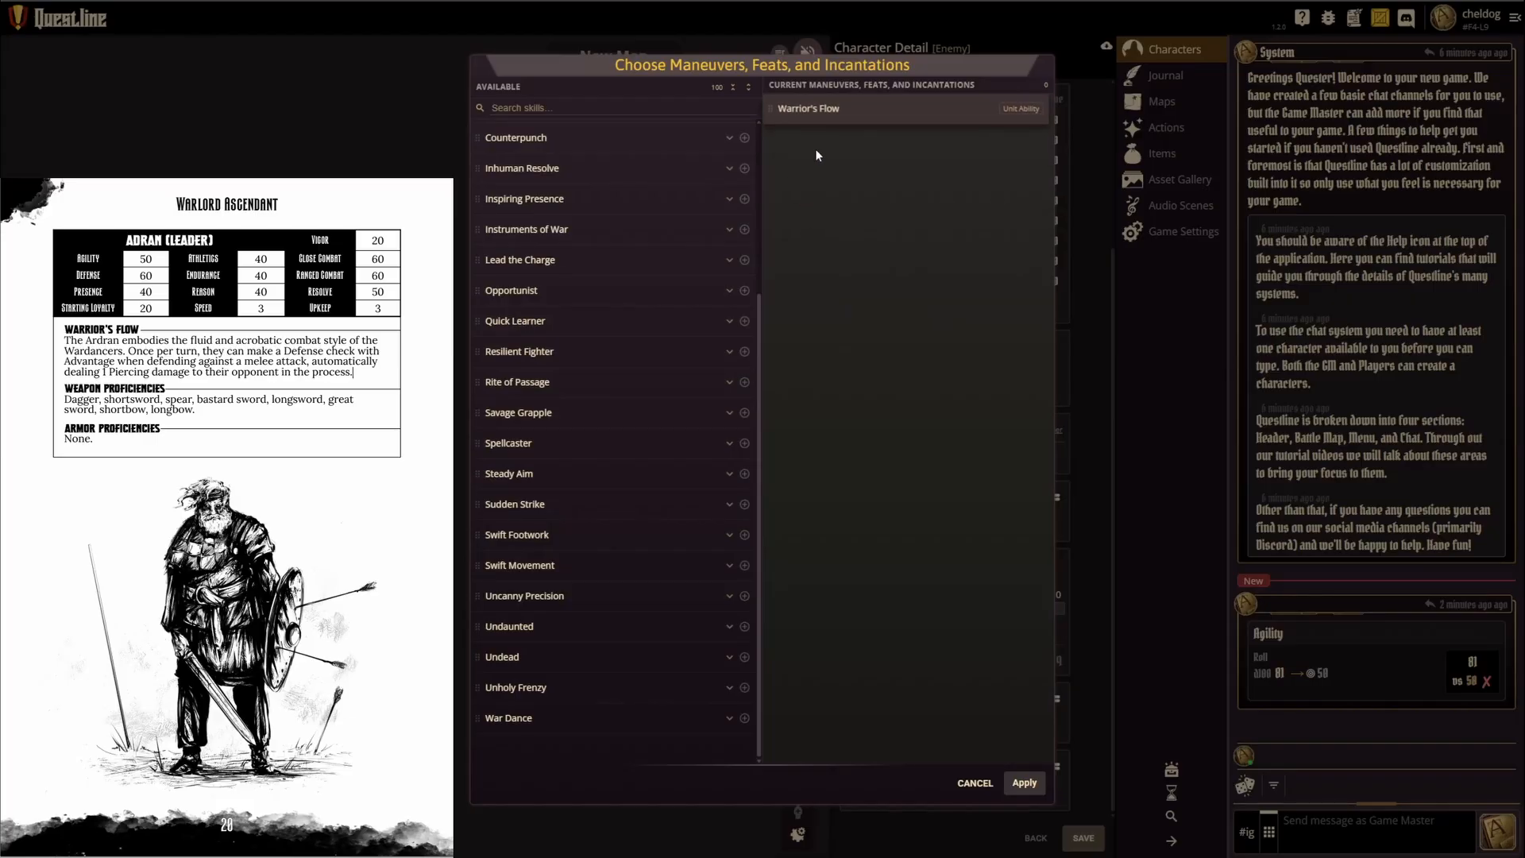
{"action": "left_click", "coordinate": [1043, 109]}
{"action": "scroll", "coordinate": [580, 664], "scroll_direction": "down", "scroll_amount": 1}
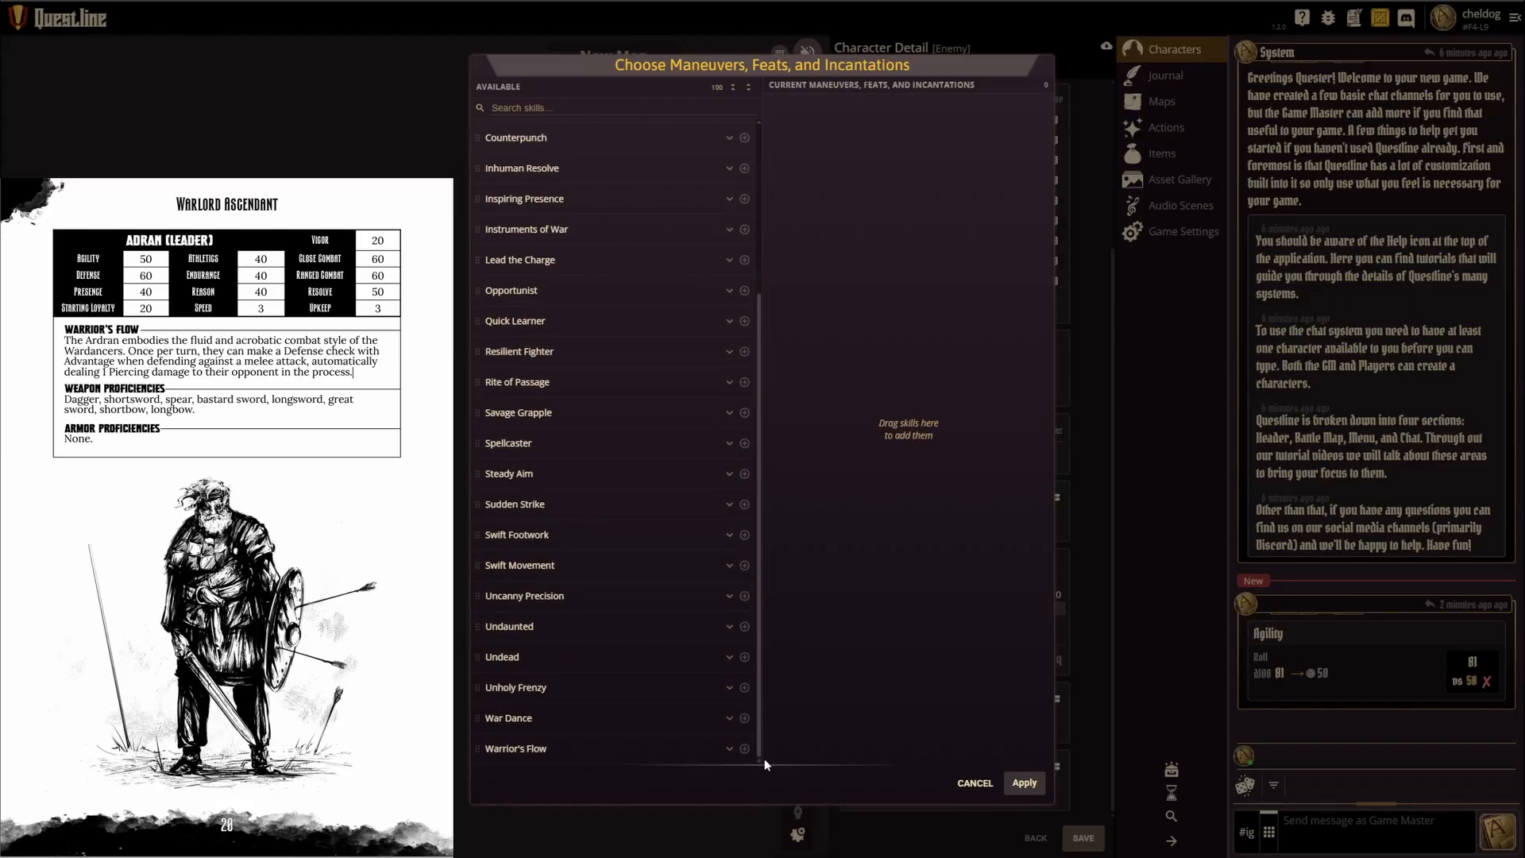
{"action": "left_click", "coordinate": [745, 750]}
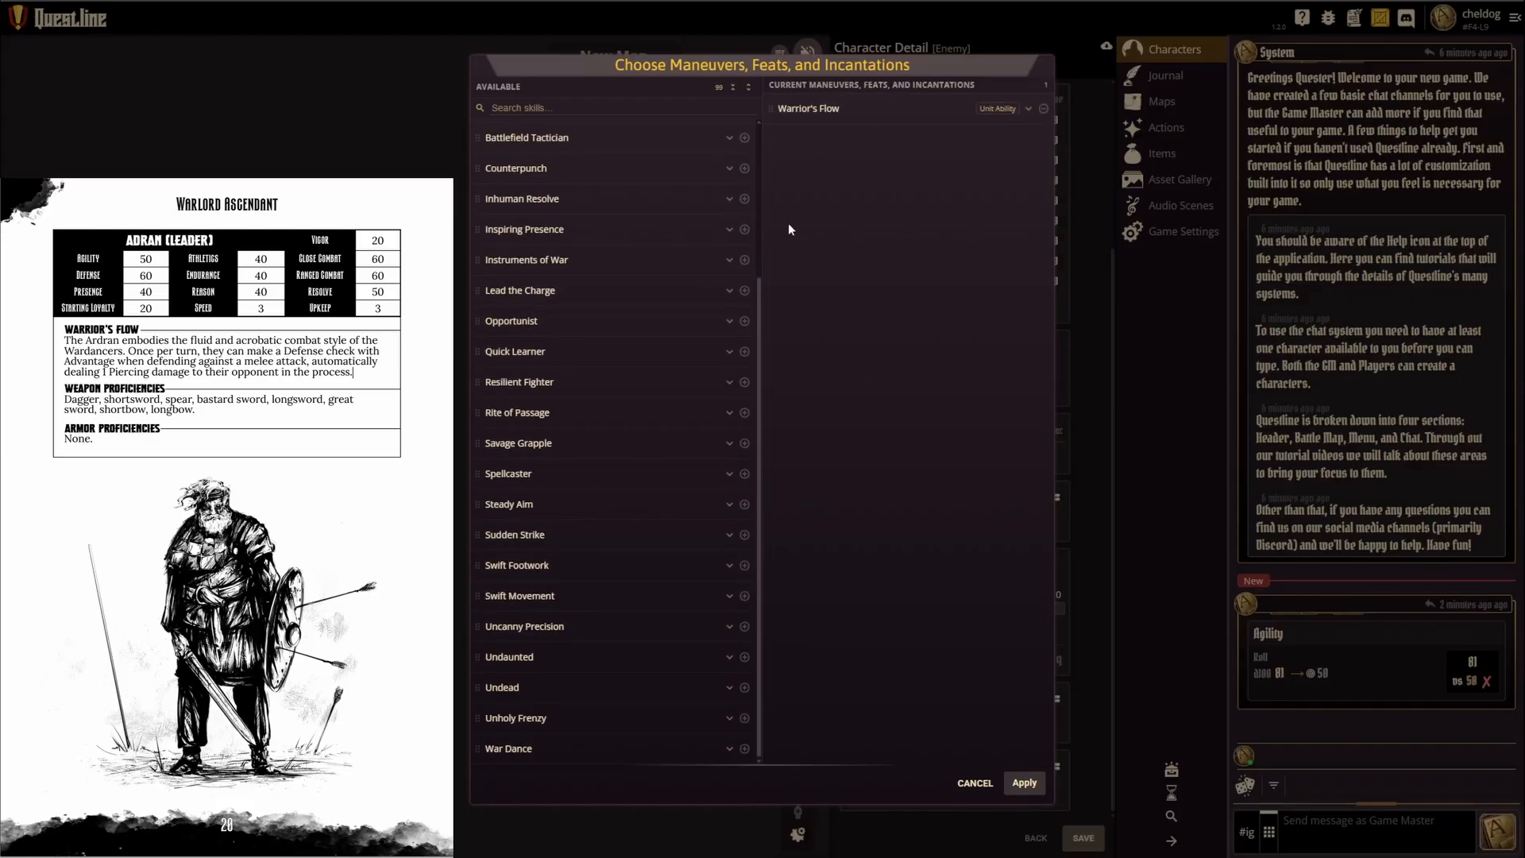
{"action": "left_click", "coordinate": [1024, 783]}
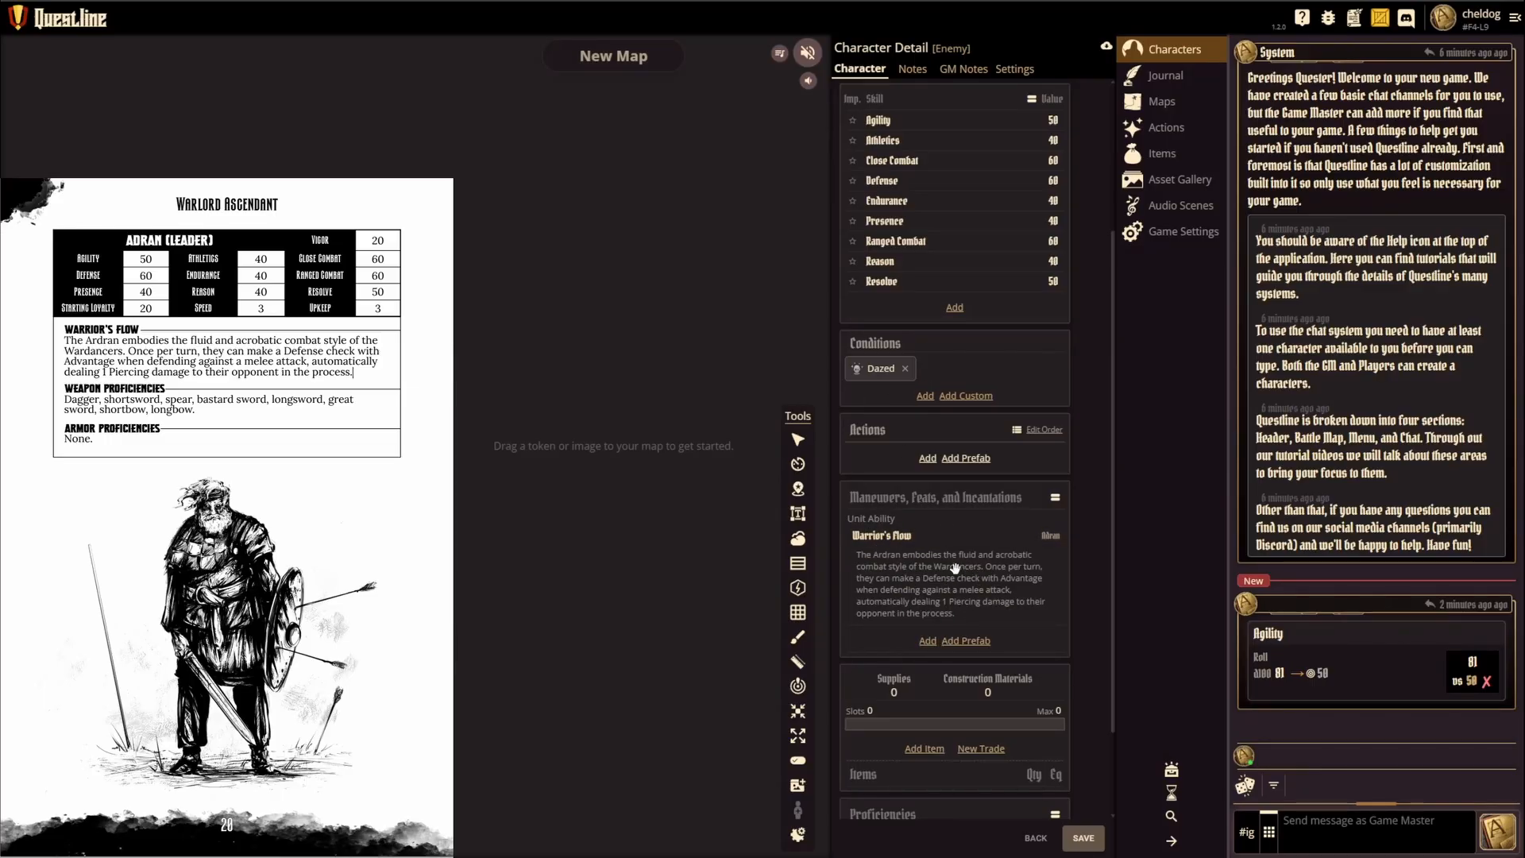
Step: Set the character's maximum inventory slots to 6
{"action": "scroll", "coordinate": [911, 590], "scroll_direction": "down", "scroll_amount": 2}
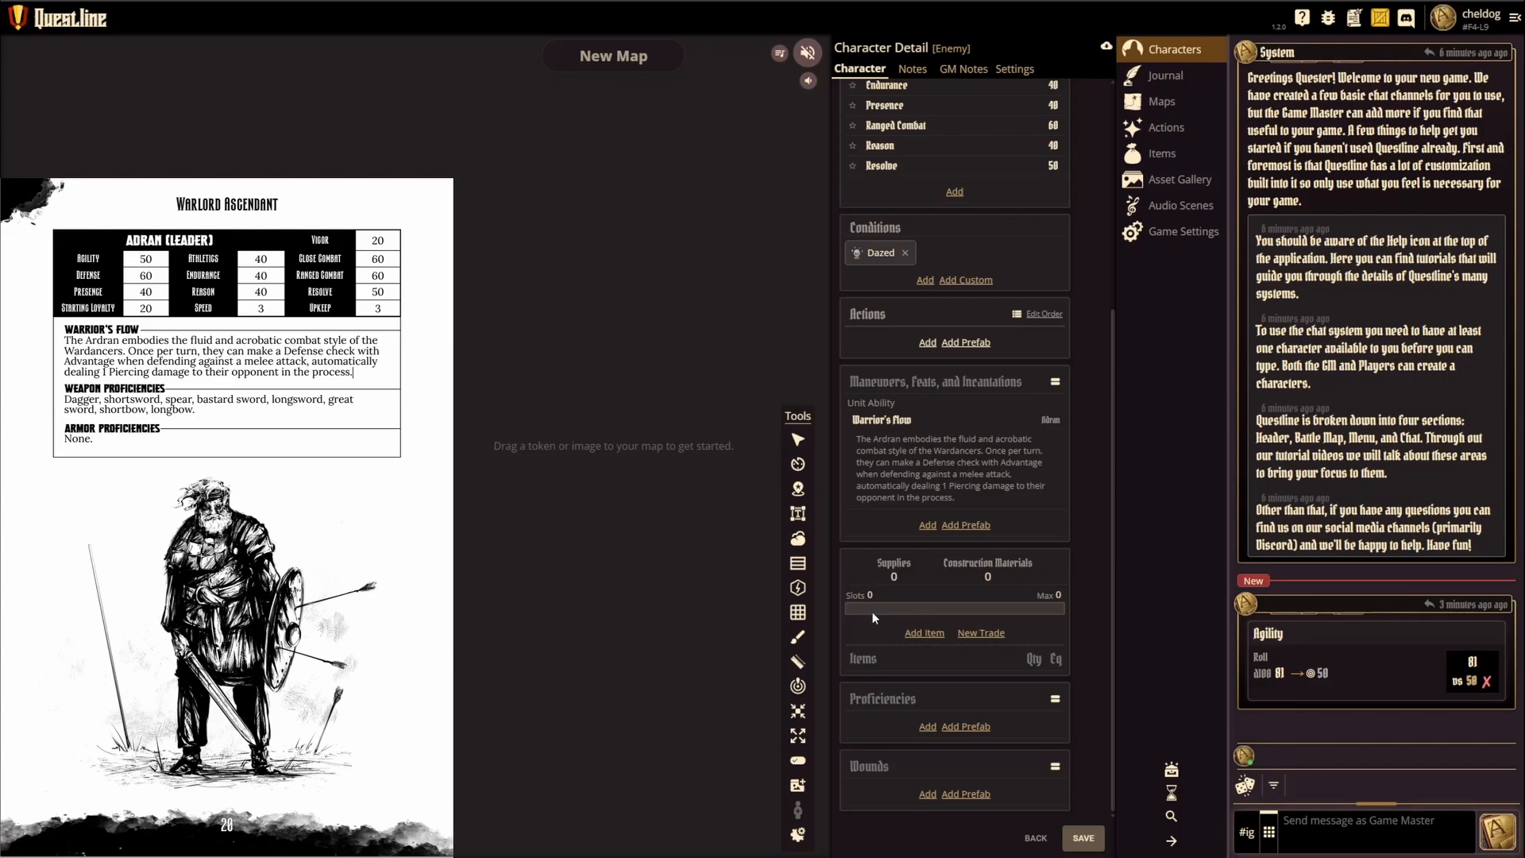
{"action": "left_click", "coordinate": [1058, 595]}
{"action": "left_click", "coordinate": [944, 595]}
Step: Examine the character's item chooser and the blank new-item editor, and leave without adding an item
{"action": "left_click", "coordinate": [924, 633]}
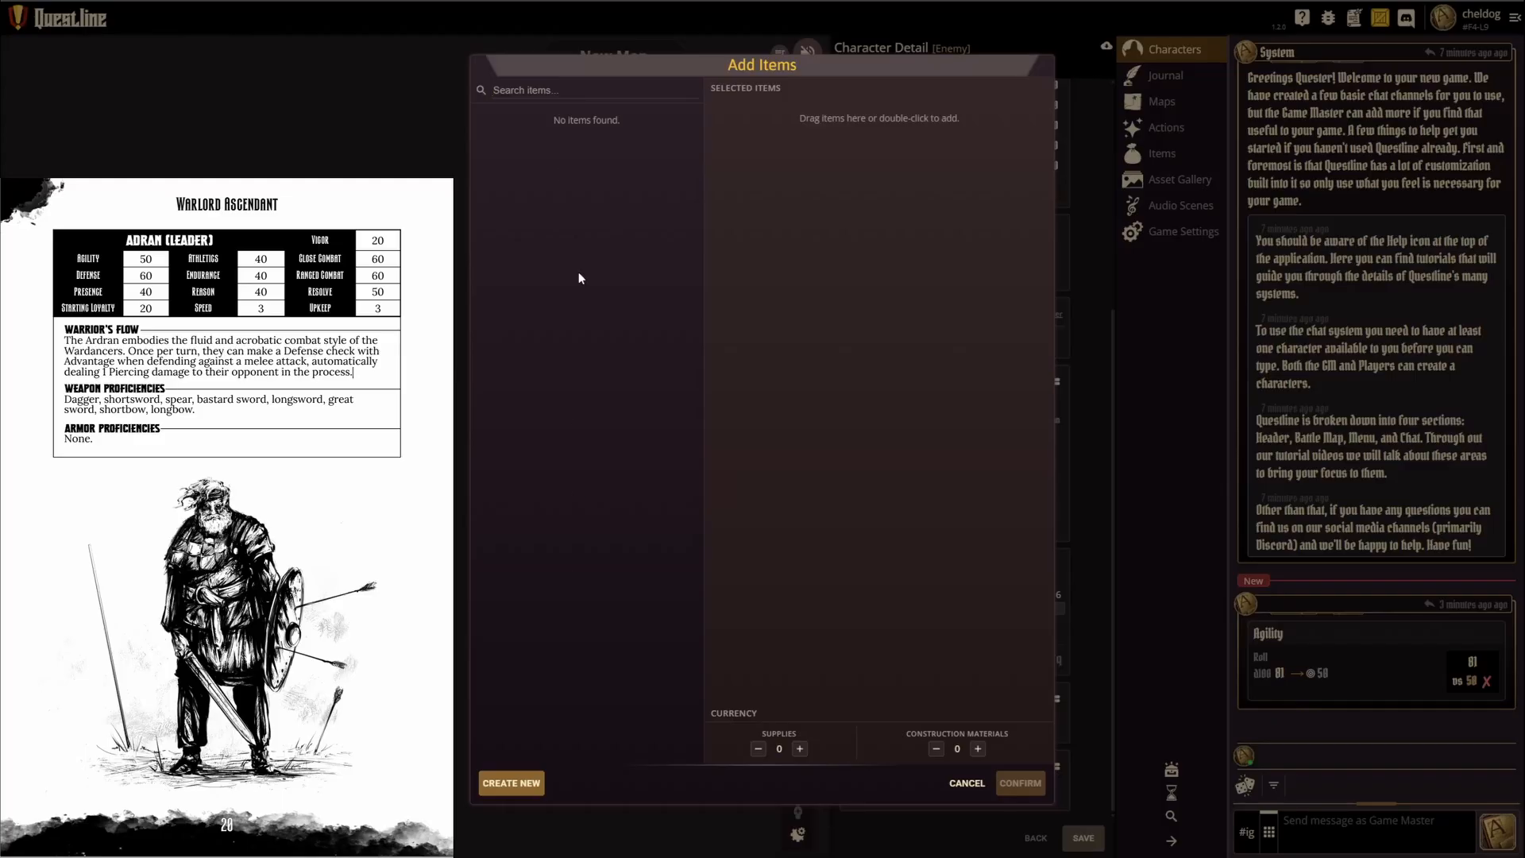
{"action": "left_click", "coordinate": [510, 782]}
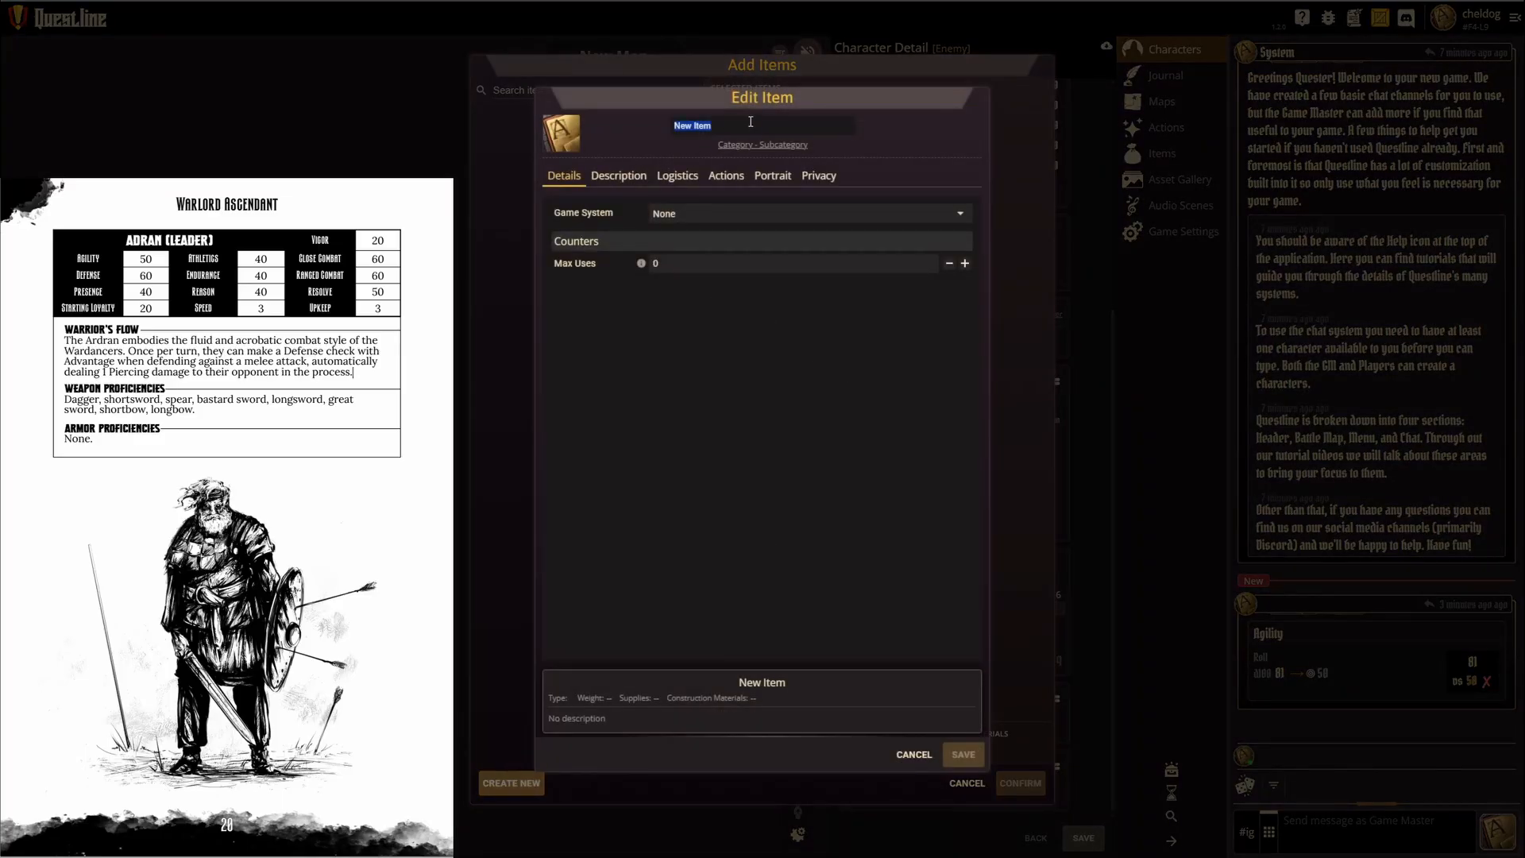
{"action": "left_click", "coordinate": [914, 754]}
{"action": "left_click", "coordinate": [967, 783]}
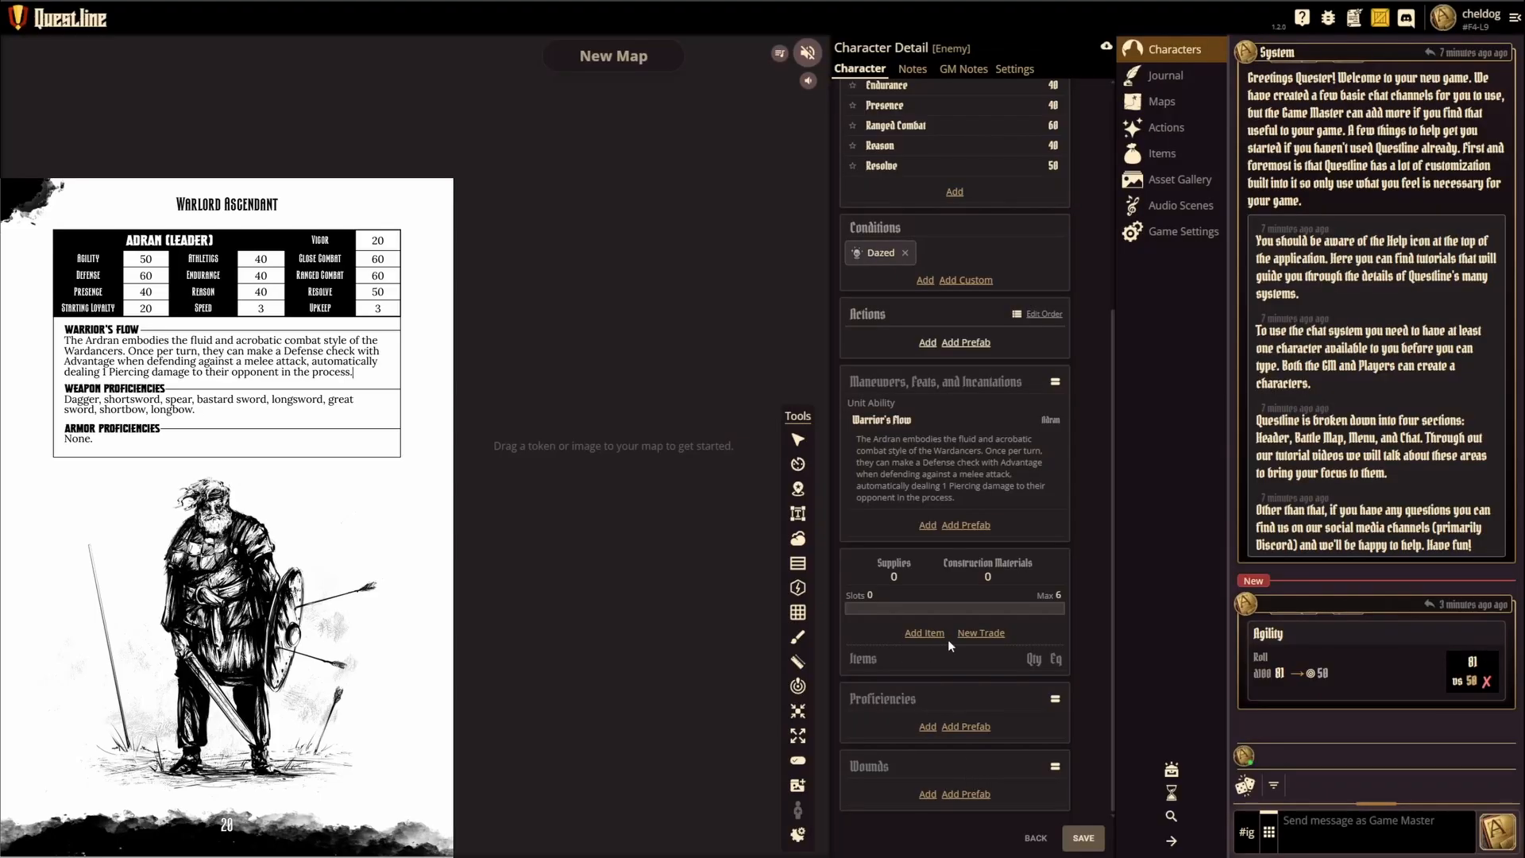
Step: Select the Dagger, Shortsword and Spear prefab proficiencies from the Melee category, following the rulebook's weapon list
{"action": "left_click", "coordinate": [967, 726]}
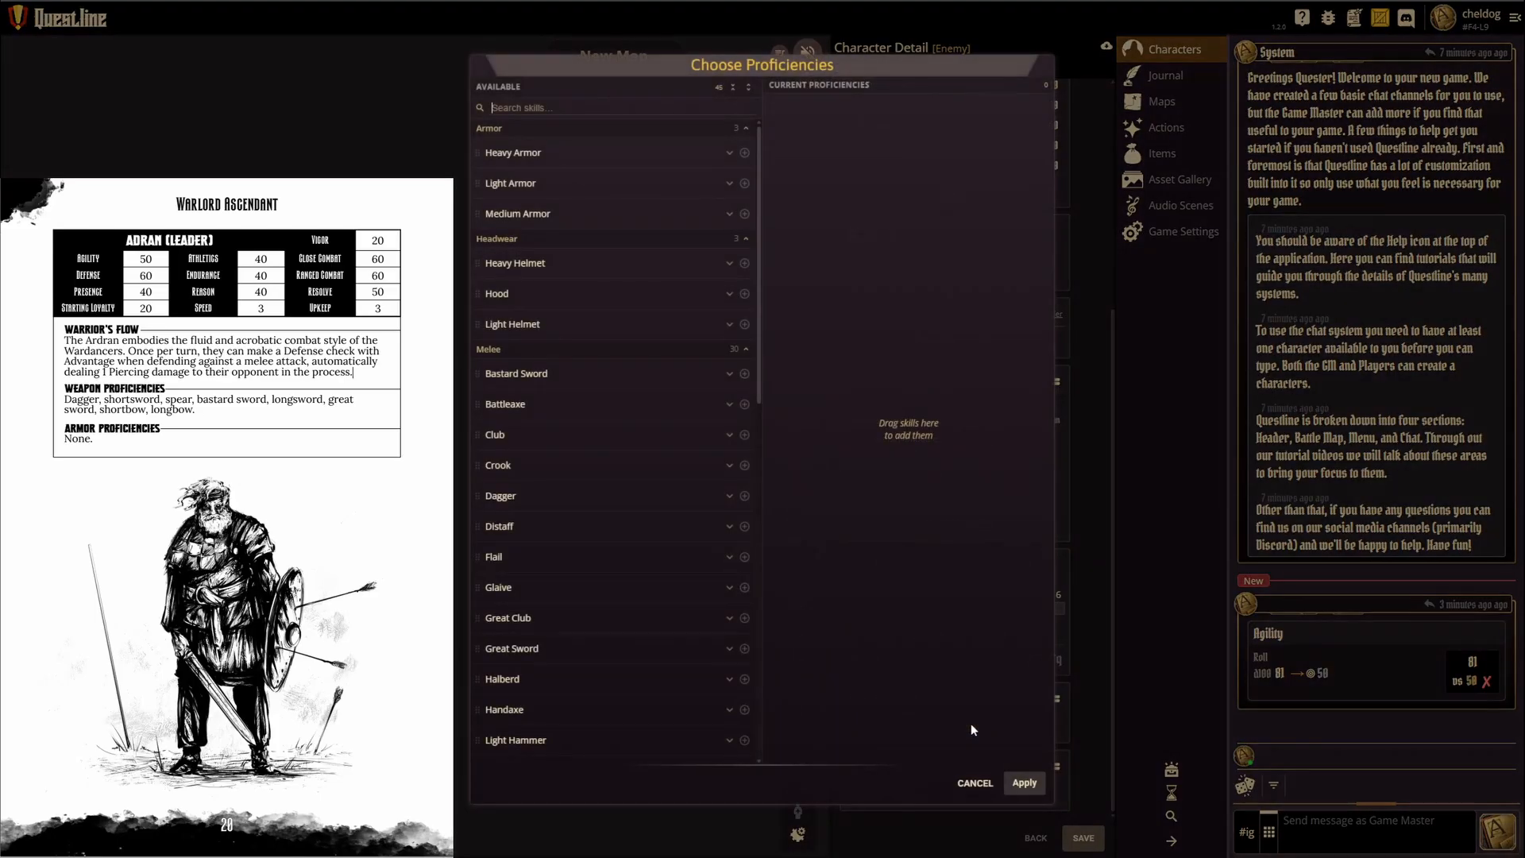
{"action": "left_click", "coordinate": [733, 87]}
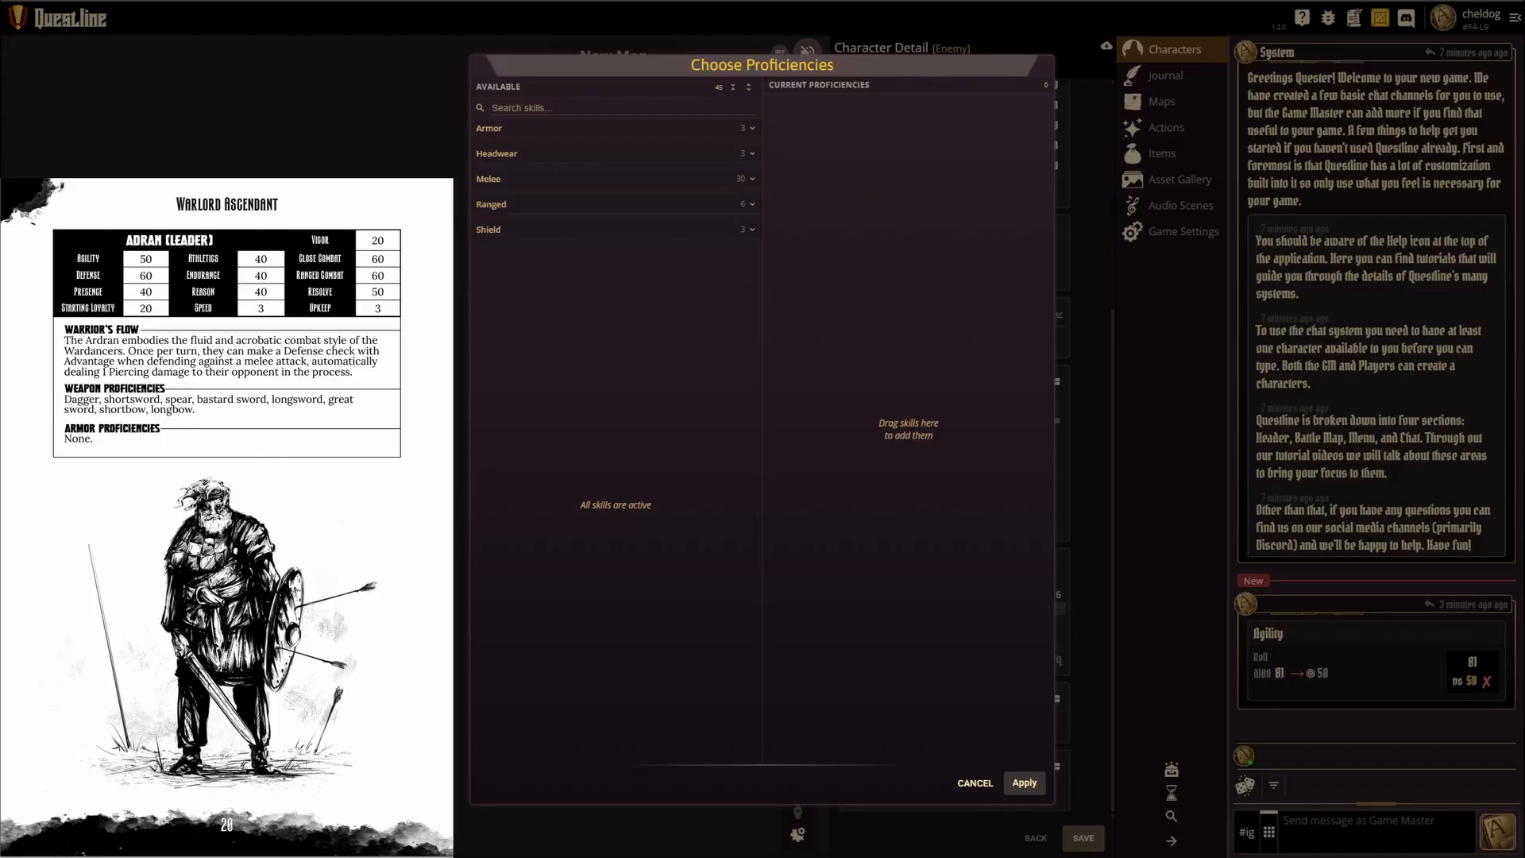
{"action": "left_click", "coordinate": [705, 180]}
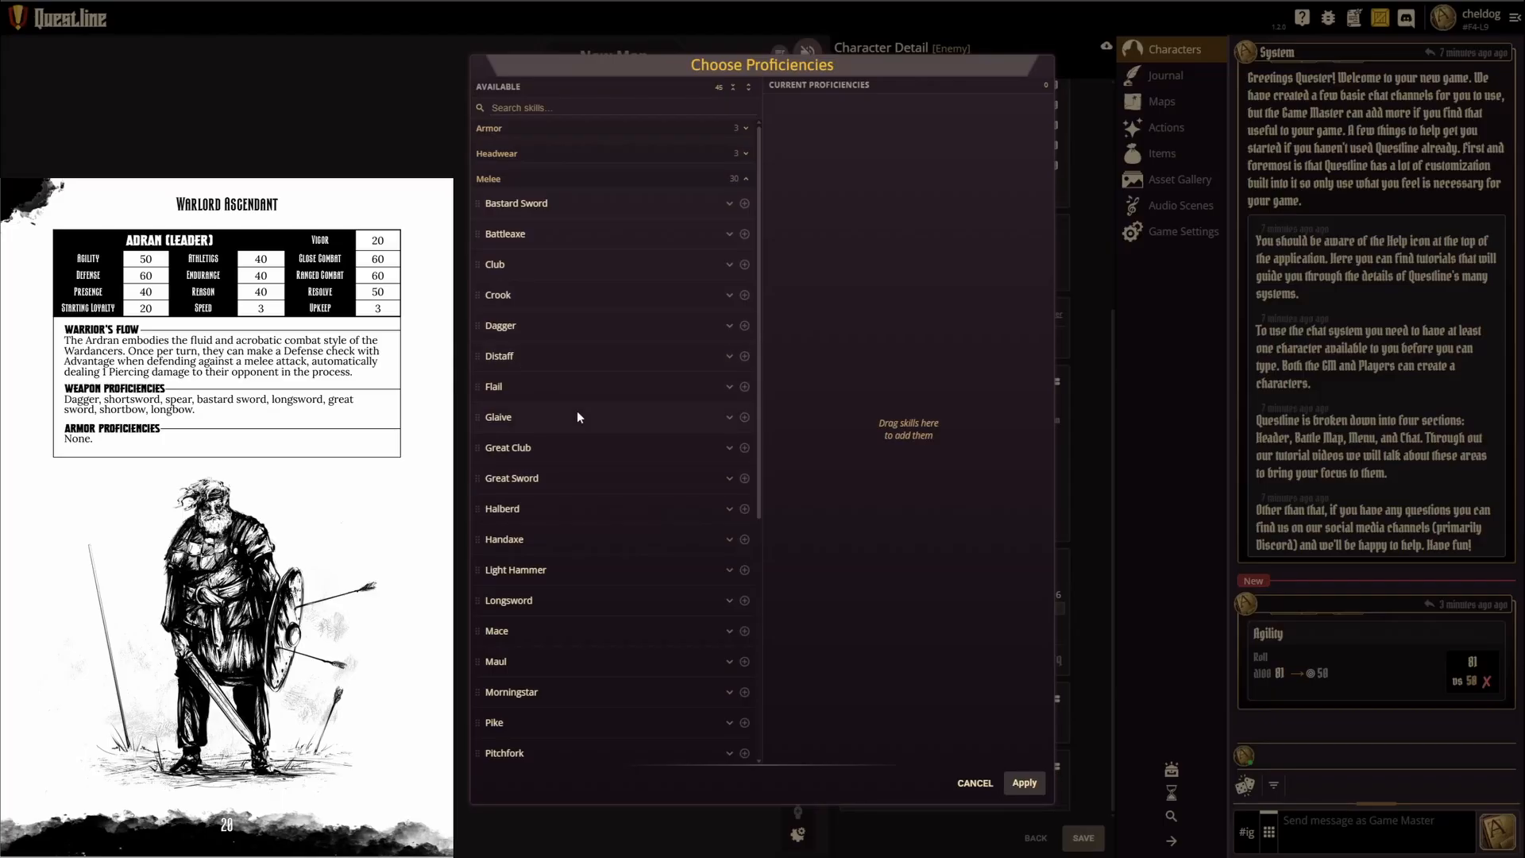
{"action": "left_click", "coordinate": [744, 326]}
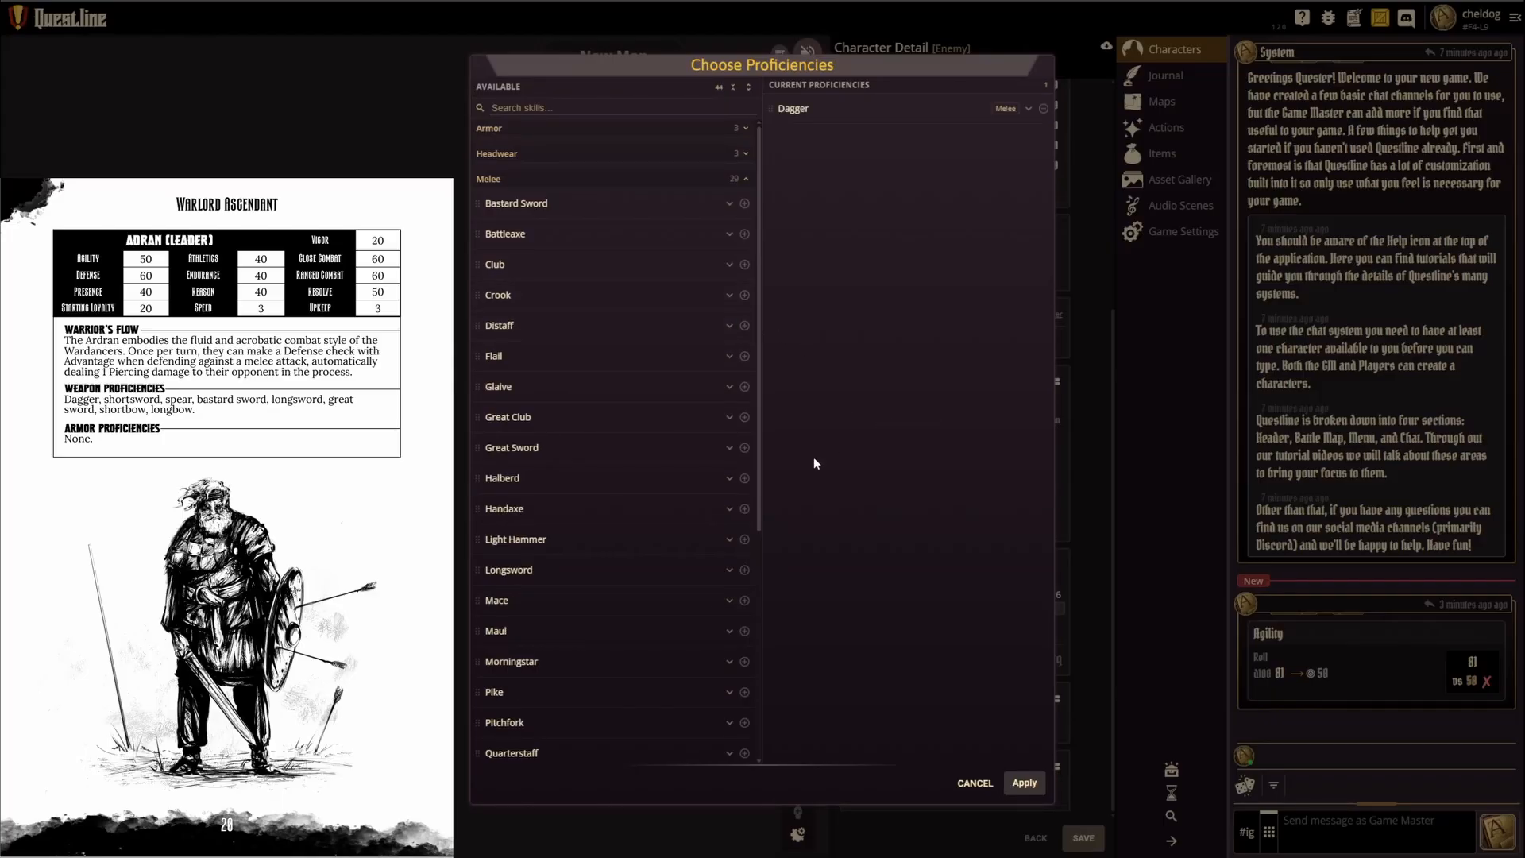
{"action": "scroll", "coordinate": [697, 661], "scroll_direction": "down", "scroll_amount": 4}
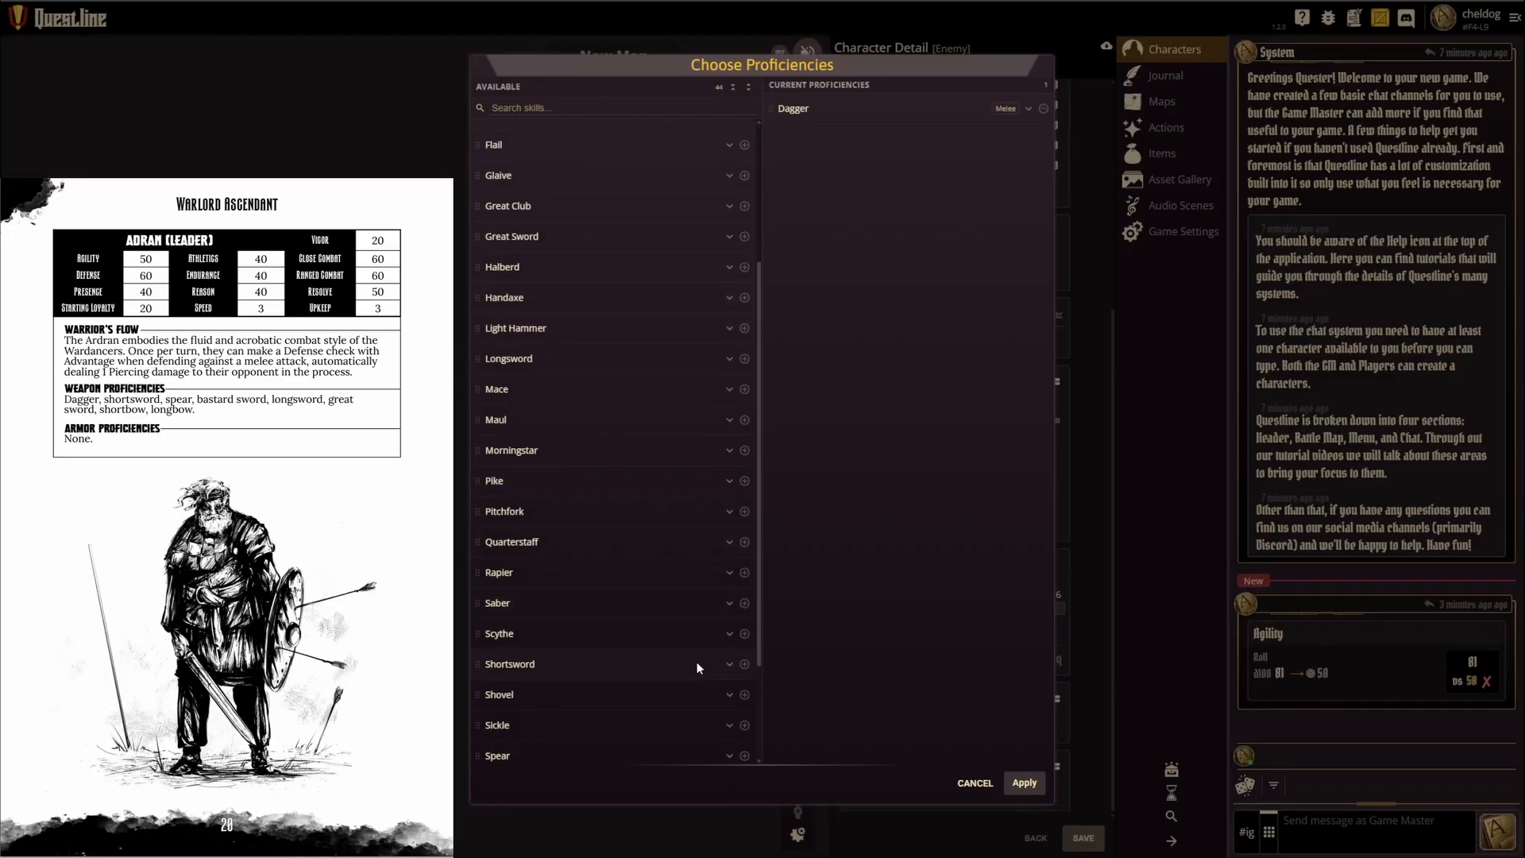
{"action": "left_click", "coordinate": [745, 615]}
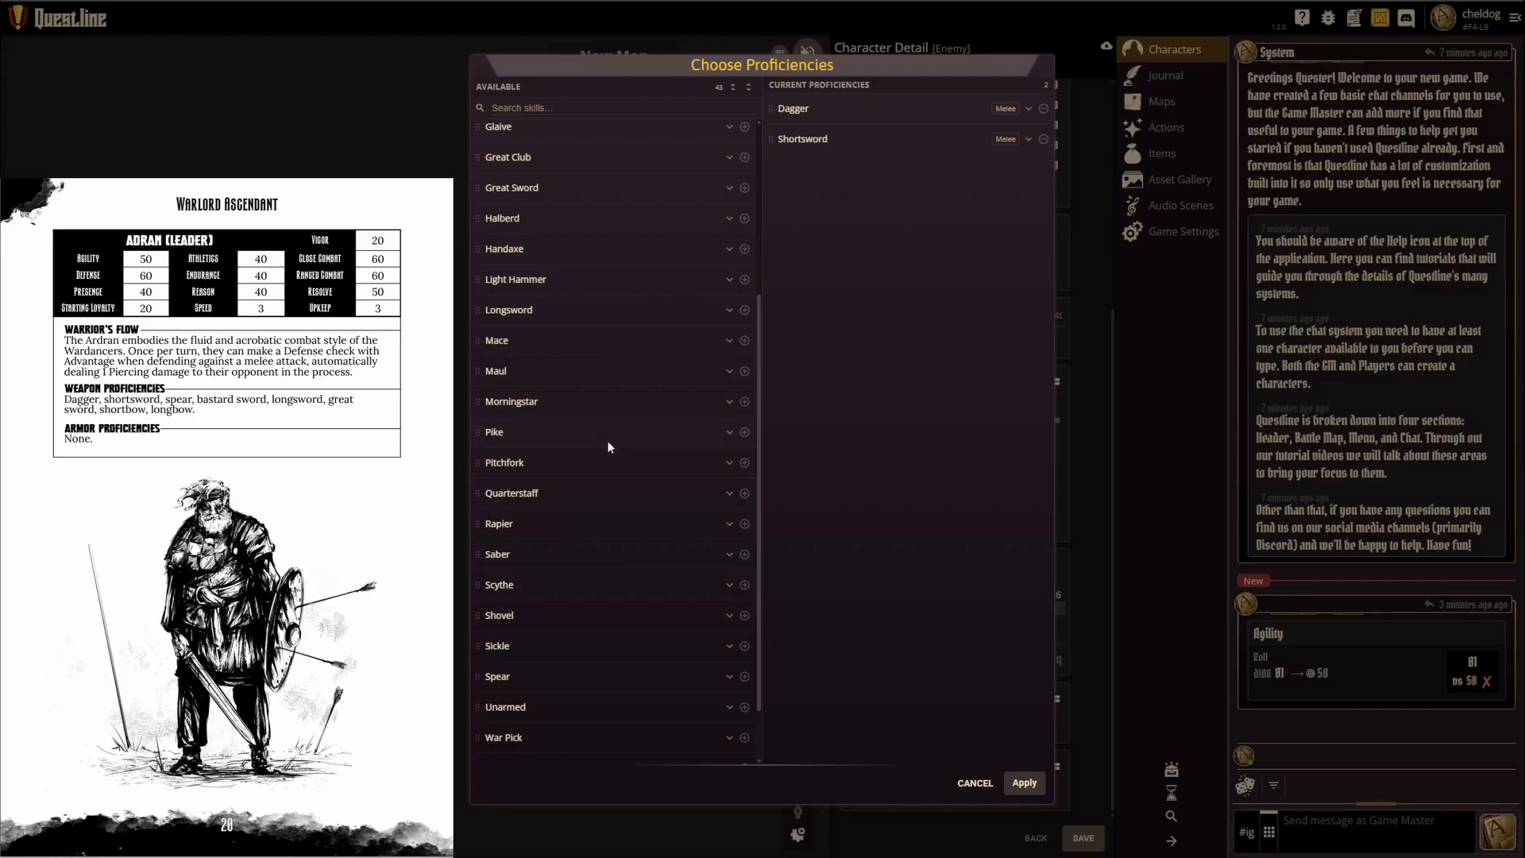
{"action": "left_click", "coordinate": [744, 676]}
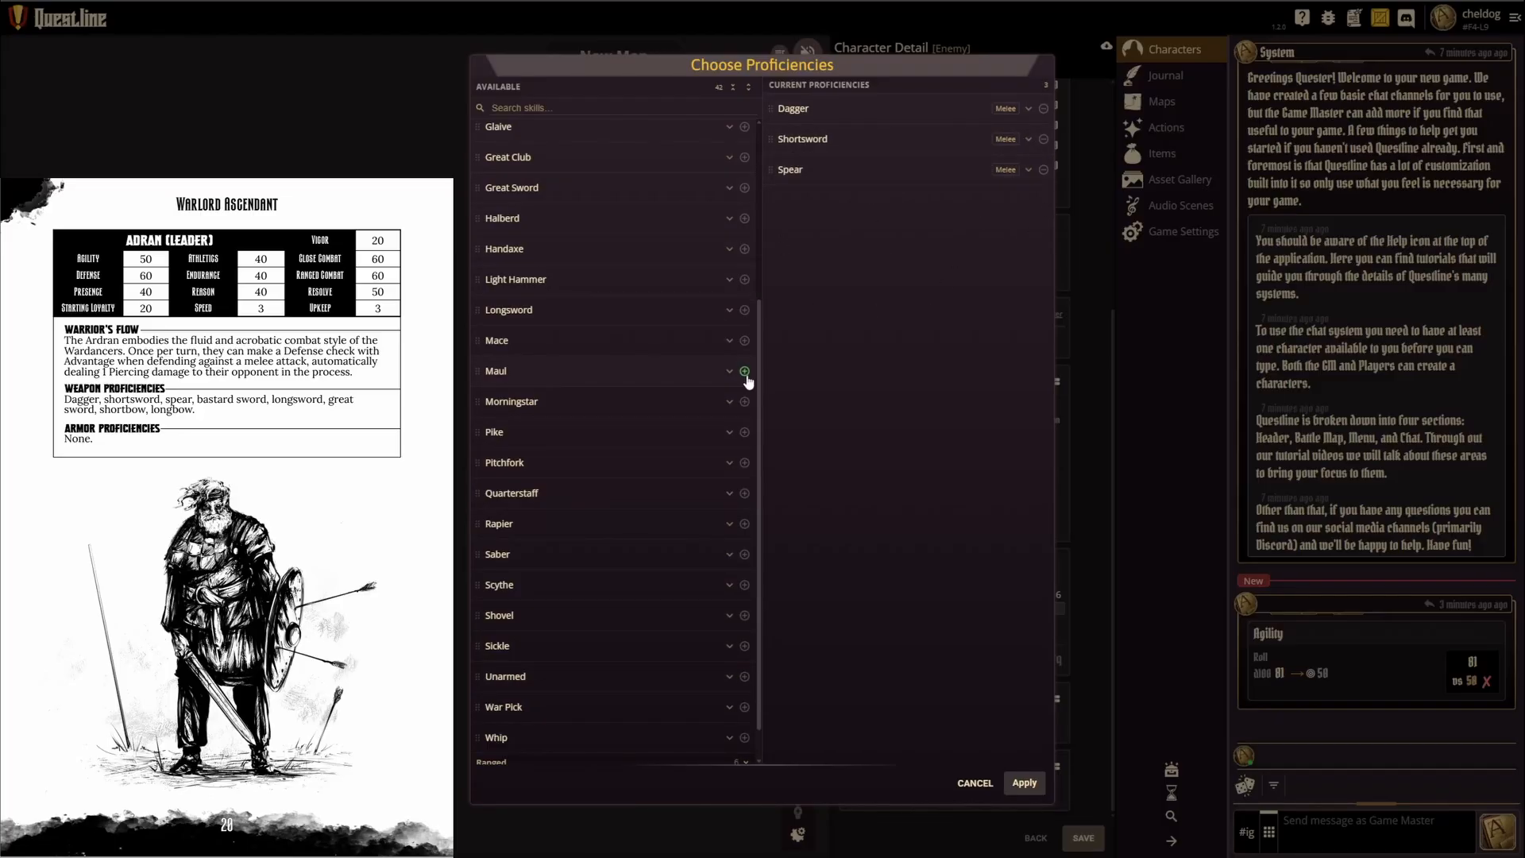
Step: Look through the Armor, Shield and Headwear proficiency categories and apply the selected proficiencies to the character
{"action": "scroll", "coordinate": [557, 238], "scroll_direction": "up", "scroll_amount": 5}
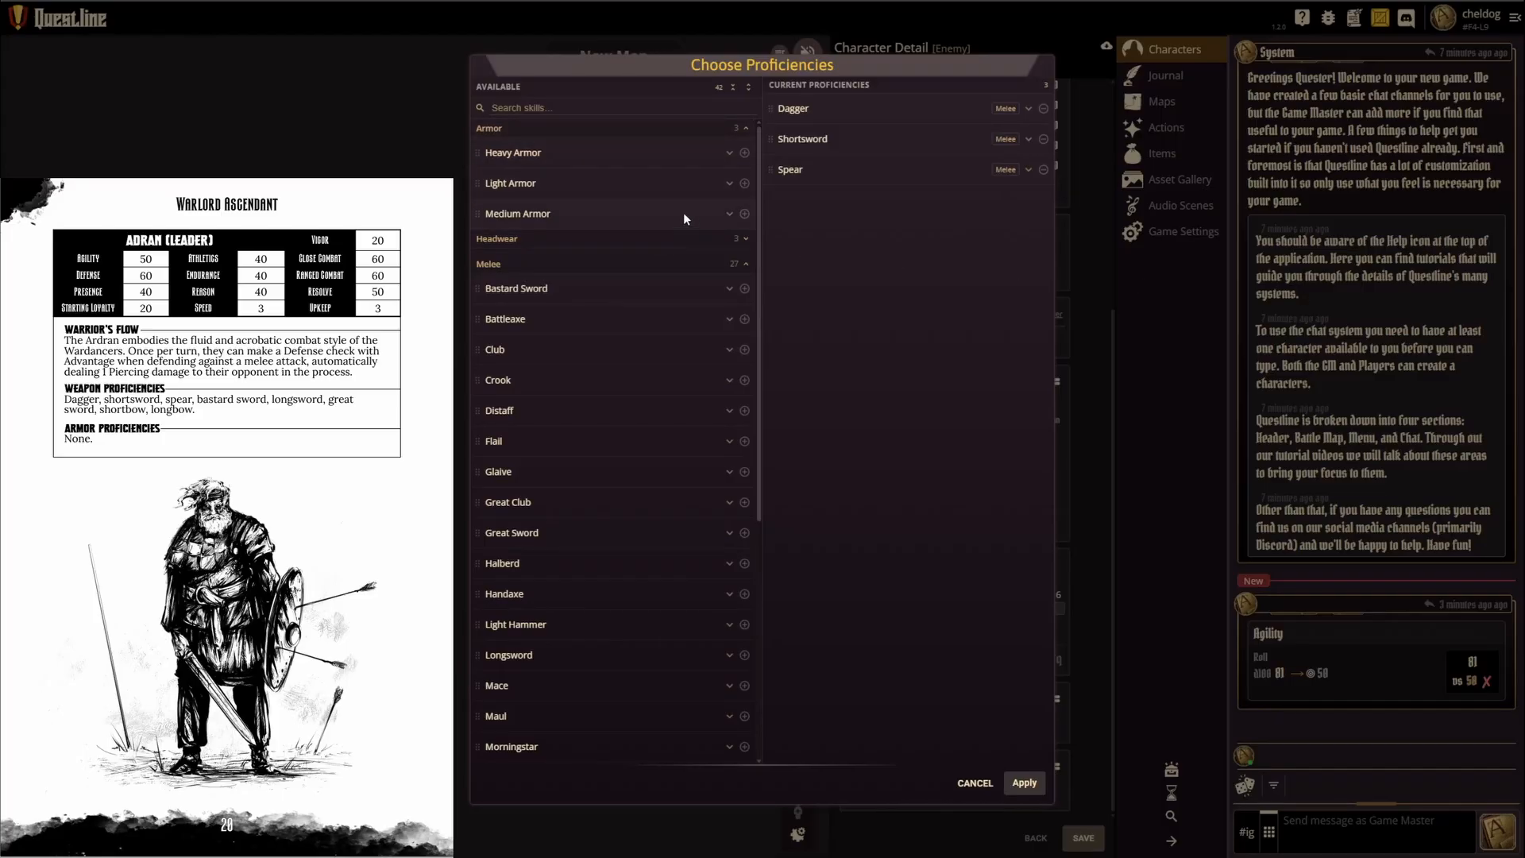
{"action": "left_click", "coordinate": [735, 130]}
{"action": "left_click", "coordinate": [528, 180]}
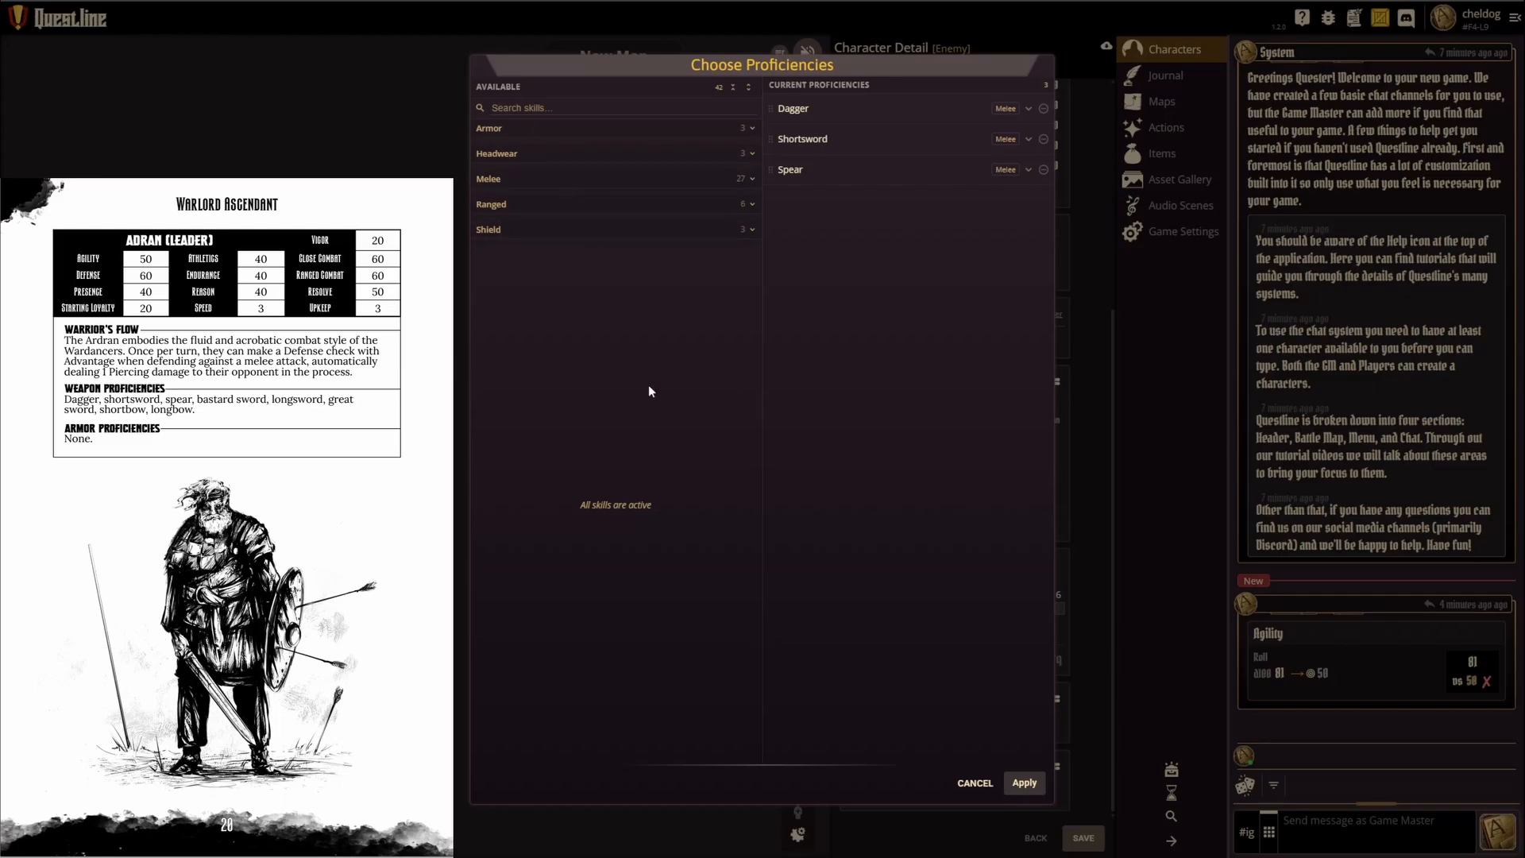
{"action": "left_click", "coordinate": [540, 230]}
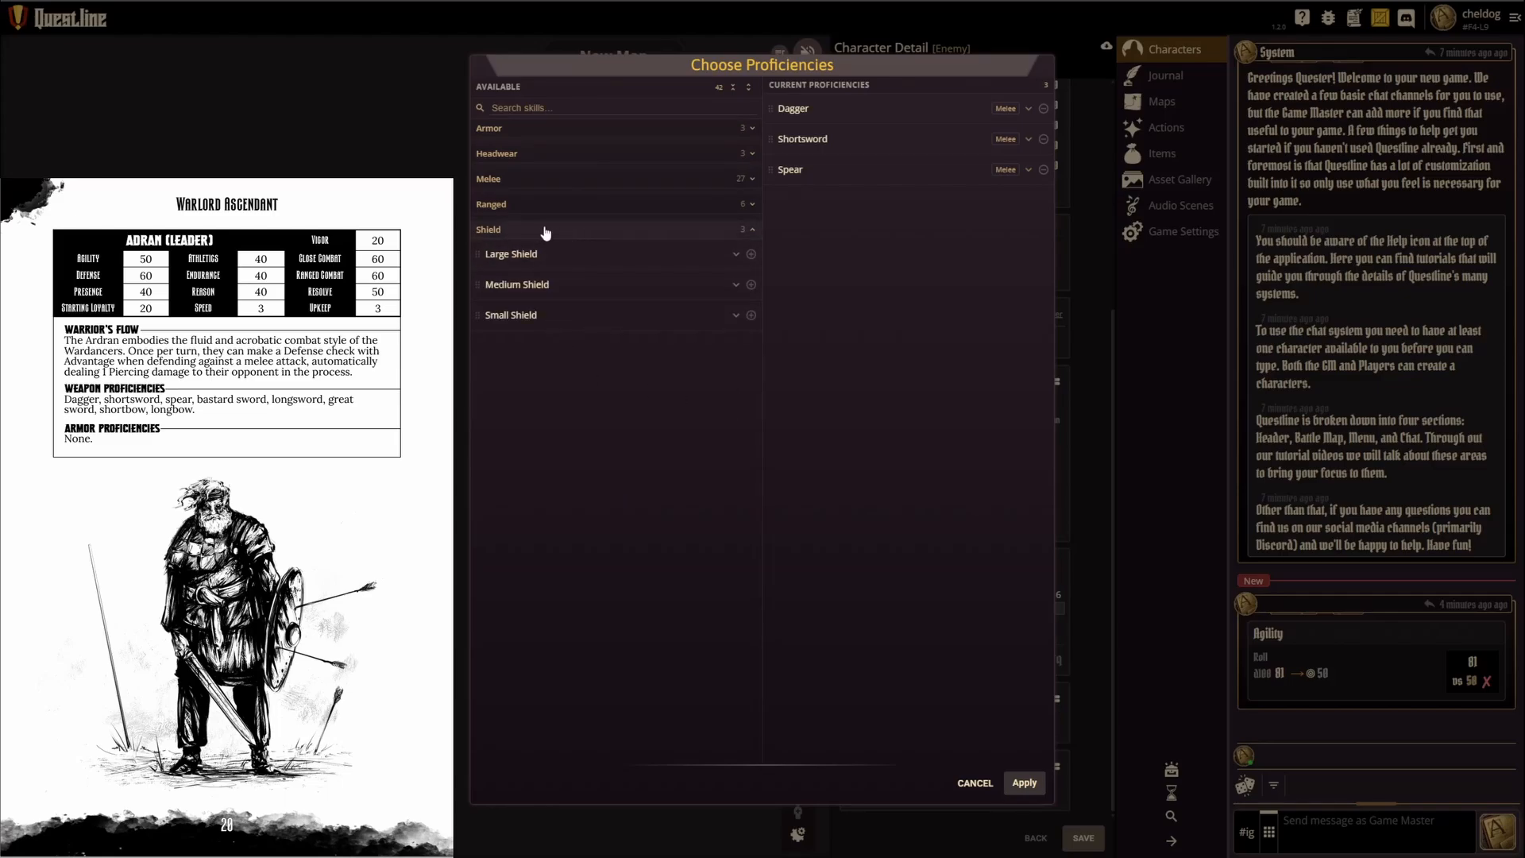
{"action": "left_click", "coordinate": [543, 155]}
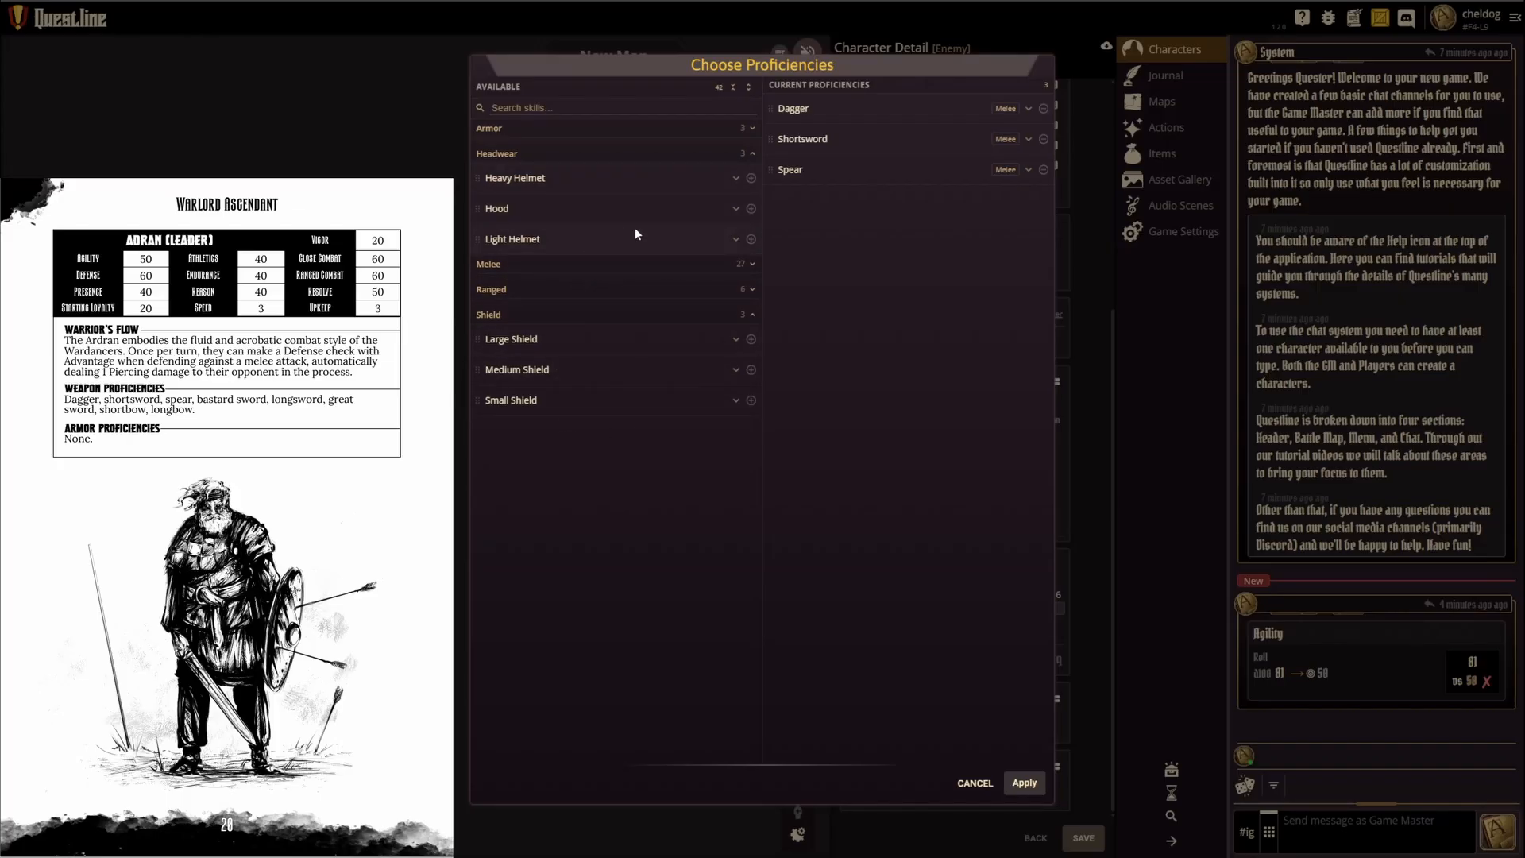
{"action": "left_click", "coordinate": [498, 238]}
{"action": "left_click", "coordinate": [734, 240]}
{"action": "left_click", "coordinate": [1024, 783]}
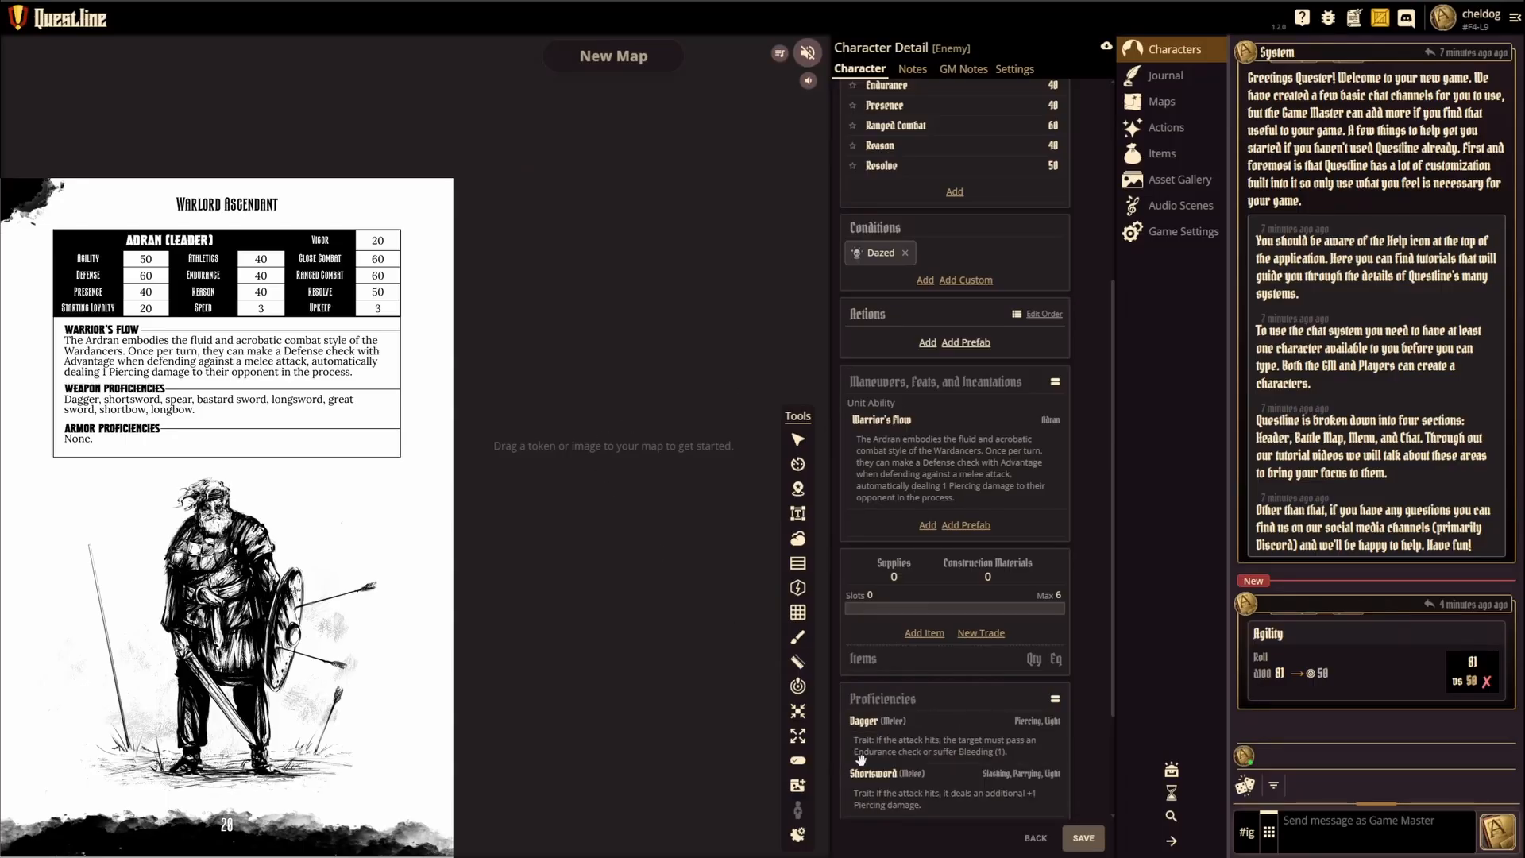
Step: Collapse the descriptions in the Maneuvers, Feats, and Incantations and Proficiencies sections, and check the proficiency details
{"action": "scroll", "coordinate": [929, 690], "scroll_direction": "down", "scroll_amount": 2}
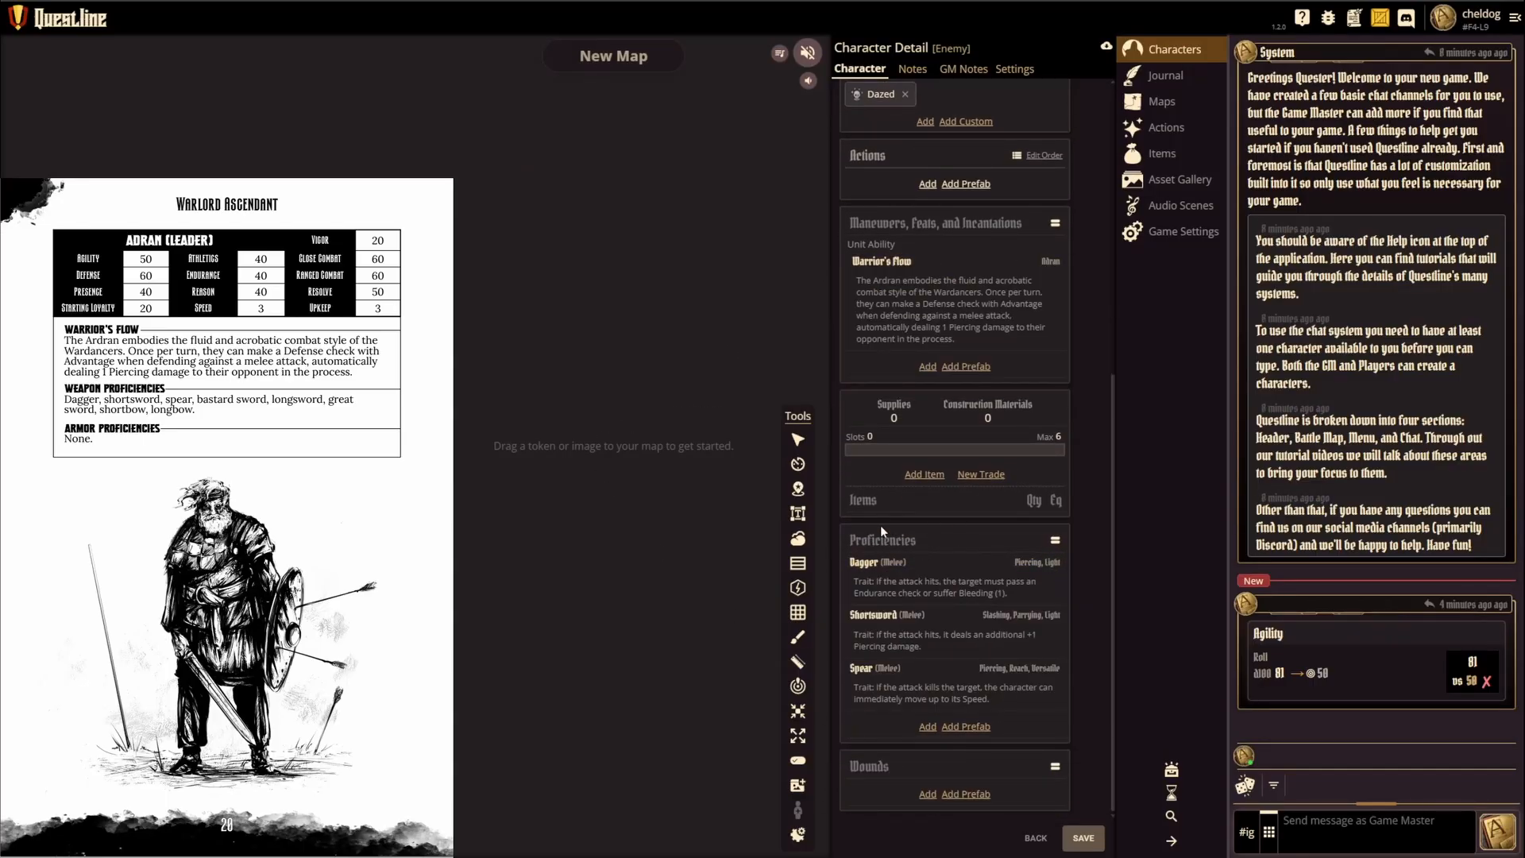
{"action": "left_click", "coordinate": [1056, 225]}
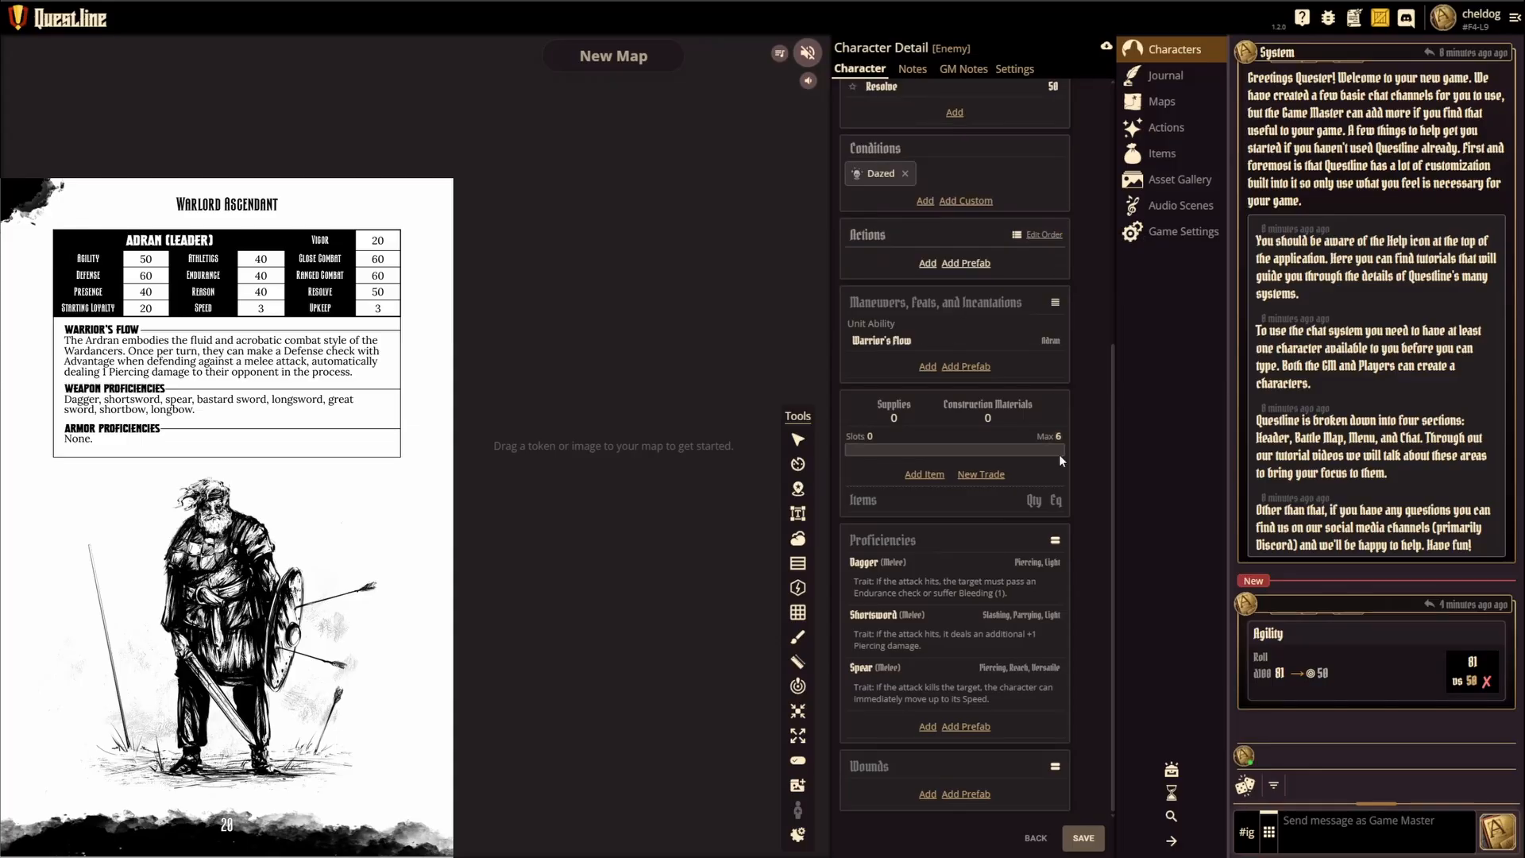
{"action": "left_click", "coordinate": [1053, 538]}
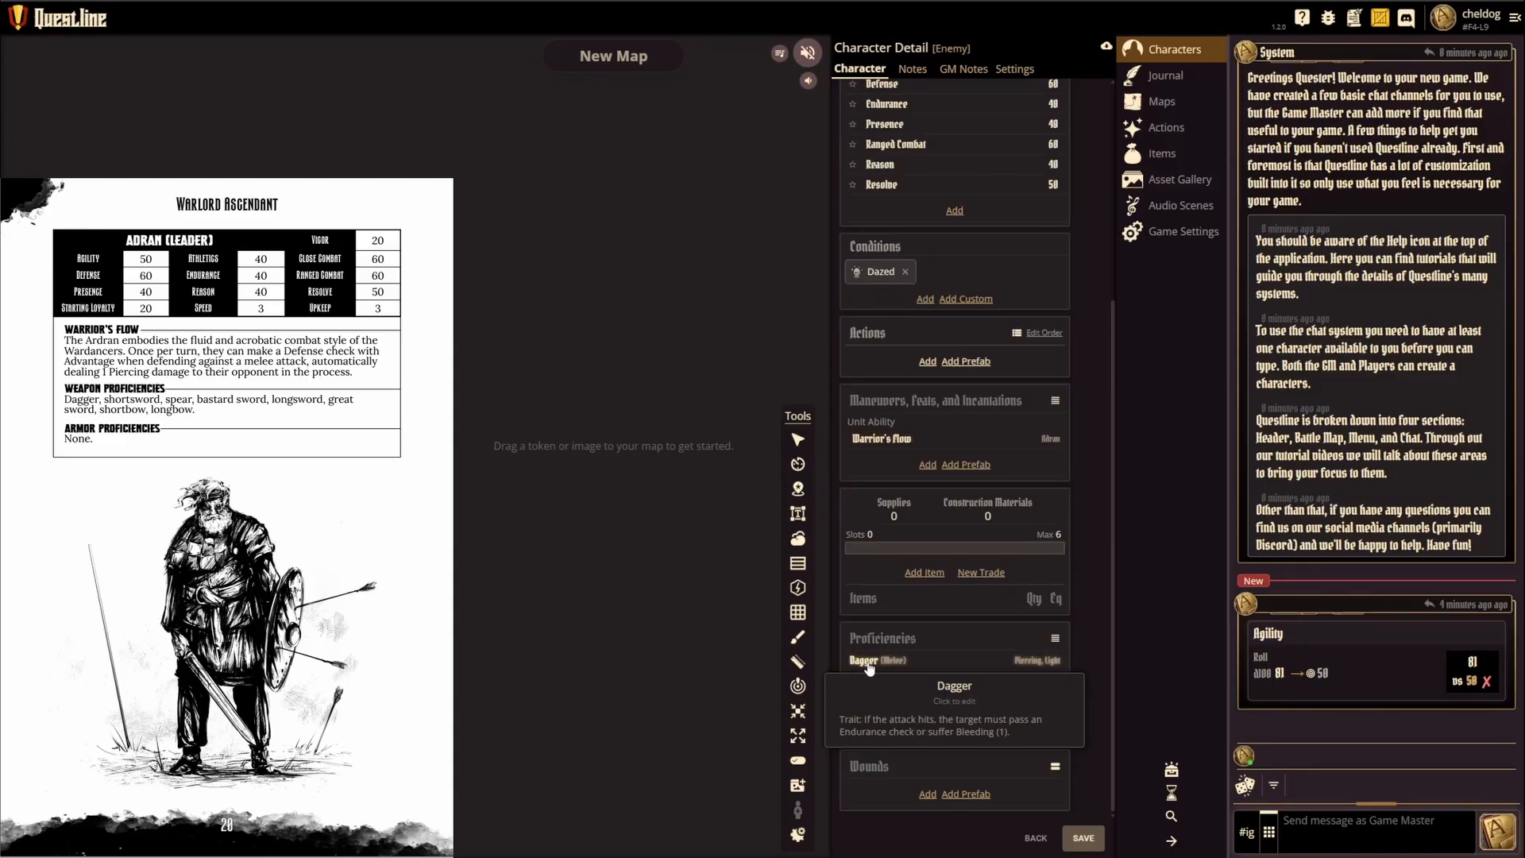
{"action": "mouse_move", "coordinate": [880, 688]}
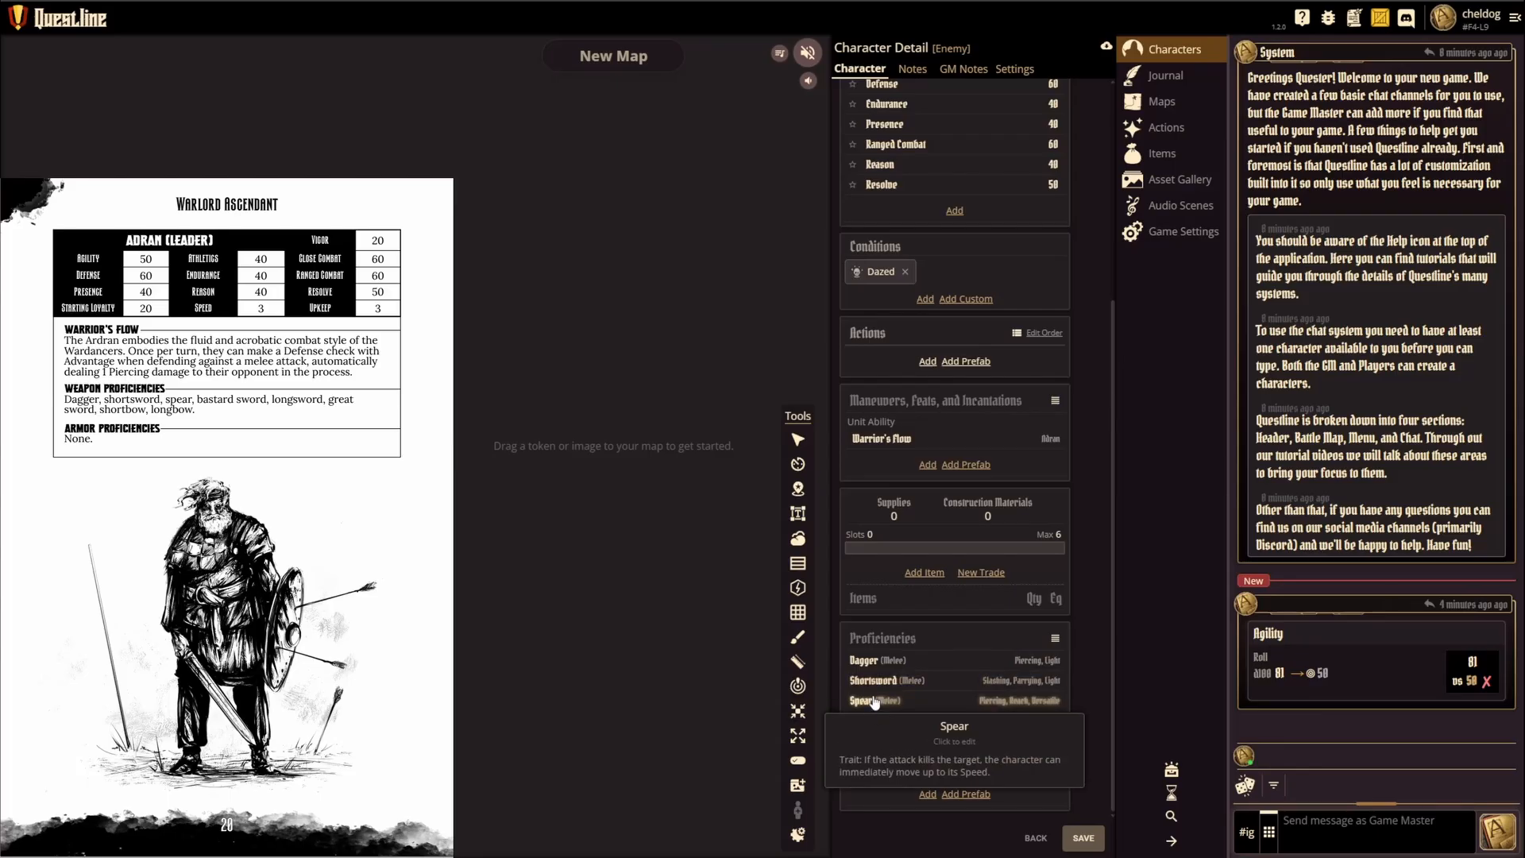
{"action": "mouse_move", "coordinate": [947, 700]}
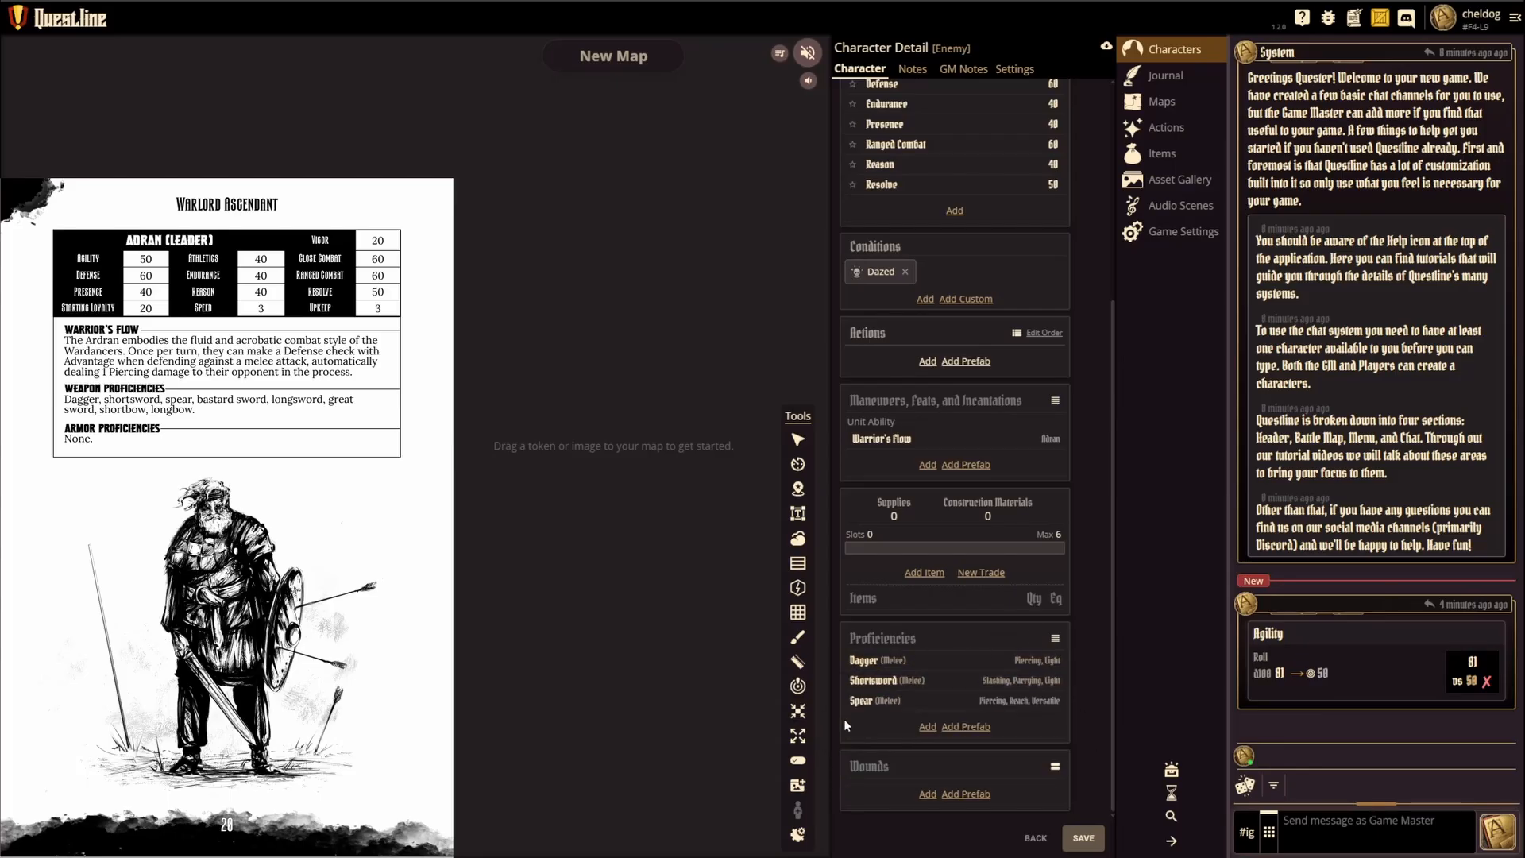
Step: Add the Lost Eye prefab wound to the character and collapse the descriptions in the Wounds section
{"action": "left_click", "coordinate": [966, 795]}
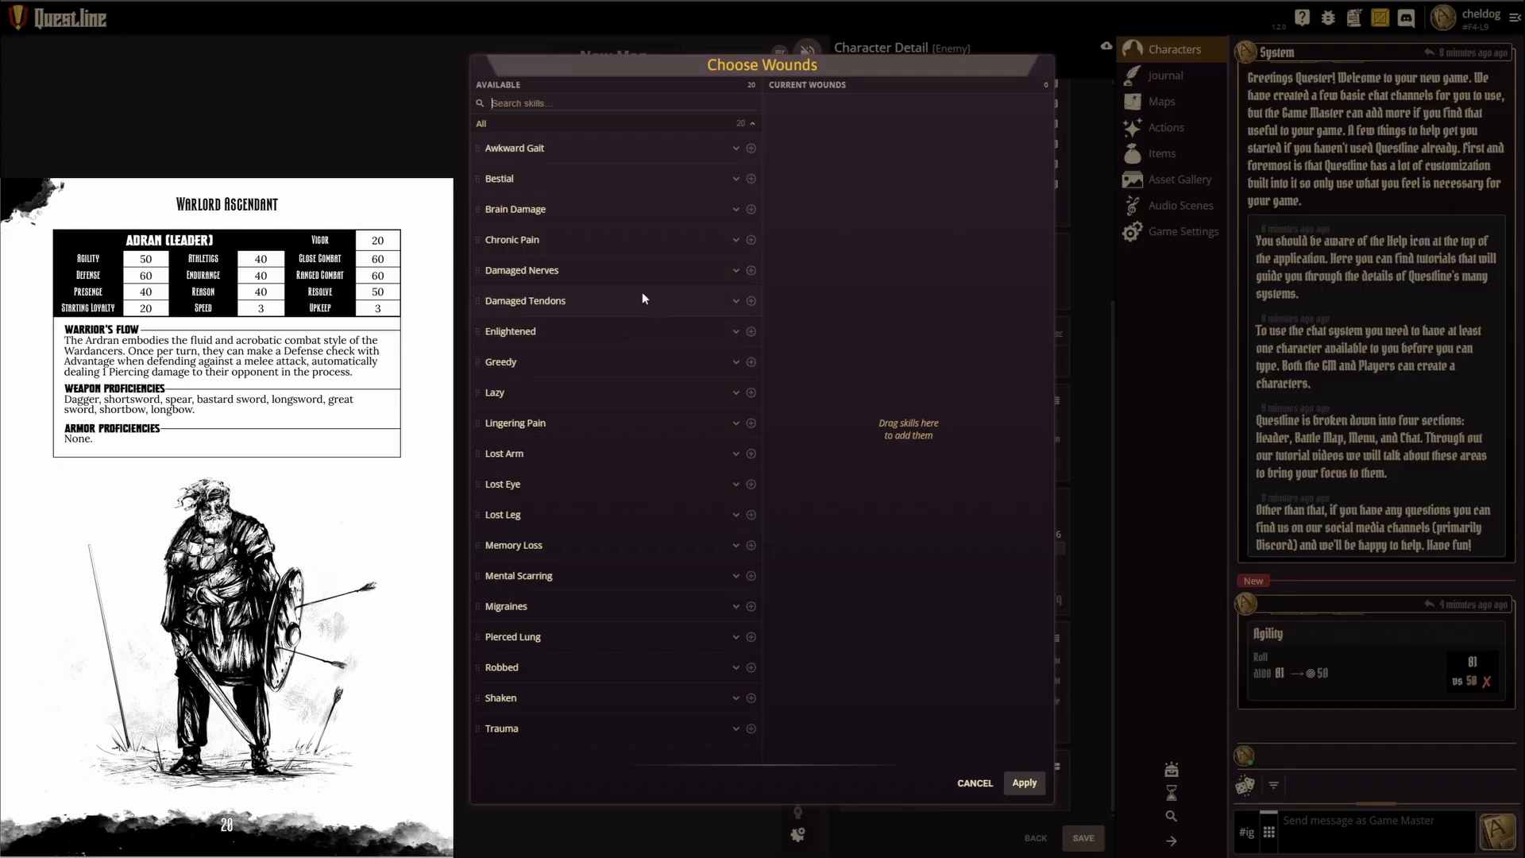
{"action": "left_click", "coordinate": [699, 155]}
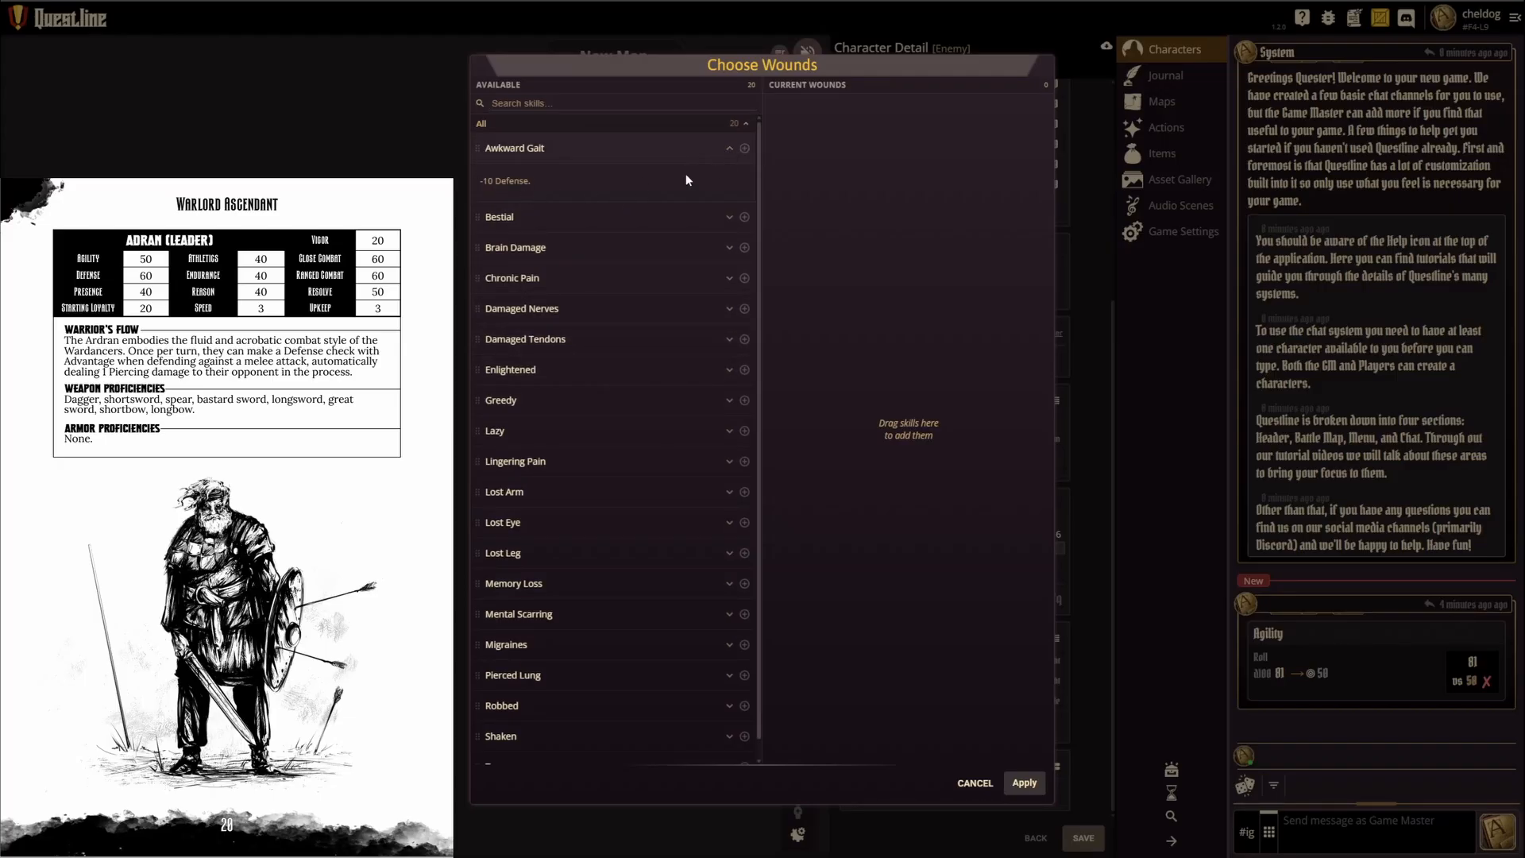
{"action": "left_click", "coordinate": [730, 150]}
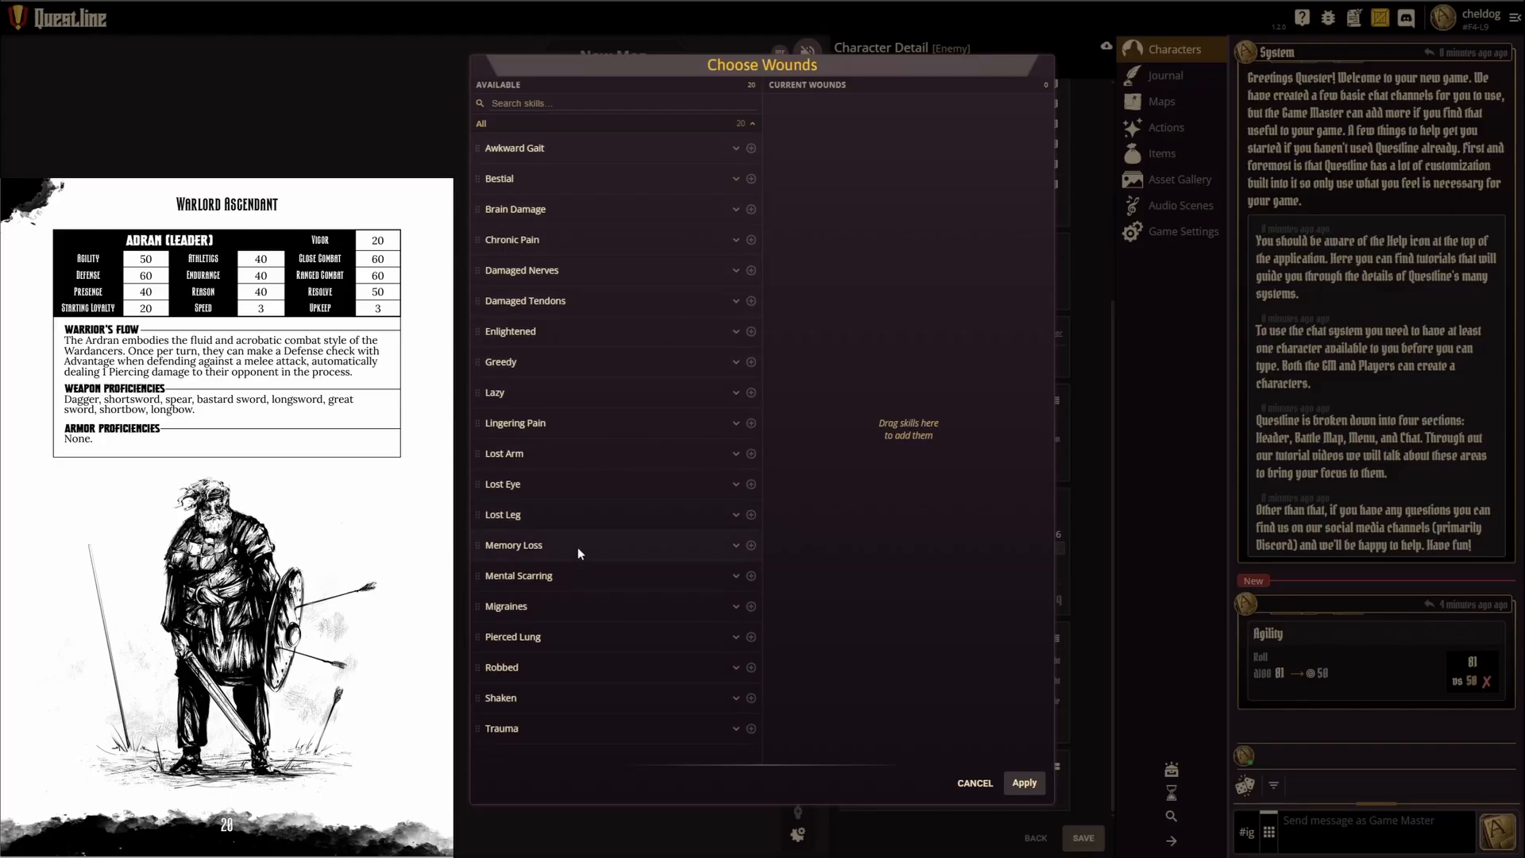
{"action": "left_click_drag", "start_coordinate": [744, 497], "coordinate": [827, 184]}
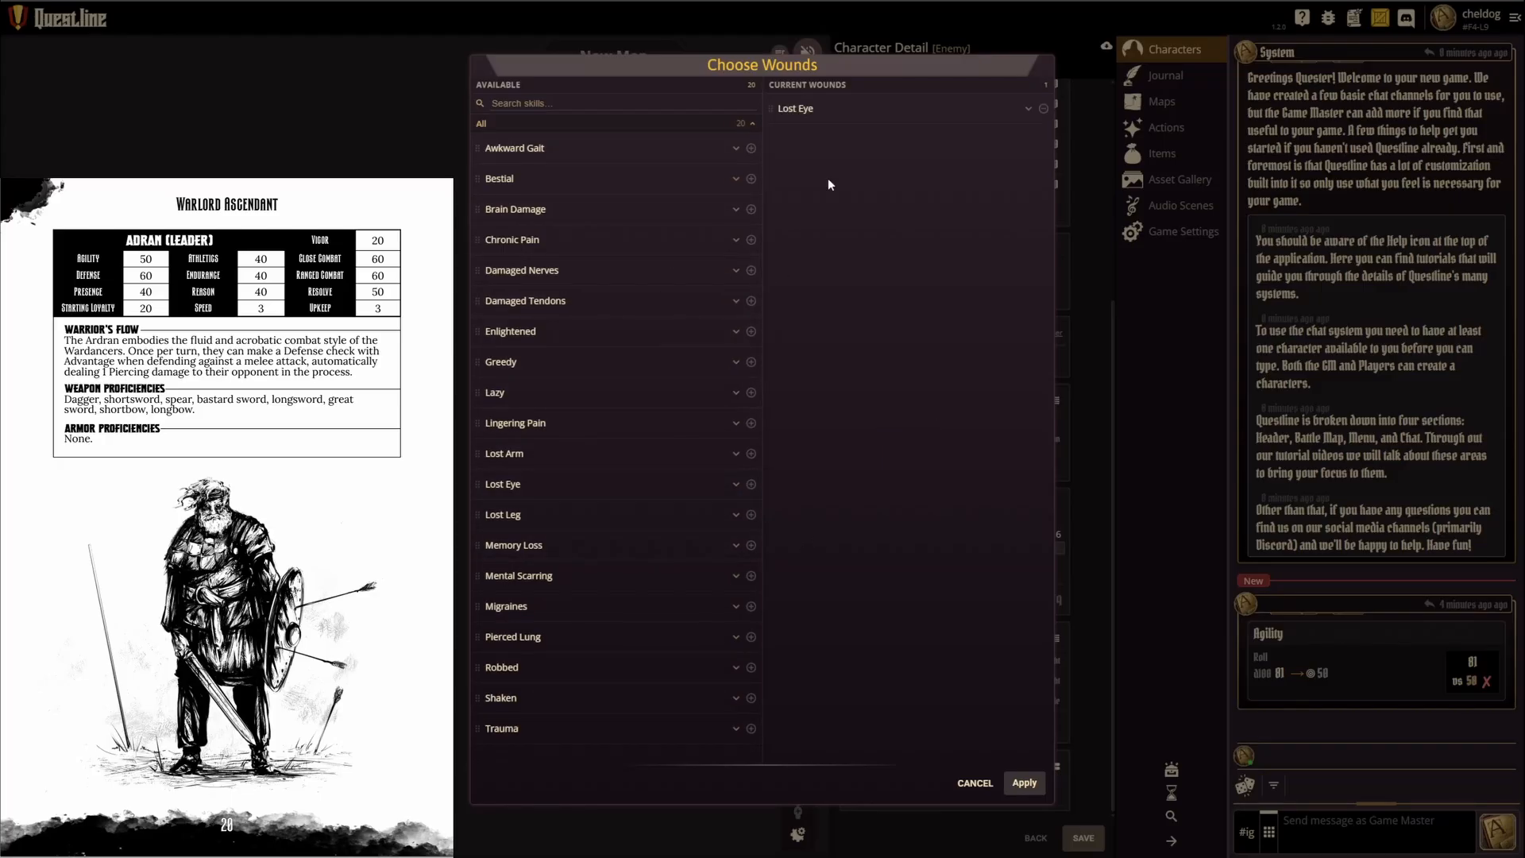
{"action": "left_click", "coordinate": [1031, 109]}
{"action": "left_click", "coordinate": [1024, 784]}
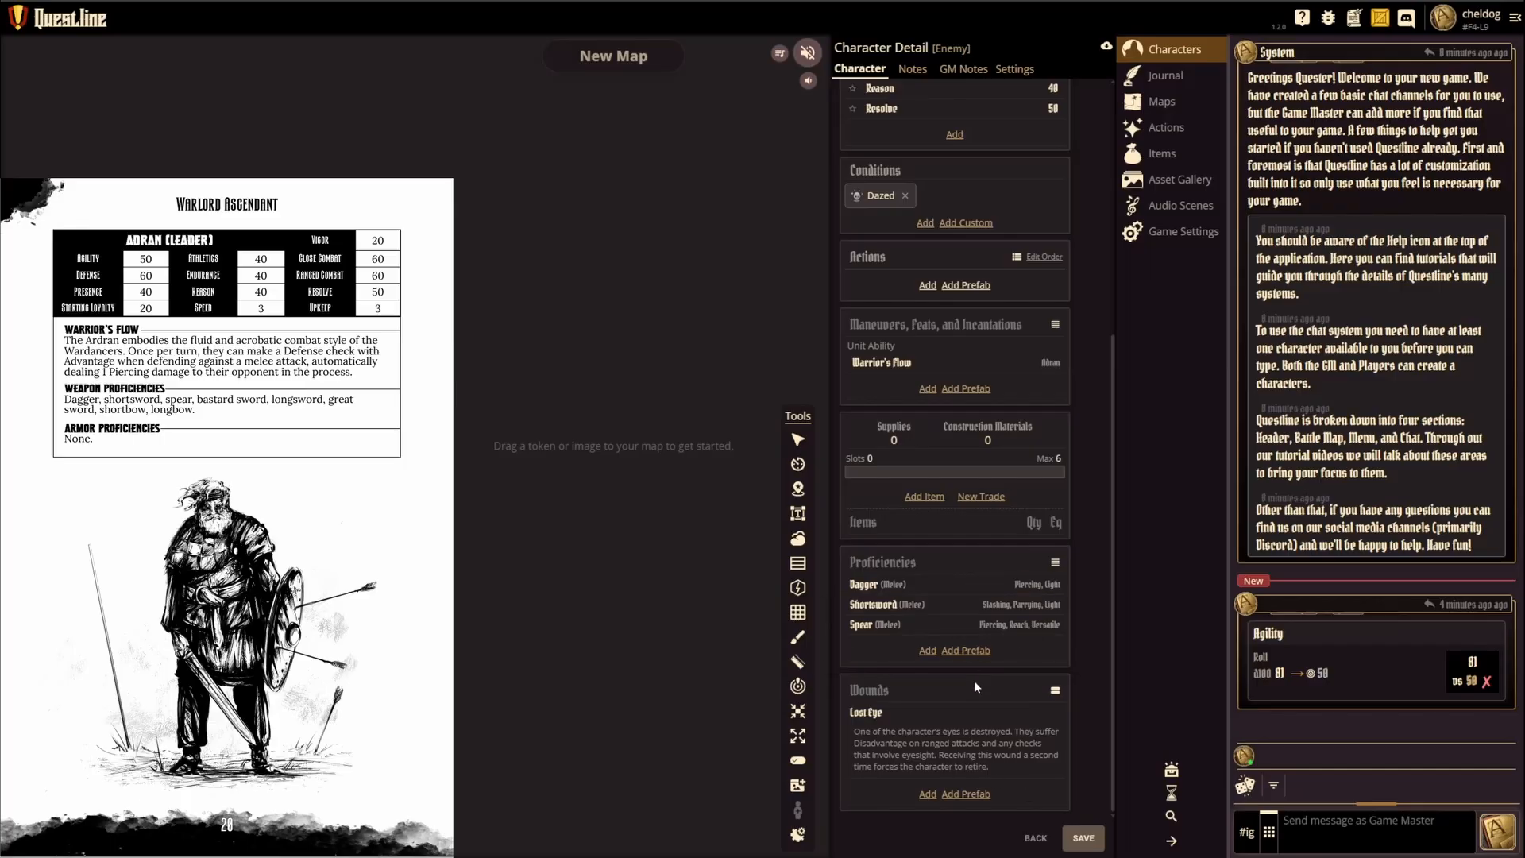
{"action": "left_click", "coordinate": [1055, 689]}
{"action": "mouse_move", "coordinate": [868, 776]}
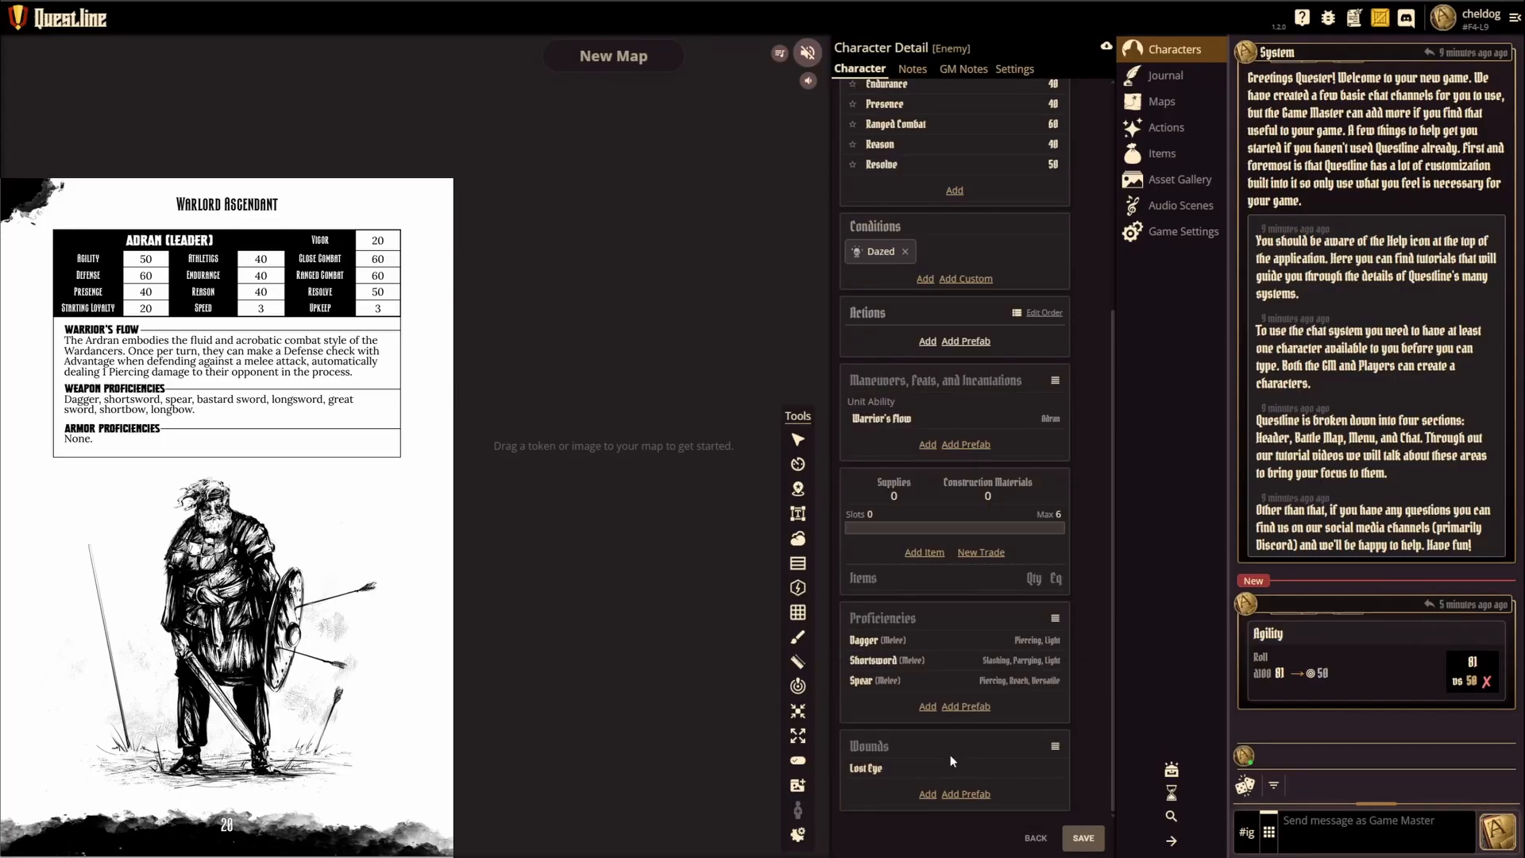
Step: Try to save the character and enter Adran as its name in the character settings
{"action": "scroll", "coordinate": [1025, 258], "scroll_direction": "up", "scroll_amount": 5}
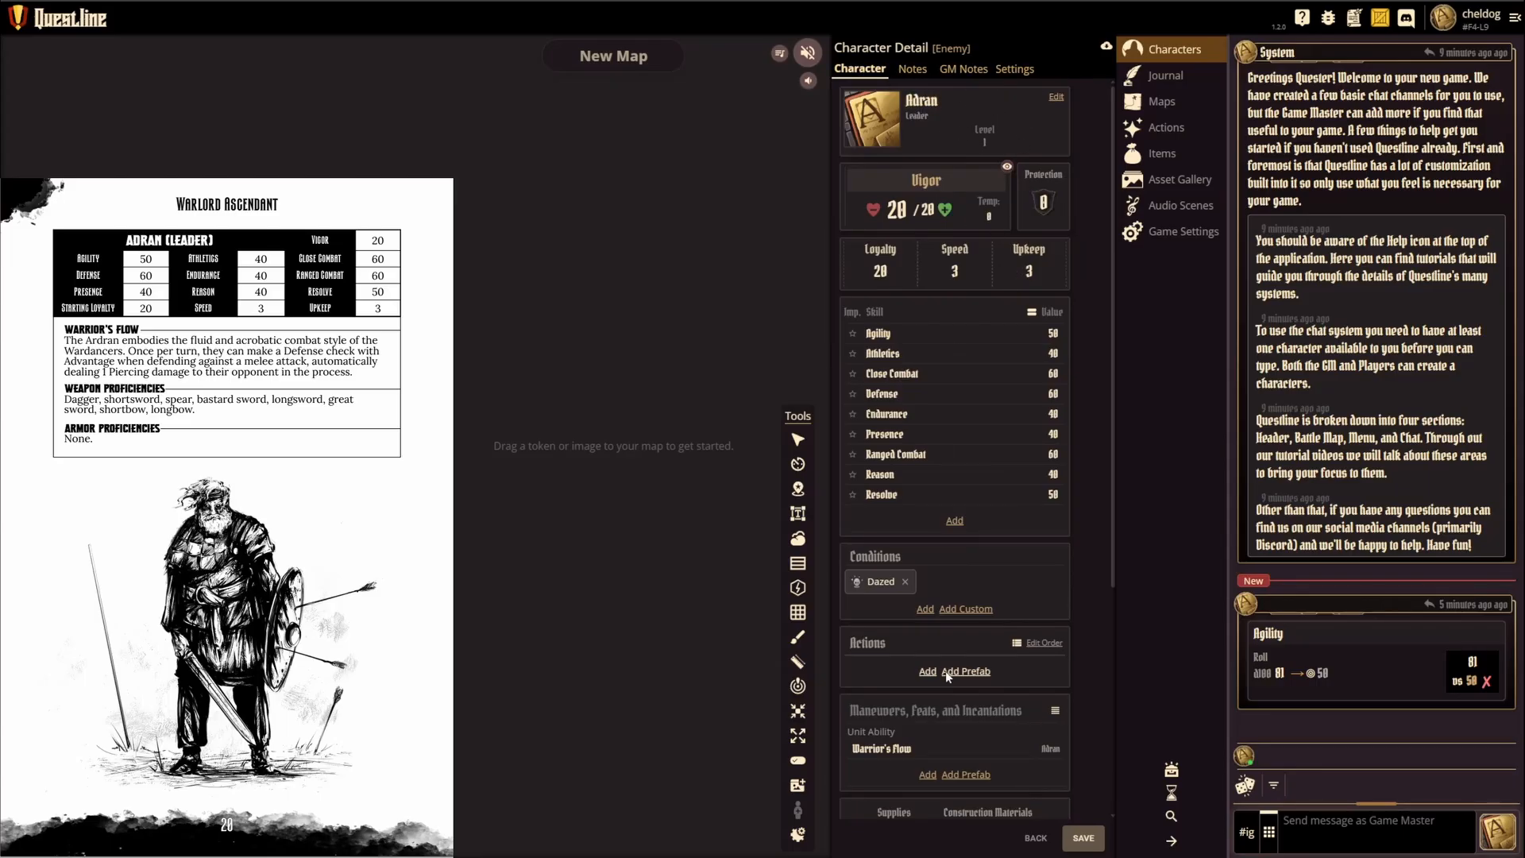
{"action": "left_click", "coordinate": [1084, 838]}
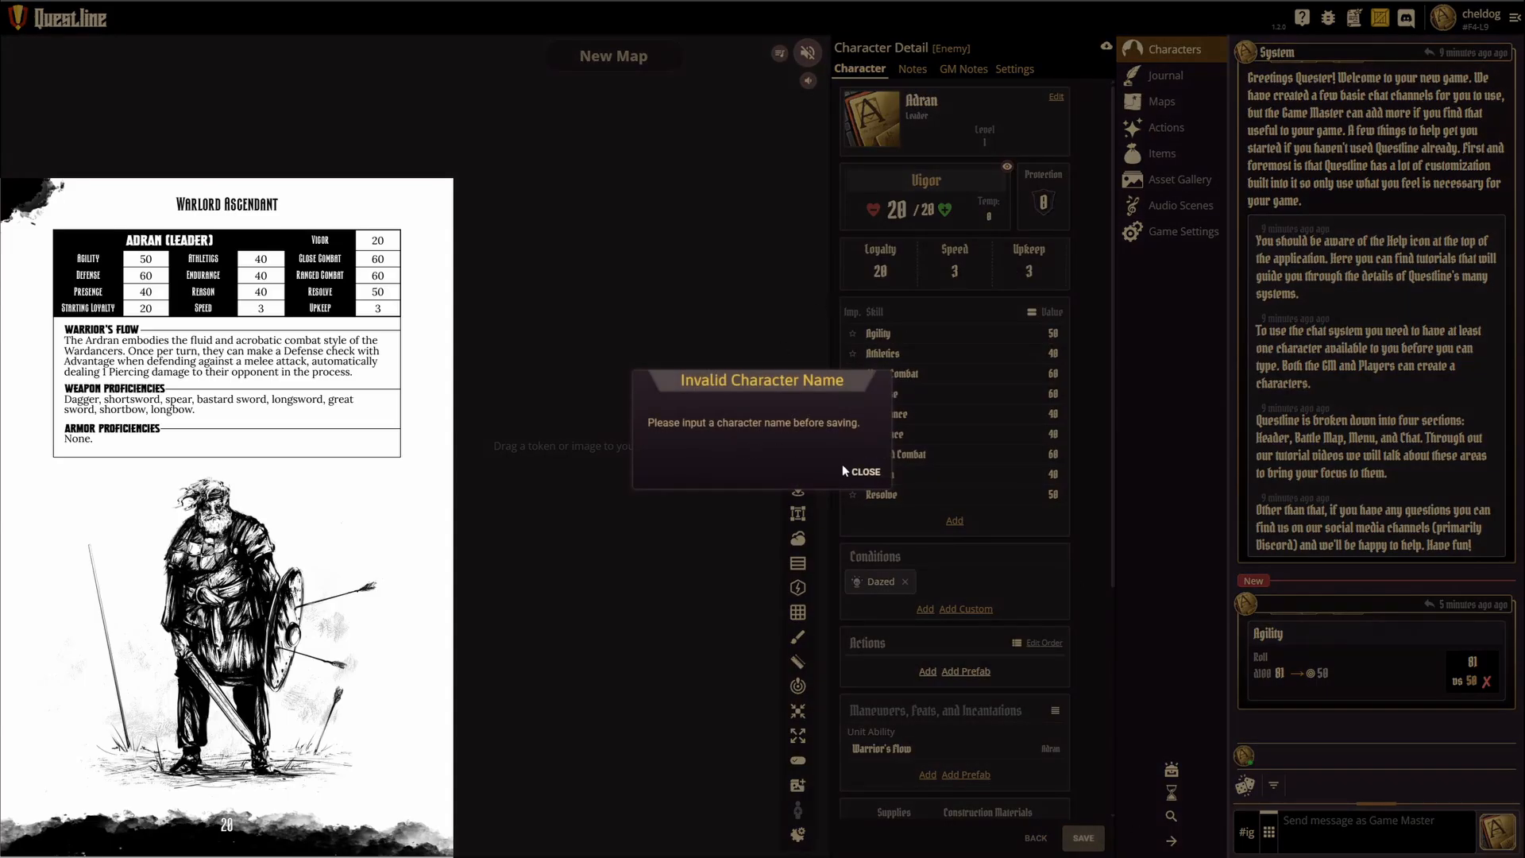
{"action": "left_click", "coordinate": [862, 472]}
{"action": "left_click", "coordinate": [1028, 73]}
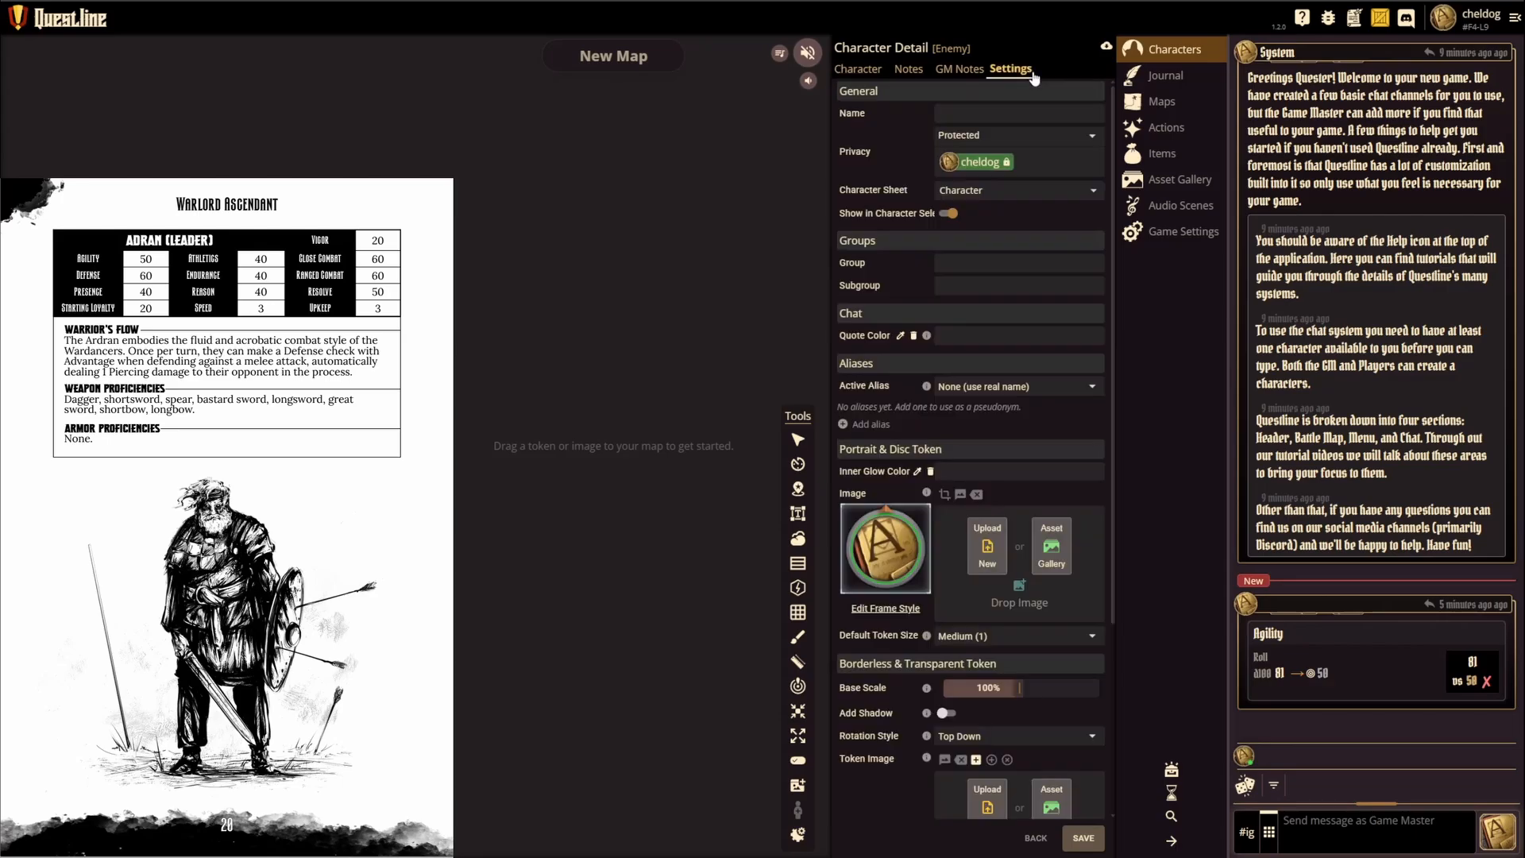
{"action": "type", "text": "Adran"}
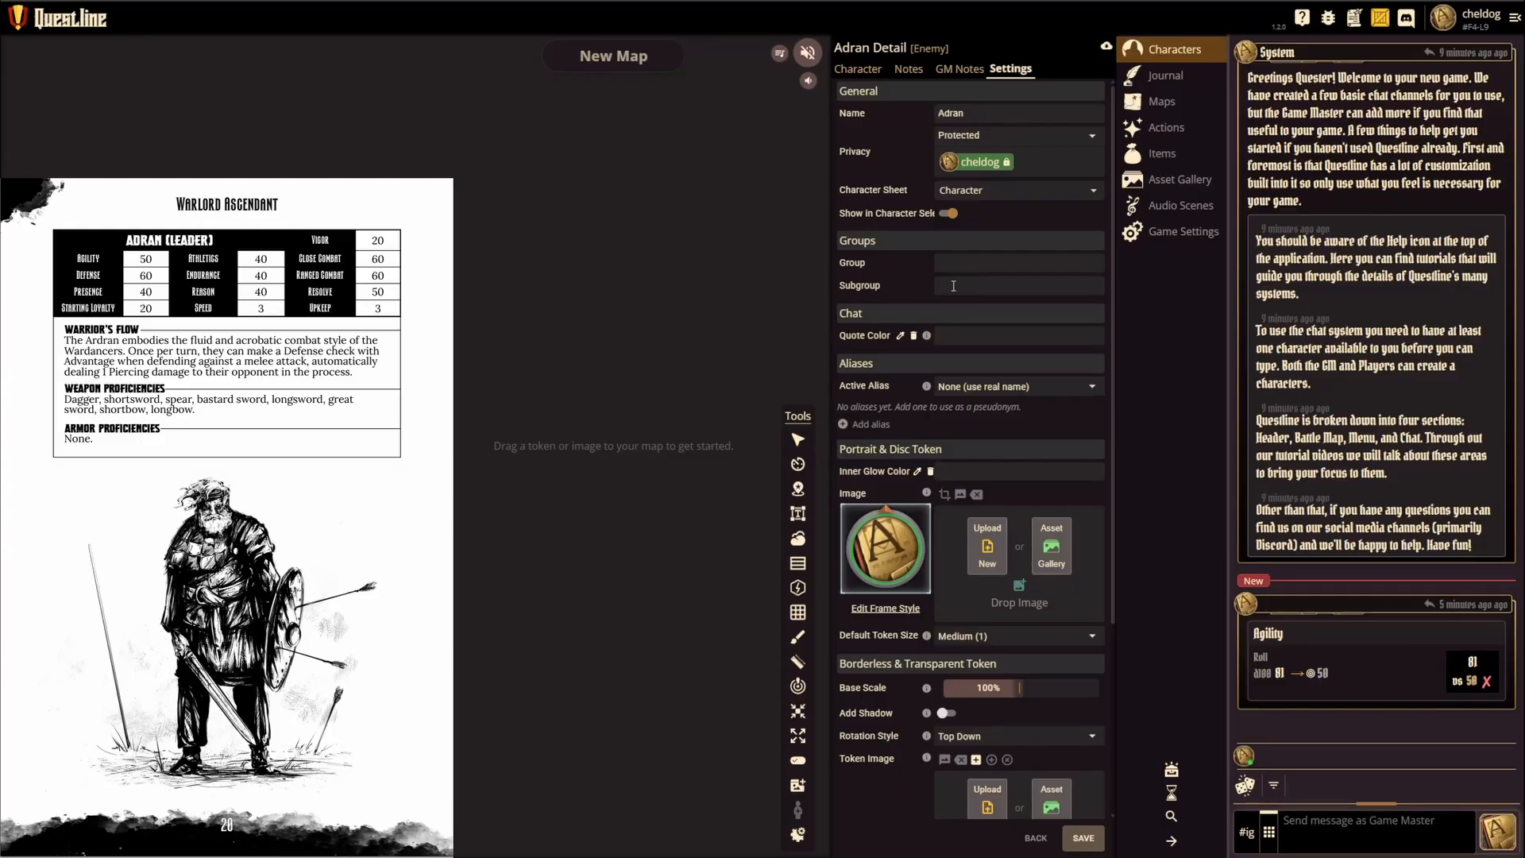
Step: Set the character's group to My Warband and save the character
{"action": "left_click", "coordinate": [952, 262]}
{"action": "type", "text": "W"}
{"action": "key", "text": "BackSpace"}
{"action": "key", "text": "BackSpace"}
{"action": "key", "text": "BackSpace"}
{"action": "key", "text": "BackSpace"}
{"action": "type", "text": "My Warband"}
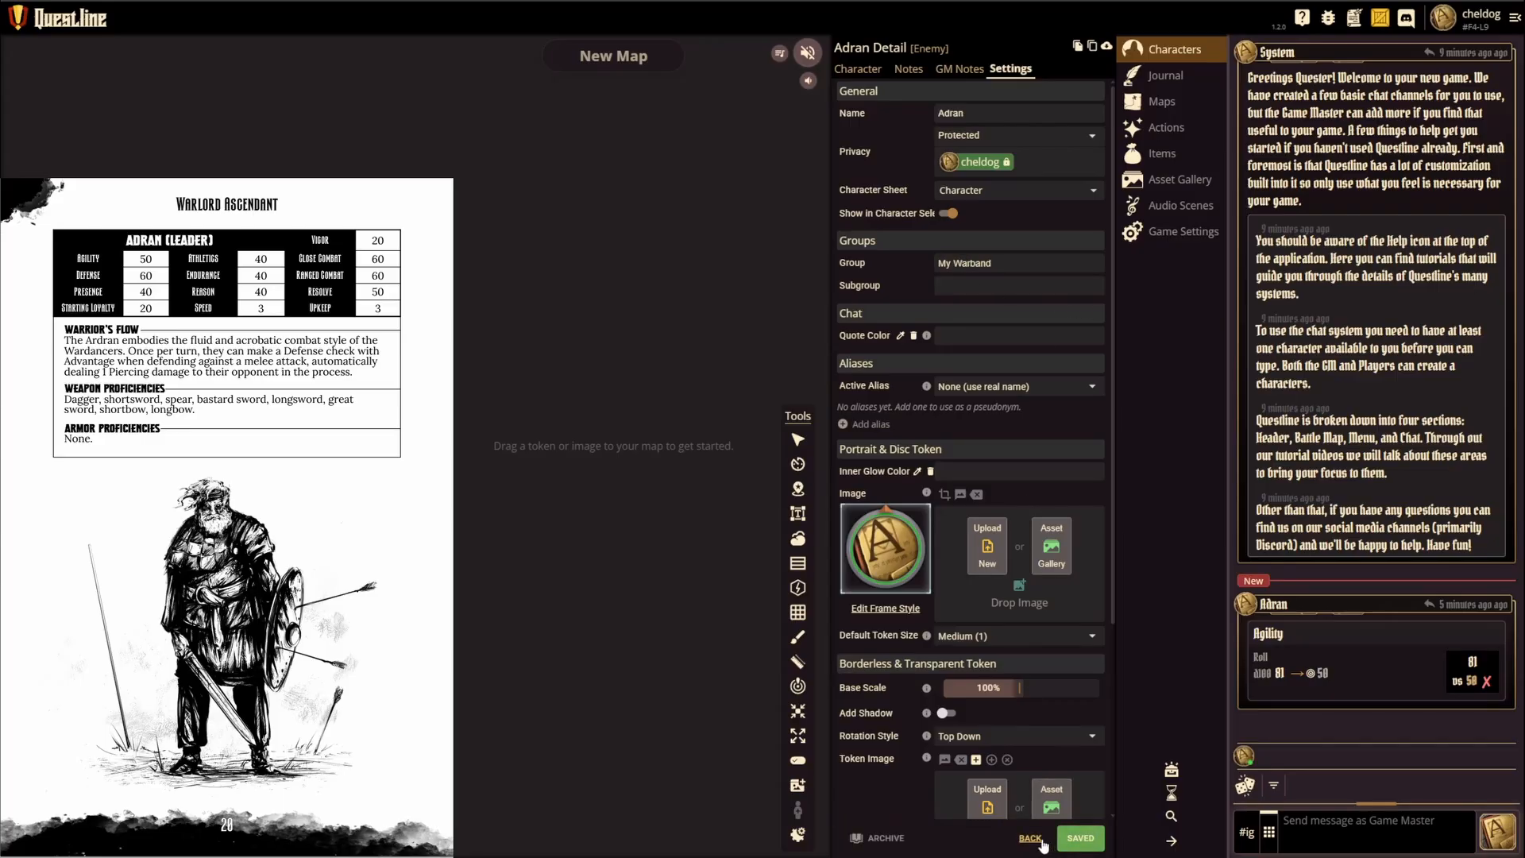
{"action": "left_click", "coordinate": [1084, 838]}
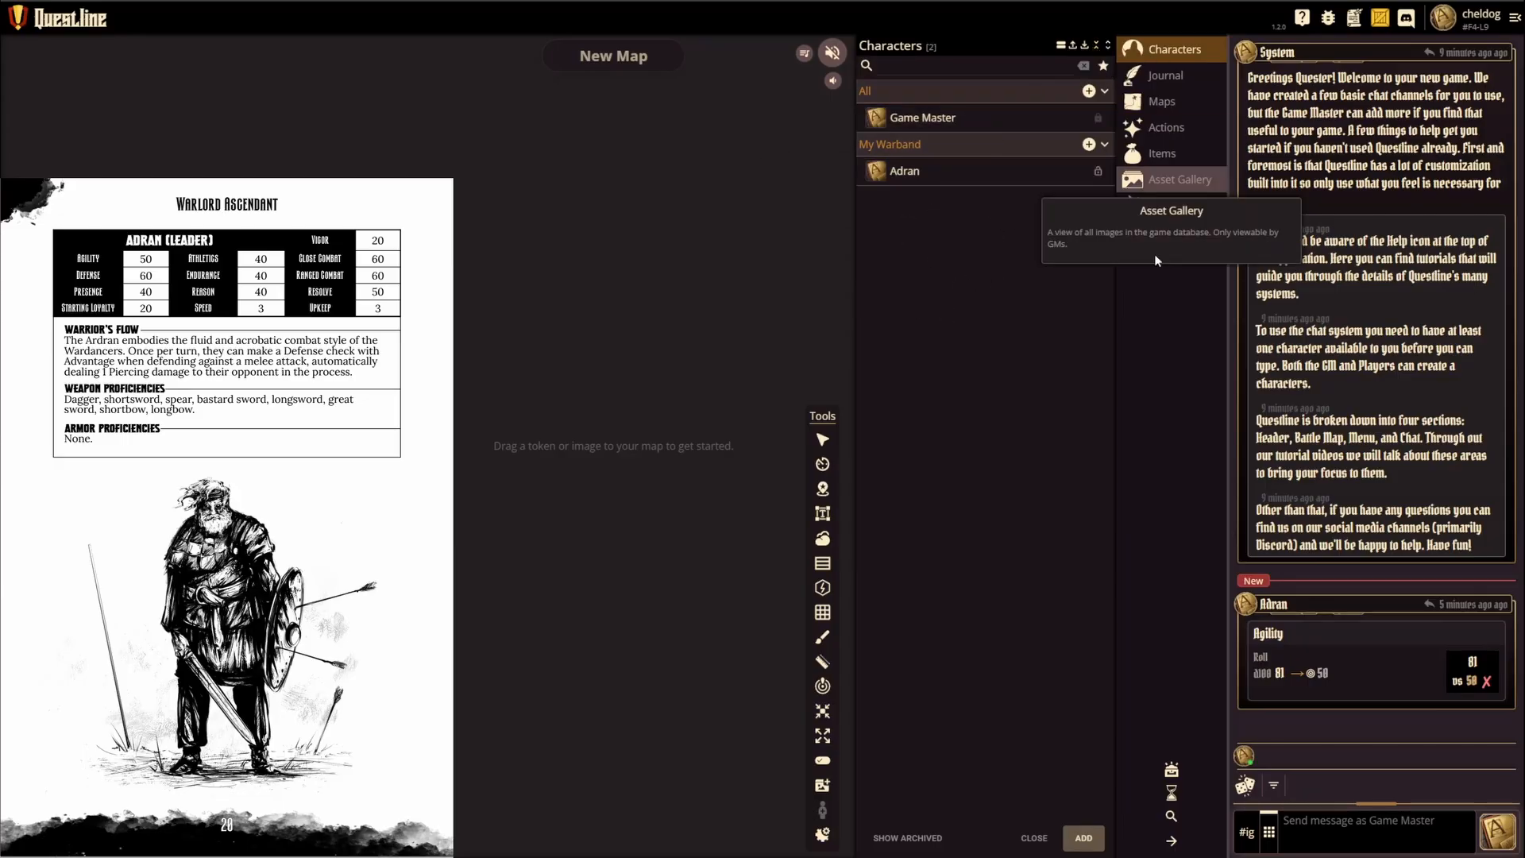
Step: Start a new character and choose Enemy as its character sheet type after reviewing the available types
{"action": "left_click", "coordinate": [1085, 846]}
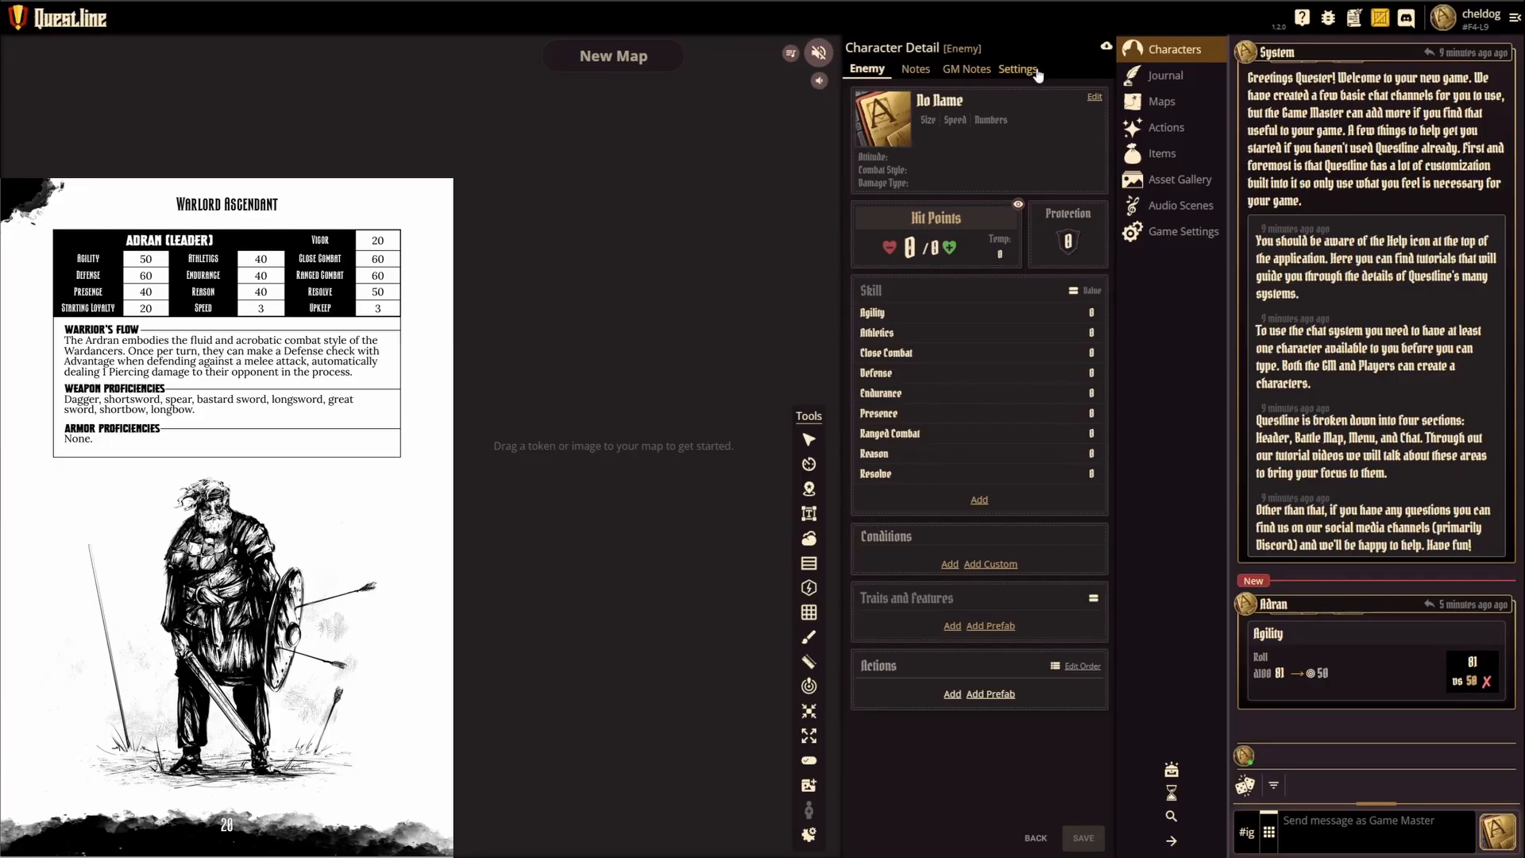
{"action": "left_click", "coordinate": [1017, 69]}
{"action": "left_click", "coordinate": [983, 190]}
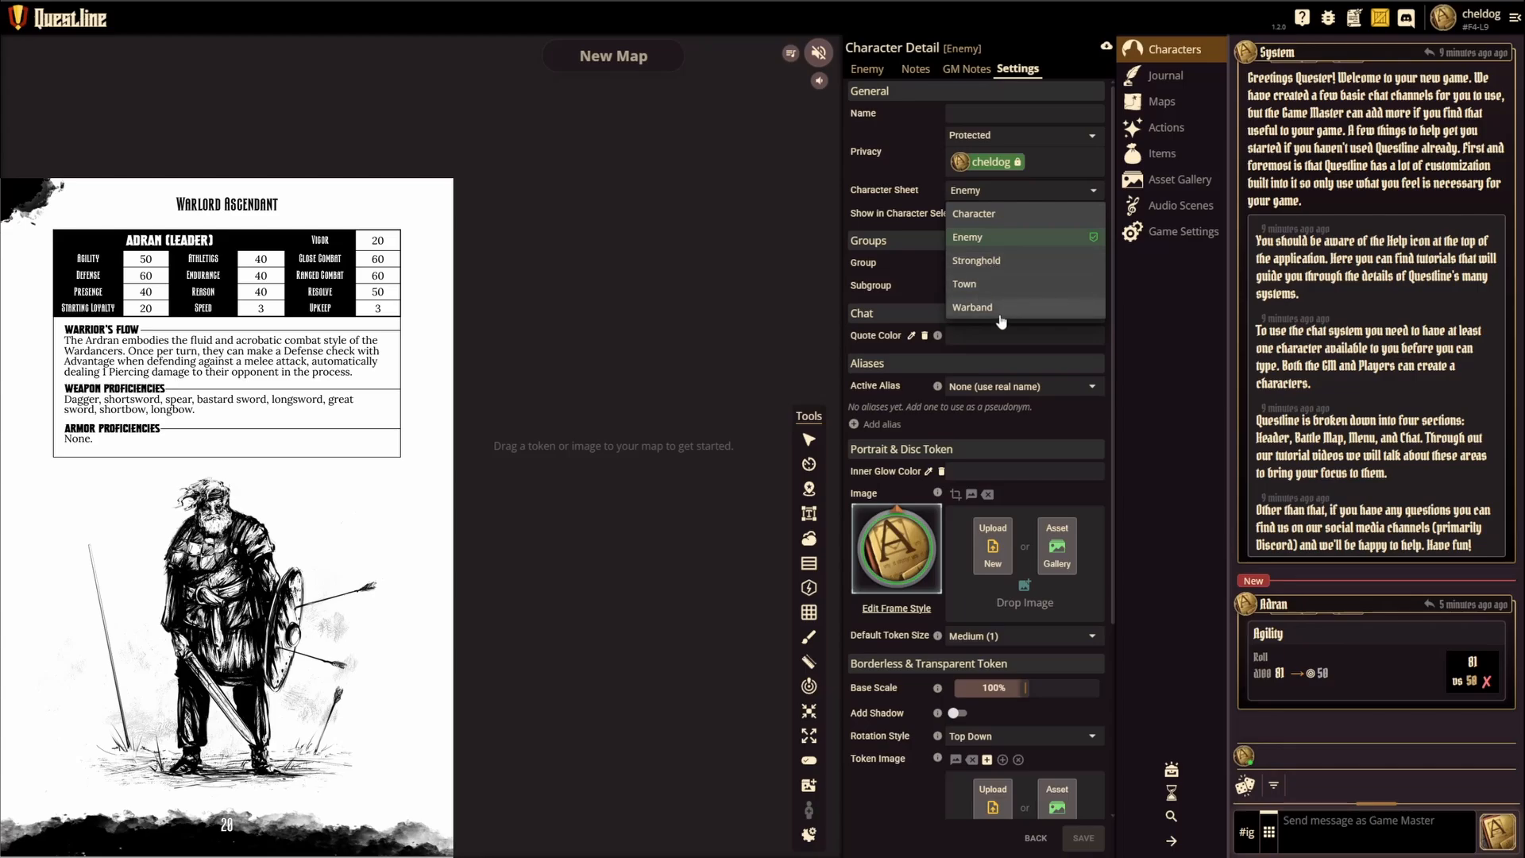
{"action": "left_click", "coordinate": [999, 242]}
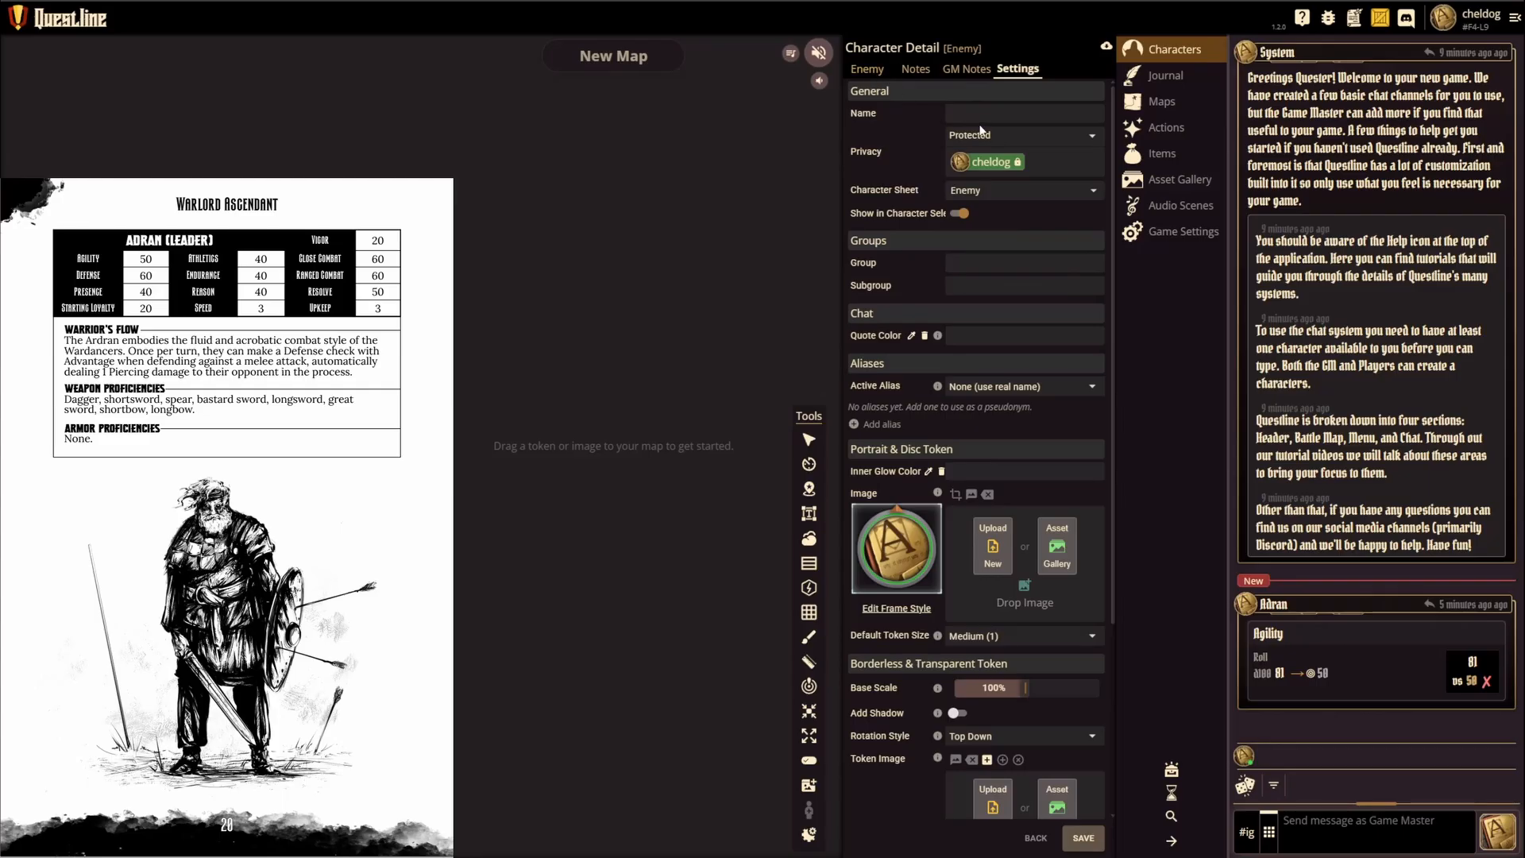
Step: Name the new enemy Test Enemy and assign it to the Enemies group
{"action": "type", "text": "Test Enemy"}
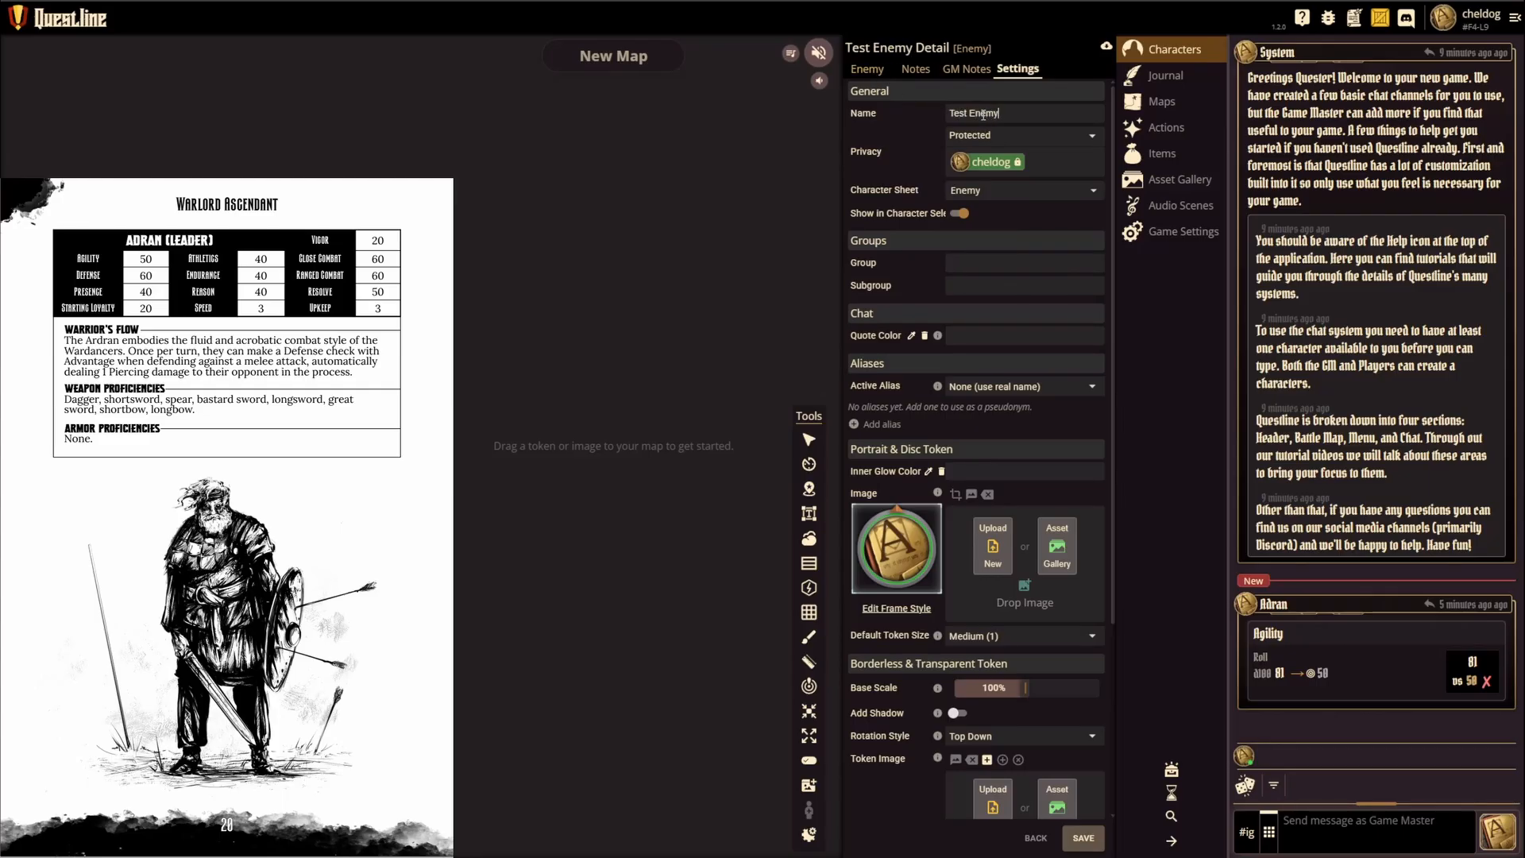
{"action": "left_click", "coordinate": [993, 269]}
{"action": "type", "text": "Enemies"}
Step: Fill in the enemy's bio with attitude Aggressive, combat style Melee, damage type Bludgeoning, size 2, speed 3 and numbers 10
{"action": "left_click", "coordinate": [867, 69]}
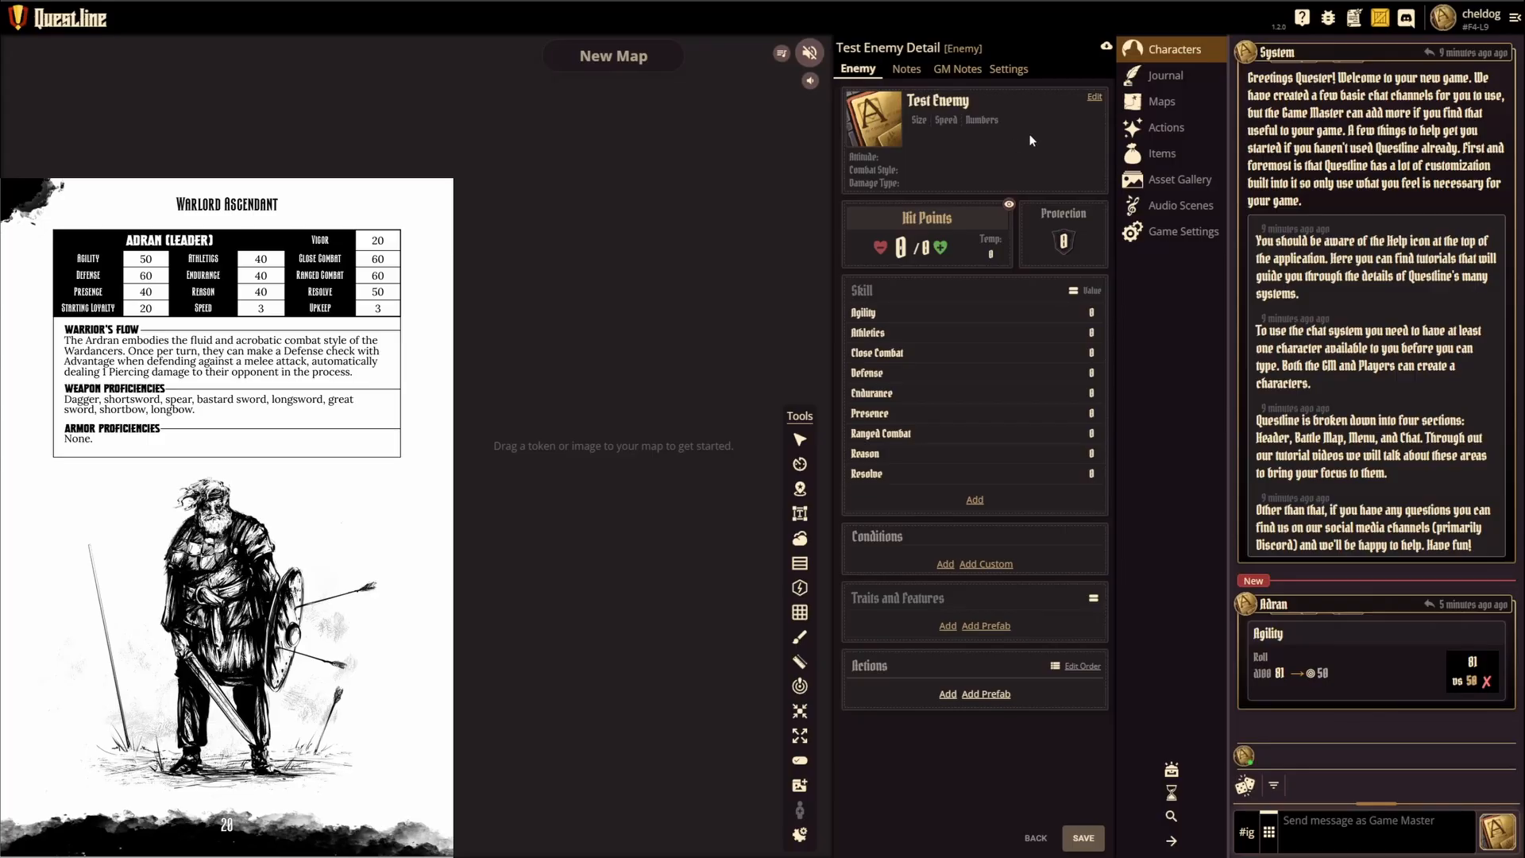
{"action": "left_click", "coordinate": [1095, 98]}
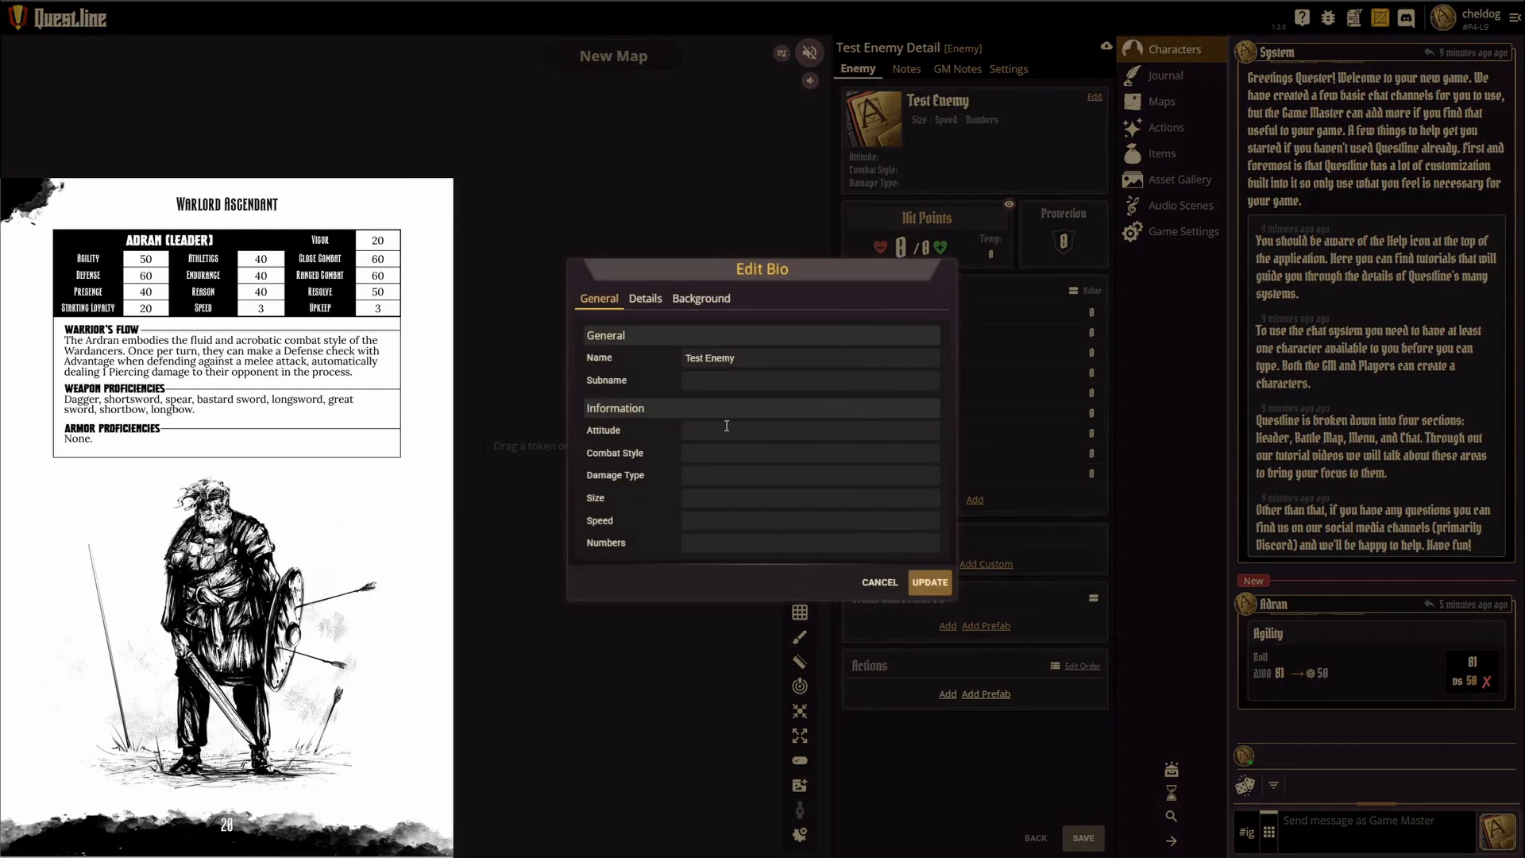
{"action": "type", "text": "Aggressive"}
{"action": "left_click", "coordinate": [695, 459]}
{"action": "type", "text": "Melee"}
{"action": "left_click", "coordinate": [705, 476]}
{"action": "type", "text": "Bludgeoning"}
{"action": "key", "text": "Tab"}
{"action": "type", "text": "4"}
{"action": "left_click", "coordinate": [780, 548]}
{"action": "type", "text": "W"}
{"action": "left_click", "coordinate": [790, 436]}
{"action": "left_click", "coordinate": [930, 582]}
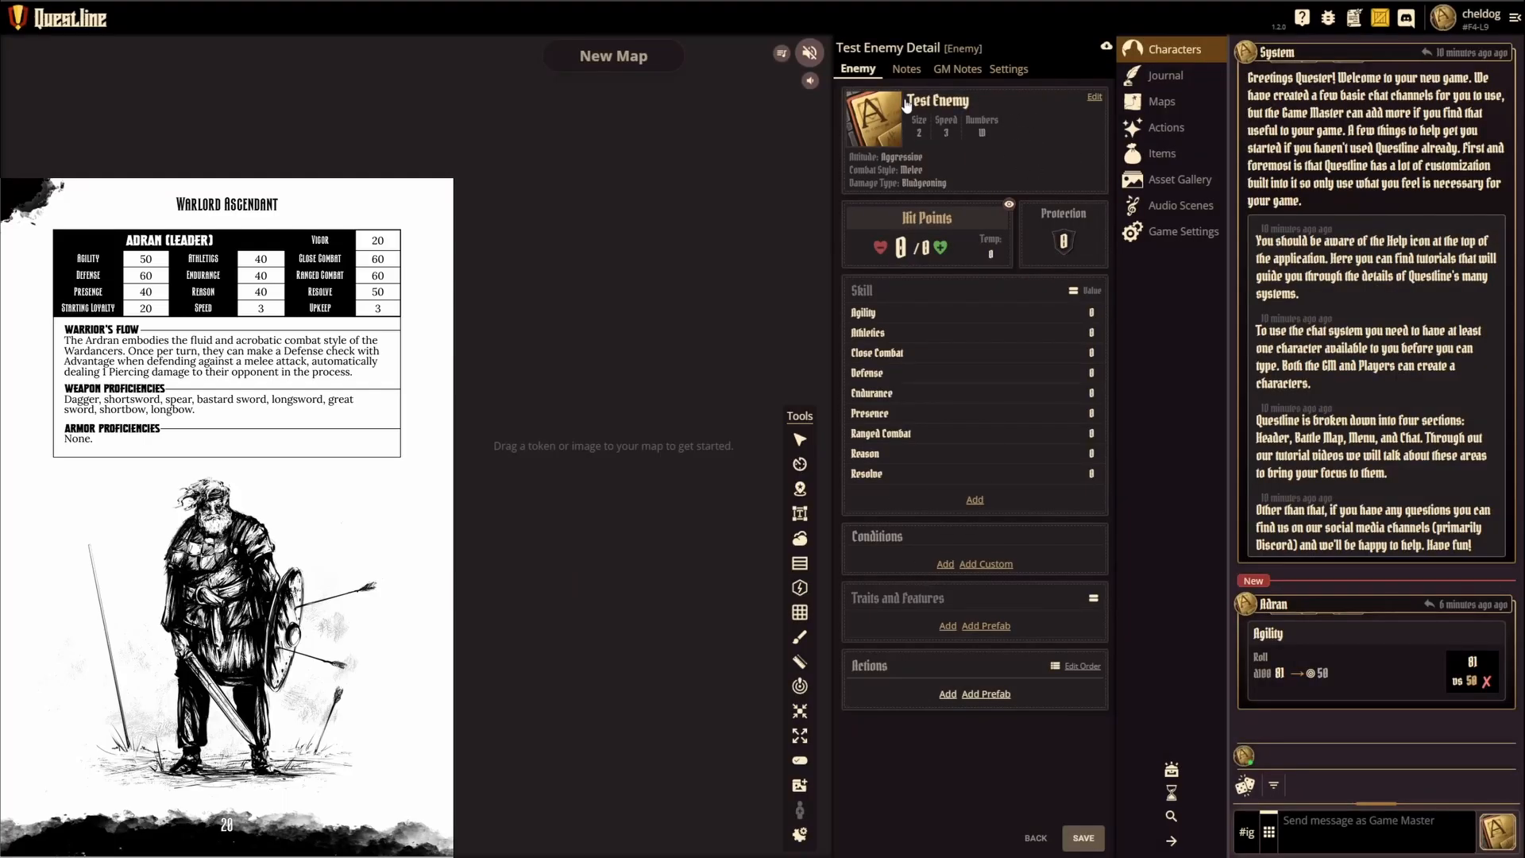
Step: Set the enemy's maximum hit points to 10 and protection to 2, and save the character
{"action": "left_click", "coordinate": [926, 249]}
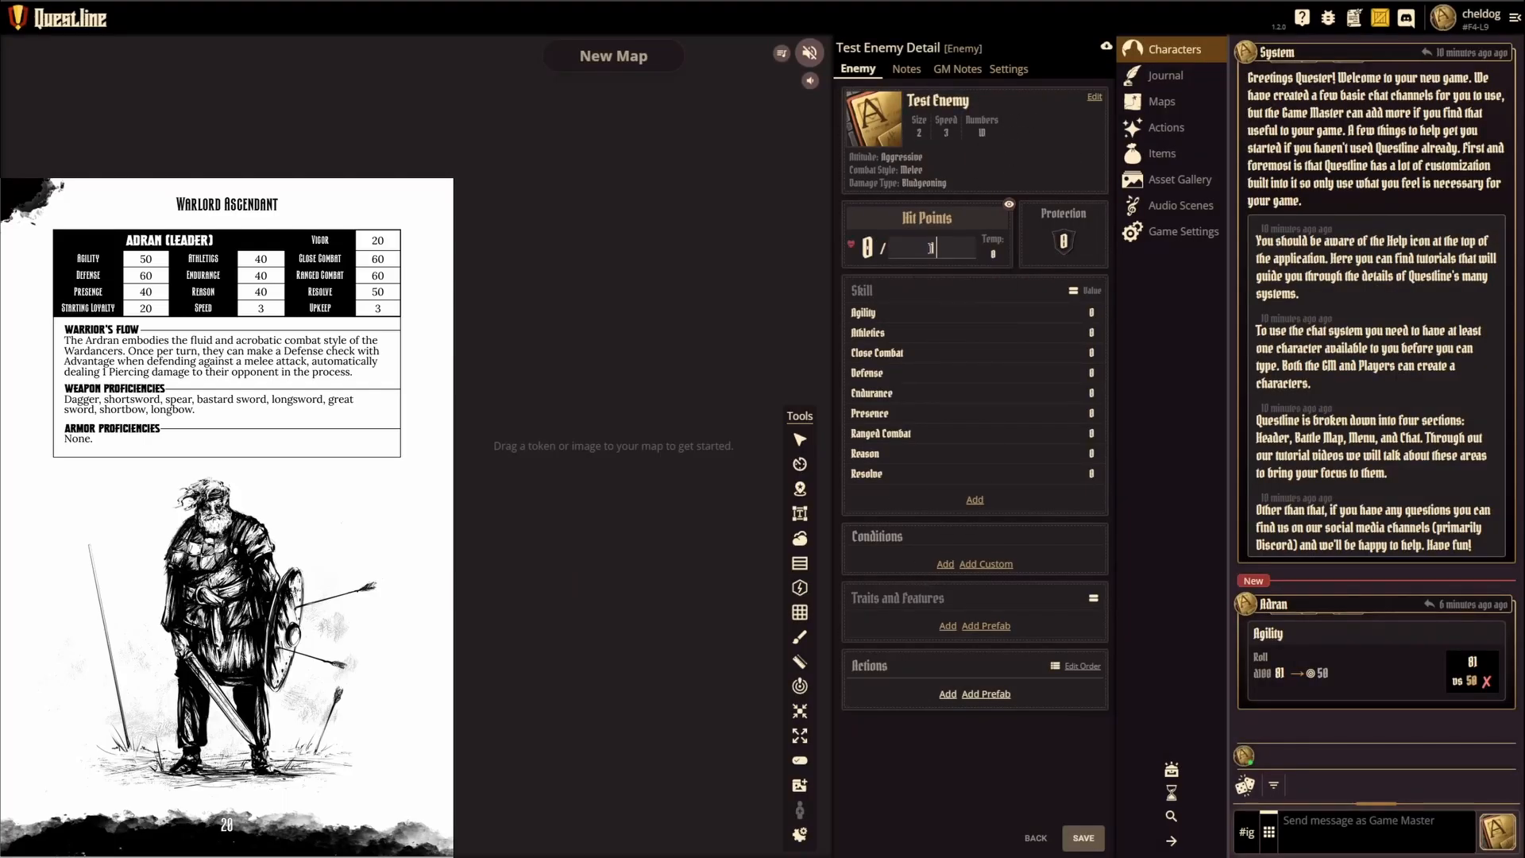
{"action": "type", "text": "10"}
{"action": "key", "text": "Return"}
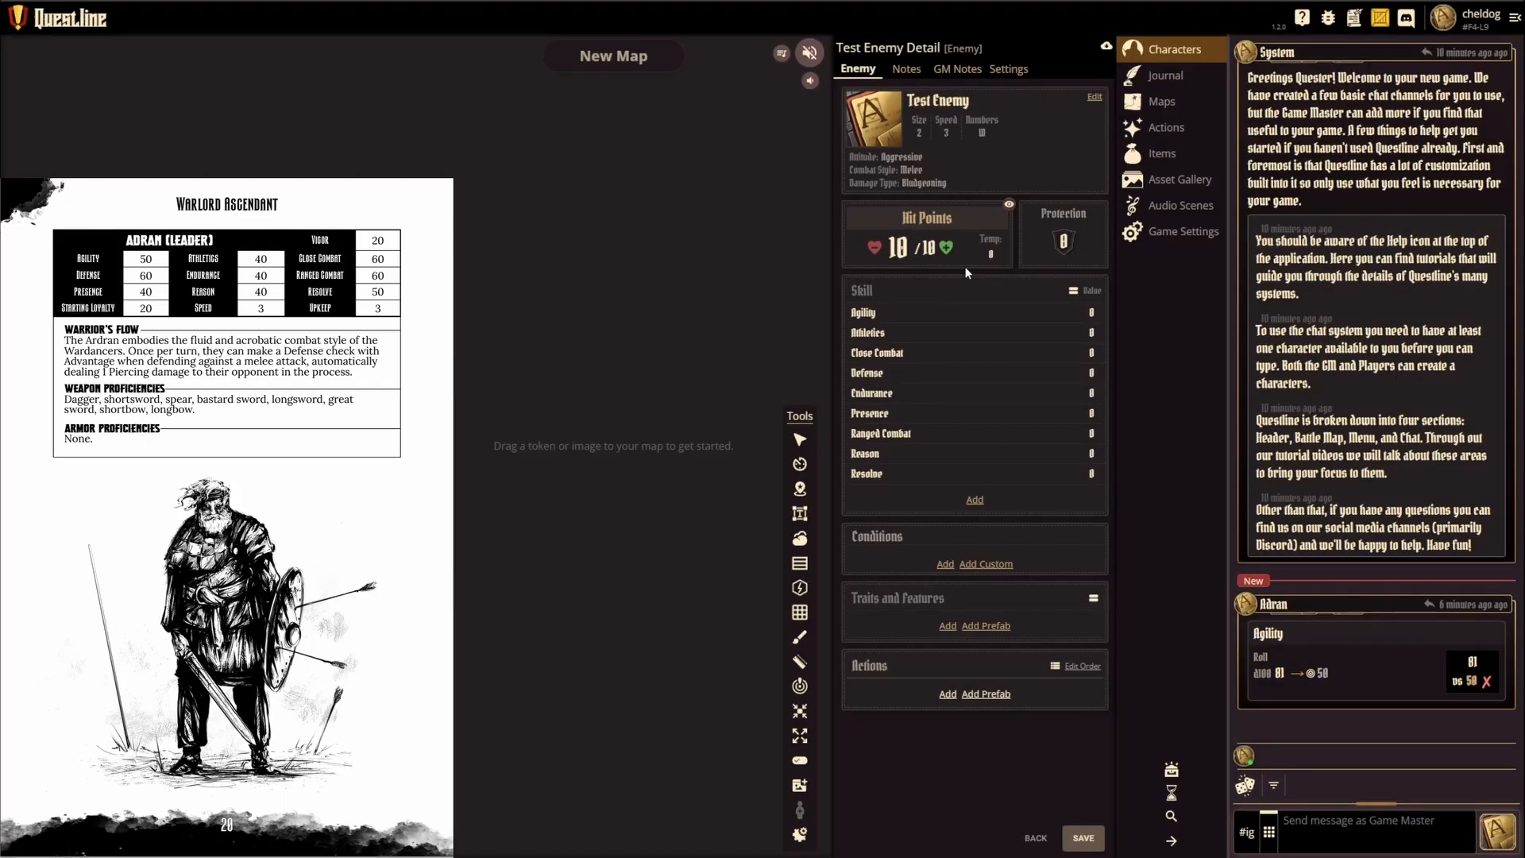
{"action": "left_click", "coordinate": [1068, 238]}
{"action": "key", "text": "Return"}
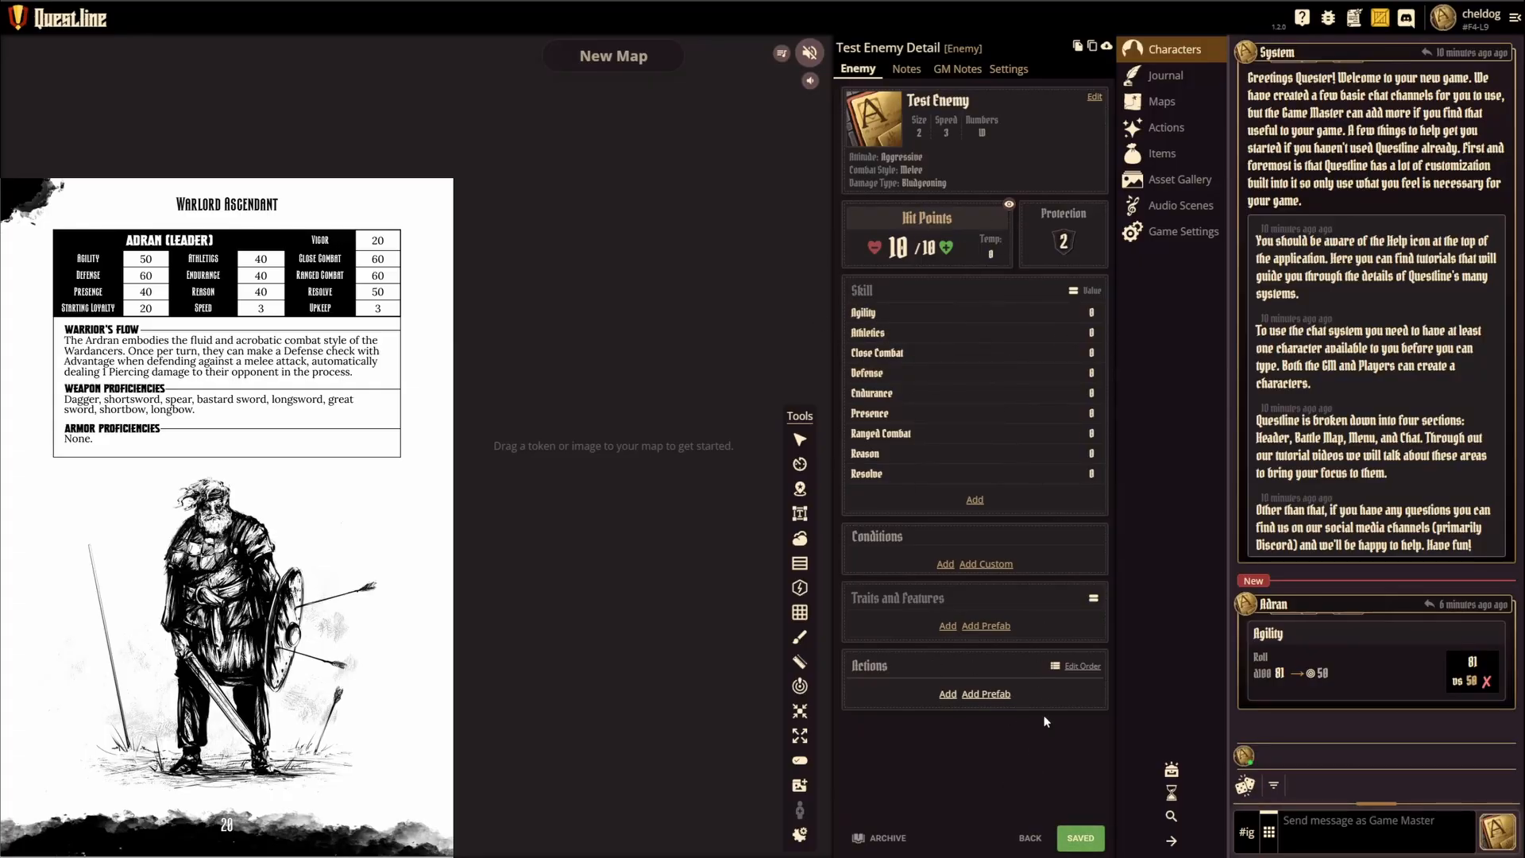
{"action": "left_click", "coordinate": [1083, 839]}
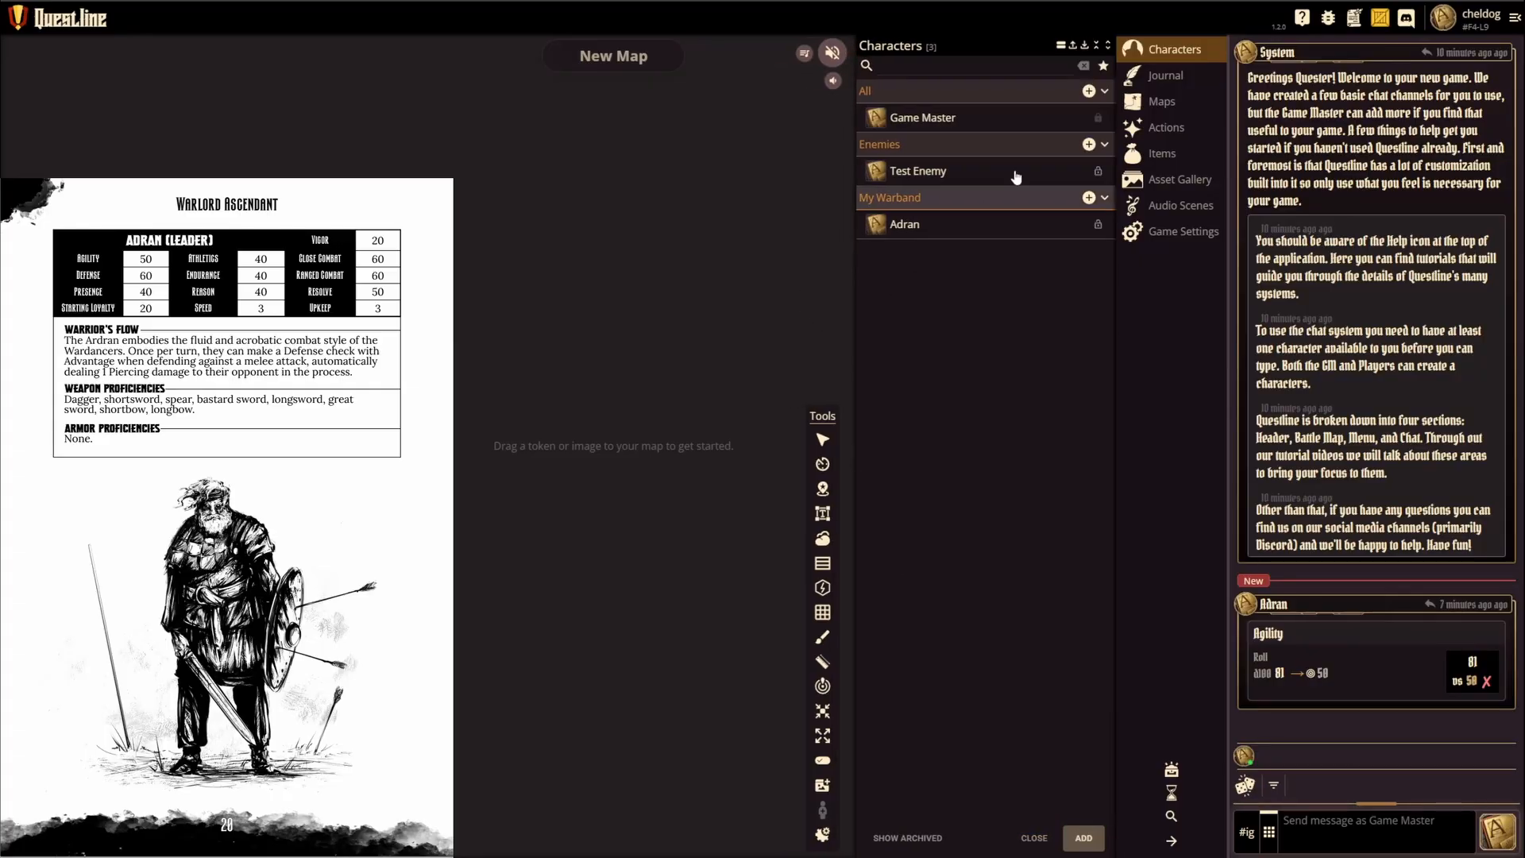
Step: Mark Athletics as improved on Adran's sheet, clear the mark again and return to the character list
{"action": "left_click", "coordinate": [906, 228]}
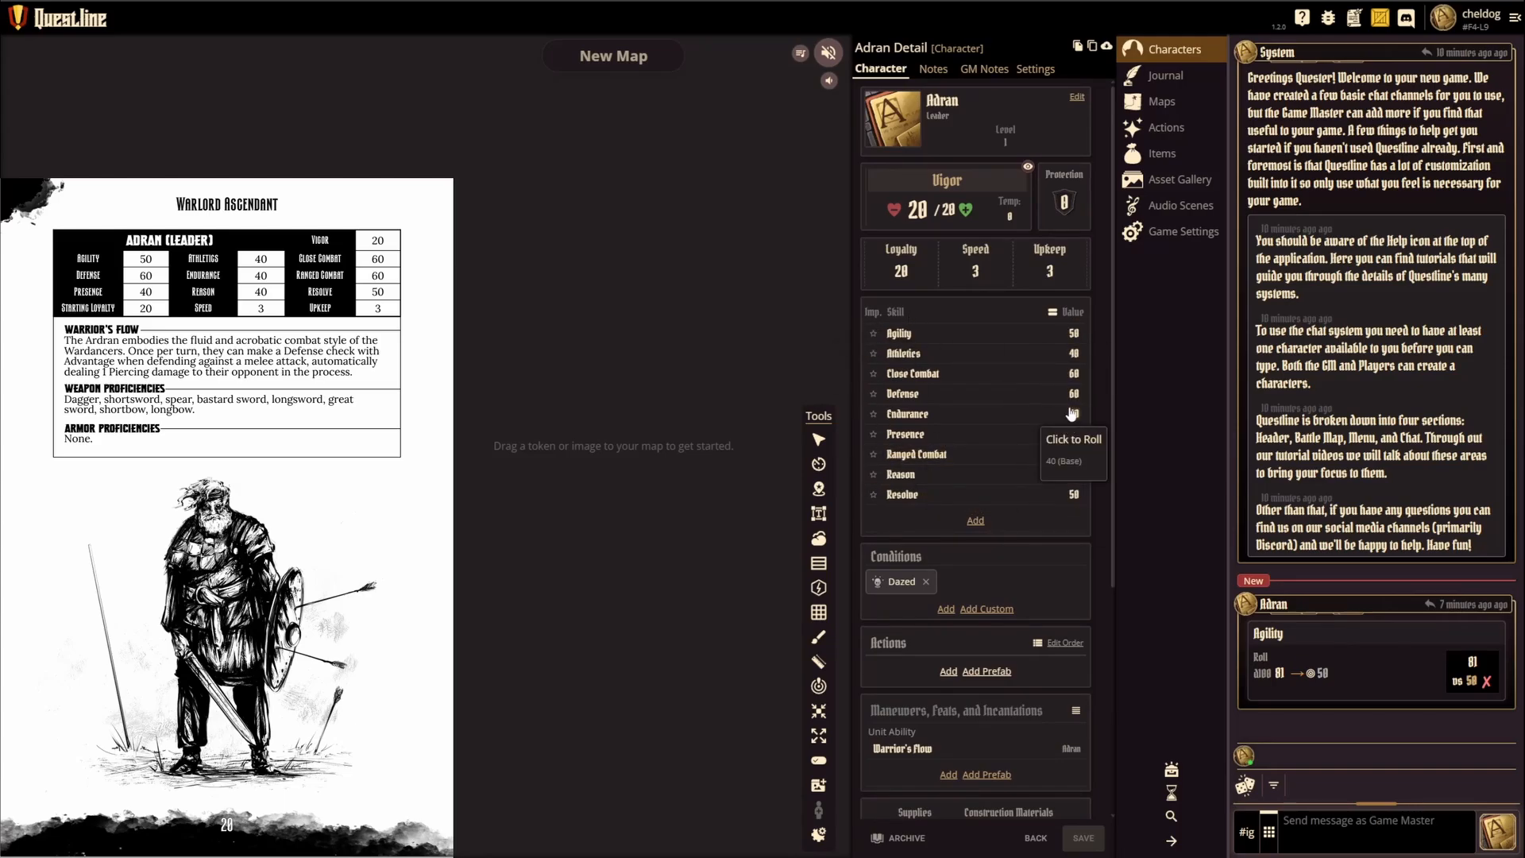
{"action": "left_click", "coordinate": [873, 354]}
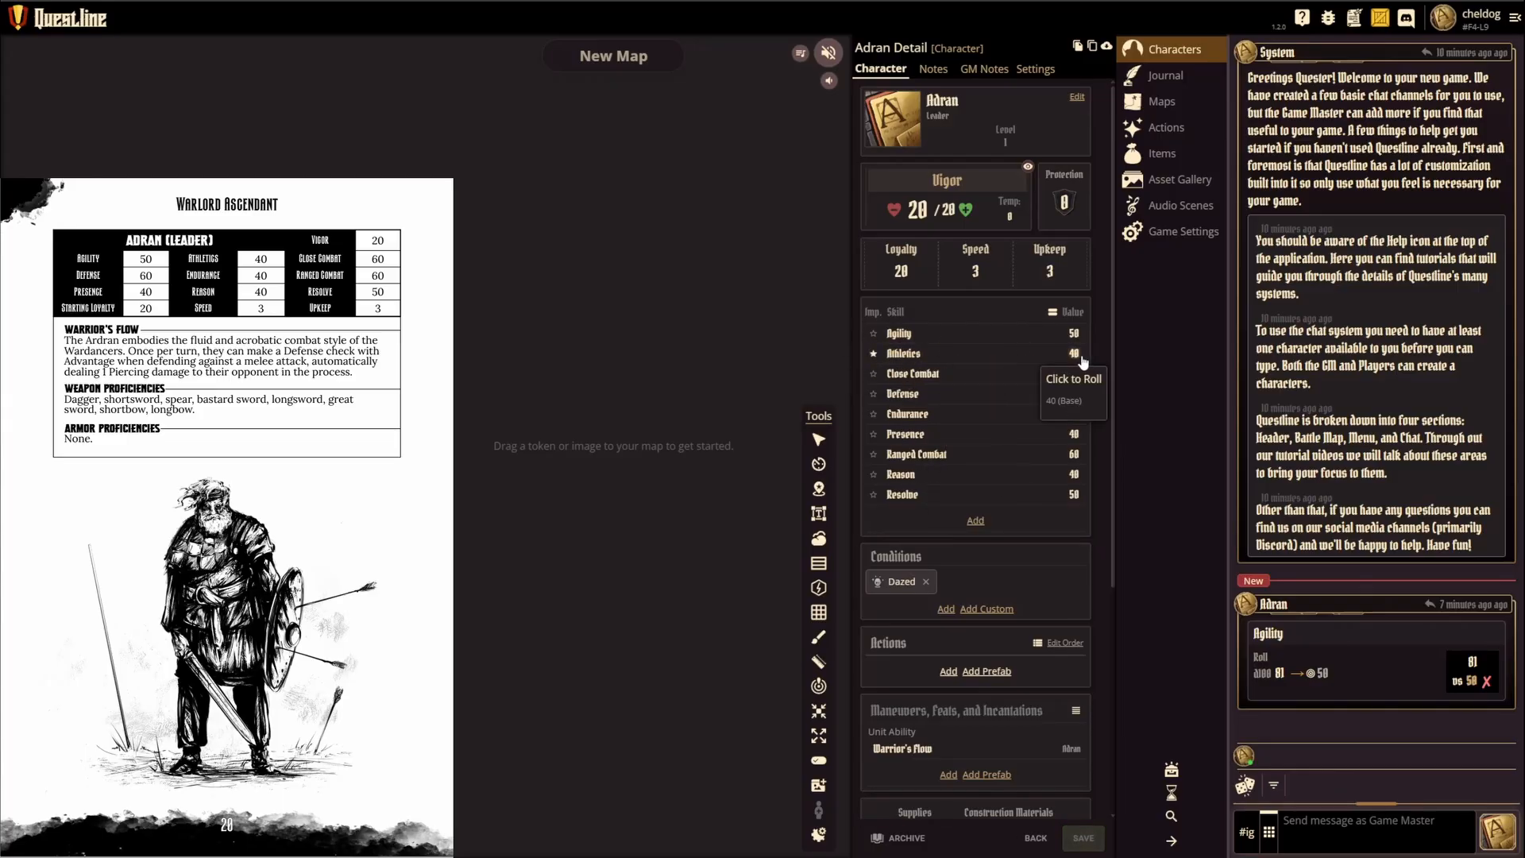
{"action": "left_click", "coordinate": [873, 353]}
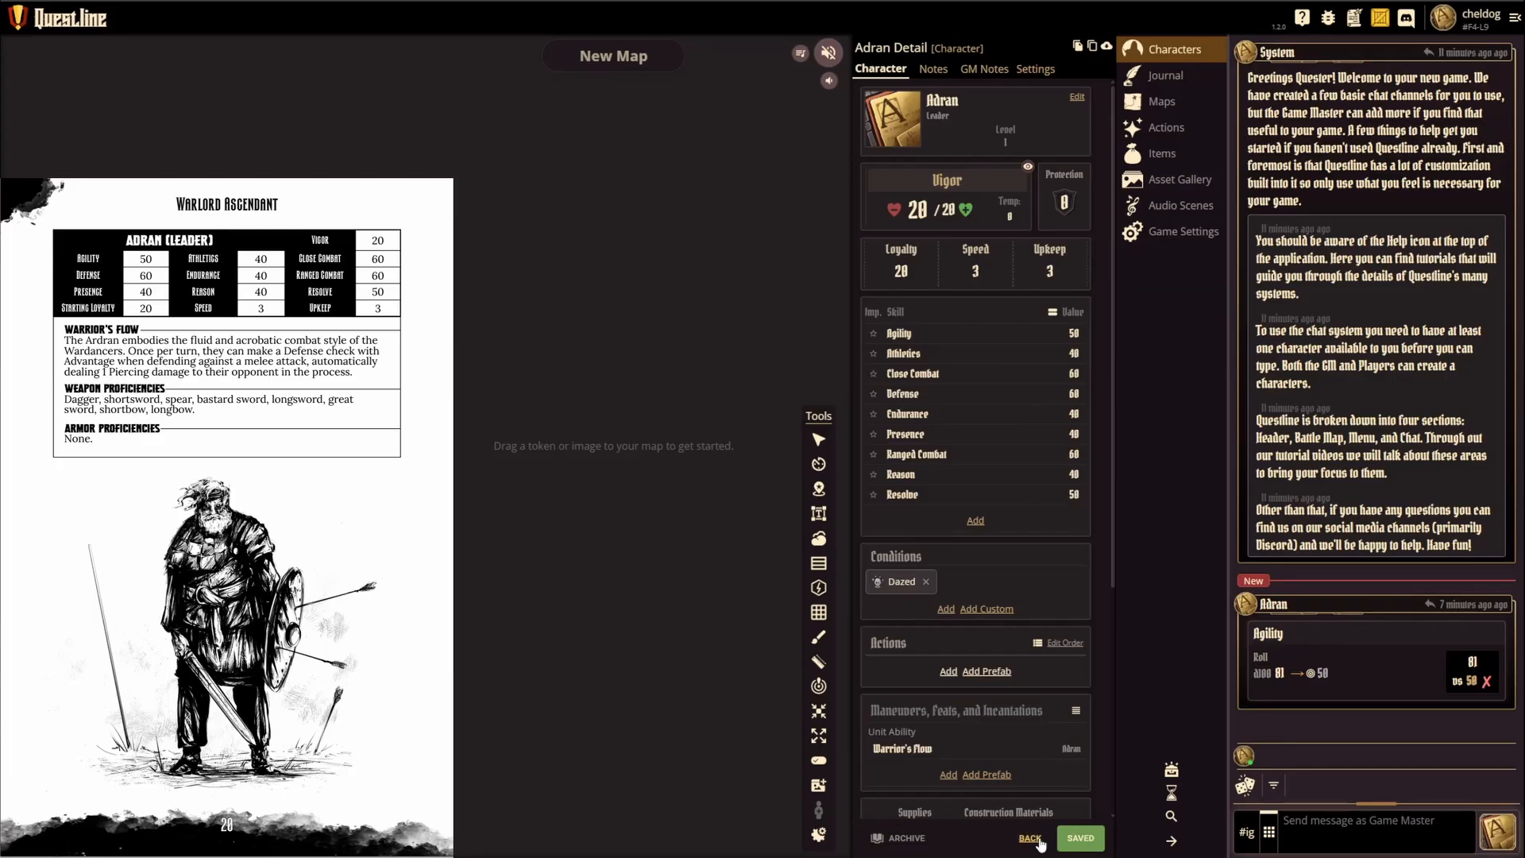
{"action": "left_click", "coordinate": [1036, 838]}
Step: Reopen Test Enemy and add the Bestial condition to it
{"action": "left_click", "coordinate": [991, 175]}
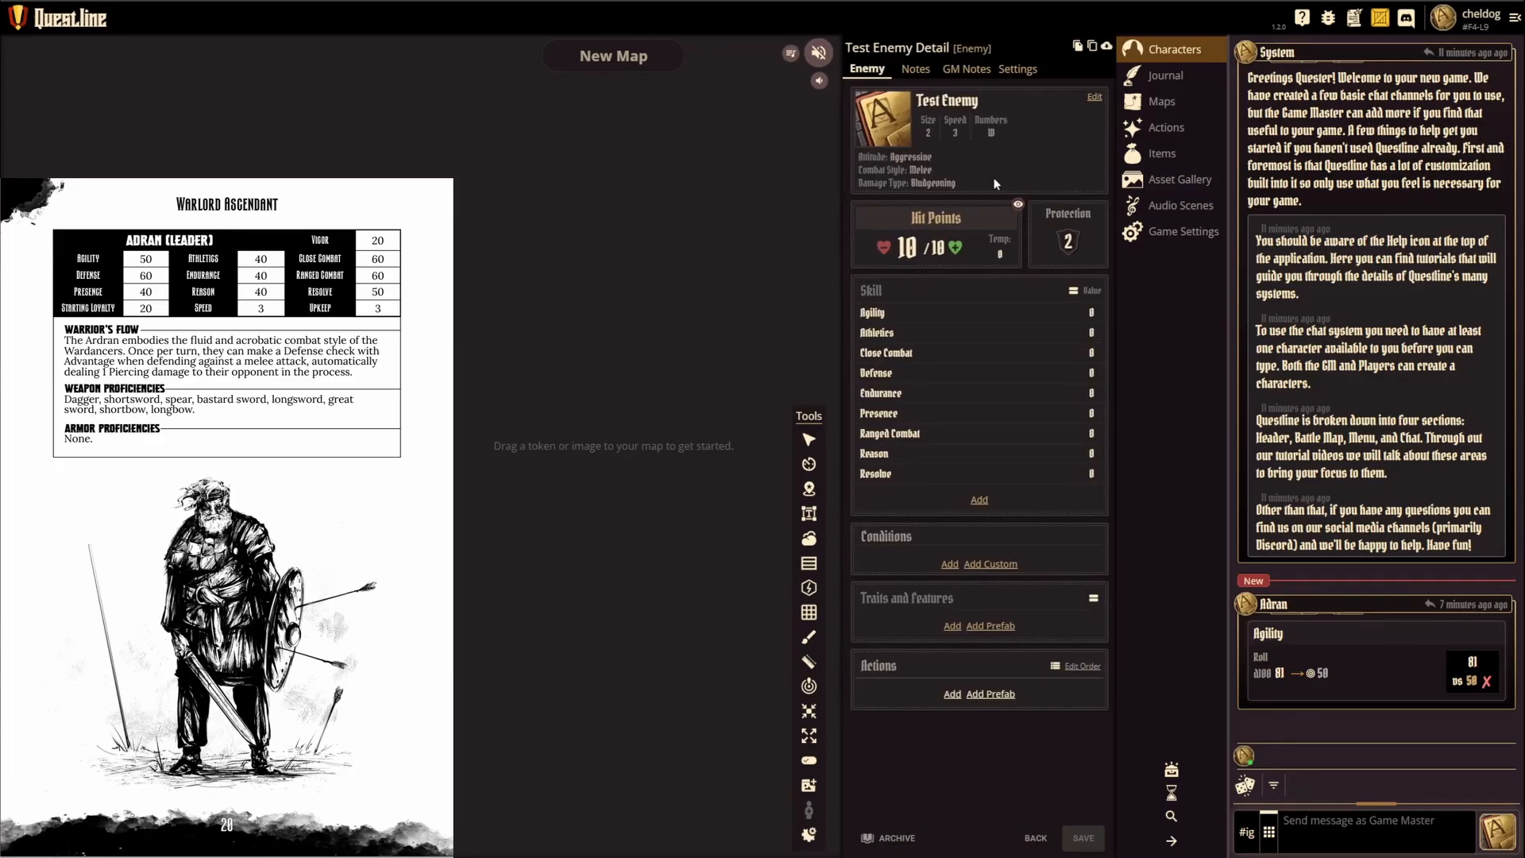
{"action": "left_click", "coordinate": [951, 564]}
{"action": "scroll", "coordinate": [949, 683], "scroll_direction": "down", "scroll_amount": 2}
{"action": "scroll", "coordinate": [949, 701], "scroll_direction": "up", "scroll_amount": 3}
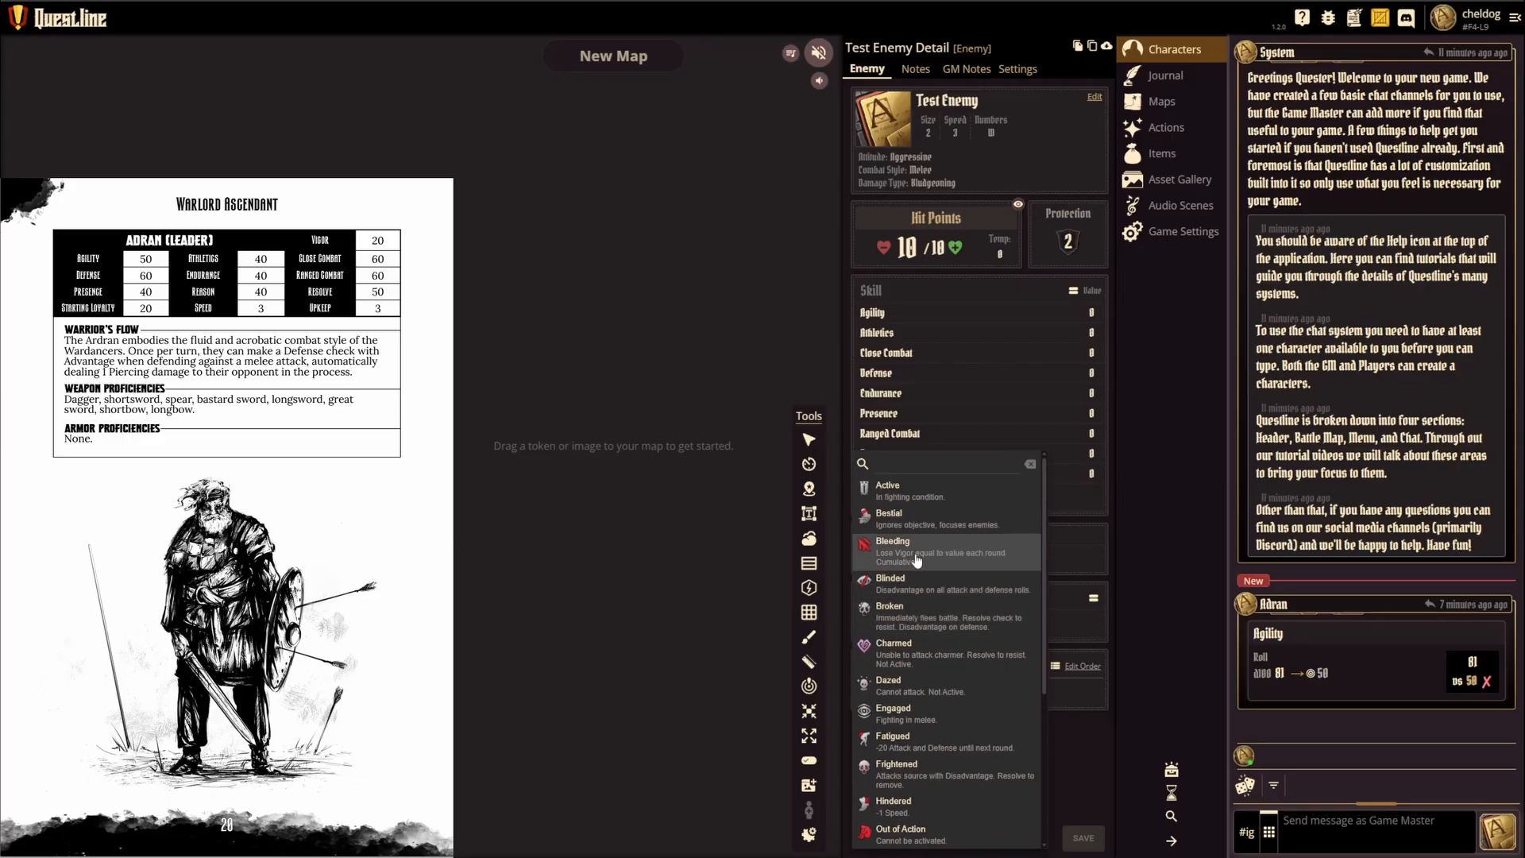
{"action": "left_click", "coordinate": [915, 520]}
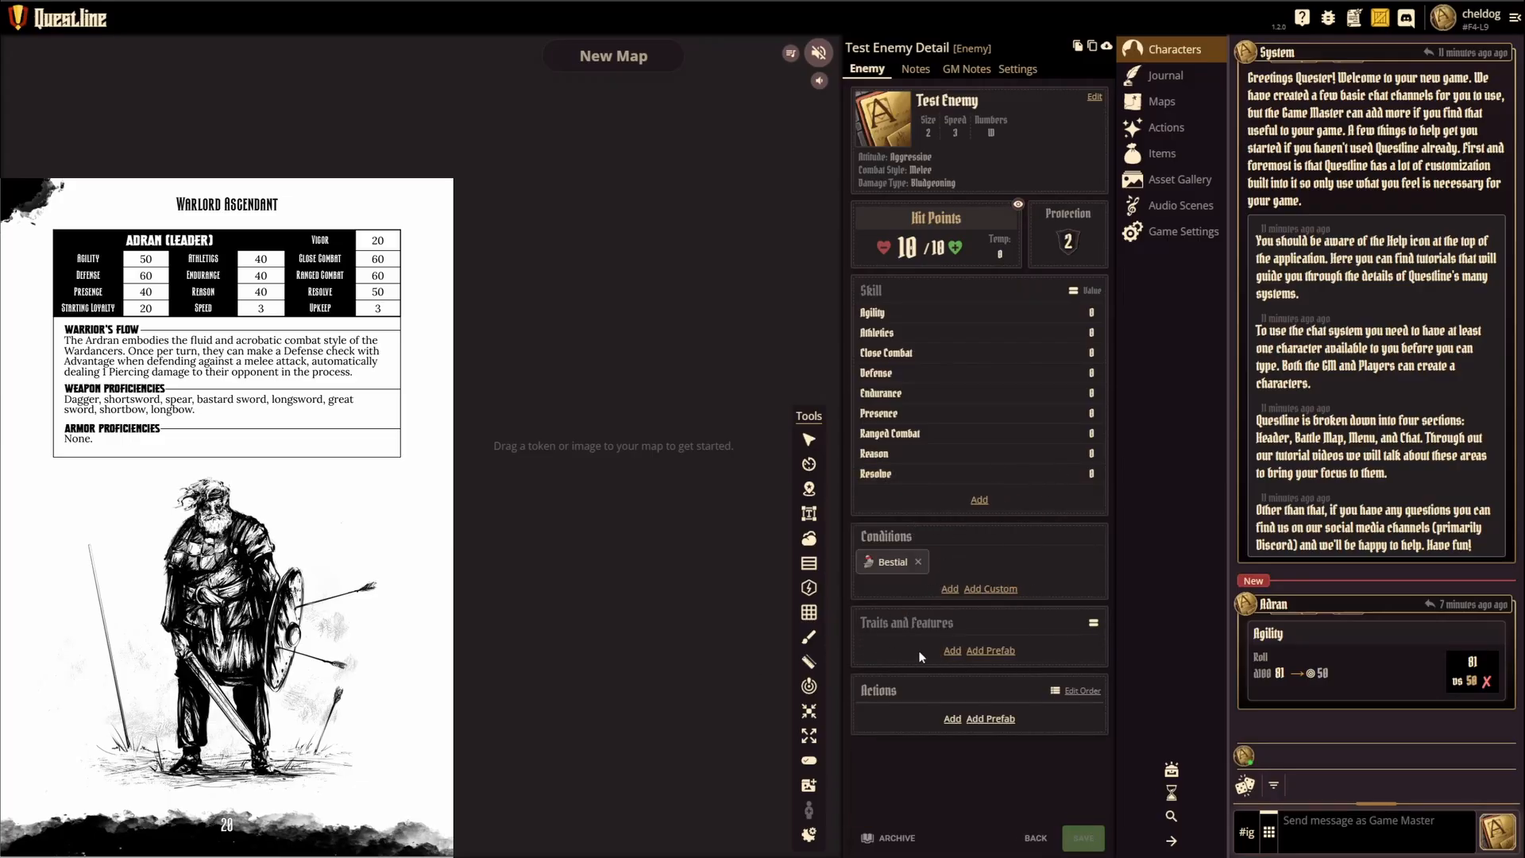
Step: Add the prefab traits Attack Trait, Defense Trait, Difficult, Recruitable, Bestial and Other (READ ME!) to Test Enemy
{"action": "left_click", "coordinate": [990, 648]}
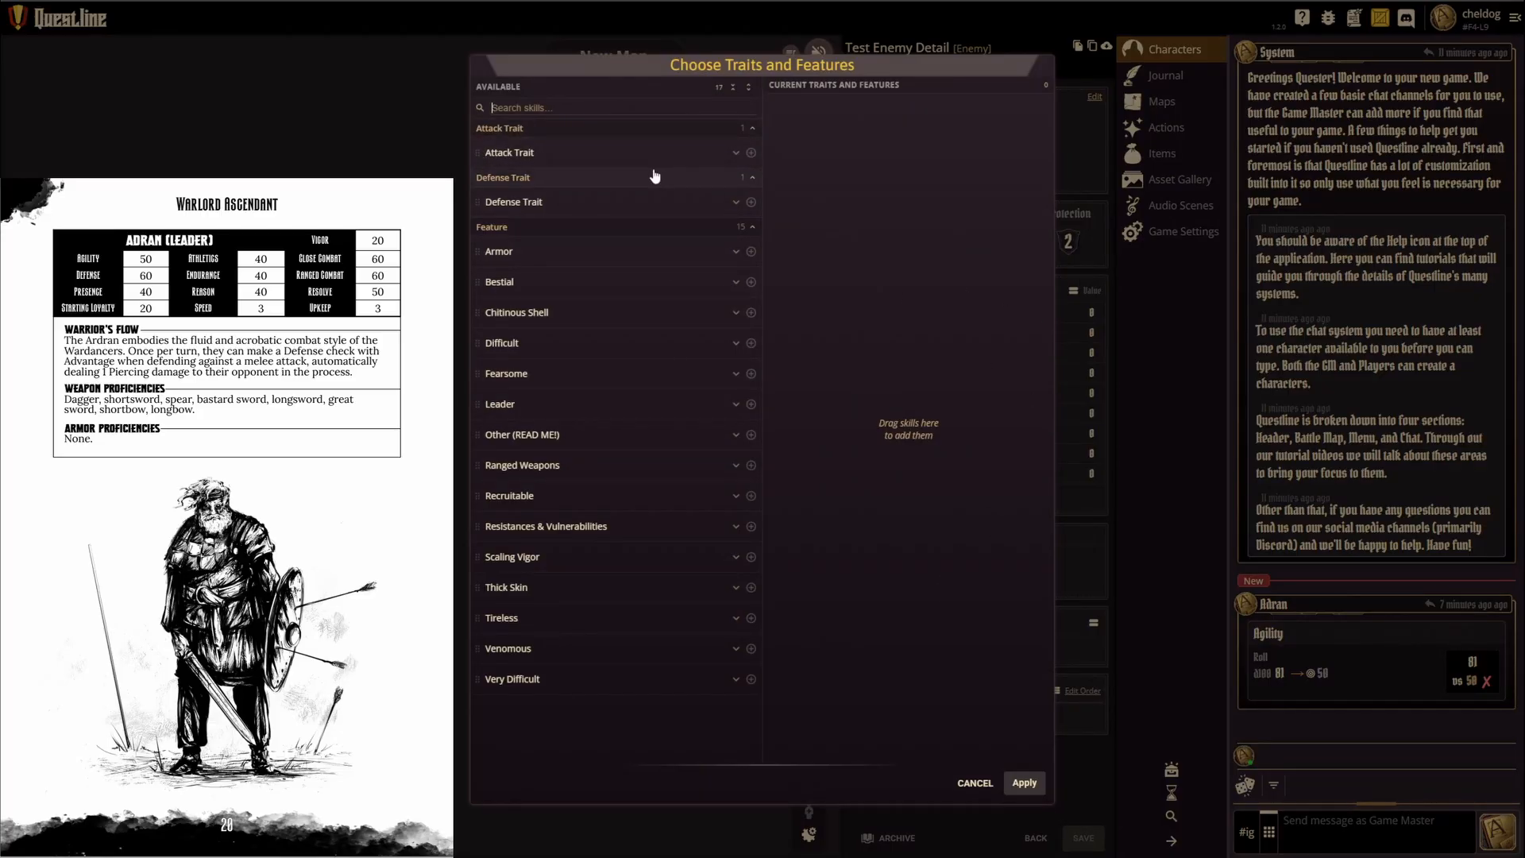
{"action": "left_click_drag", "start_coordinate": [477, 152], "coordinate": [783, 155]}
{"action": "left_click_drag", "start_coordinate": [479, 154], "coordinate": [823, 121]}
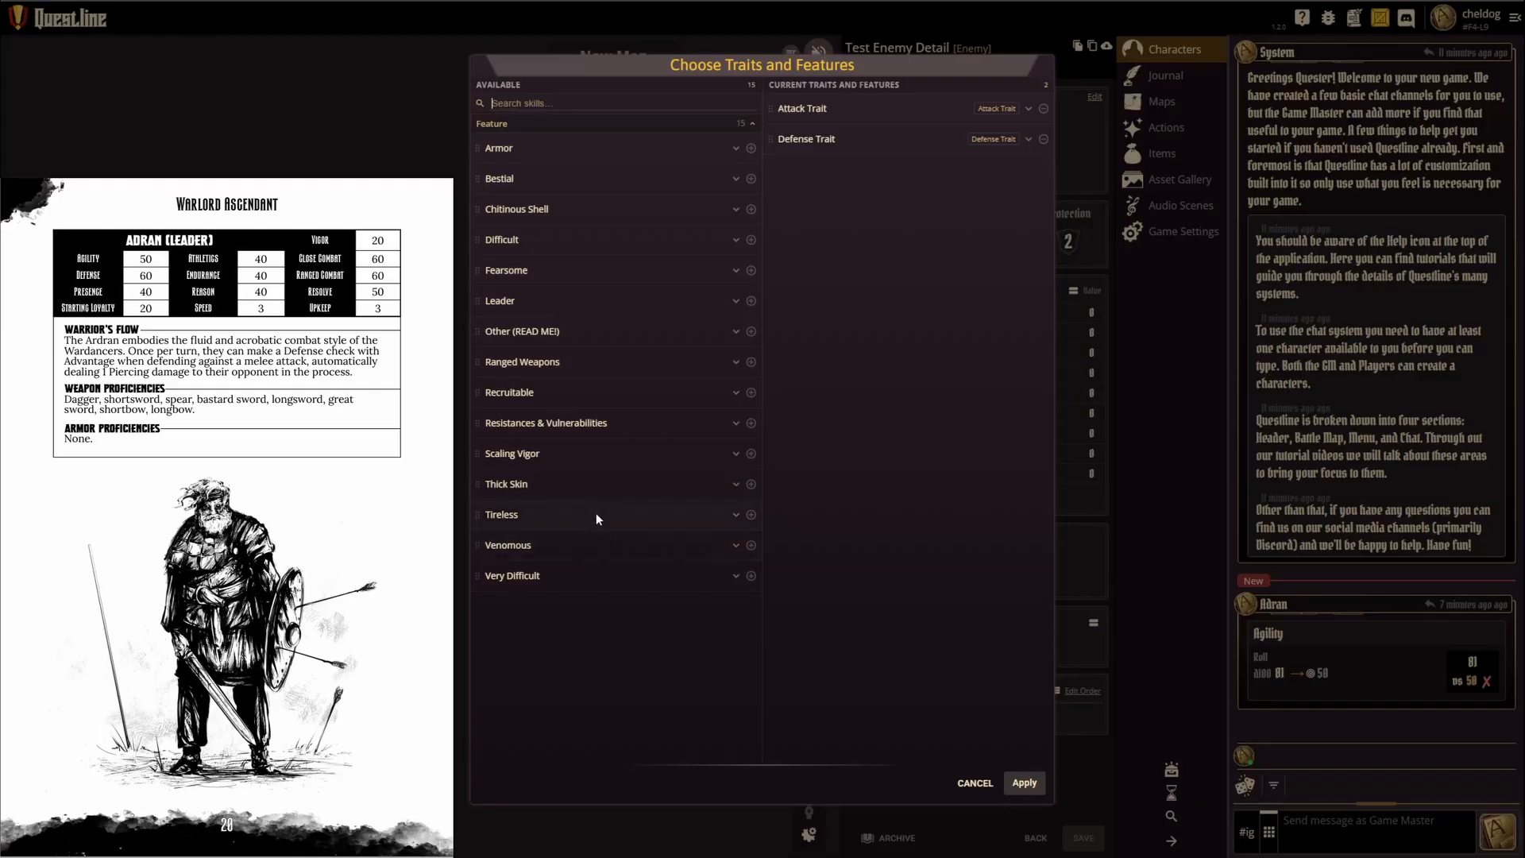
{"action": "left_click", "coordinate": [751, 239]}
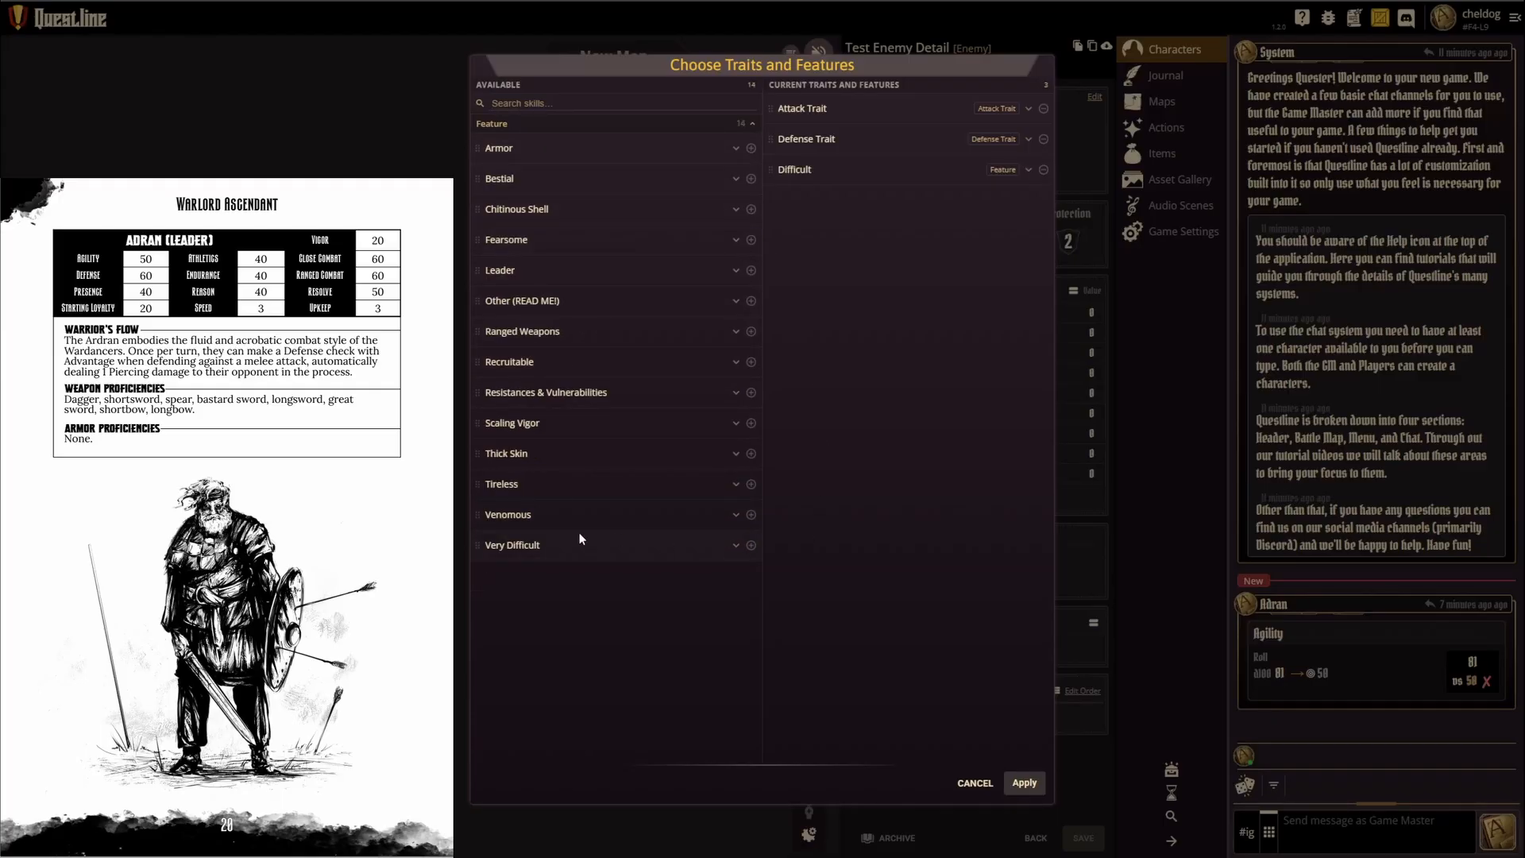
{"action": "left_click", "coordinate": [751, 362]}
{"action": "left_click", "coordinate": [751, 179]}
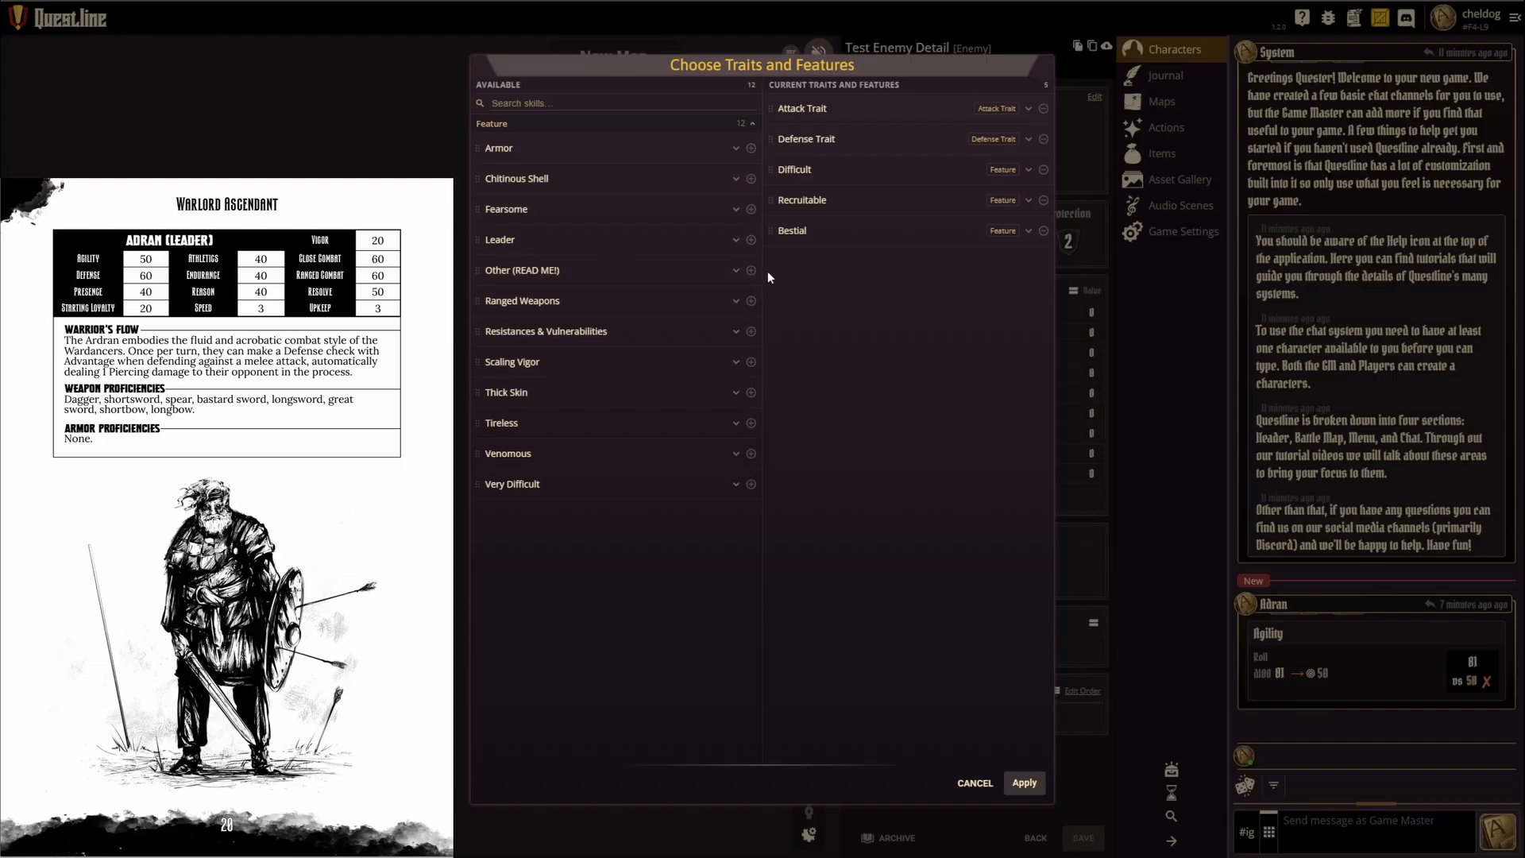
{"action": "left_click", "coordinate": [1024, 783]}
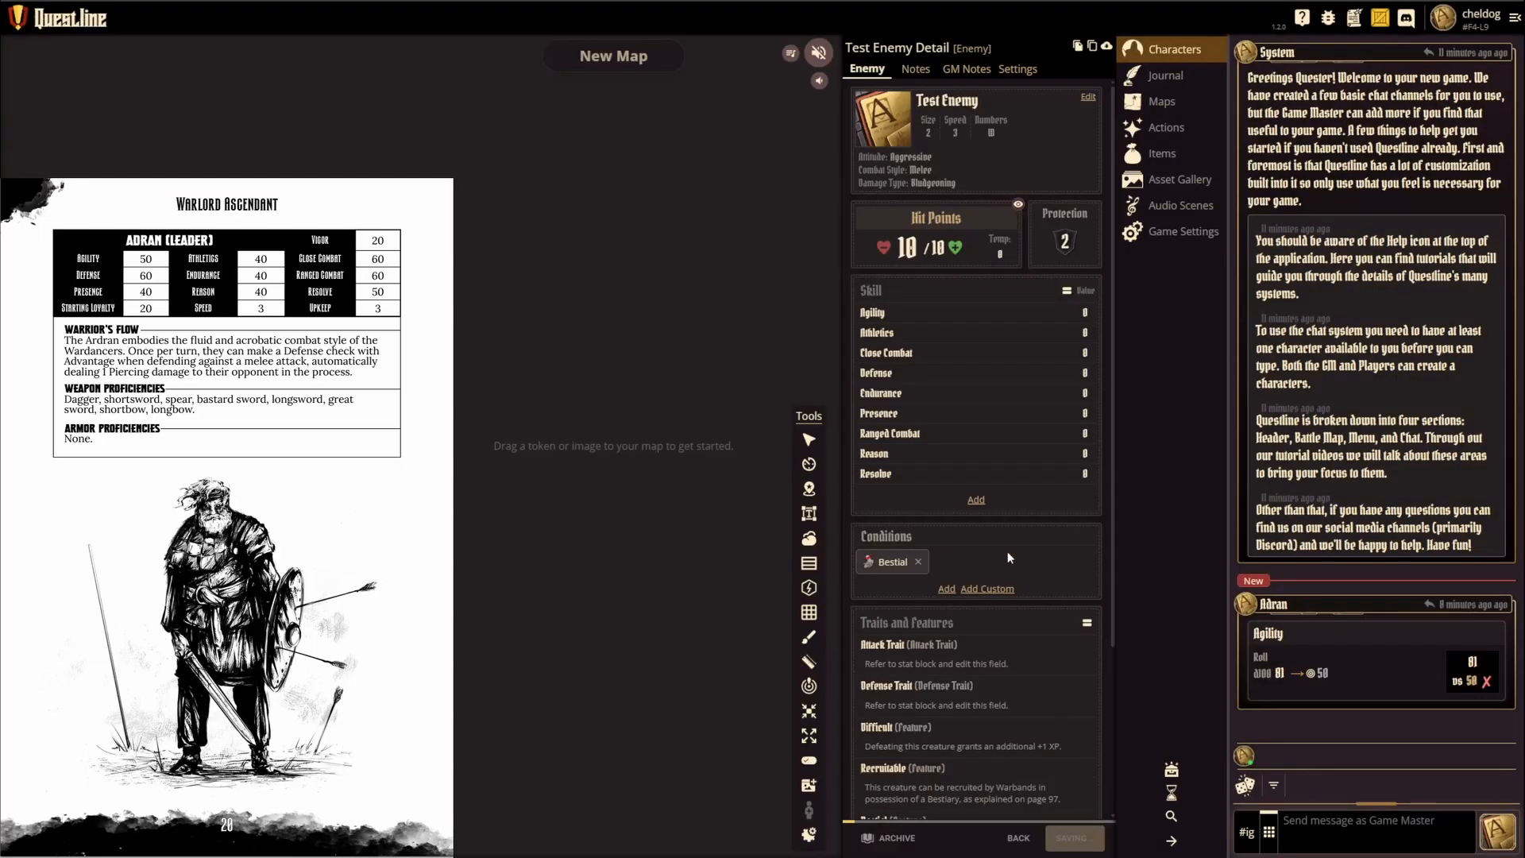
Step: Rename the enemy's Other (READ ME!) feature as Random Trait
{"action": "scroll", "coordinate": [1008, 556], "scroll_direction": "down", "scroll_amount": 3}
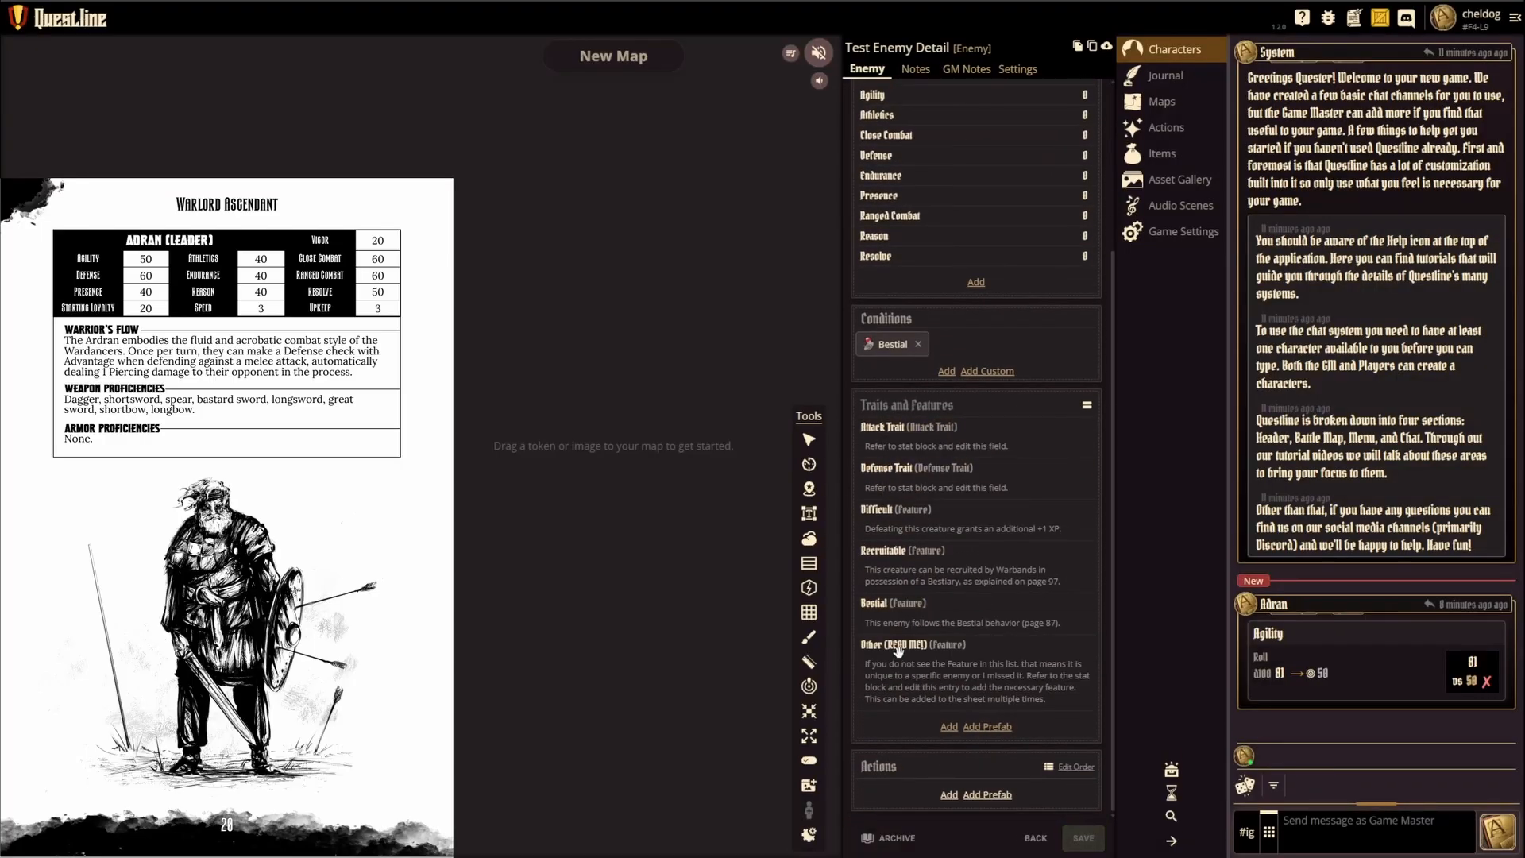
{"action": "left_click", "coordinate": [899, 646]}
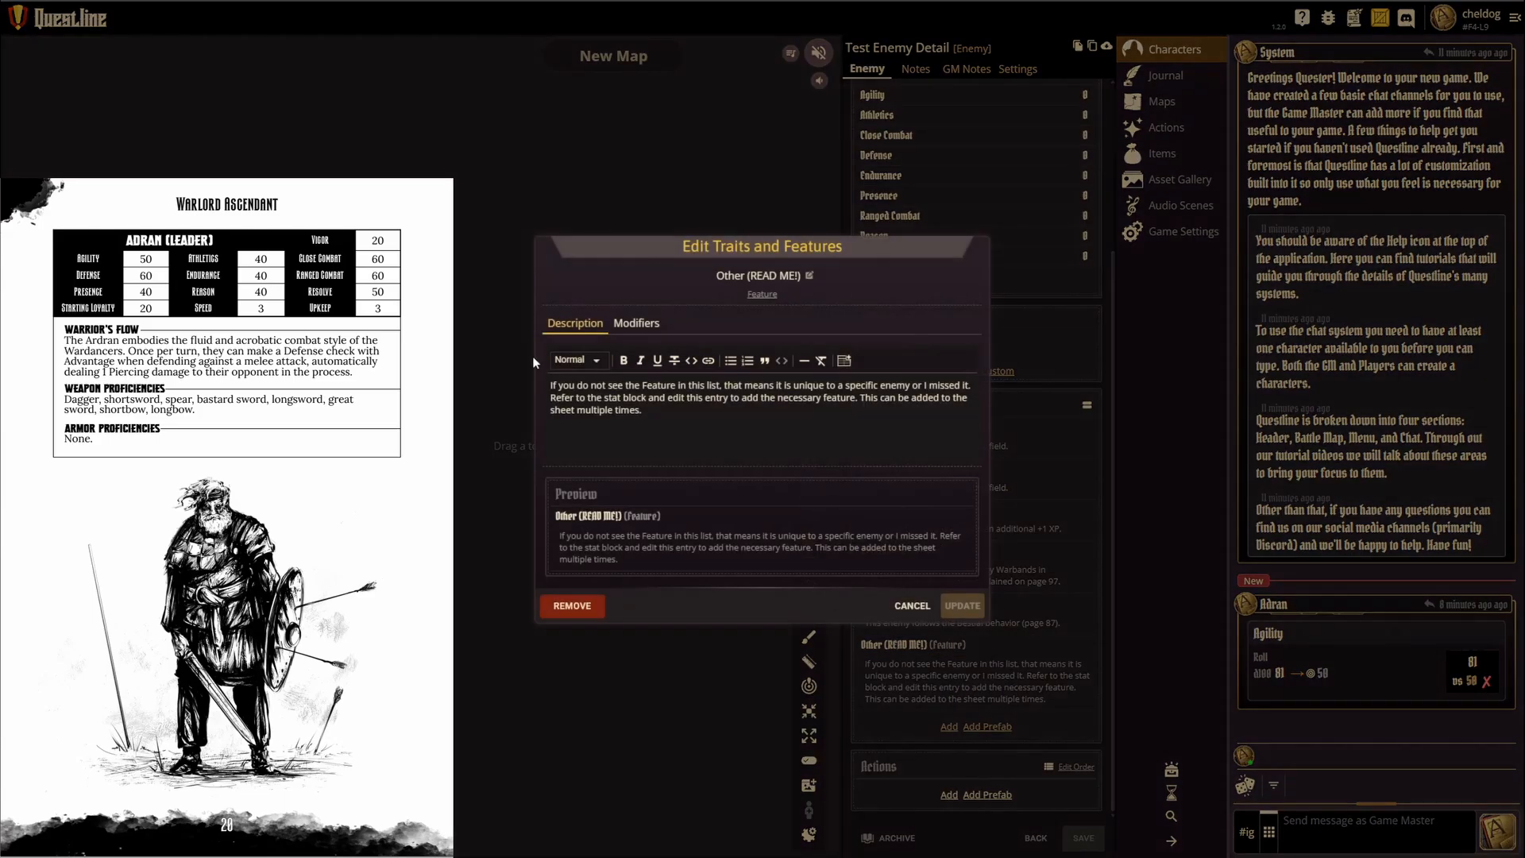
{"action": "left_click", "coordinate": [759, 276]}
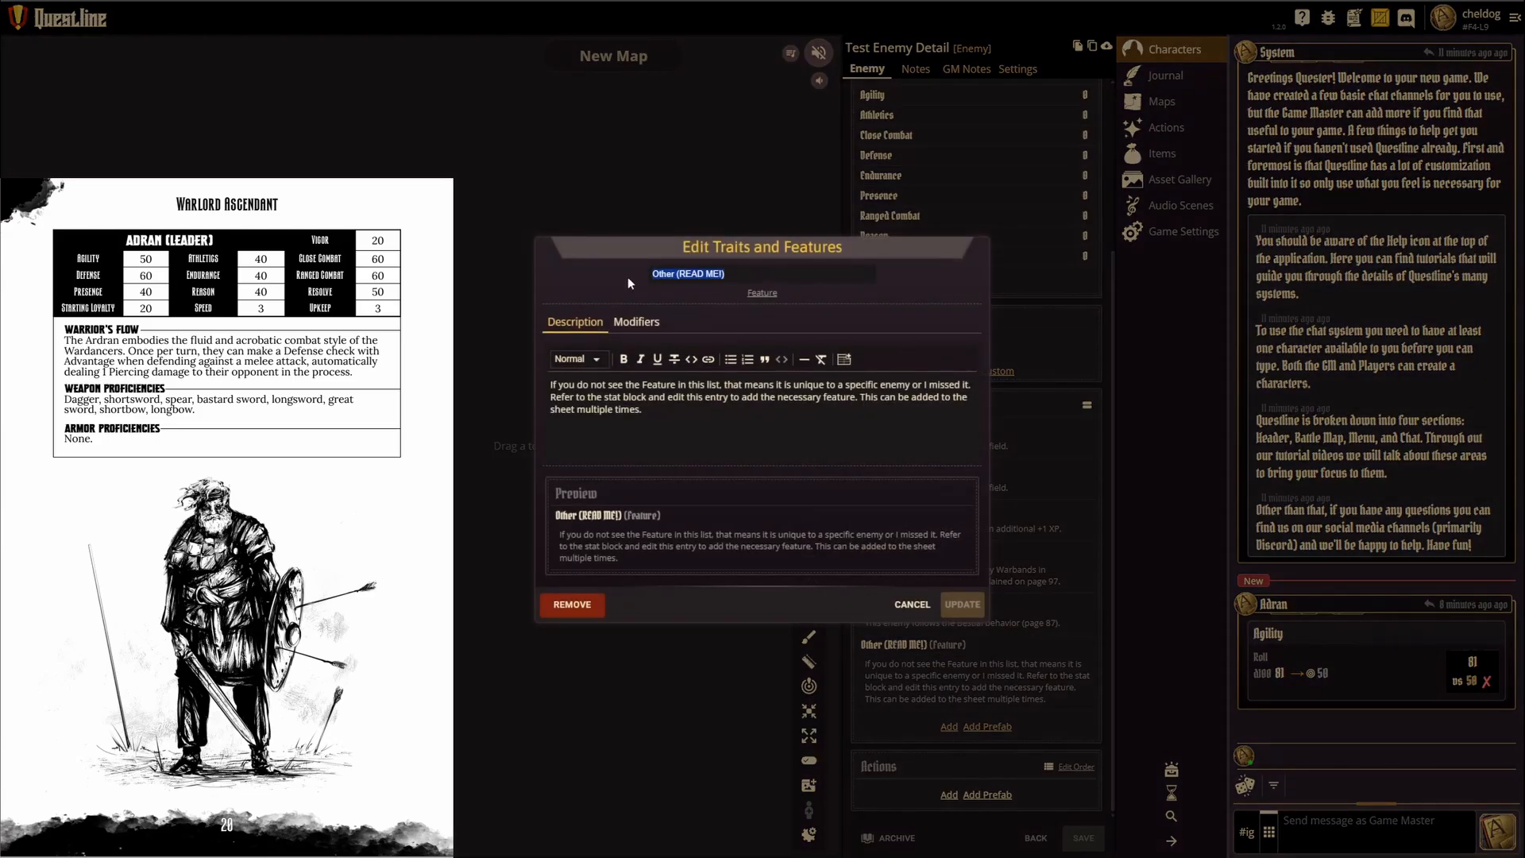
{"action": "type", "text": "Random Trait"}
{"action": "left_click", "coordinate": [762, 294]}
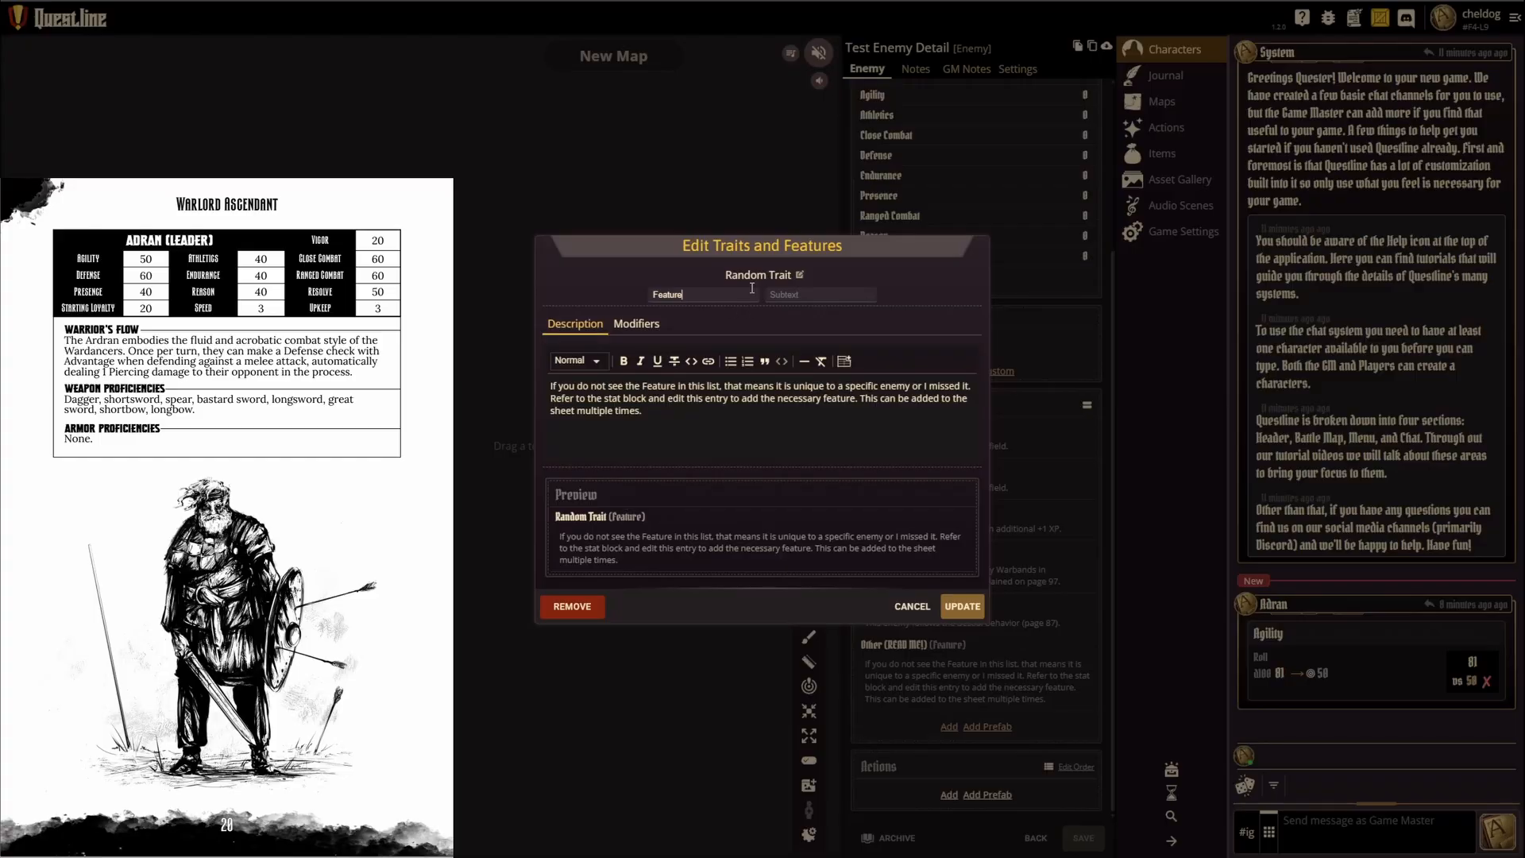
{"action": "left_click", "coordinate": [783, 423]}
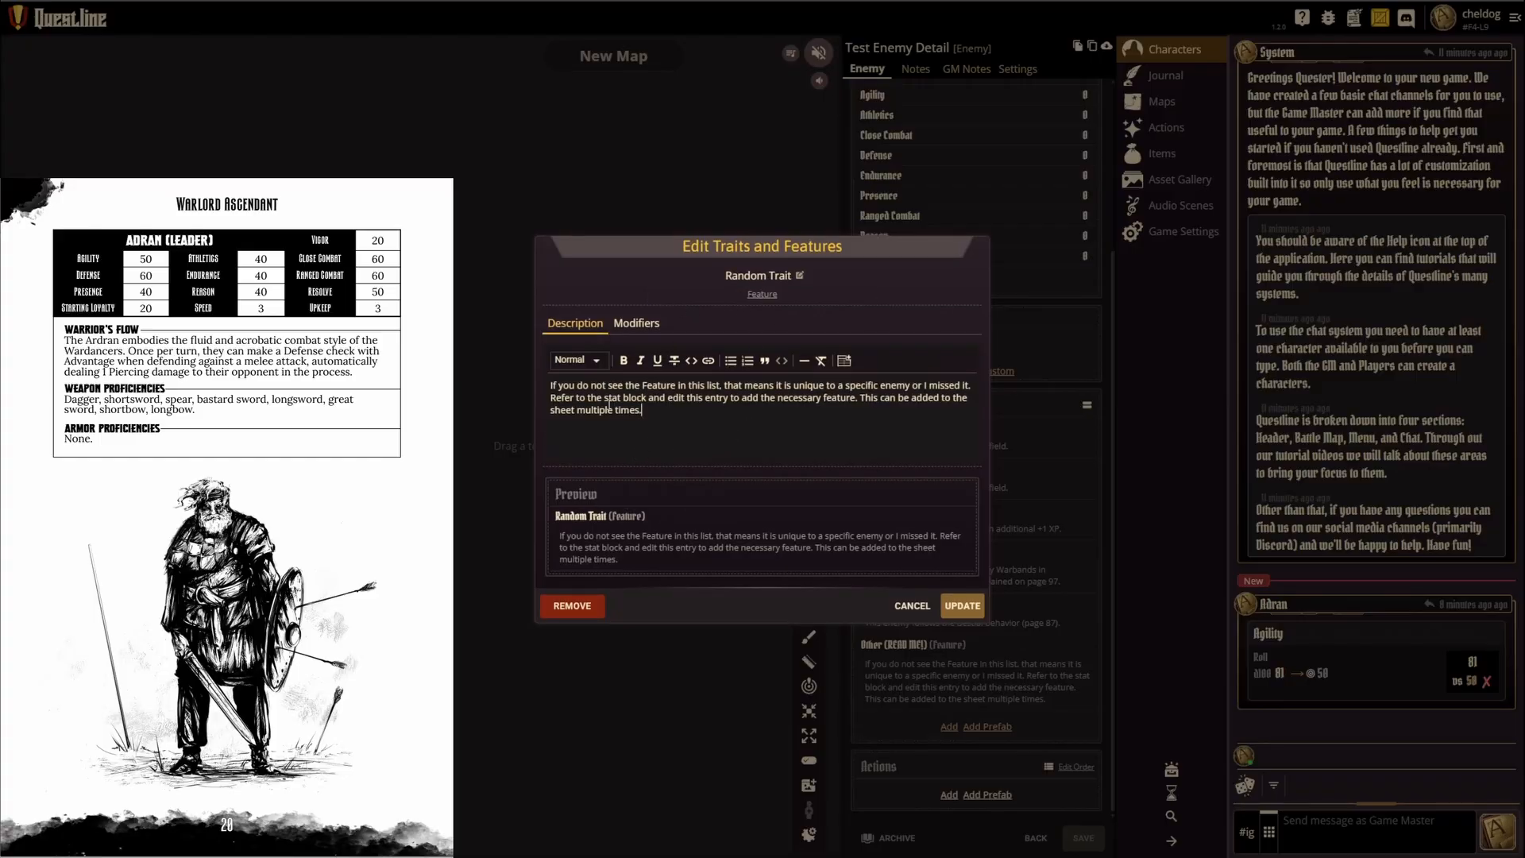
Step: Replace the Random Trait's description with "Type something here" and update the feature
{"action": "left_click_drag", "start_coordinate": [672, 420], "coordinate": [542, 386]}
{"action": "key", "text": "BackSpace"}
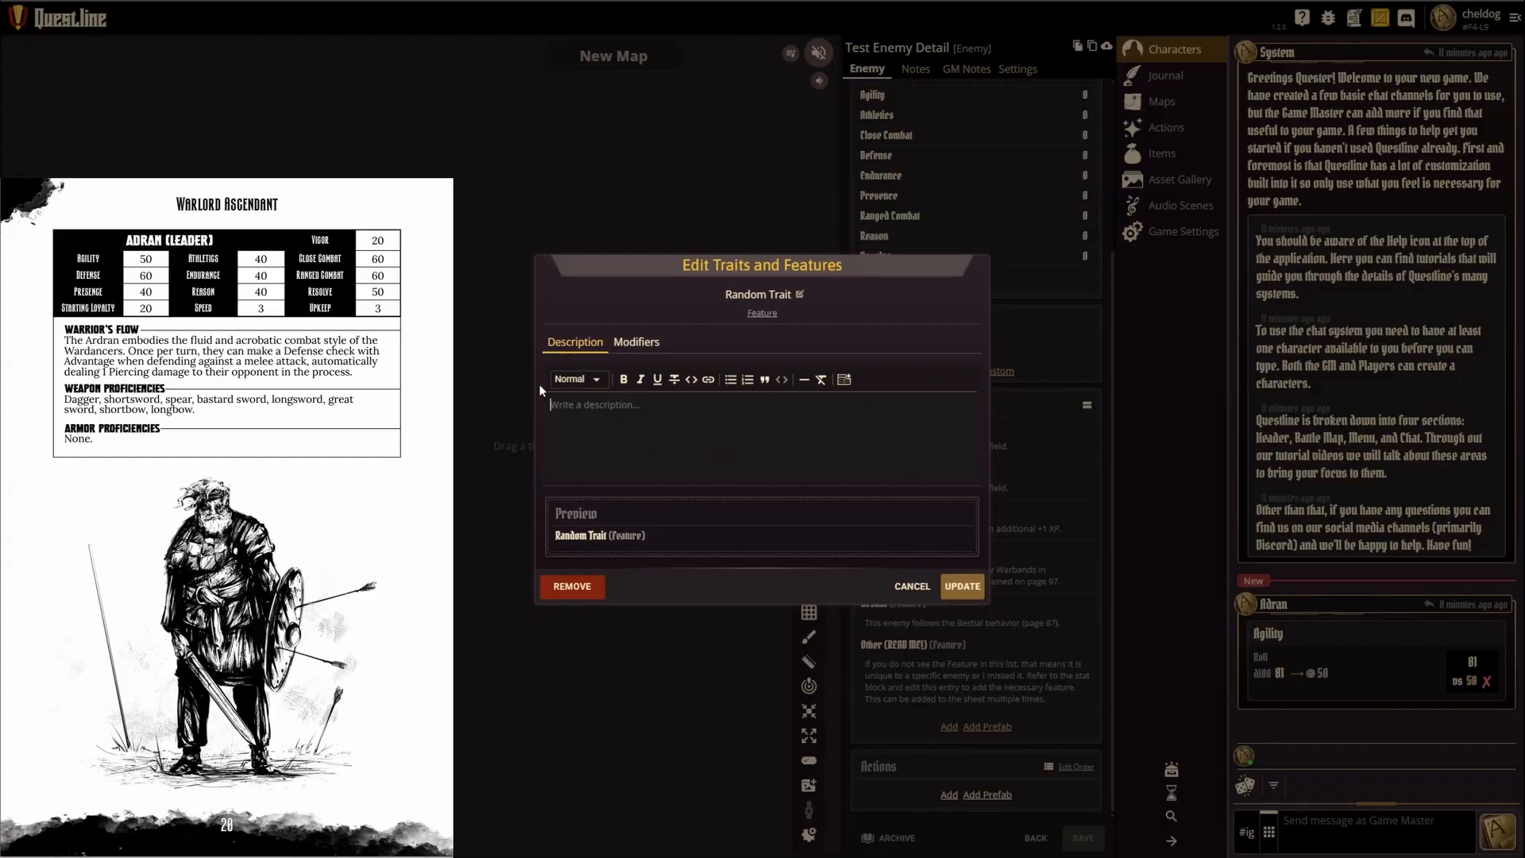
{"action": "type", "text": "Tyep"}
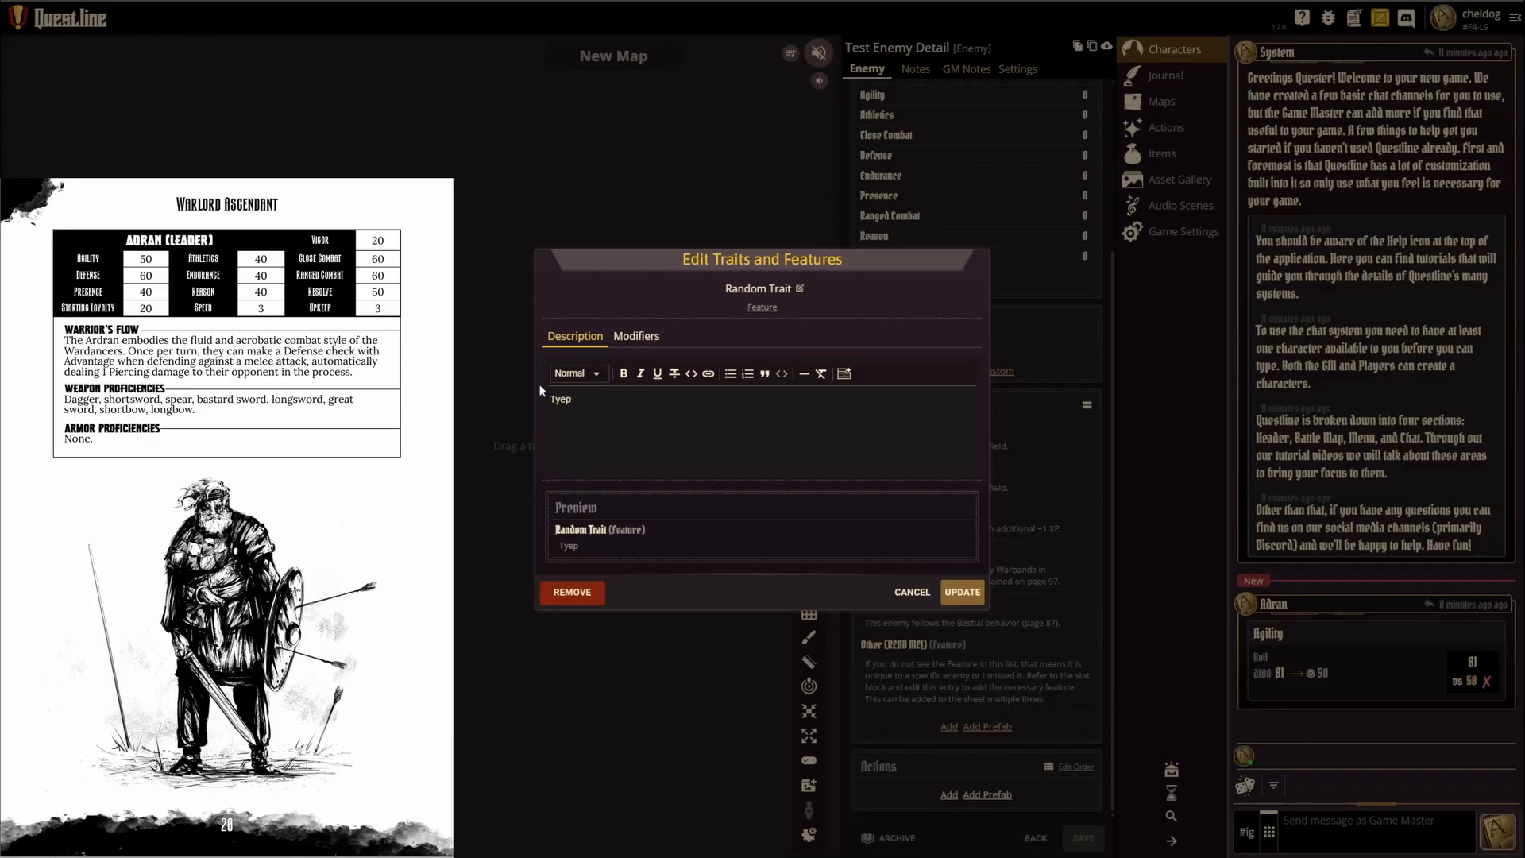
{"action": "key", "text": "BackSpace"}
{"action": "key", "text": "BackSpace"}
{"action": "type", "text": "pe something here"}
{"action": "left_click", "coordinate": [963, 592]}
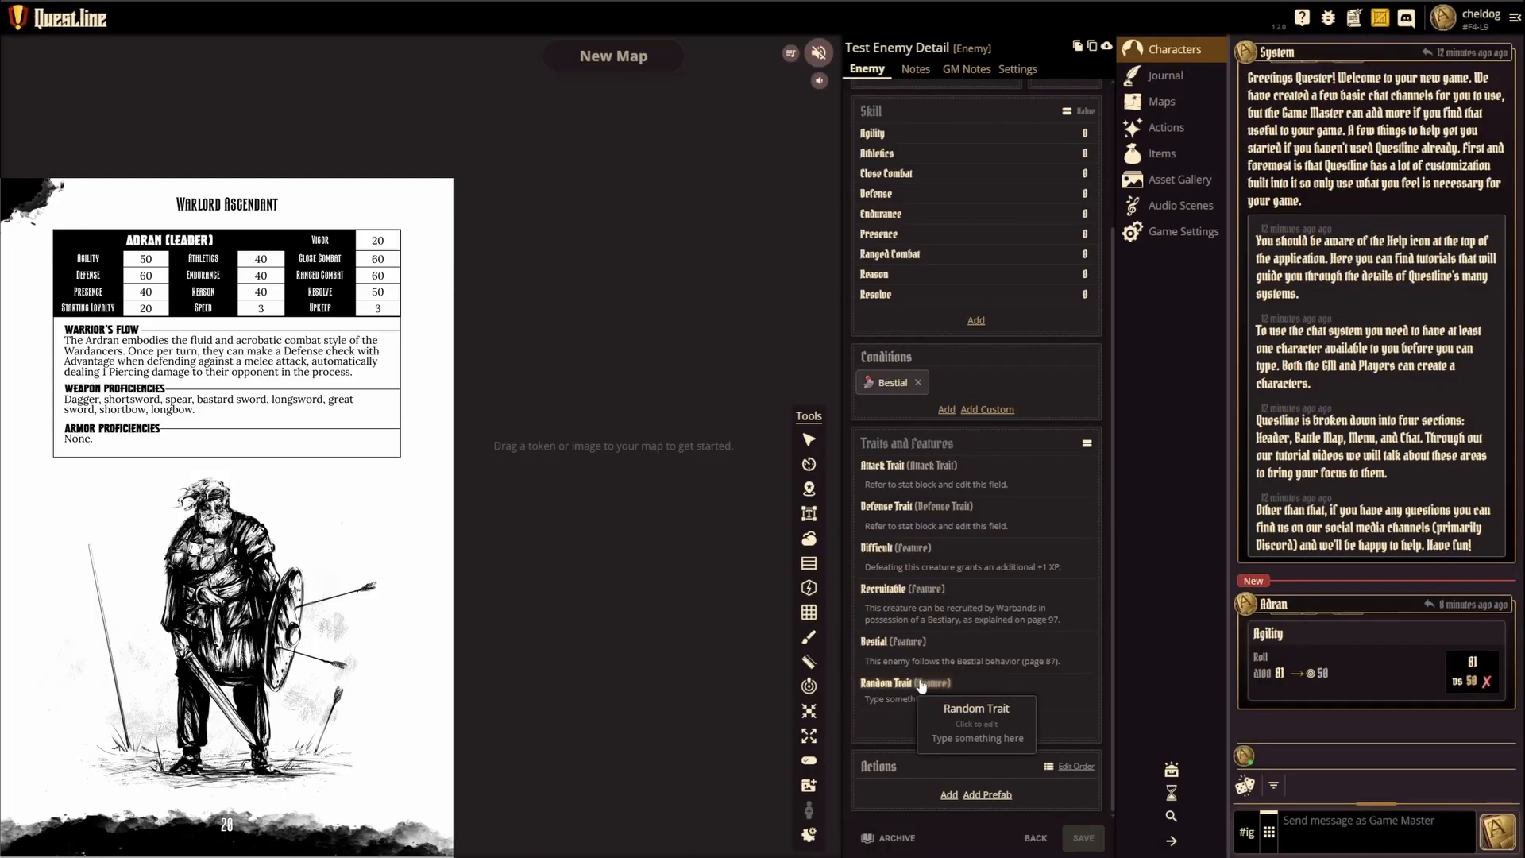
Step: Add two more Other (READ ME!) prefab features to the enemy's Traits and Features
{"action": "left_click", "coordinate": [988, 726]}
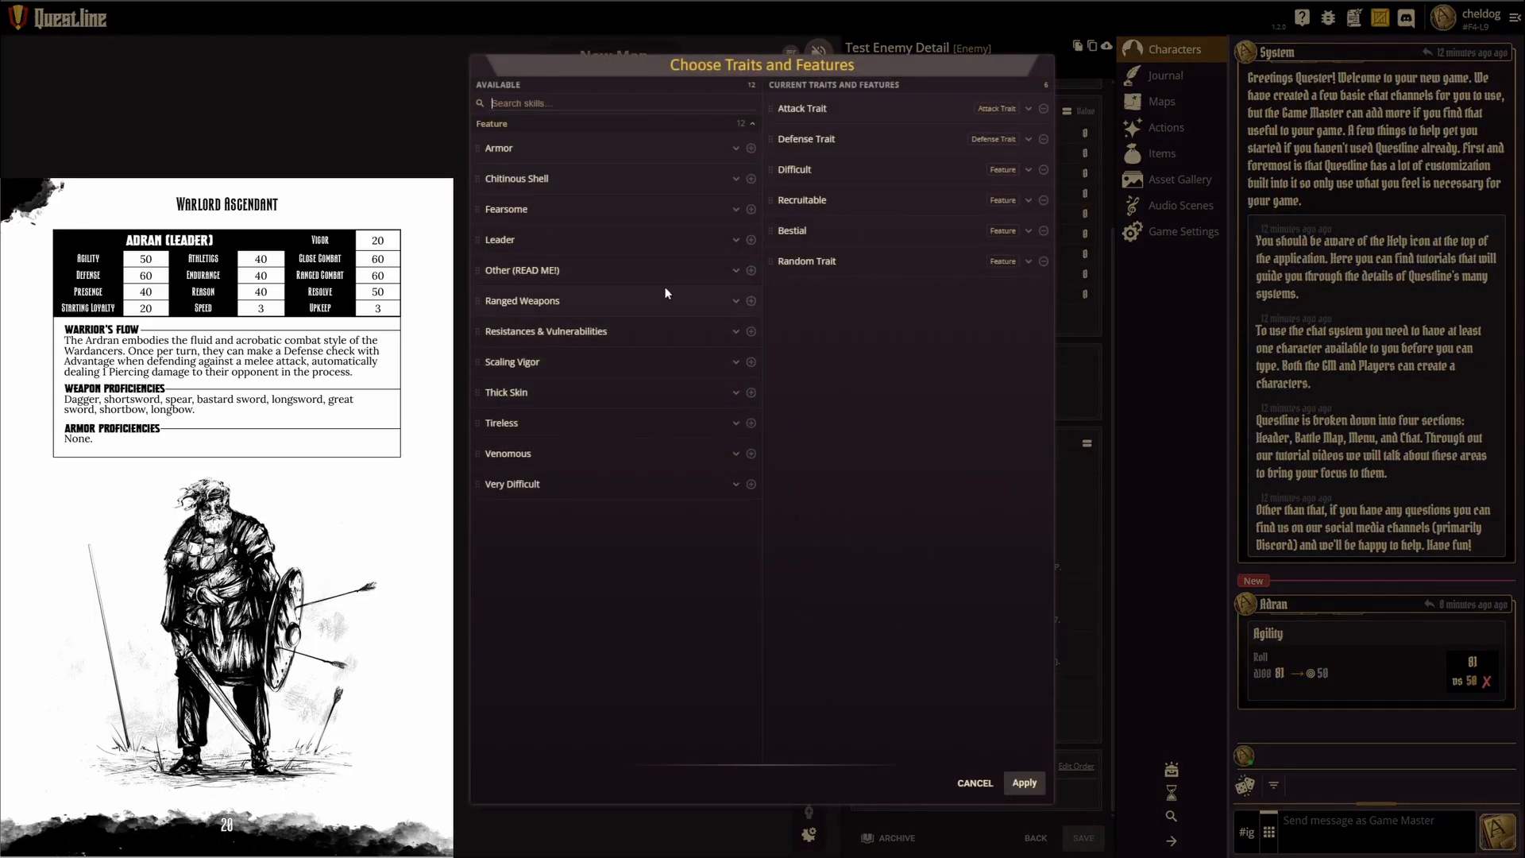
{"action": "left_click", "coordinate": [751, 270]}
{"action": "left_click", "coordinate": [751, 270]}
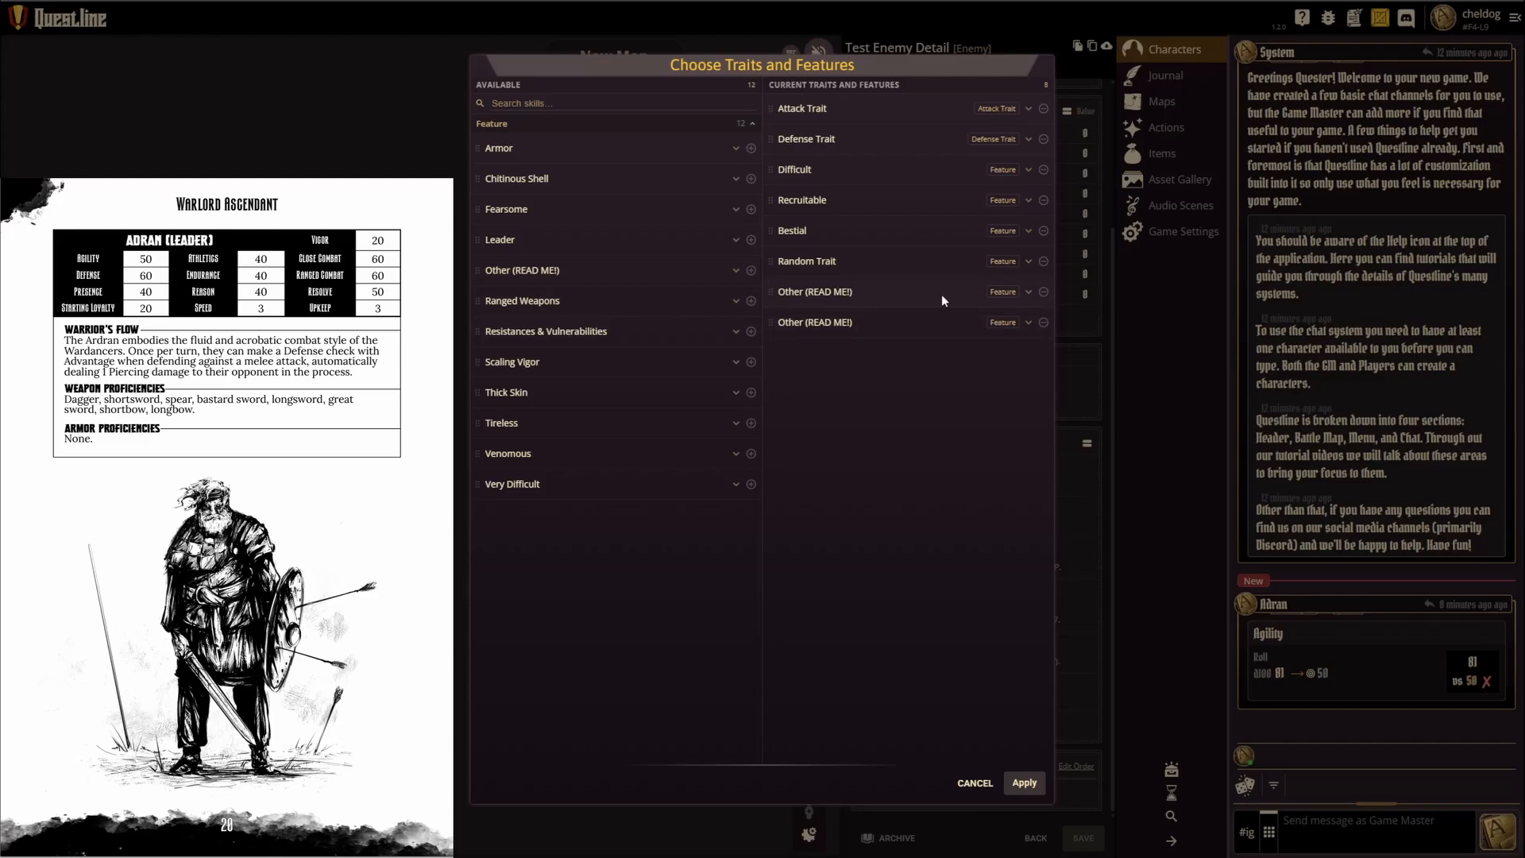
{"action": "left_click", "coordinate": [1024, 783]}
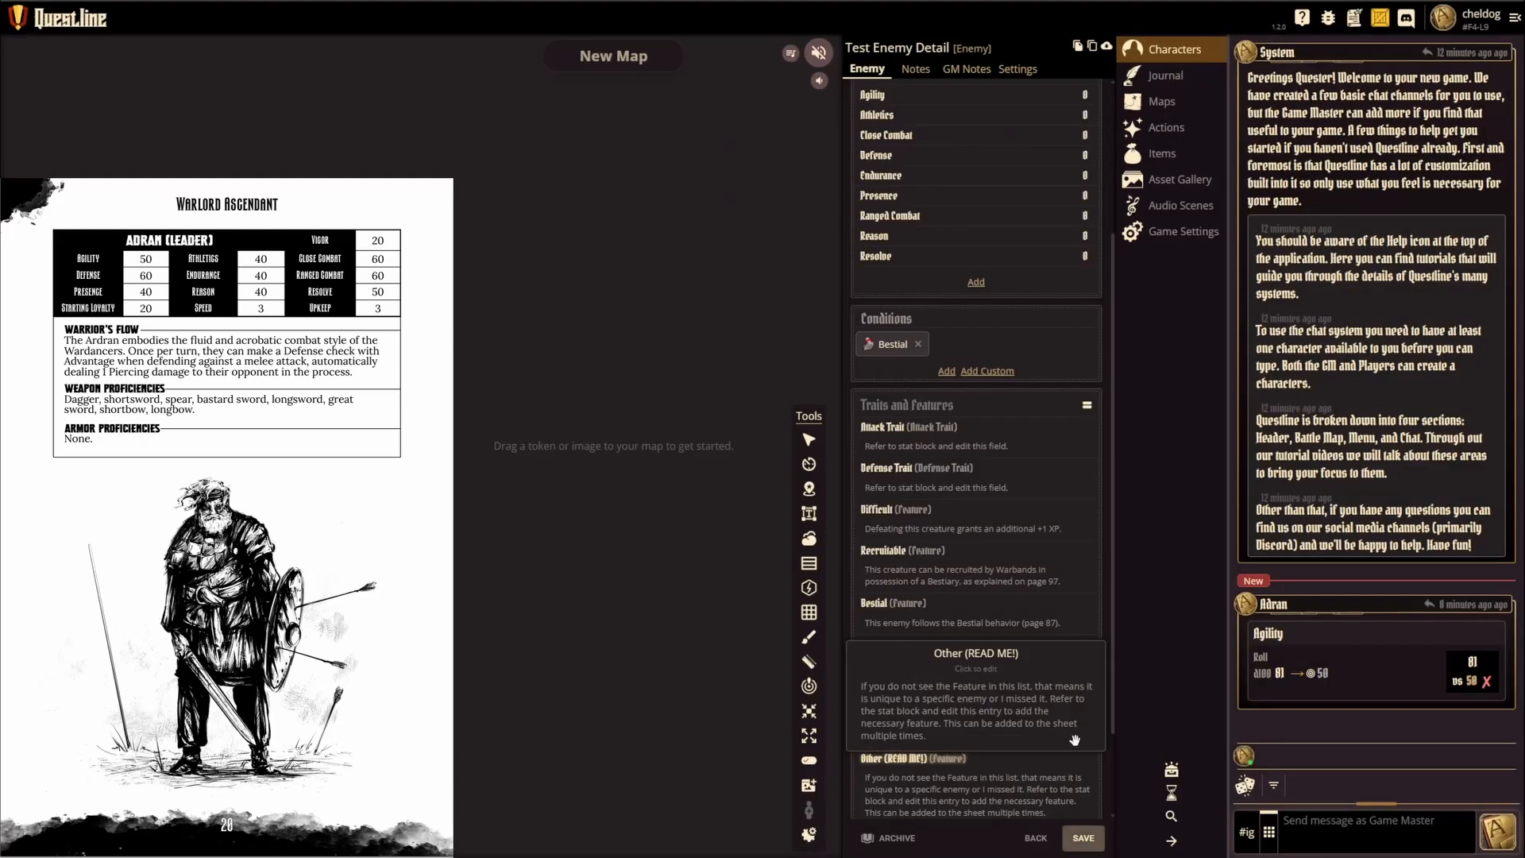
Step: Examine the Attack Trait's editable description and the prefab actions available for the enemy, and return to the character list
{"action": "left_click", "coordinate": [881, 425]}
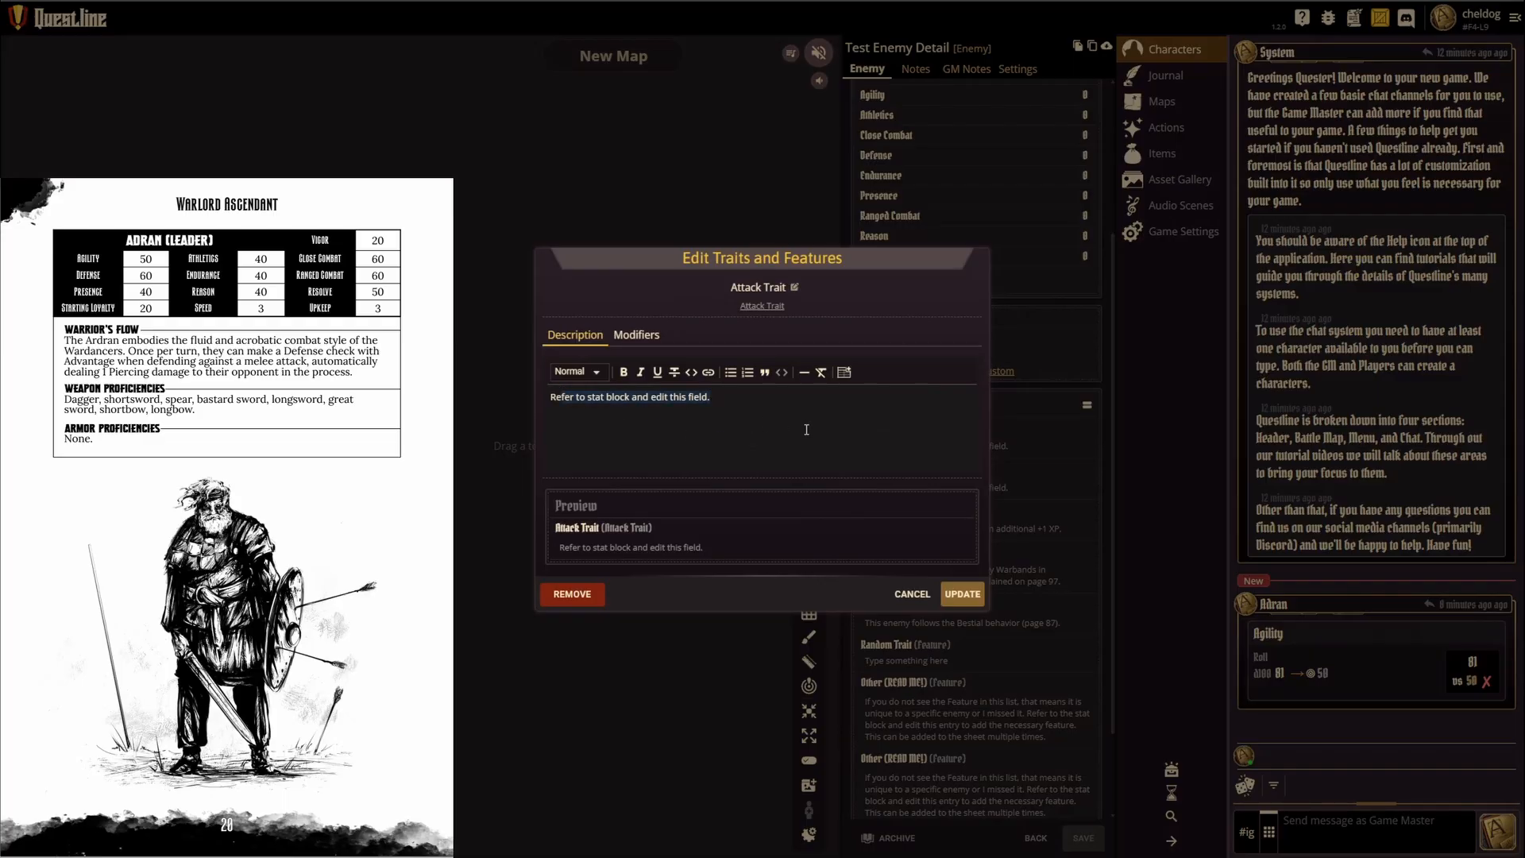
{"action": "left_click", "coordinate": [913, 593]}
{"action": "scroll", "coordinate": [999, 632], "scroll_direction": "down", "scroll_amount": 3}
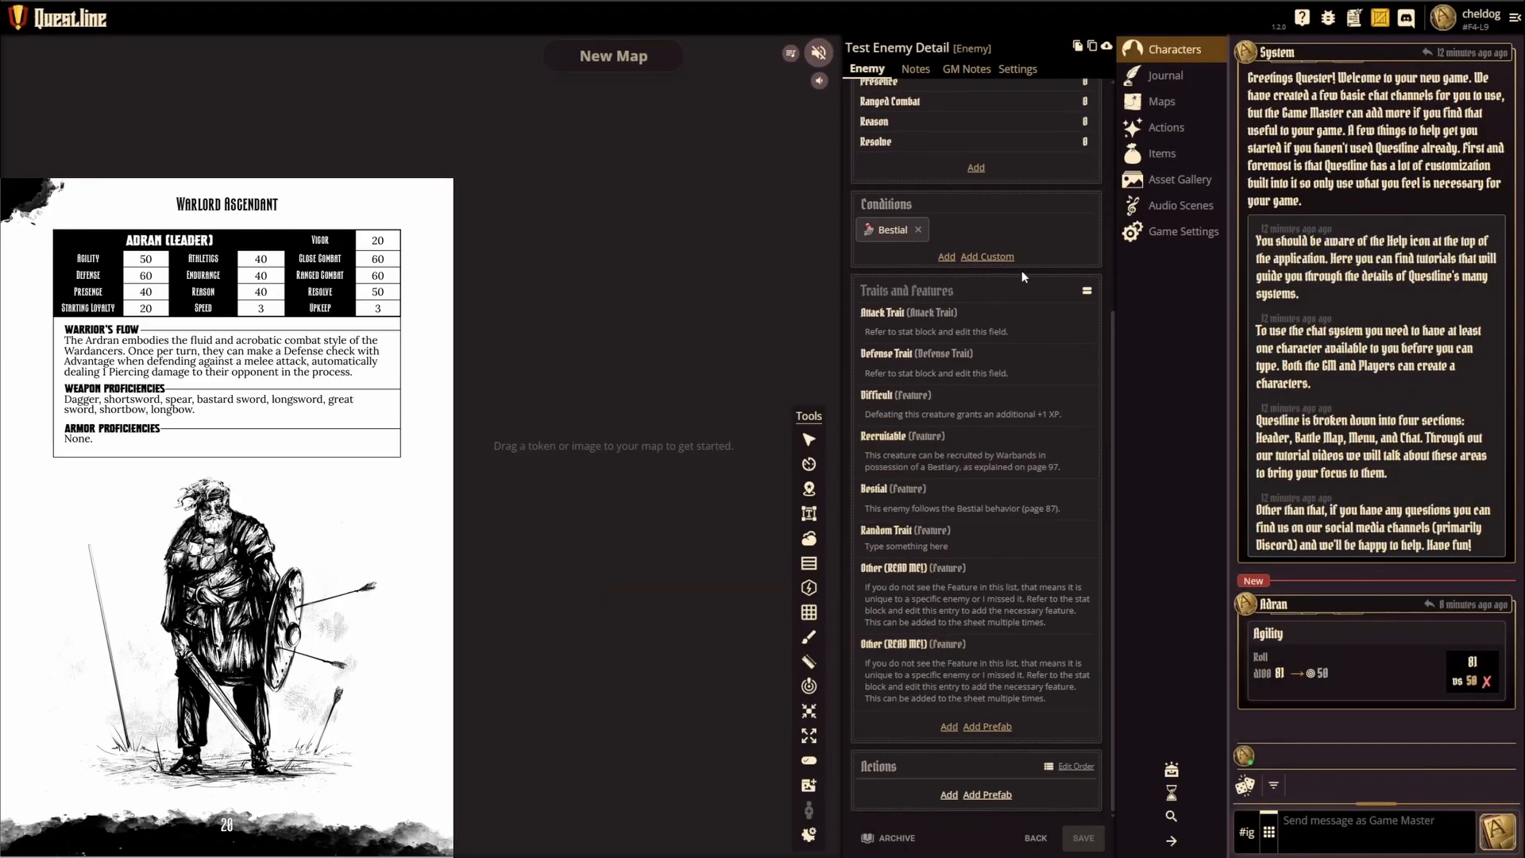
{"action": "left_click", "coordinate": [983, 797]}
{"action": "left_click", "coordinate": [973, 784]}
{"action": "scroll", "coordinate": [986, 534], "scroll_direction": "up", "scroll_amount": 5}
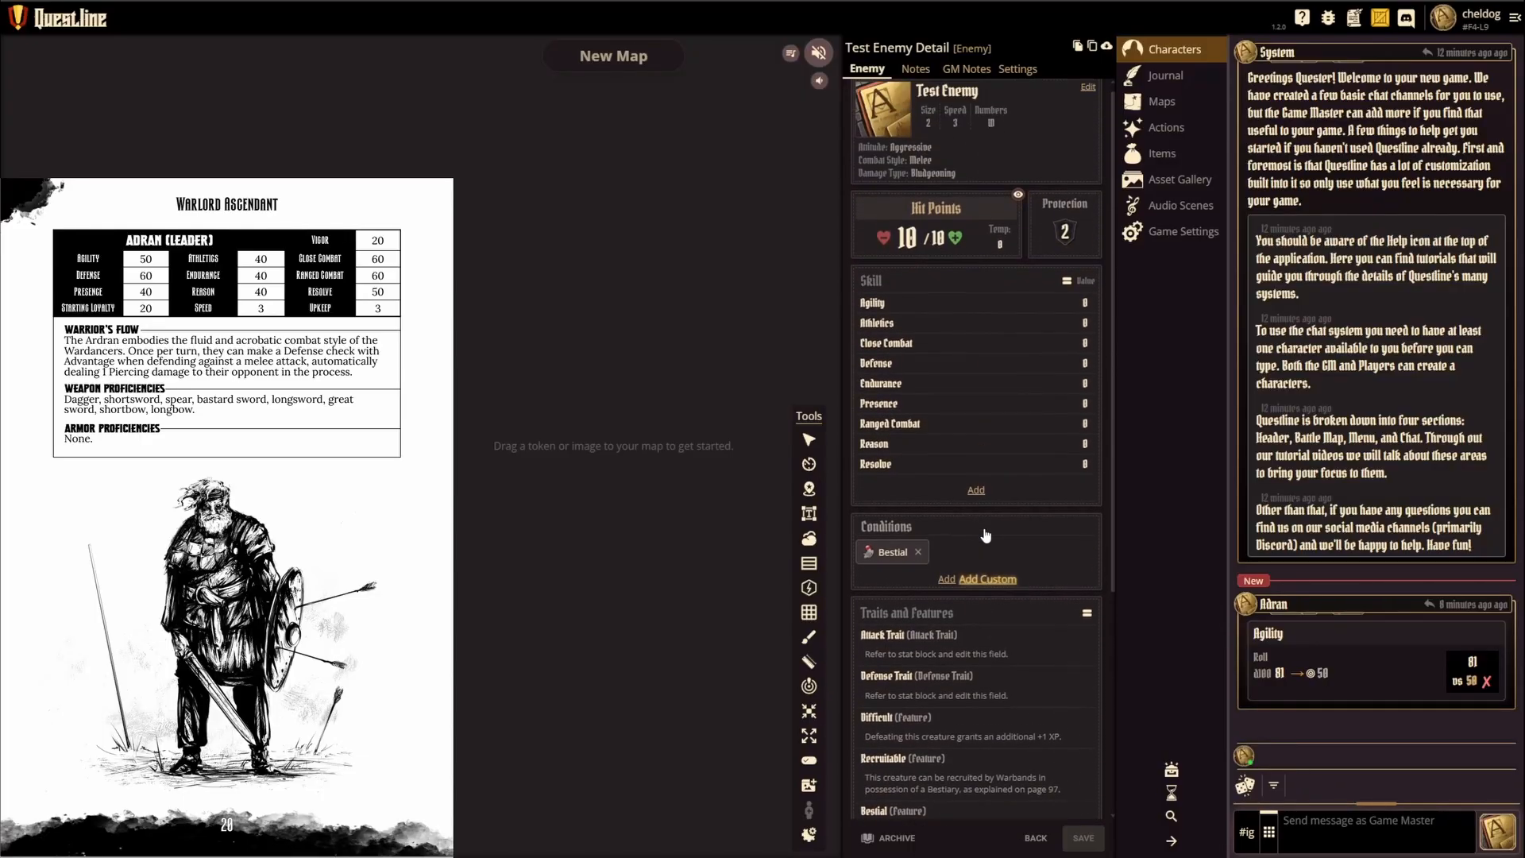
{"action": "left_click", "coordinate": [1036, 839]}
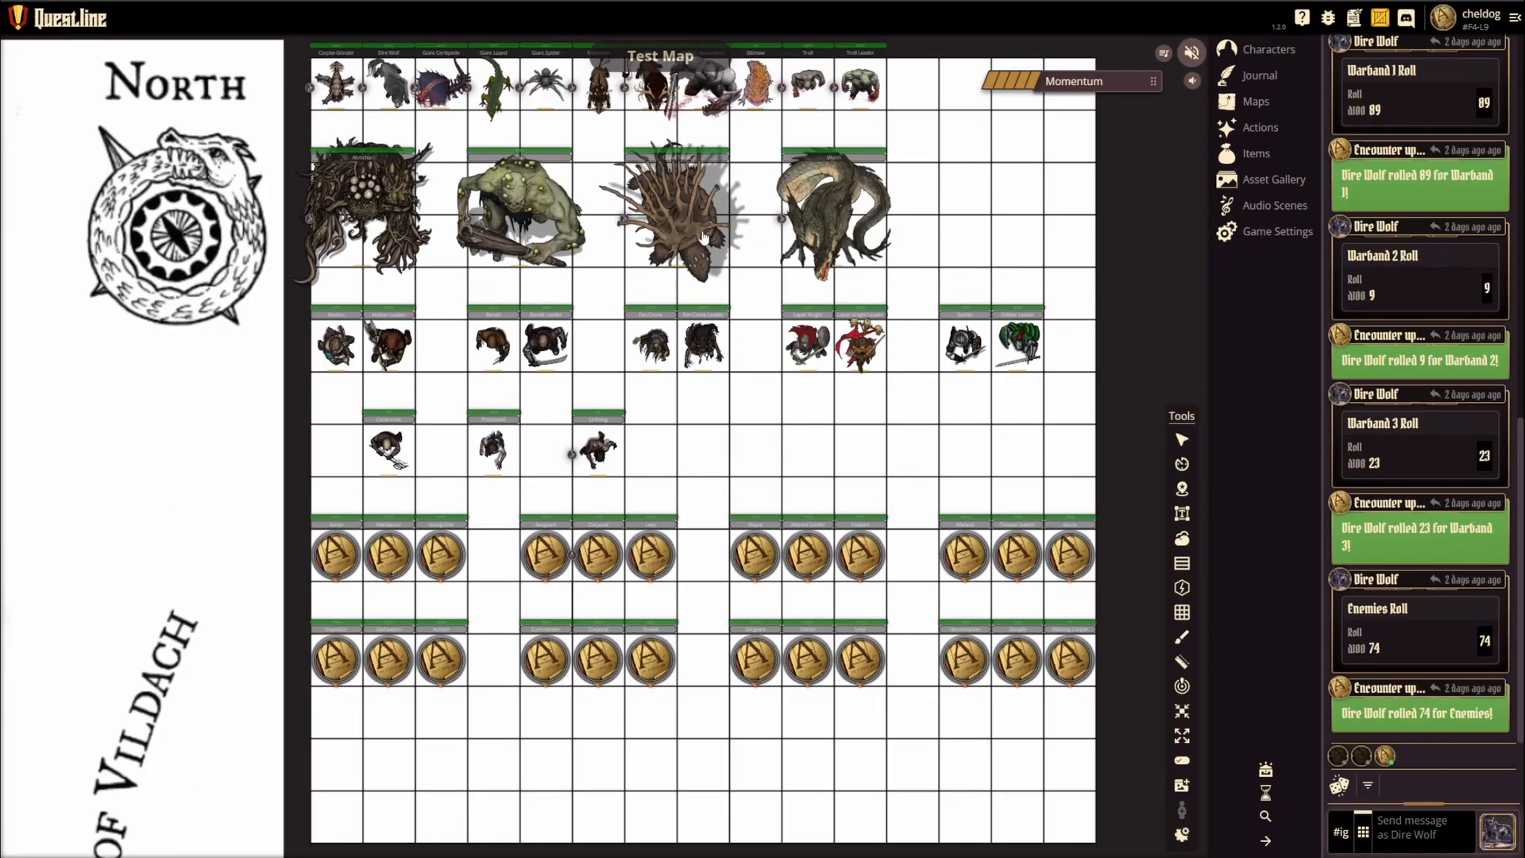
Step: Review the Monsters and Warbands subgroups under Enemies in the character list
{"action": "left_click", "coordinate": [1263, 54]}
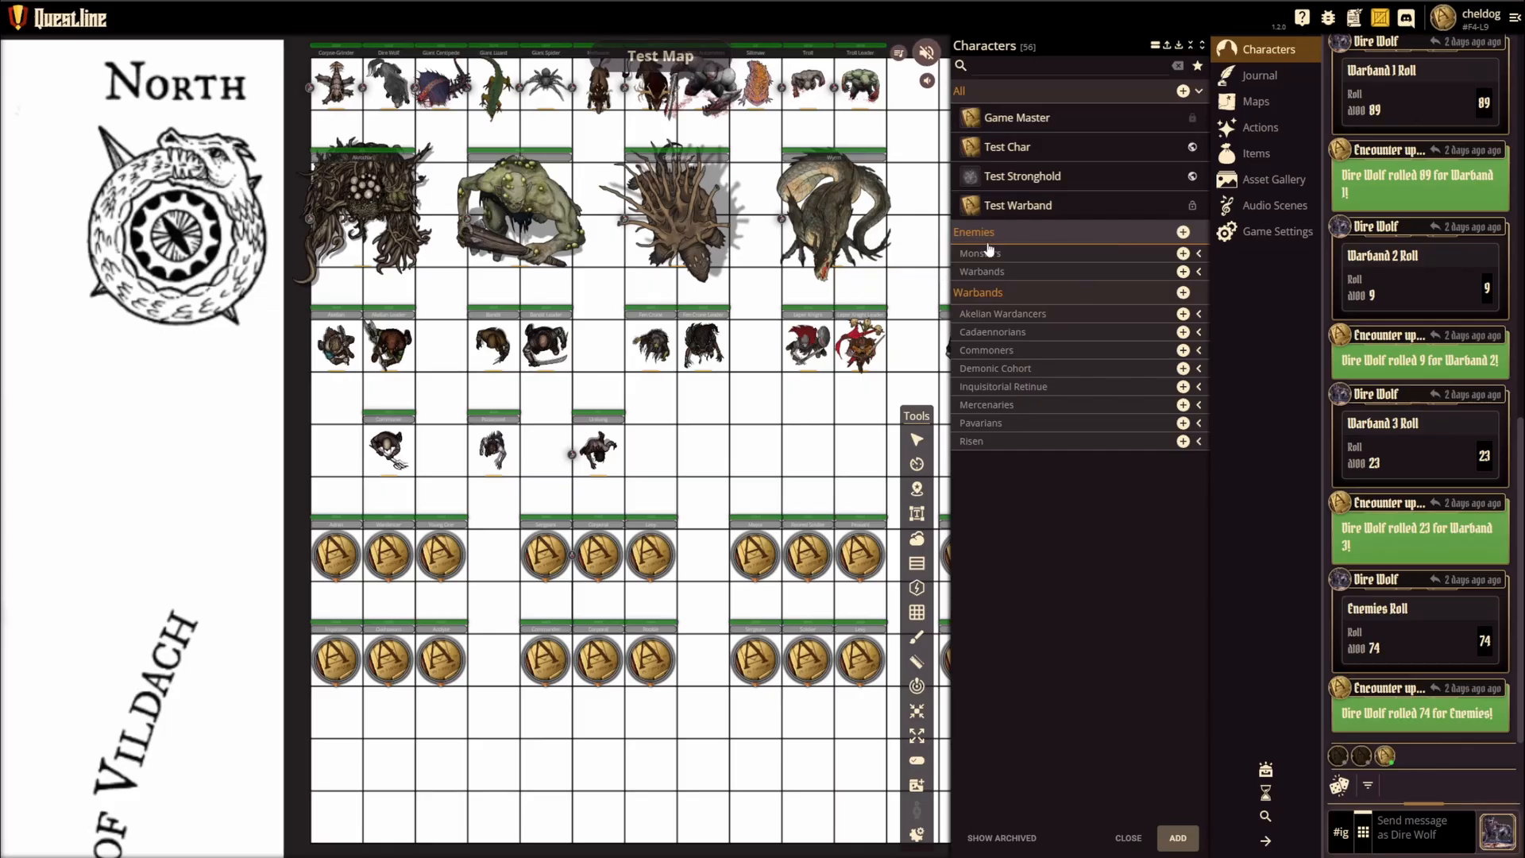
{"action": "left_click", "coordinate": [1197, 254]}
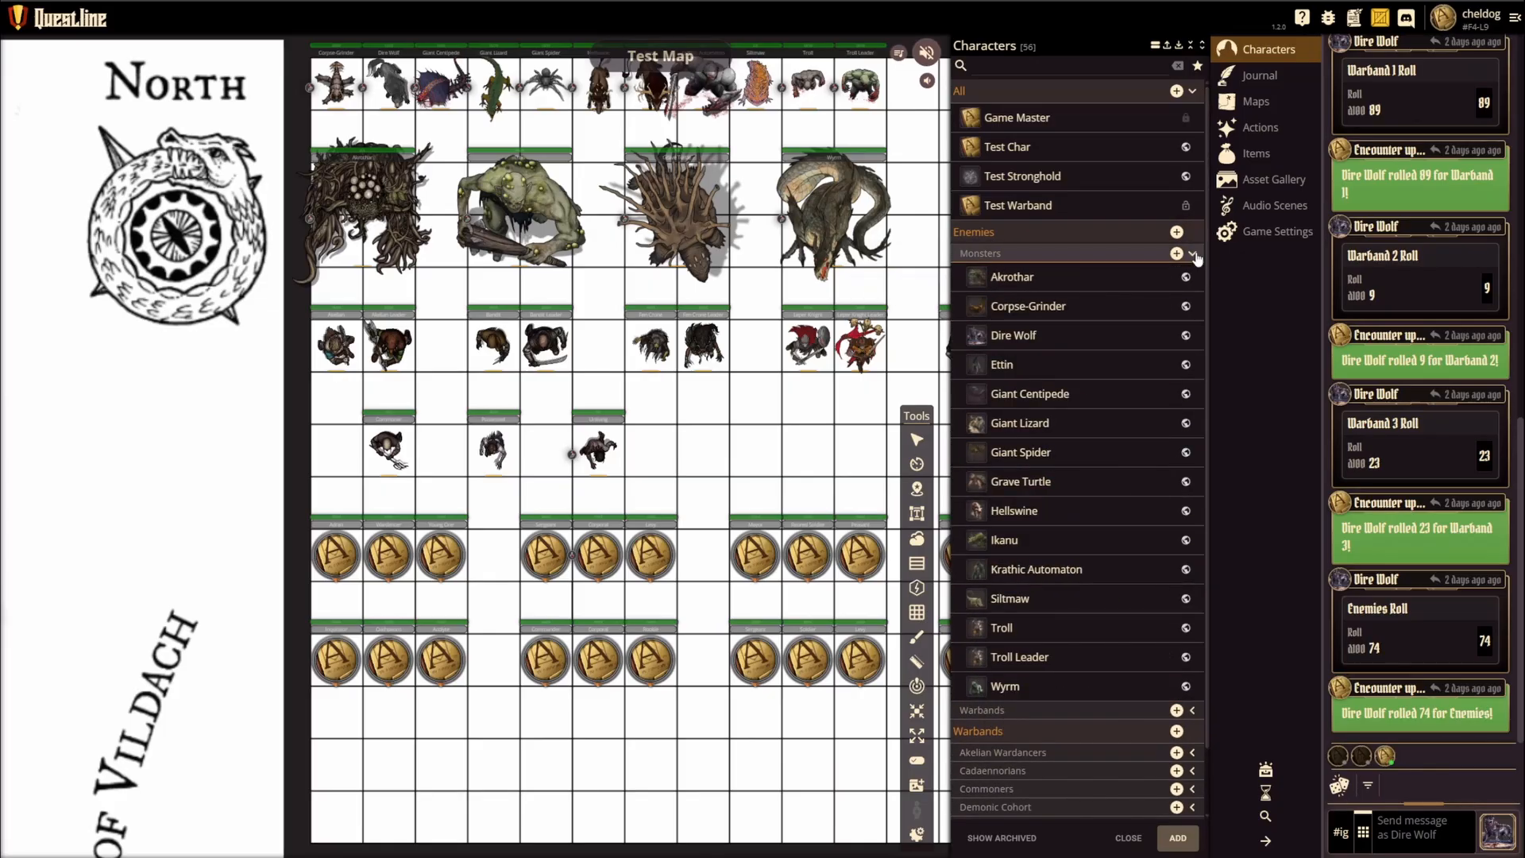
{"action": "left_click", "coordinate": [1076, 253]}
{"action": "left_click", "coordinate": [1128, 271]}
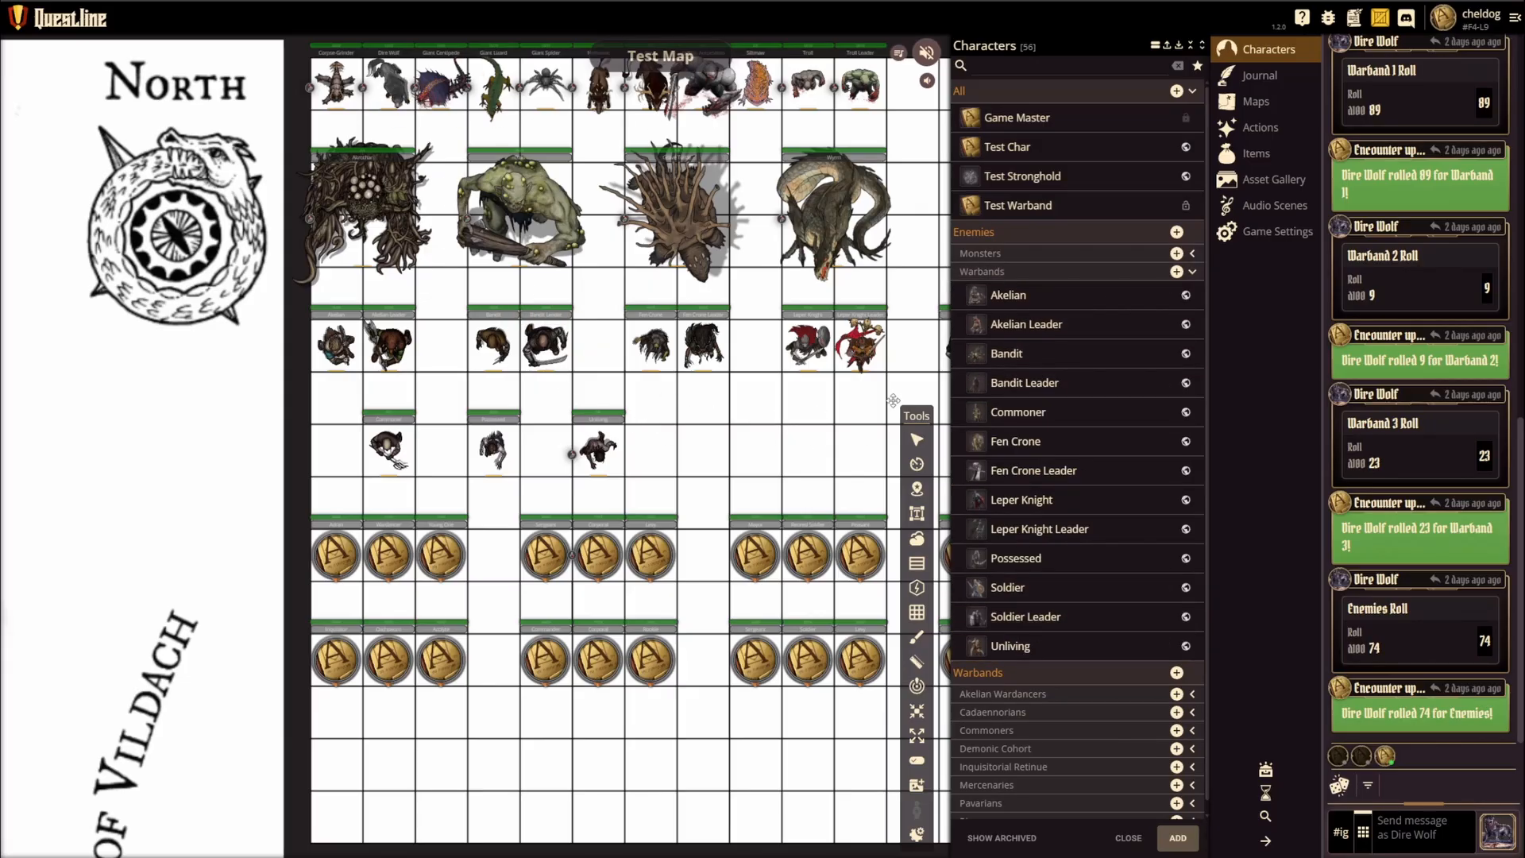
{"action": "left_click", "coordinate": [1193, 271]}
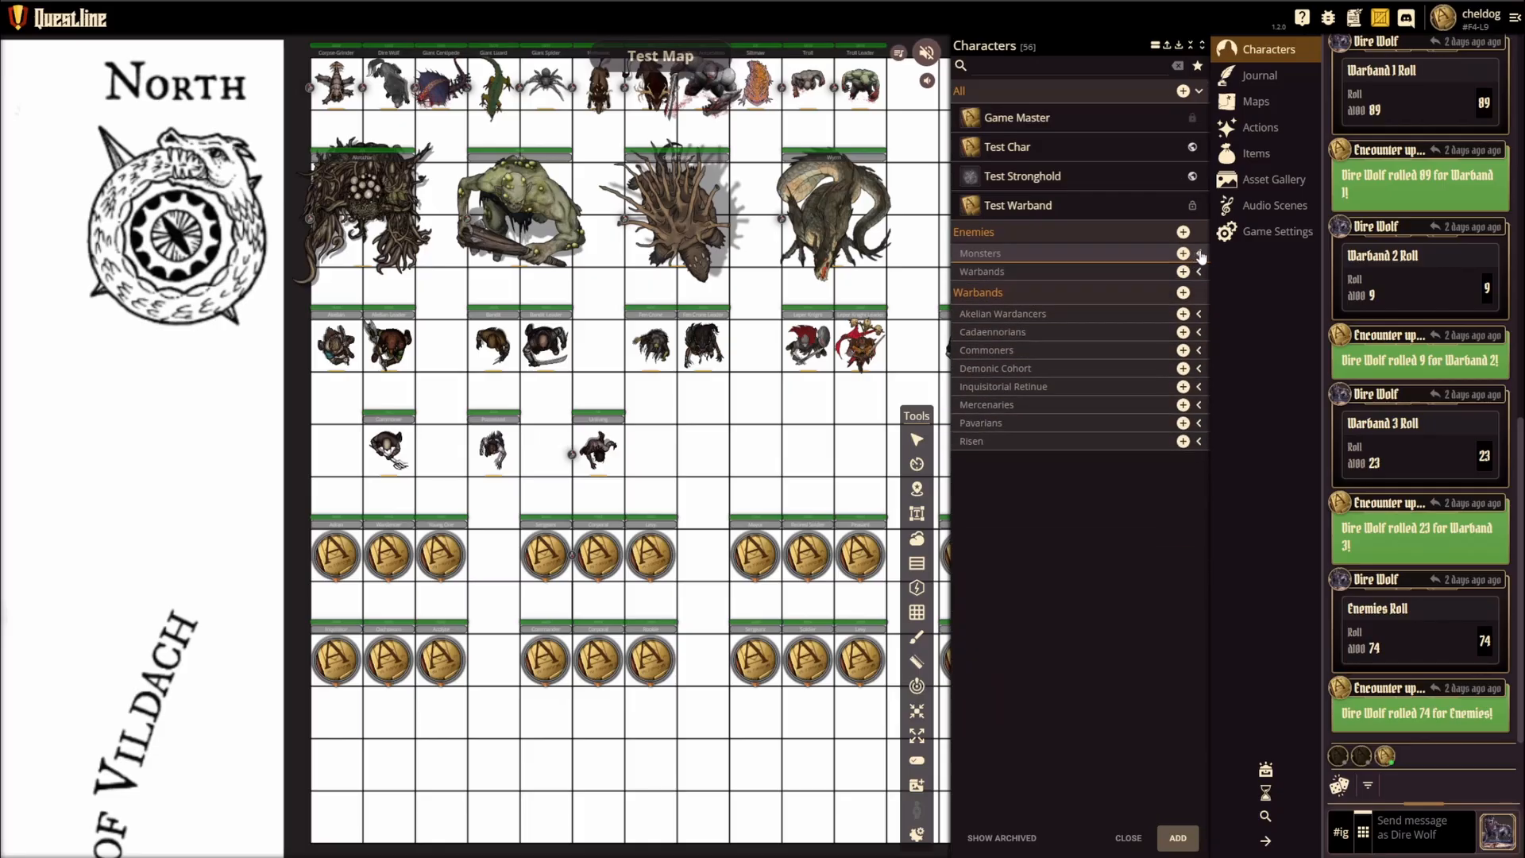
Step: Open the Akrothar monster's character sheet and examine the summary of its token on the map
{"action": "left_click", "coordinate": [1193, 253]}
{"action": "left_click", "coordinate": [1064, 279]}
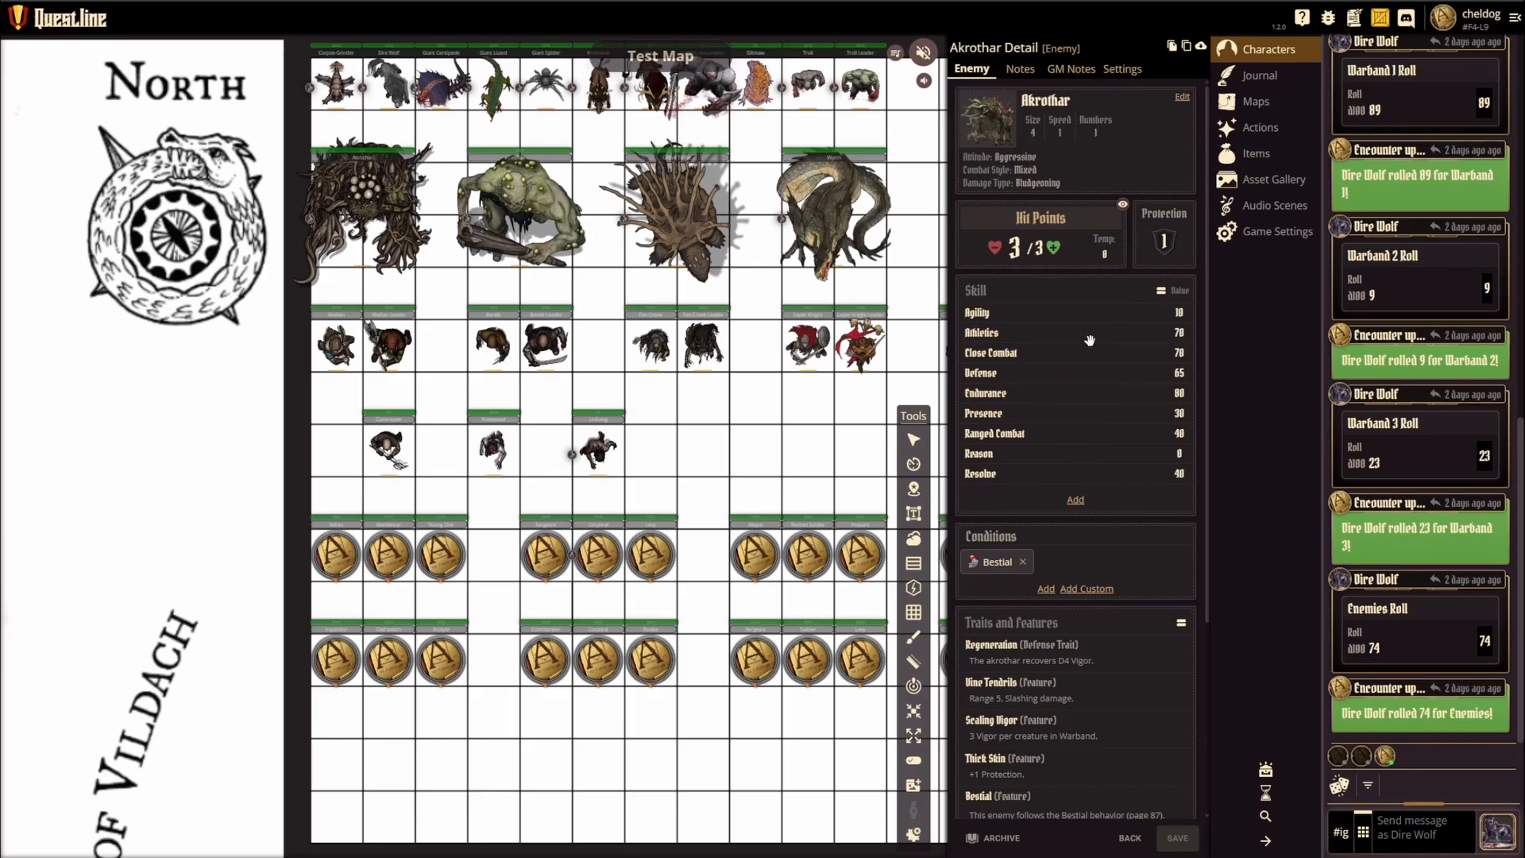
{"action": "left_click", "coordinate": [365, 198]}
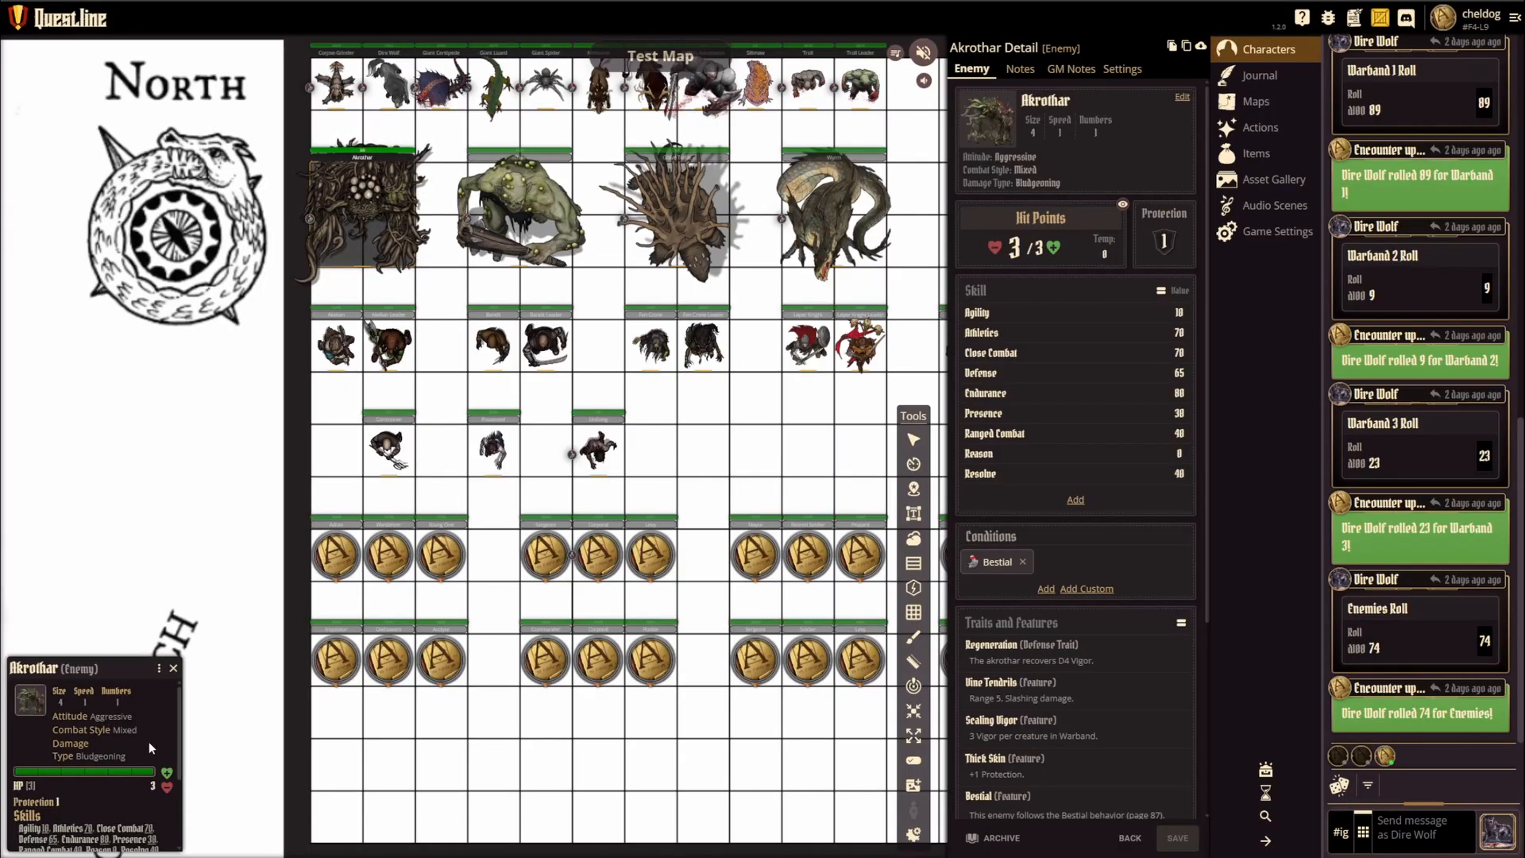
{"action": "scroll", "coordinate": [151, 736], "scroll_direction": "down", "scroll_amount": 3}
{"action": "scroll", "coordinate": [132, 754], "scroll_direction": "up", "scroll_amount": 3}
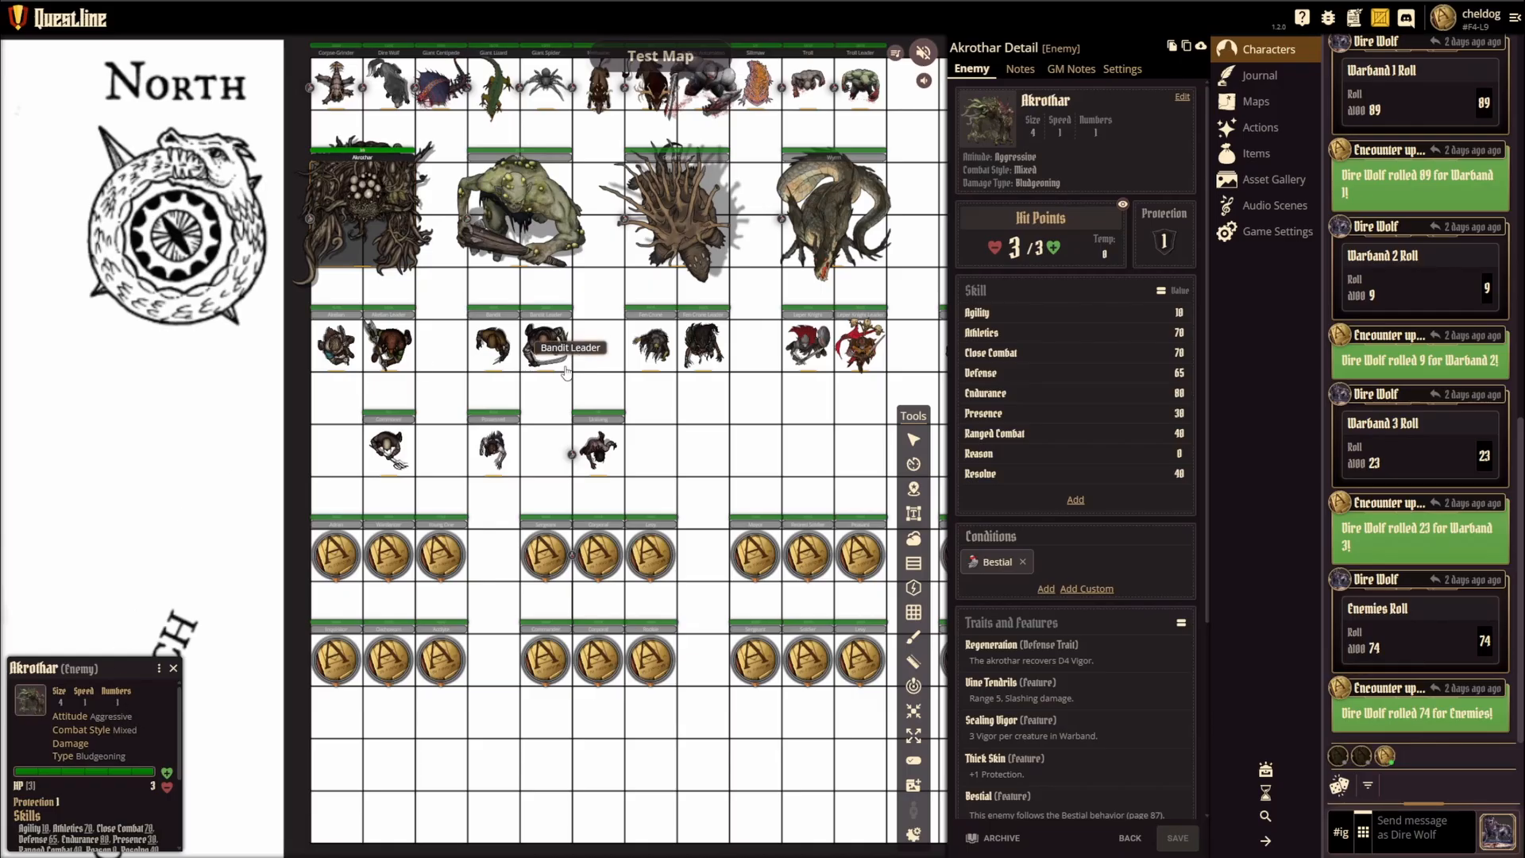
Step: Examine the summaries of the Akelian Leader and Akelian tokens on the map
{"action": "left_click", "coordinate": [388, 344]}
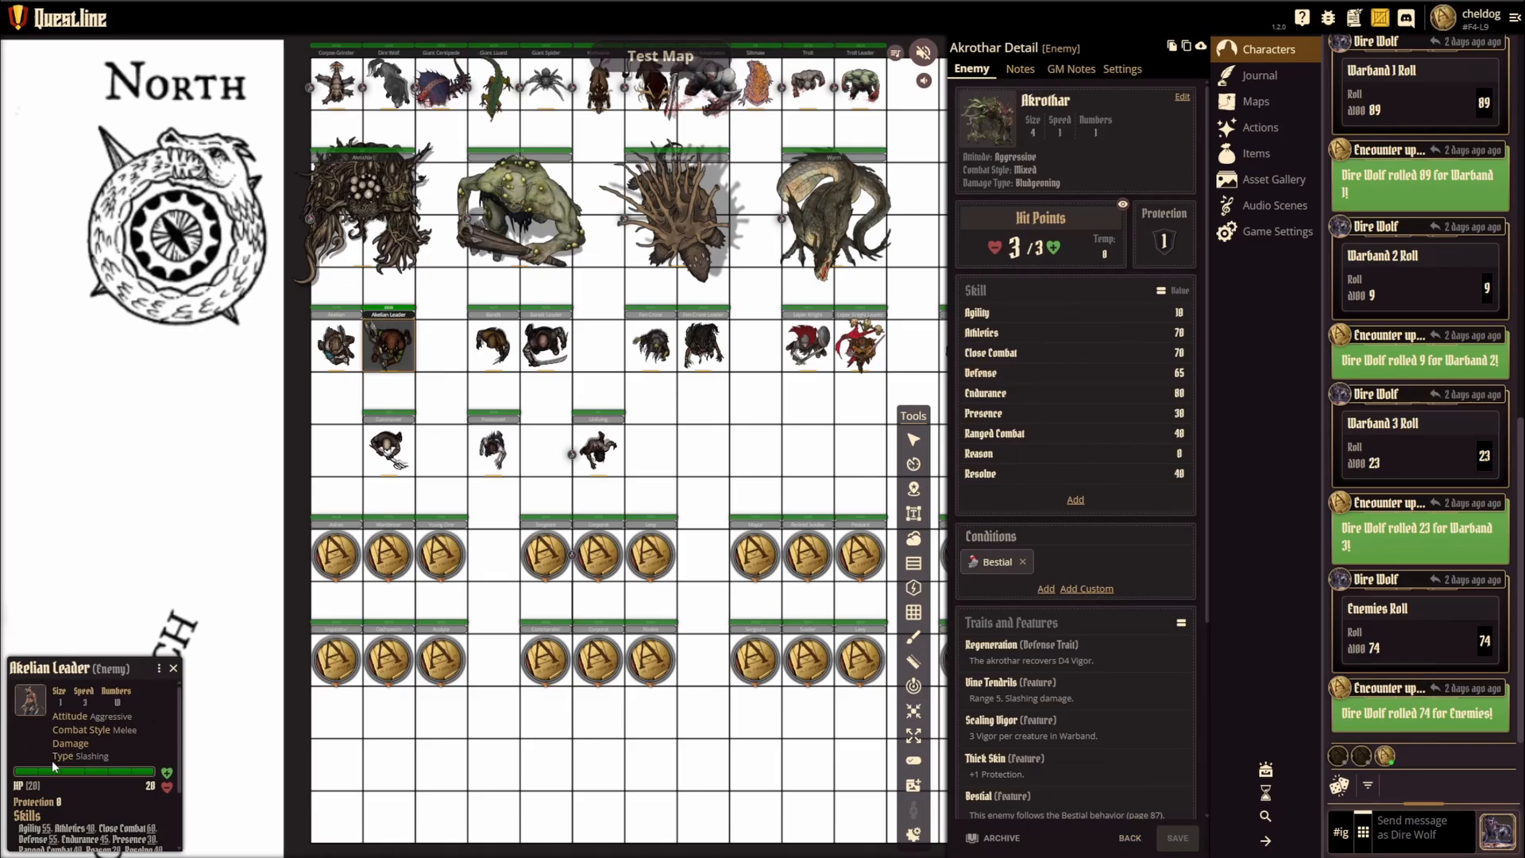
{"action": "left_click", "coordinate": [330, 349]}
{"action": "scroll", "coordinate": [79, 745], "scroll_direction": "down", "scroll_amount": 2}
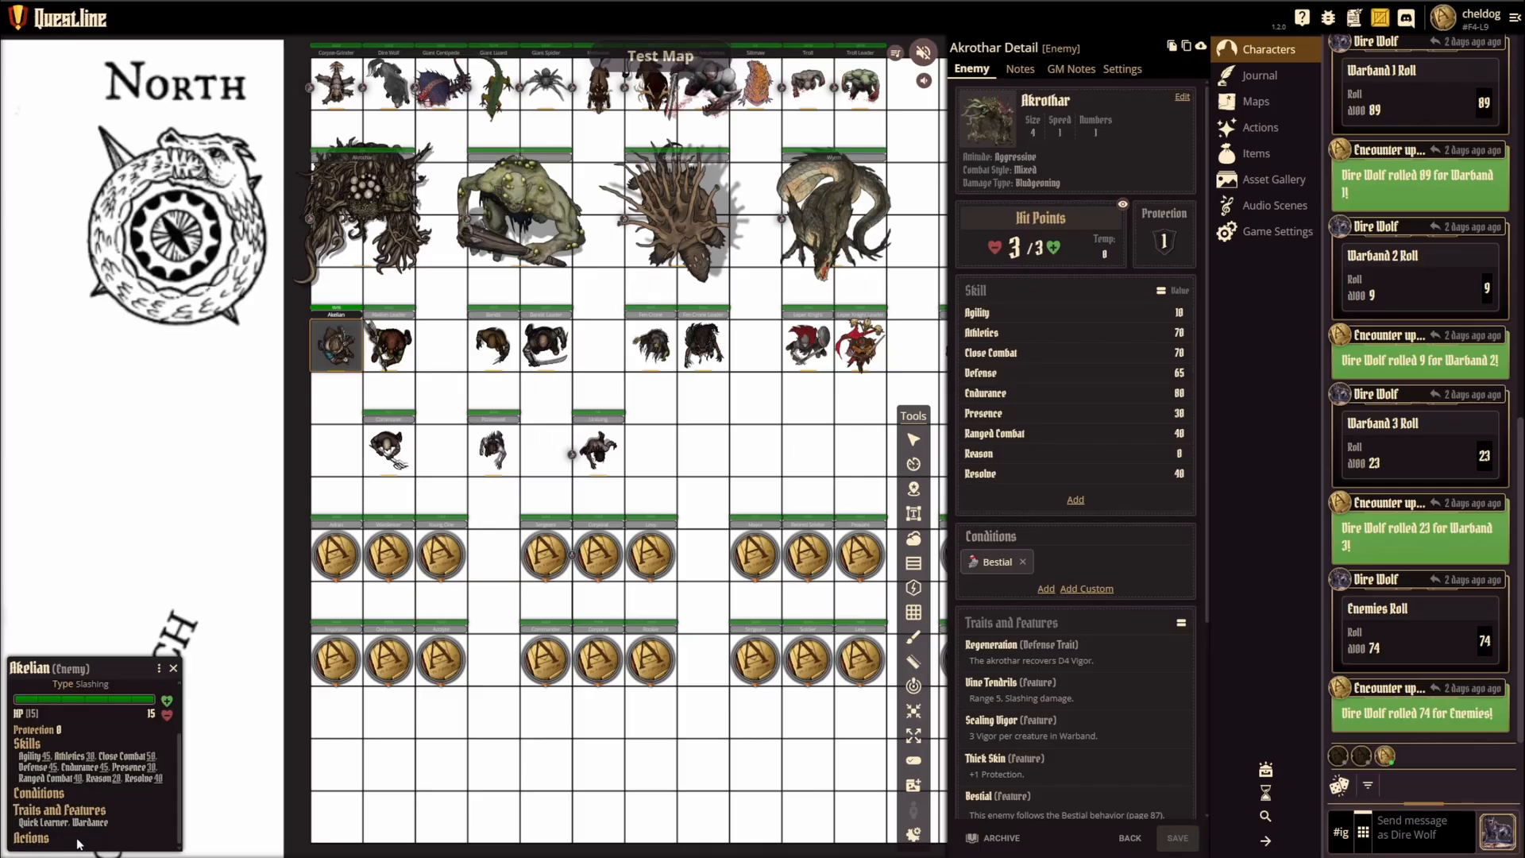
{"action": "scroll", "coordinate": [62, 784], "scroll_direction": "up", "scroll_amount": 2}
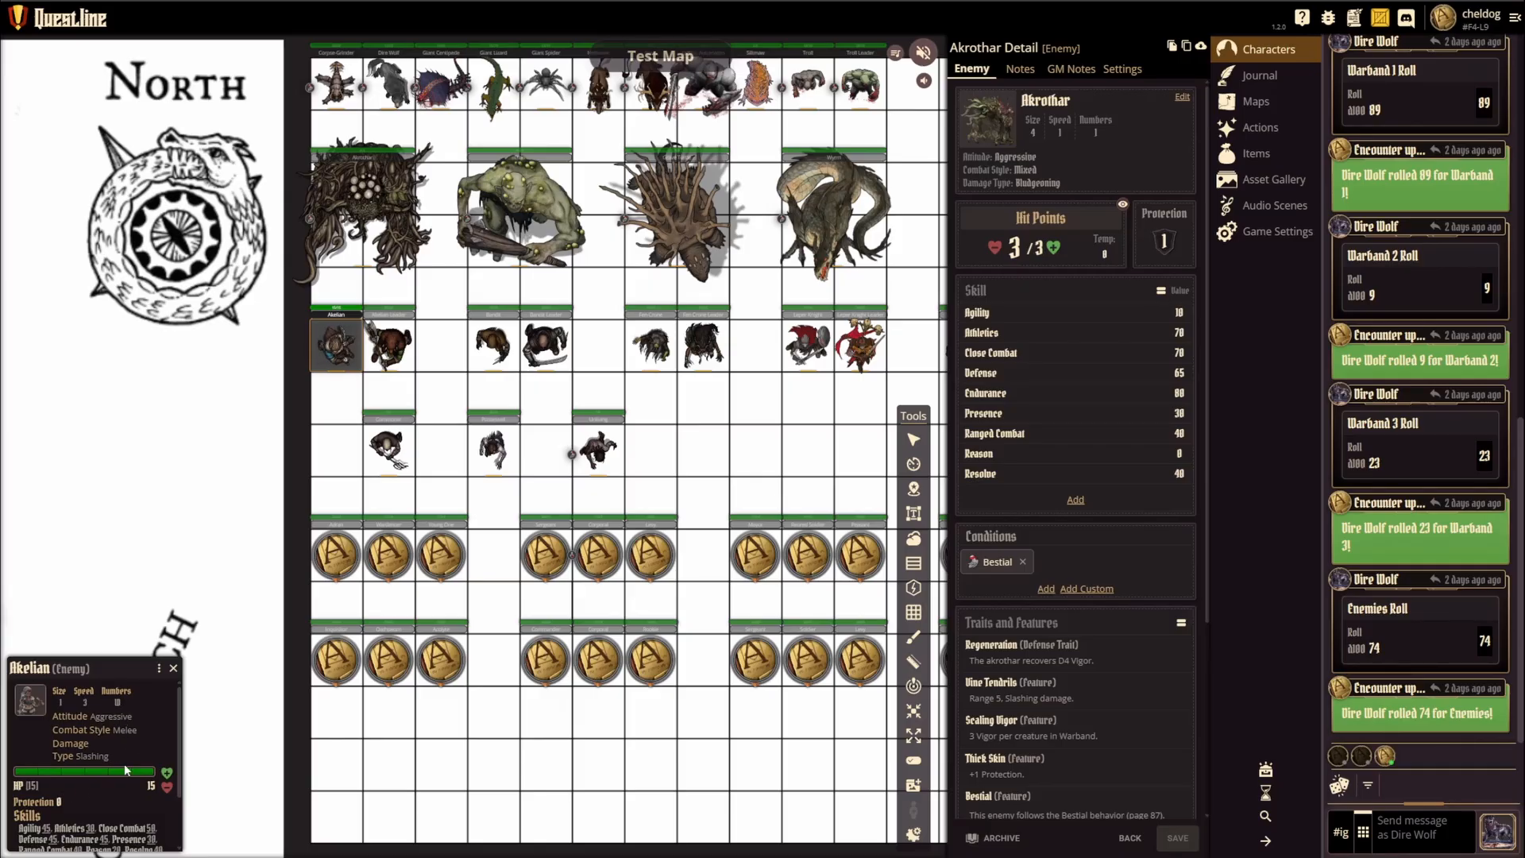
Step: Make an Agility roll for the Akelian token from its skills
{"action": "scroll", "coordinate": [125, 769], "scroll_direction": "down", "scroll_amount": 2}
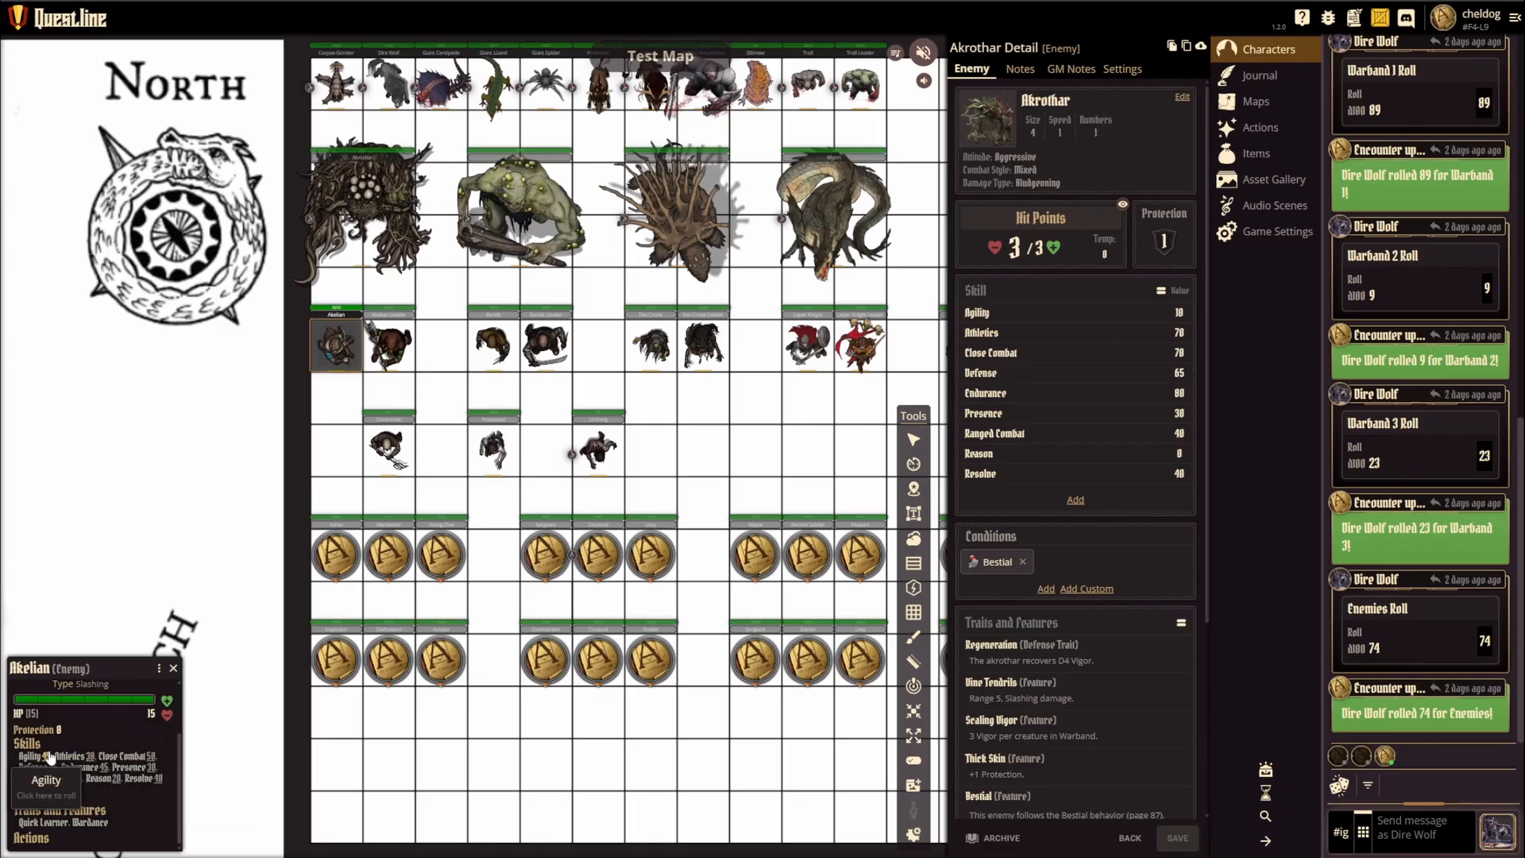
{"action": "left_click", "coordinate": [32, 757]}
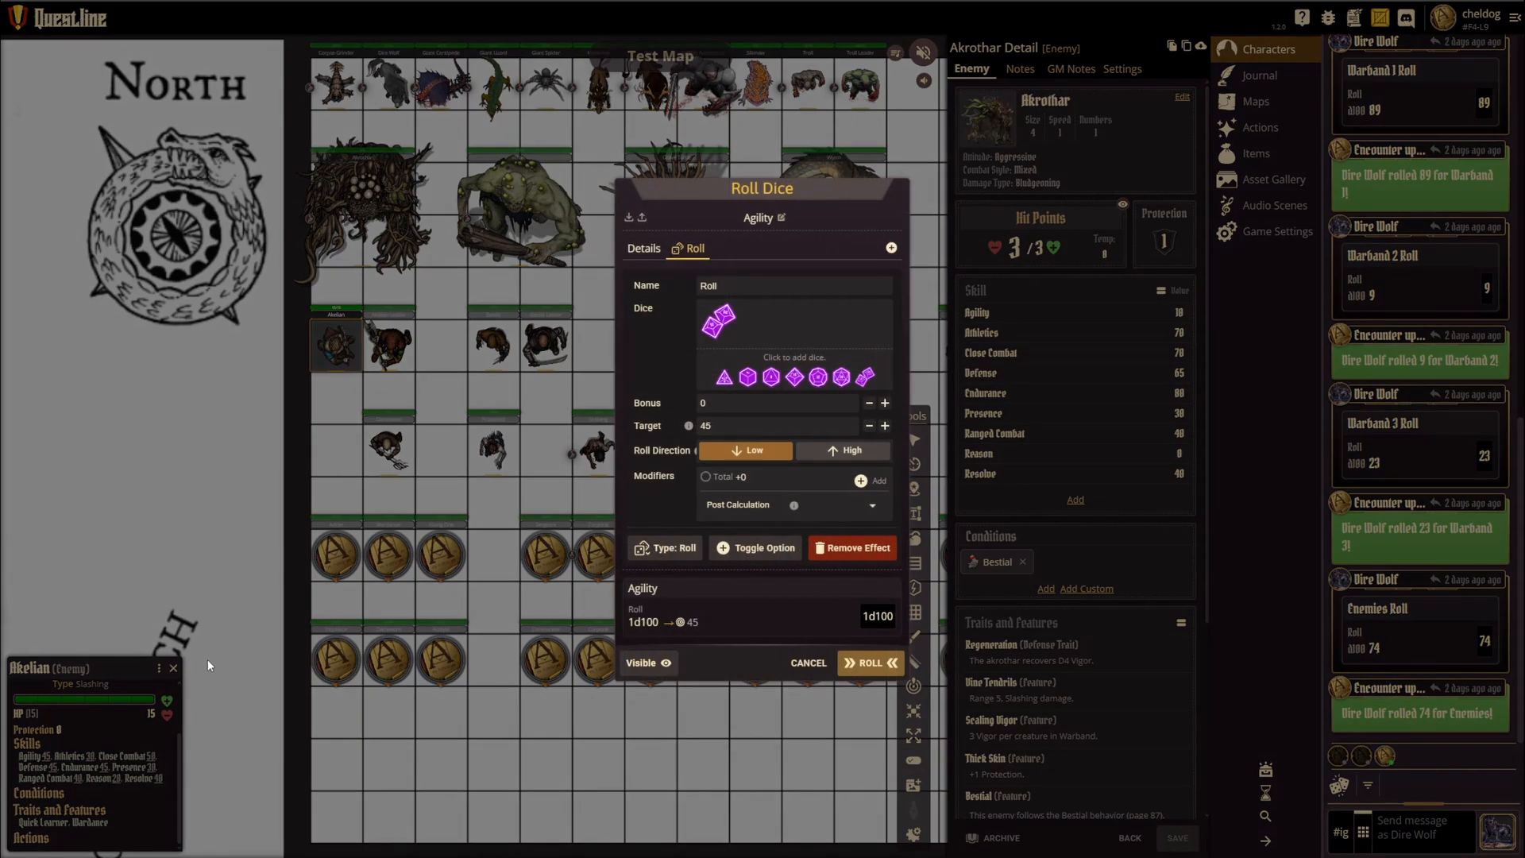
{"action": "left_click", "coordinate": [869, 667]}
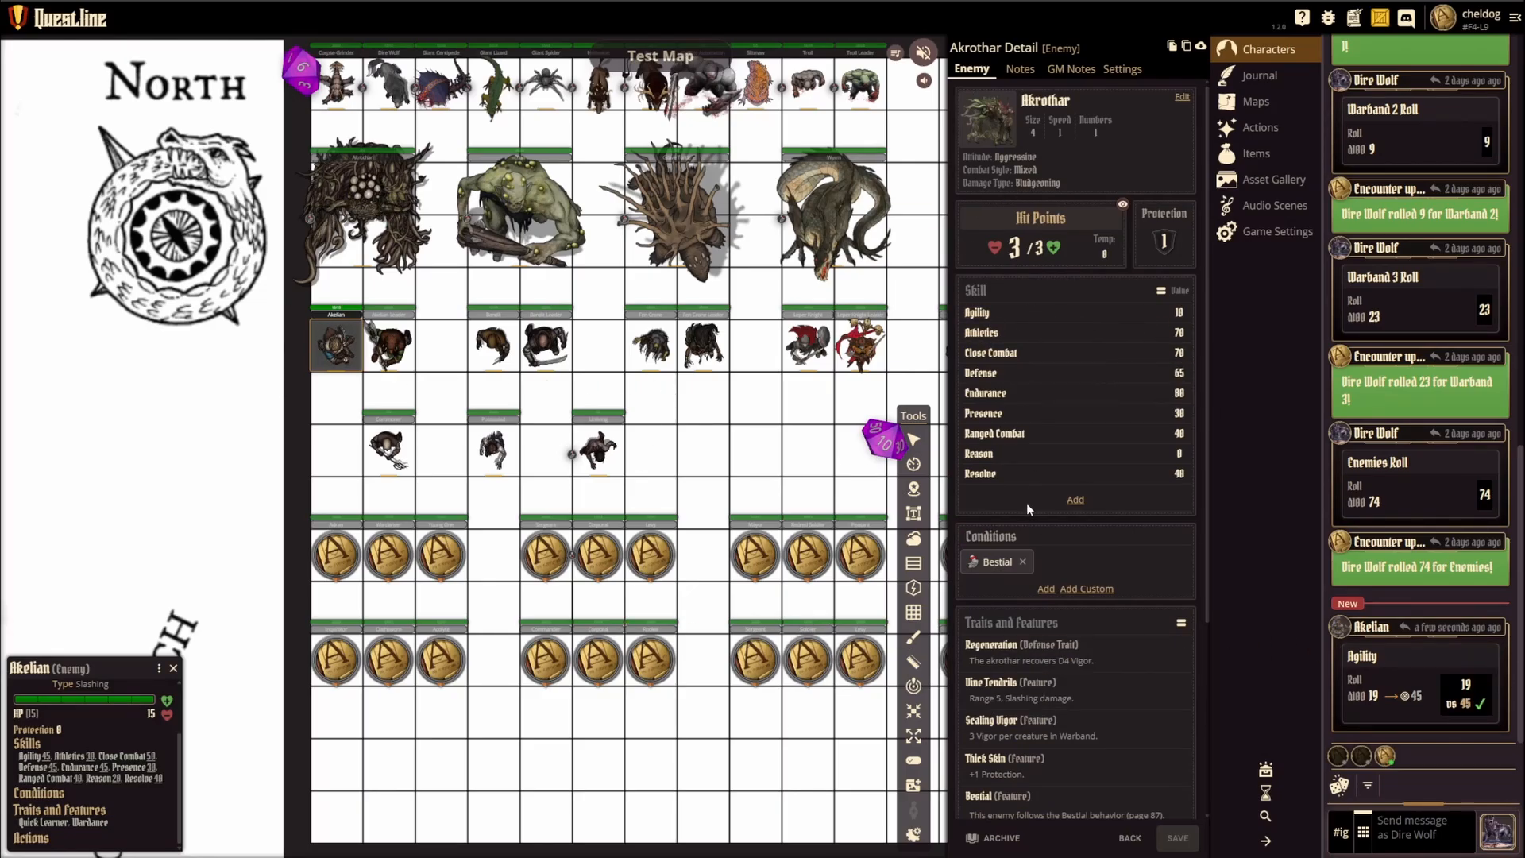
Step: Collapse the descriptions in Akrothar's Traits and Features to show names only, and return to the character list
{"action": "mouse_move", "coordinate": [987, 578]}
{"action": "scroll", "coordinate": [1058, 532], "scroll_direction": "down", "scroll_amount": 3}
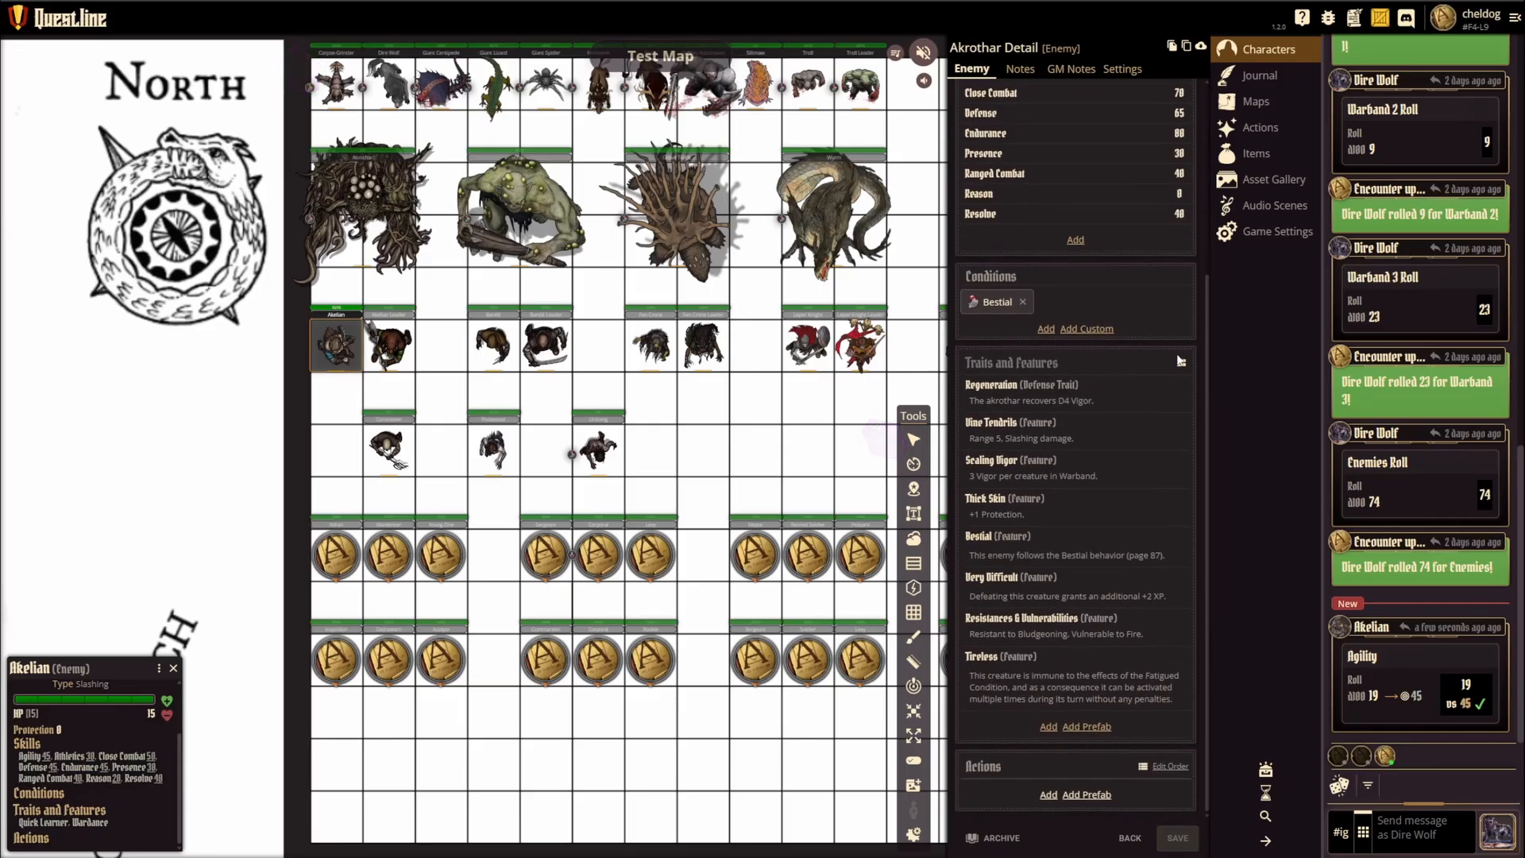
{"action": "left_click", "coordinate": [1181, 362]}
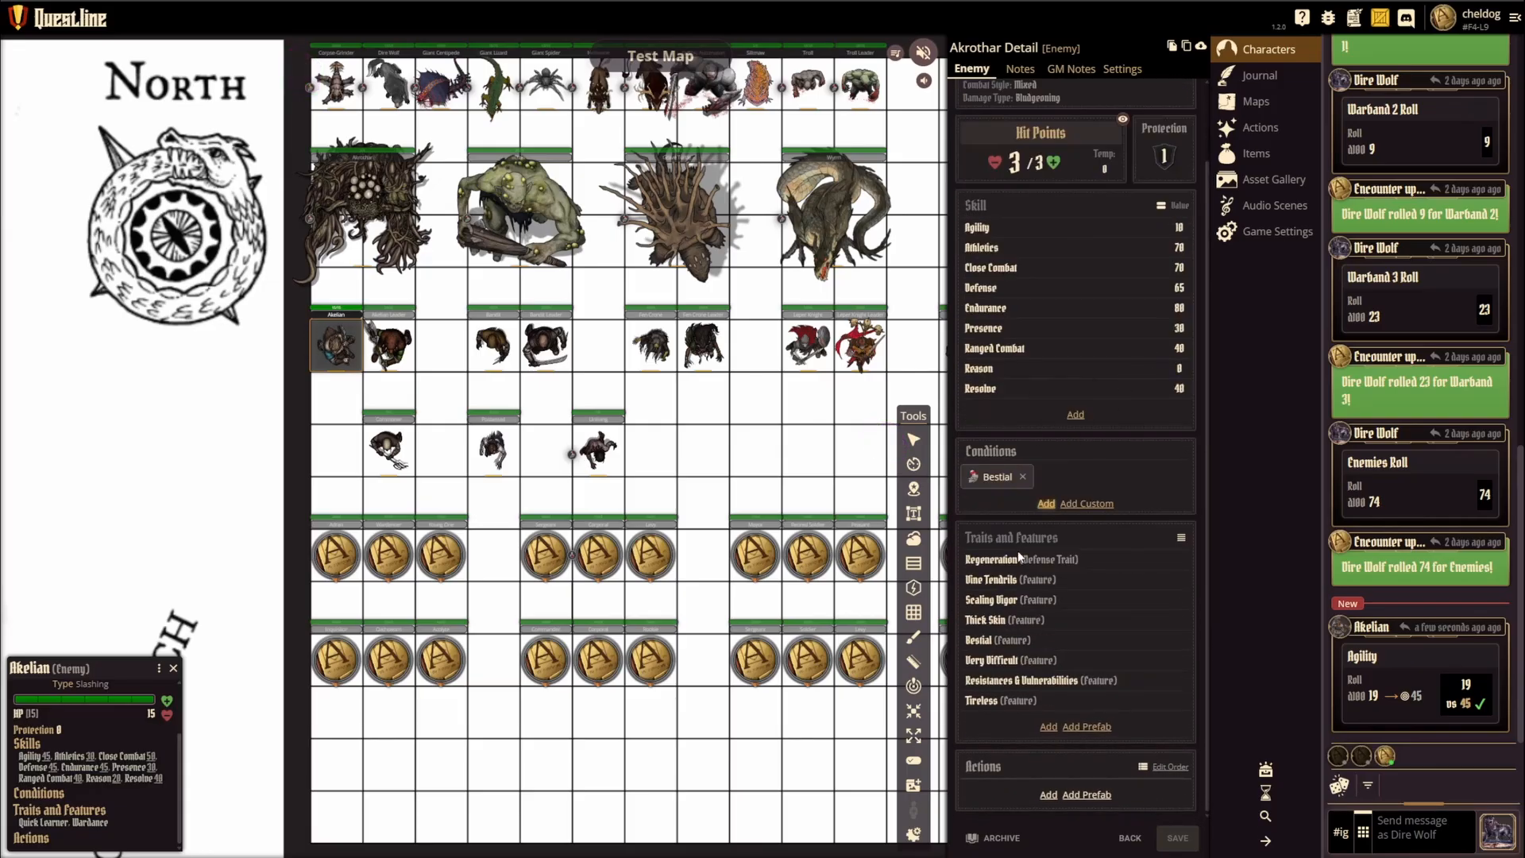
{"action": "mouse_move", "coordinate": [1019, 674]}
{"action": "scroll", "coordinate": [1084, 668], "scroll_direction": "up", "scroll_amount": 1}
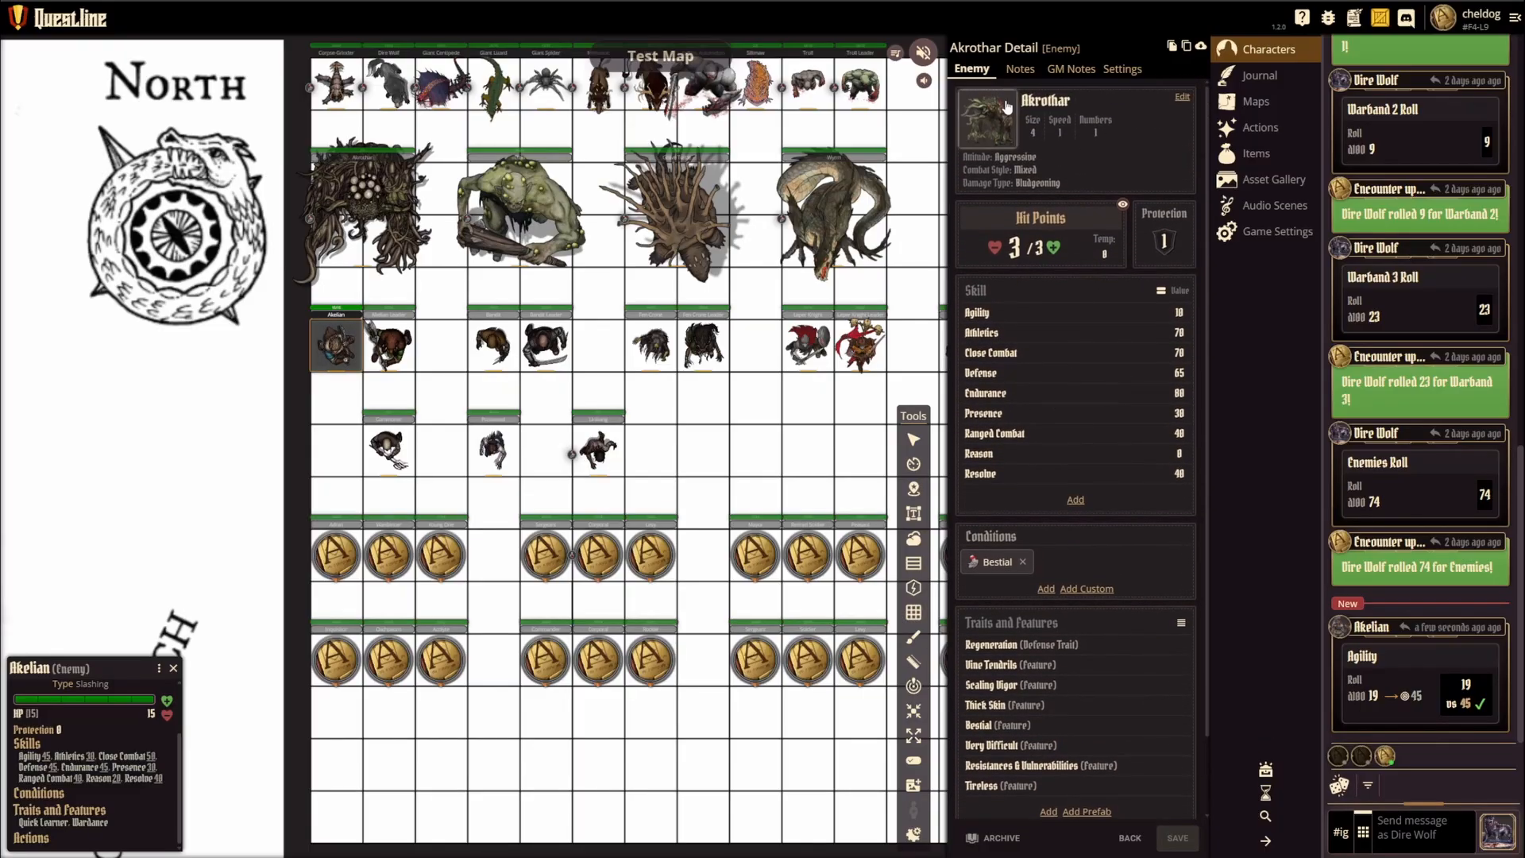
{"action": "left_click", "coordinate": [1128, 838]}
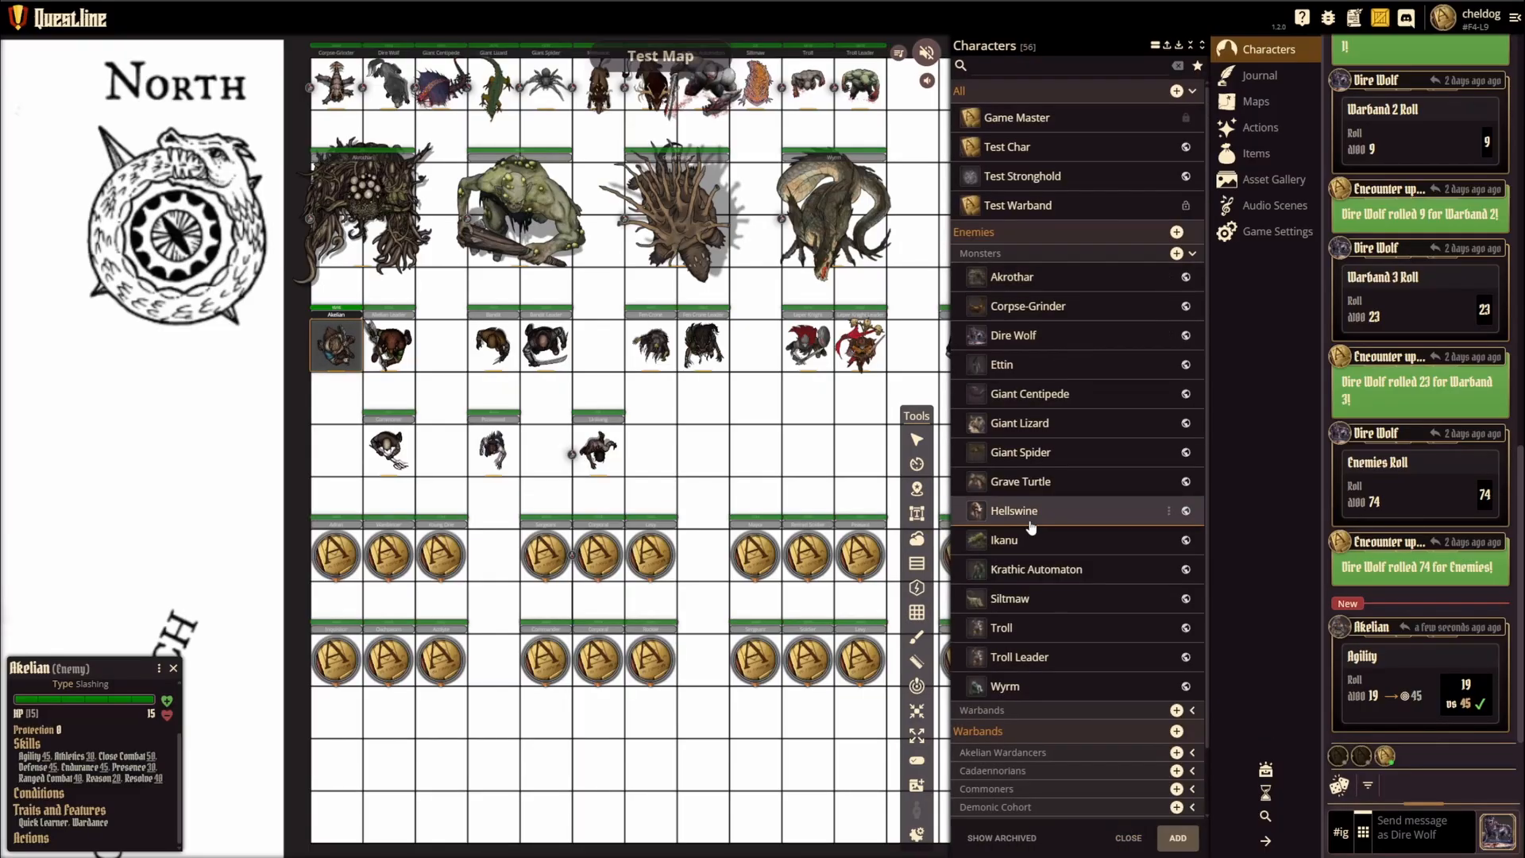
Step: Review the Giant Spider's character sheet and return to the character list
{"action": "left_click", "coordinate": [1015, 463]}
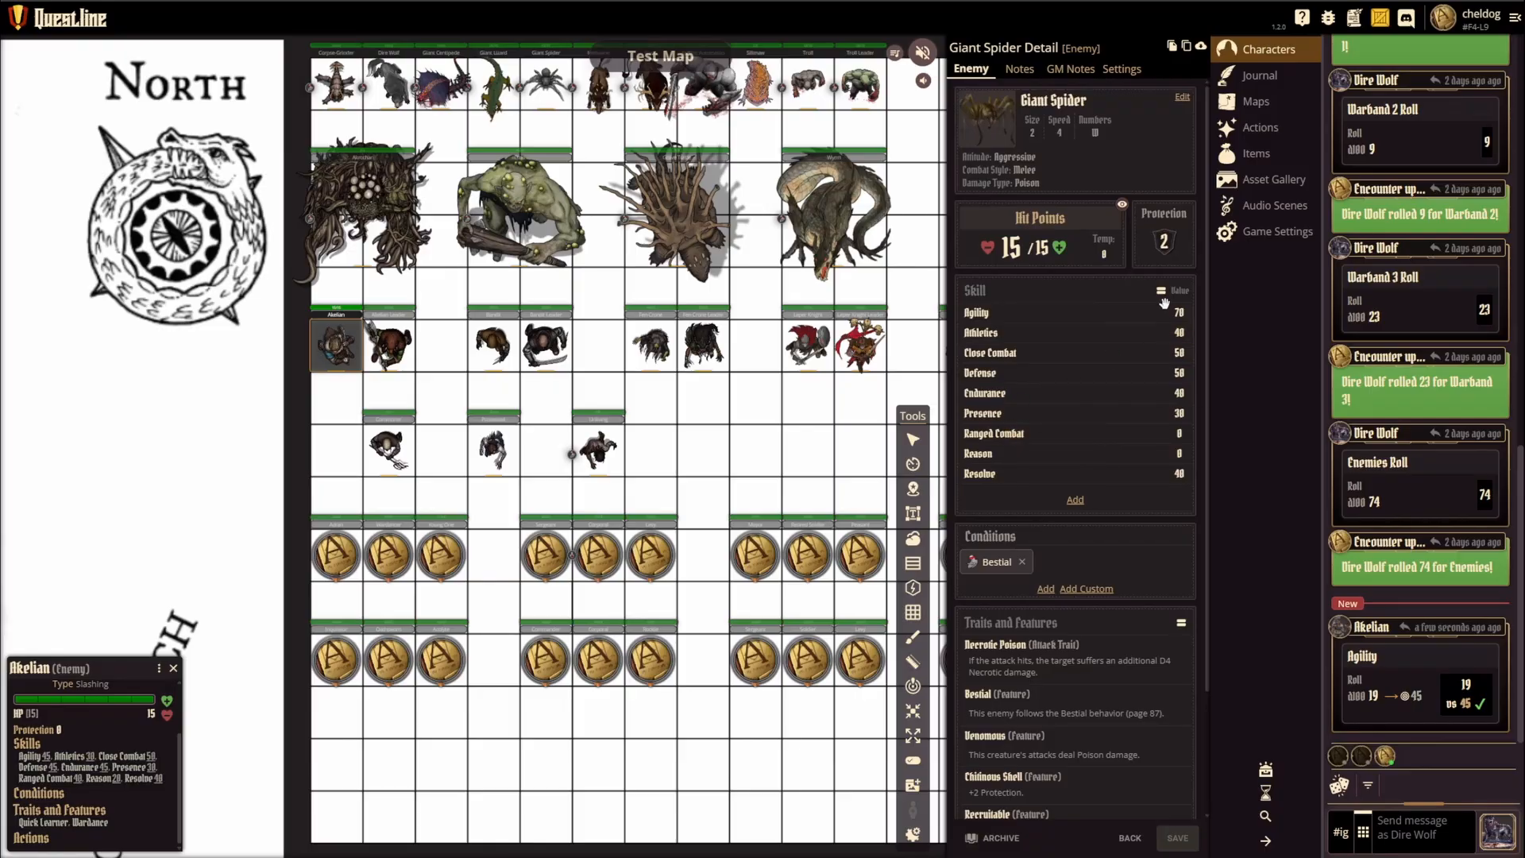
{"action": "scroll", "coordinate": [1043, 657], "scroll_direction": "down", "scroll_amount": 2}
{"action": "scroll", "coordinate": [1083, 647], "scroll_direction": "up", "scroll_amount": 2}
{"action": "left_click", "coordinate": [1129, 838]}
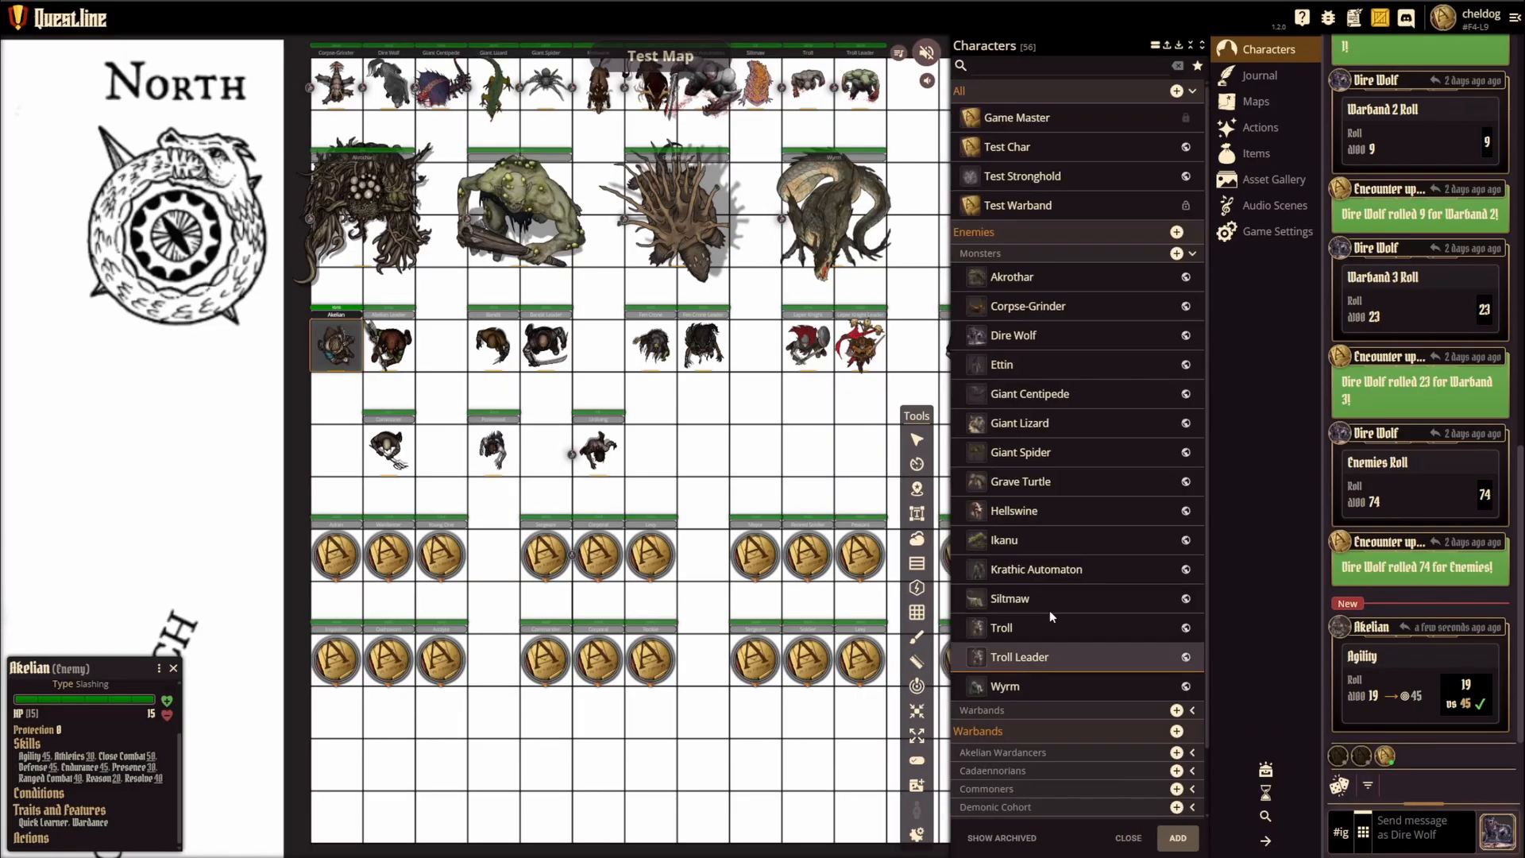
Step: Preview the Akelian in the enemy Warbands subgroup and list the Monsters subgroup alongside it
{"action": "left_click", "coordinate": [1192, 253]}
{"action": "left_click", "coordinate": [1192, 271]}
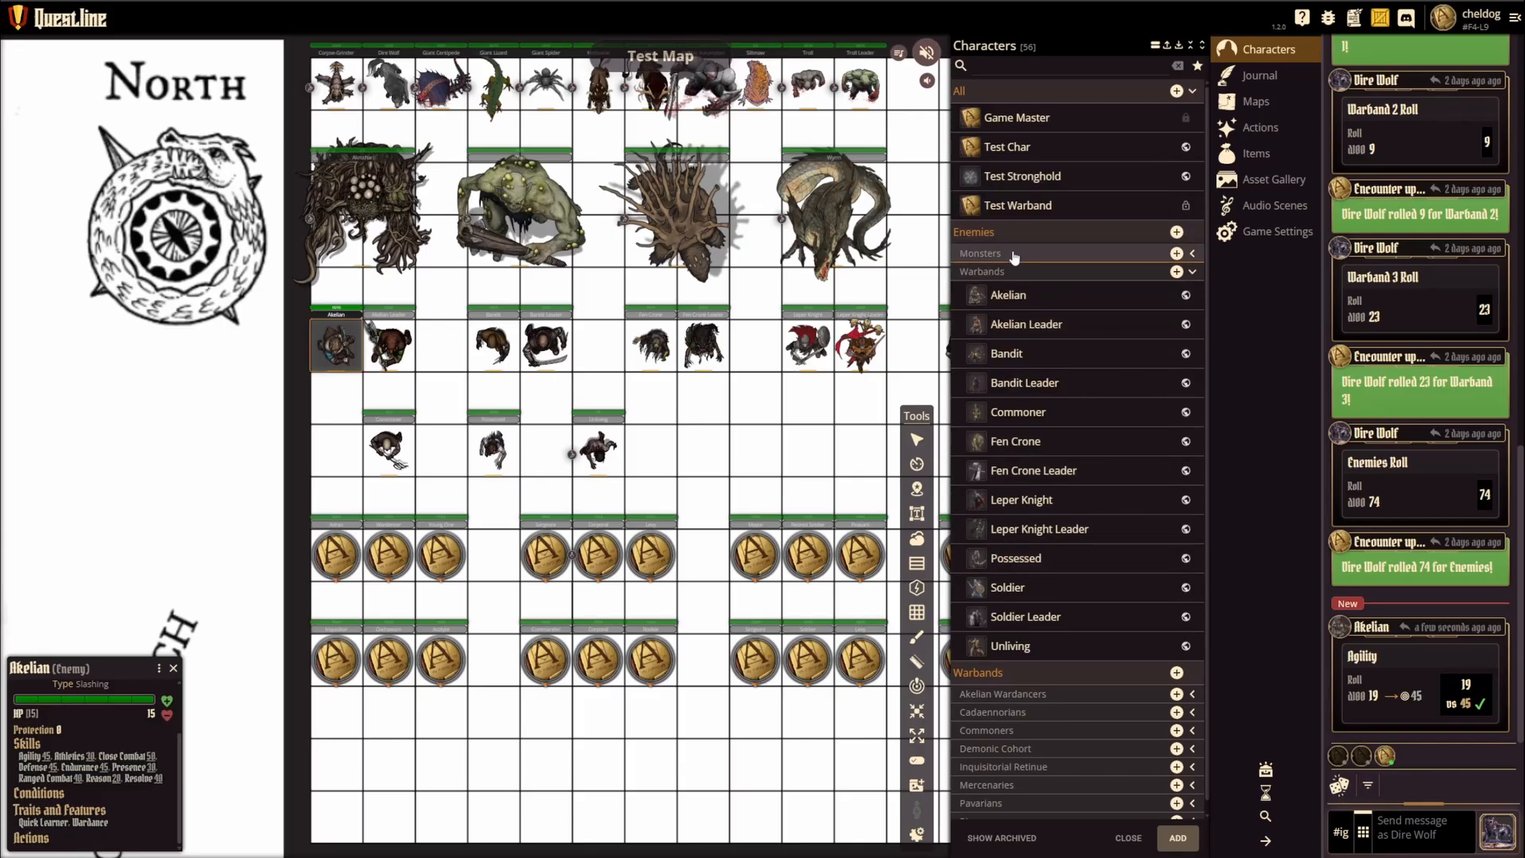
{"action": "left_click", "coordinate": [1069, 272]}
{"action": "left_click", "coordinate": [1145, 271]}
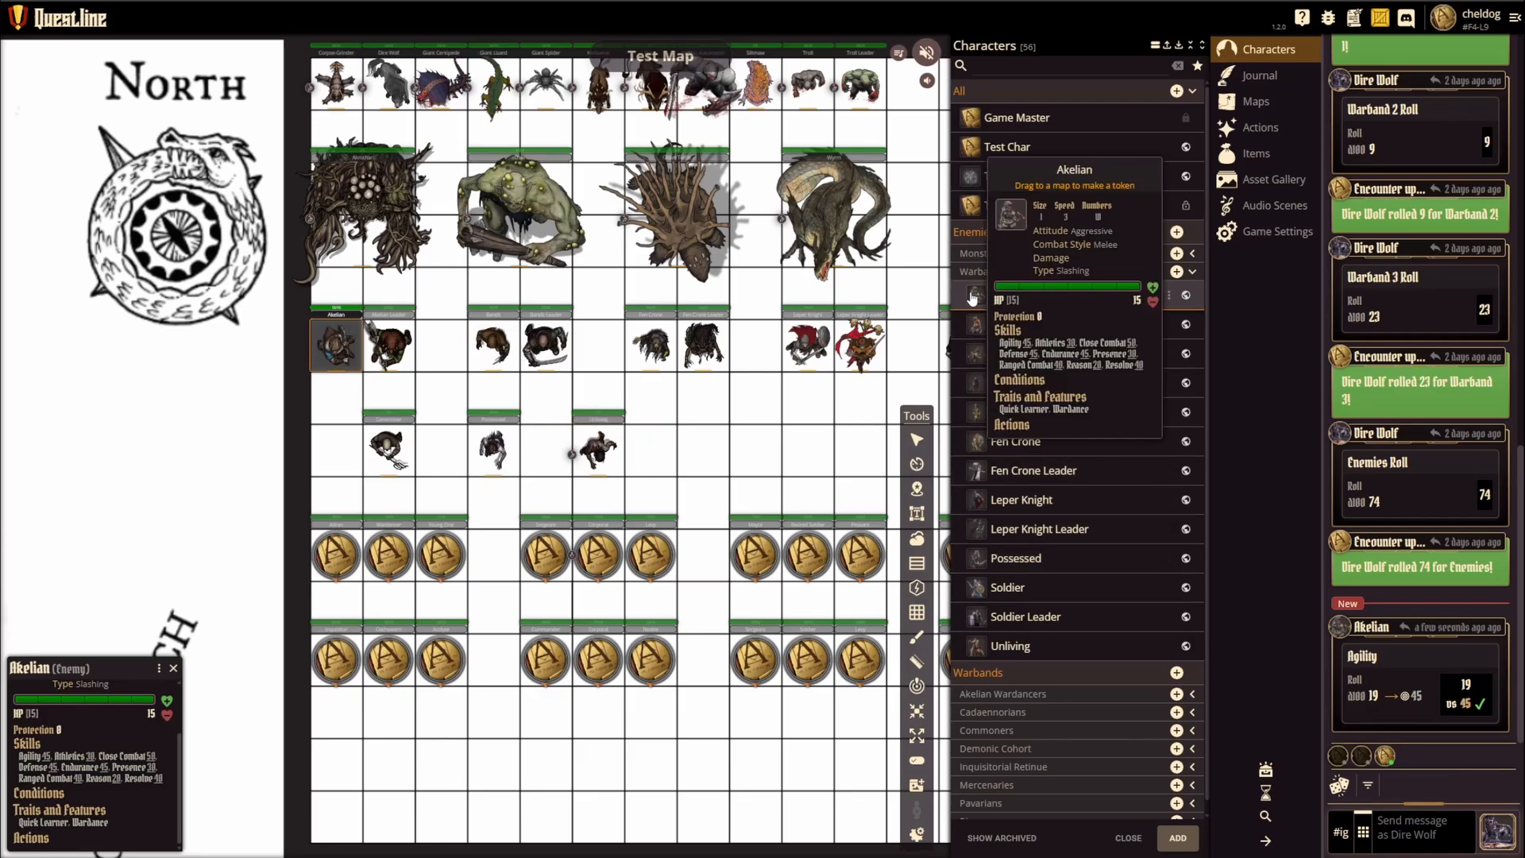
{"action": "left_click", "coordinate": [1093, 255]}
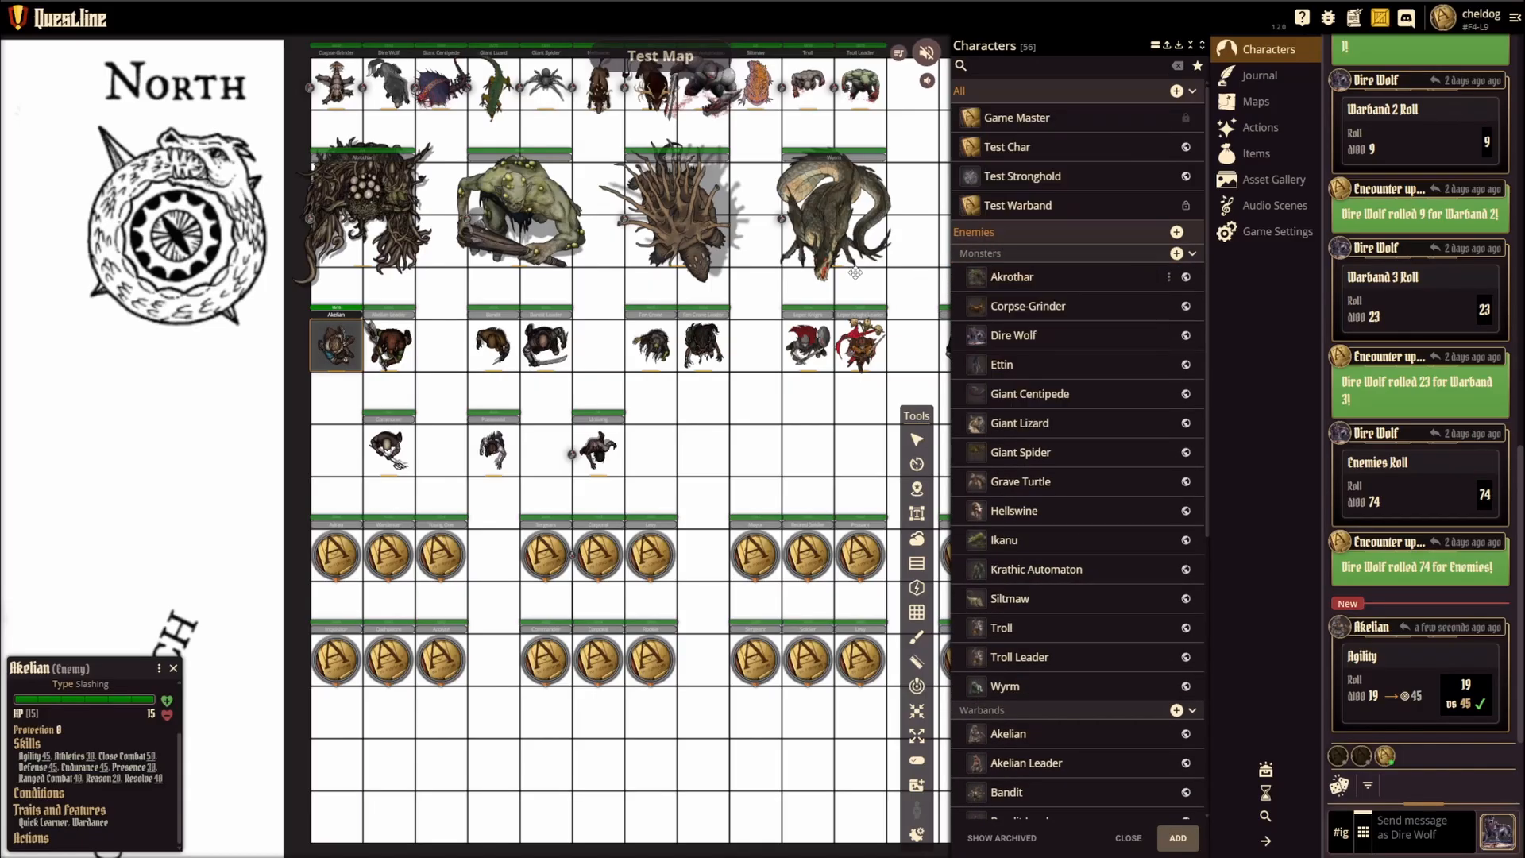
Step: Open the full token sheet of the Akrothar on the map, and select the Akelian token
{"action": "left_click", "coordinate": [391, 216]}
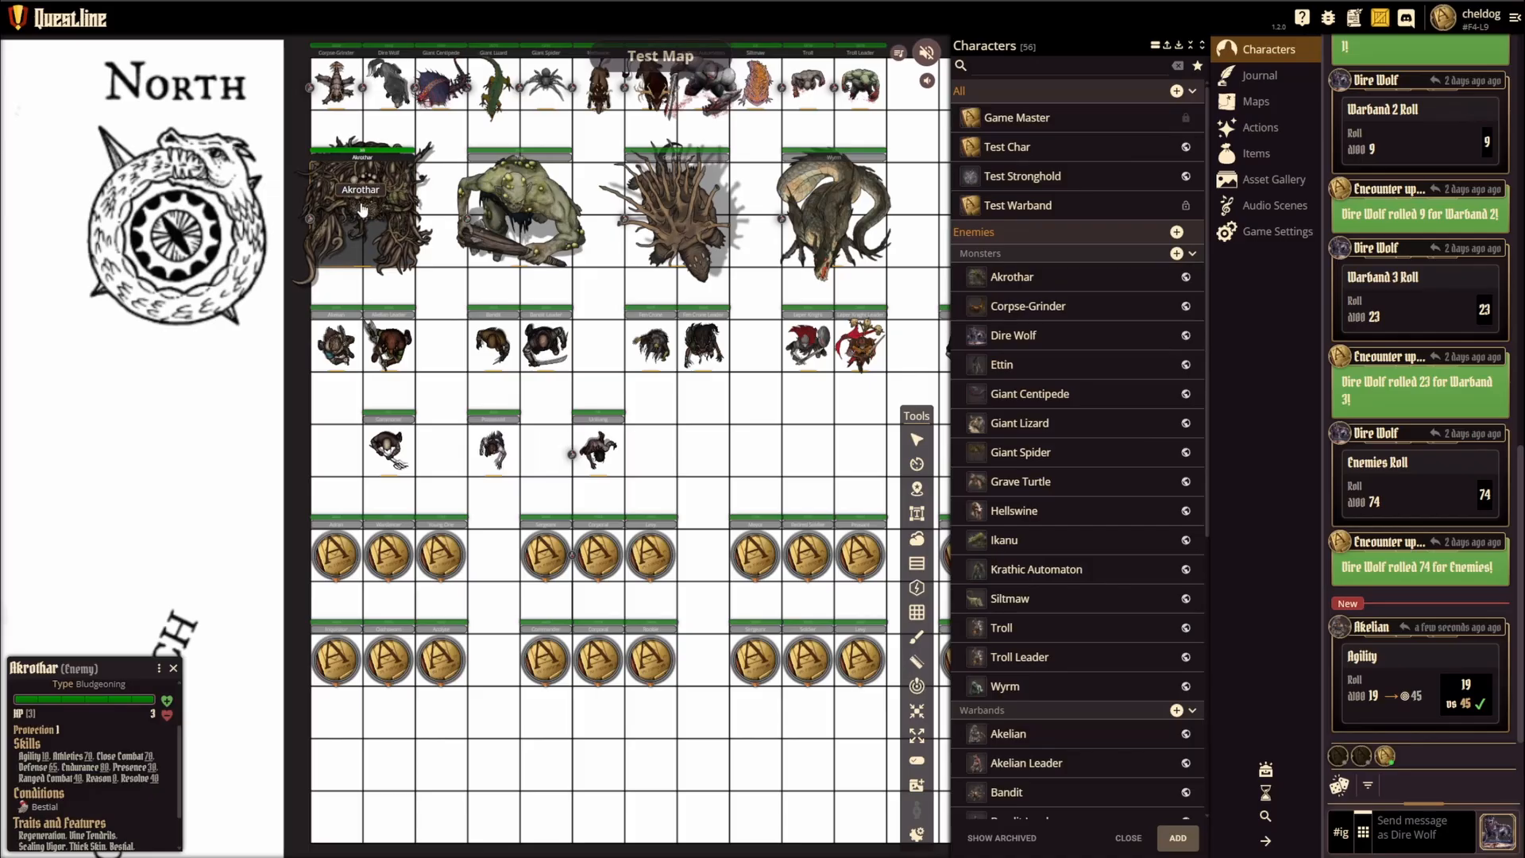
{"action": "right_click", "coordinate": [362, 208]}
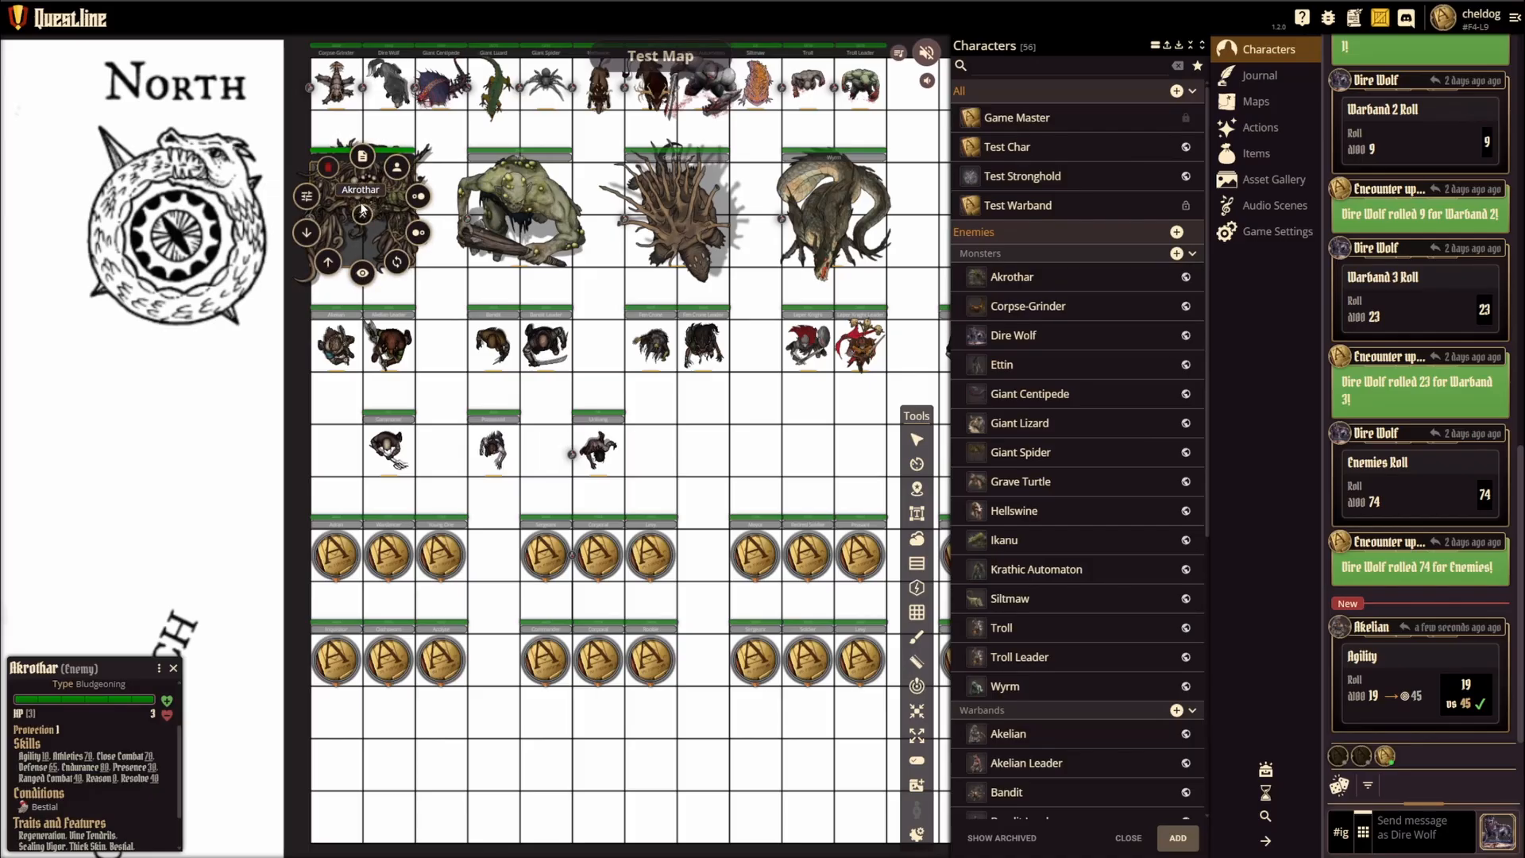
{"action": "left_click", "coordinate": [363, 158]}
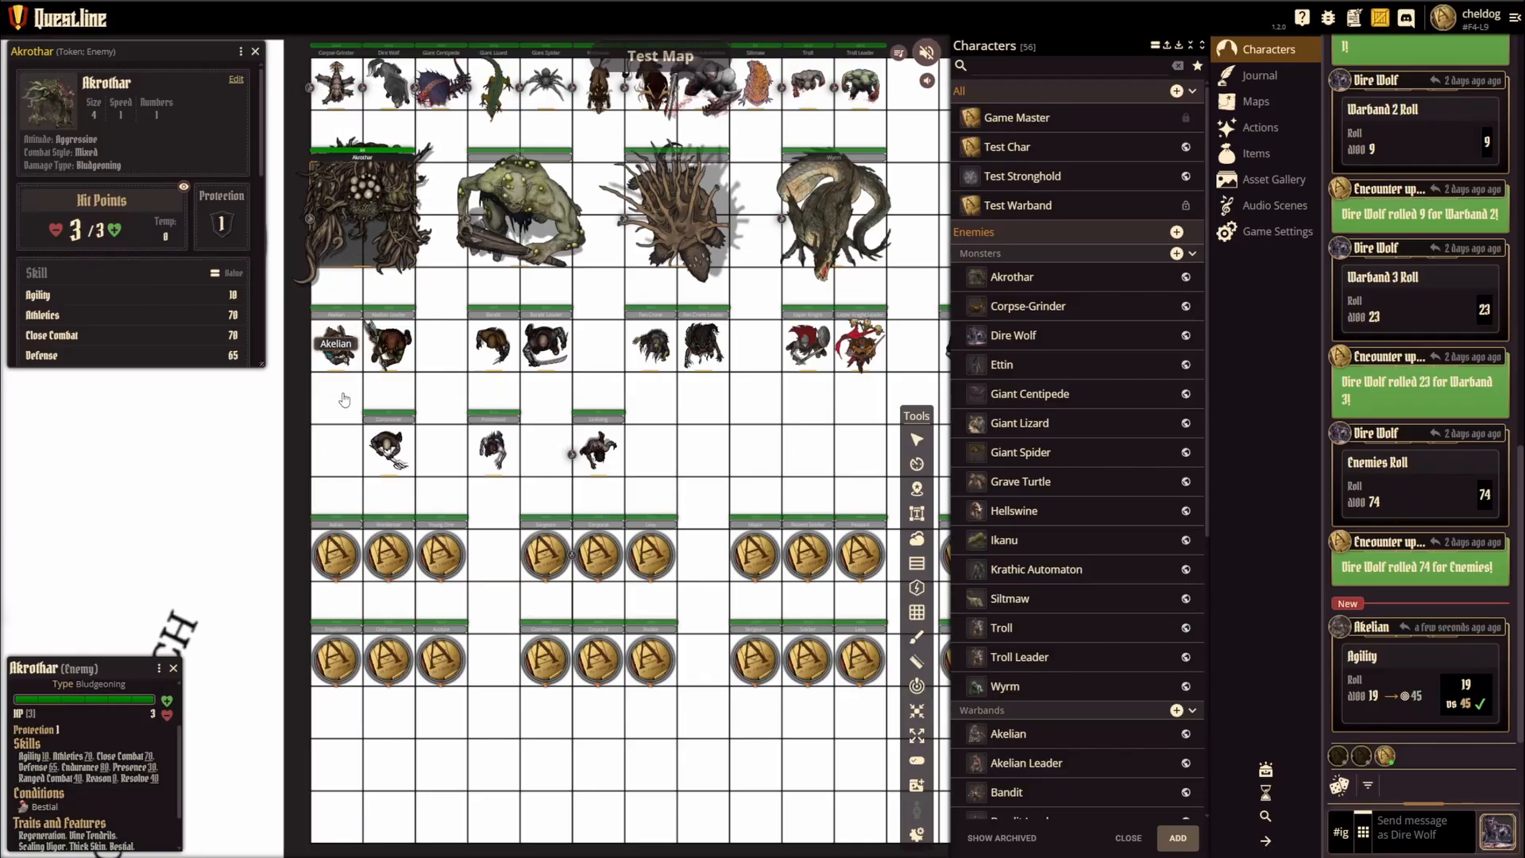
{"action": "left_click", "coordinate": [340, 351]}
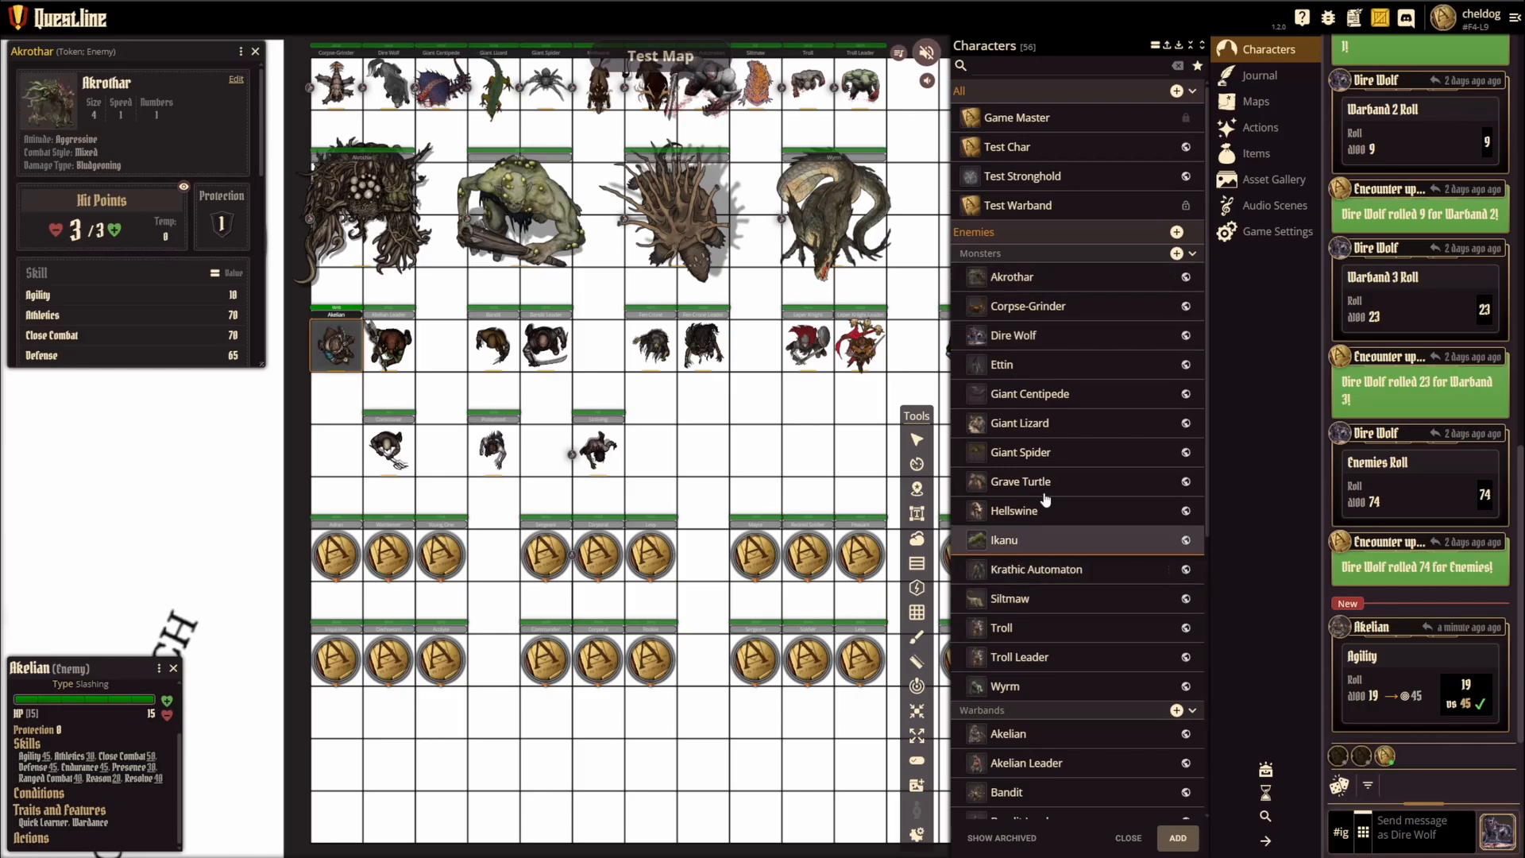
Step: Collapse both Enemies subgroups and review the characters in the Akelian Wardancers warband
{"action": "left_click", "coordinate": [1192, 254]}
{"action": "left_click", "coordinate": [1198, 274]}
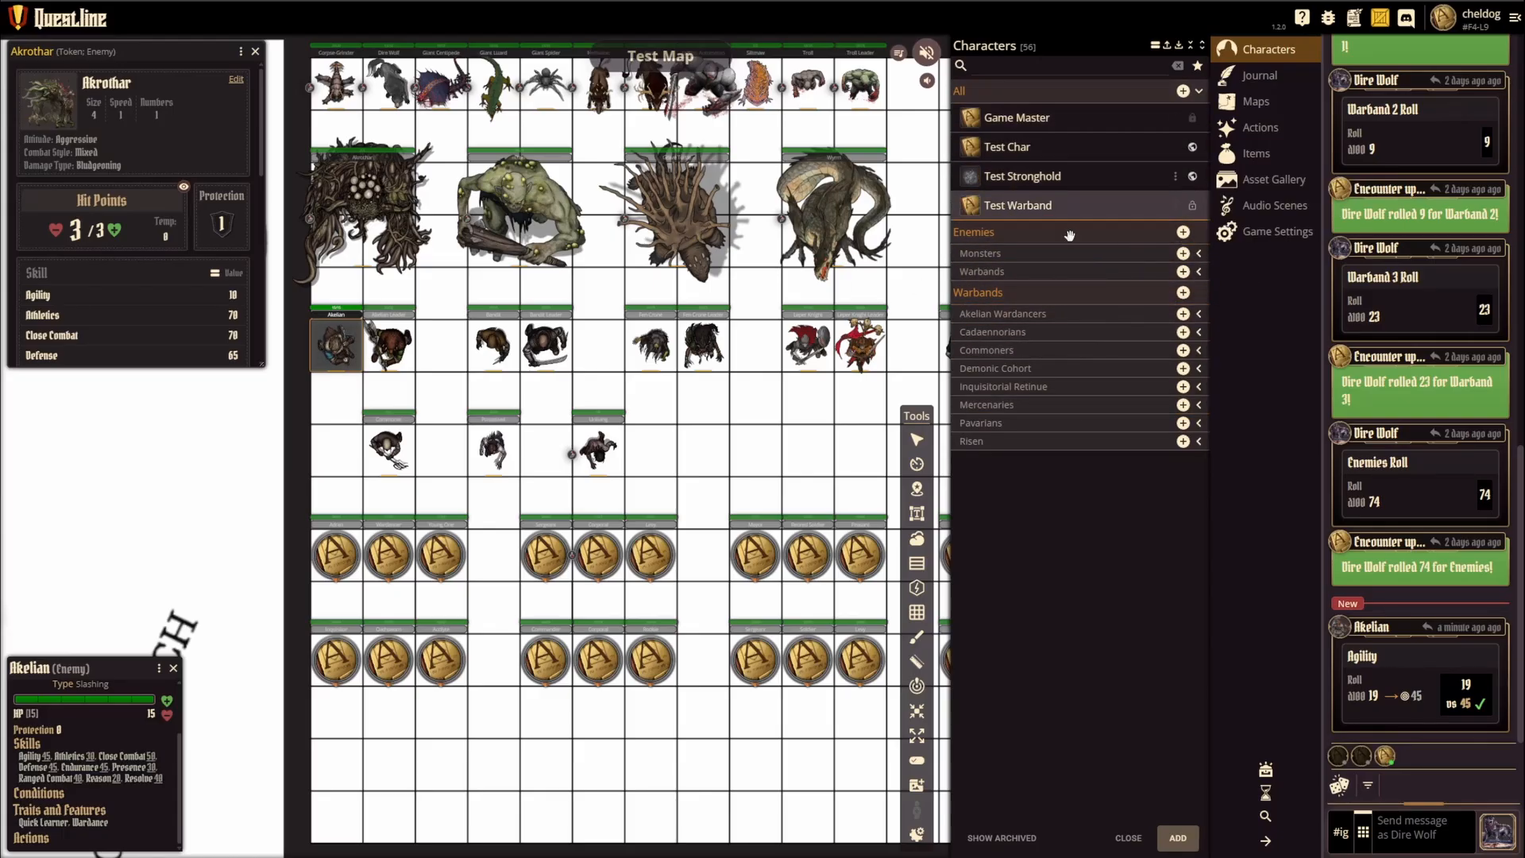
{"action": "left_click", "coordinate": [1199, 314]}
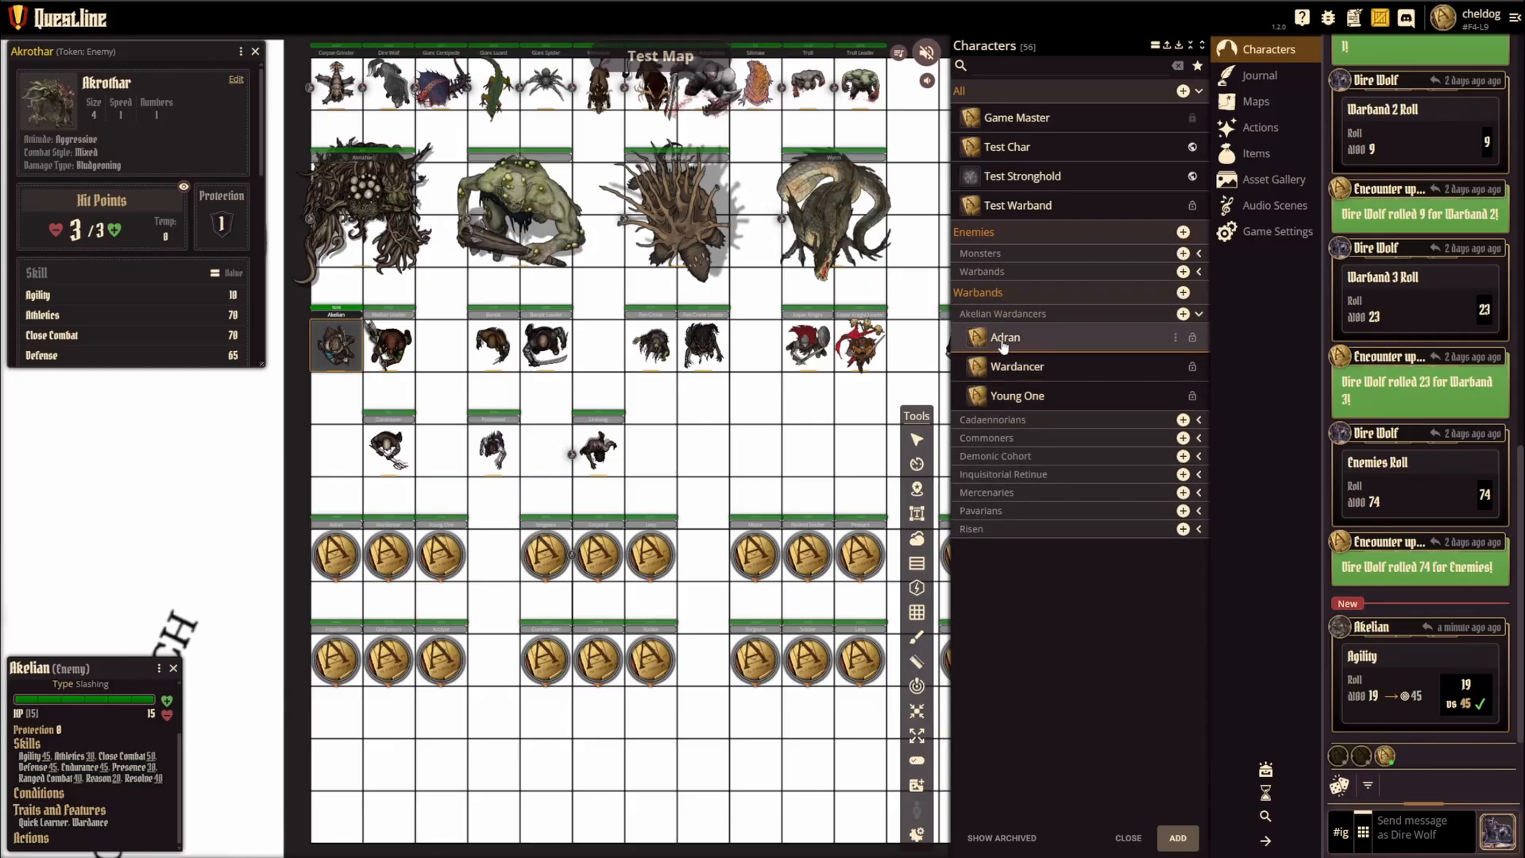
{"action": "mouse_move", "coordinate": [983, 342]}
{"action": "left_click", "coordinate": [1199, 314]}
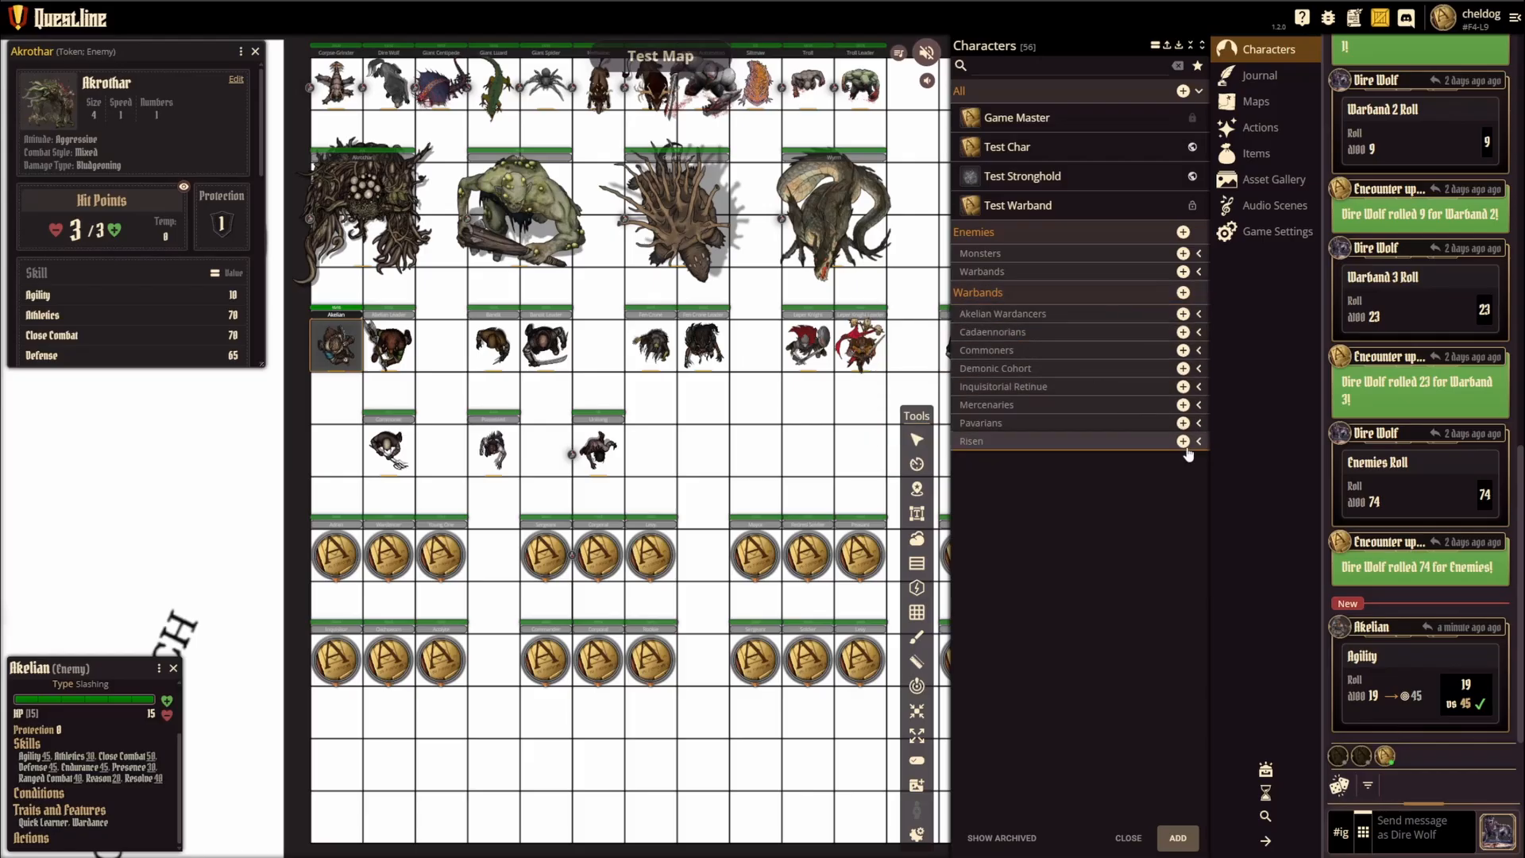
Step: Review the characters in the Cadaennorians warband and collapse its subgroup
{"action": "left_click", "coordinate": [1199, 332]}
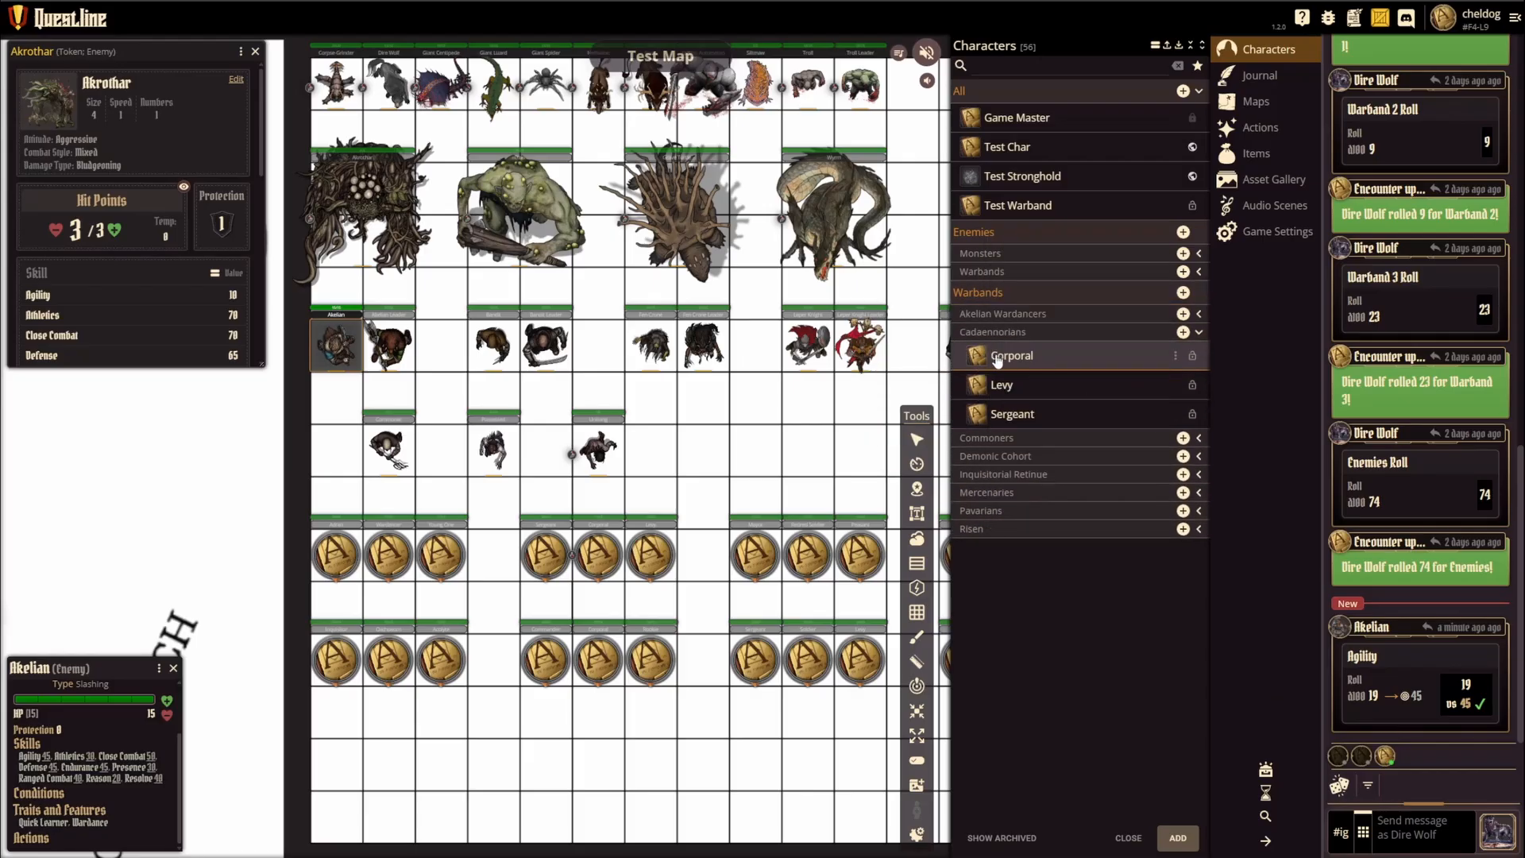
{"action": "left_click", "coordinate": [1198, 332]}
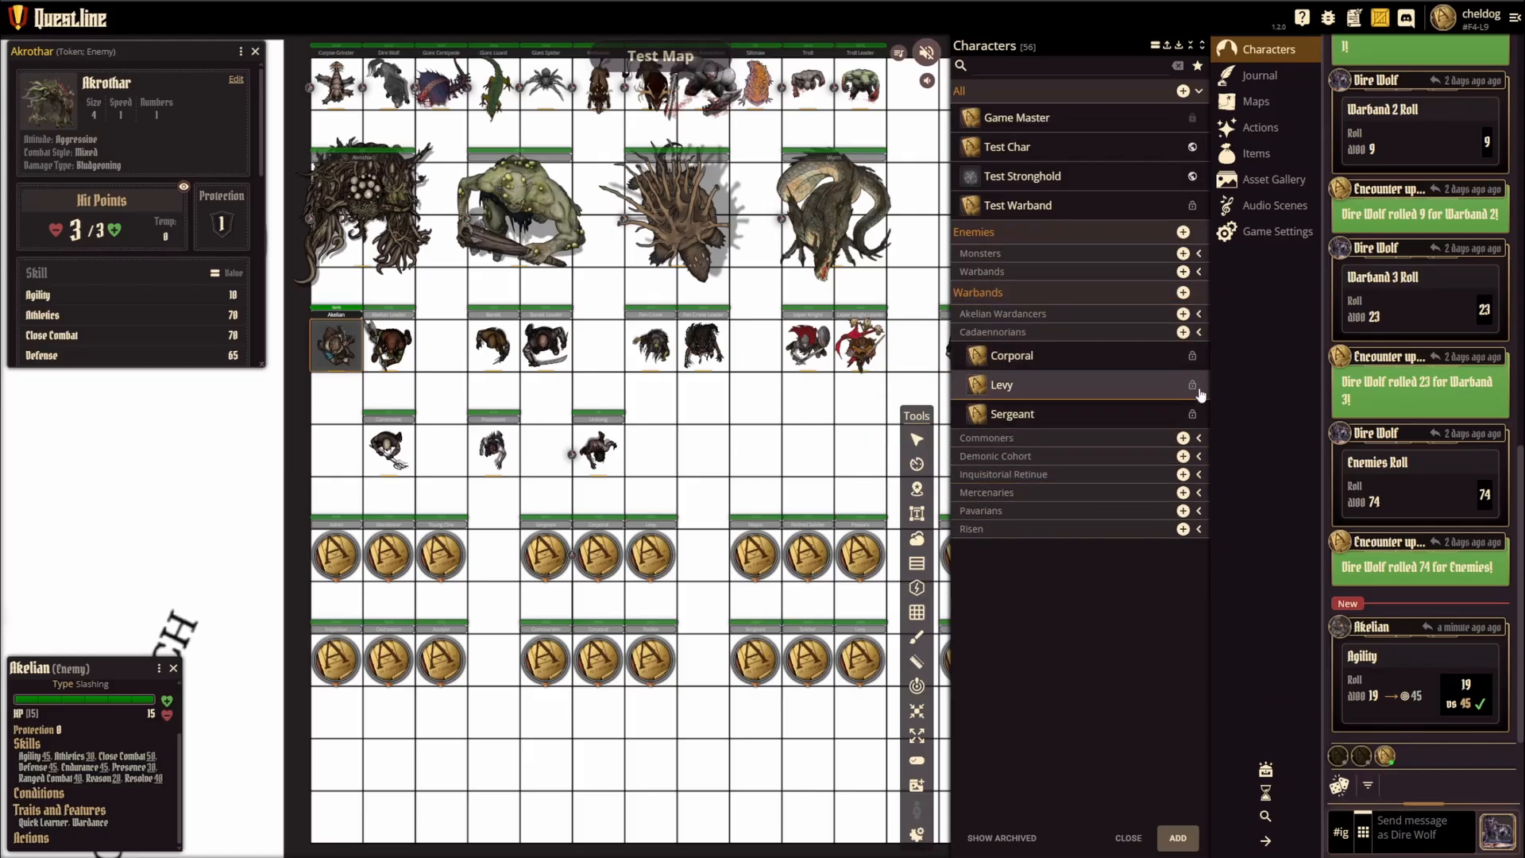
{"action": "left_click", "coordinate": [1199, 334]}
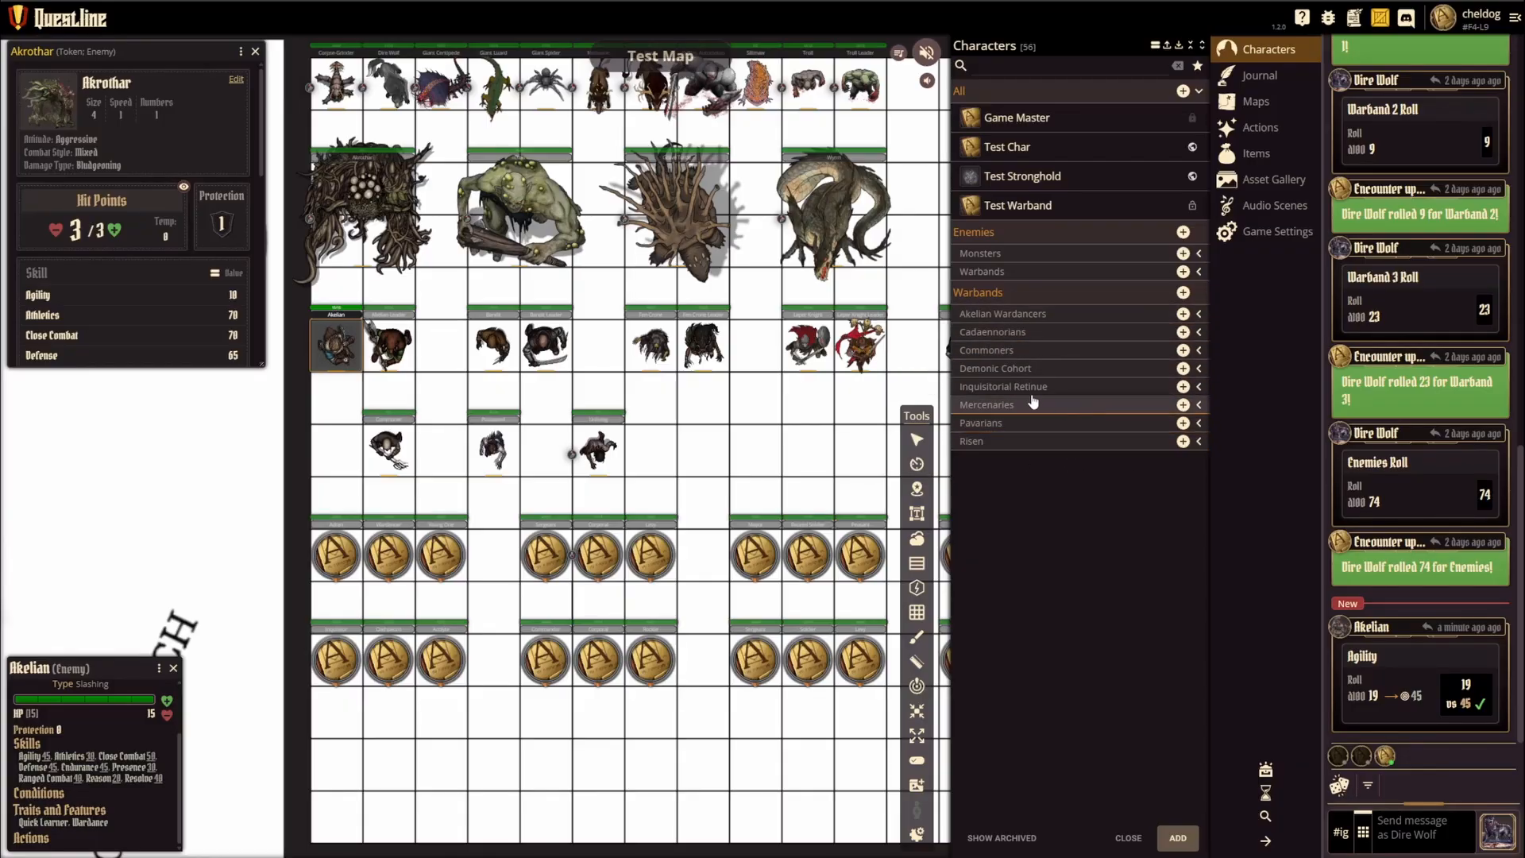
Step: Review the characters in the Demonic Cohort warband and duplicate the Twisted Soldier
{"action": "left_click", "coordinate": [1200, 369]}
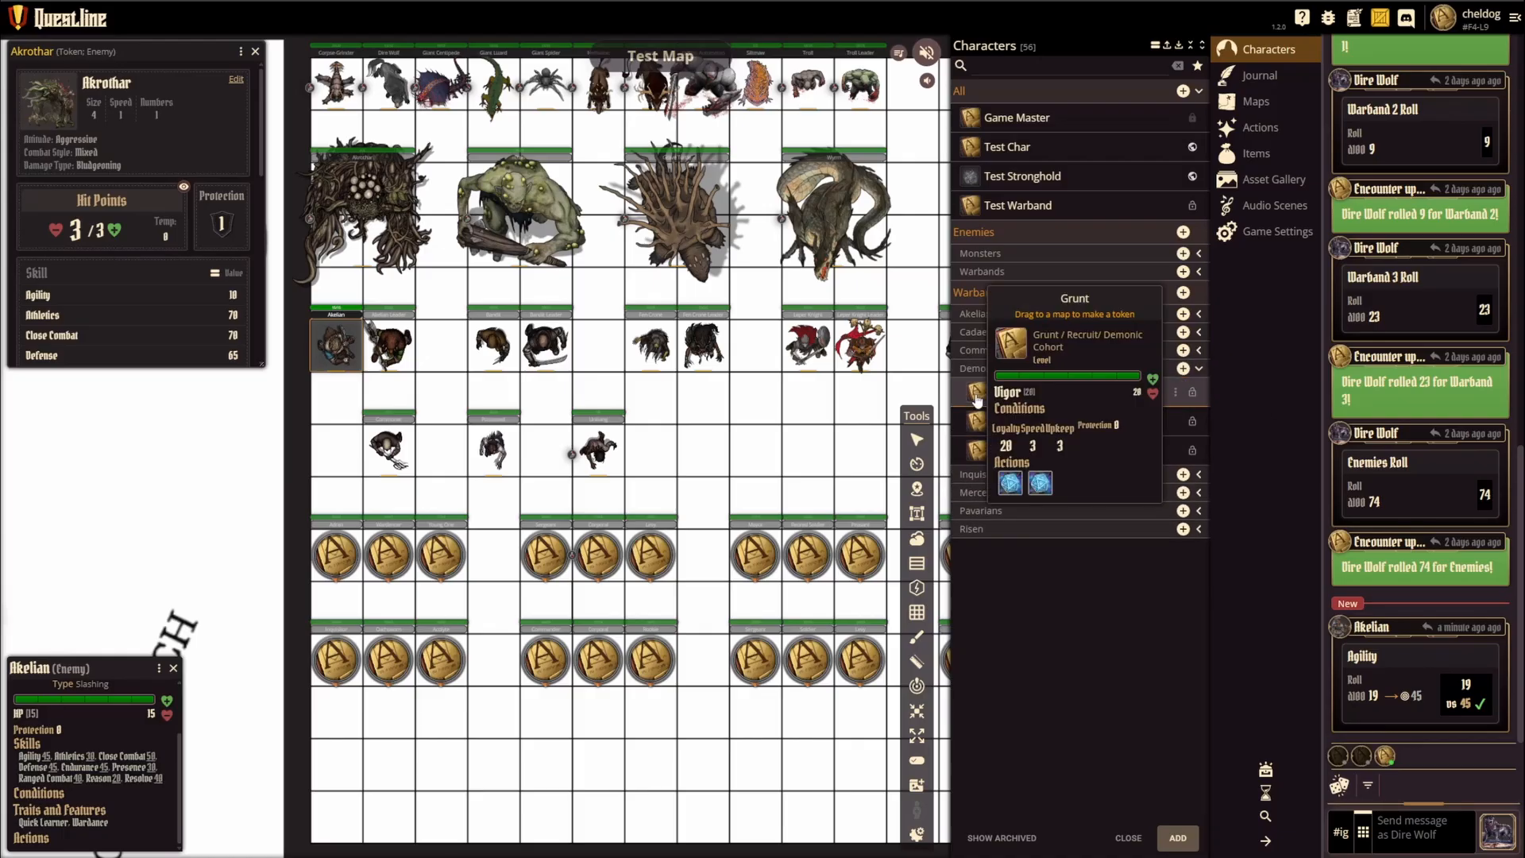
{"action": "mouse_move", "coordinate": [987, 395]}
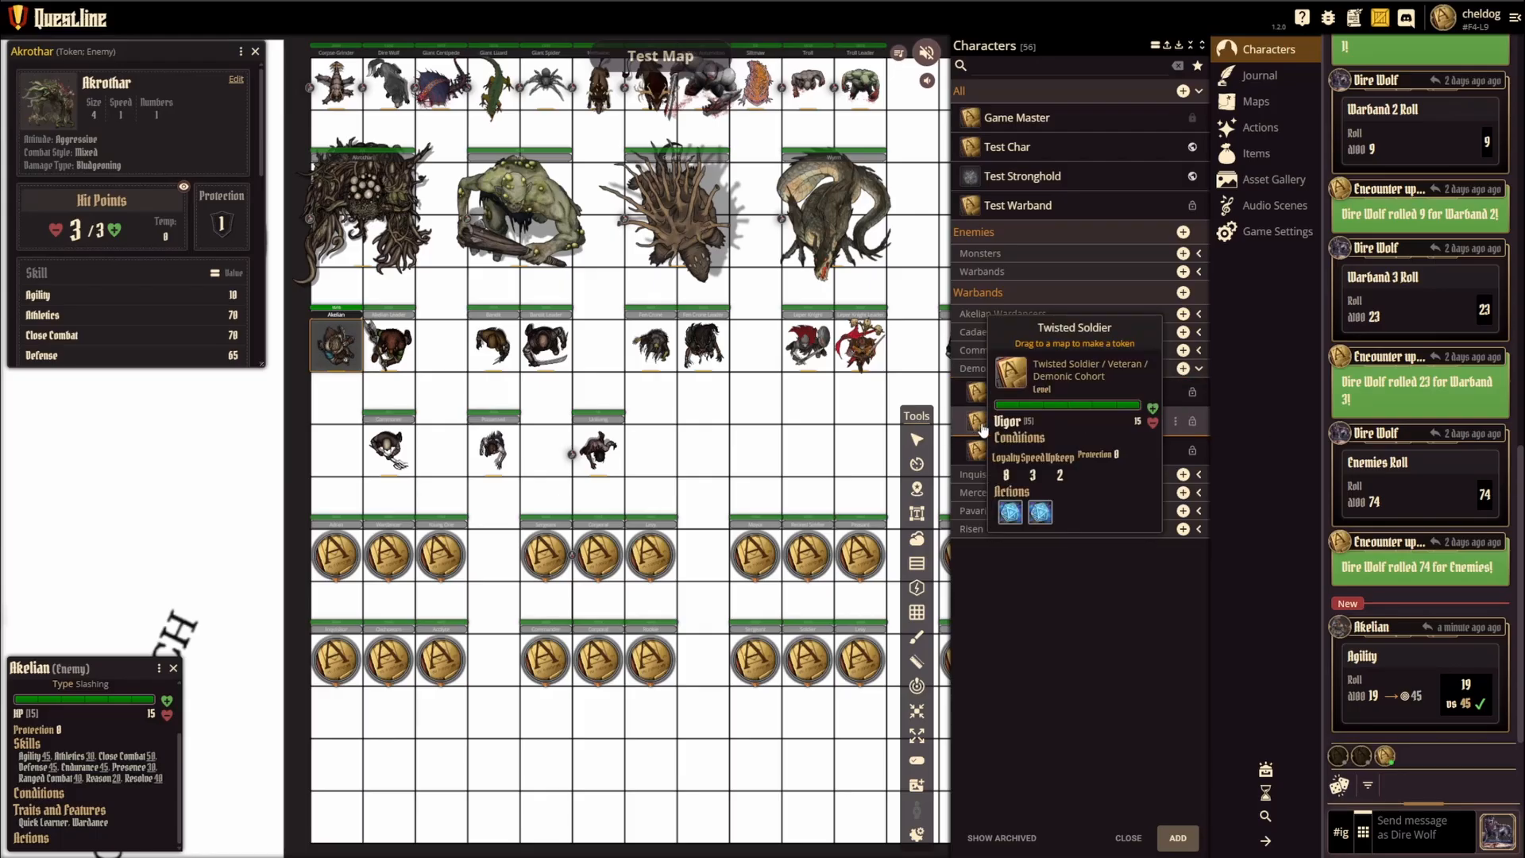
{"action": "left_click", "coordinate": [1175, 423]}
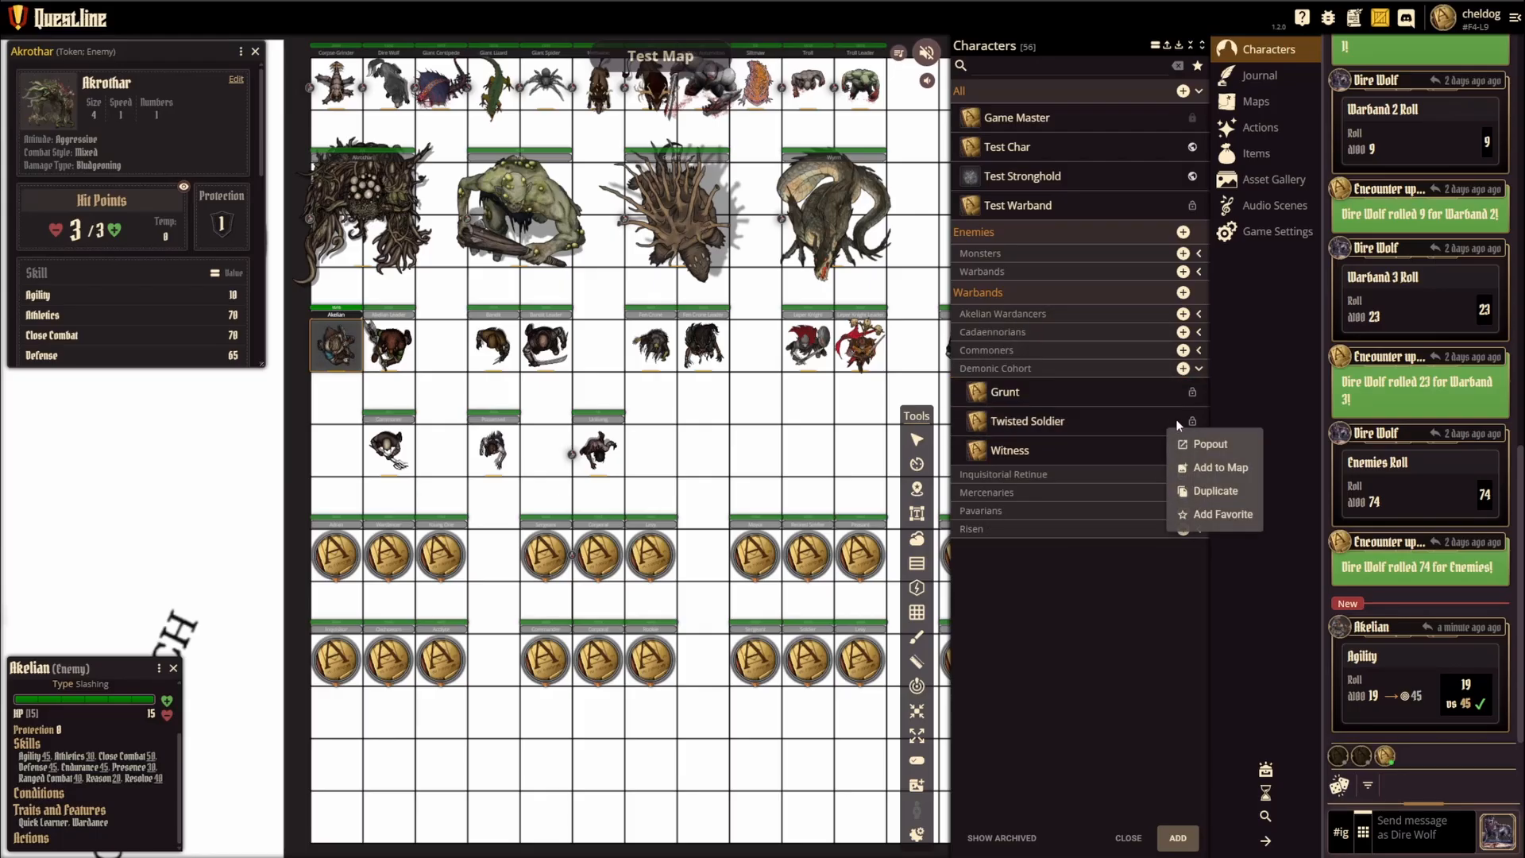
{"action": "left_click", "coordinate": [1199, 492]}
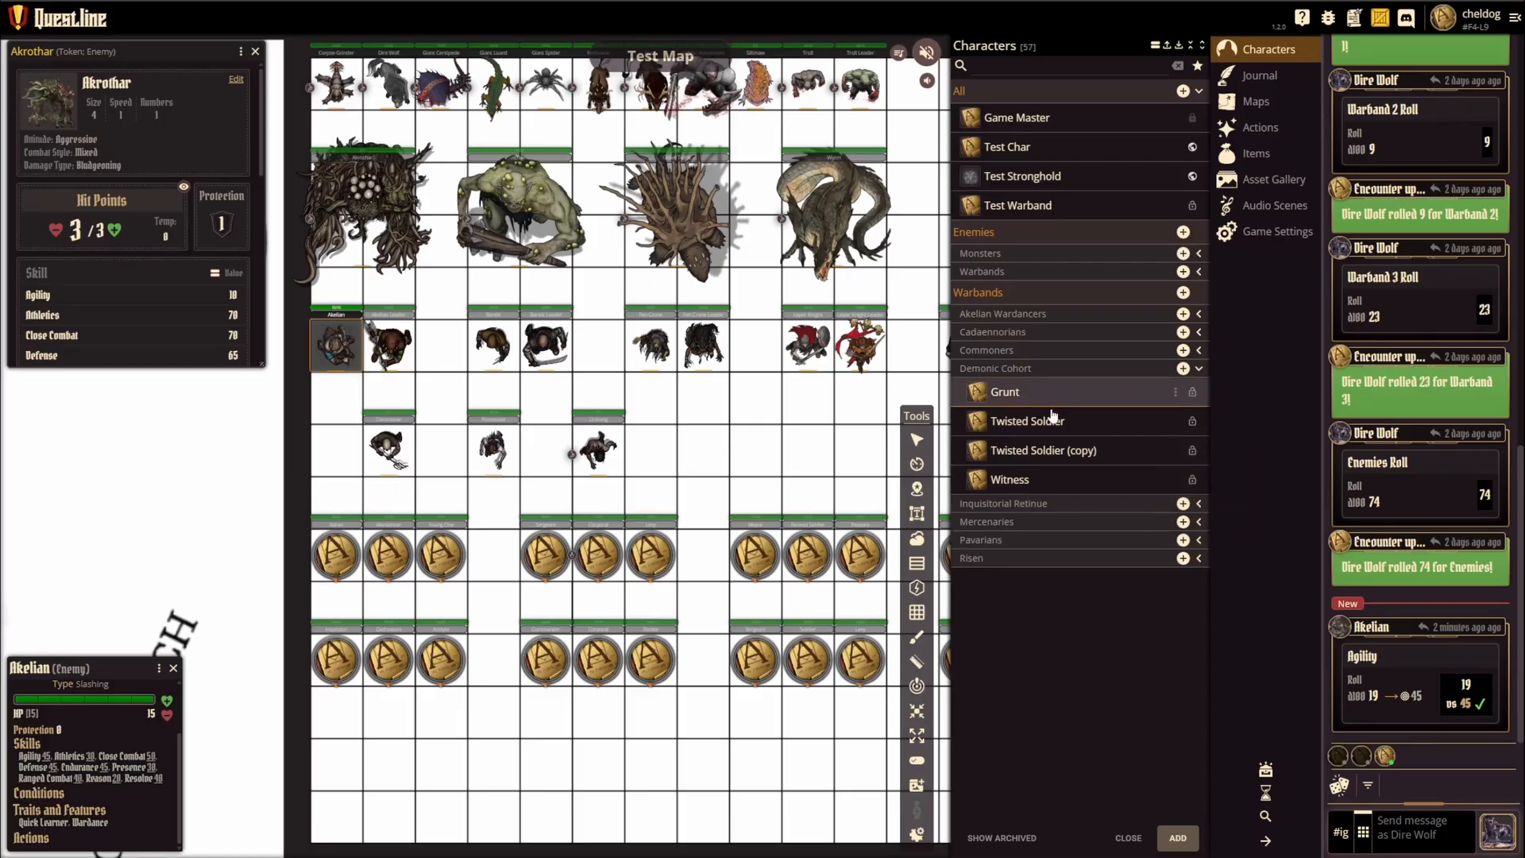
Step: In the Twisted Soldier (copy) settings, set the group to My Warband and clear the subgroup
{"action": "left_click", "coordinate": [1079, 458]}
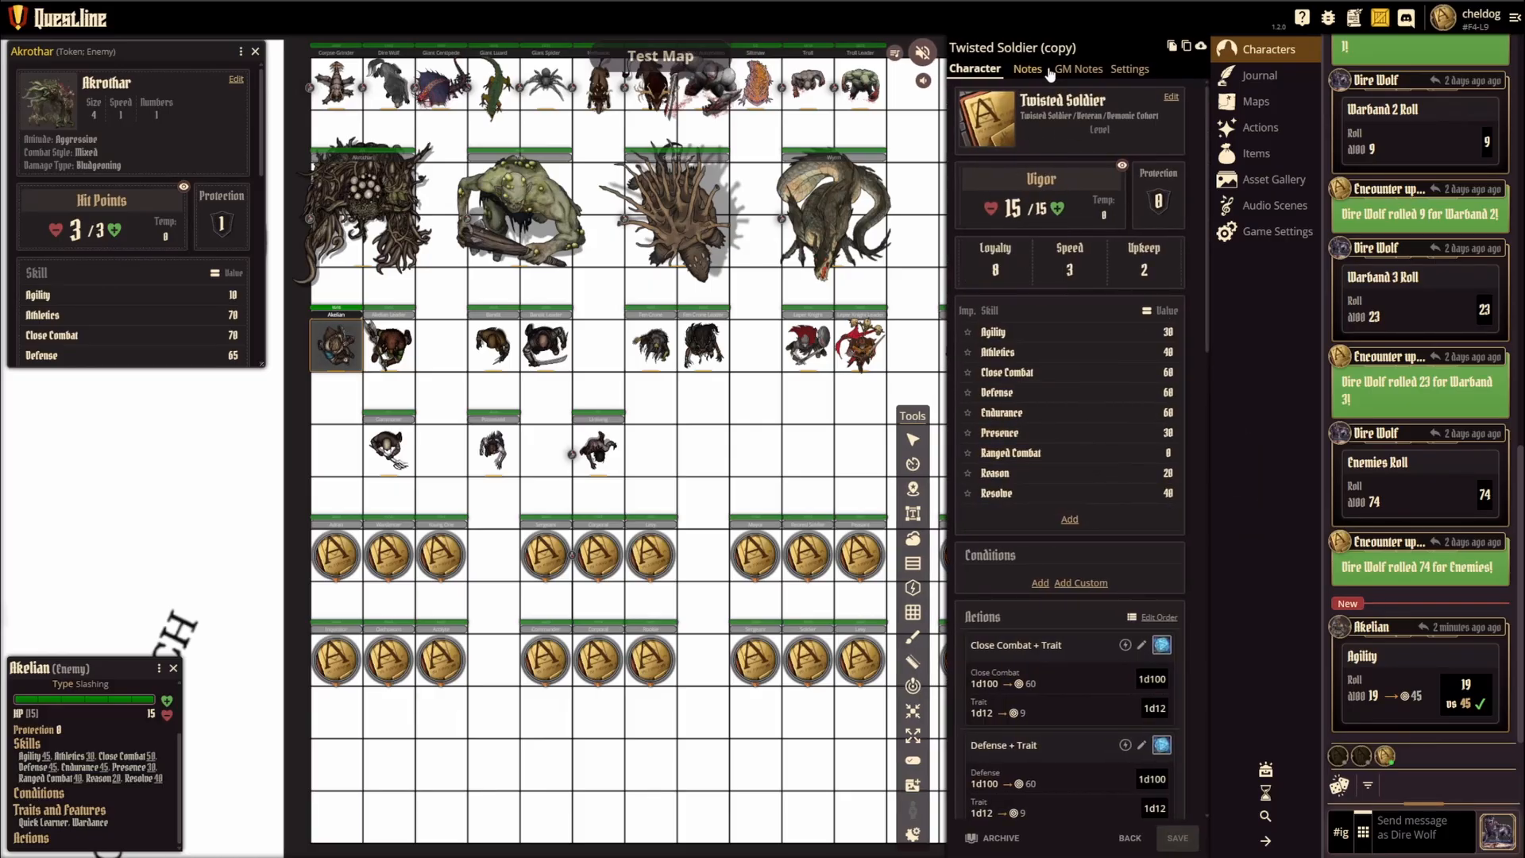
{"action": "left_click", "coordinate": [1130, 70]}
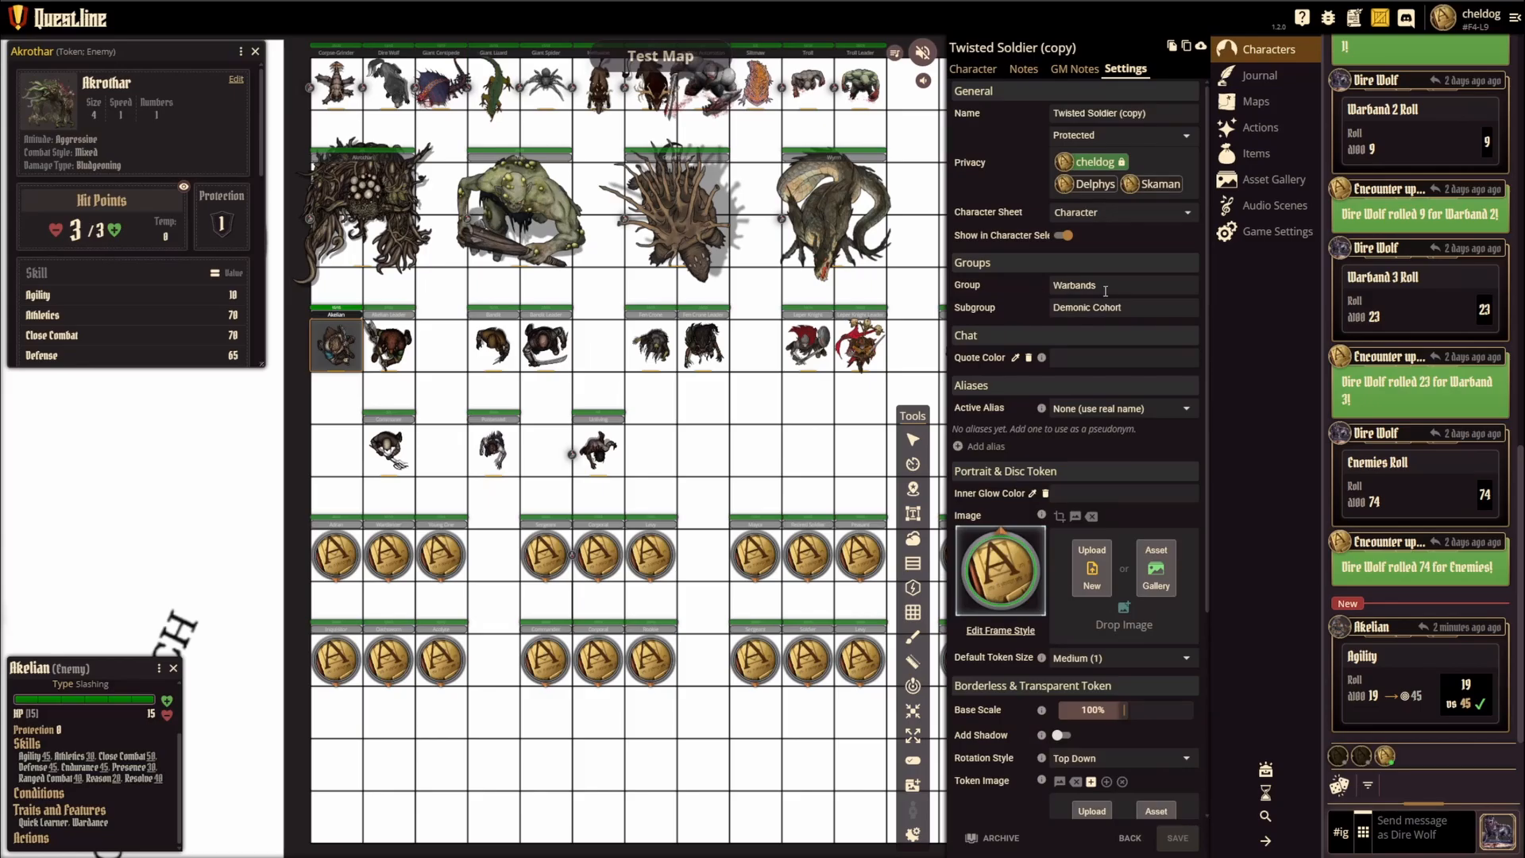
{"action": "double_click", "coordinate": [1045, 285]}
{"action": "type", "text": "My"}
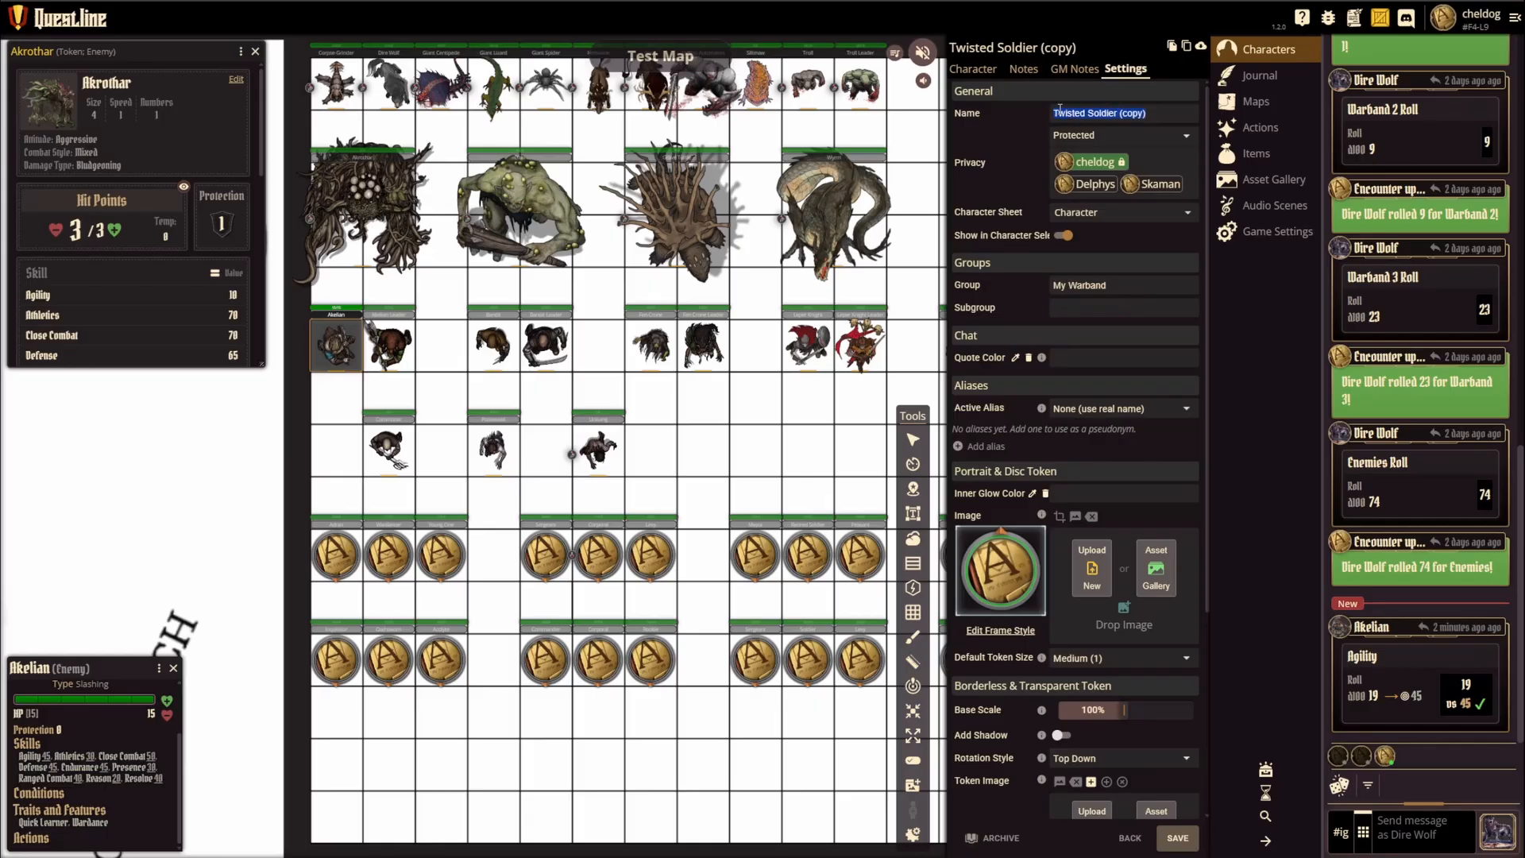
Step: Rename the copied soldier as Geoff in both its settings and its character sheet, save it, and return to the character list
{"action": "type", "text": "Geoff"}
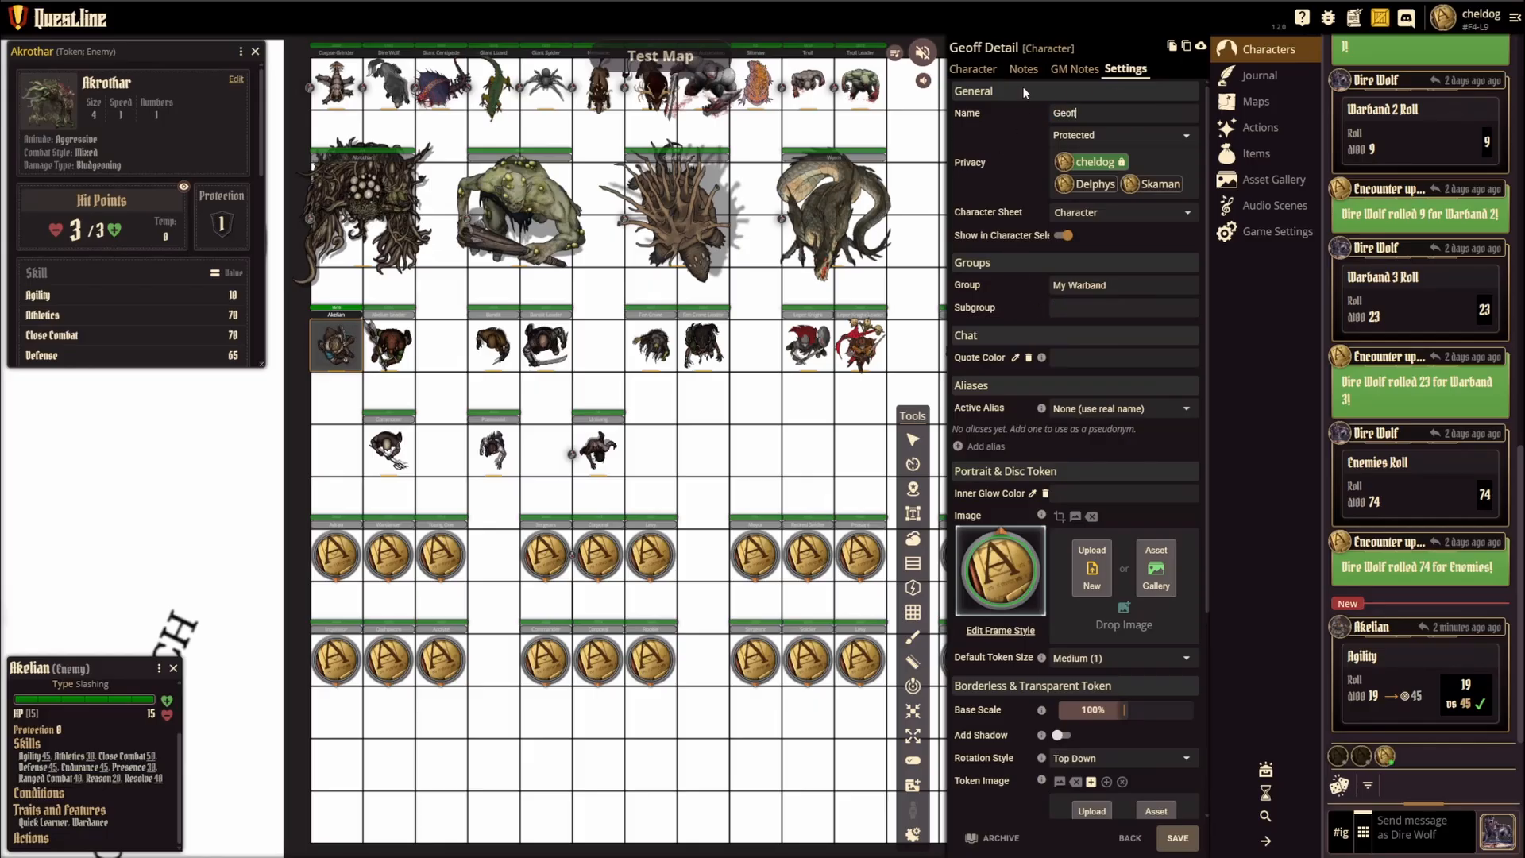
{"action": "left_click", "coordinate": [973, 69]}
{"action": "left_click", "coordinate": [1066, 106]}
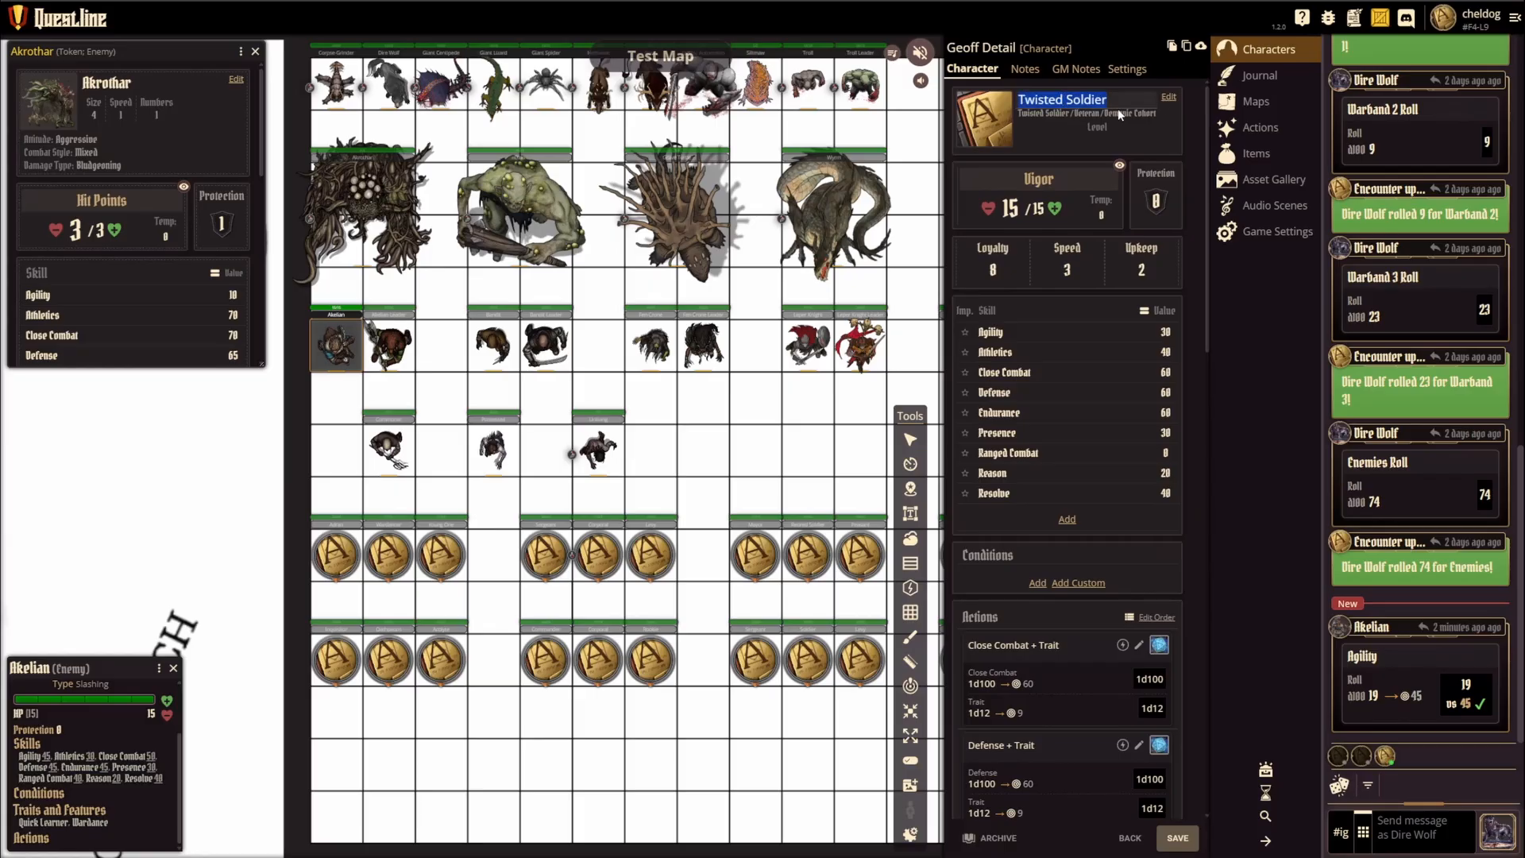
{"action": "type", "text": "Geoff"}
{"action": "key", "text": "Return"}
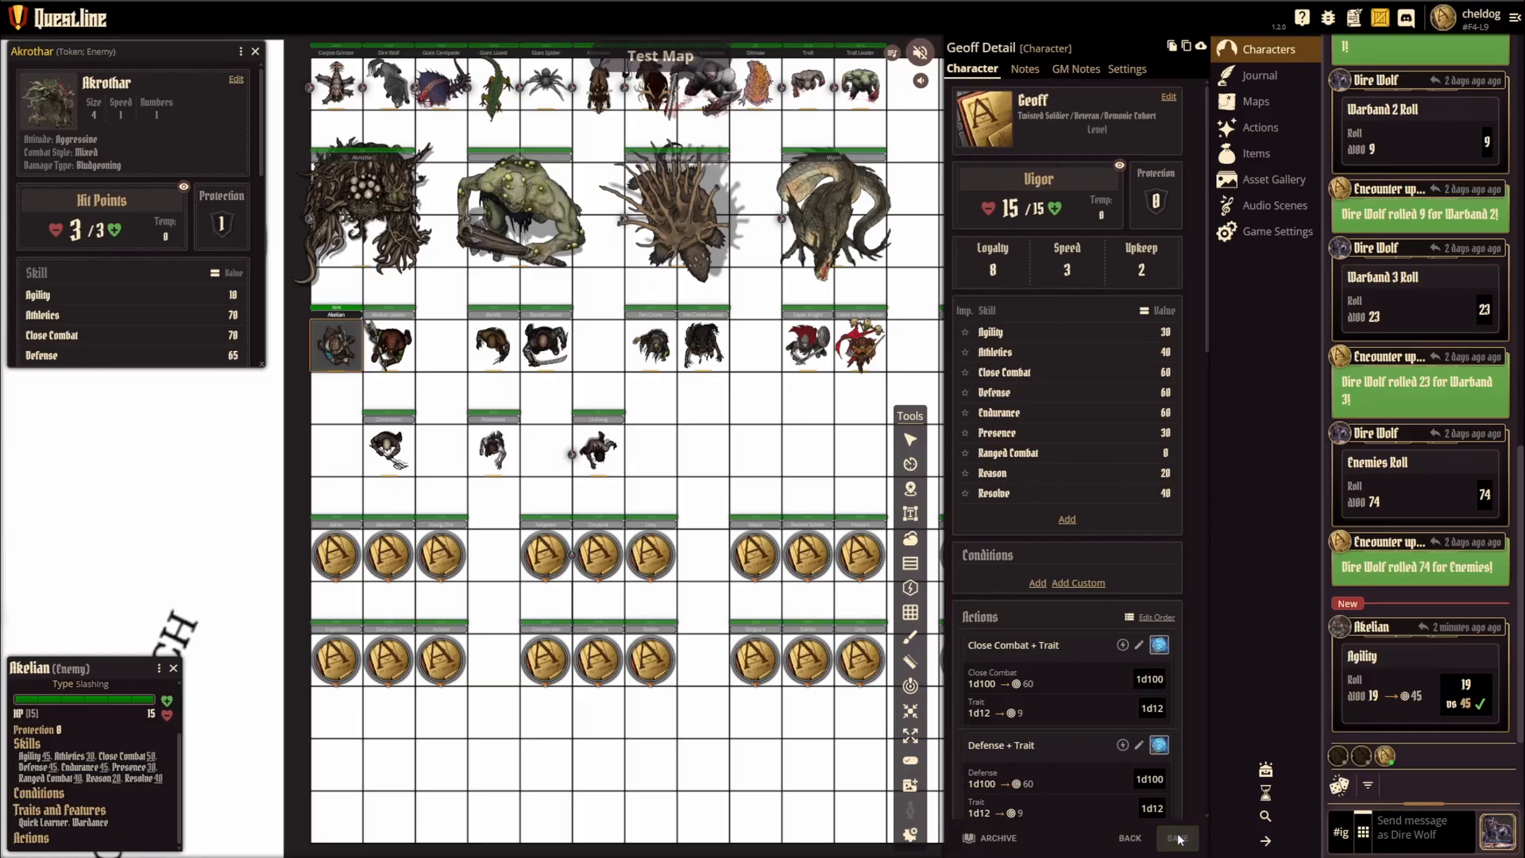
{"action": "left_click", "coordinate": [1129, 838]}
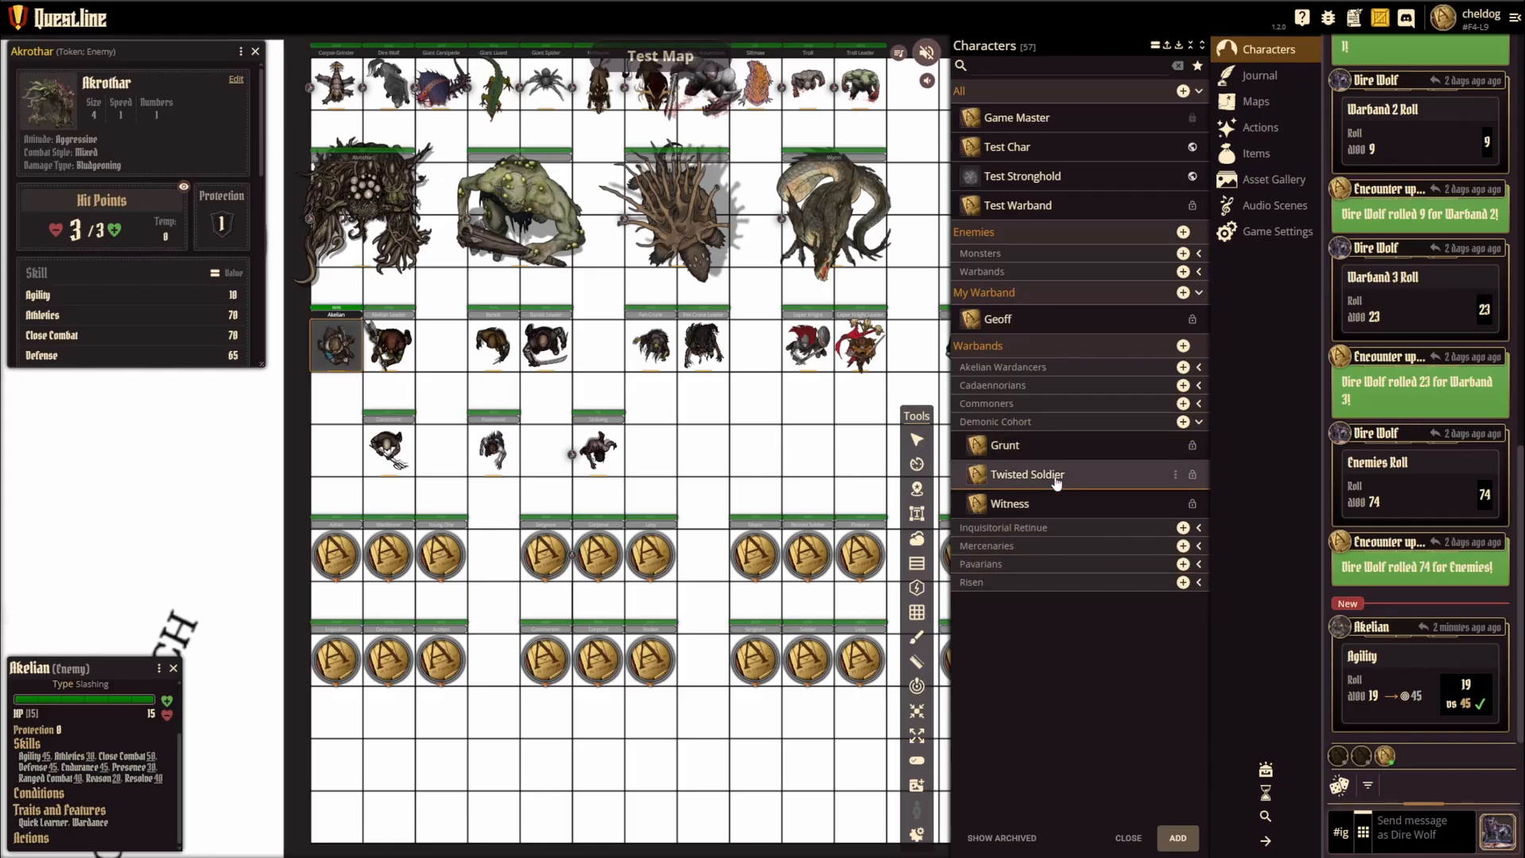
Step: Collapse the Demonic Cohort subgroup and the My Warband group in the character list
{"action": "left_click", "coordinate": [1176, 476]}
{"action": "left_click", "coordinate": [1098, 474]}
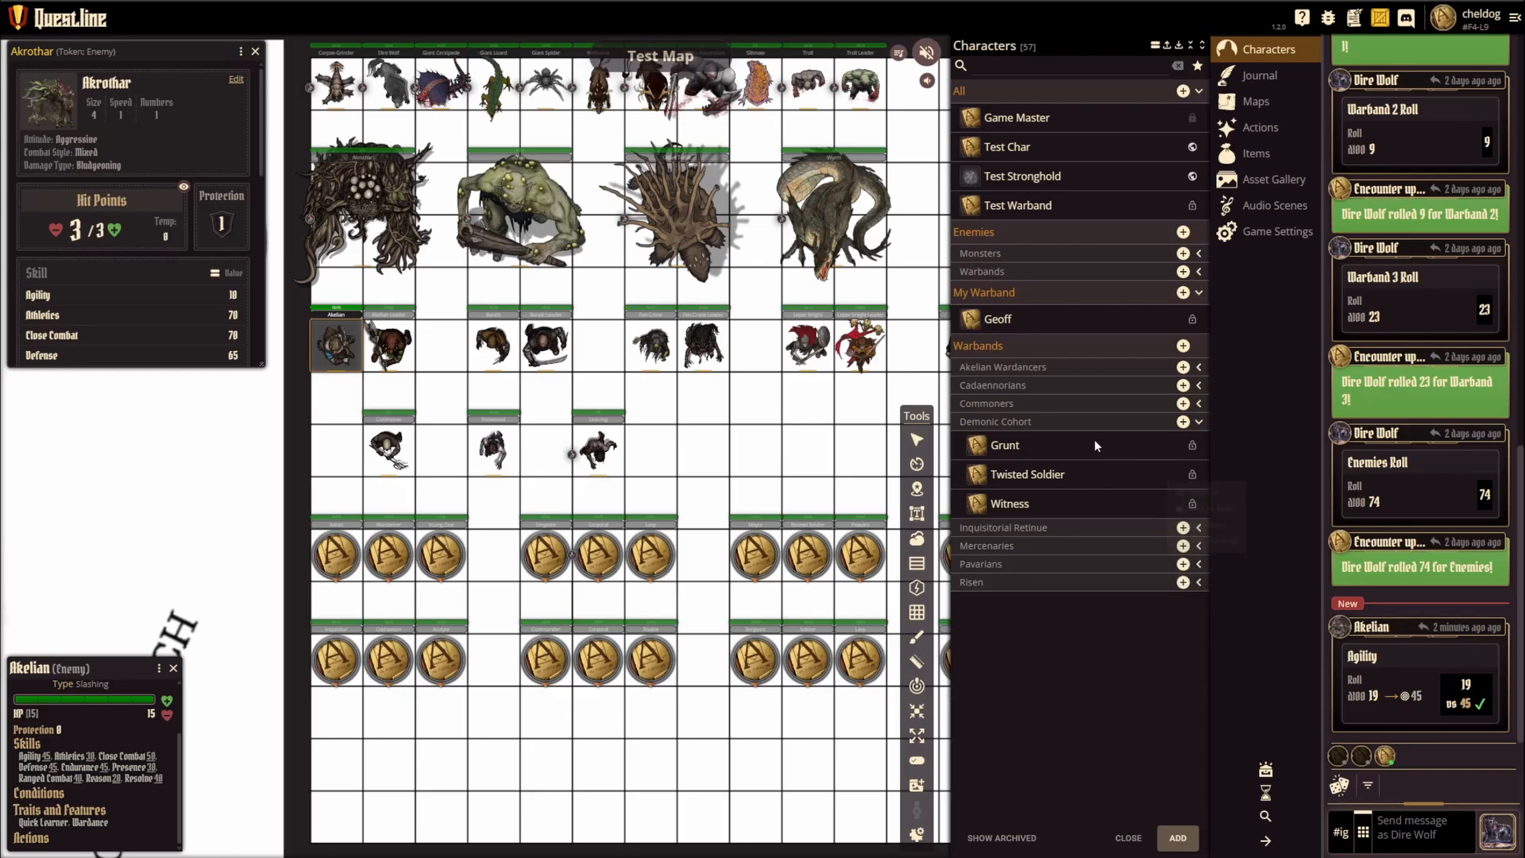
{"action": "left_click", "coordinate": [1140, 425]}
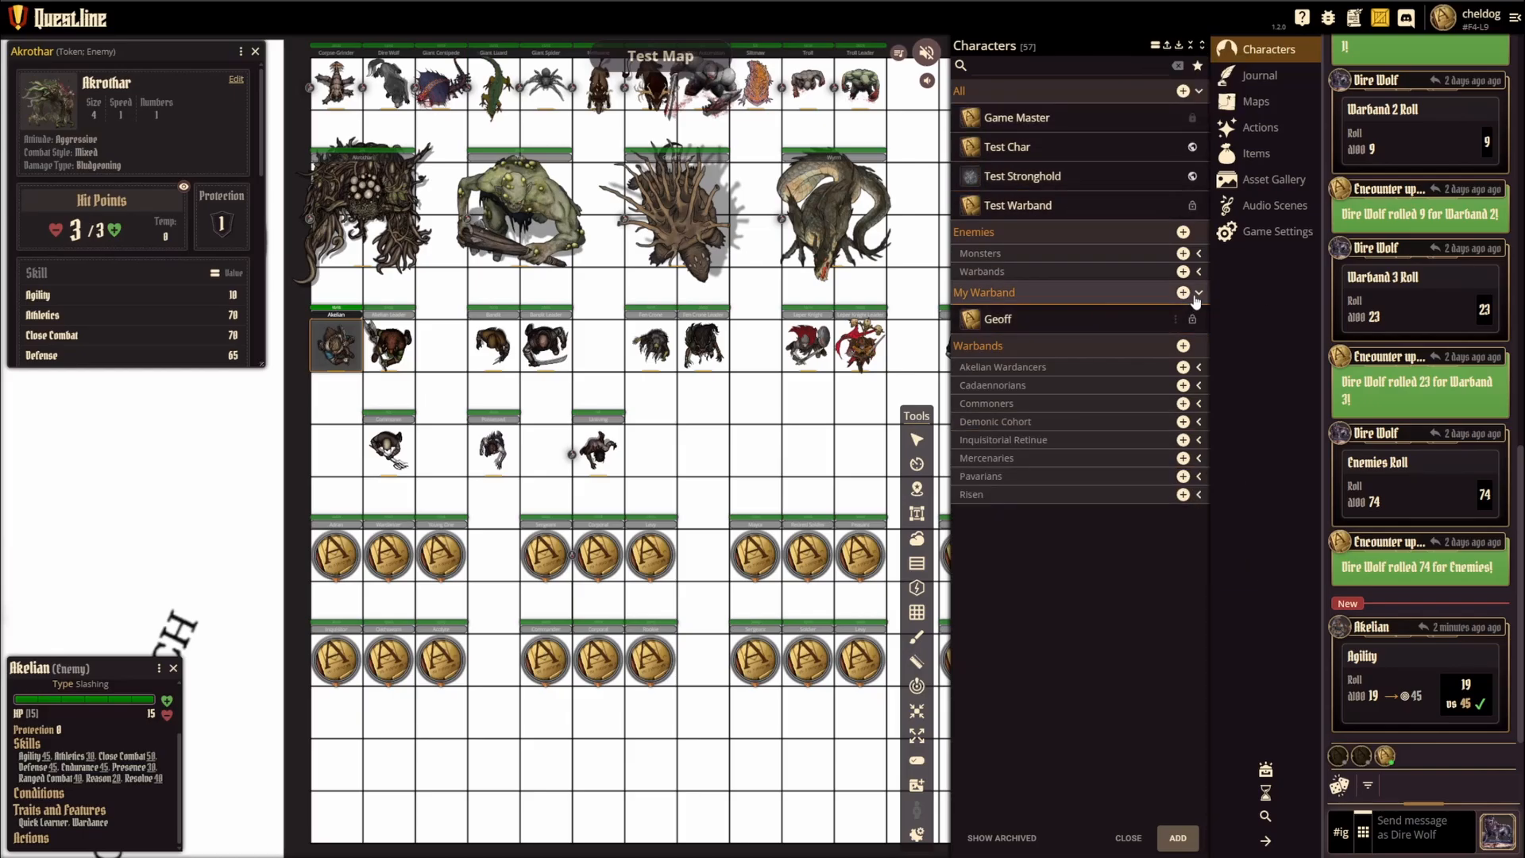
{"action": "left_click", "coordinate": [1199, 294]}
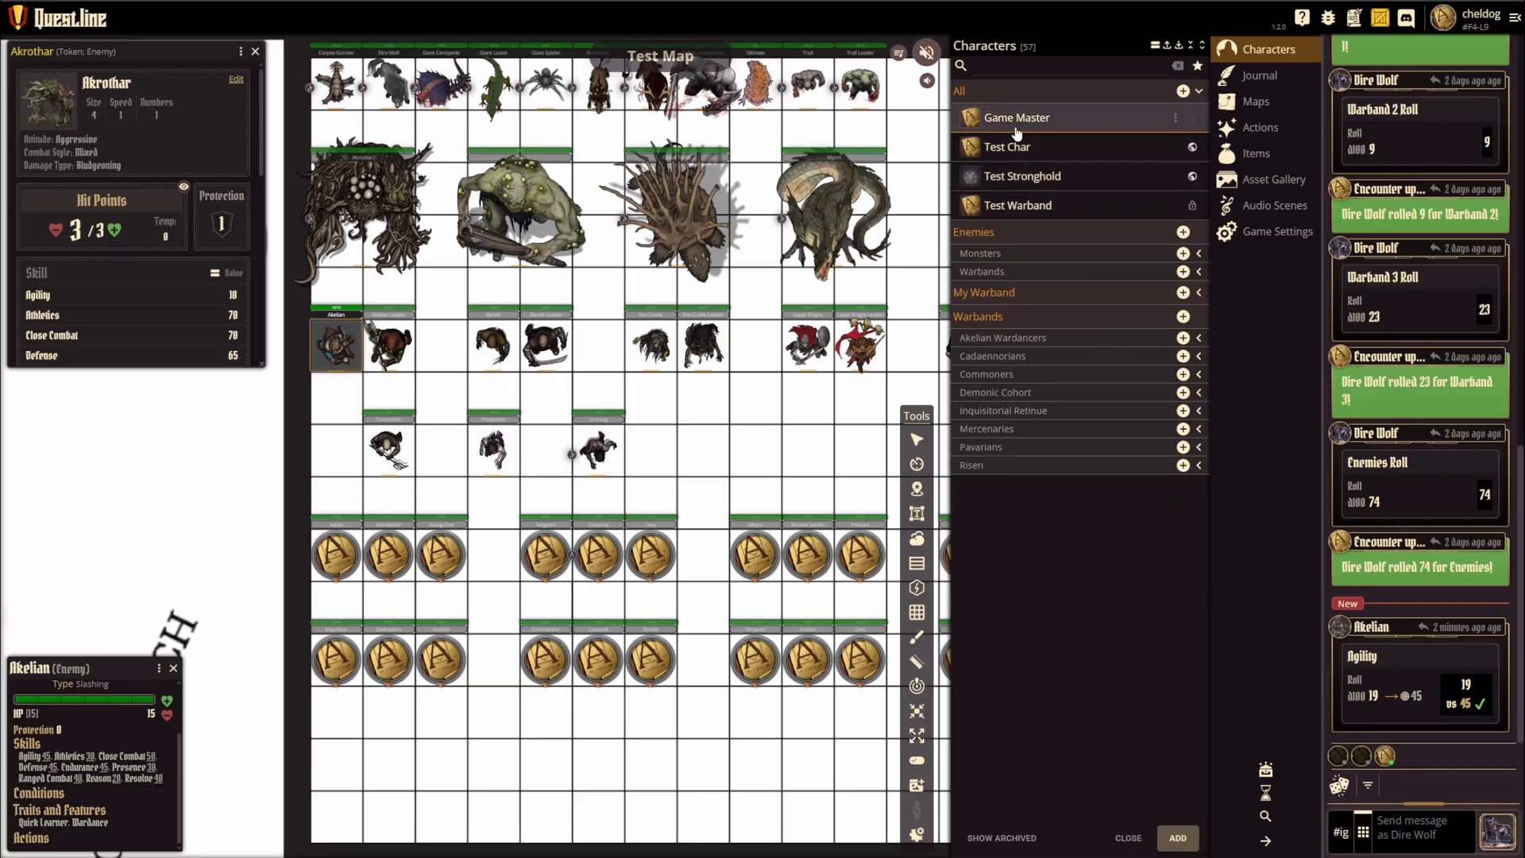
Step: Open the Test Stronghold sheet, review its prefab building selection, and leave the selection without changes
{"action": "left_click", "coordinate": [1025, 179]}
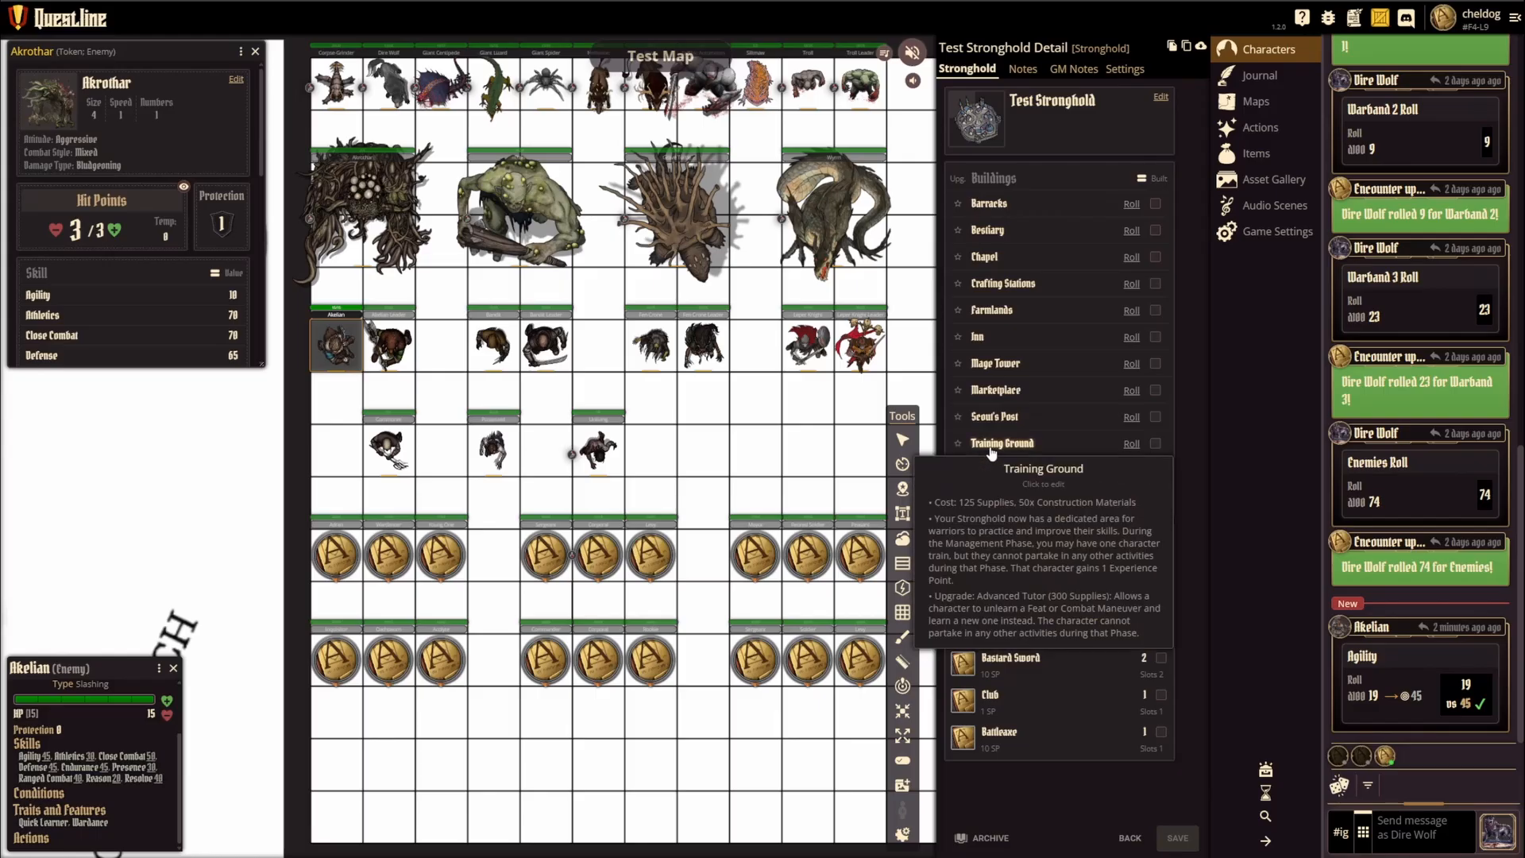
{"action": "left_click", "coordinate": [1059, 496]}
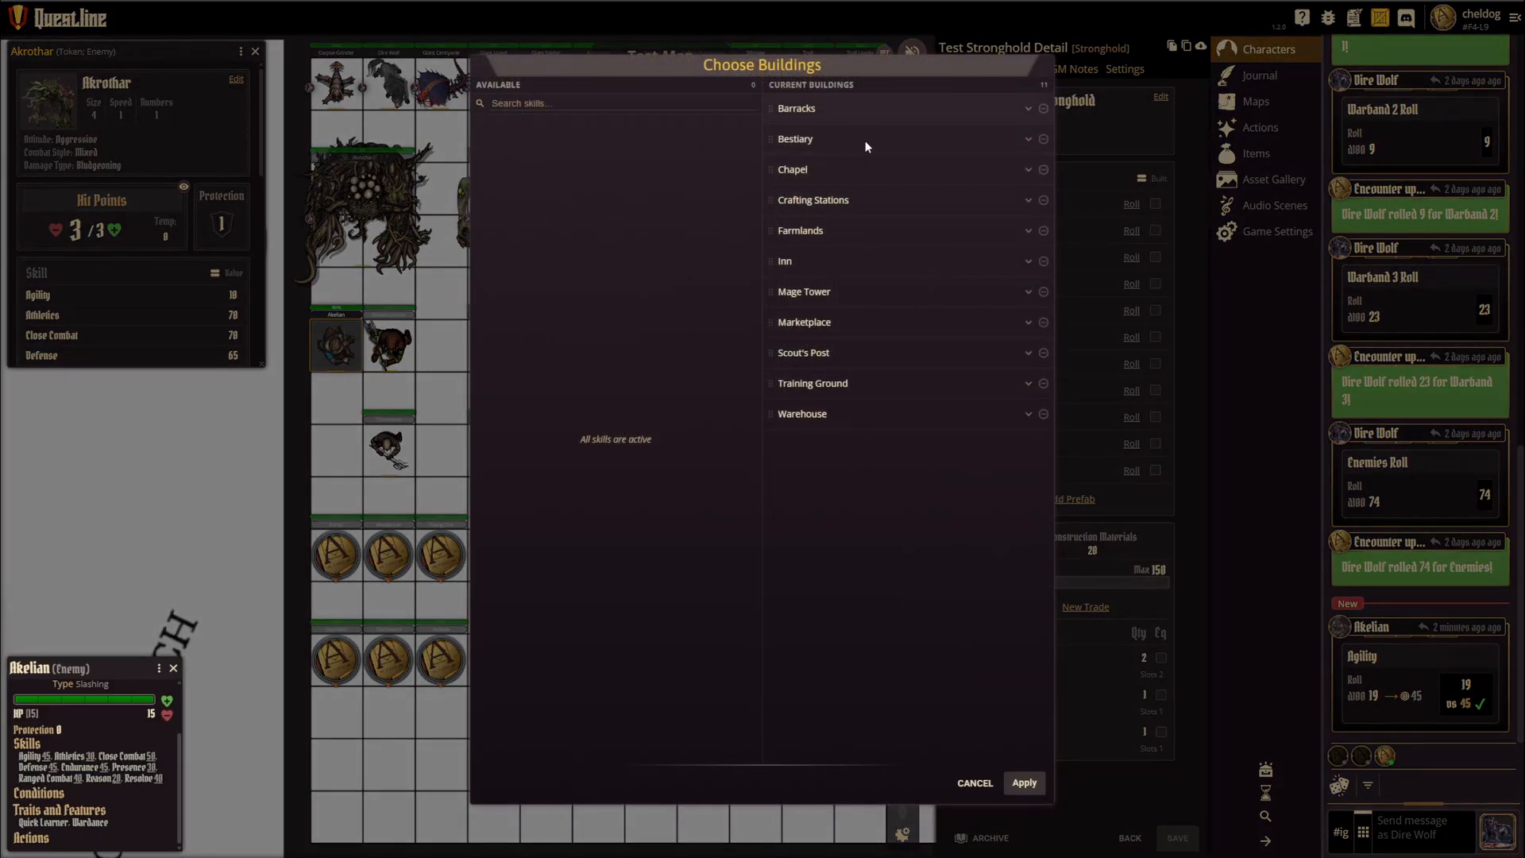
{"action": "left_click", "coordinate": [971, 783]}
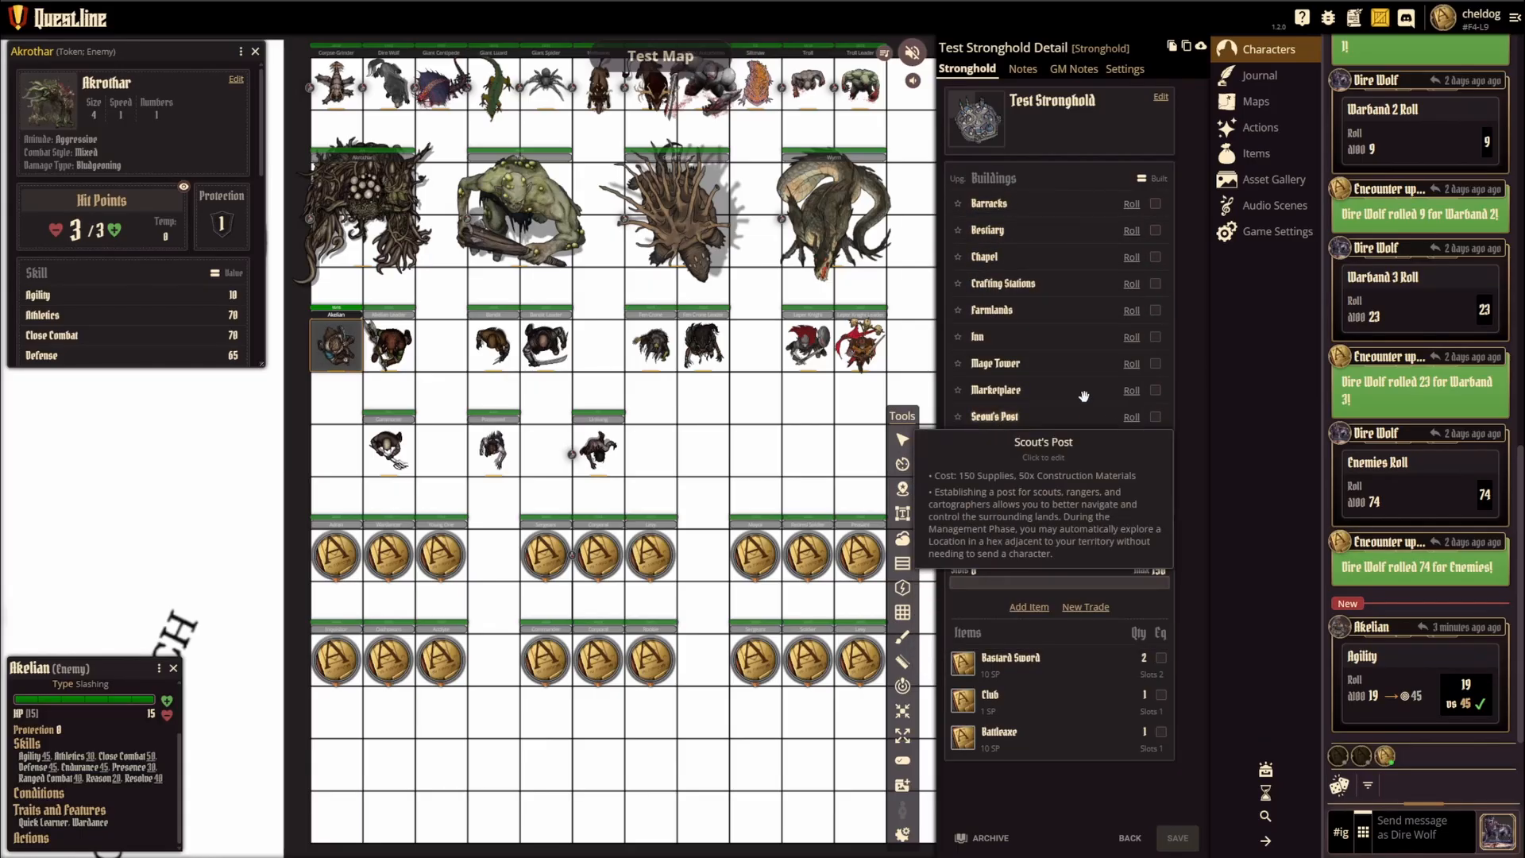
Step: Mark the Bestiary and Inn as built, and replace all the stronghold's buildings with only the Chapel
{"action": "left_click", "coordinate": [1156, 230]}
{"action": "left_click", "coordinate": [1156, 337]}
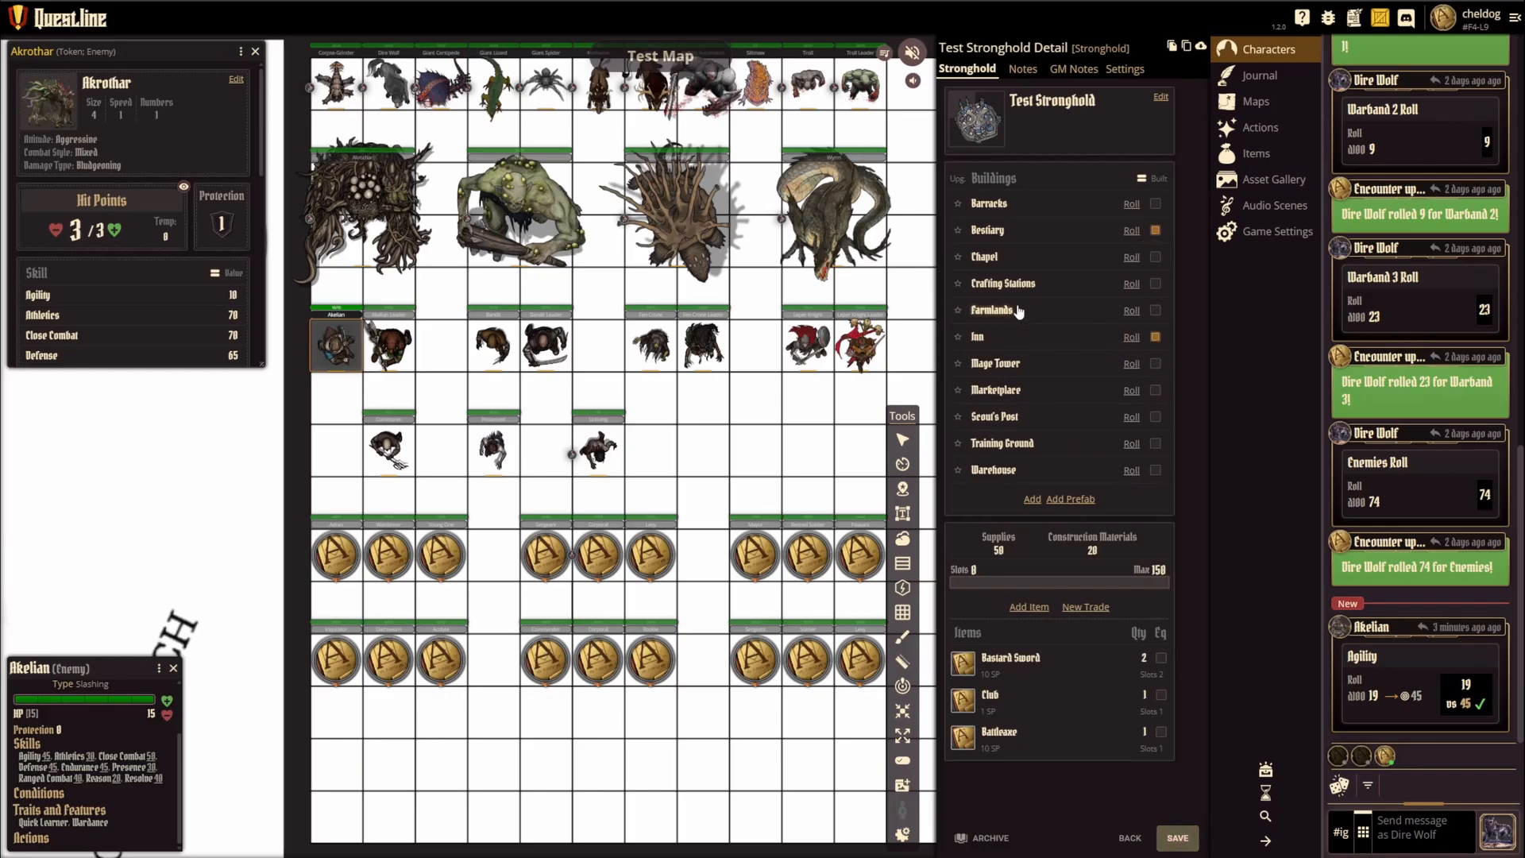
{"action": "left_click", "coordinate": [1074, 504]}
{"action": "left_click", "coordinate": [1044, 108]}
{"action": "left_click", "coordinate": [1044, 108]}
{"action": "left_click", "coordinate": [1044, 108]}
{"action": "left_click", "coordinate": [1044, 108]}
{"action": "left_click", "coordinate": [1044, 108]}
{"action": "left_click", "coordinate": [1043, 108]}
{"action": "left_click", "coordinate": [1044, 108]}
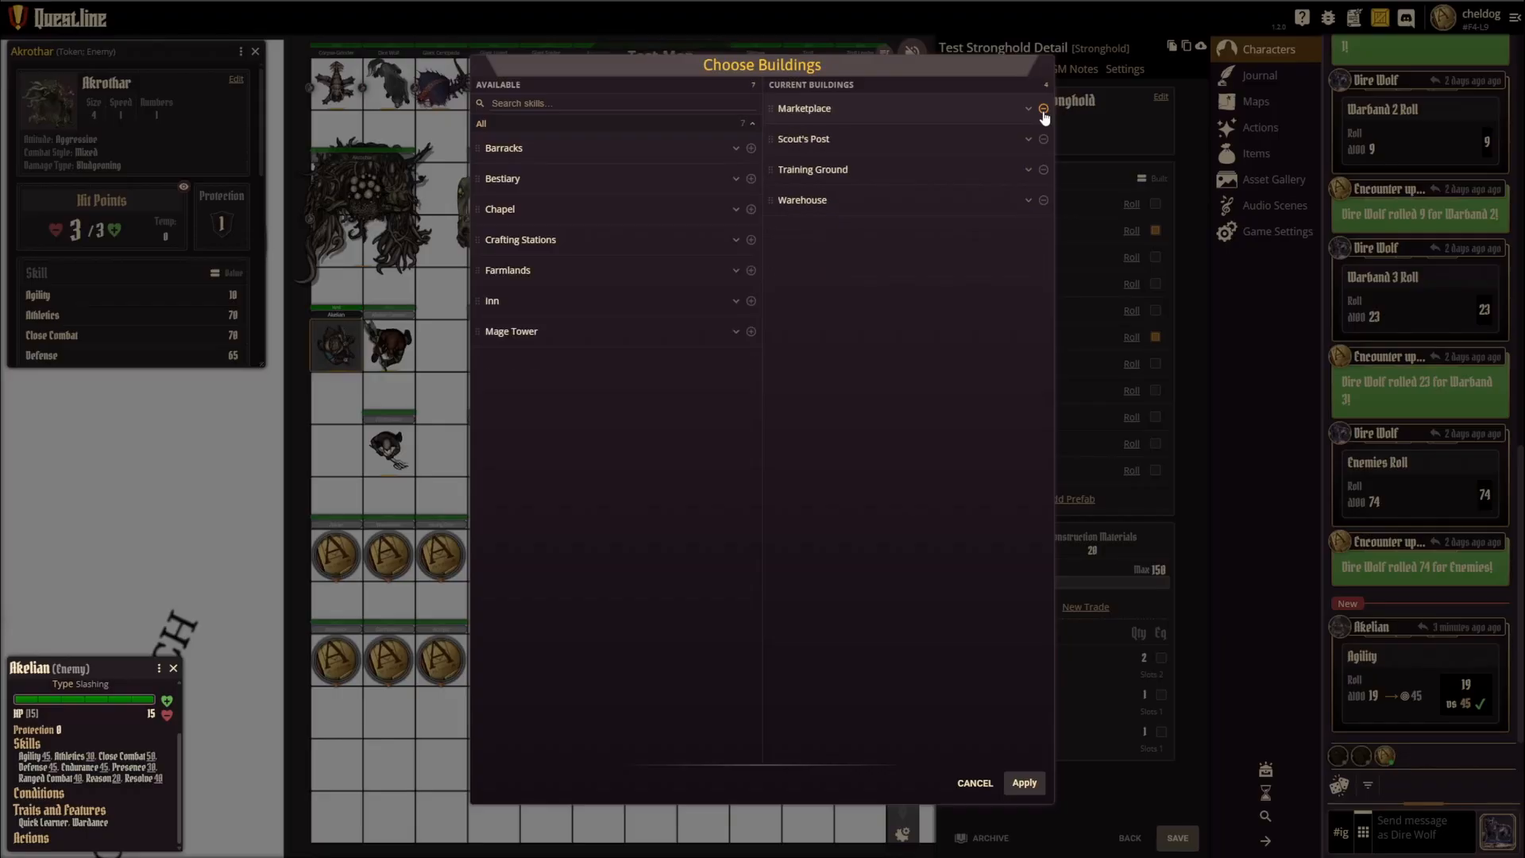
{"action": "left_click", "coordinate": [1044, 108]}
{"action": "left_click", "coordinate": [1044, 108]}
{"action": "left_click", "coordinate": [1044, 108]}
{"action": "left_click", "coordinate": [1044, 108]}
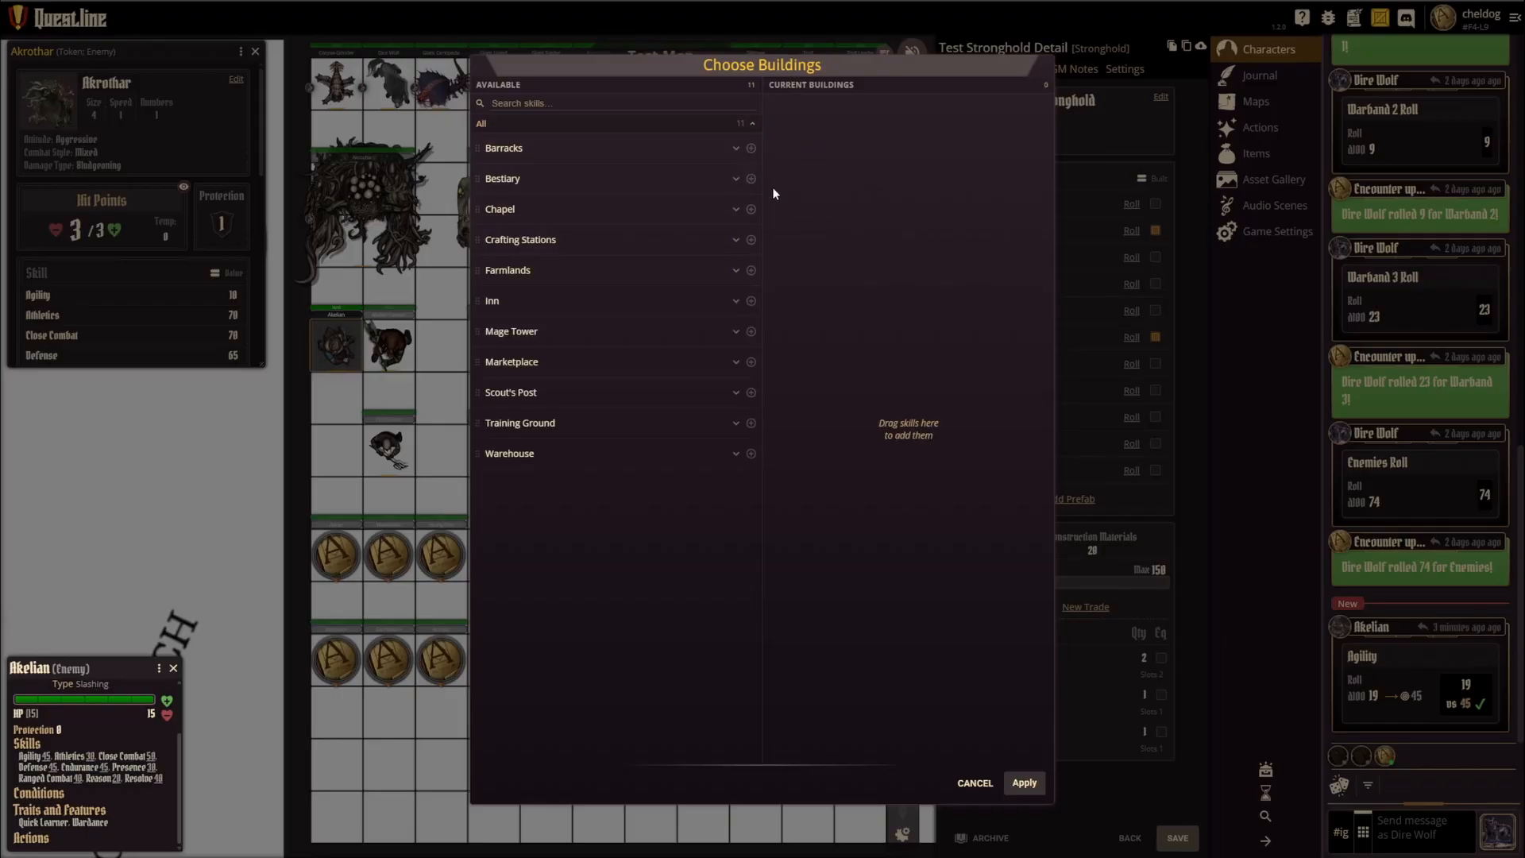
{"action": "left_click", "coordinate": [751, 210]}
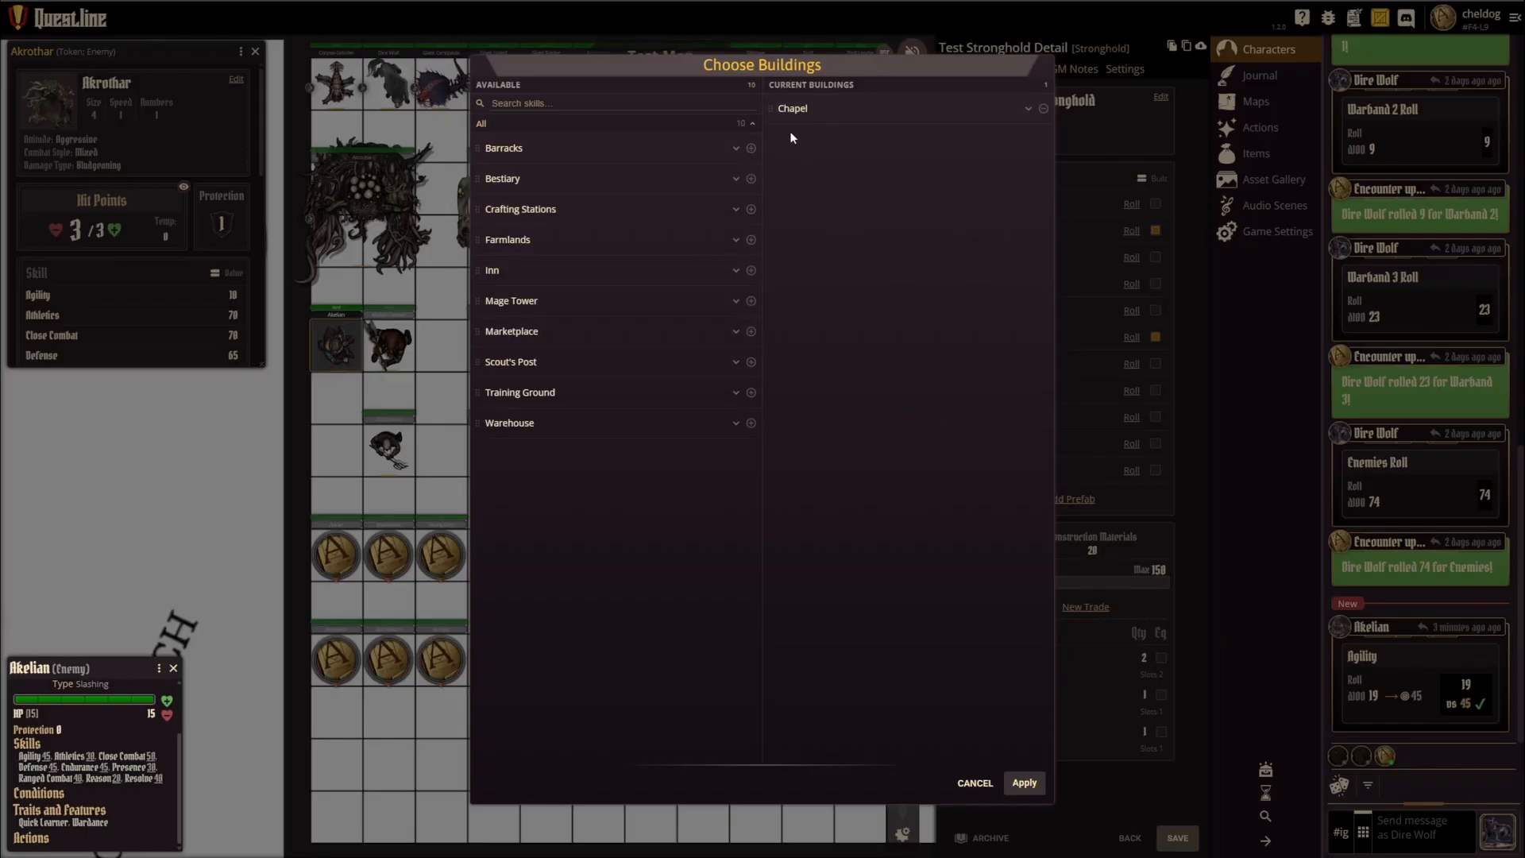
{"action": "left_click", "coordinate": [1022, 784]}
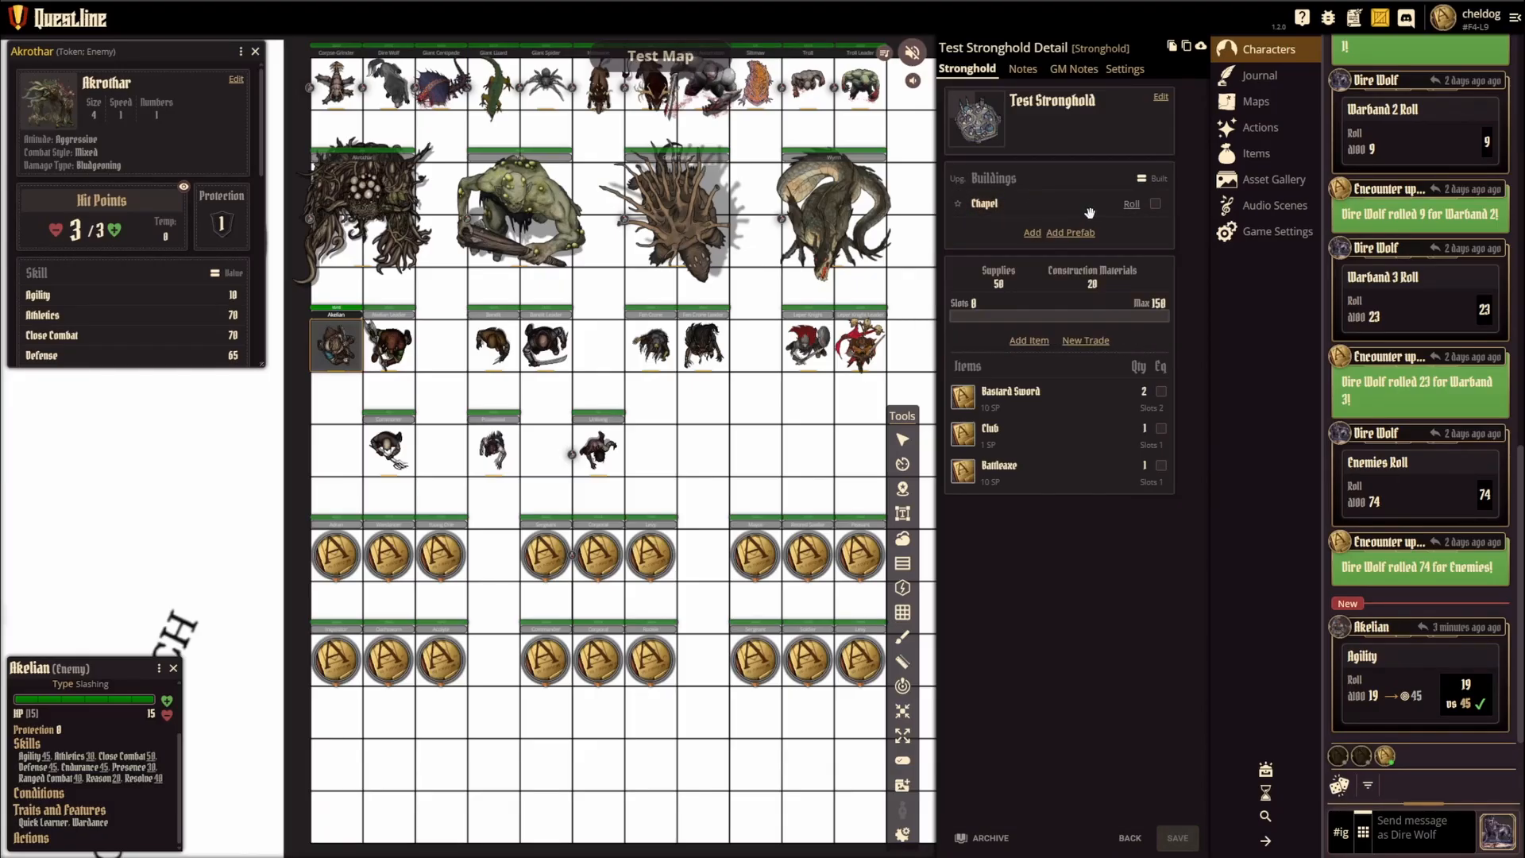
Step: Restore the full set of prefab buildings to the stronghold, from Barracks through Warehouse
{"action": "left_click", "coordinate": [1085, 232]}
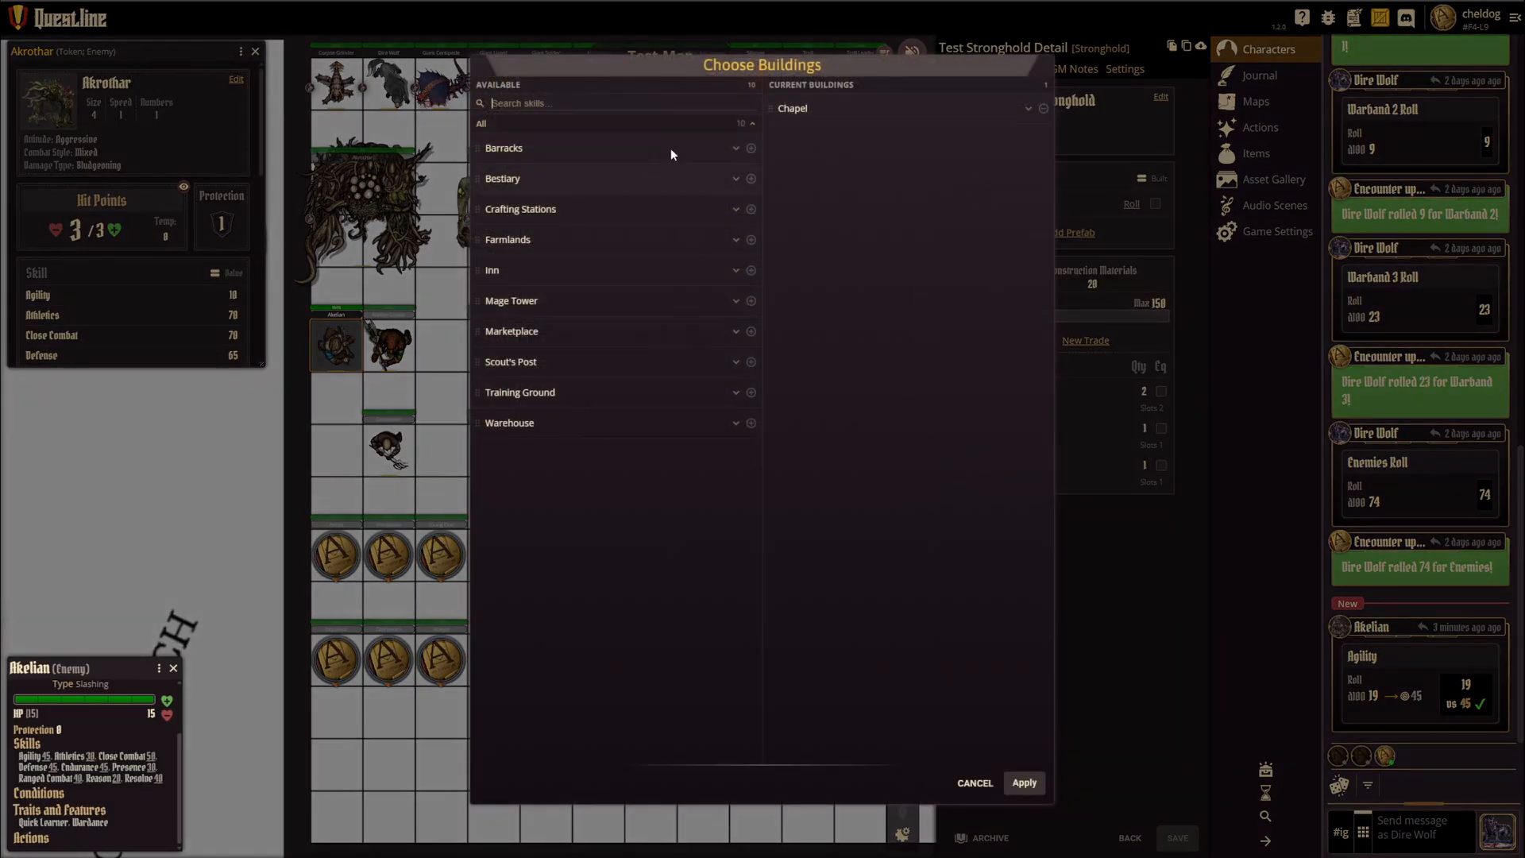
{"action": "left_click", "coordinate": [1043, 109]}
{"action": "left_click", "coordinate": [751, 148]}
{"action": "left_click", "coordinate": [751, 148]}
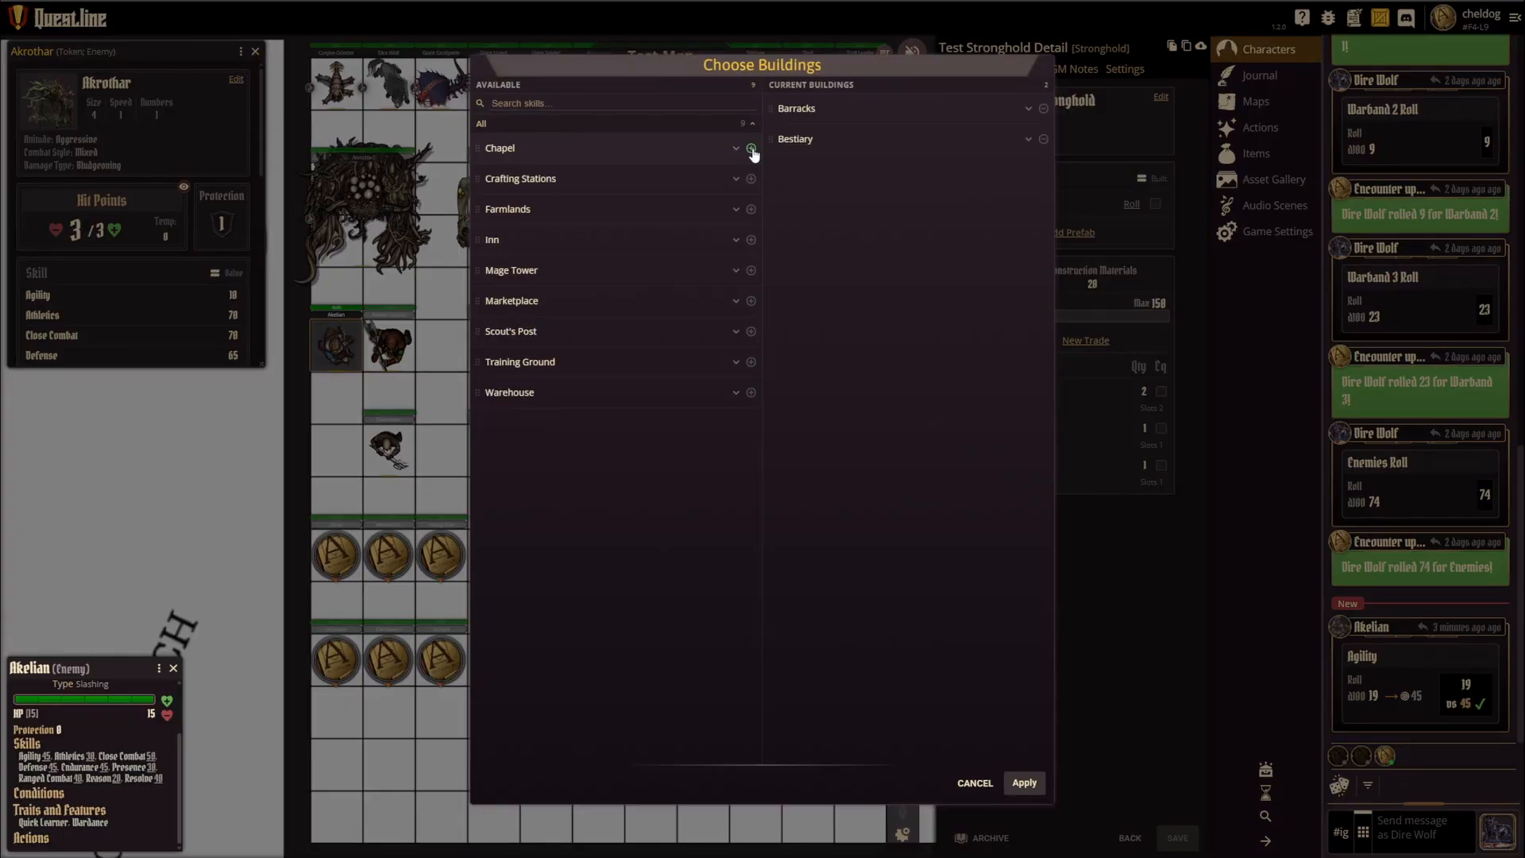
{"action": "triple_click", "coordinate": [751, 148]}
{"action": "double_click", "coordinate": [751, 148]}
{"action": "double_click", "coordinate": [751, 148]}
{"action": "left_click", "coordinate": [750, 149]}
{"action": "left_click", "coordinate": [751, 149]}
{"action": "left_click", "coordinate": [1024, 782]}
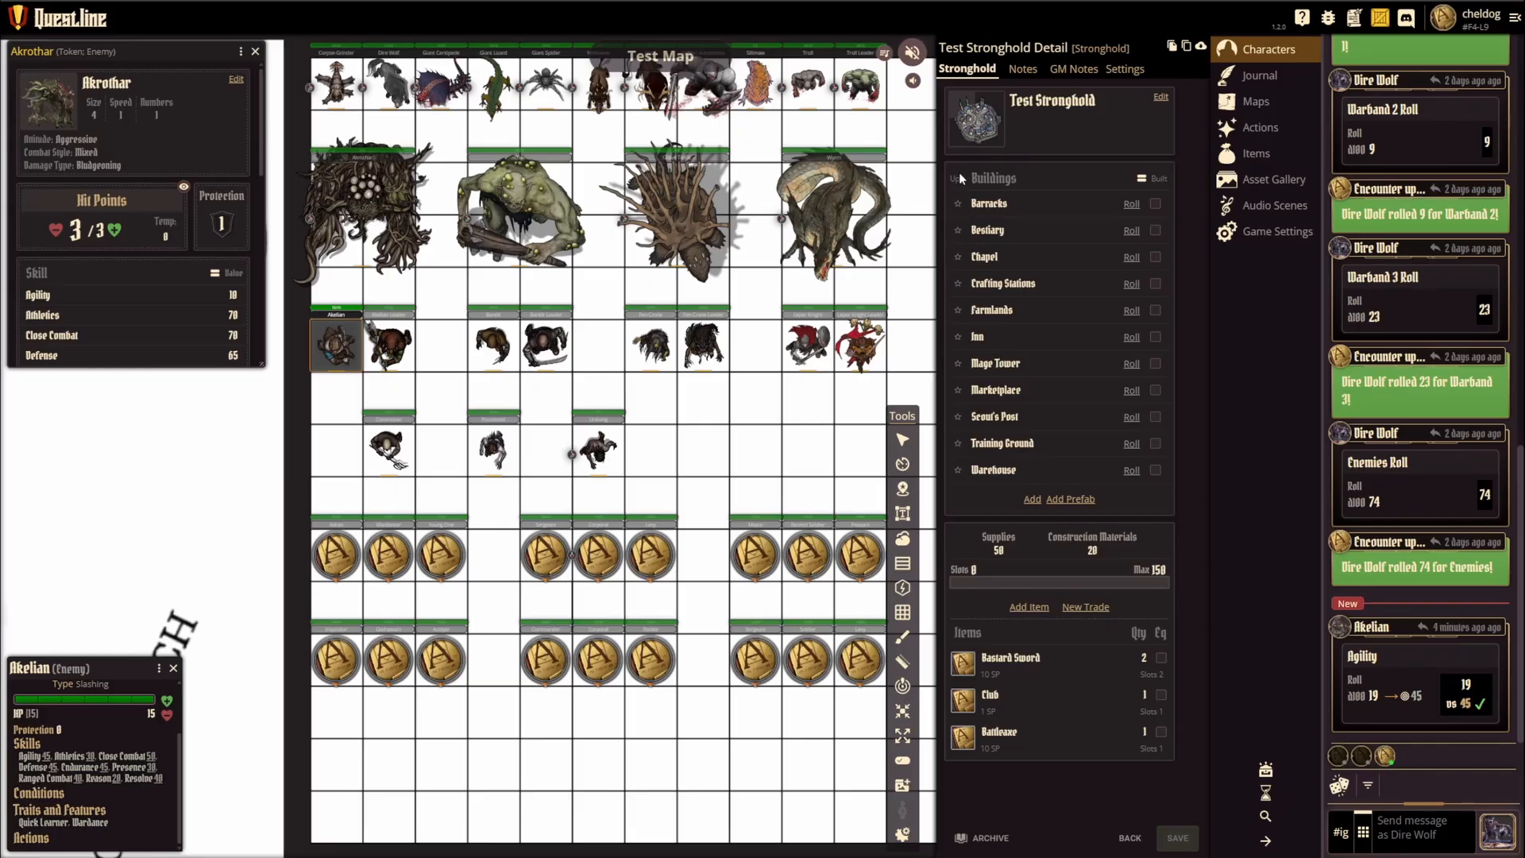
Step: Review the Bestiary and Warehouse descriptions, and try toggling the Warehouse's upgrade and the Scout's Post's built mark
{"action": "mouse_move", "coordinate": [993, 210]}
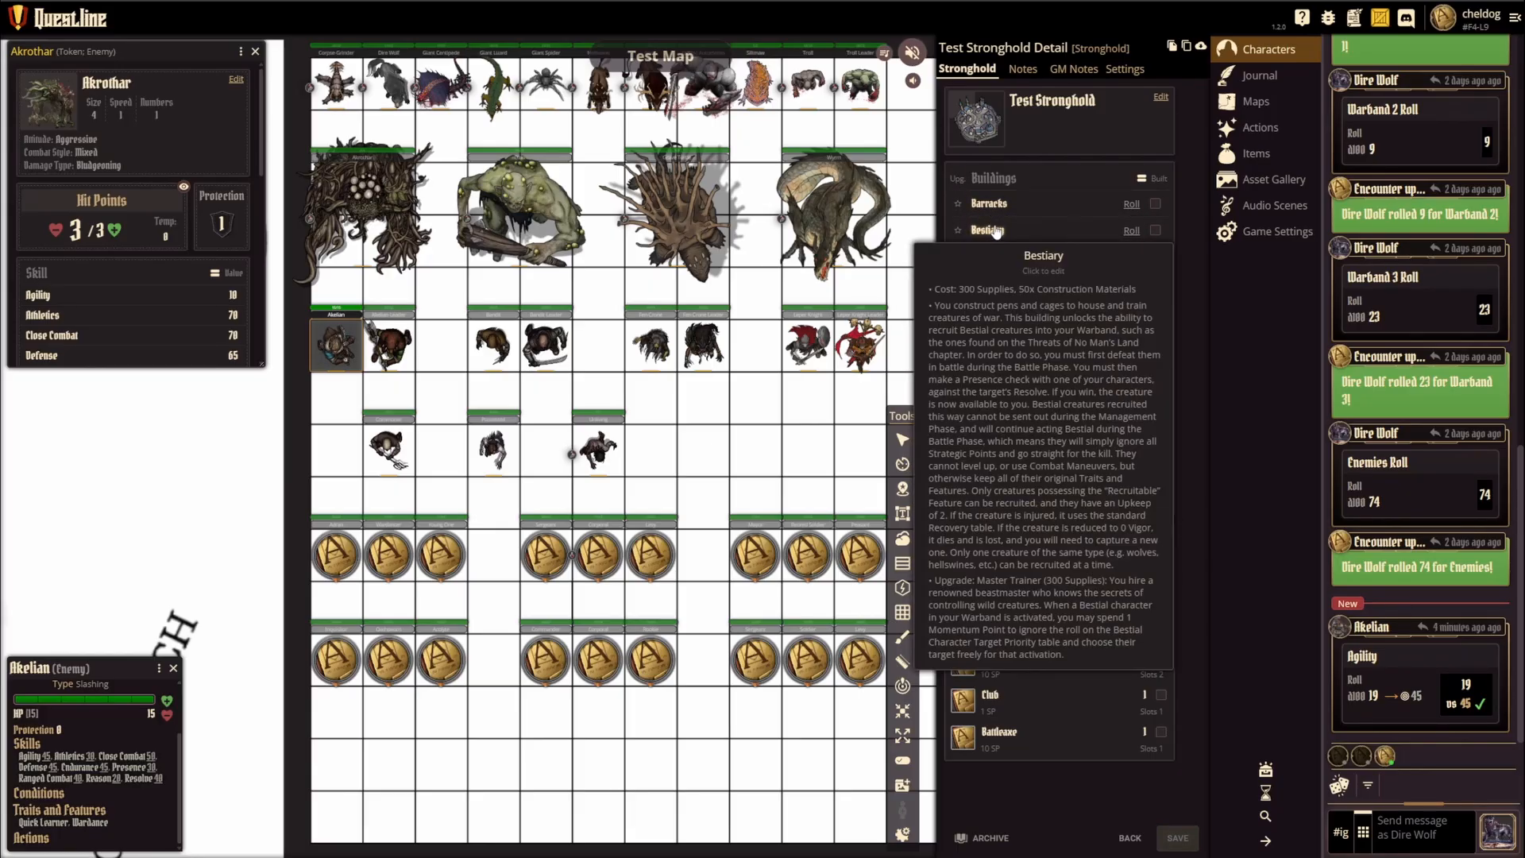
{"action": "mouse_move", "coordinate": [985, 474]}
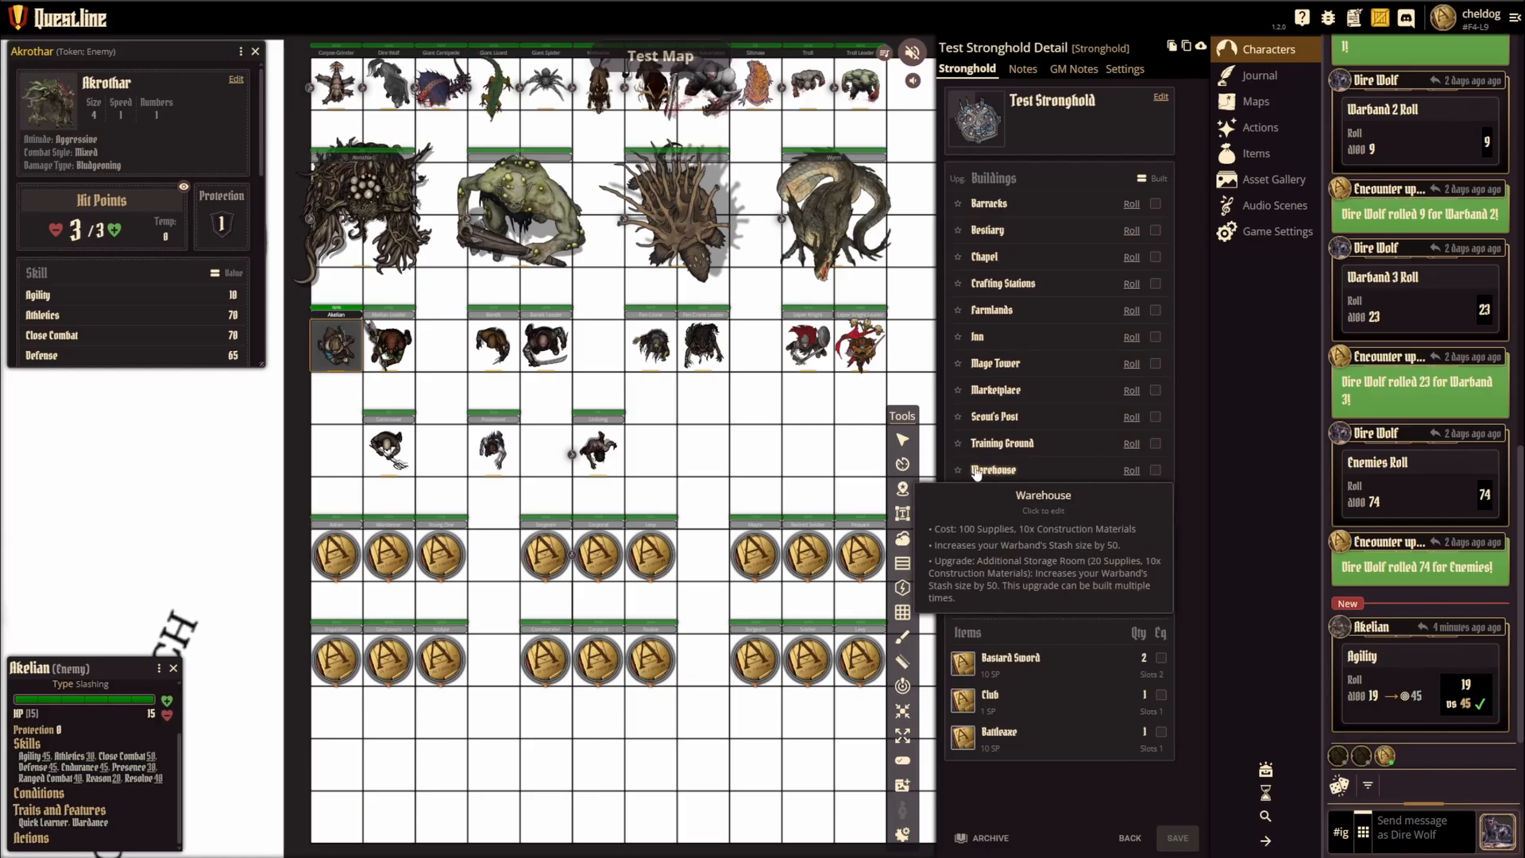
{"action": "left_click", "coordinate": [958, 470]}
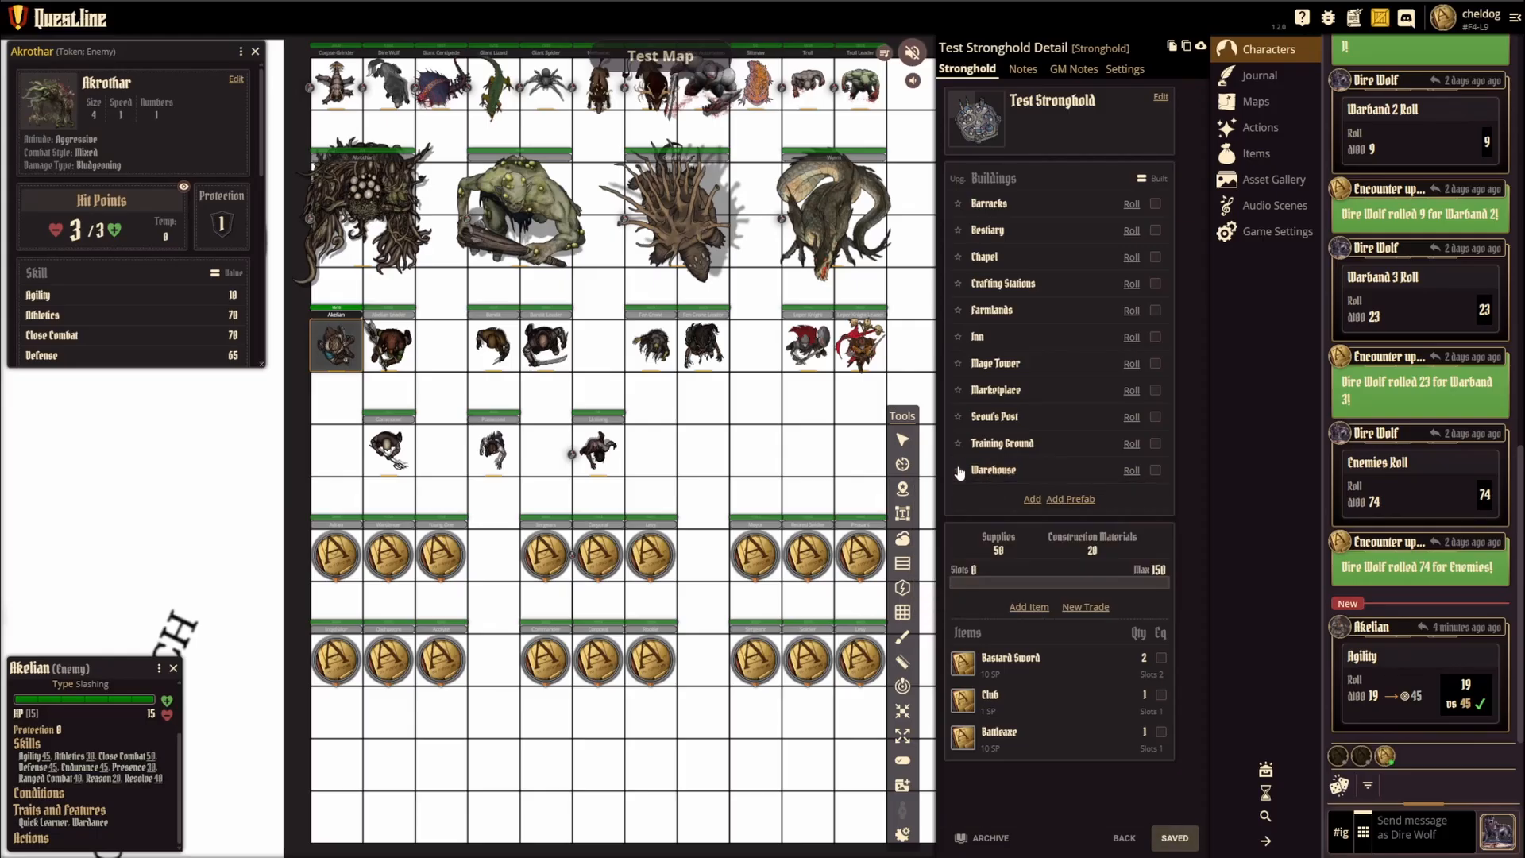
{"action": "mouse_move", "coordinate": [983, 474]}
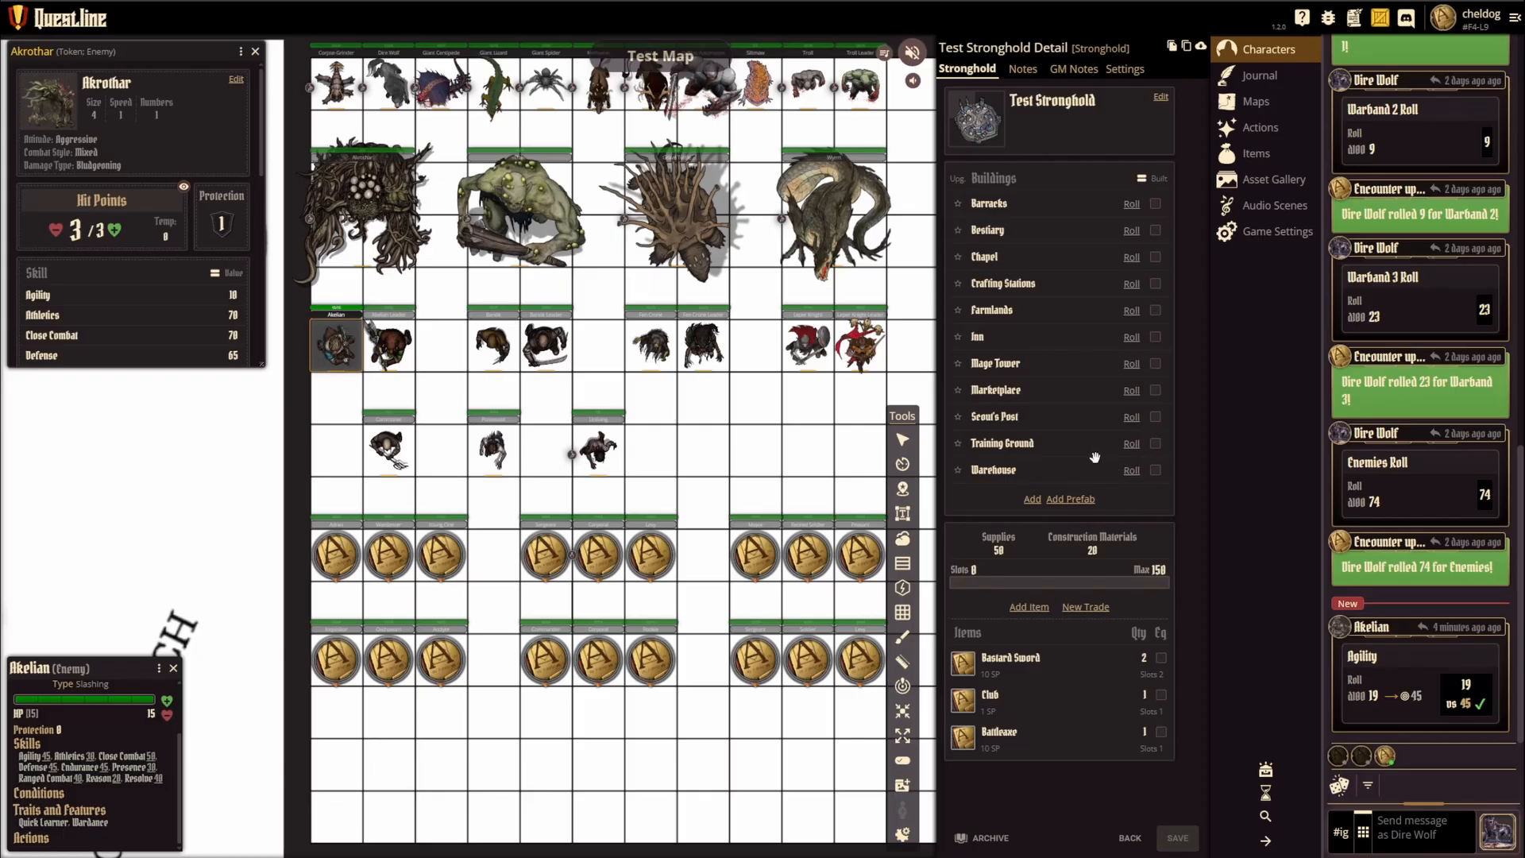
{"action": "left_click", "coordinate": [1155, 416]}
Step: Open the stronghold's Supplies and Construction Materials values for editing, leaving each without a change
{"action": "left_click", "coordinate": [998, 551]}
{"action": "left_click", "coordinate": [1069, 565]}
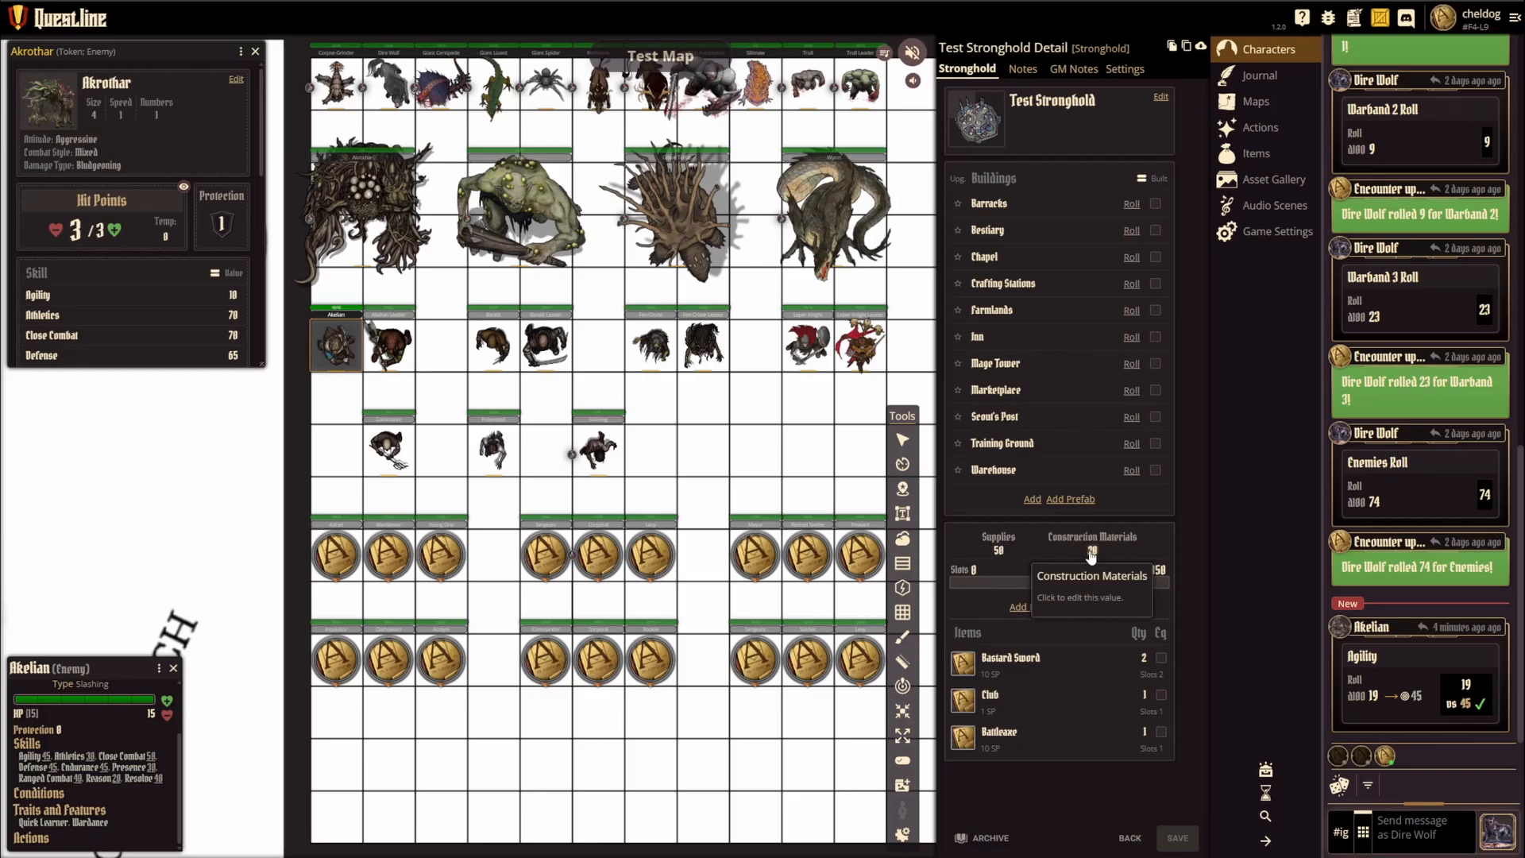
{"action": "left_click", "coordinate": [1093, 551]}
{"action": "left_click", "coordinate": [1046, 558]}
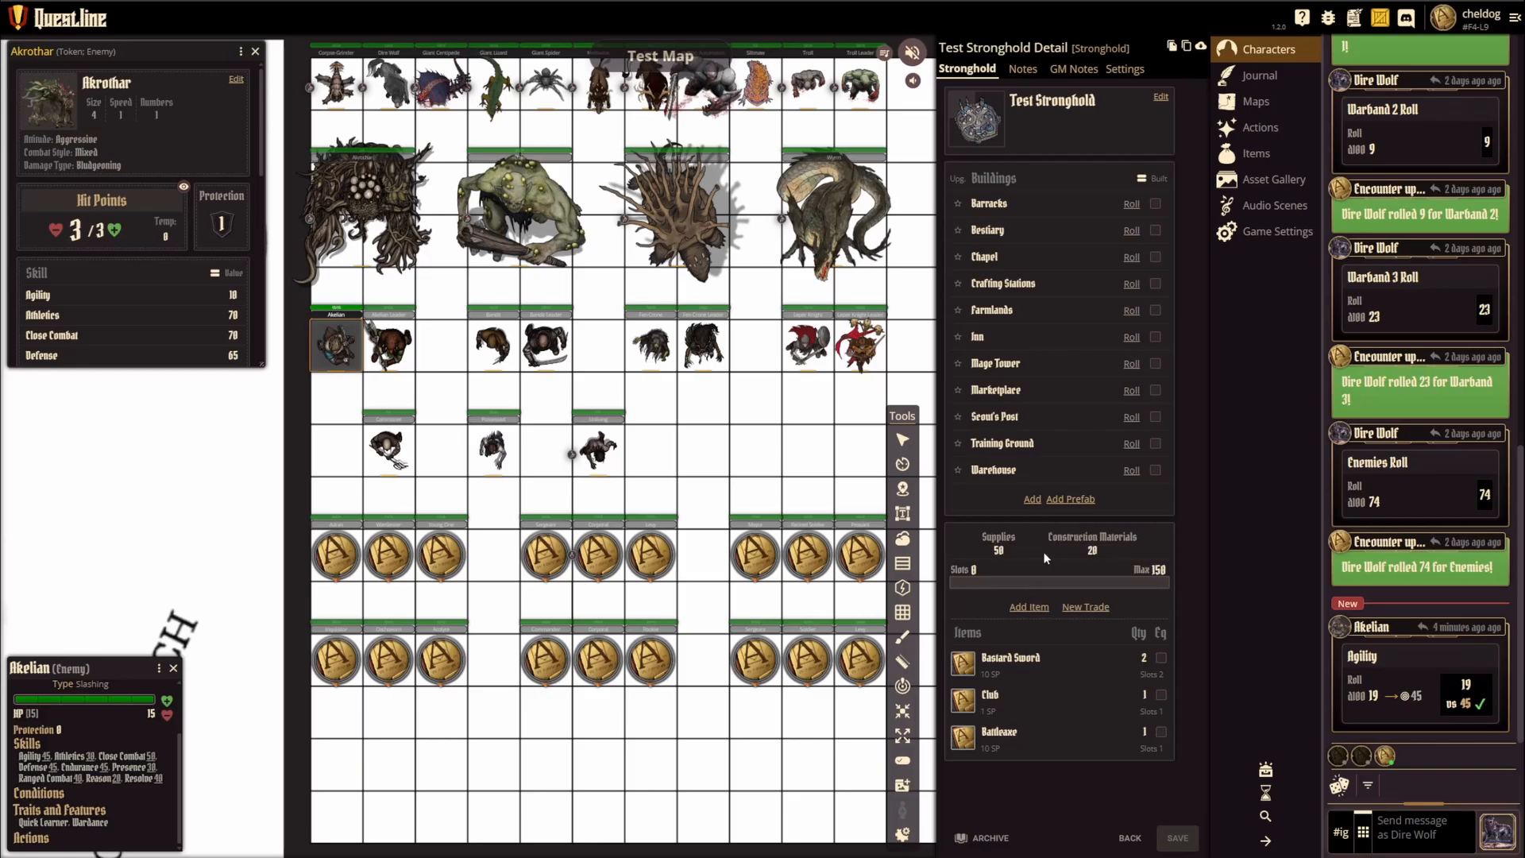
Step: Browse the items available to add to the stronghold, and review the Bastard Sword's details and description
{"action": "left_click", "coordinate": [1030, 607]}
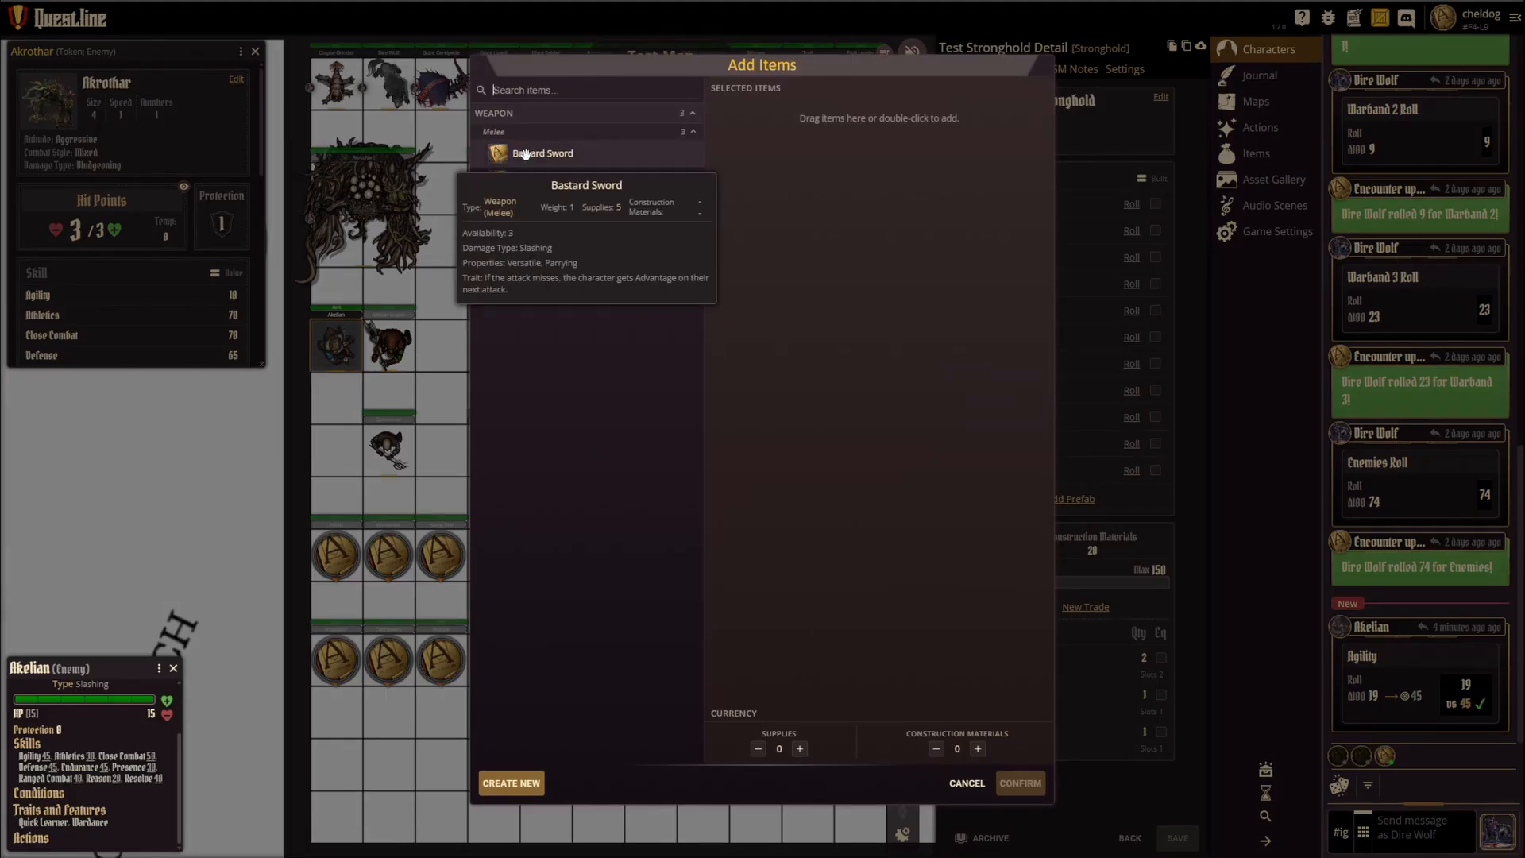
{"action": "left_click", "coordinate": [967, 782]}
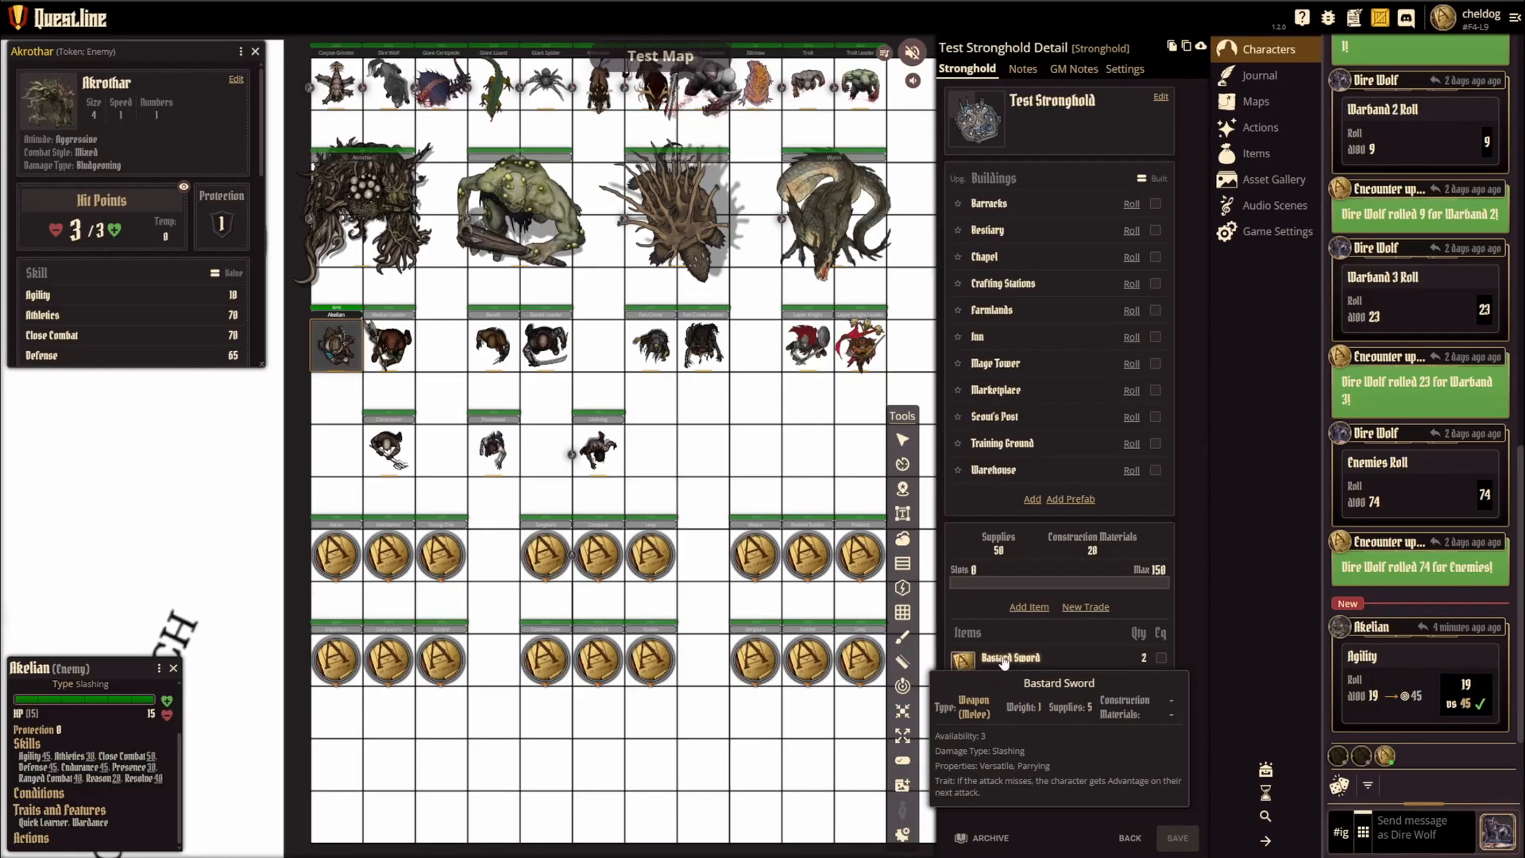
{"action": "left_click", "coordinate": [1005, 659]}
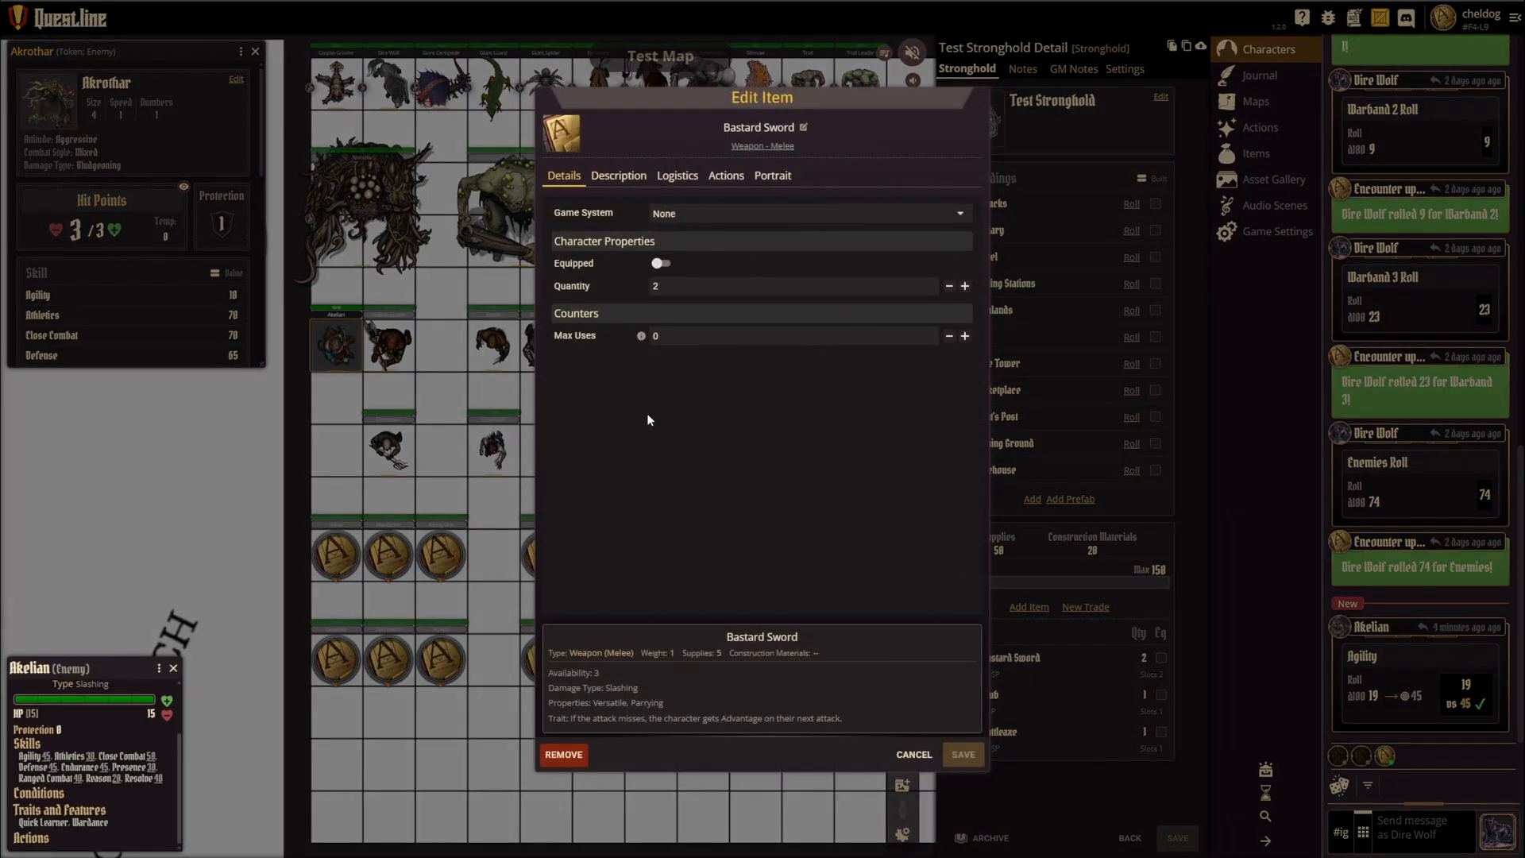
{"action": "left_click", "coordinate": [619, 175]}
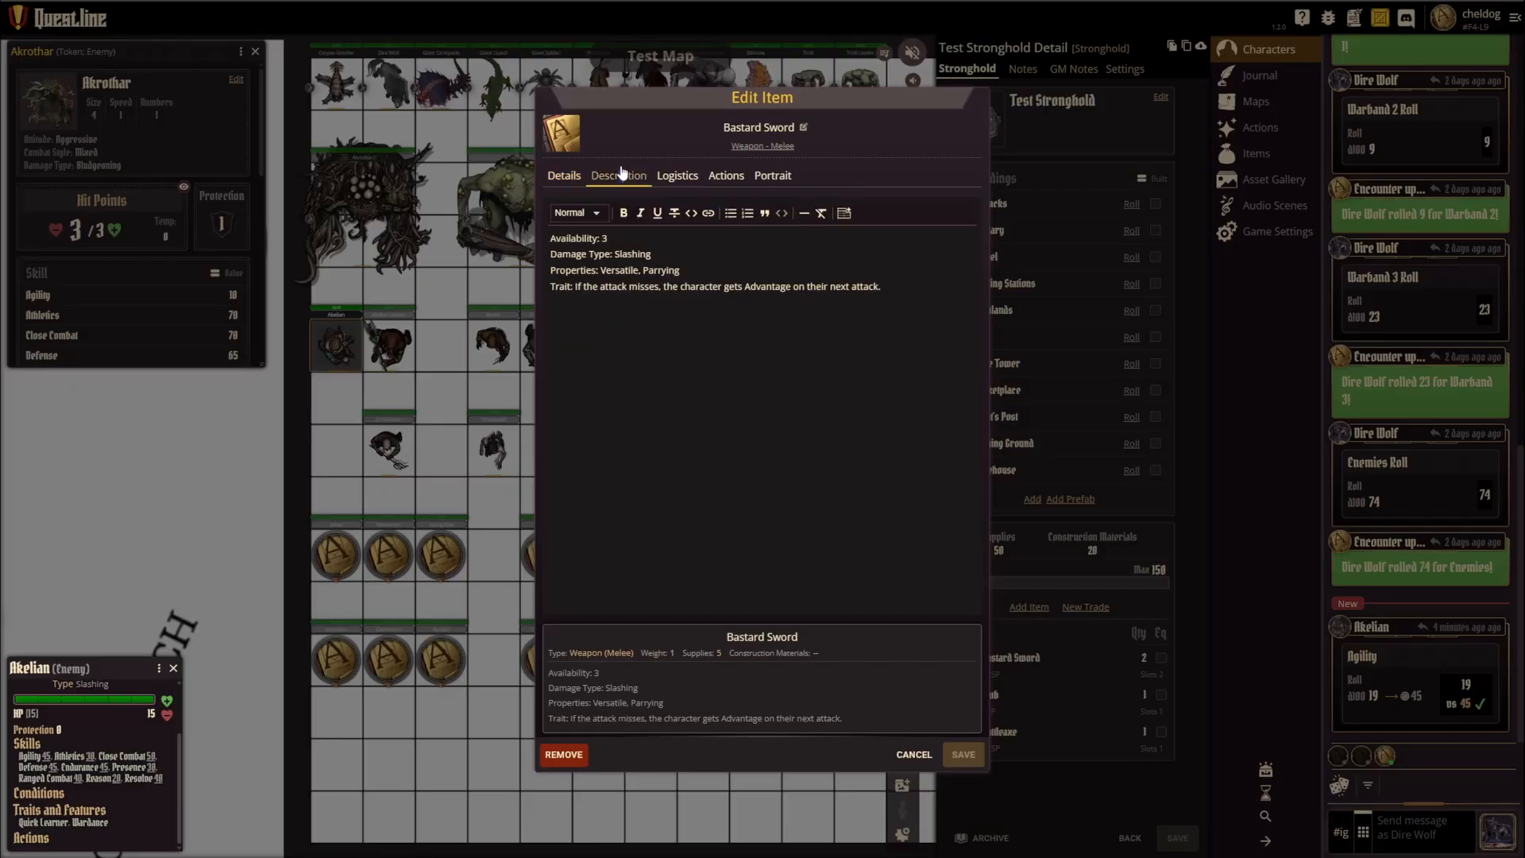
{"action": "left_click_drag", "start_coordinate": [904, 307], "coordinate": [674, 256]}
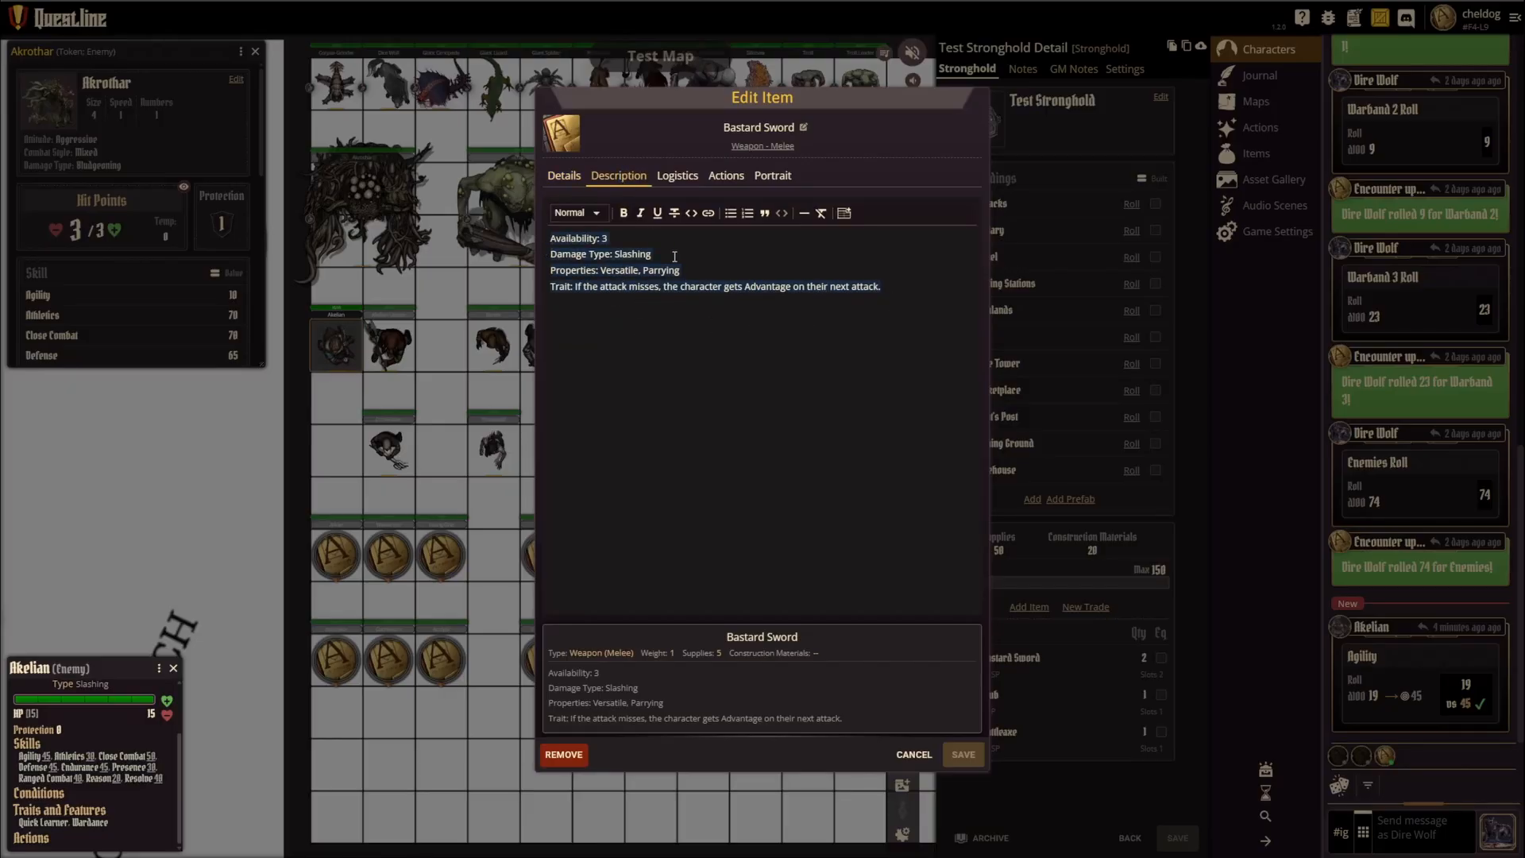
{"action": "left_click", "coordinate": [675, 255]}
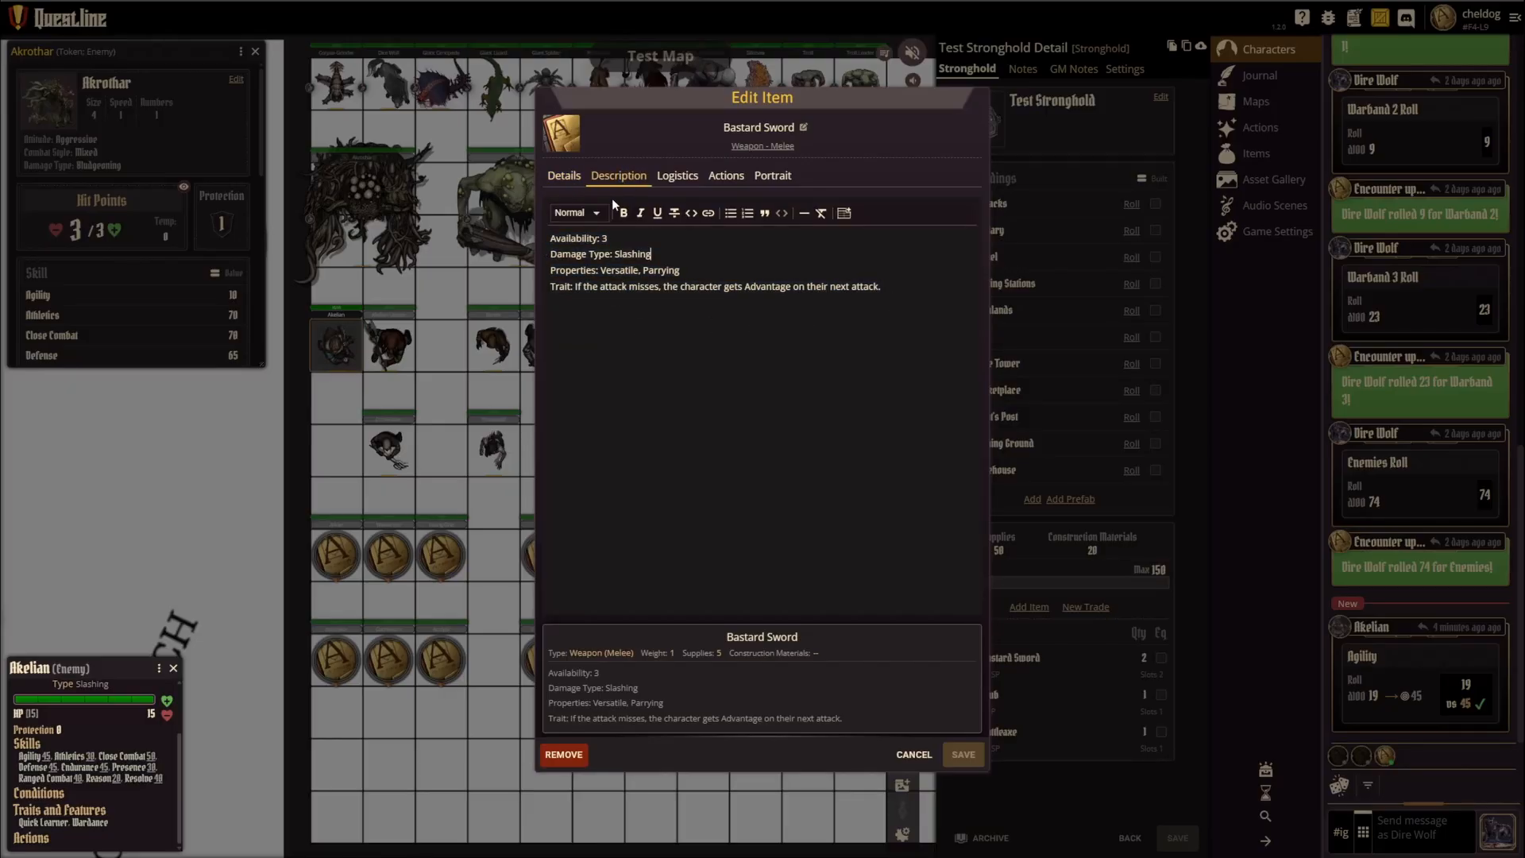
{"action": "left_click", "coordinate": [565, 180]}
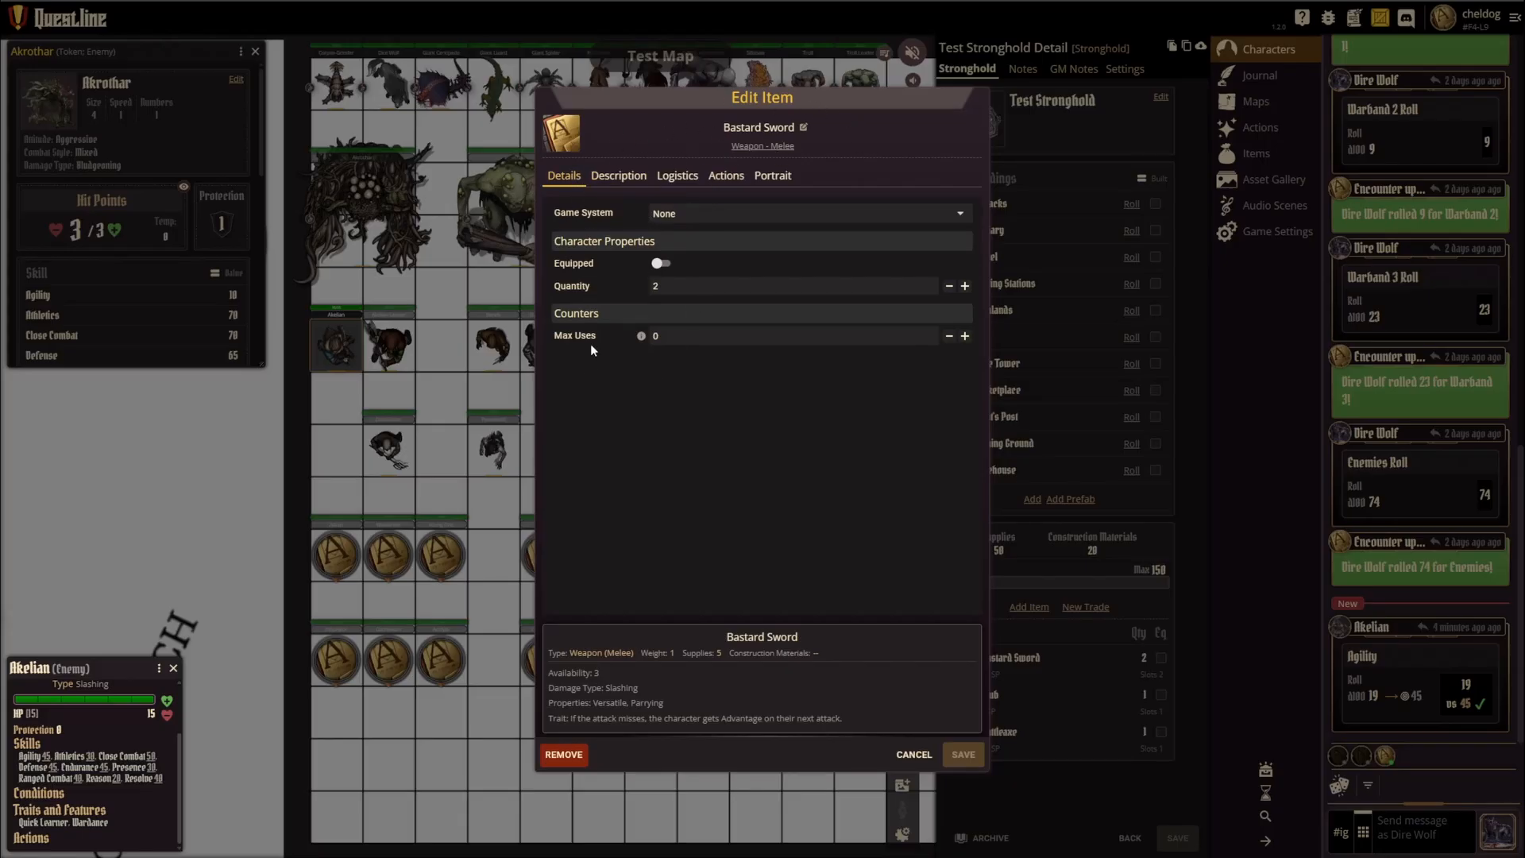
{"action": "left_click", "coordinate": [619, 176]}
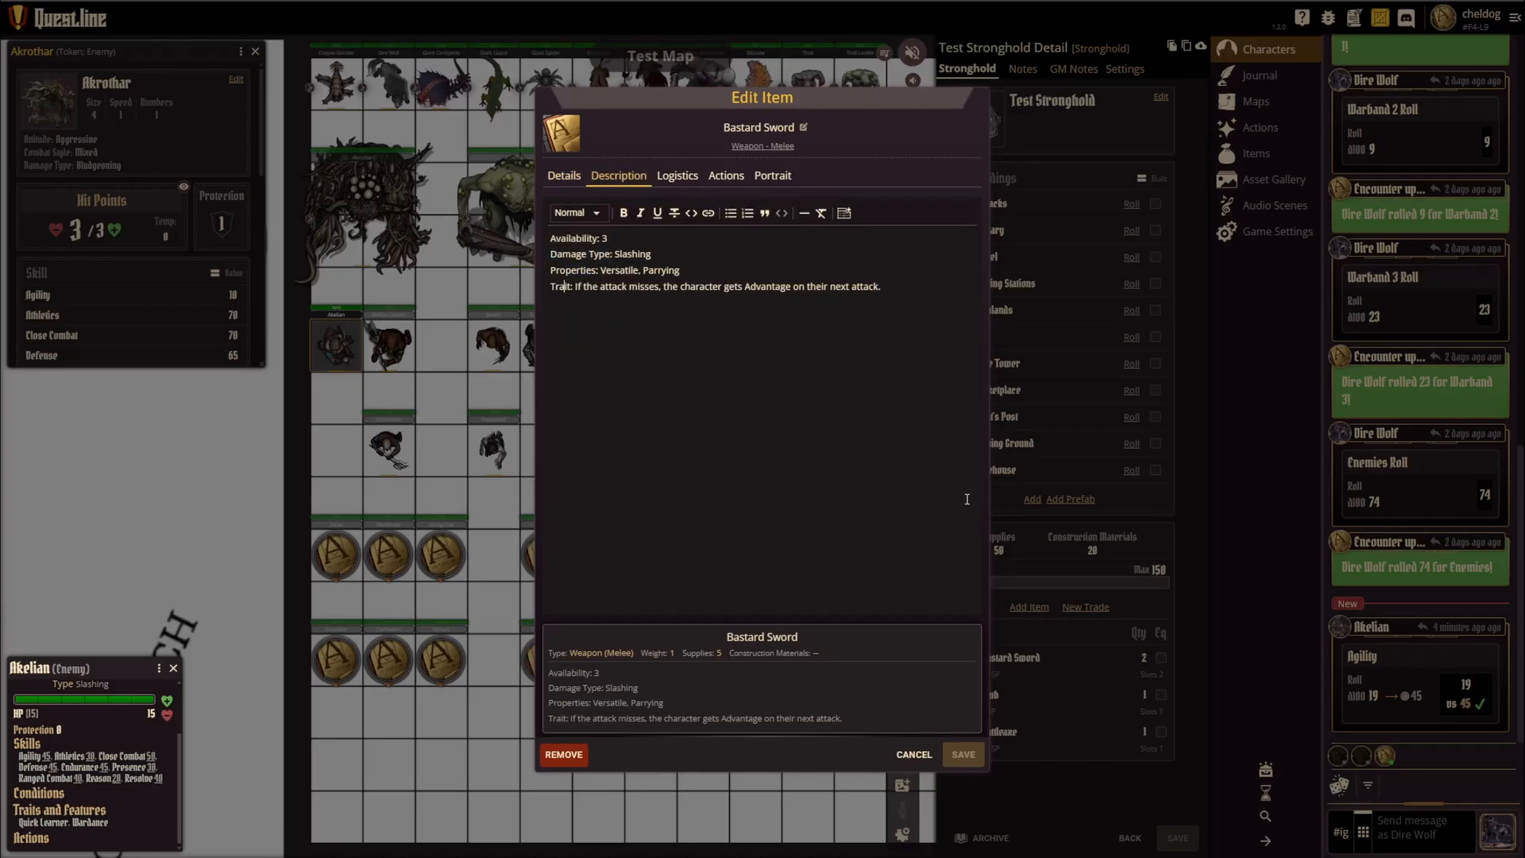
{"action": "left_click", "coordinate": [570, 176]}
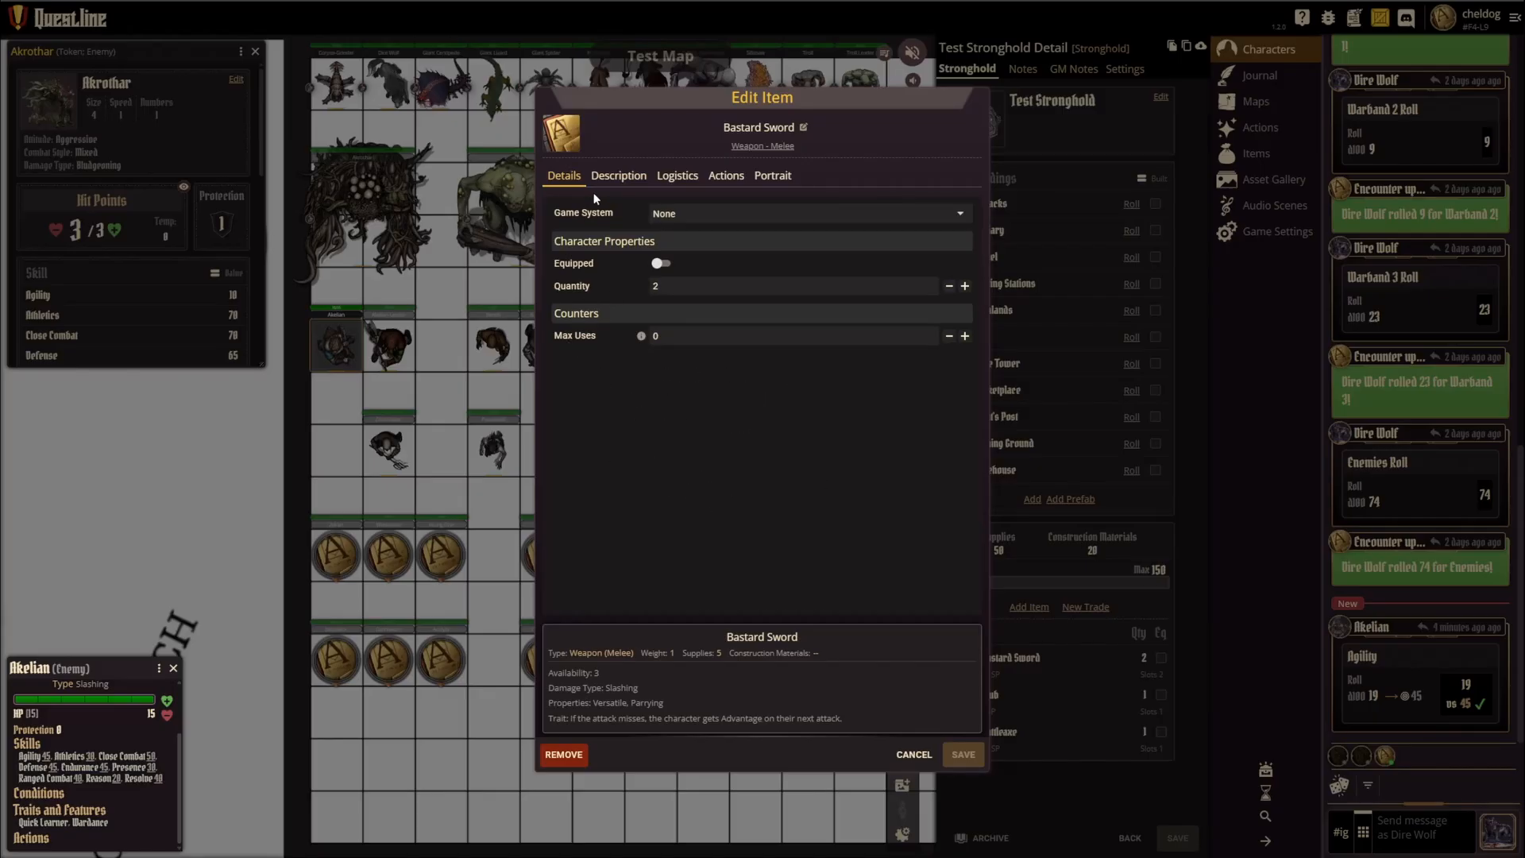
{"action": "left_click", "coordinate": [616, 176]}
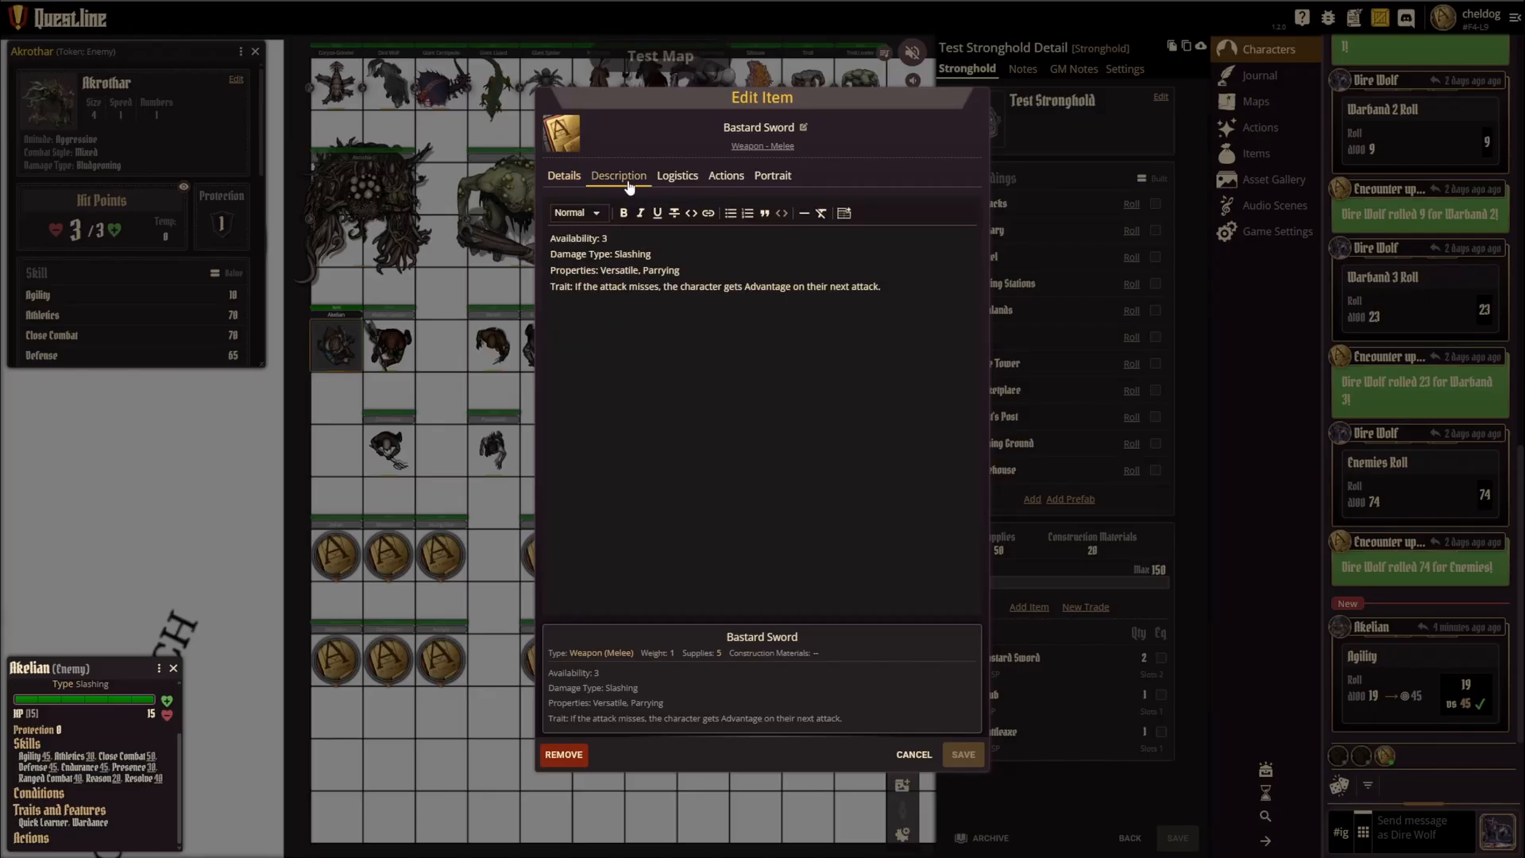
{"action": "left_click", "coordinate": [913, 754]}
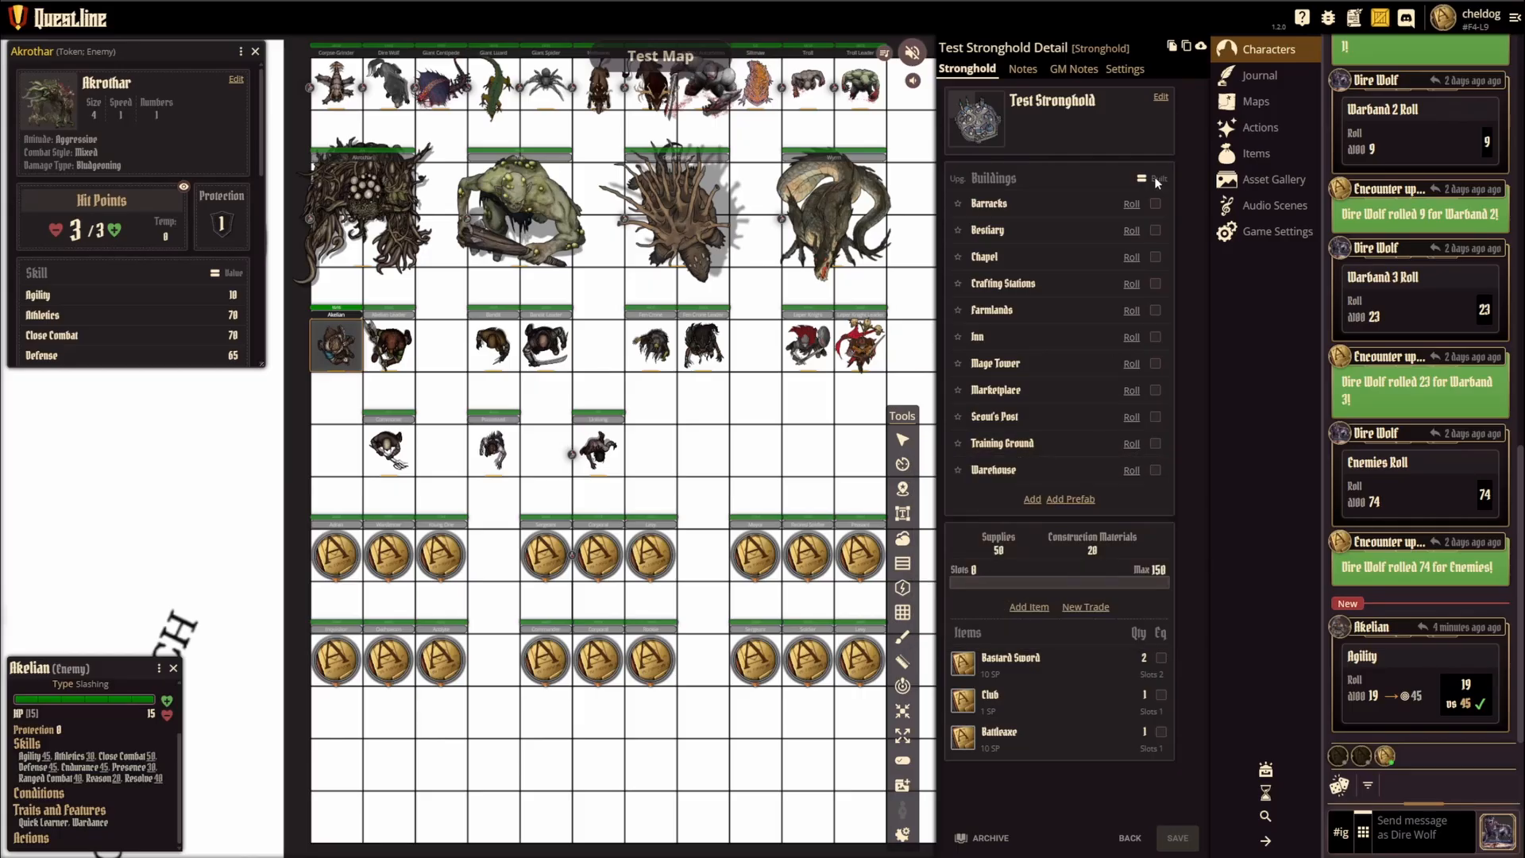
Step: Open Test Warband and review the general information and the details text in its bio
{"action": "left_click", "coordinate": [1130, 838]}
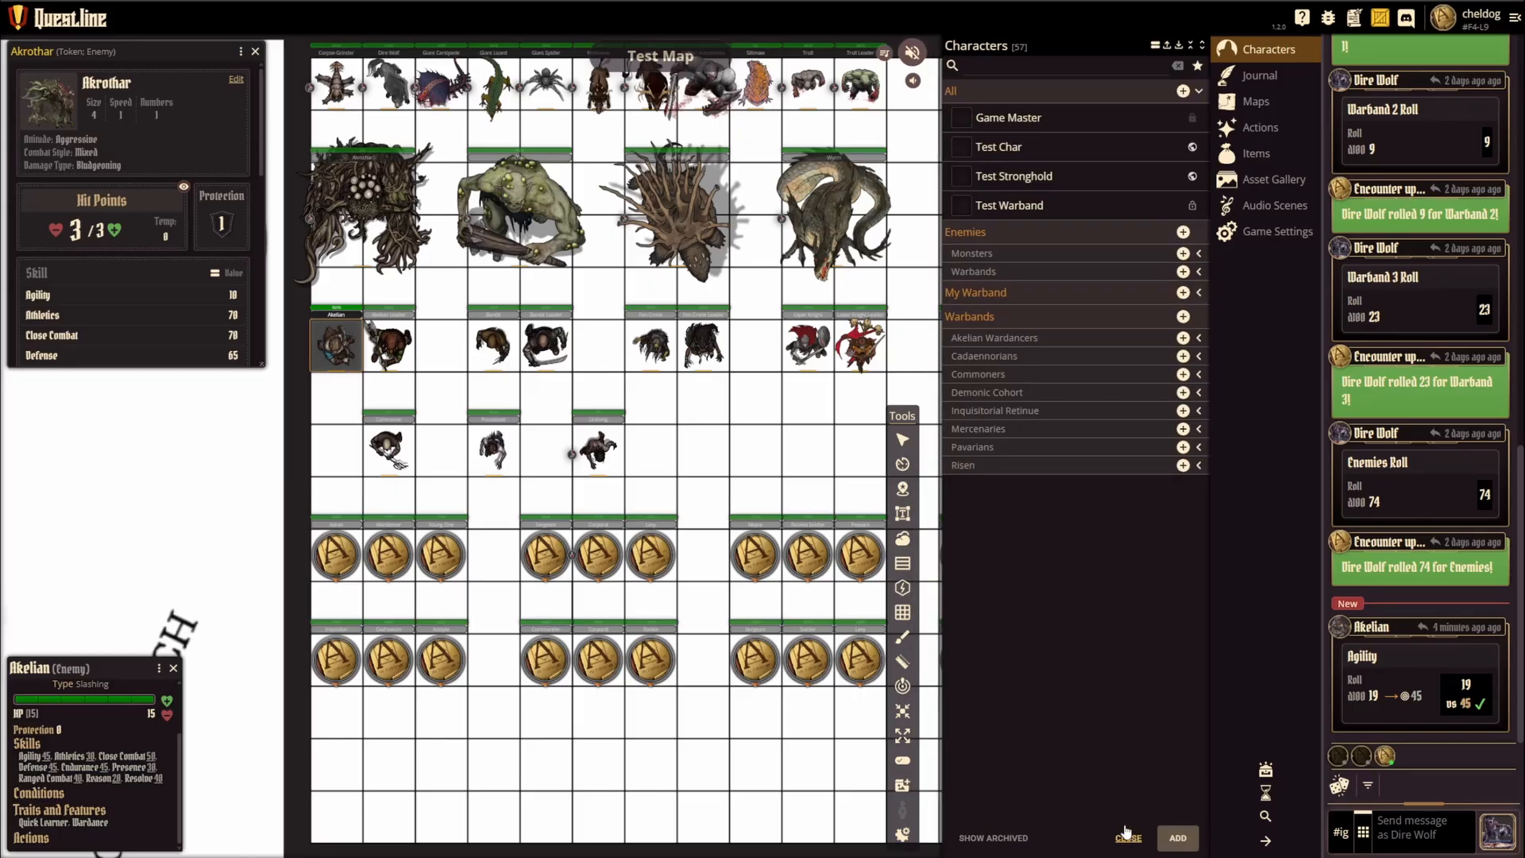
{"action": "left_click", "coordinate": [1025, 206]}
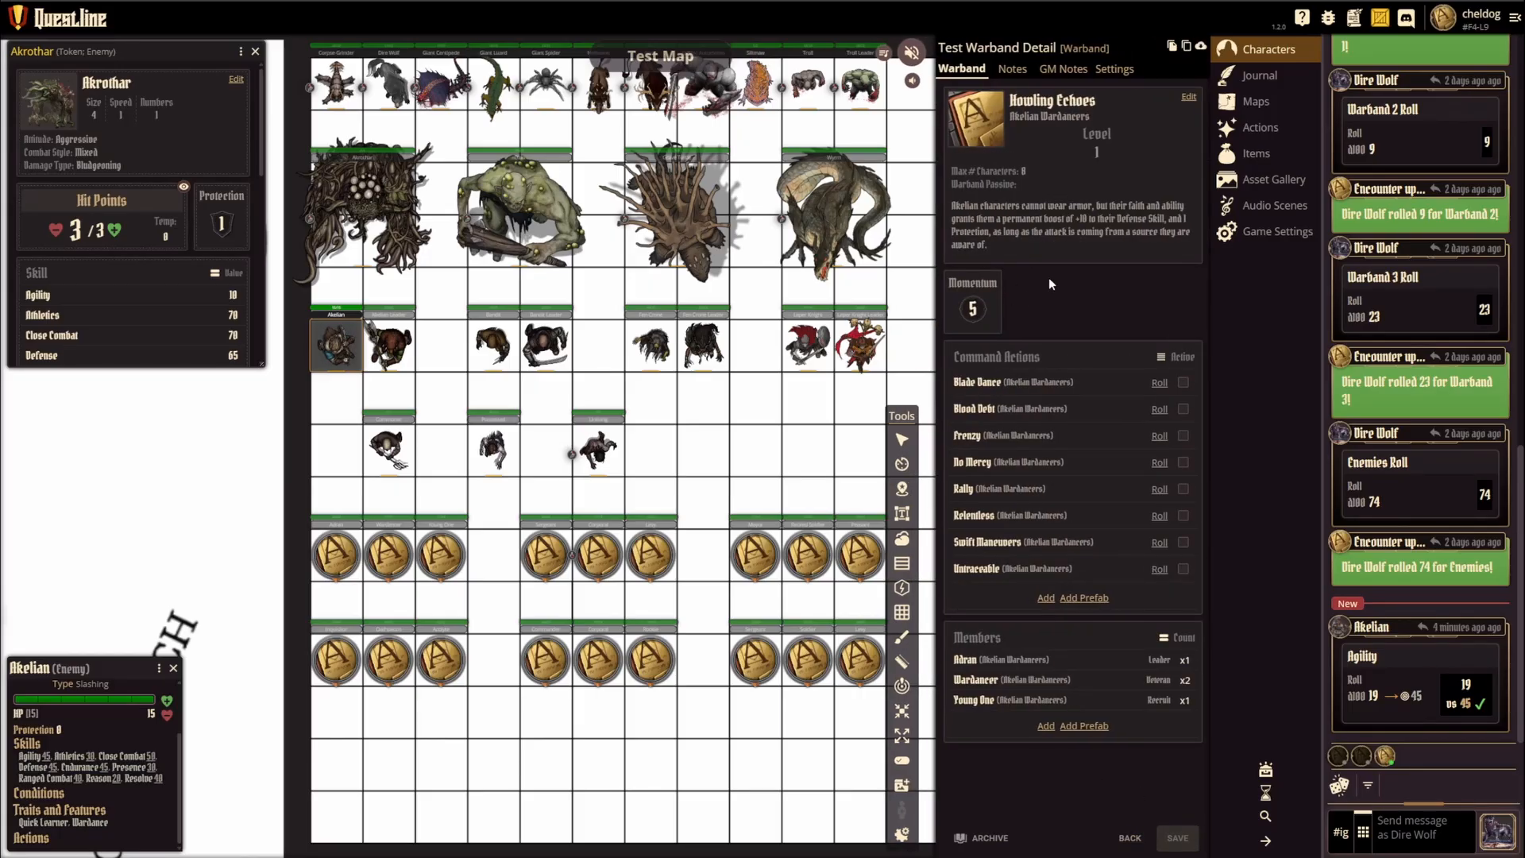
{"action": "left_click", "coordinate": [1186, 96]}
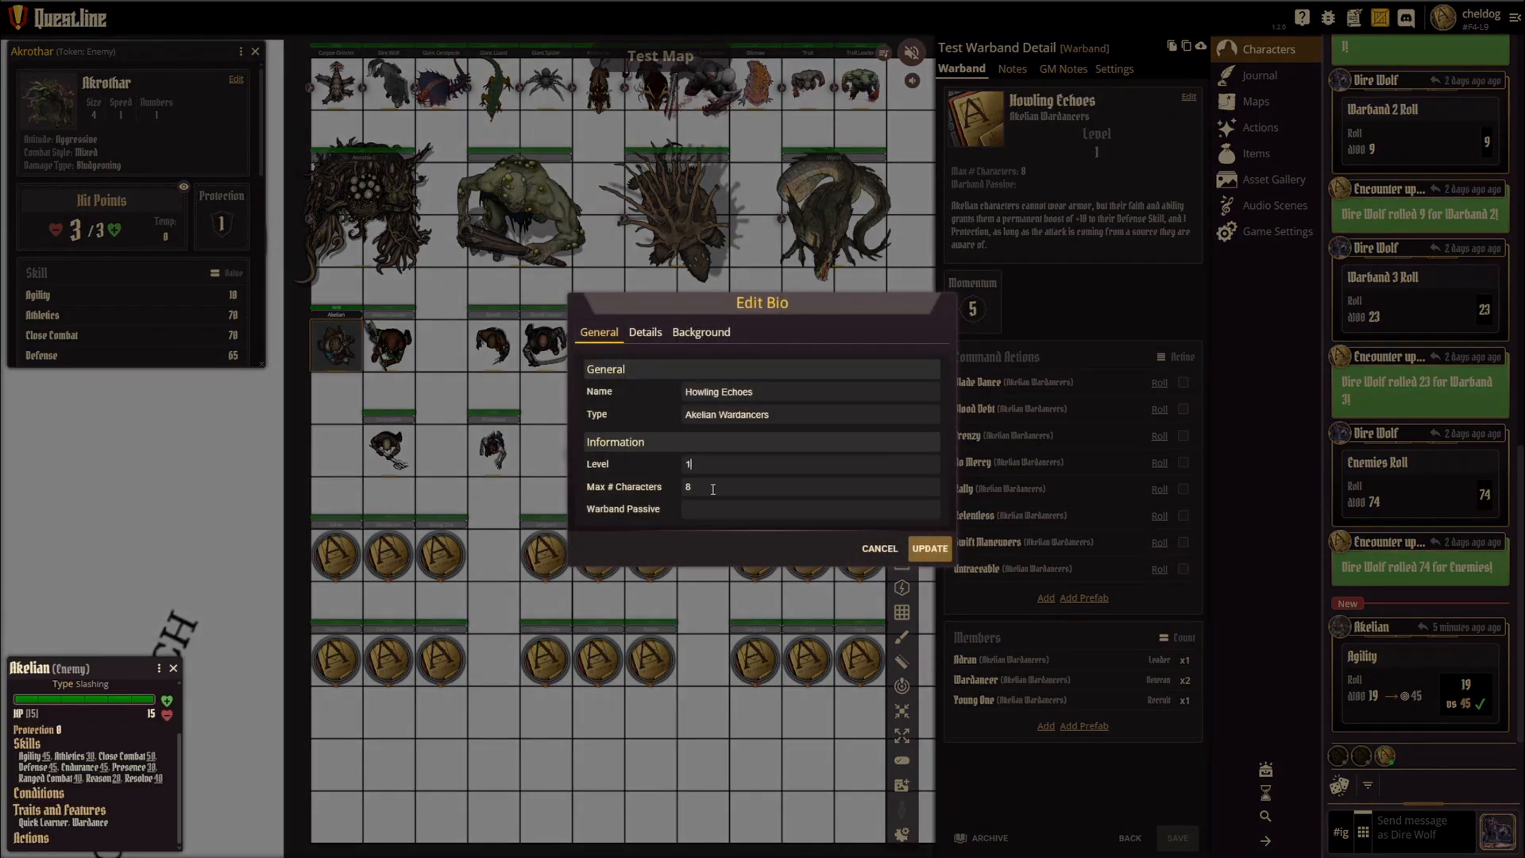
{"action": "left_click", "coordinate": [691, 510]}
{"action": "left_click", "coordinate": [645, 332]}
{"action": "left_click_drag", "start_coordinate": [827, 454], "coordinate": [580, 424]}
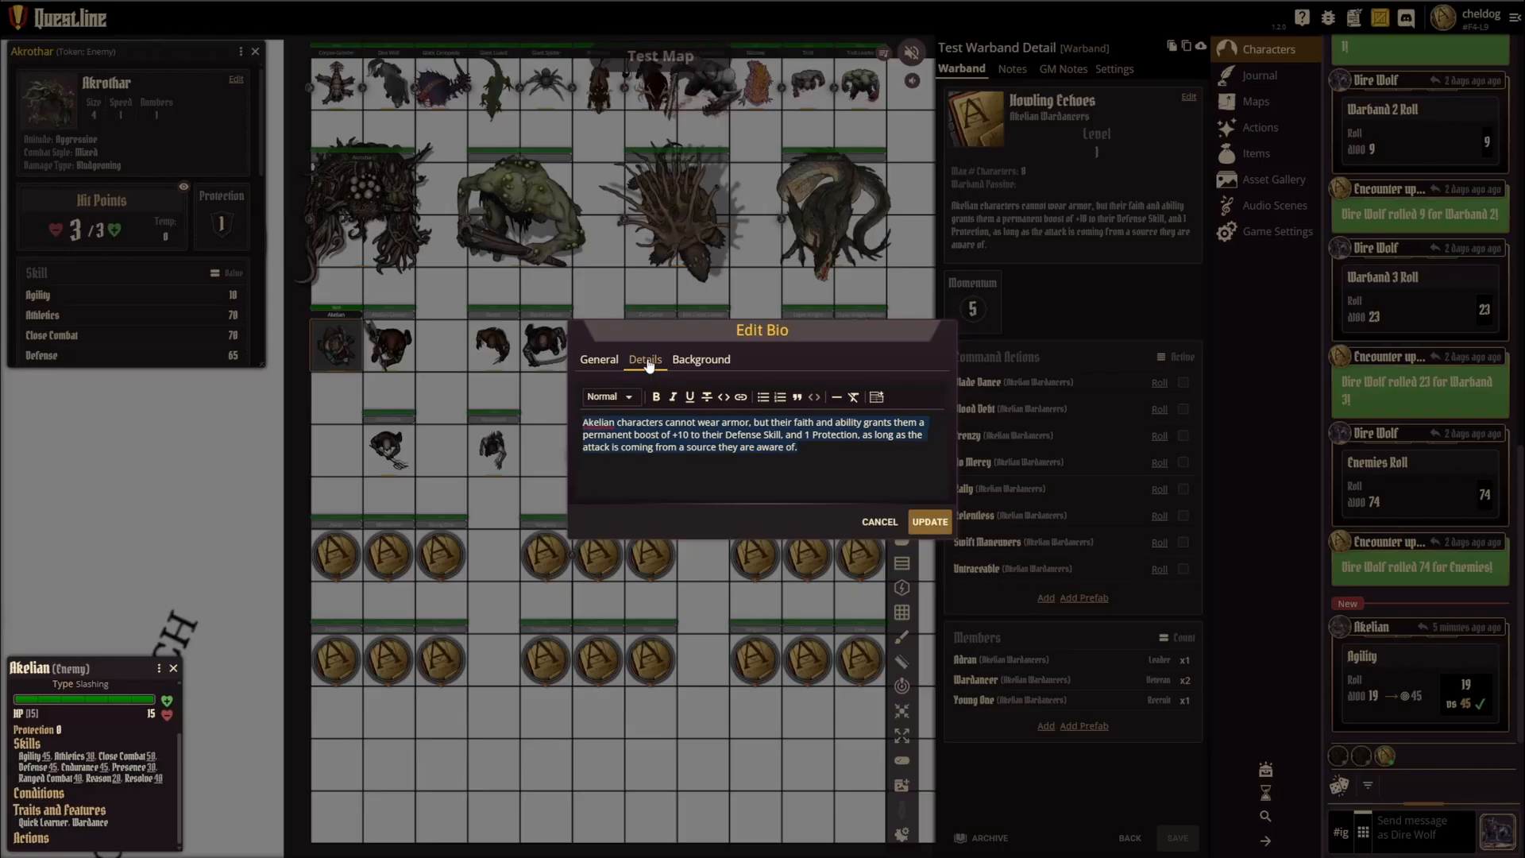
{"action": "left_click", "coordinate": [600, 359]}
{"action": "left_click", "coordinate": [708, 507]}
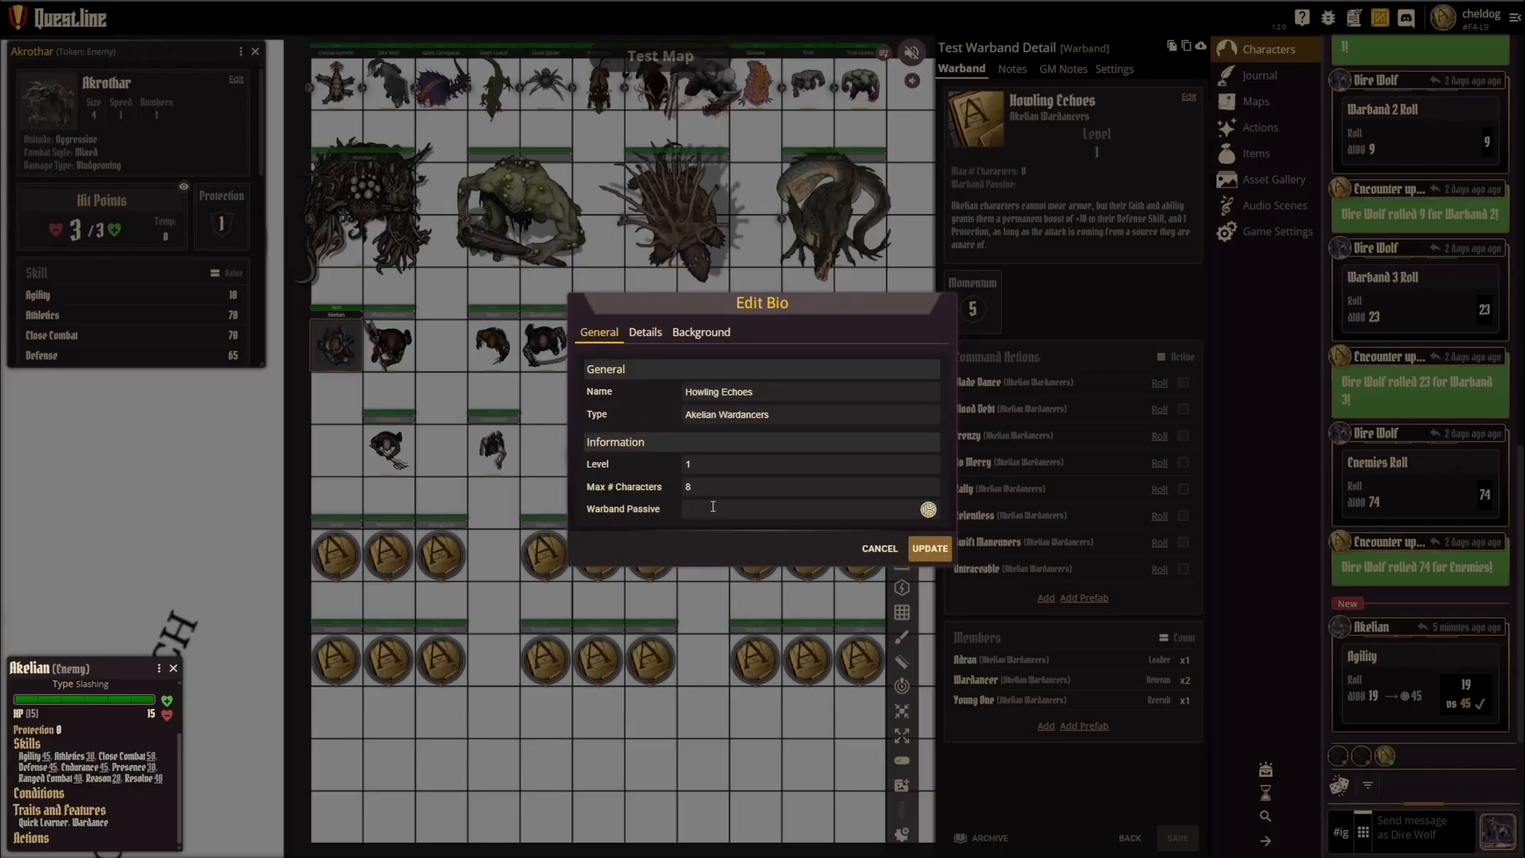
{"action": "left_click", "coordinate": [929, 548]}
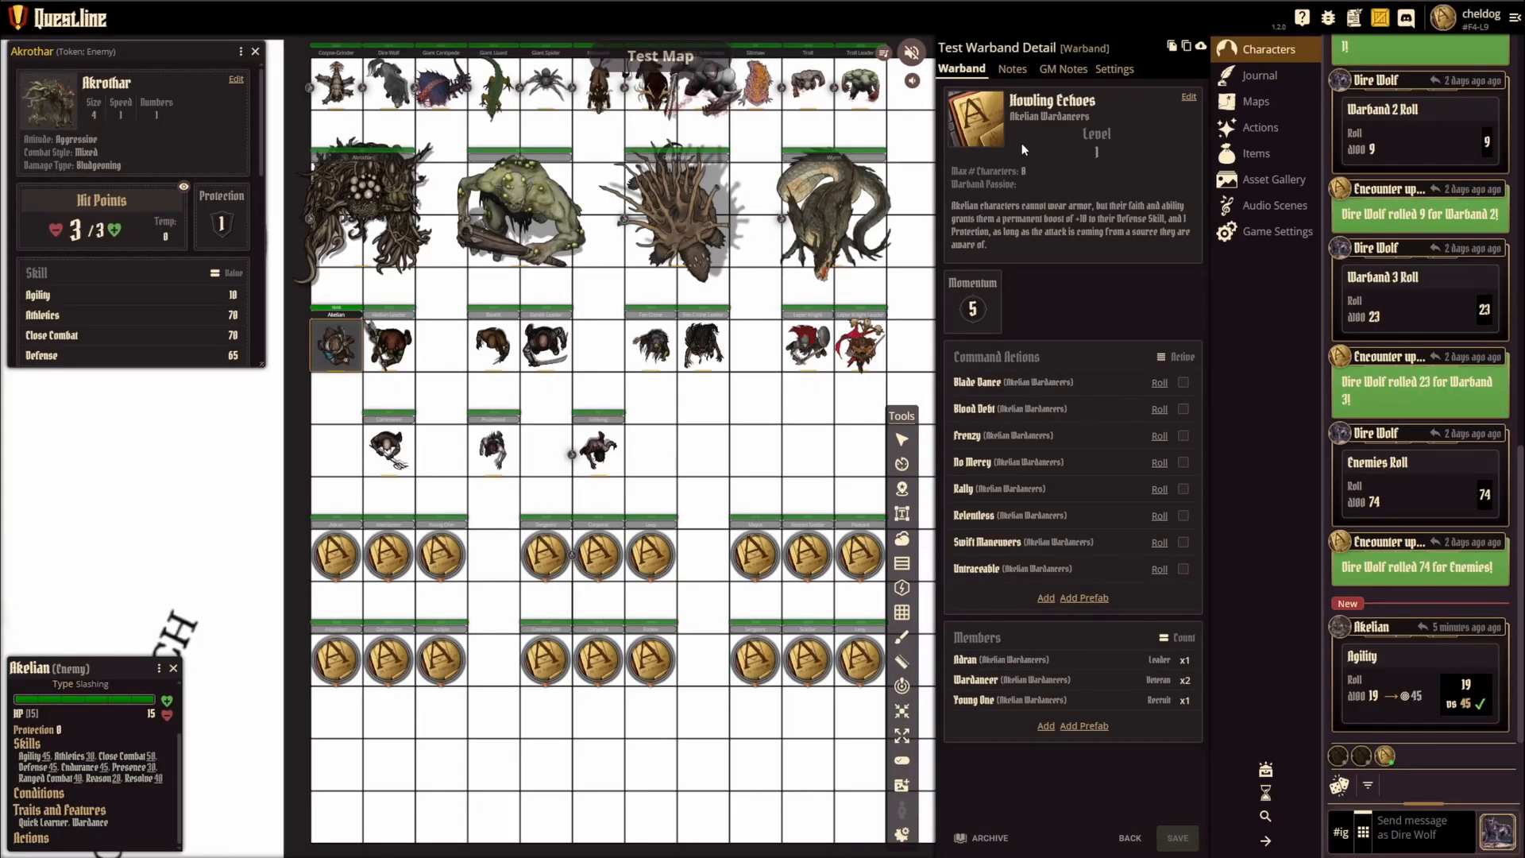
Step: Copy the text from the warband bio's details into its Warband Passive value and update the bio
{"action": "left_click", "coordinate": [1189, 97]}
{"action": "left_click", "coordinate": [647, 357]}
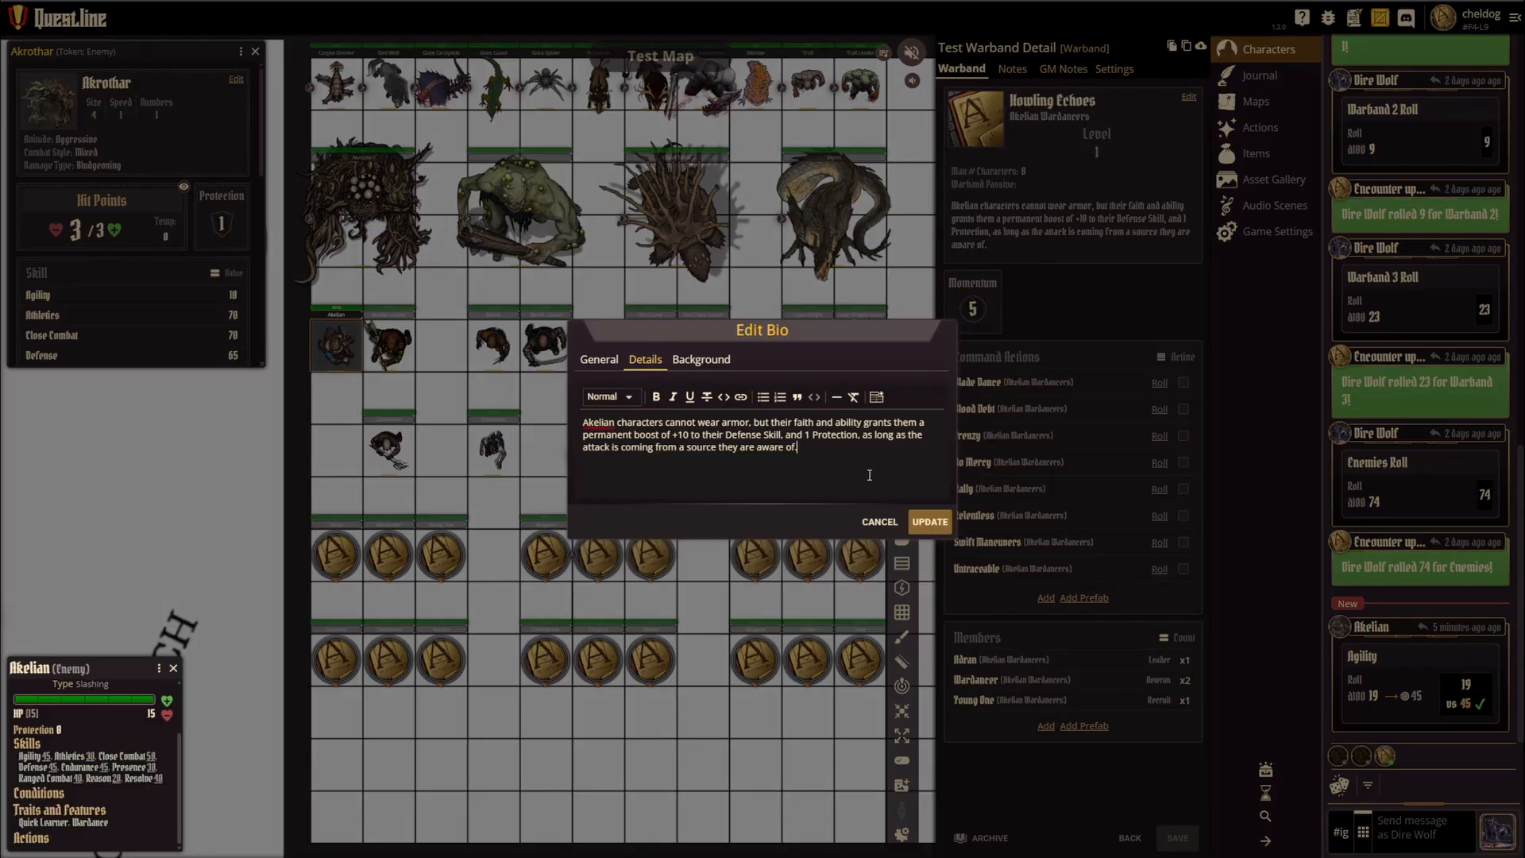
{"action": "left_click_drag", "start_coordinate": [870, 475], "coordinate": [569, 422]}
{"action": "key", "text": "ctrl+c"}
{"action": "left_click", "coordinate": [599, 359]}
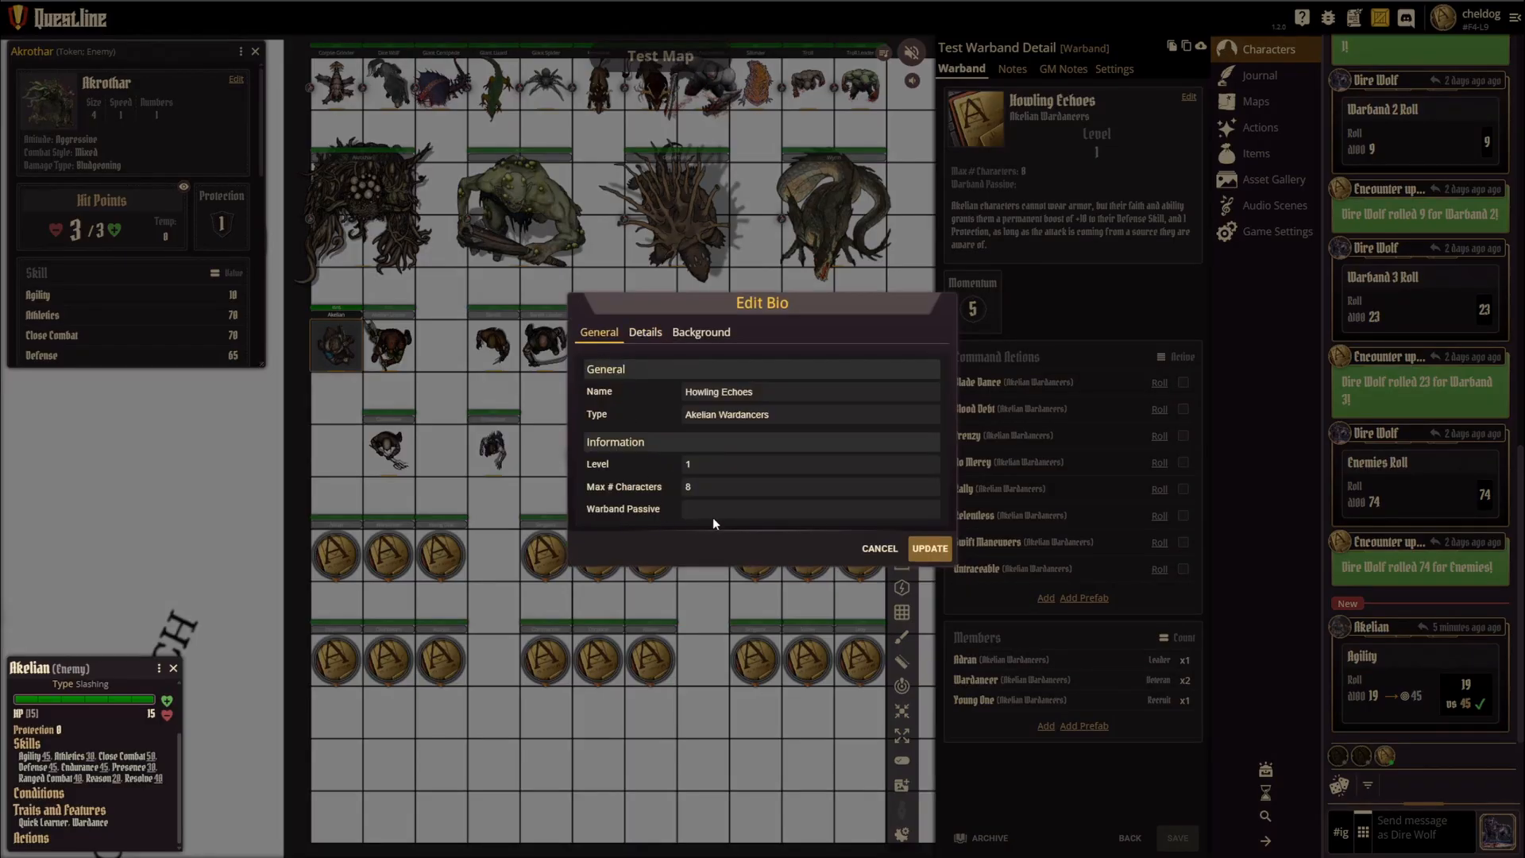
{"action": "key", "text": "ctrl+v"}
{"action": "left_click", "coordinate": [929, 548]}
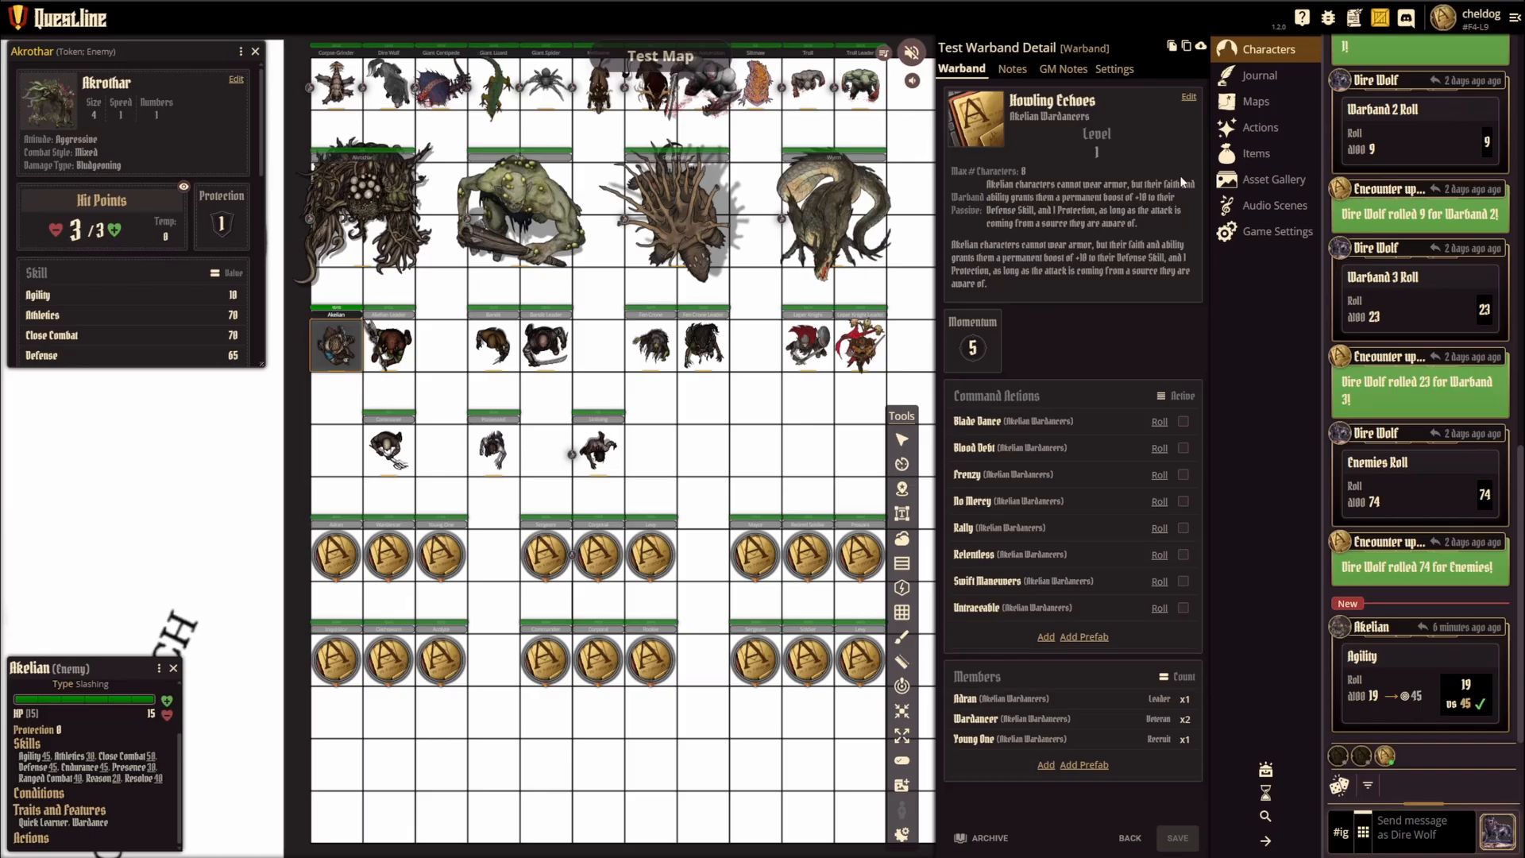
Step: Clear the Warband Passive value from the warband's bio and update it
{"action": "left_click", "coordinate": [1188, 96]}
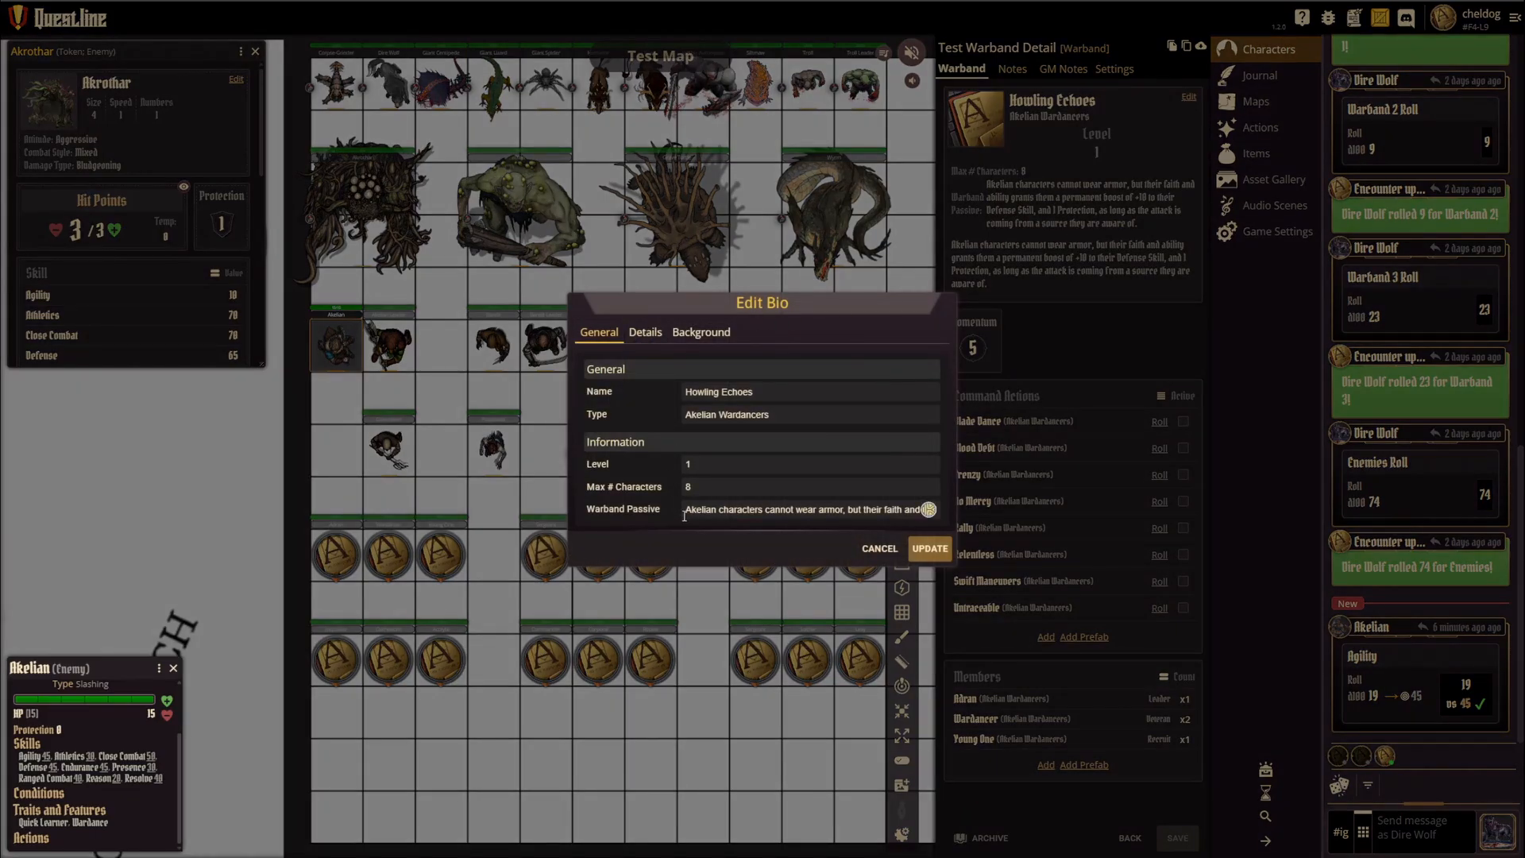
{"action": "left_click_drag", "start_coordinate": [685, 510], "coordinate": [1047, 499]}
{"action": "key", "text": "BackSpace"}
{"action": "left_click", "coordinate": [937, 547]}
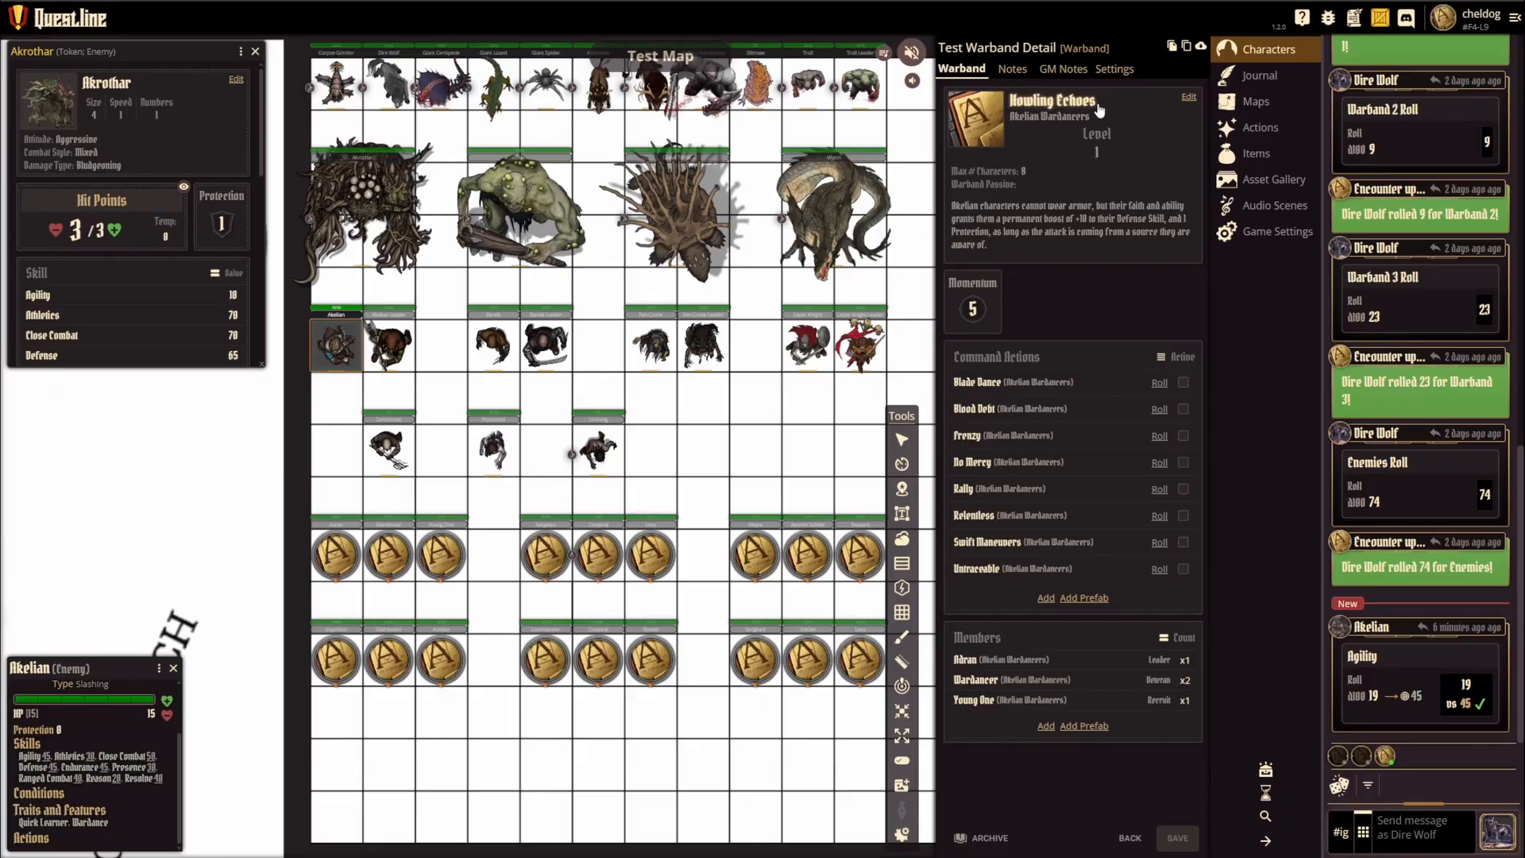
Step: Open the warband's Momentum value for editing, and browse the prefab command actions by category, expanding Demonic Cohort
{"action": "left_click", "coordinate": [983, 311]}
{"action": "key", "text": "Return"}
{"action": "left_click", "coordinate": [1074, 600]}
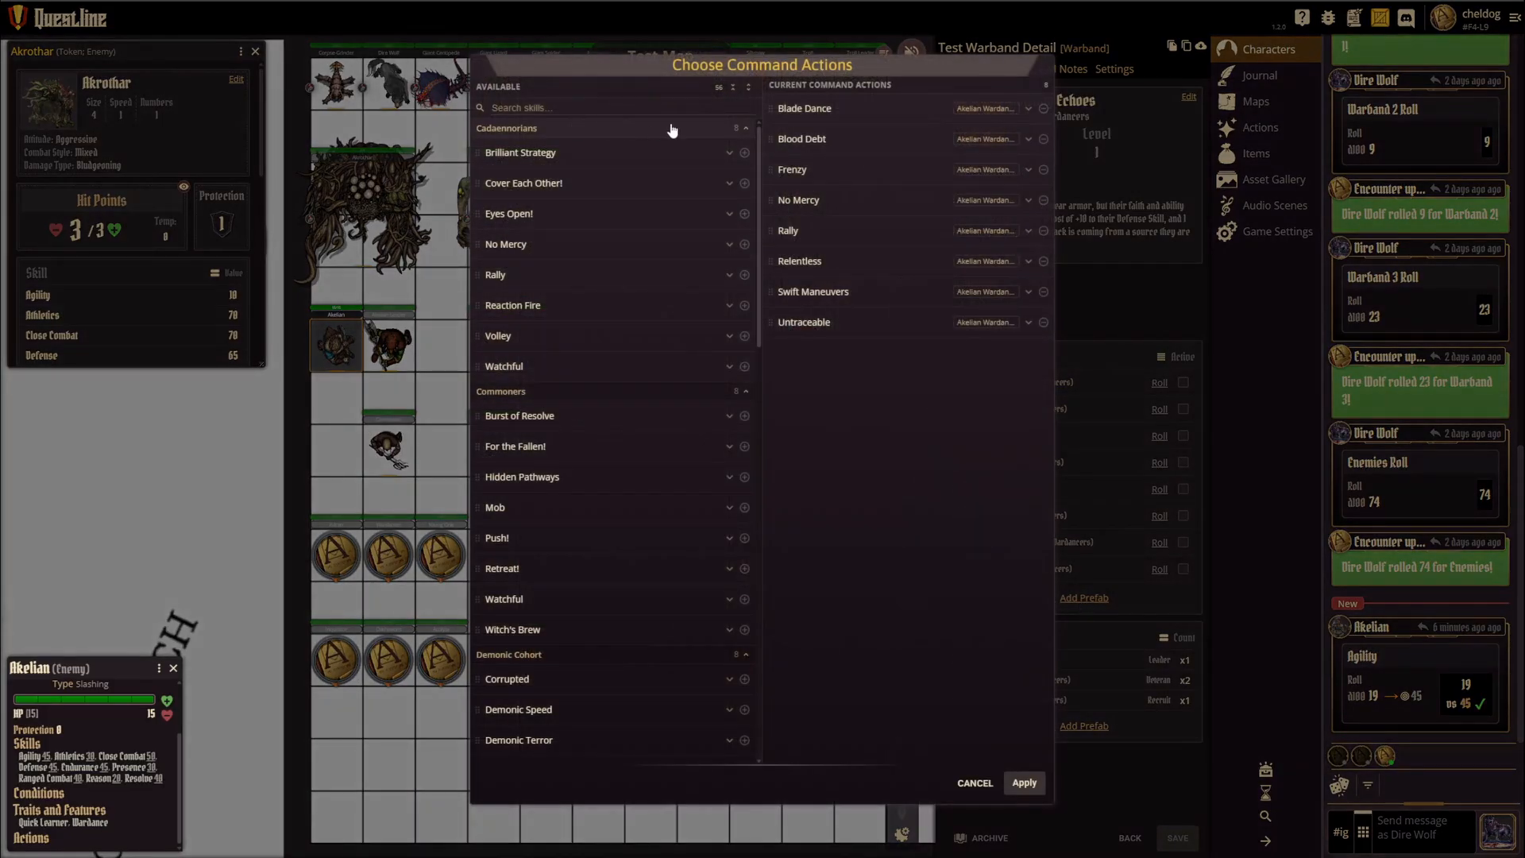
{"action": "left_click", "coordinate": [734, 88]}
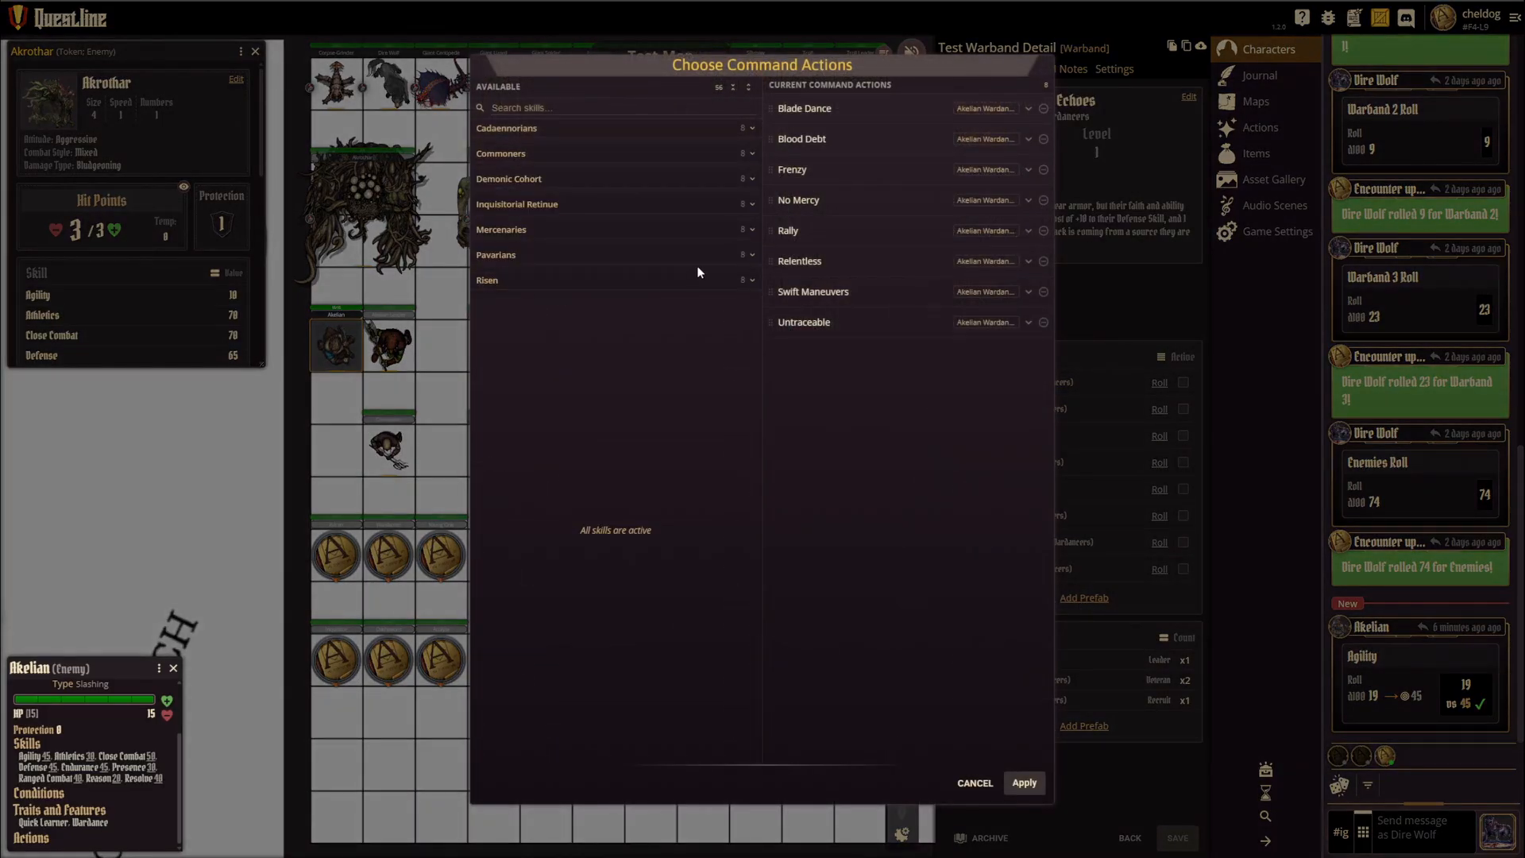
{"action": "left_click", "coordinate": [703, 180]}
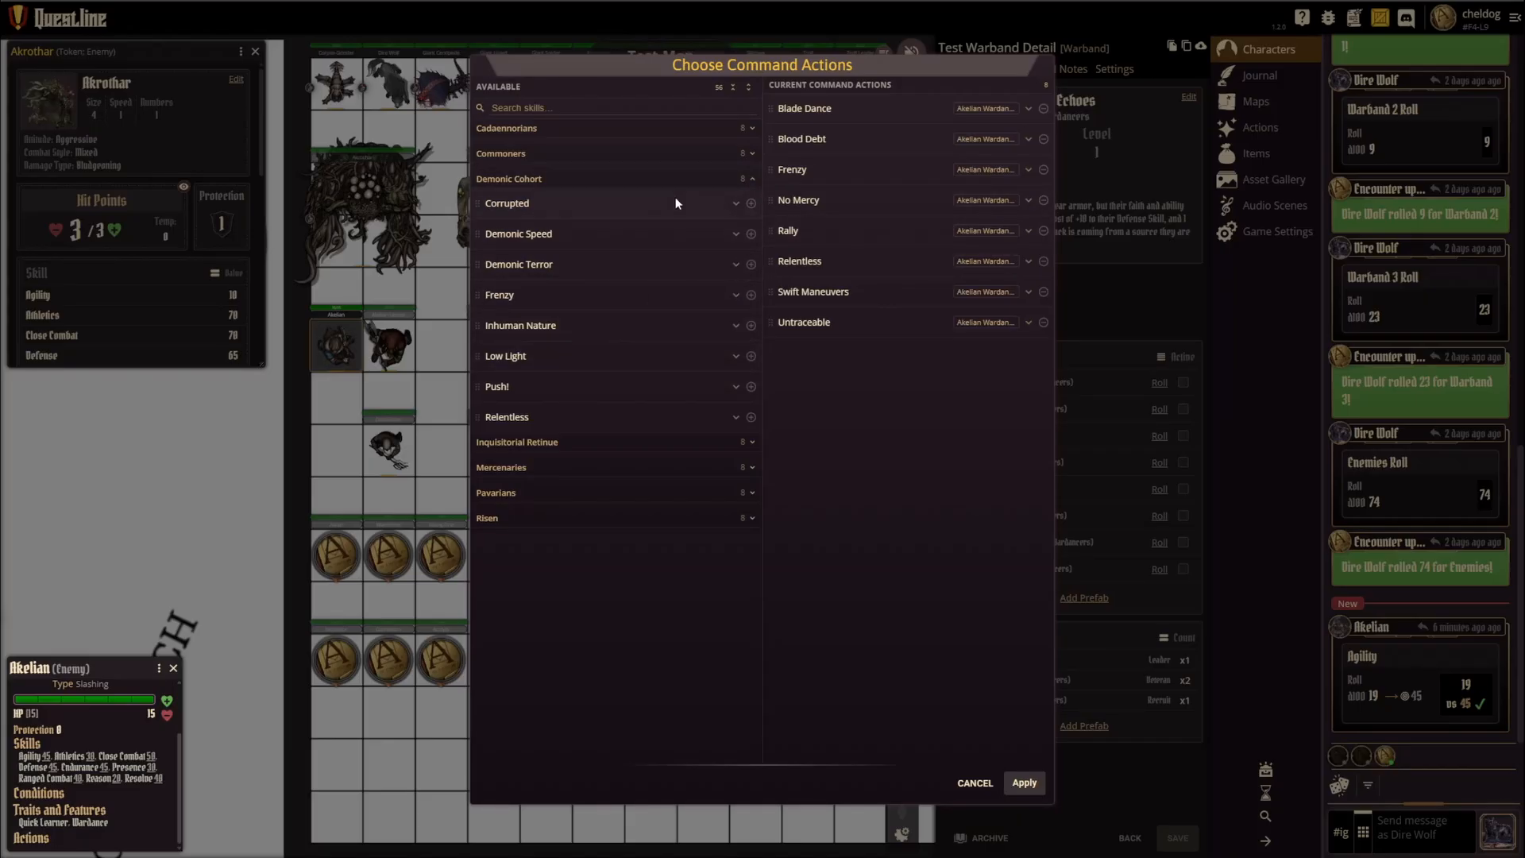
{"action": "left_click", "coordinate": [975, 782]}
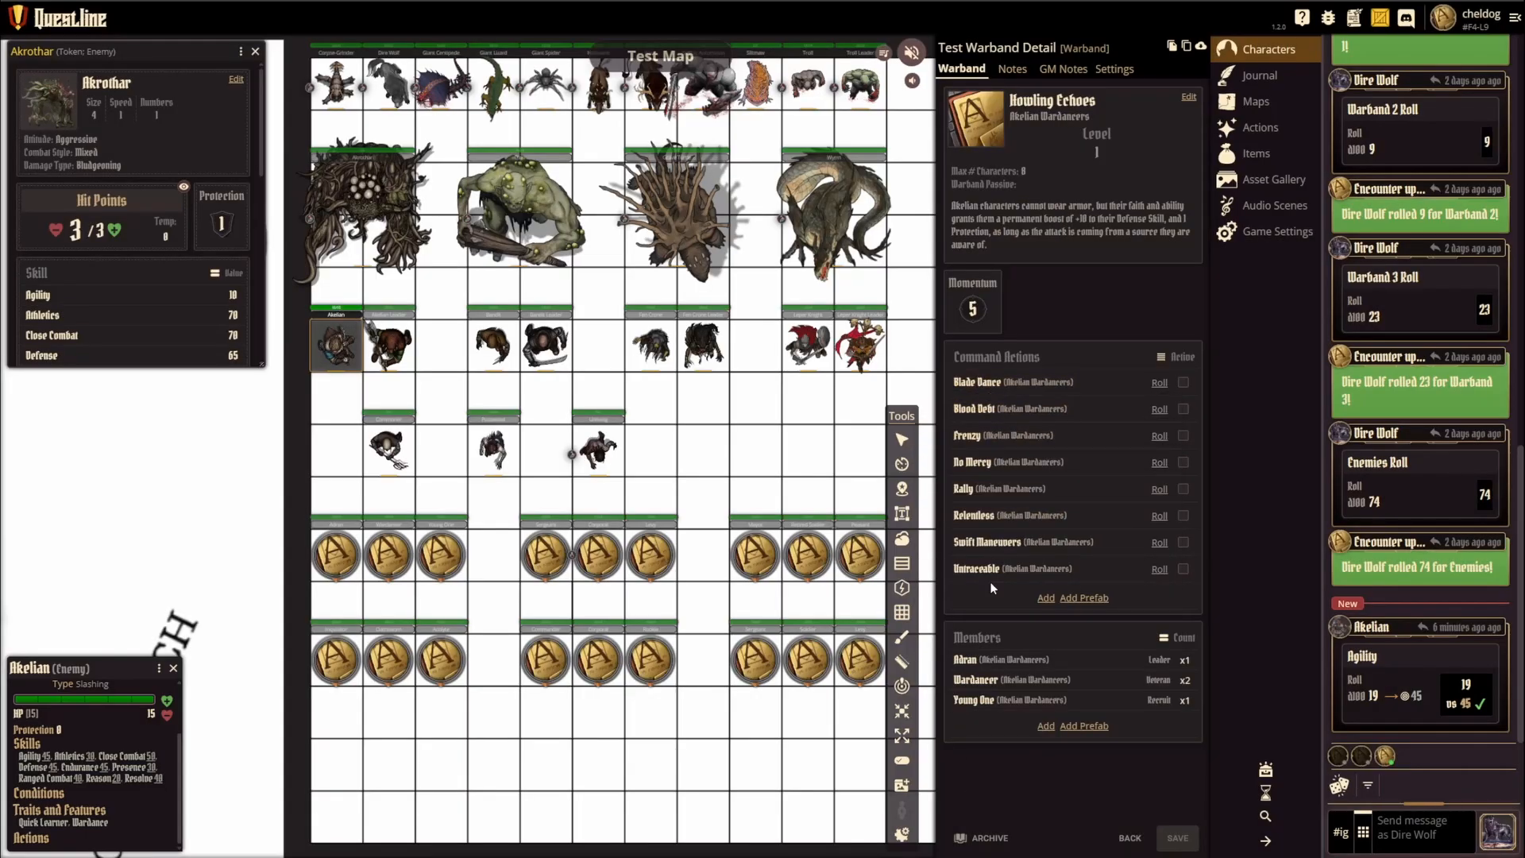
Step: Mark the Blade Dance, Frenzy and Relentless command actions as active, and clear all three marks again
{"action": "left_click", "coordinate": [1183, 382]}
{"action": "left_click", "coordinate": [1184, 435]}
{"action": "left_click", "coordinate": [1184, 515]}
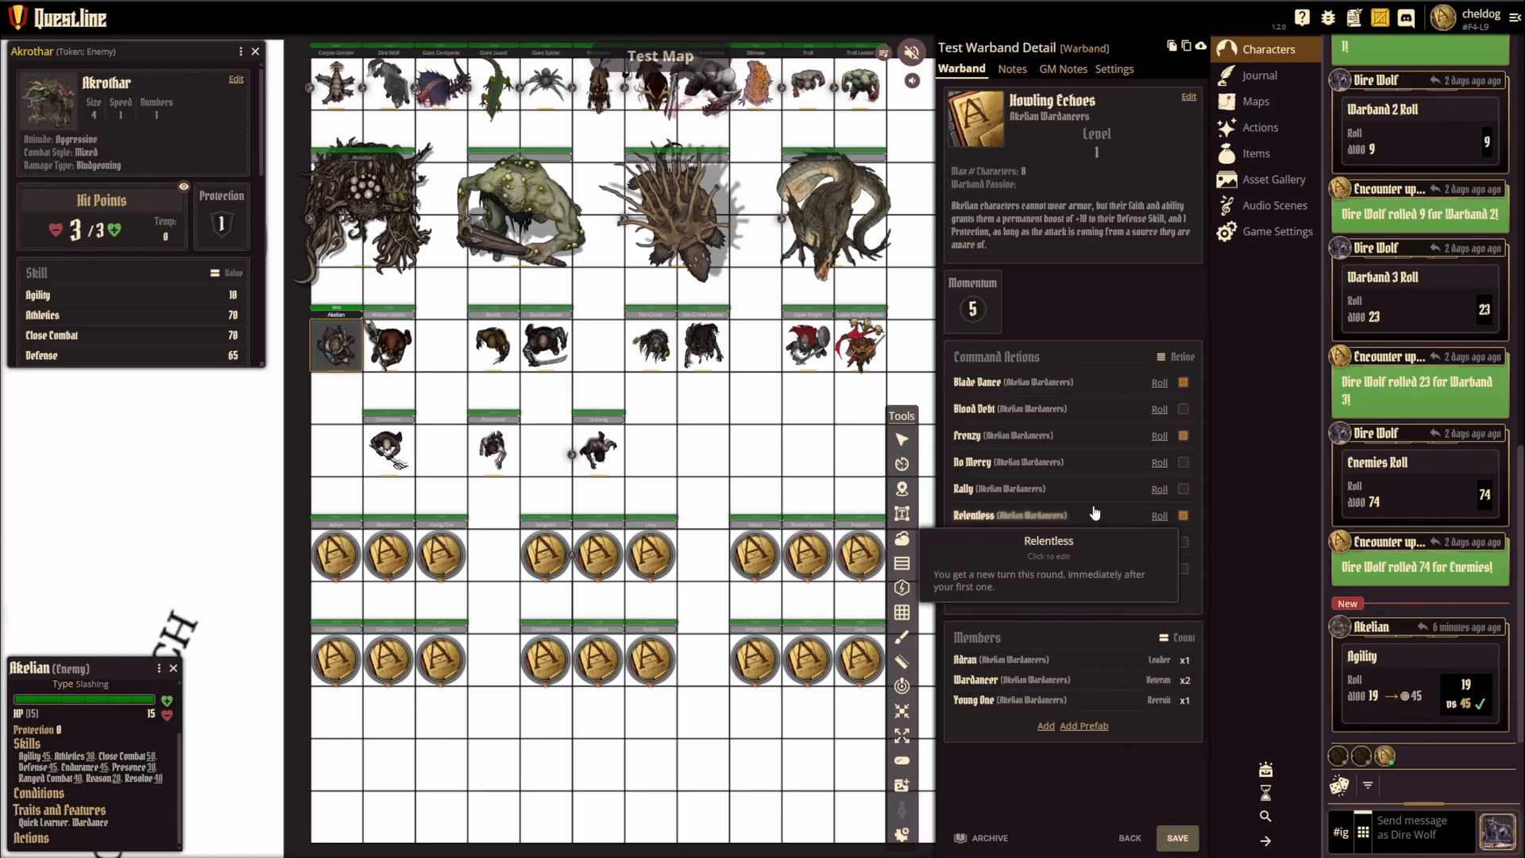
{"action": "left_click", "coordinate": [1184, 515]}
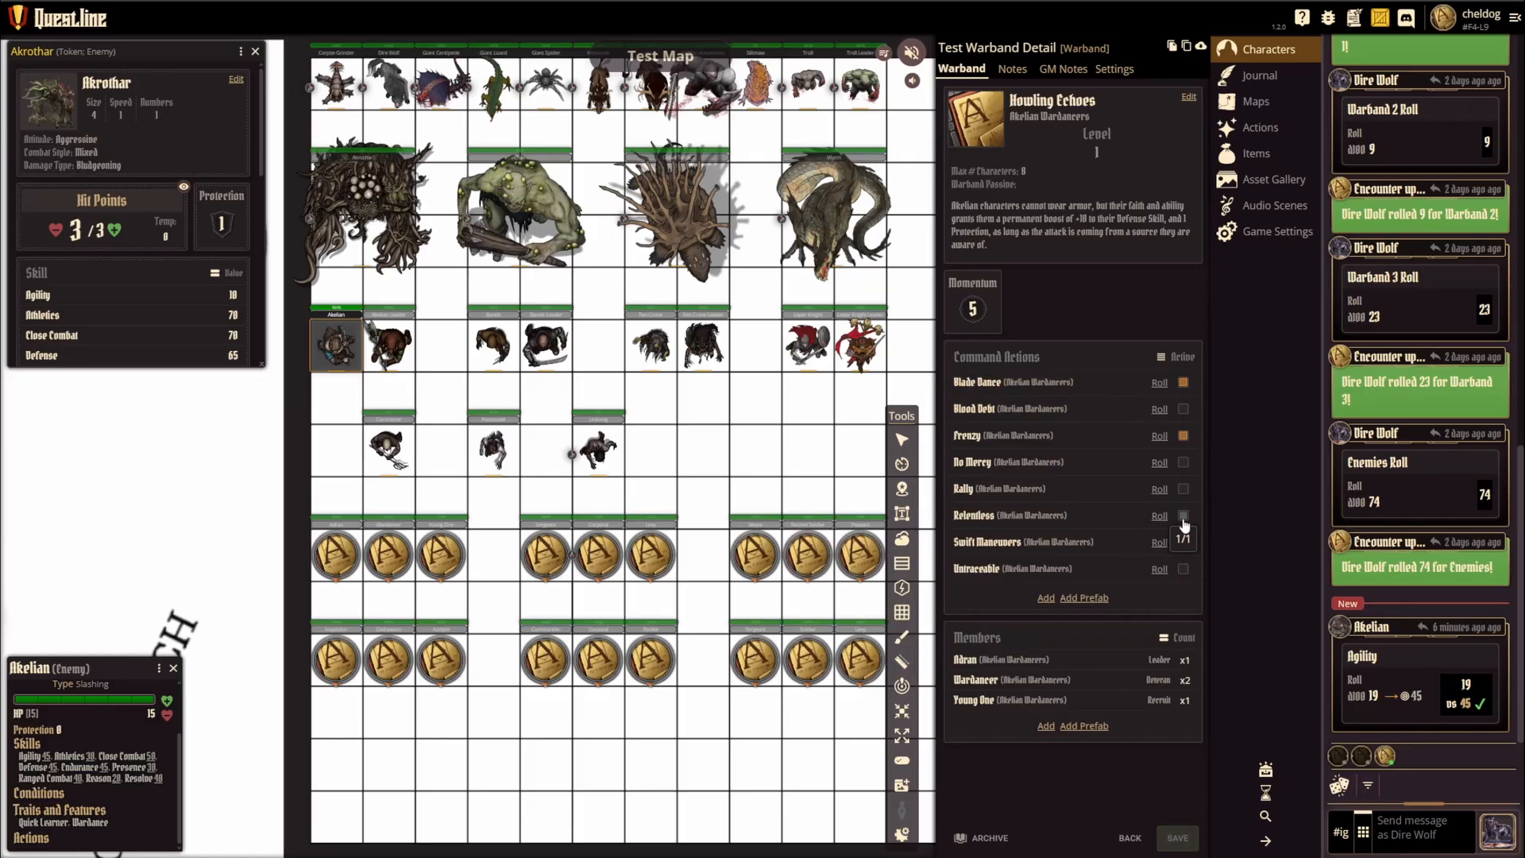
{"action": "left_click", "coordinate": [1184, 436]}
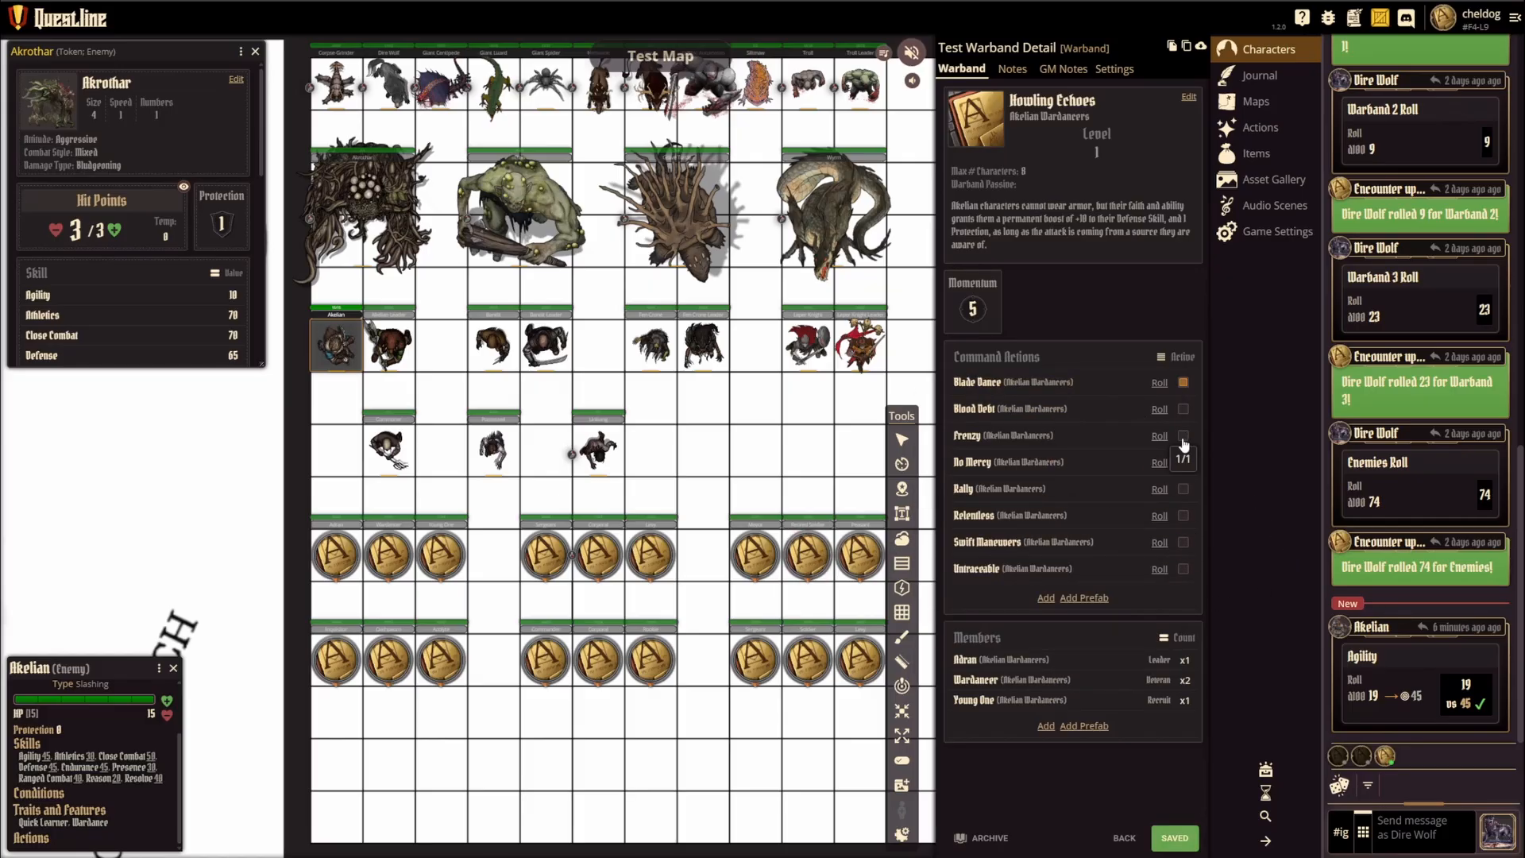
{"action": "left_click", "coordinate": [1184, 382]}
Step: Review the warband's prefab command actions, its prefab member choices and the value settings of its leader Adran
{"action": "left_click", "coordinate": [1083, 600]}
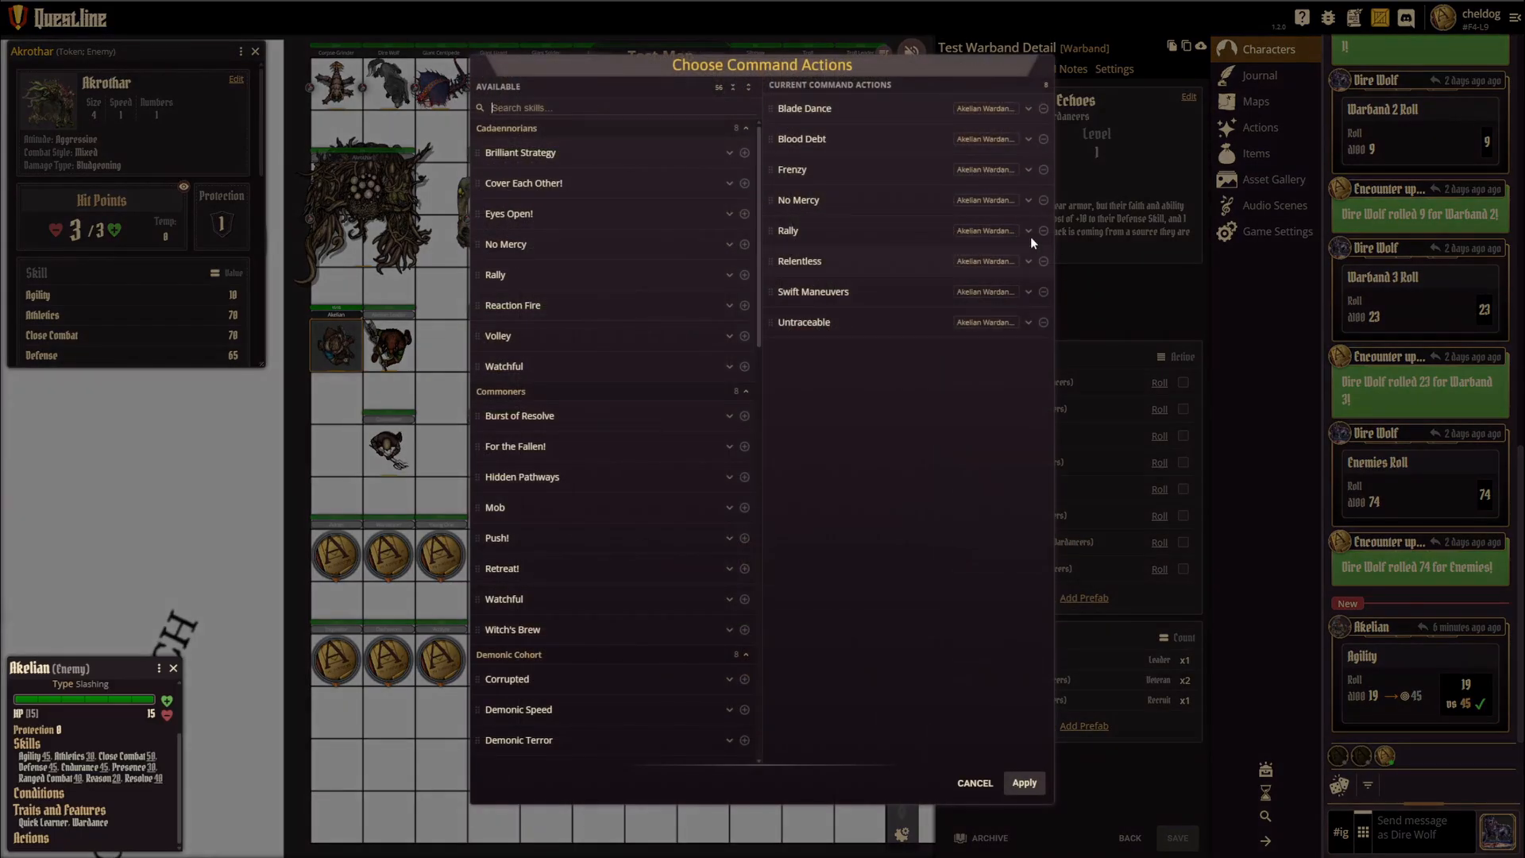
{"action": "left_click", "coordinate": [975, 784]}
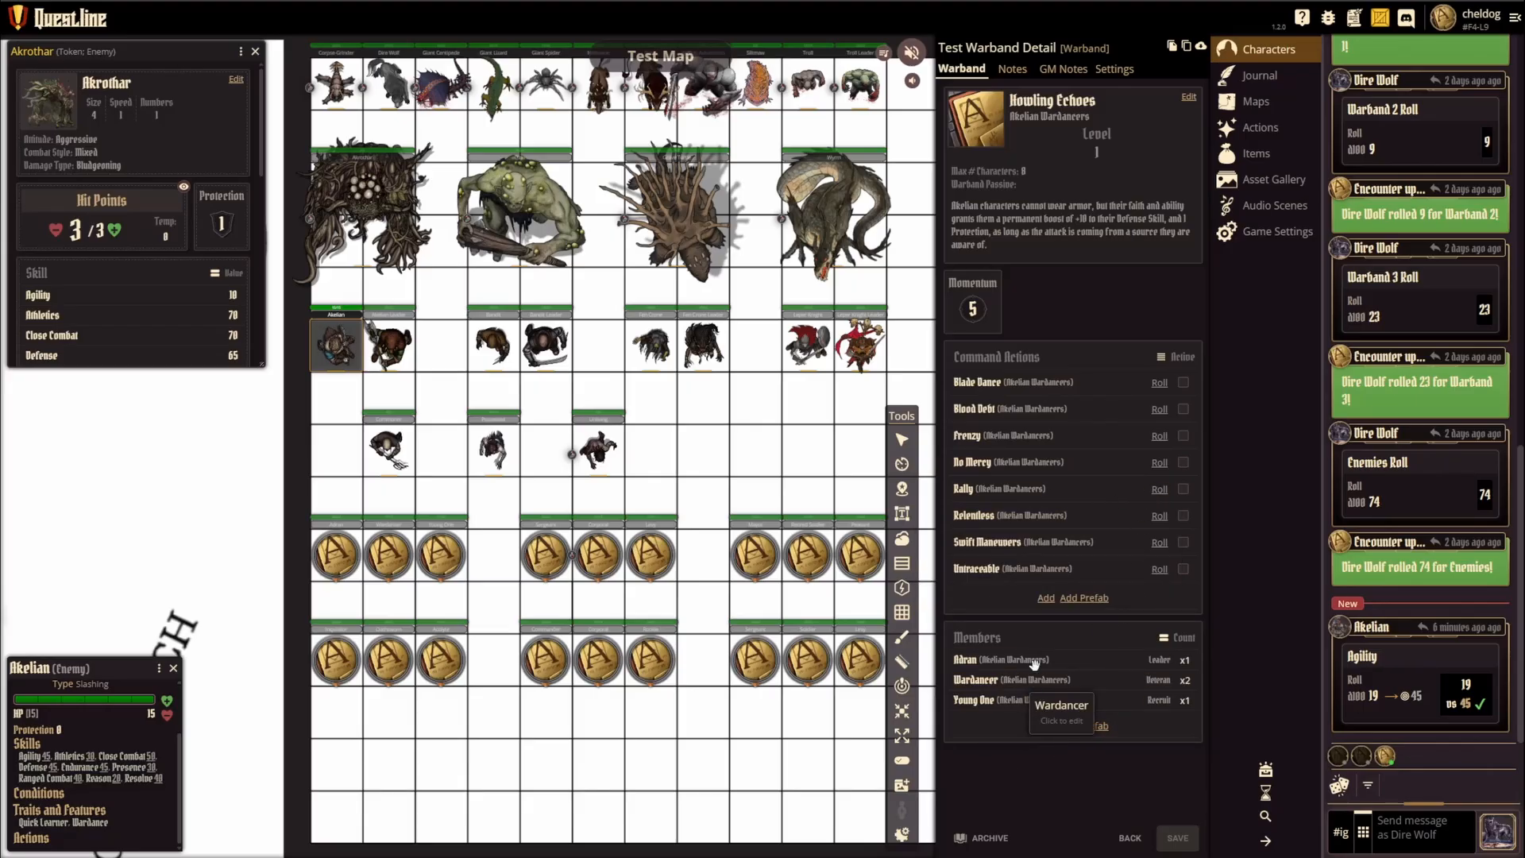
{"action": "left_click", "coordinate": [1084, 727]}
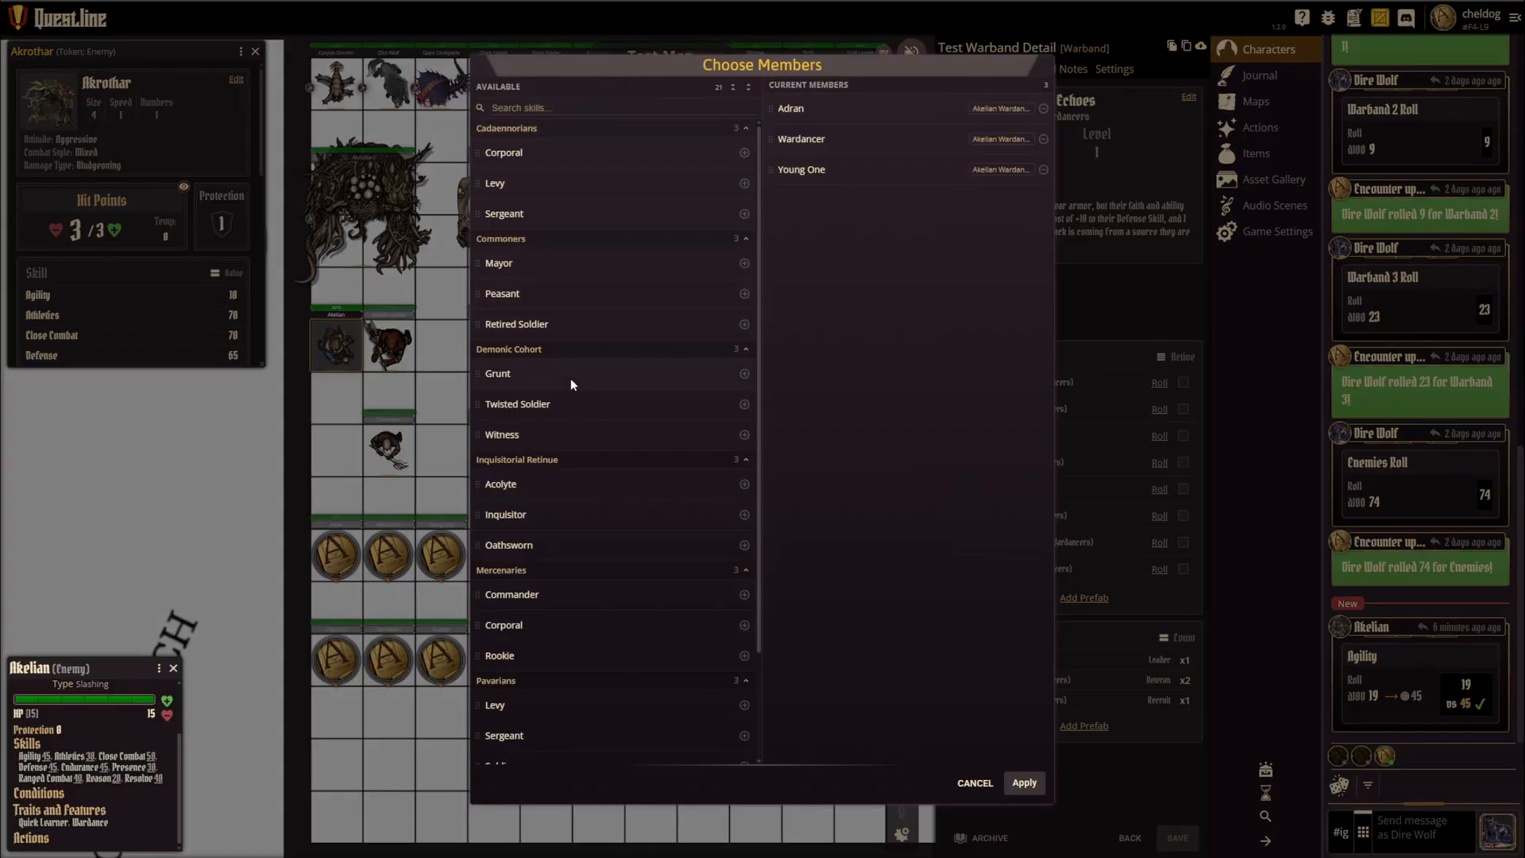
{"action": "scroll", "coordinate": [588, 497], "scroll_direction": "down", "scroll_amount": 2}
{"action": "left_click", "coordinate": [976, 783]}
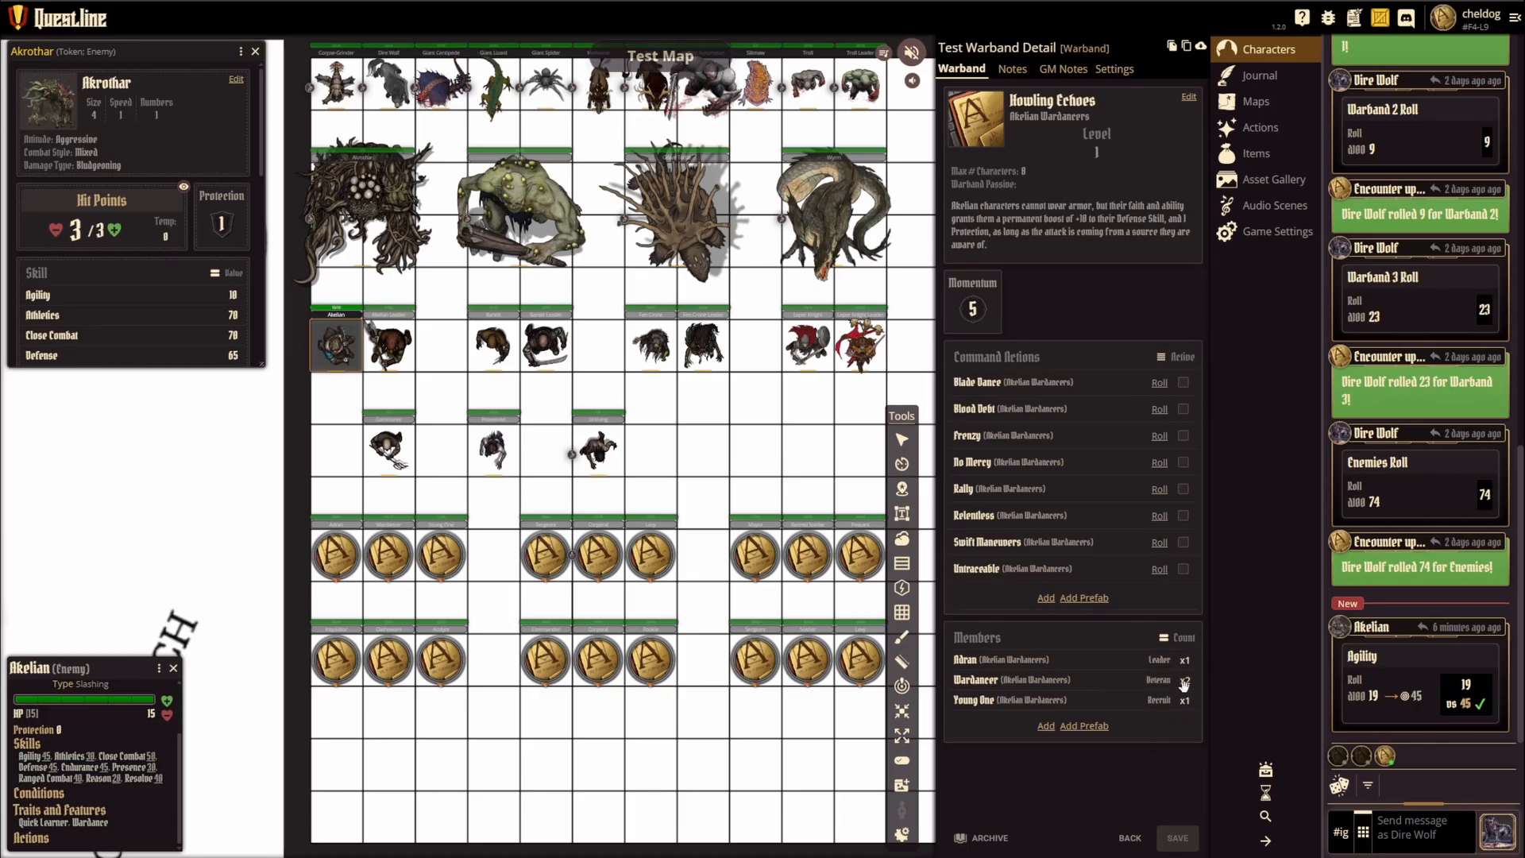
{"action": "left_click", "coordinate": [965, 660]}
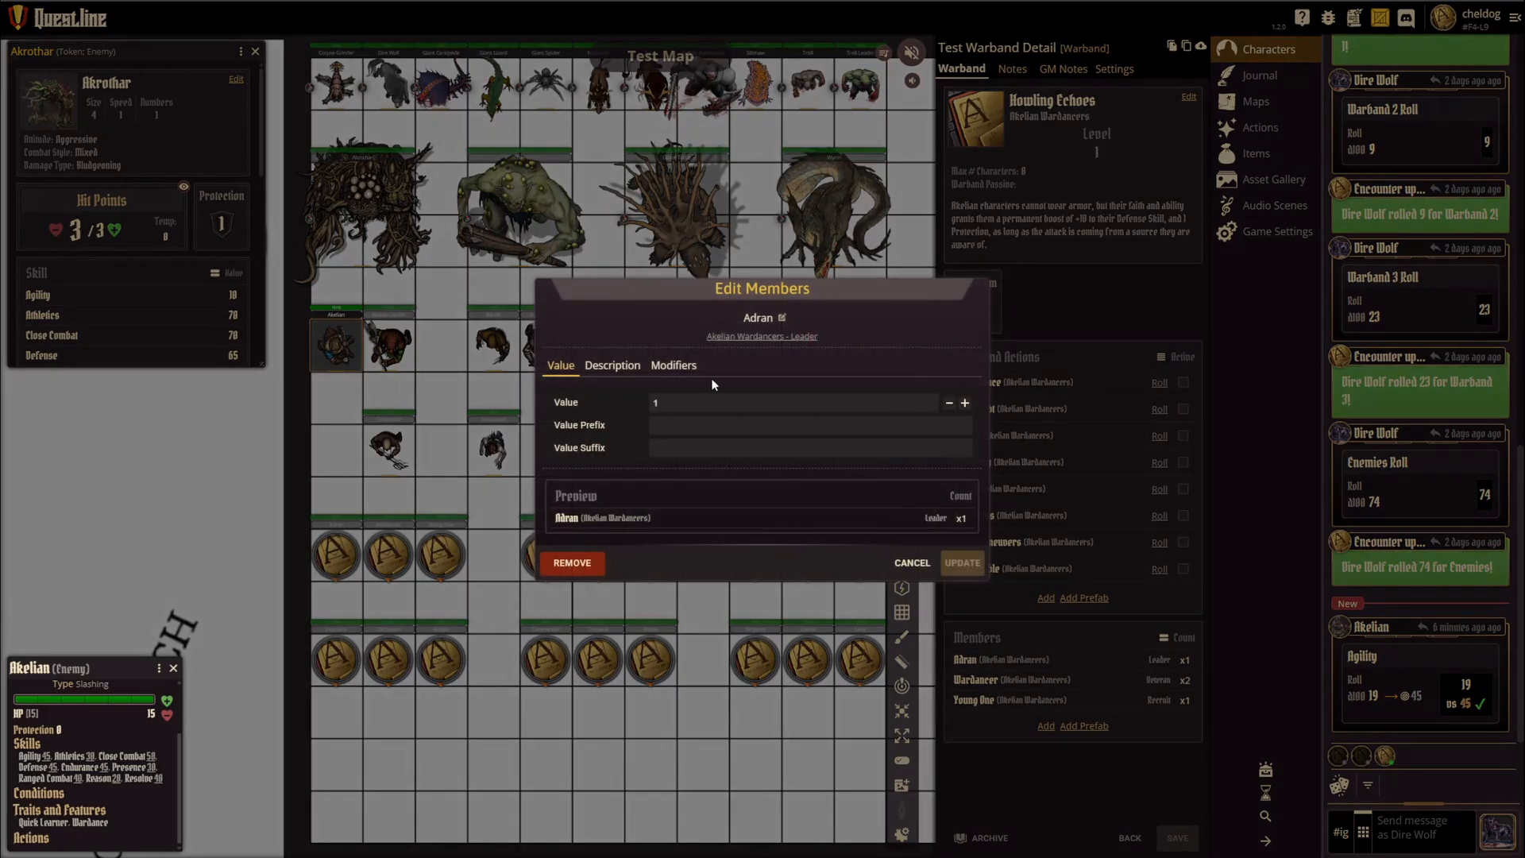
{"action": "left_click", "coordinate": [912, 563]}
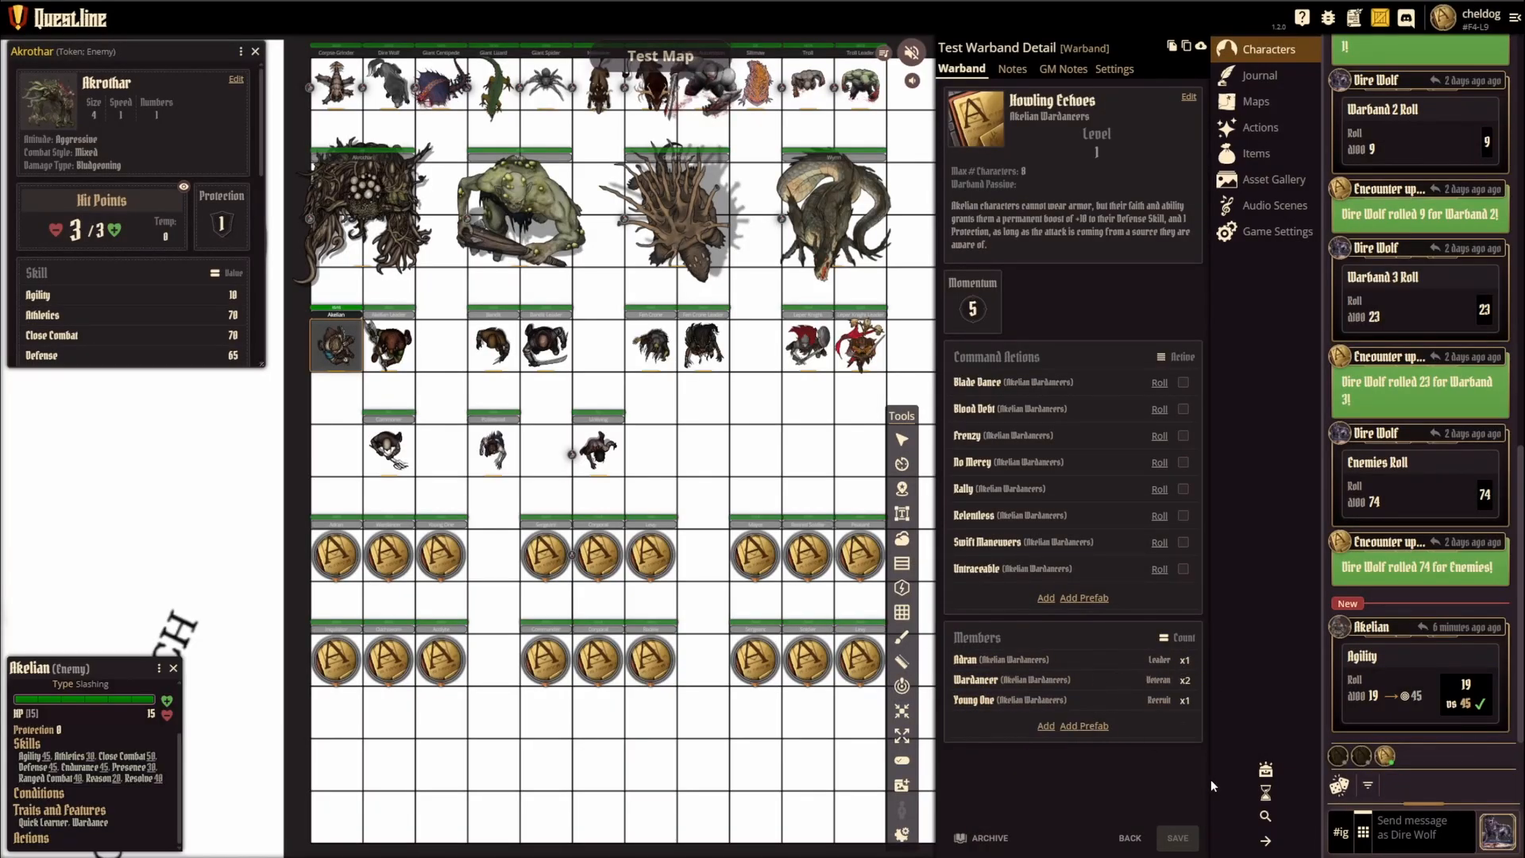
Step: Browse the warband's prefab member choices, collapse their categories, and view the value settings for a new custom member
{"action": "left_click", "coordinate": [1082, 726]}
{"action": "scroll", "coordinate": [636, 374], "scroll_direction": "down", "scroll_amount": 3}
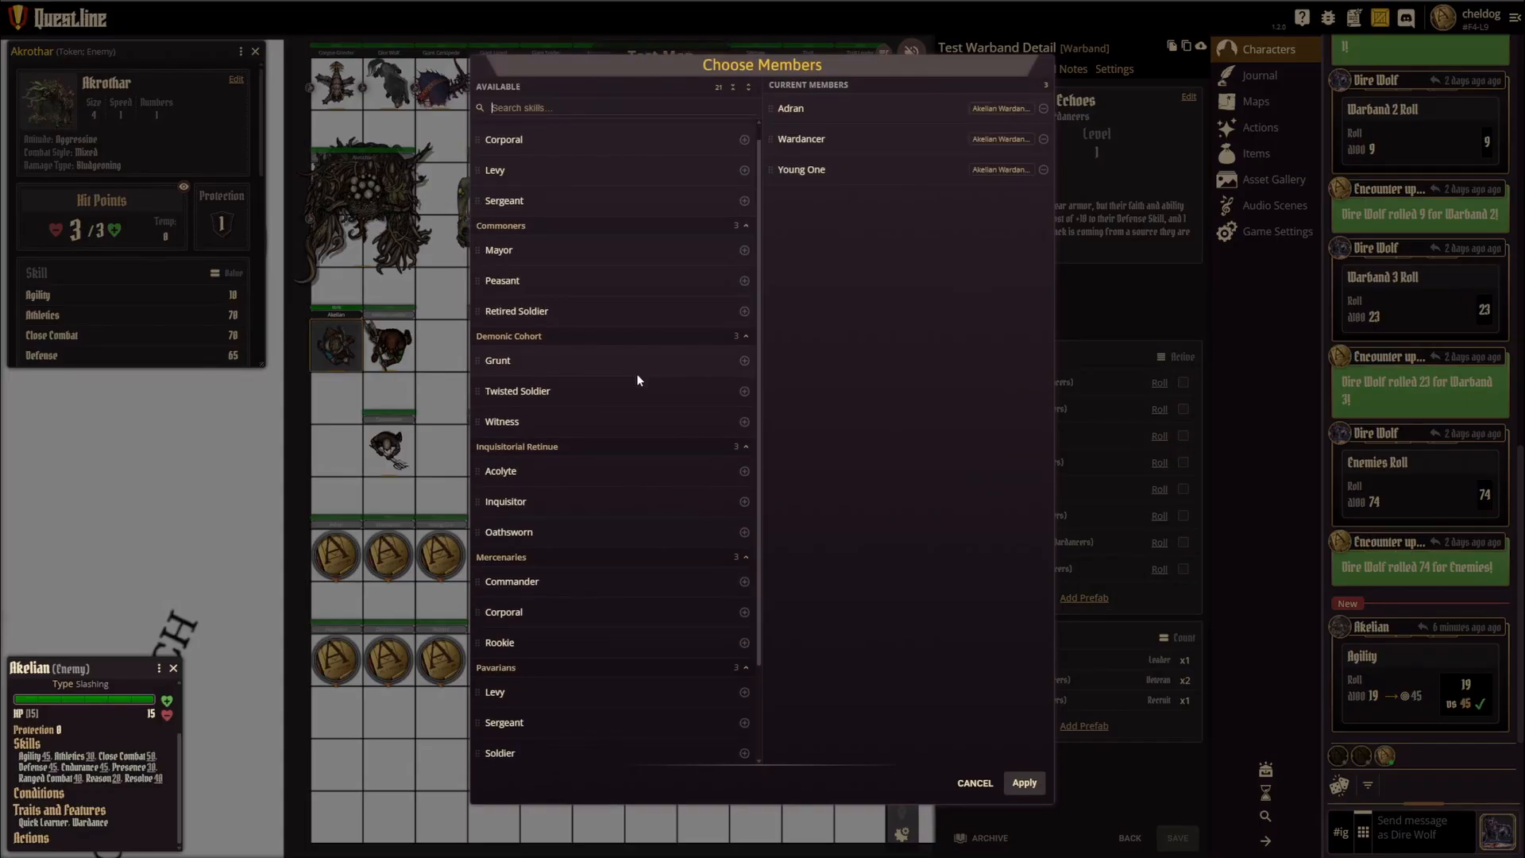
{"action": "scroll", "coordinate": [590, 667], "scroll_direction": "up", "scroll_amount": 3}
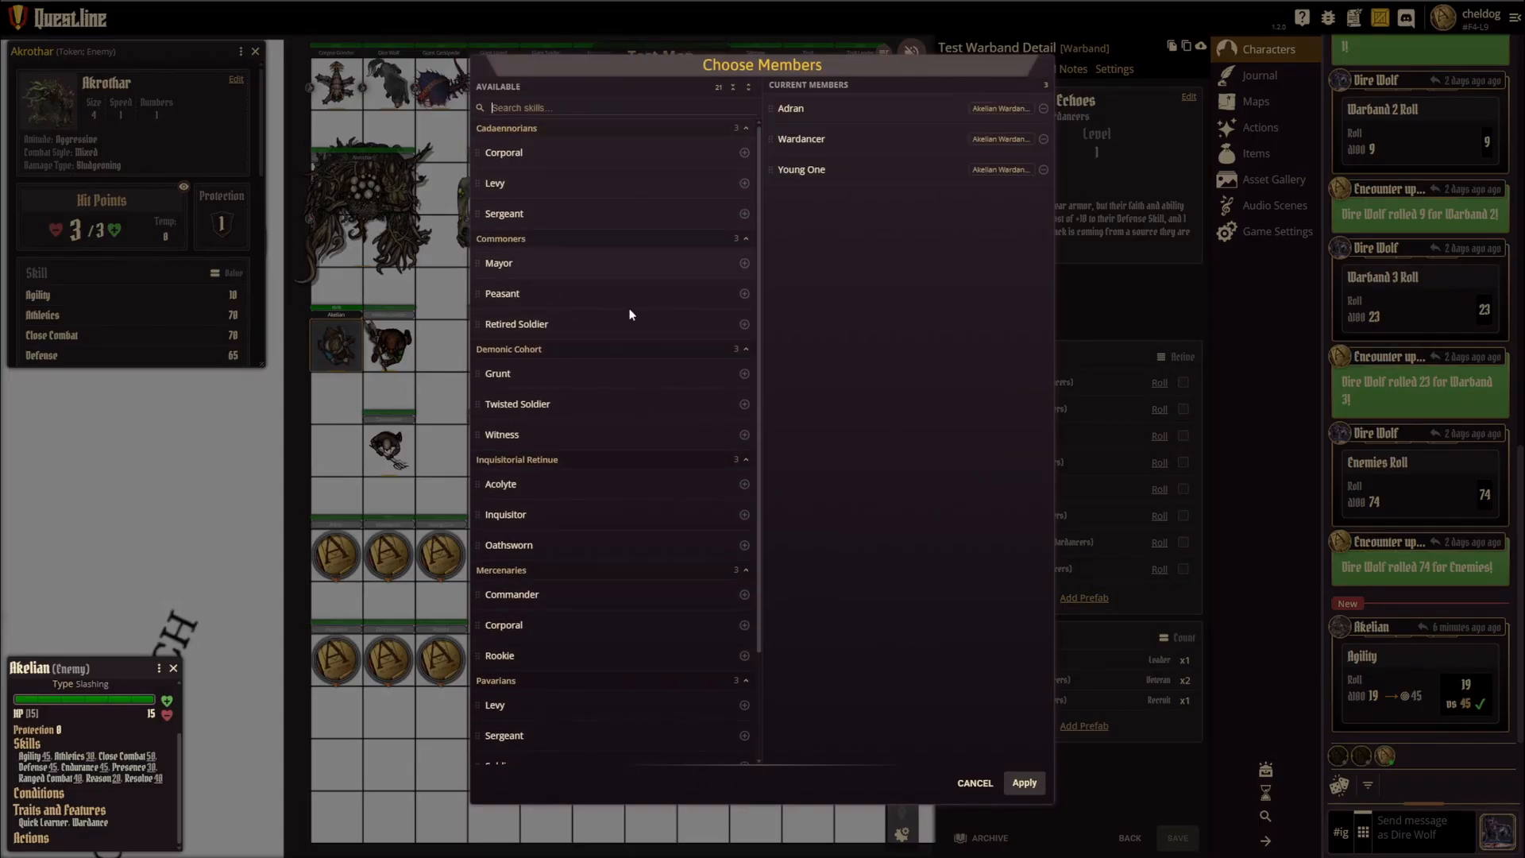
{"action": "left_click", "coordinate": [732, 88]}
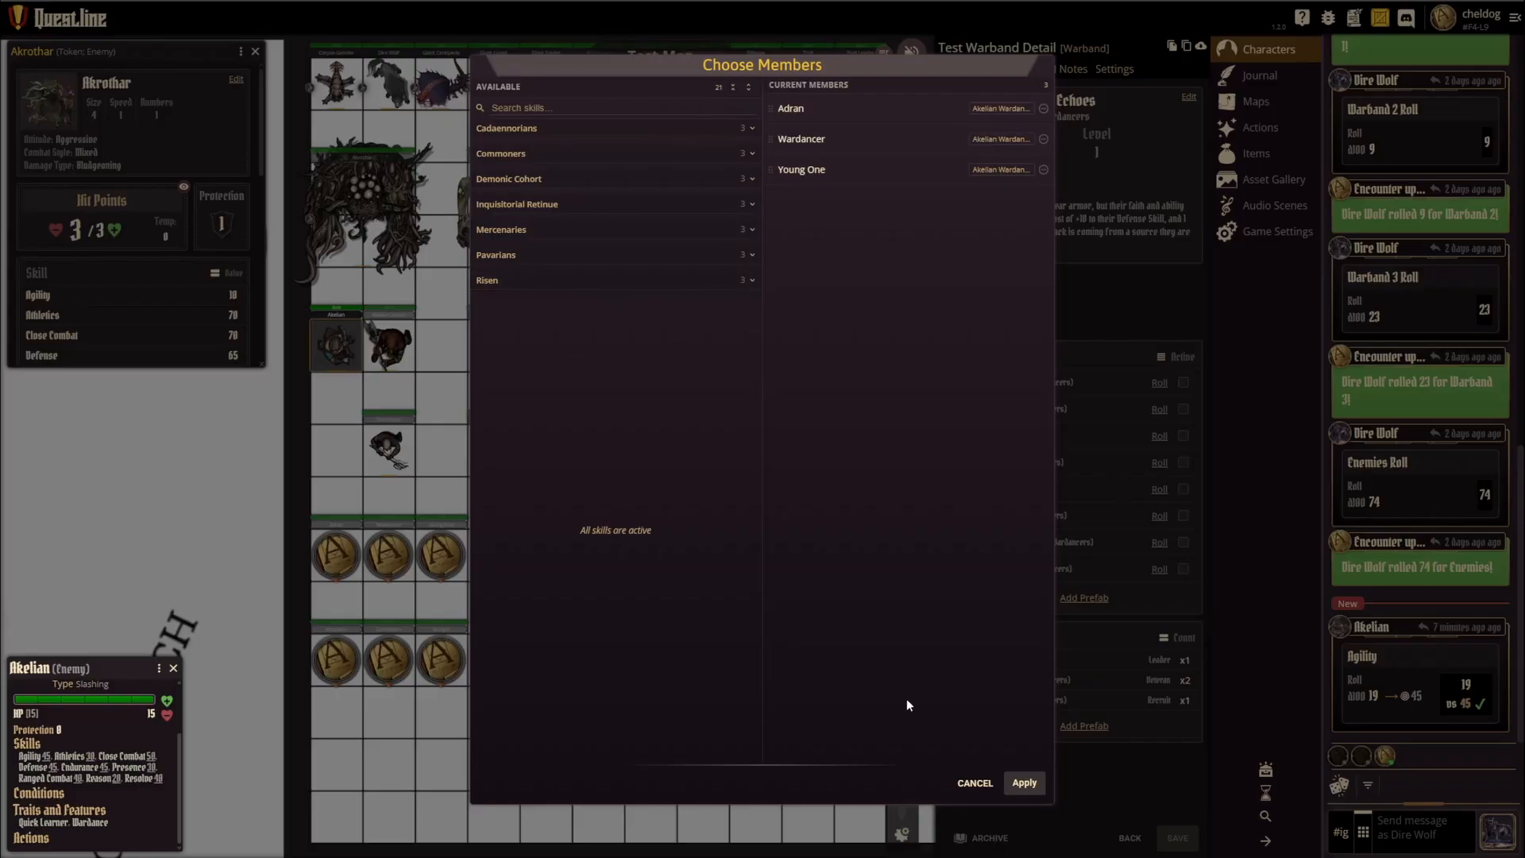
{"action": "left_click", "coordinate": [966, 782]}
{"action": "left_click", "coordinate": [1043, 726]}
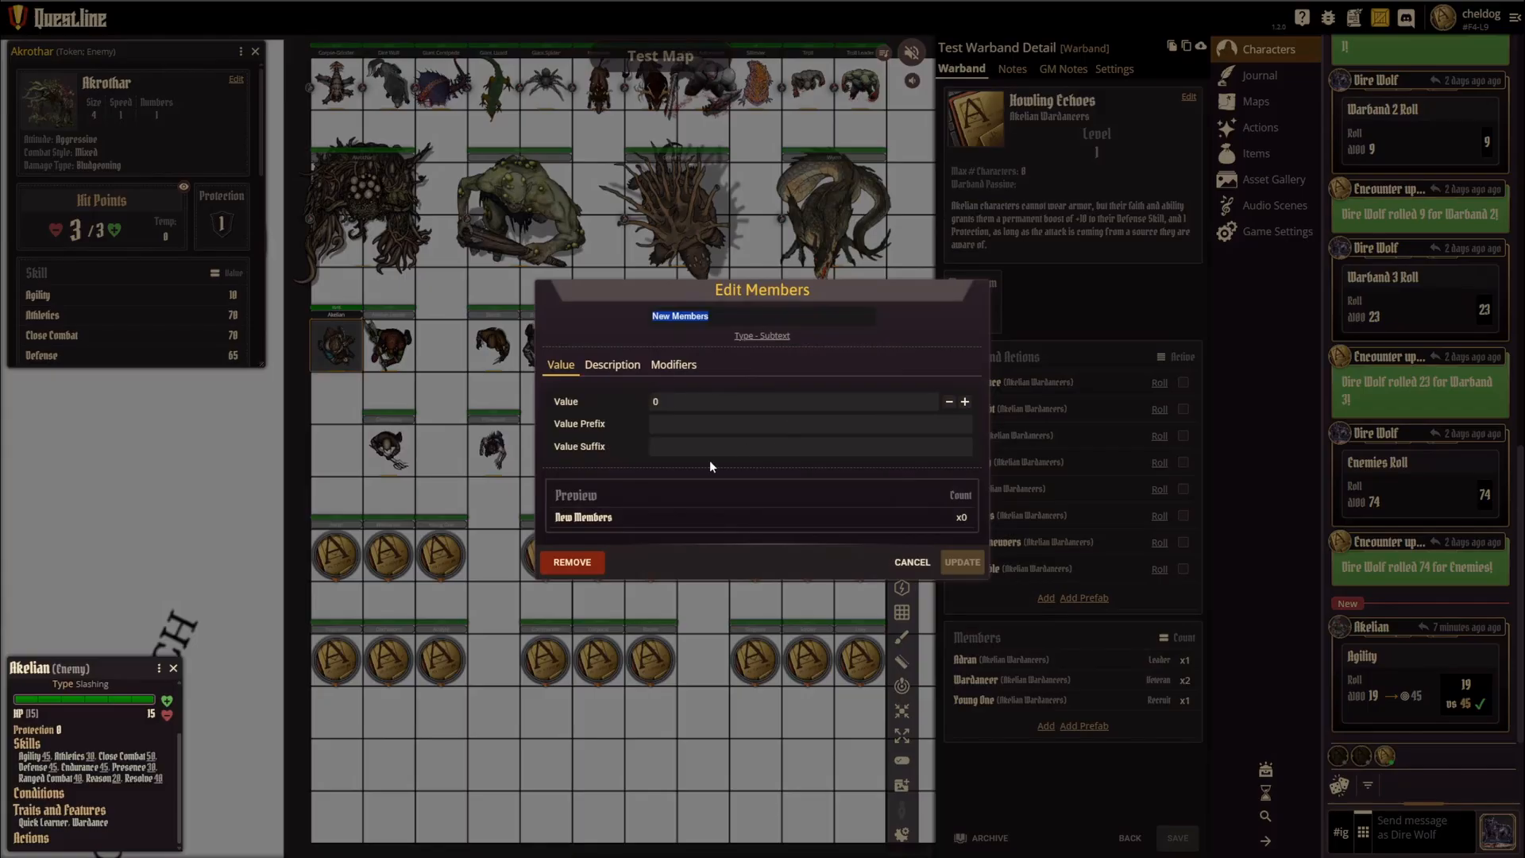
{"action": "left_click", "coordinate": [912, 563]}
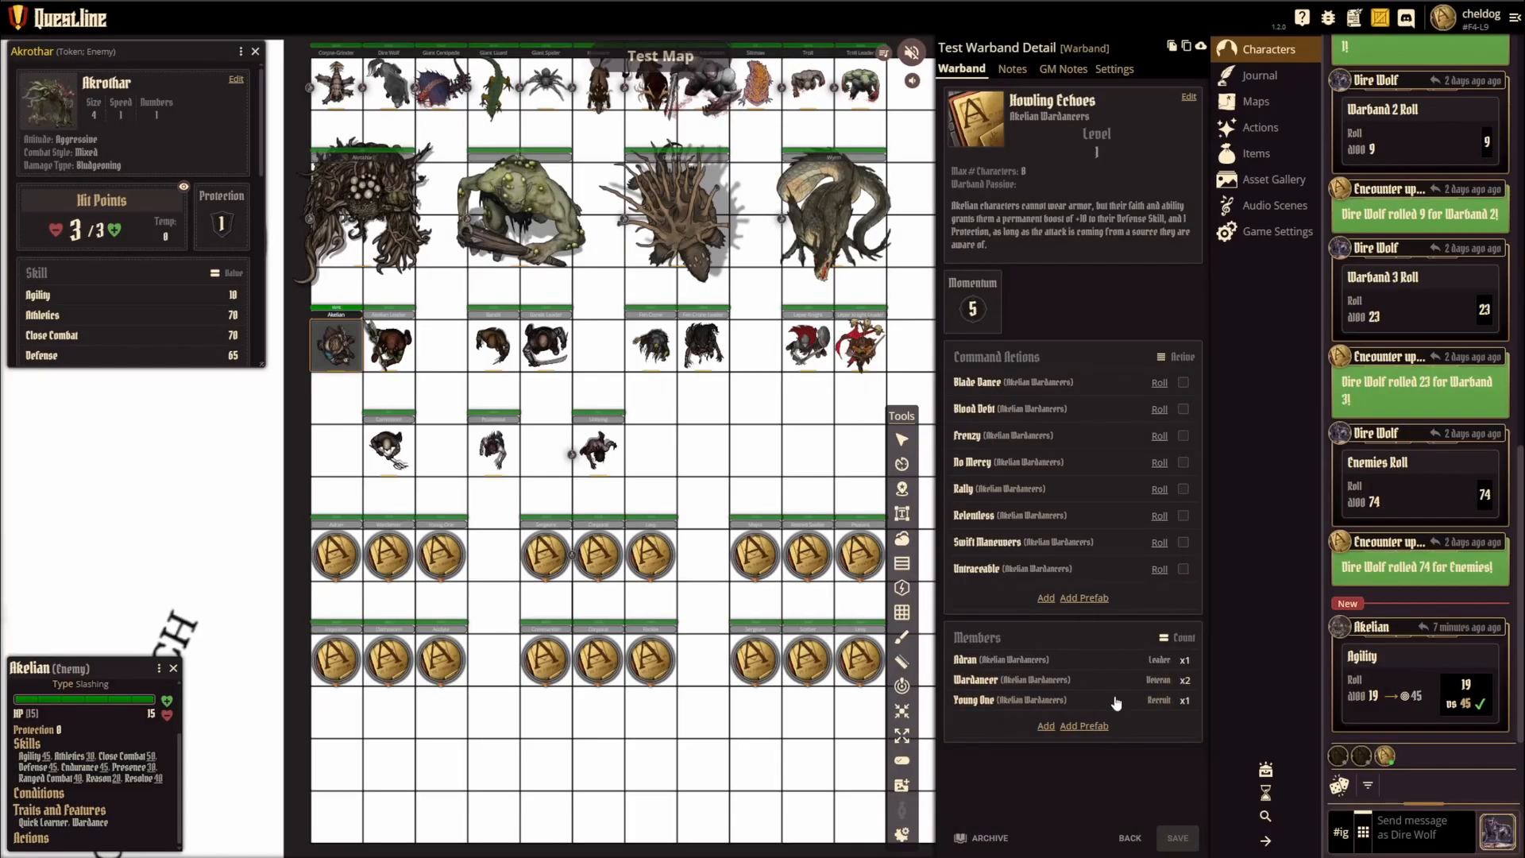
Step: Create a new character with the Town character sheet, name it Test Town, and save it
{"action": "left_click", "coordinate": [1130, 838]}
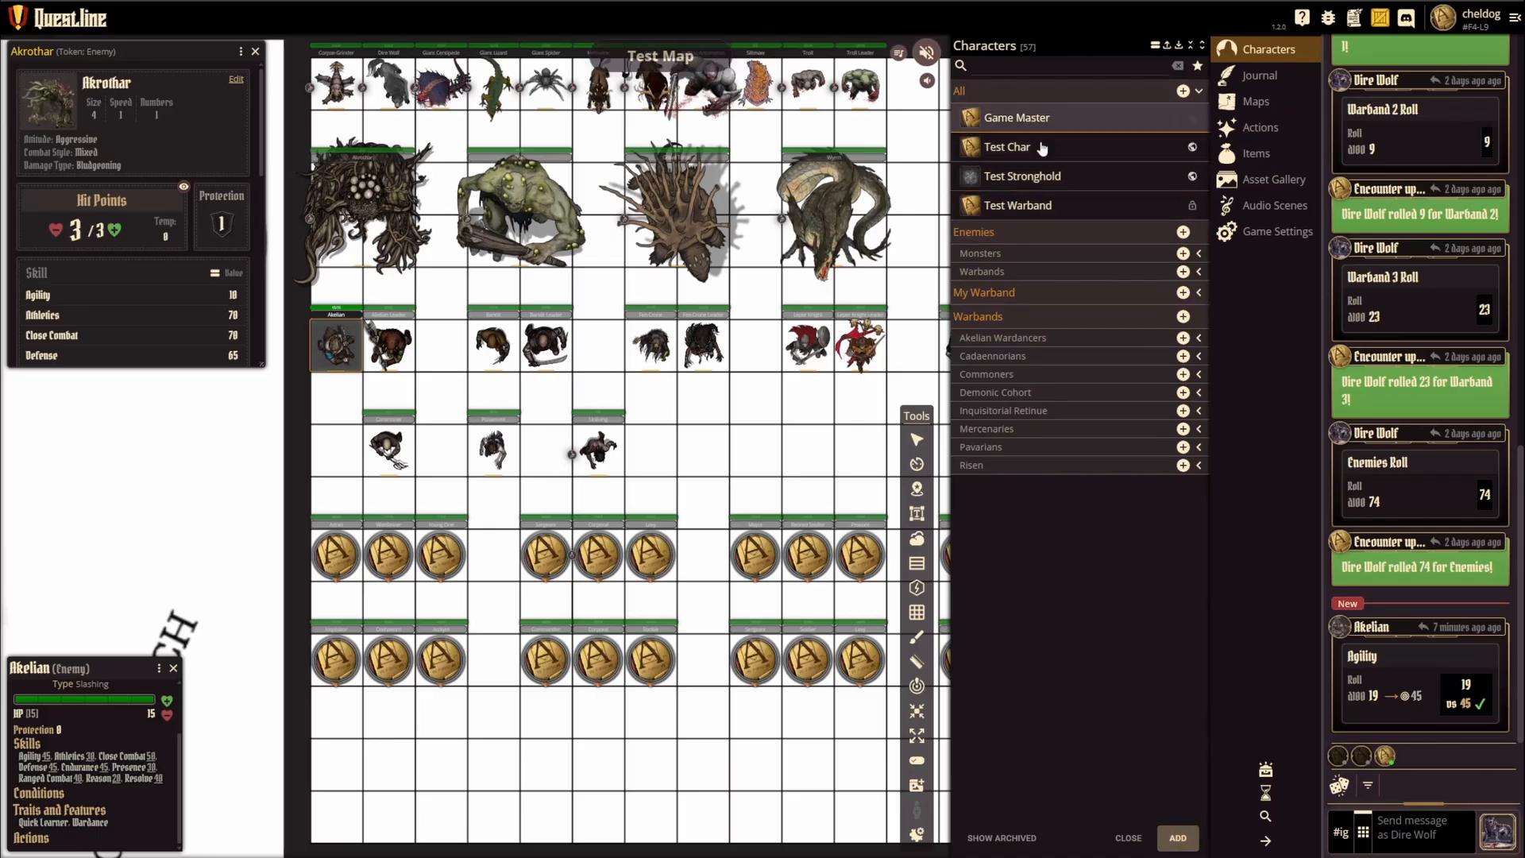
{"action": "left_click", "coordinate": [1178, 838]}
{"action": "left_click", "coordinate": [1112, 69]}
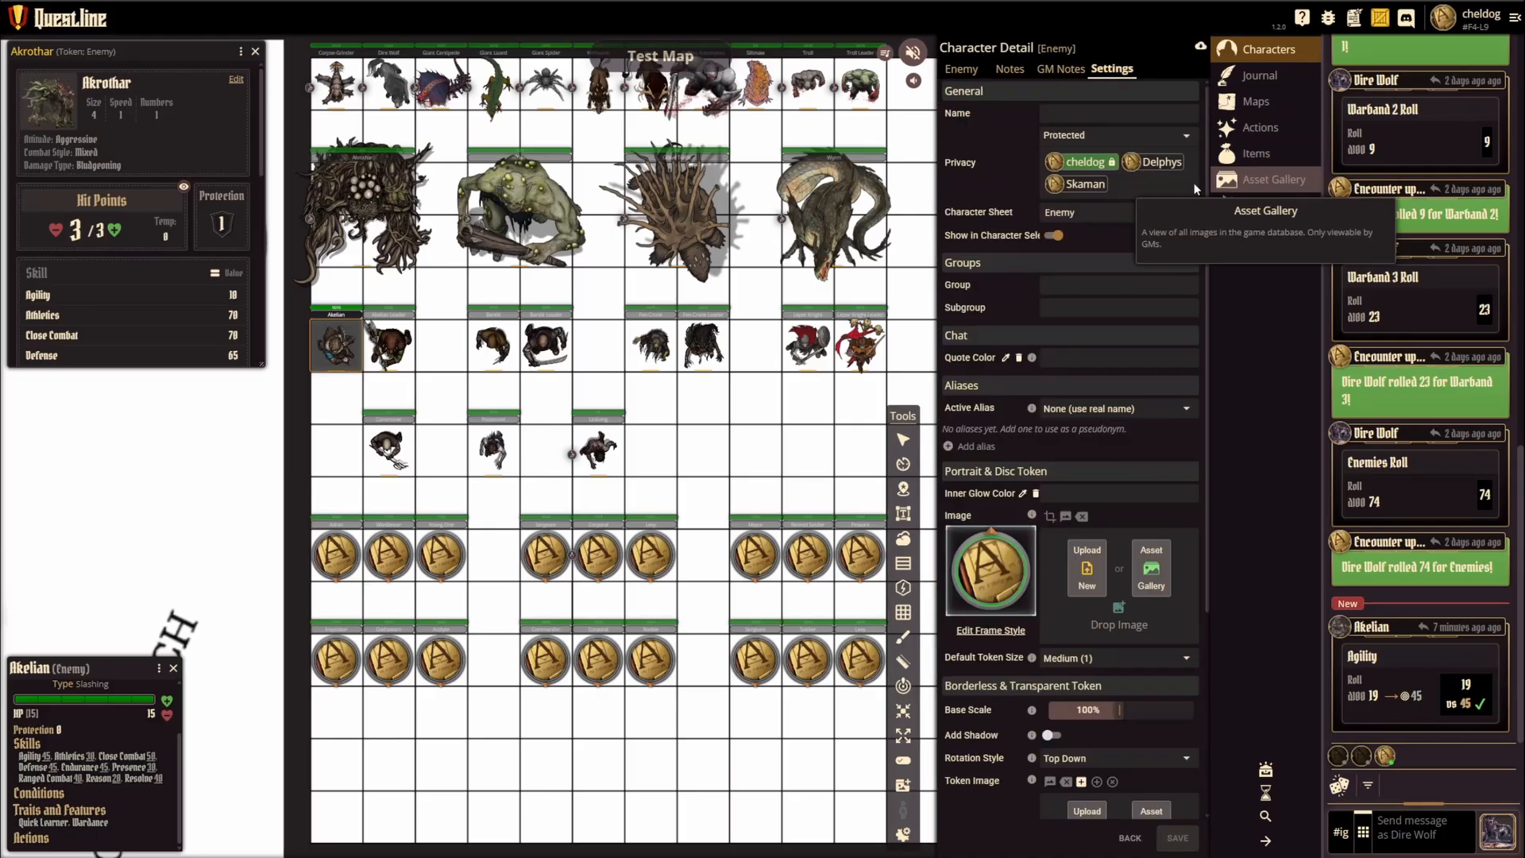
{"action": "left_click", "coordinate": [1071, 210]}
{"action": "left_click", "coordinate": [1094, 299]}
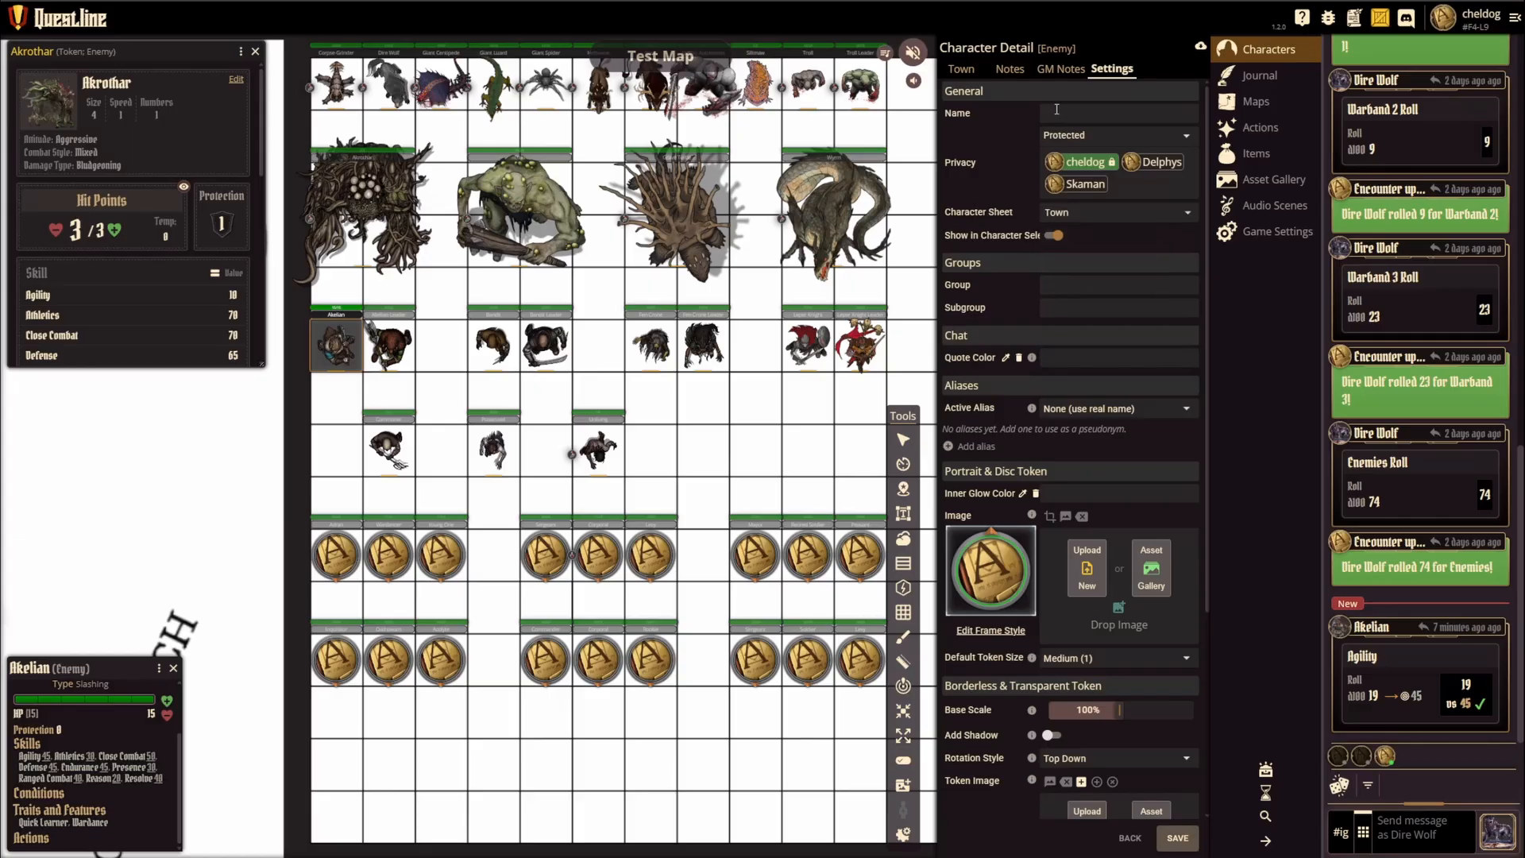
{"action": "type", "text": "Test Town"}
{"action": "left_click", "coordinate": [962, 69]}
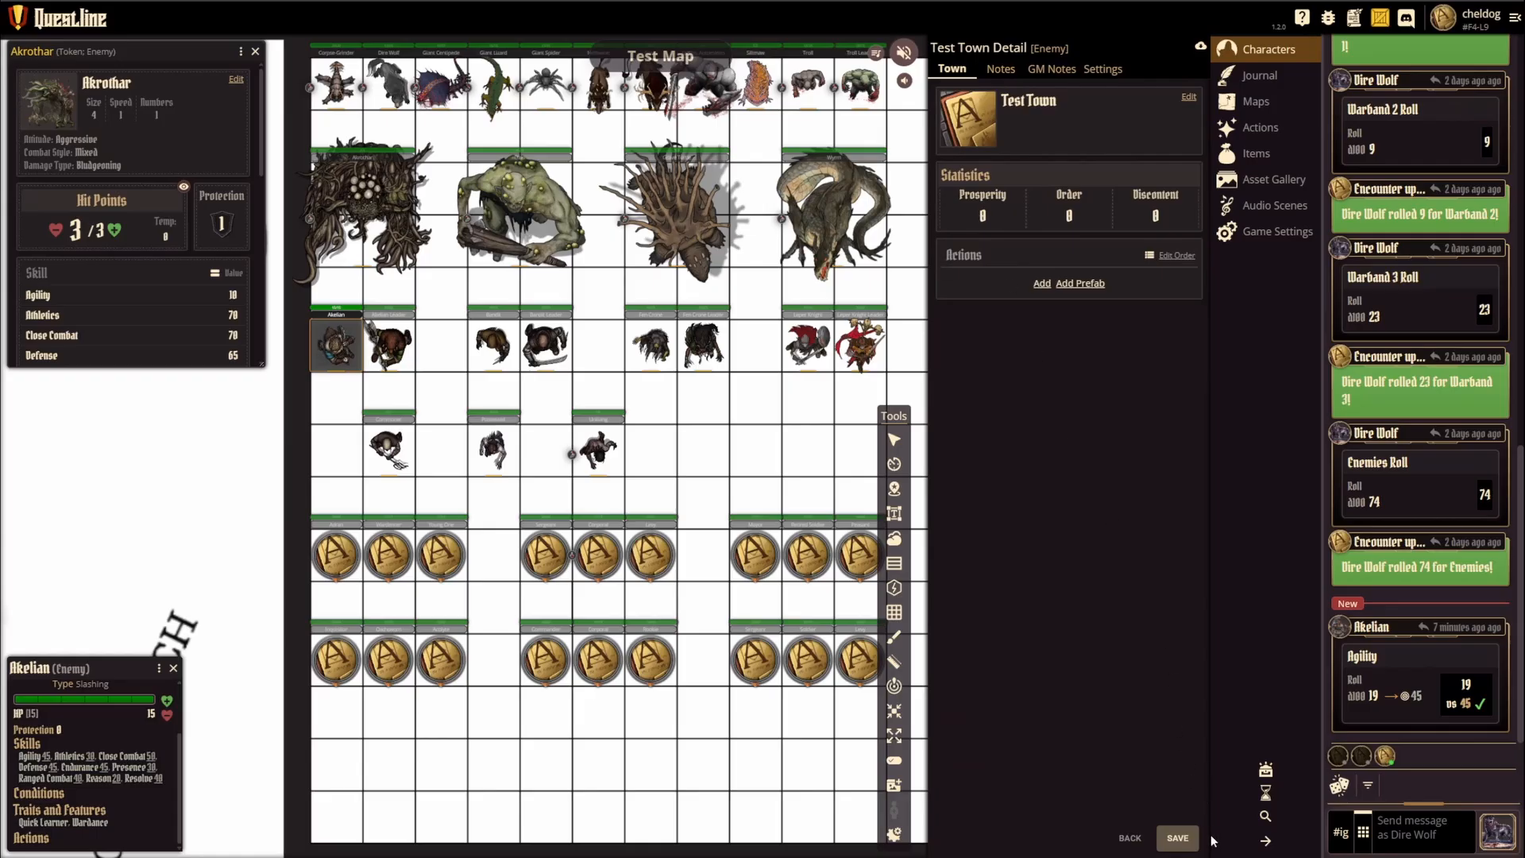
{"action": "left_click", "coordinate": [1177, 838]}
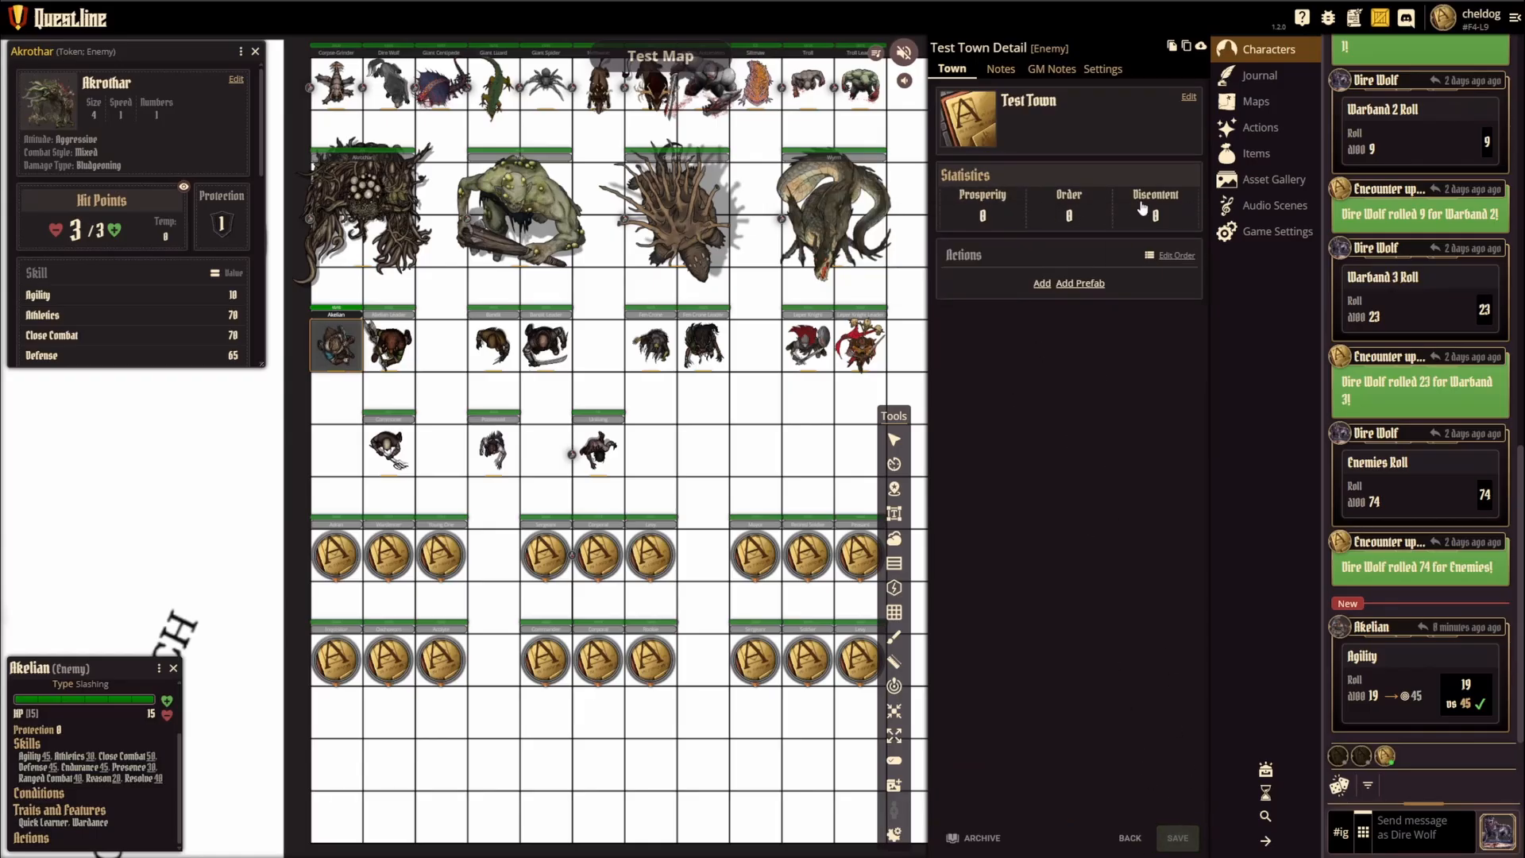
Step: View the description area in the Details of Test Town's bio, leaving the bio unedited
{"action": "mouse_move", "coordinate": [1177, 204]}
{"action": "left_click", "coordinate": [1188, 97]}
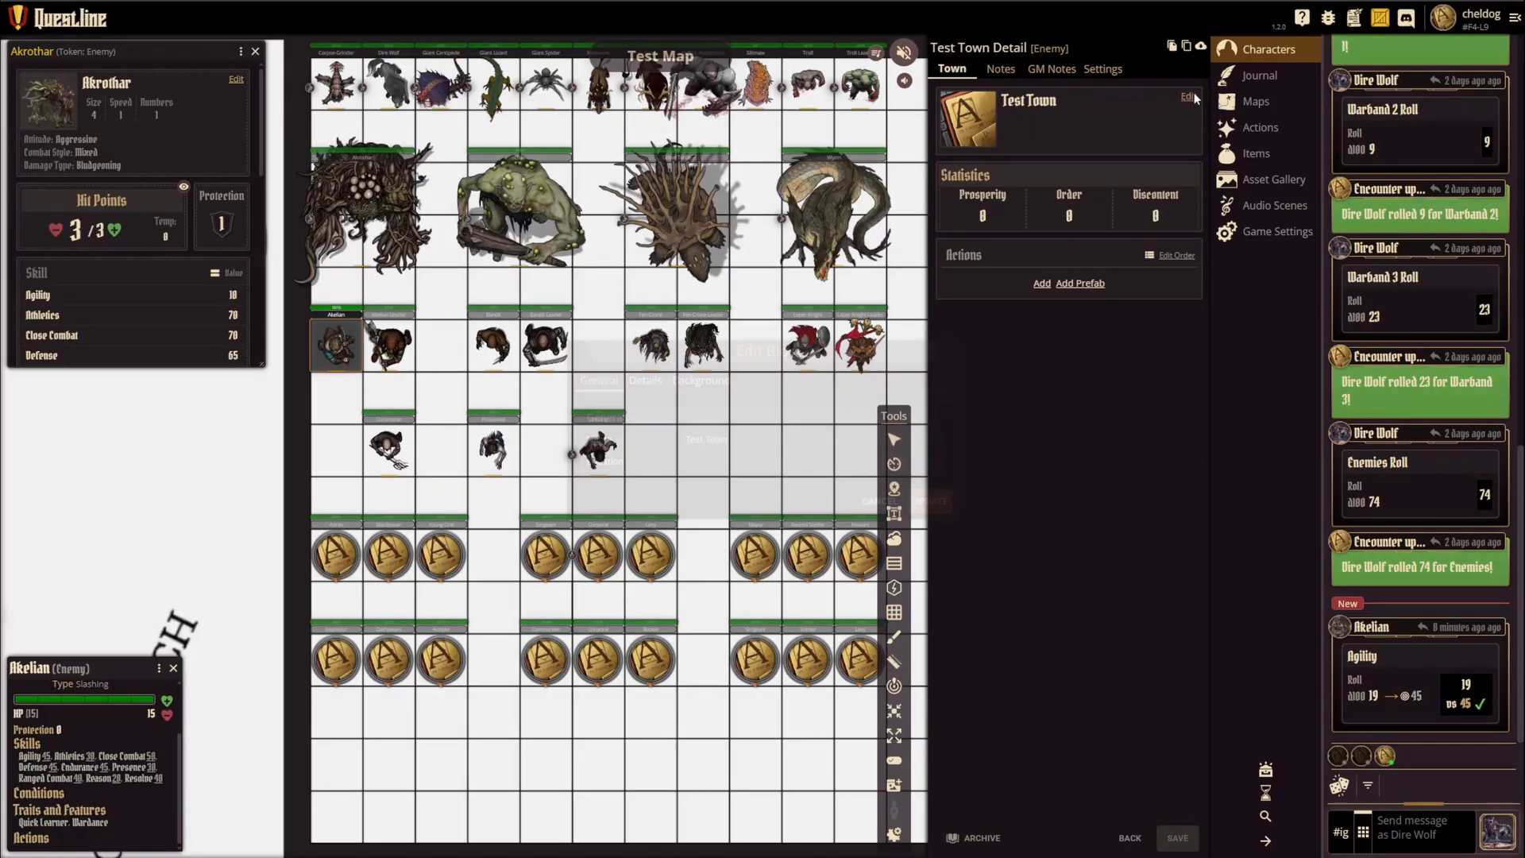
{"action": "left_click", "coordinate": [645, 380]}
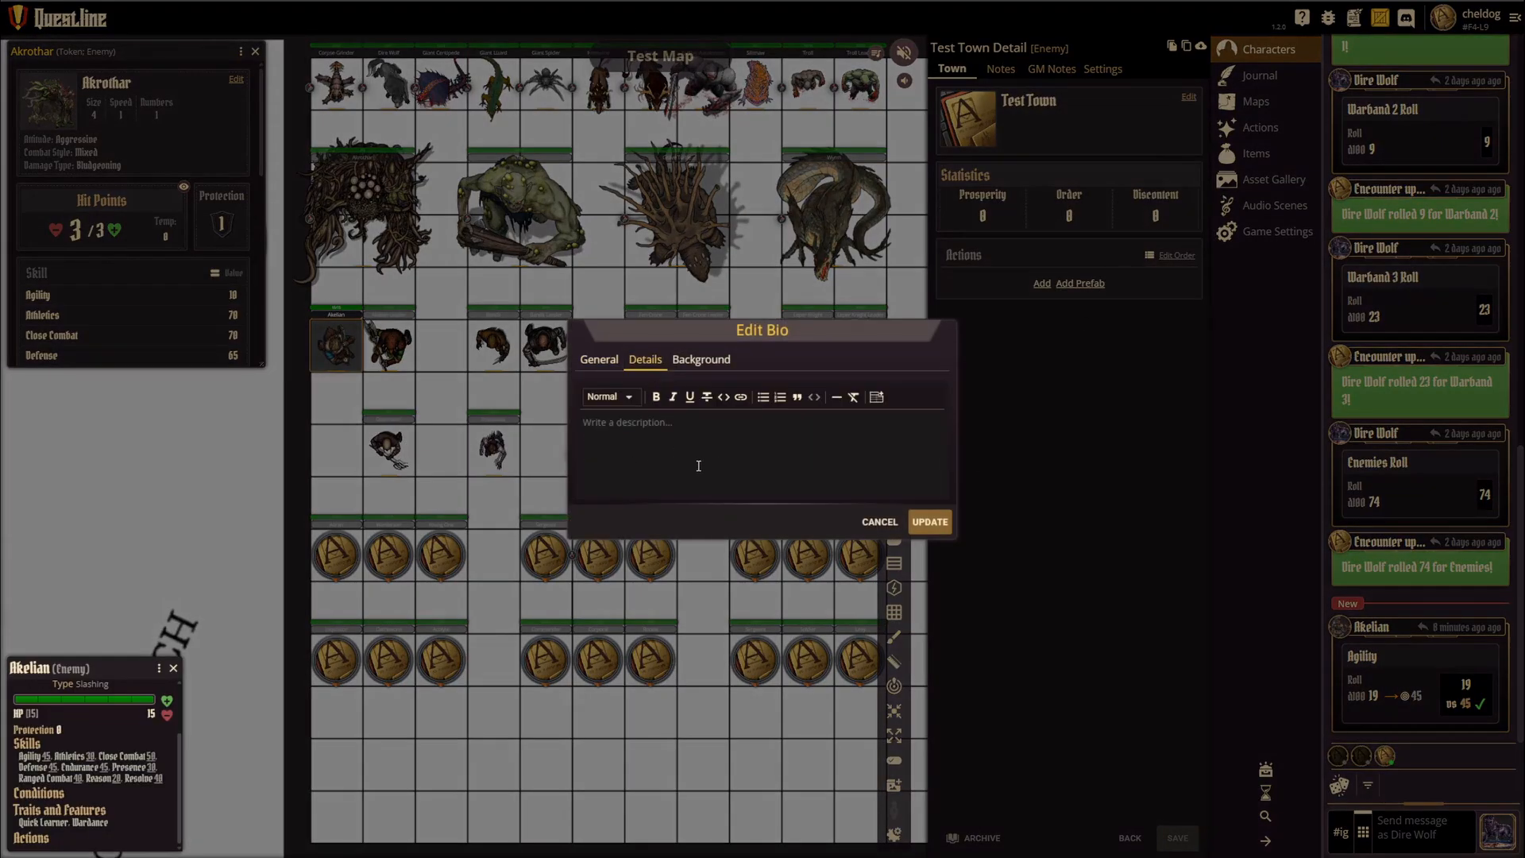
{"action": "left_click", "coordinate": [879, 521]}
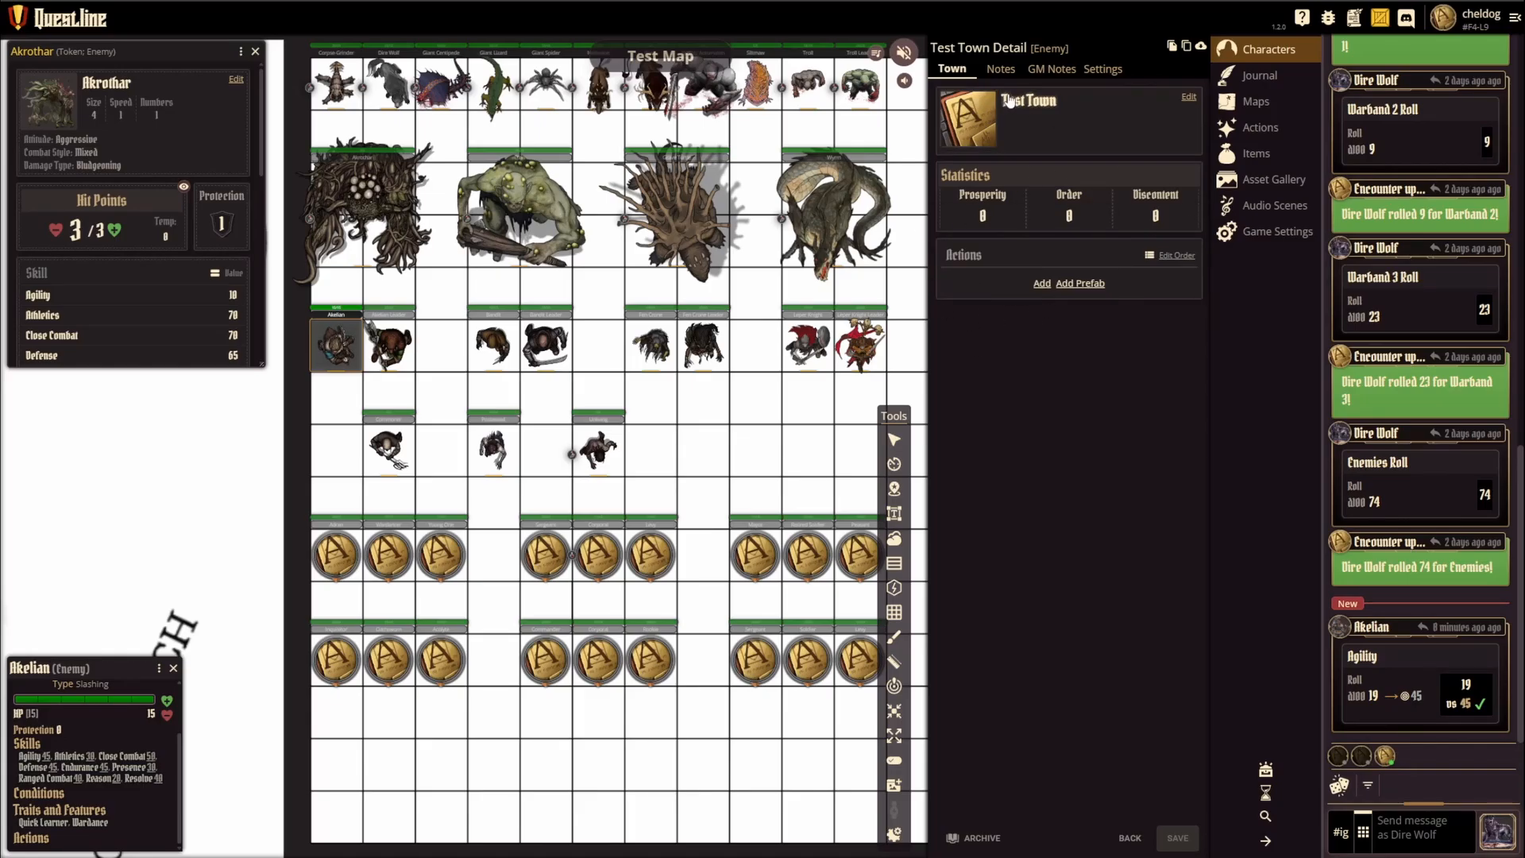
Step: Look through the prefab actions available for Test Town without adding any
{"action": "left_click", "coordinate": [1080, 285]}
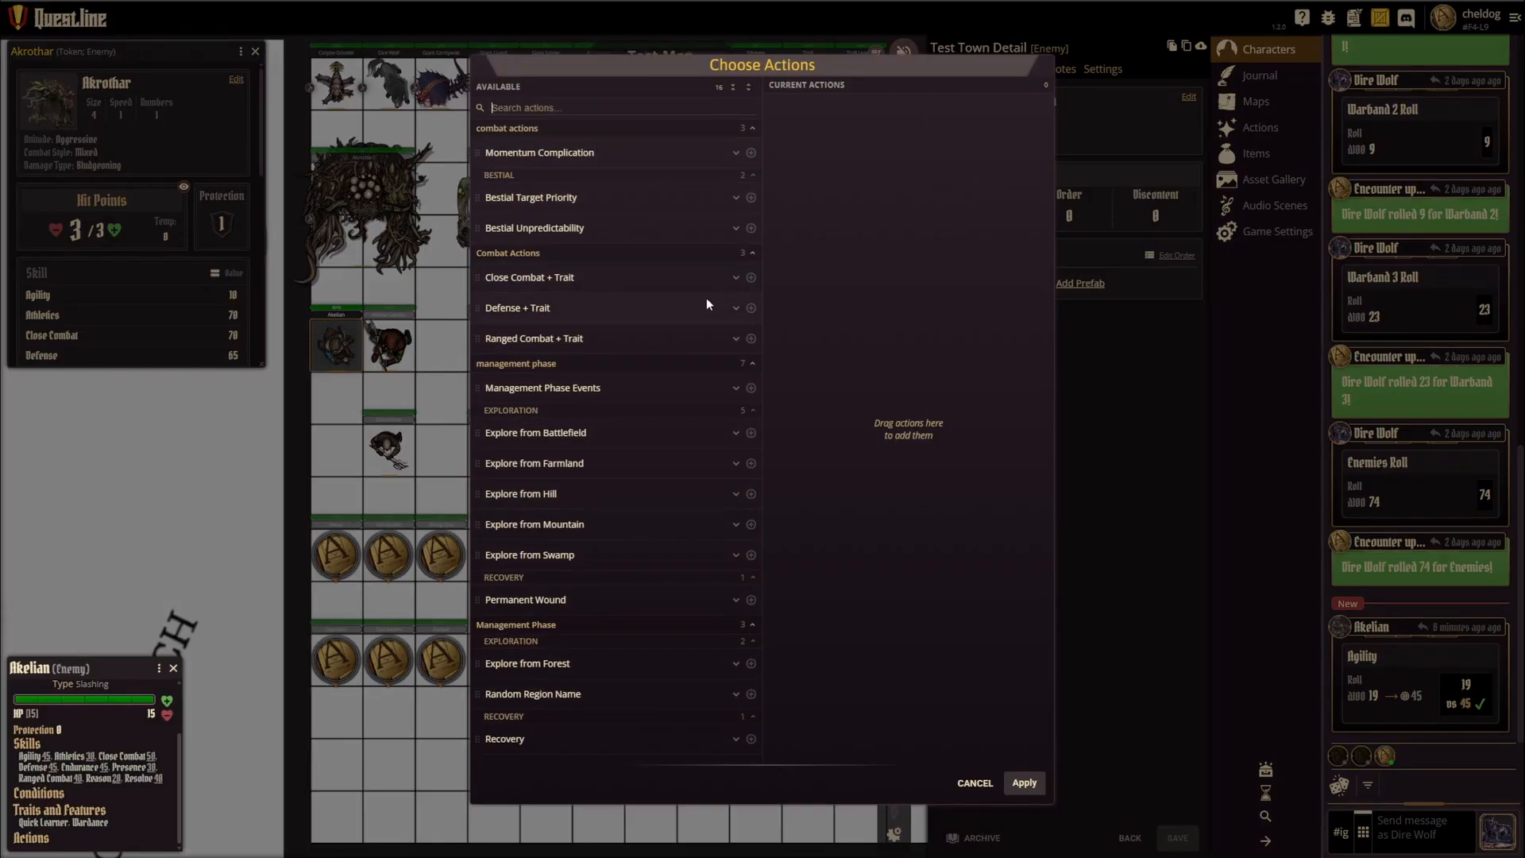
{"action": "left_click", "coordinate": [974, 781]}
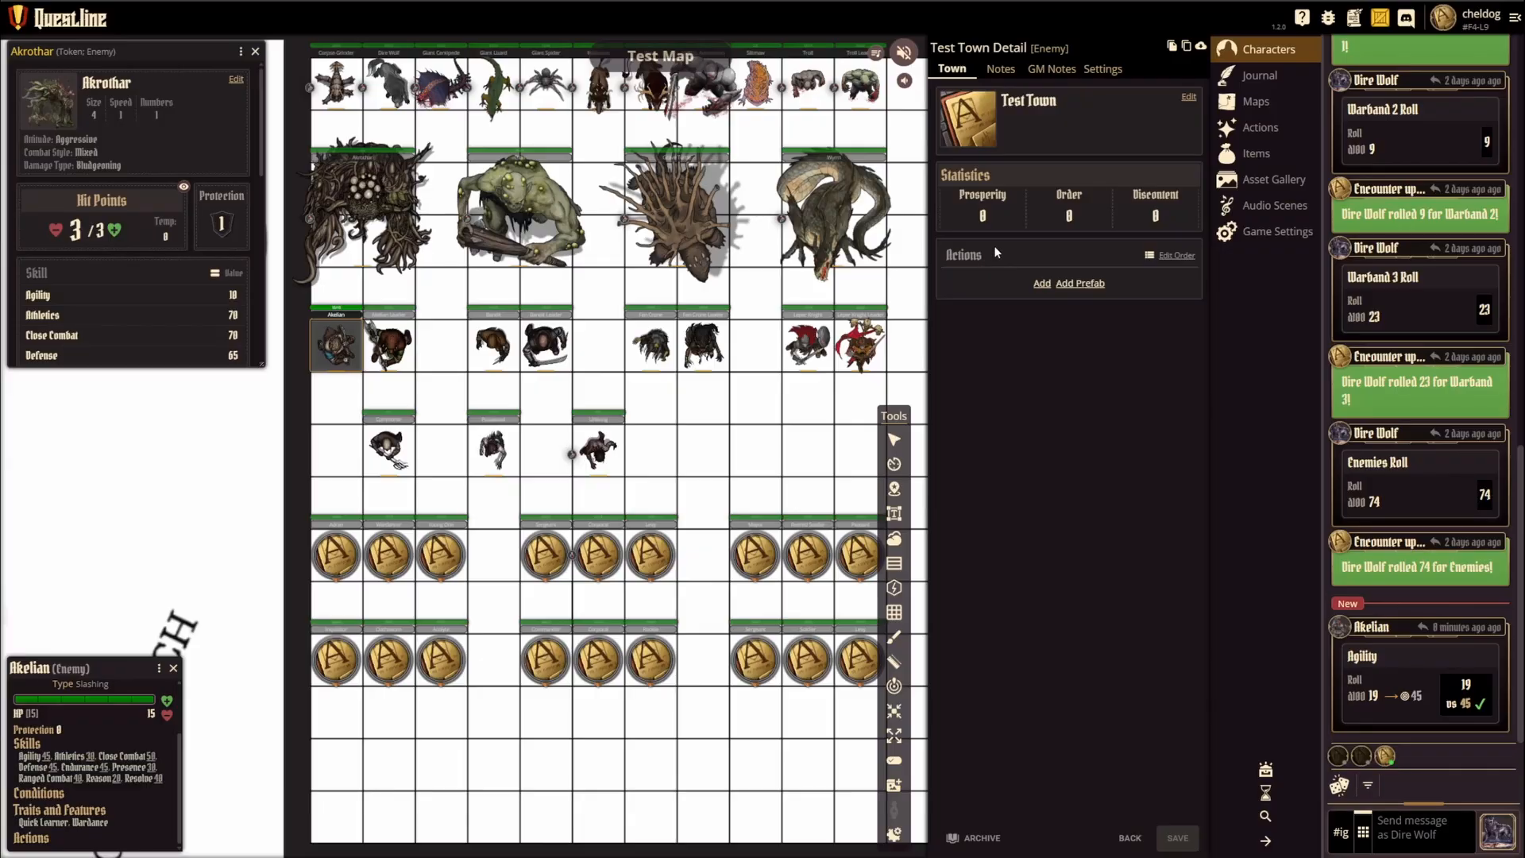
{"action": "left_click", "coordinate": [1086, 284]}
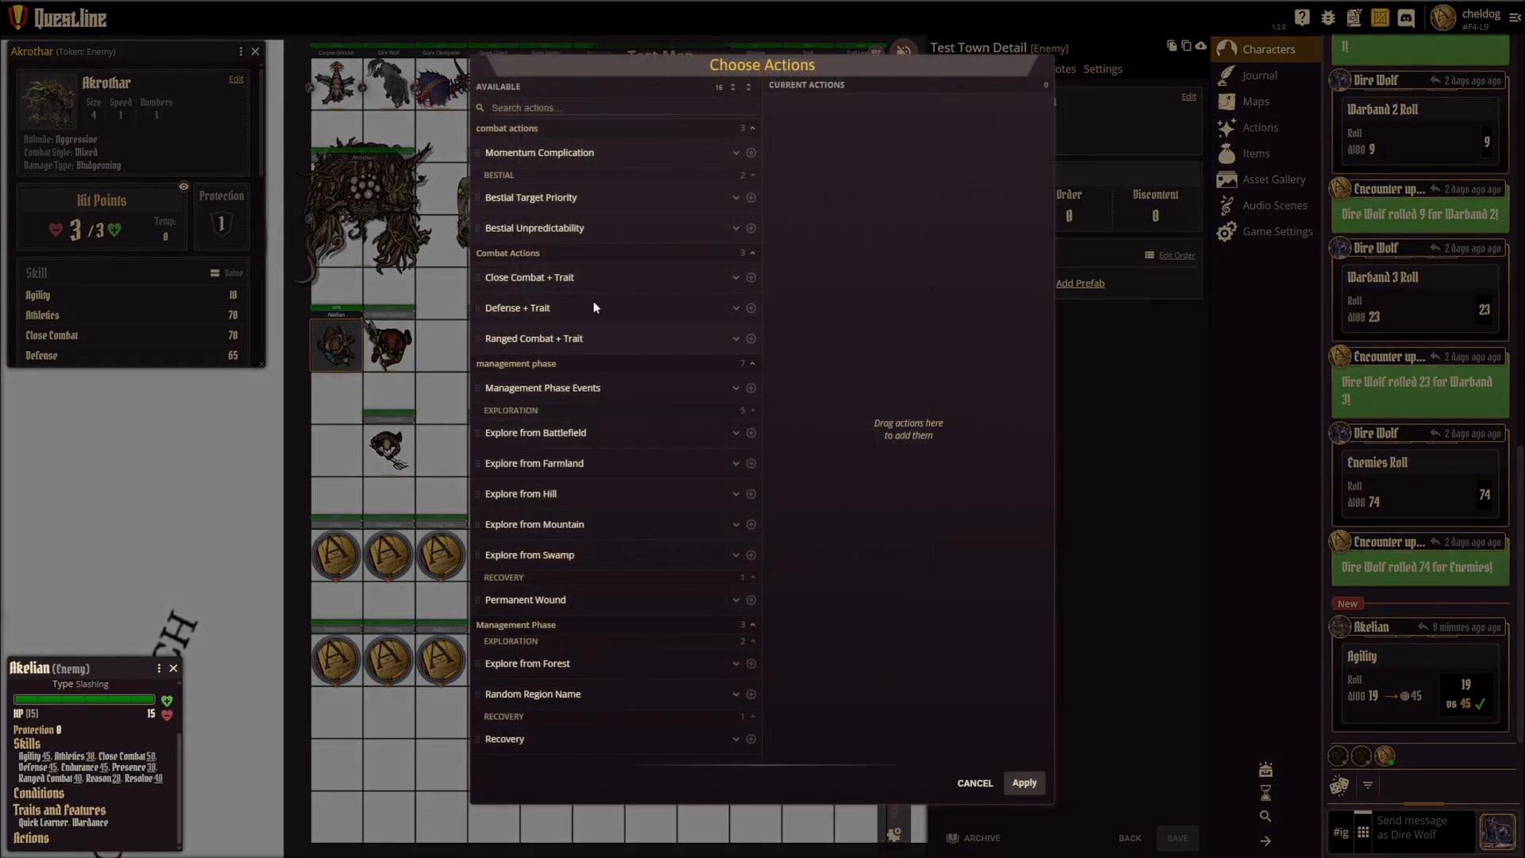
{"action": "left_click", "coordinate": [971, 784]}
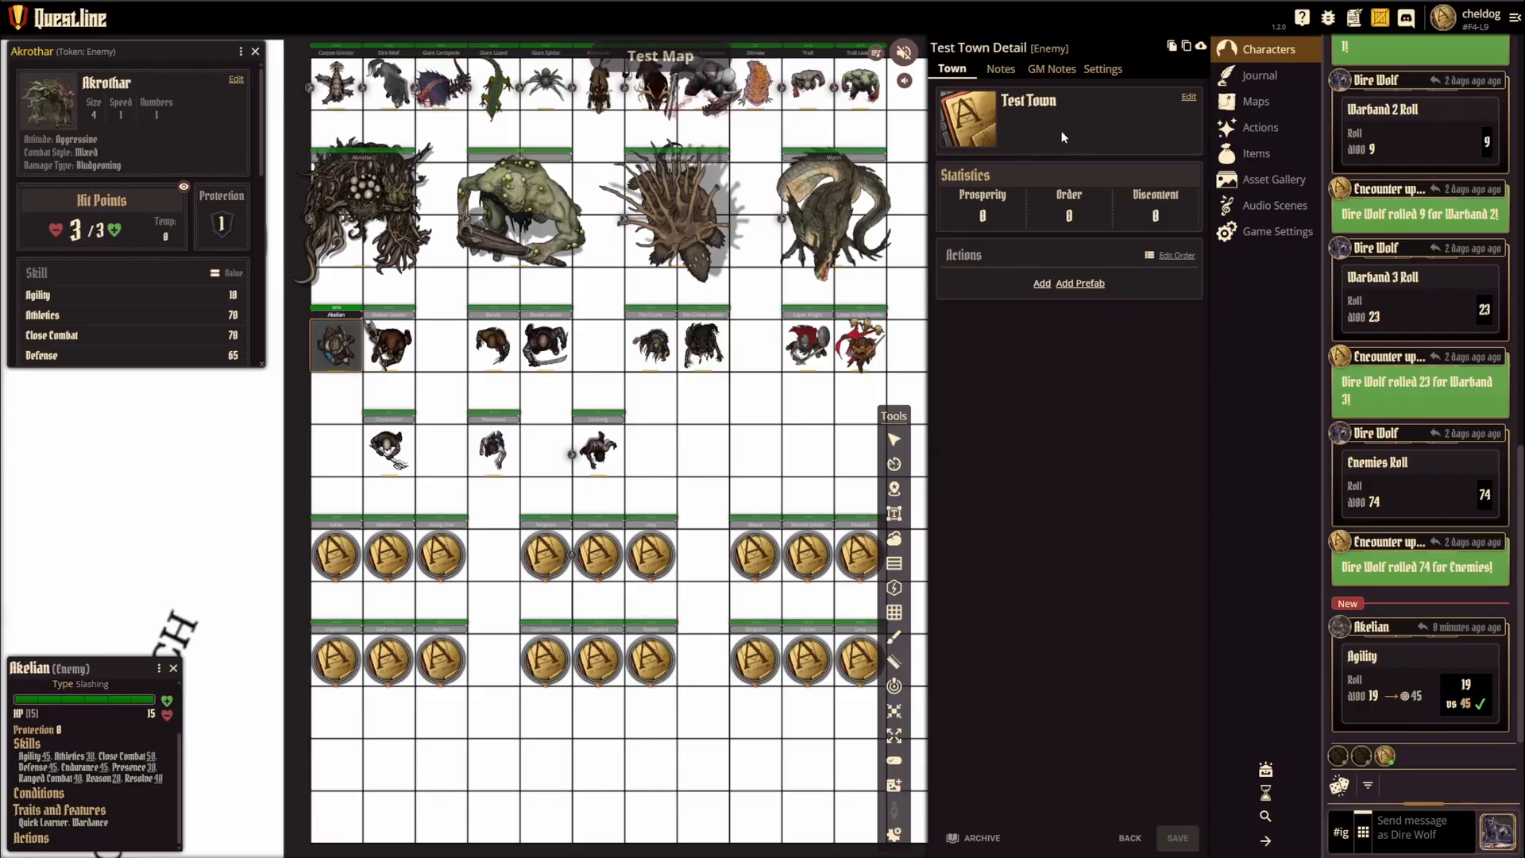
Step: Return to the character list, view the Monsters group under Enemies, and collapse it again
{"action": "left_click", "coordinate": [1130, 840]}
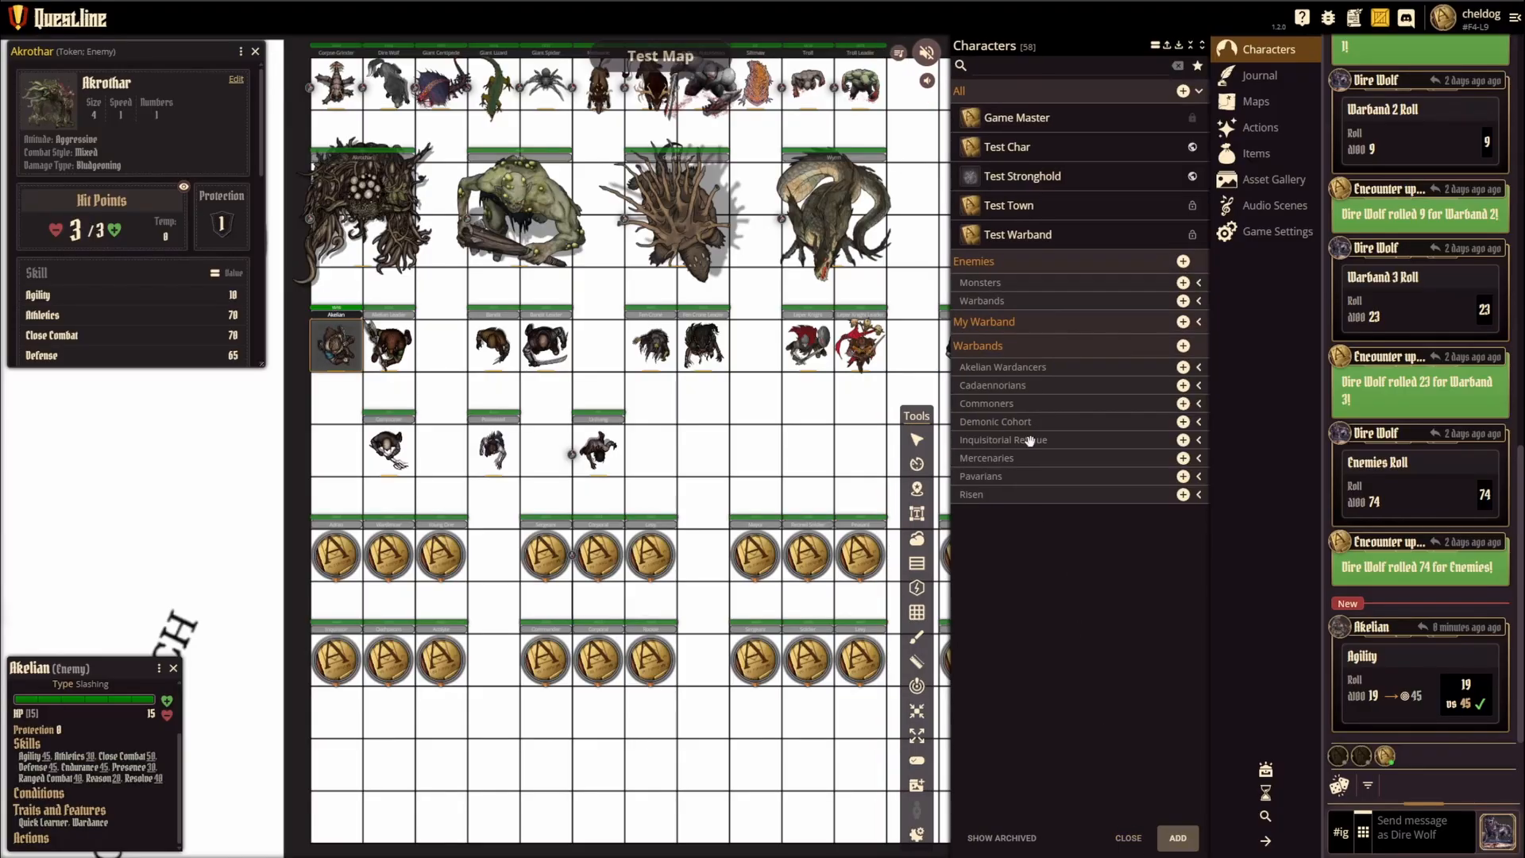
{"action": "left_click", "coordinate": [985, 283]}
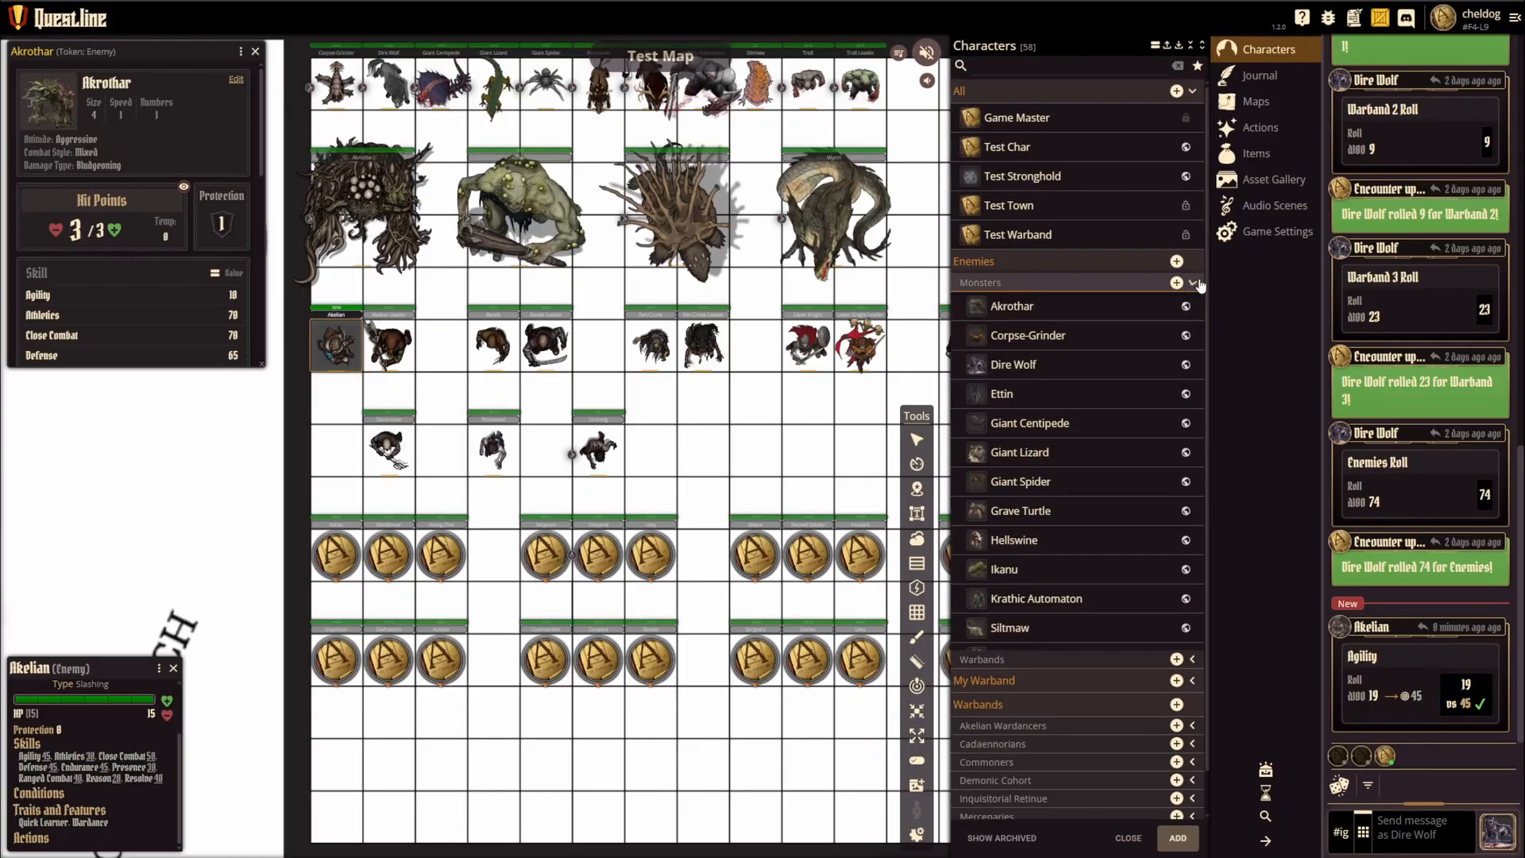
{"action": "left_click", "coordinate": [1128, 283]}
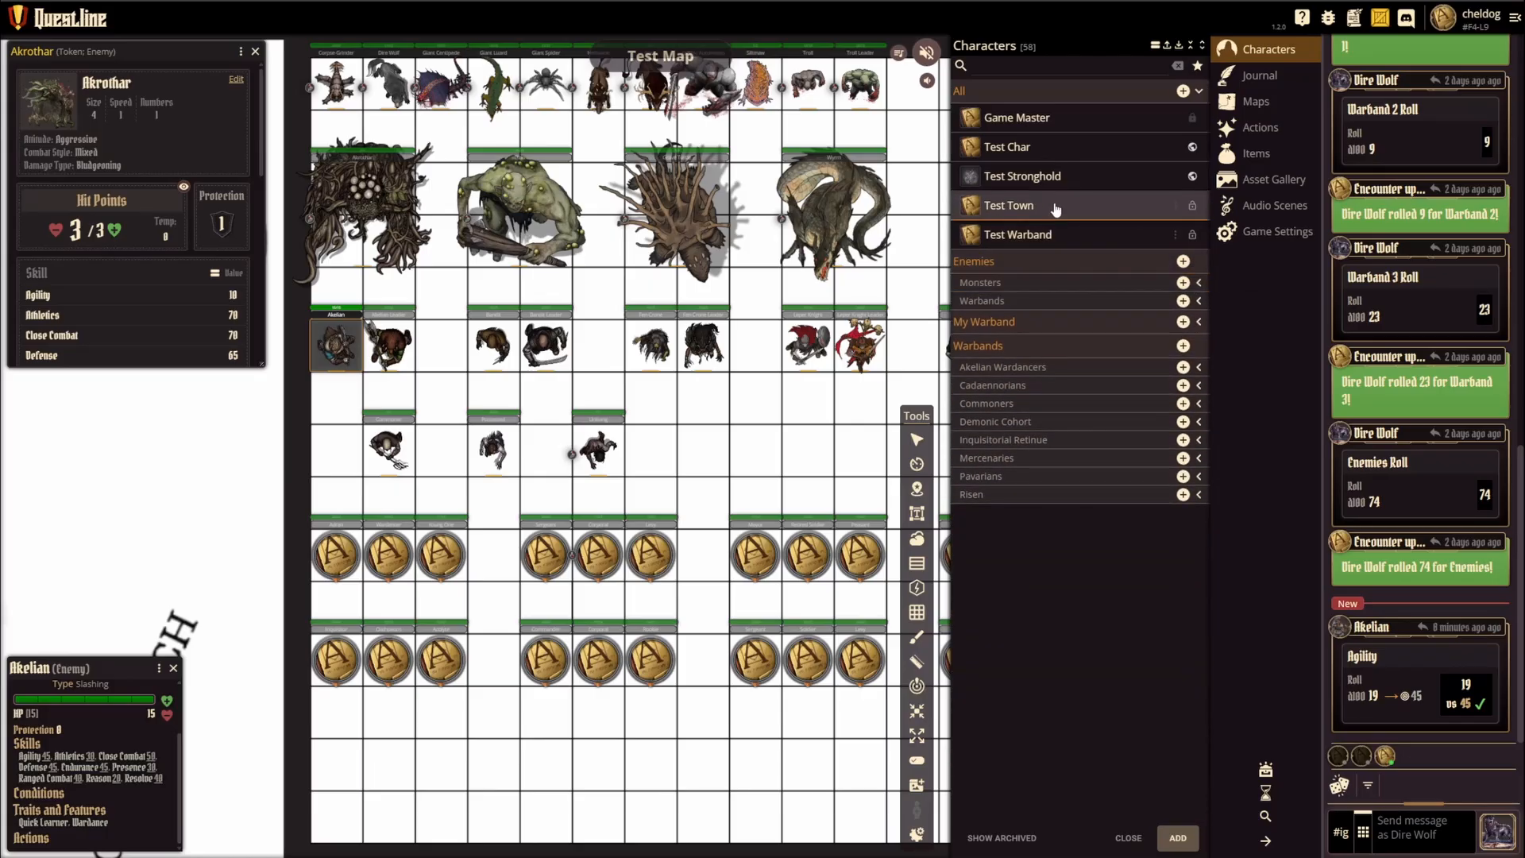
Step: Look through the game's shared actions, previewing the exploration, recovery, bestial and combat entries
{"action": "left_click", "coordinate": [1263, 130]}
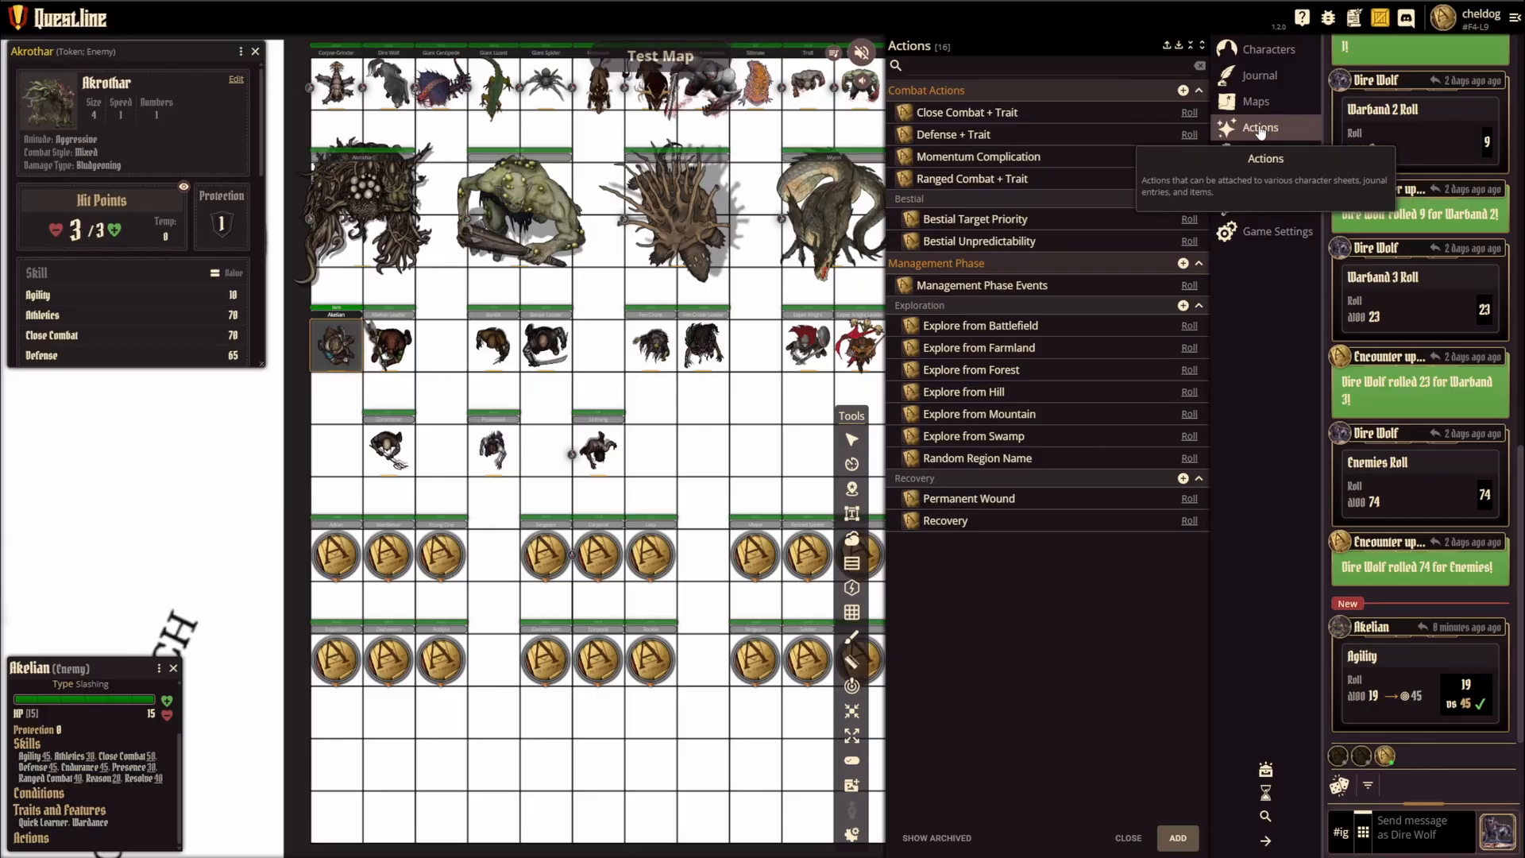
{"action": "mouse_move", "coordinate": [993, 288]}
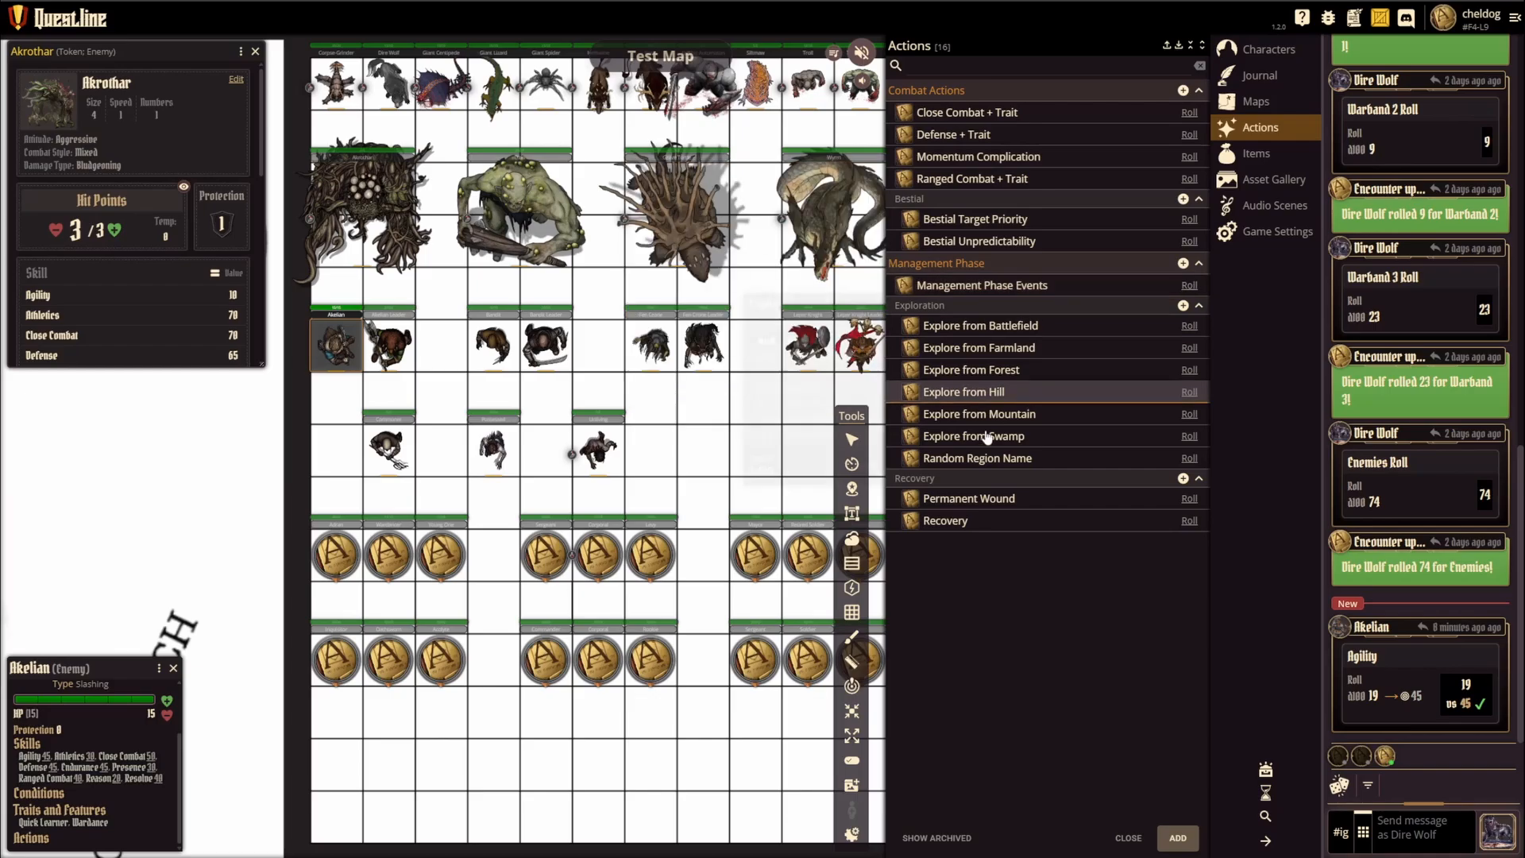
{"action": "mouse_move", "coordinate": [964, 332]}
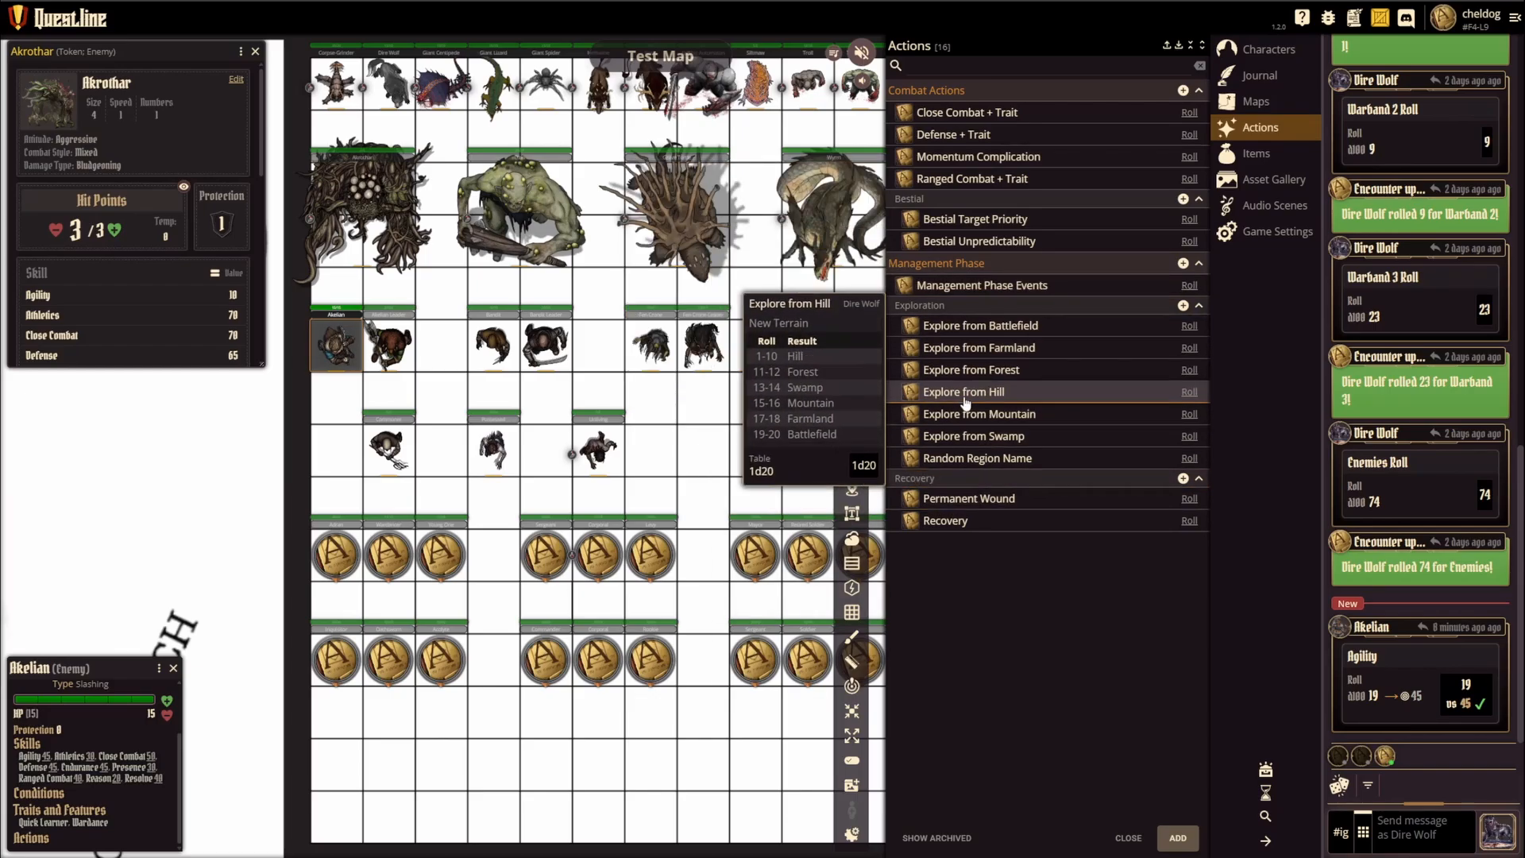
{"action": "mouse_move", "coordinate": [947, 435]}
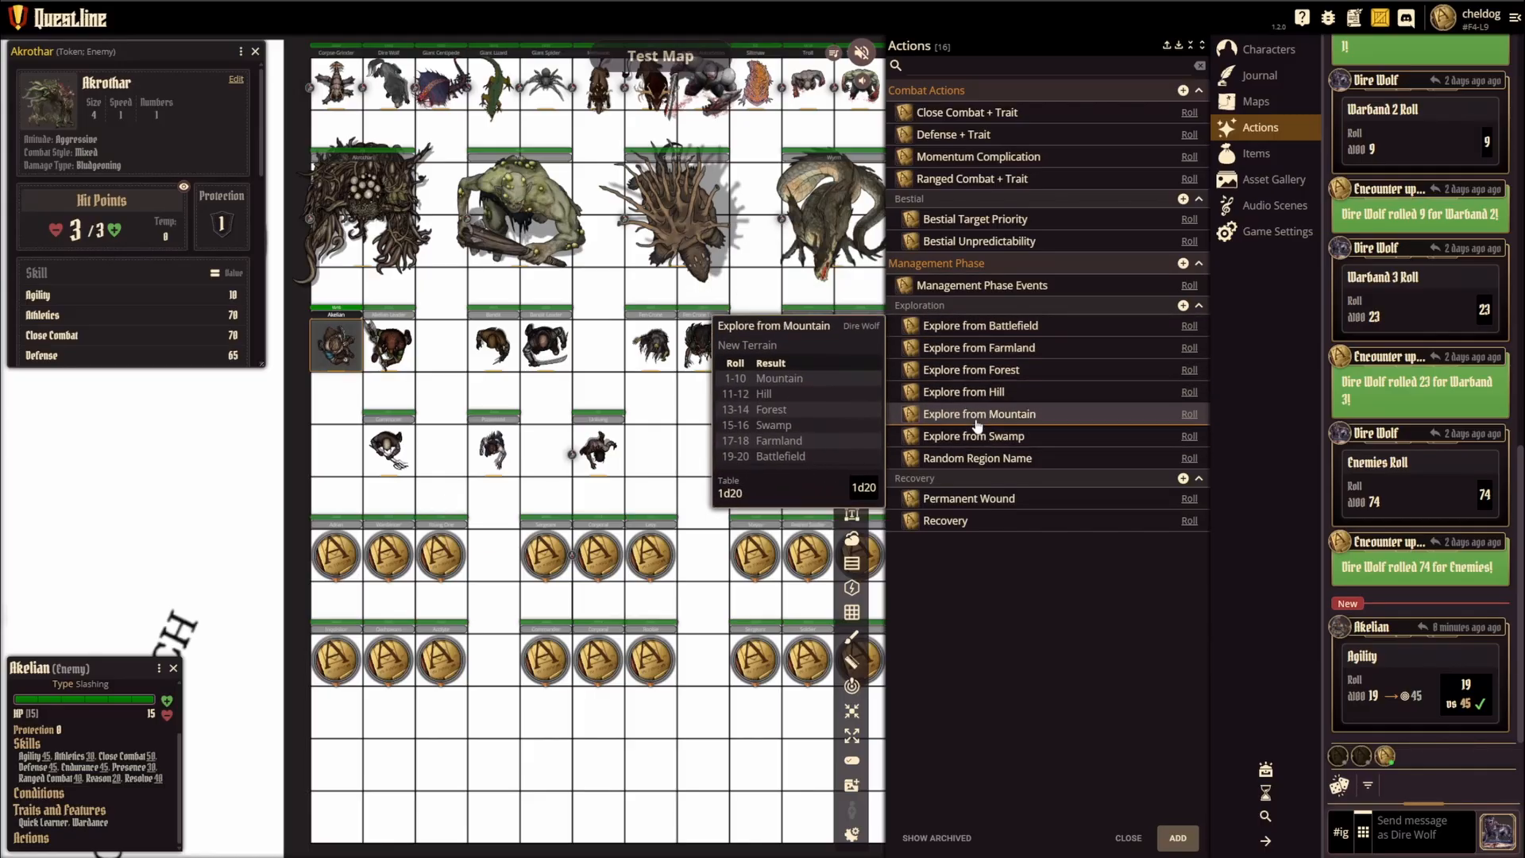
{"action": "mouse_move", "coordinate": [988, 396]}
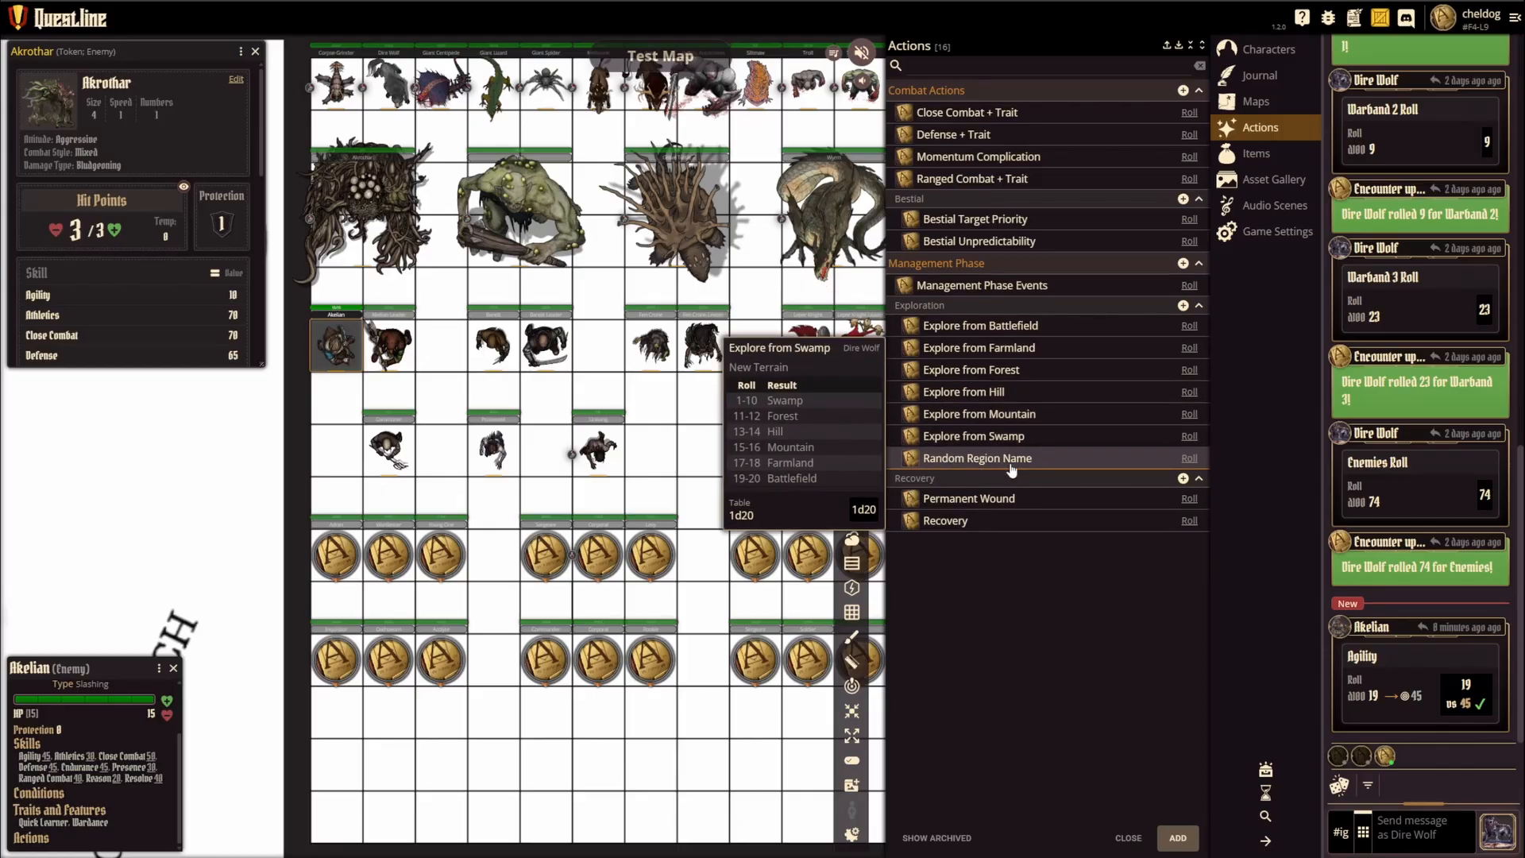
{"action": "mouse_move", "coordinate": [964, 526]}
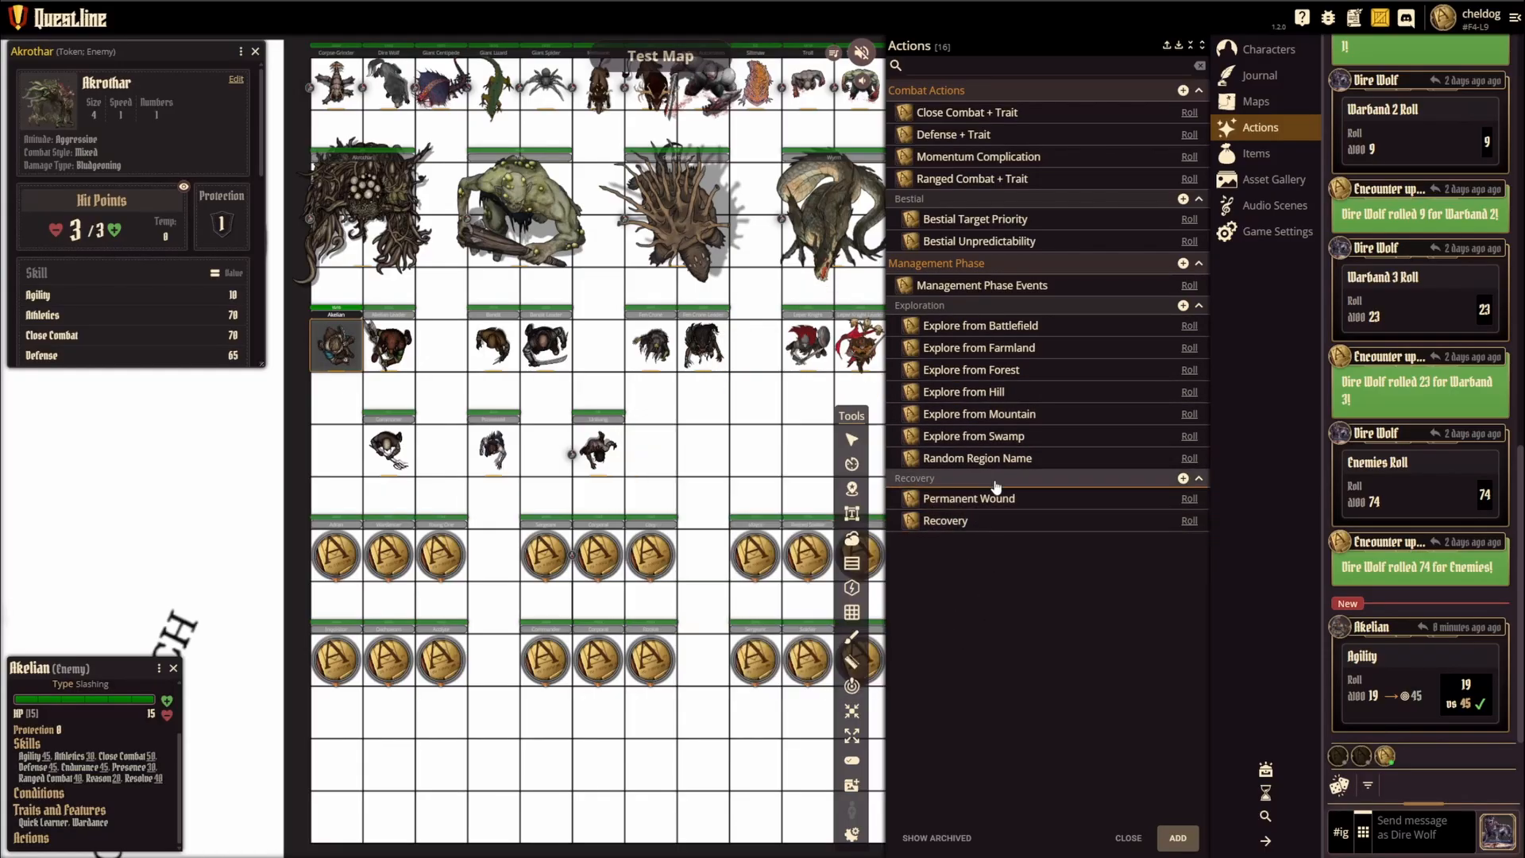
{"action": "mouse_move", "coordinate": [960, 242]}
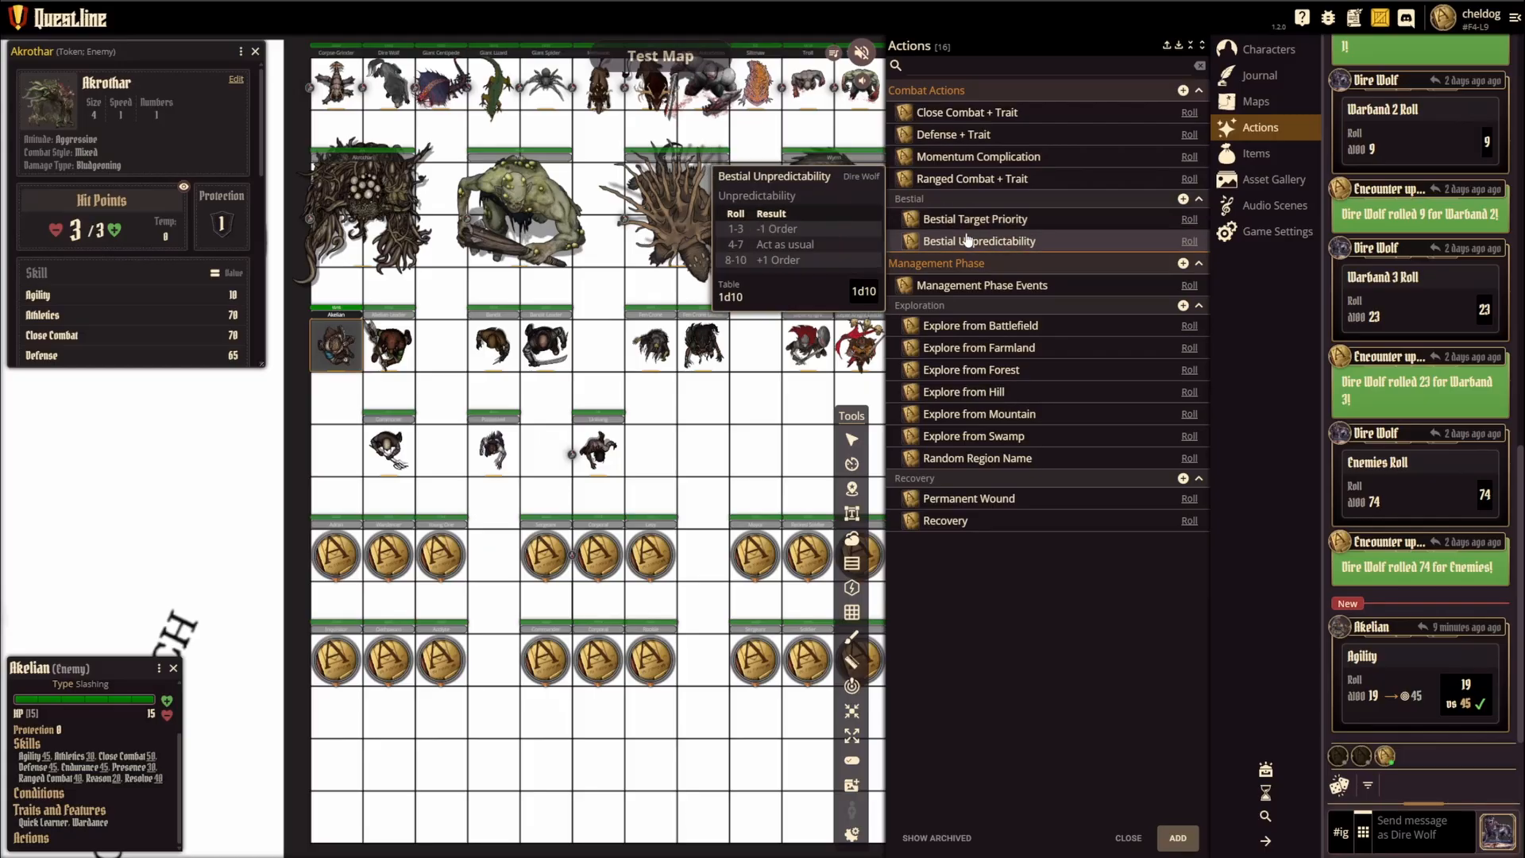
{"action": "mouse_move", "coordinate": [980, 115]}
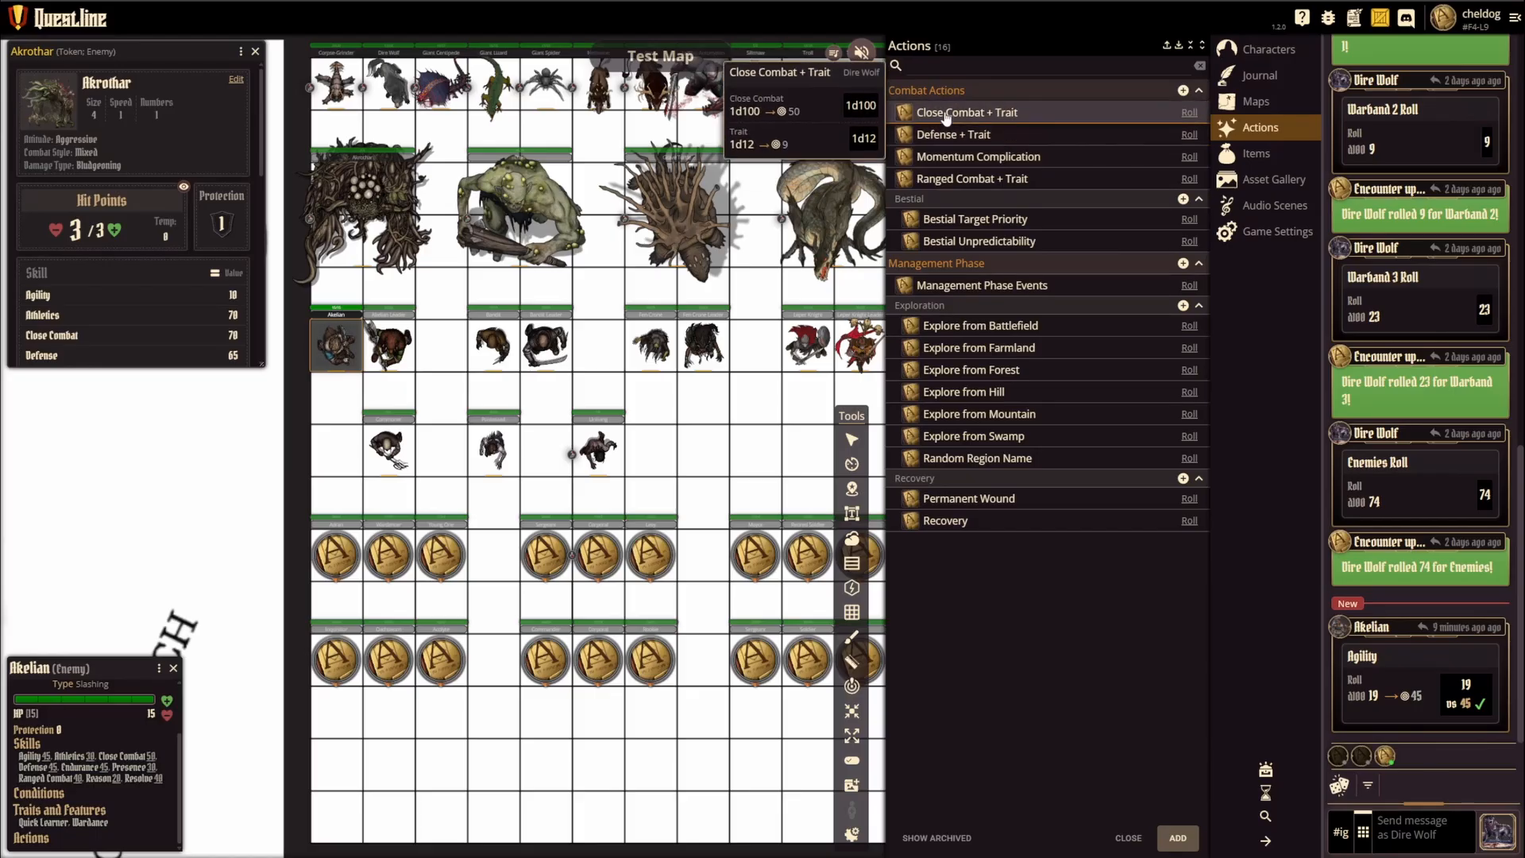
Step: Examine the Close Combat roll settings of the shared Close Combat + Trait action, including its Target explanation, without changing anything
{"action": "left_click", "coordinate": [945, 115]}
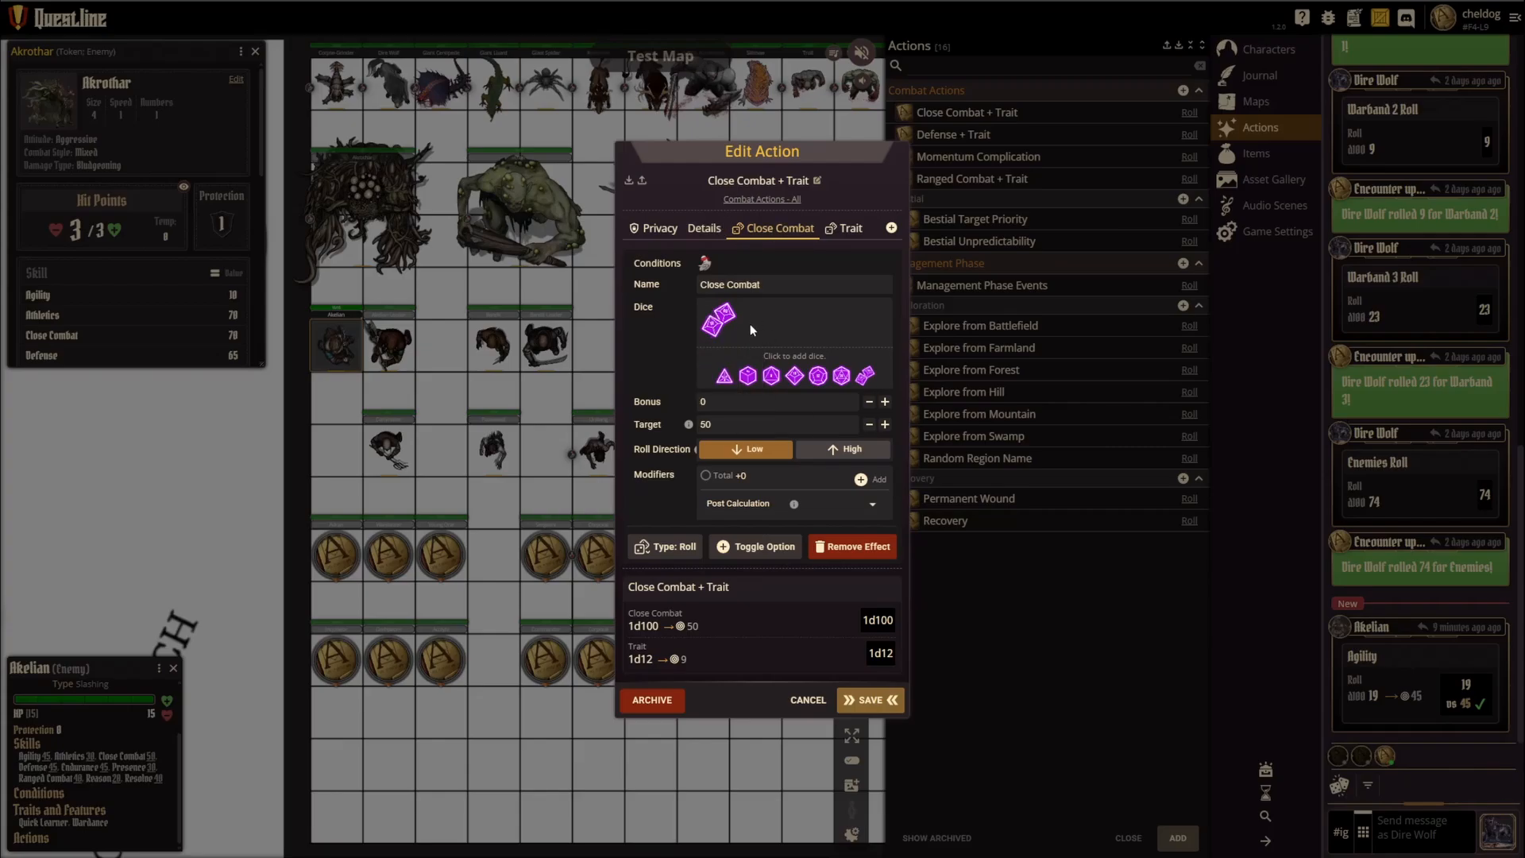
{"action": "mouse_move", "coordinate": [689, 426]}
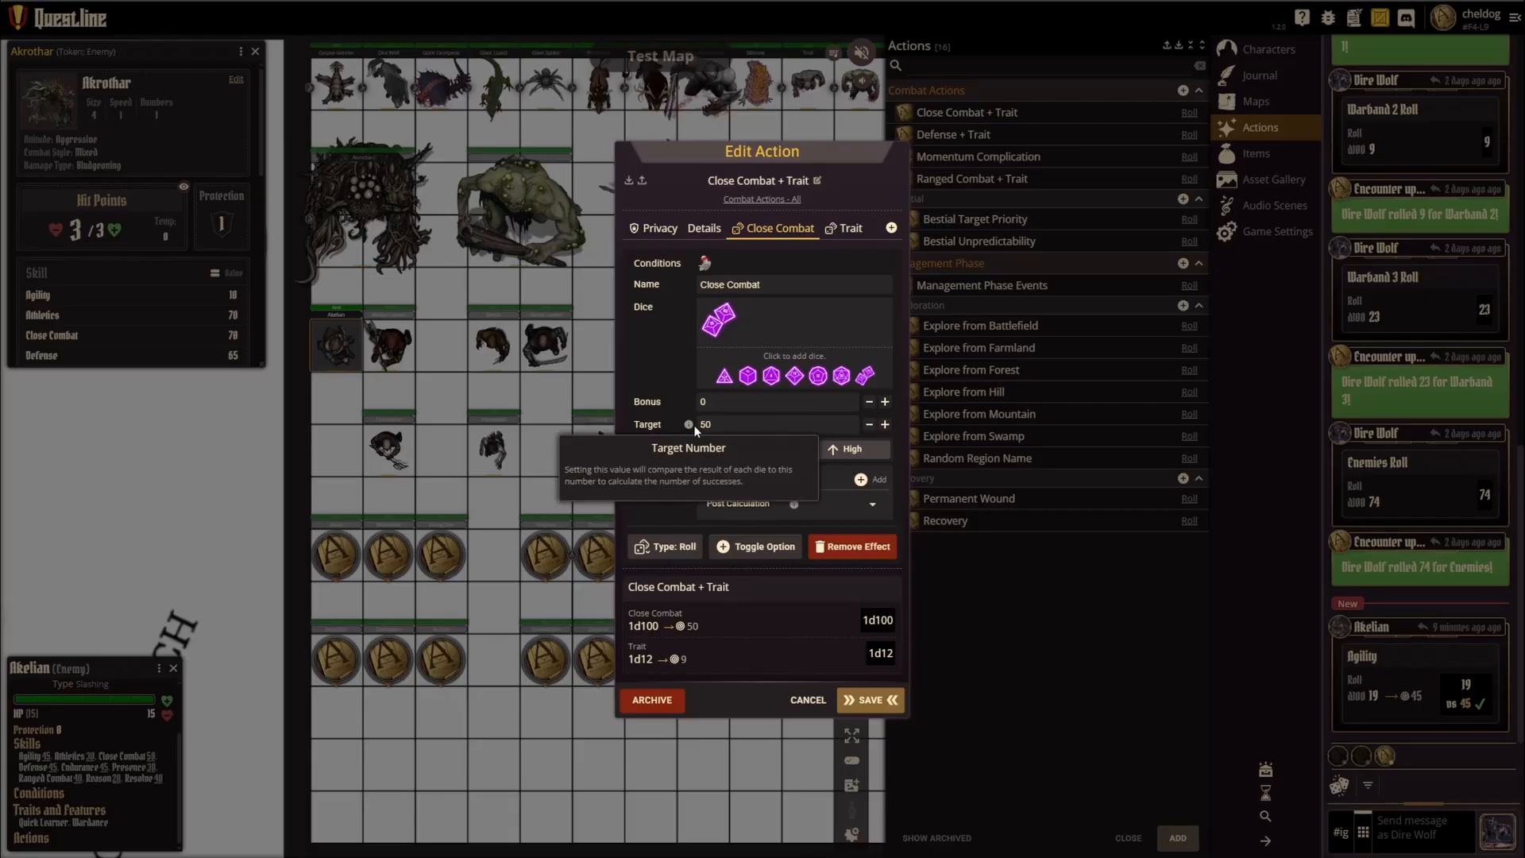
{"action": "left_click", "coordinate": [808, 700]}
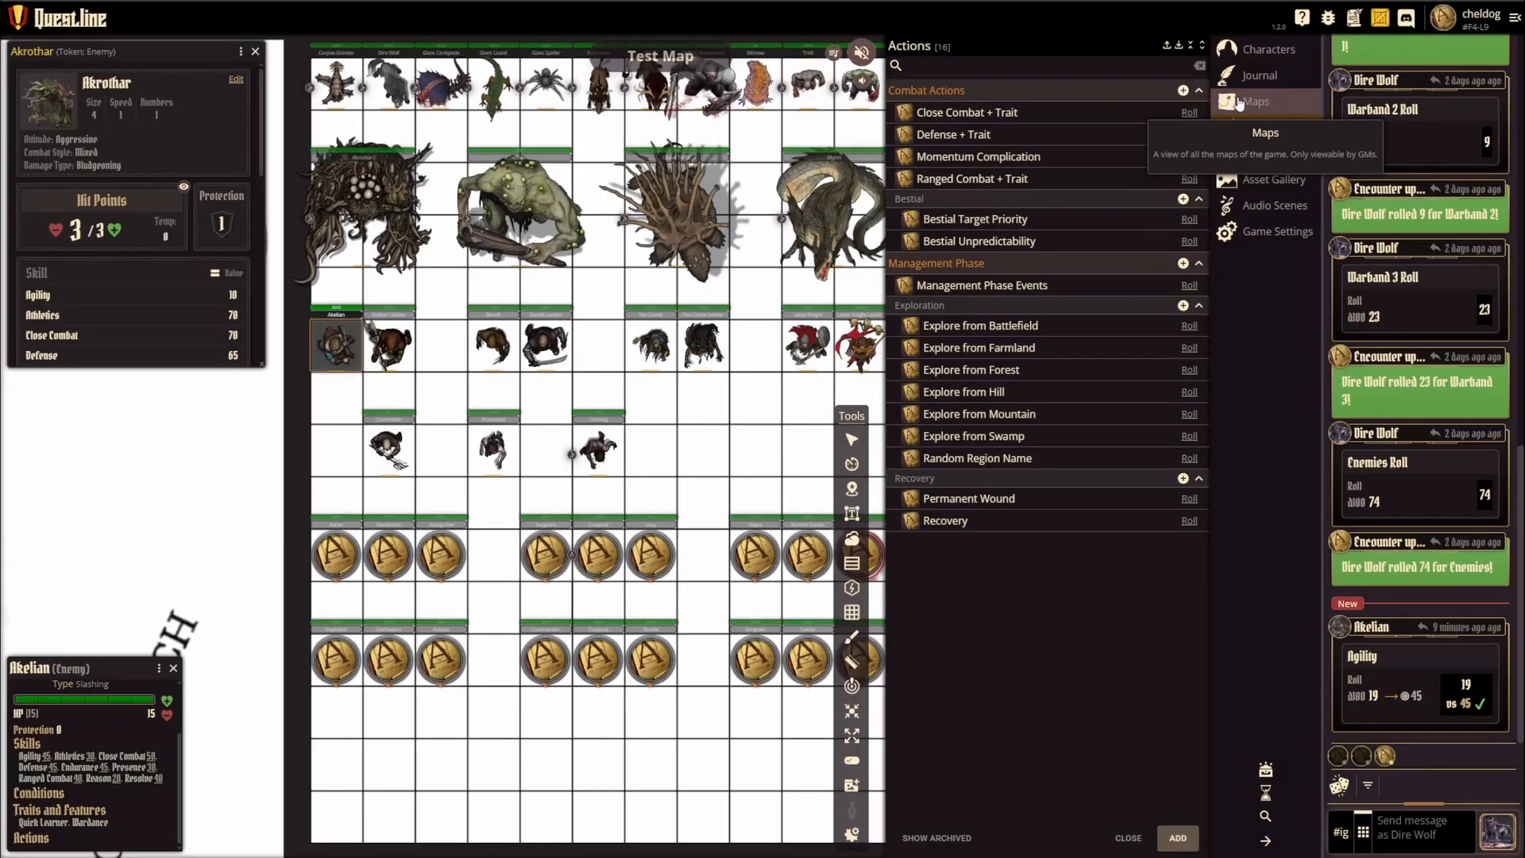
Step: Review the Close Combat + Trait action of Adran in the Akelian Wardancers group and roll it
{"action": "left_click", "coordinate": [1251, 51]}
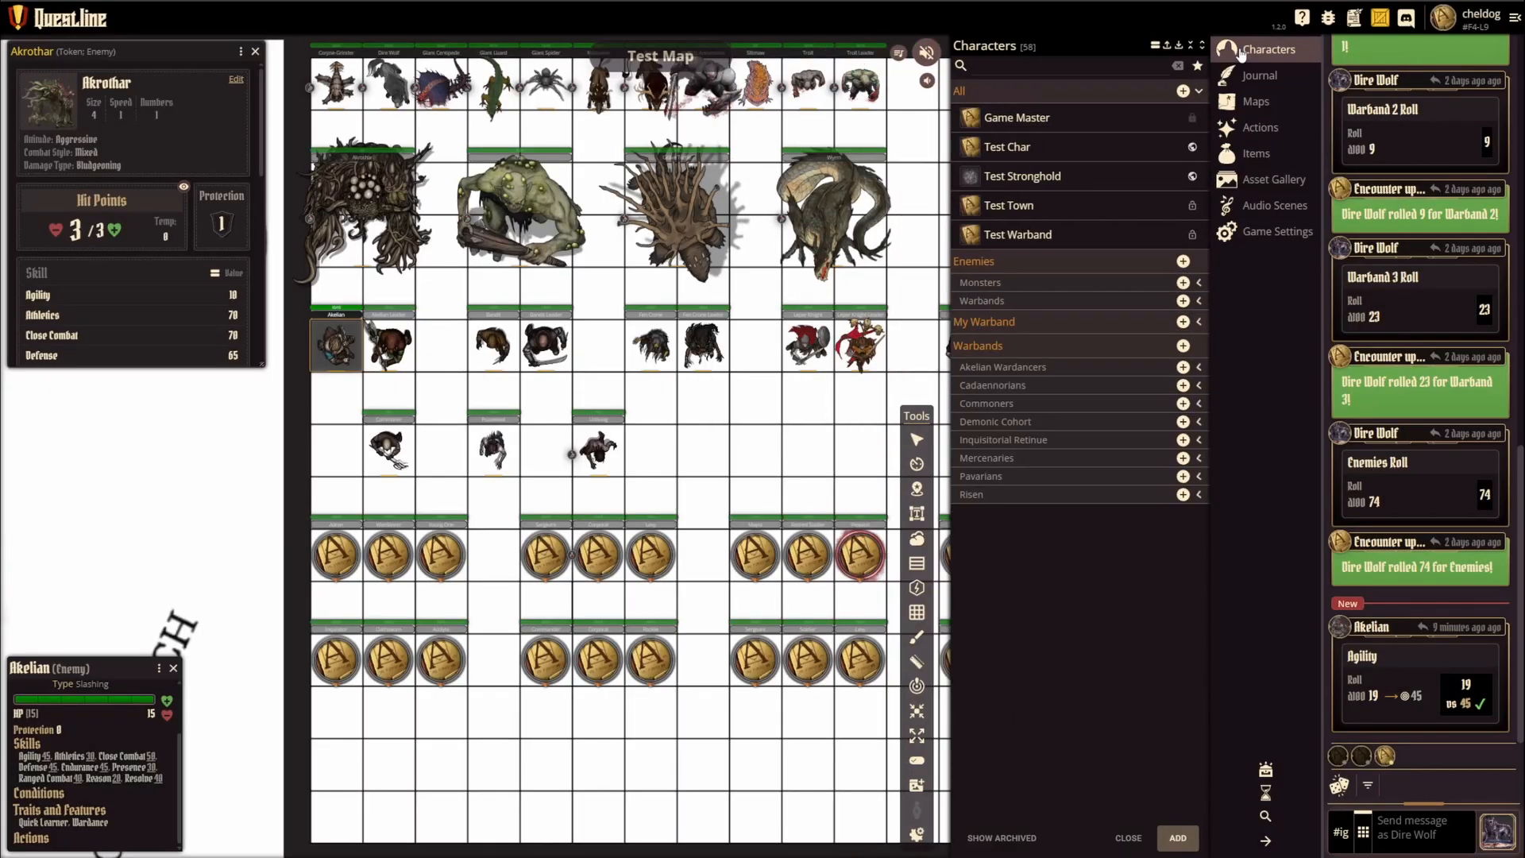
{"action": "left_click", "coordinate": [1011, 367]}
{"action": "left_click", "coordinate": [1011, 397]}
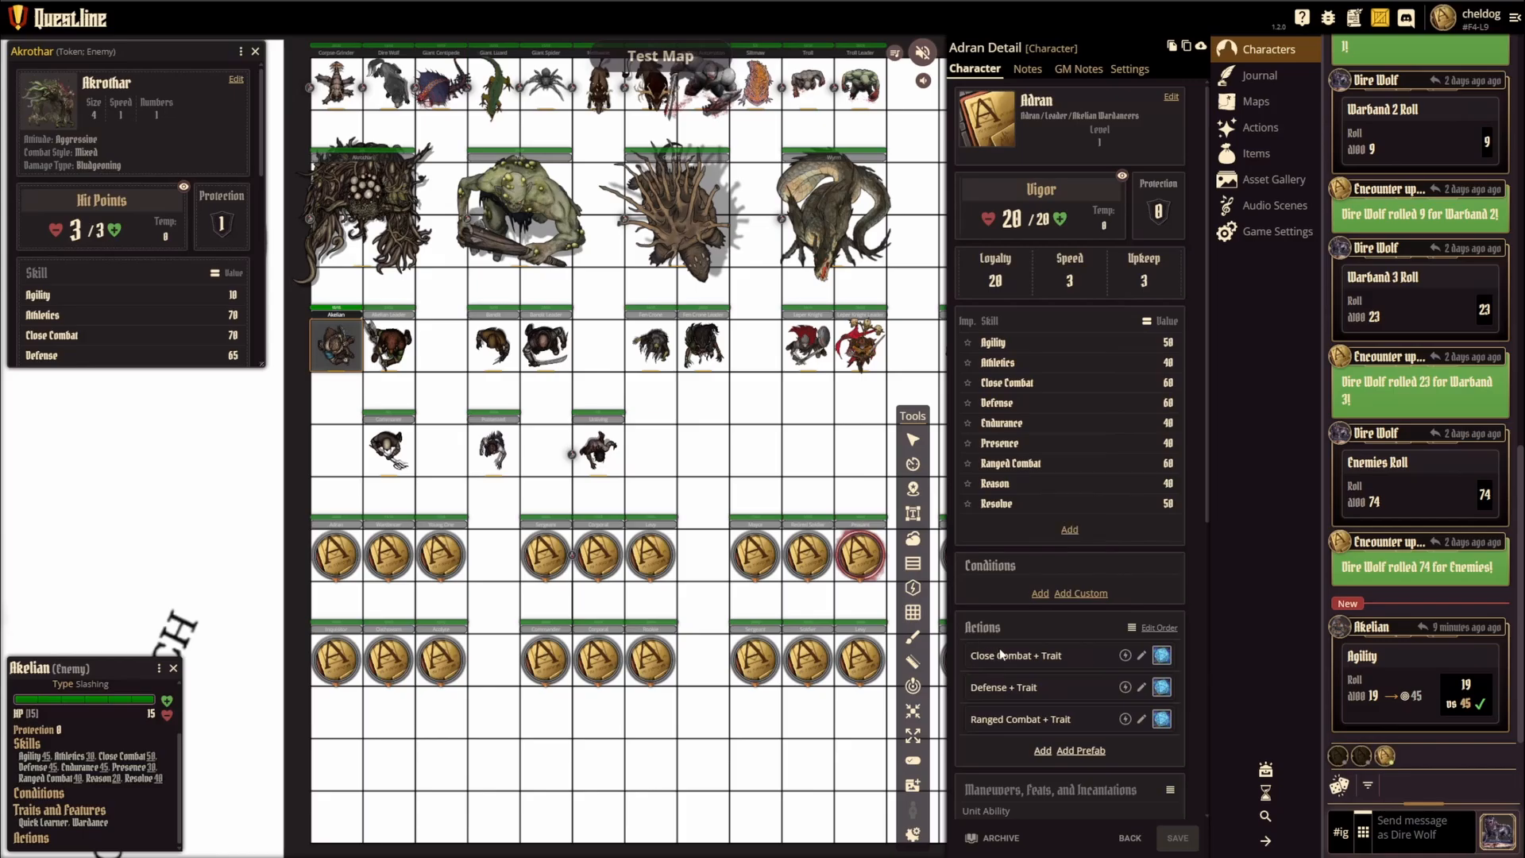
{"action": "left_click", "coordinate": [1142, 657]}
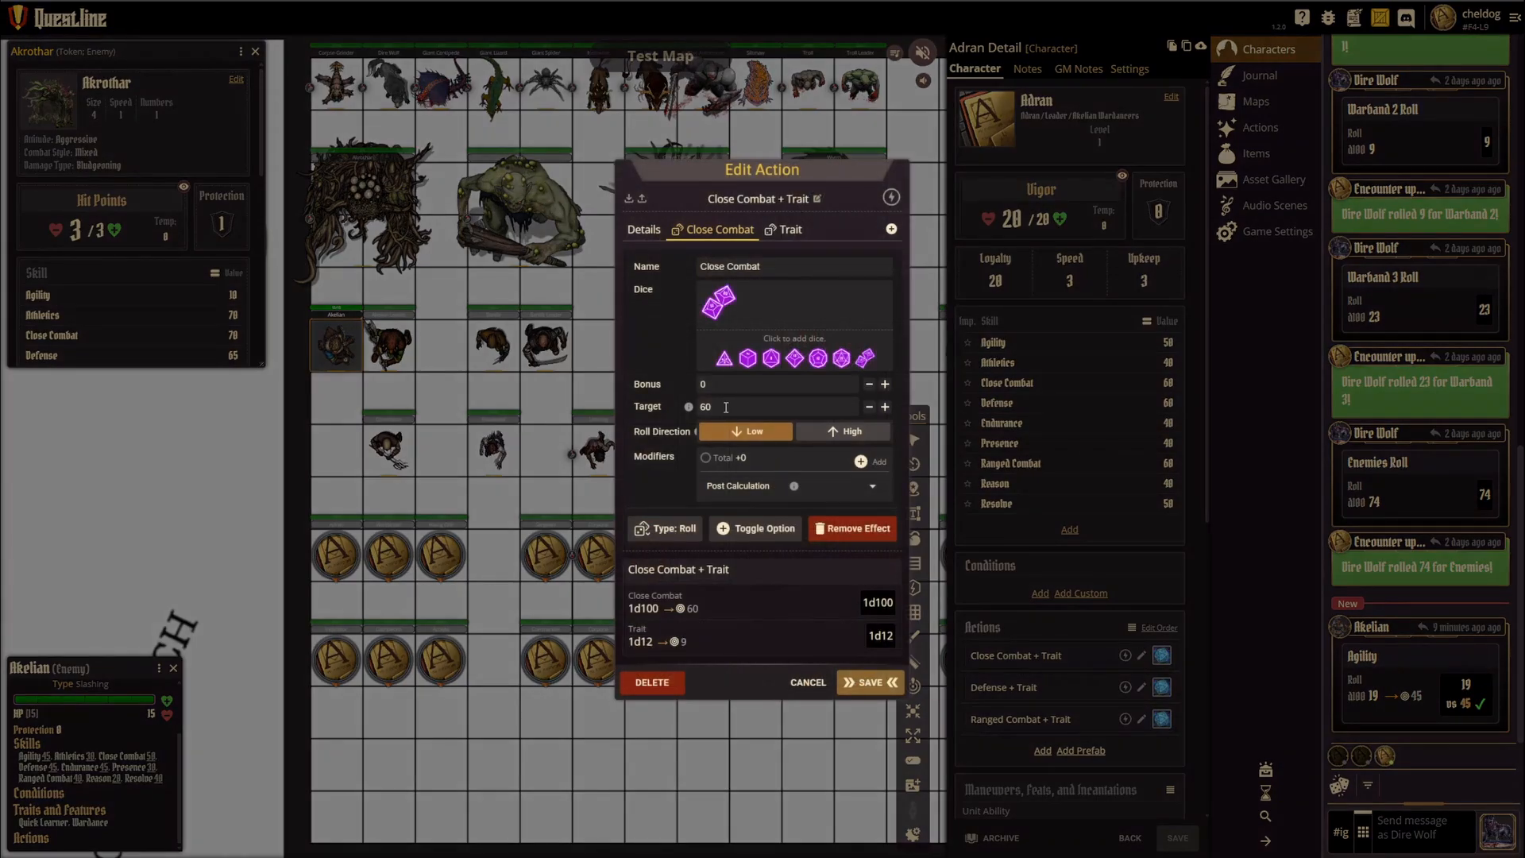
{"action": "left_click", "coordinate": [805, 683]}
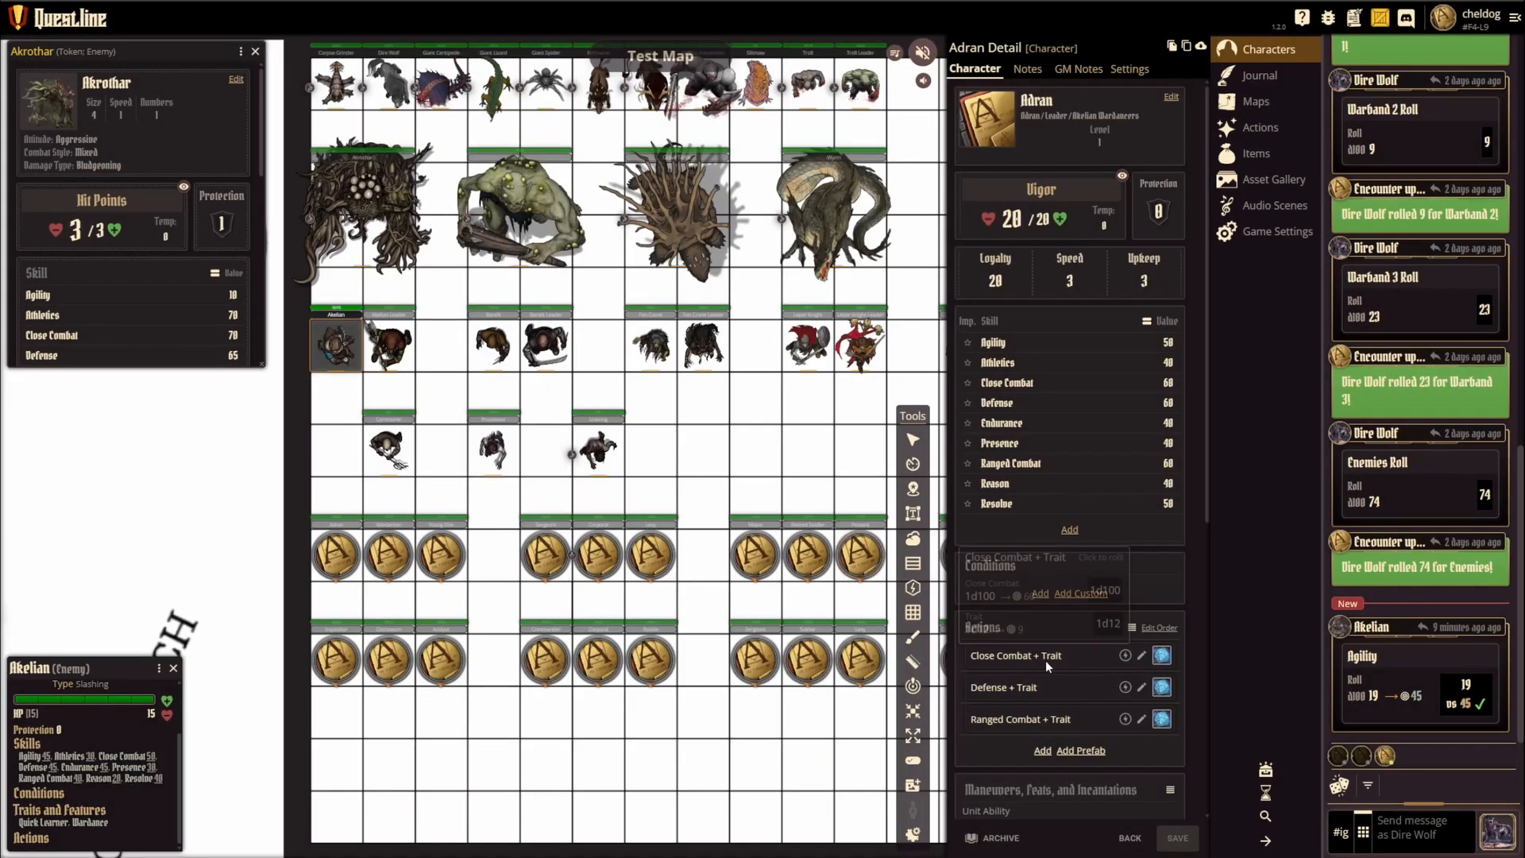
{"action": "left_click", "coordinate": [1161, 656]}
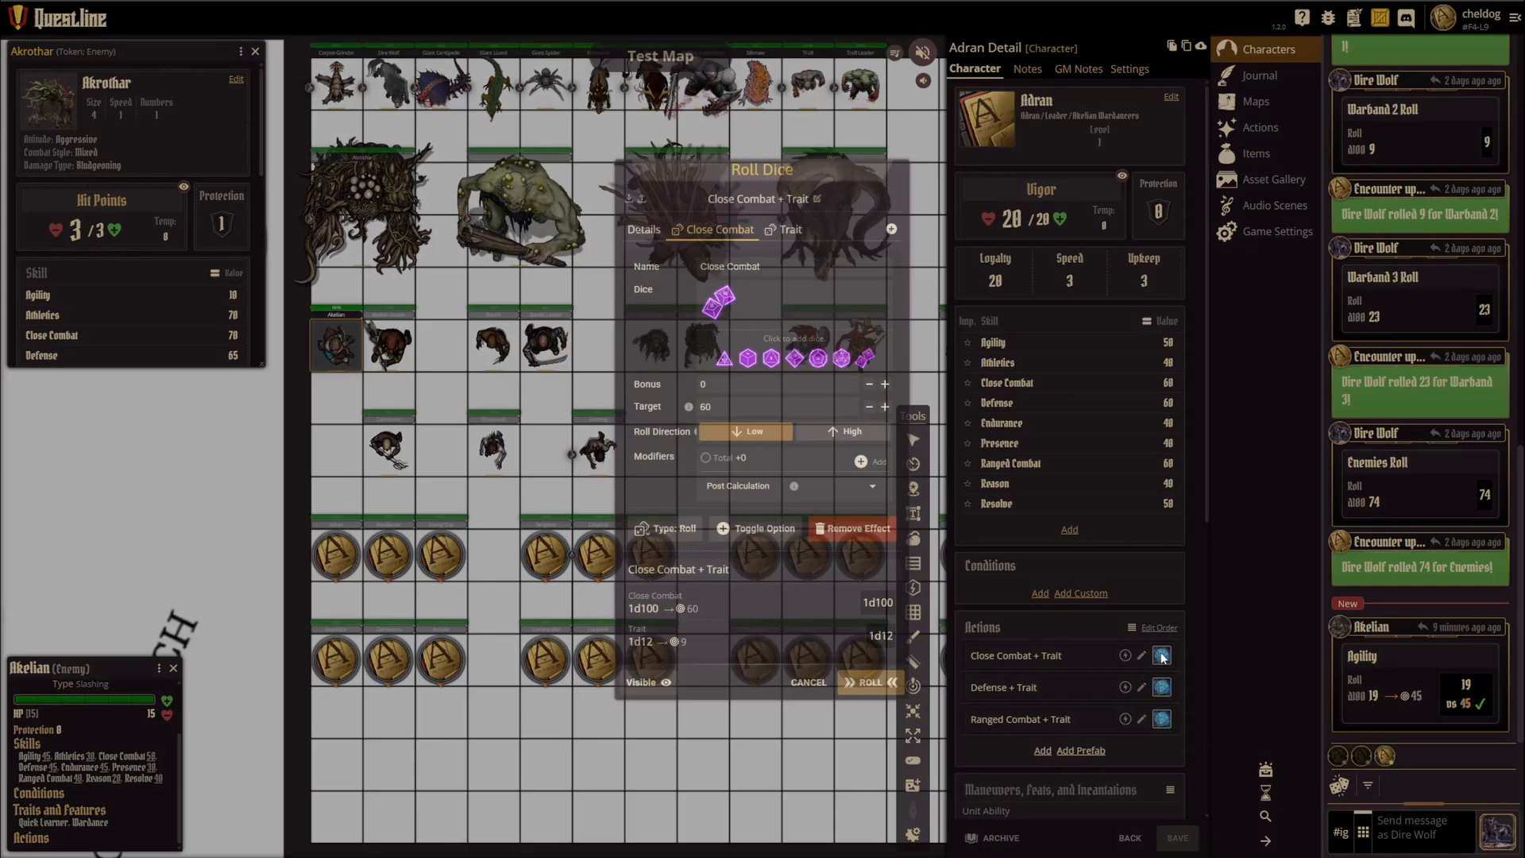
{"action": "left_click", "coordinate": [1064, 648]}
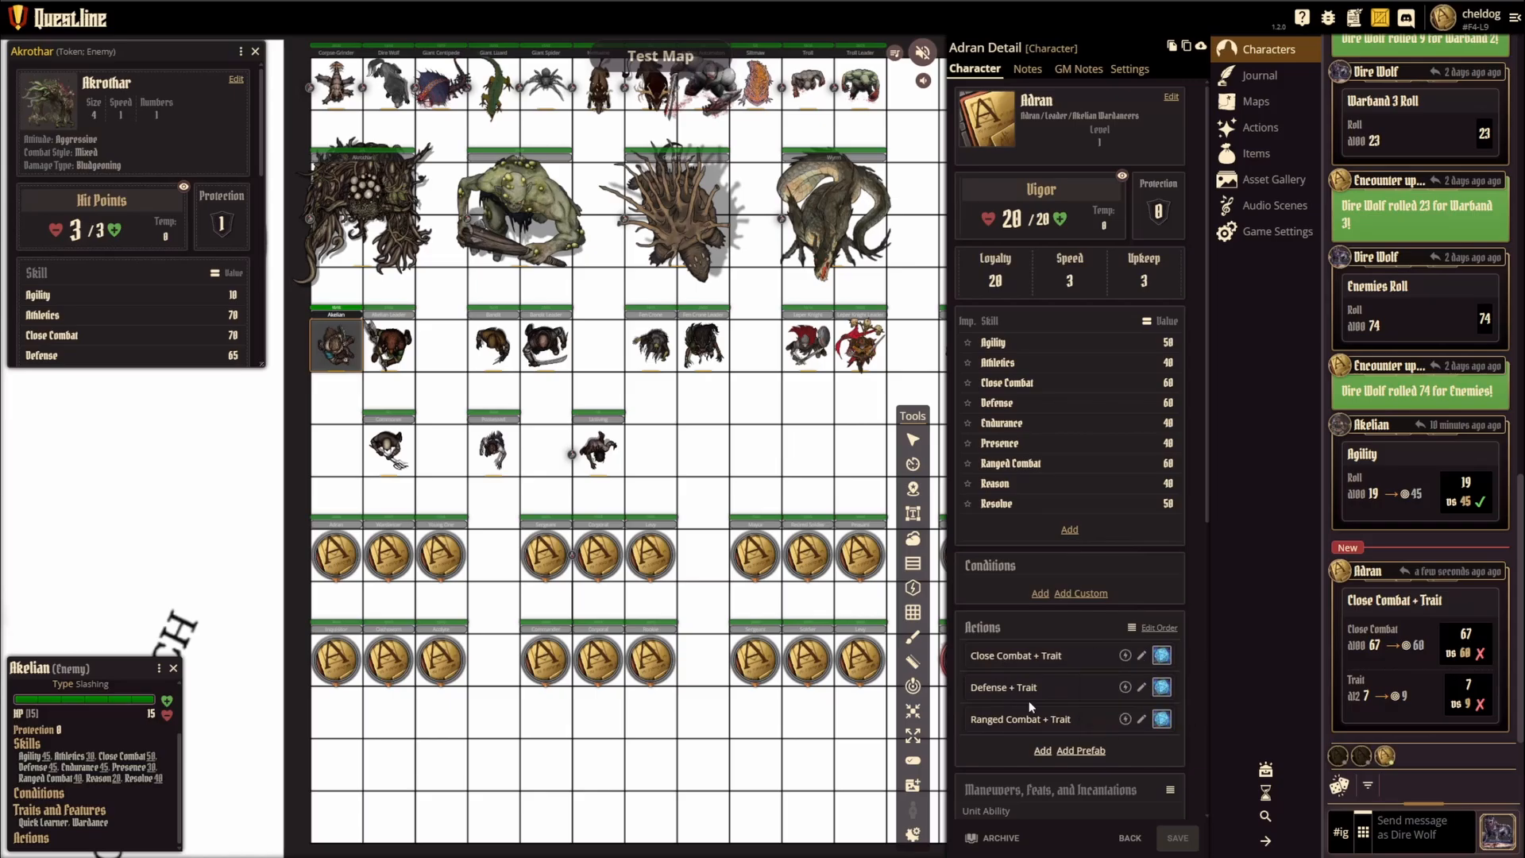
Step: Roll the shared Bestial Target Priority and Management Phase Events actions
{"action": "left_click", "coordinate": [1257, 130]}
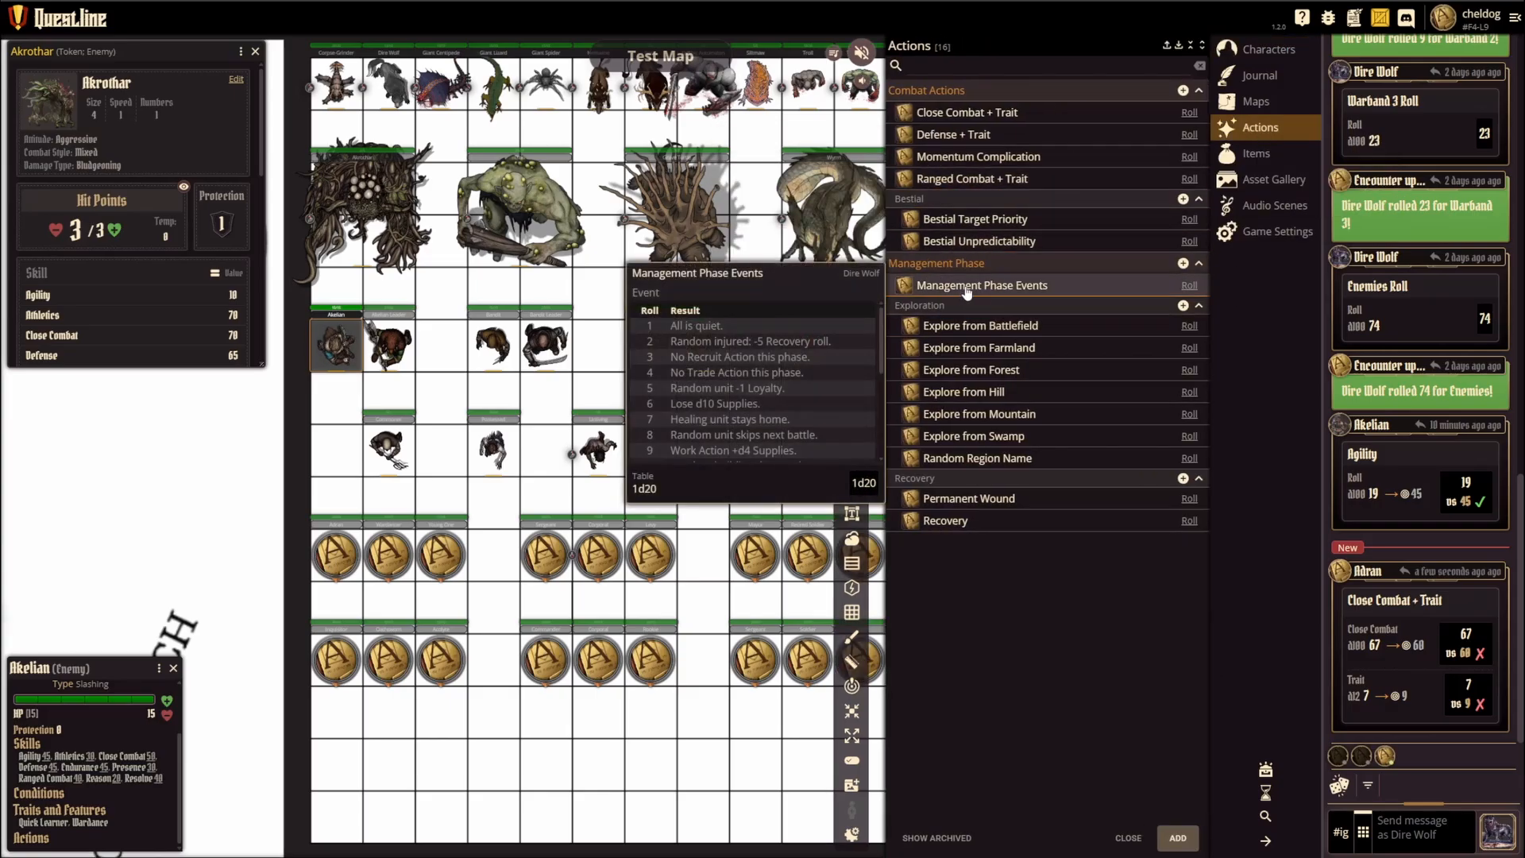
{"action": "mouse_move", "coordinate": [988, 230]}
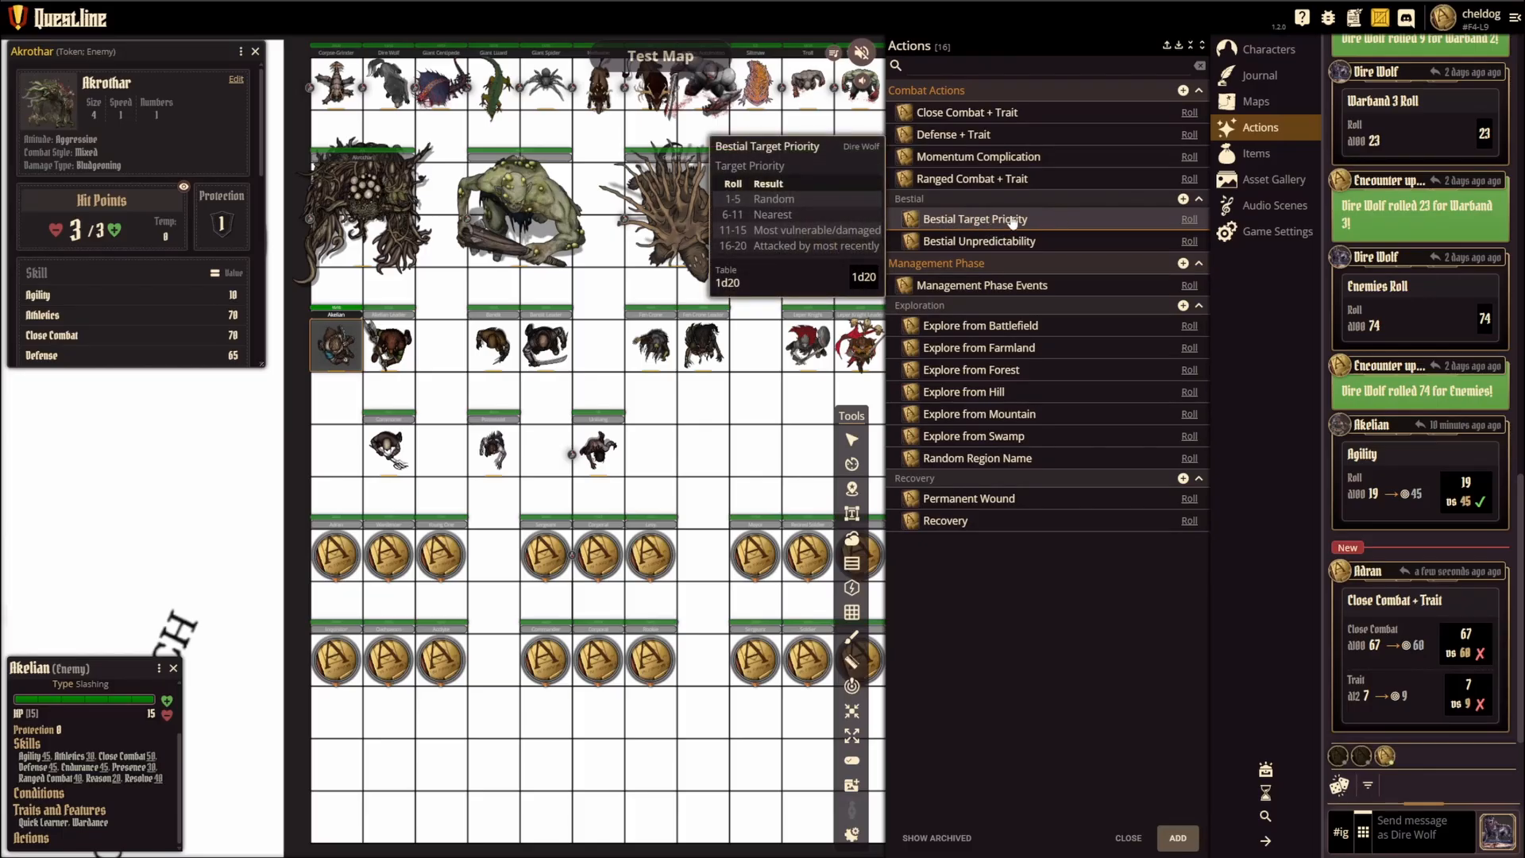
{"action": "left_click", "coordinate": [1189, 220]}
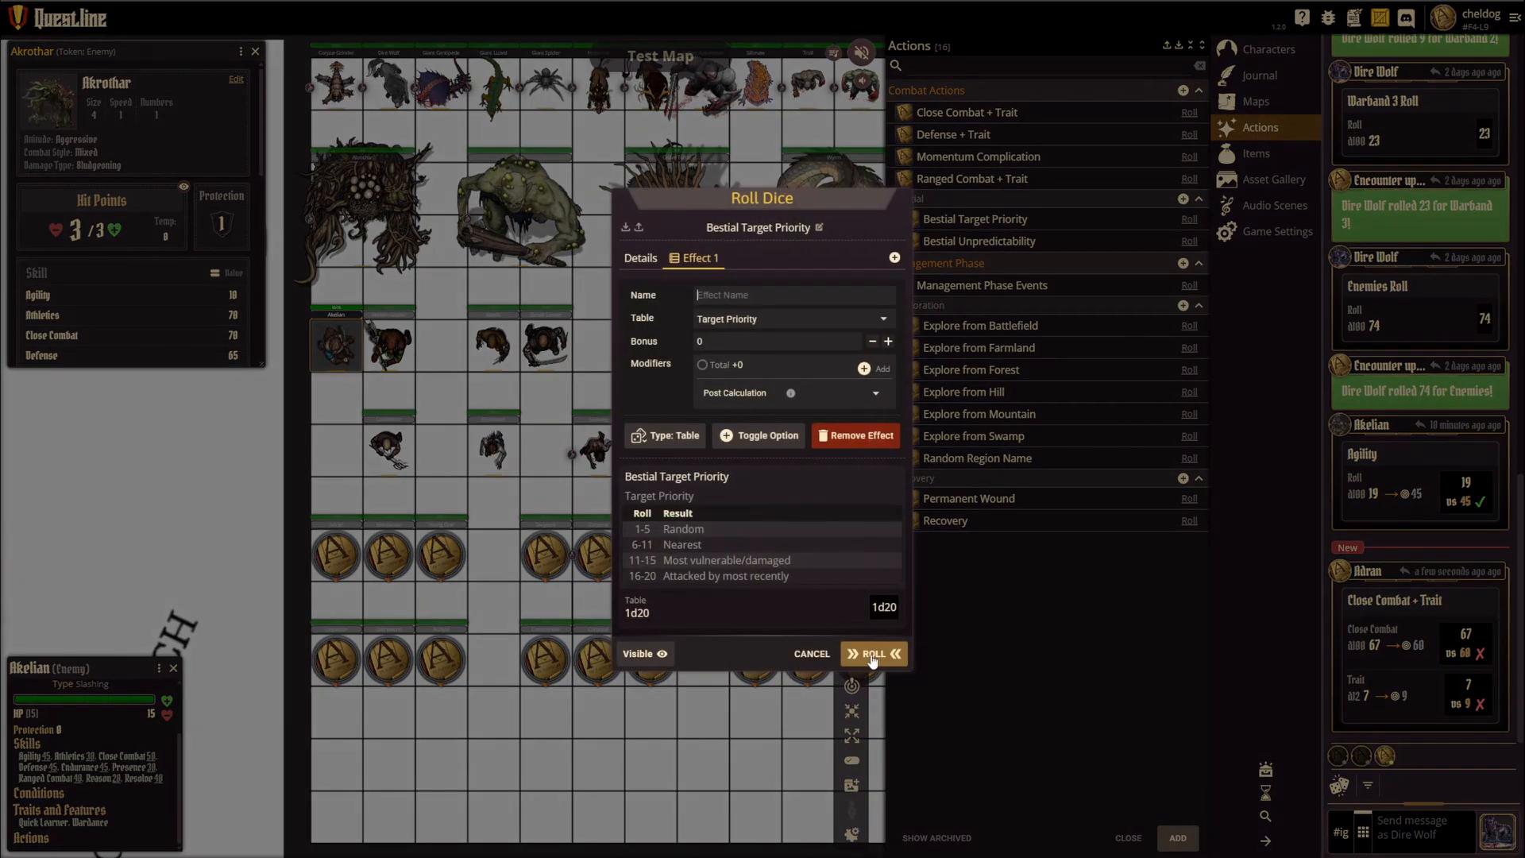
{"action": "left_click", "coordinate": [871, 654]}
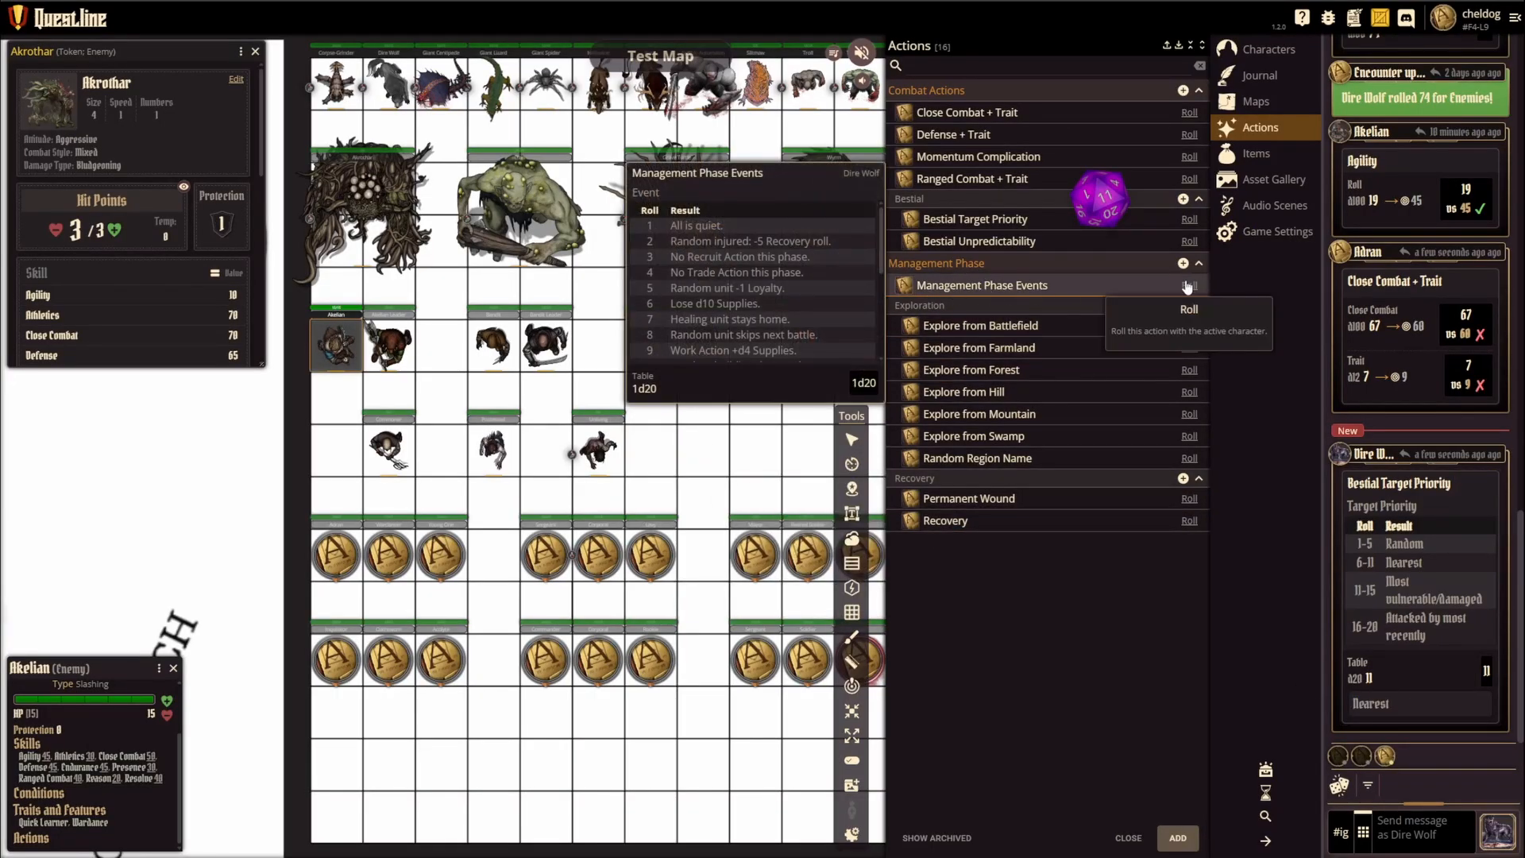
{"action": "left_click", "coordinate": [983, 289]}
{"action": "left_click", "coordinate": [873, 670]}
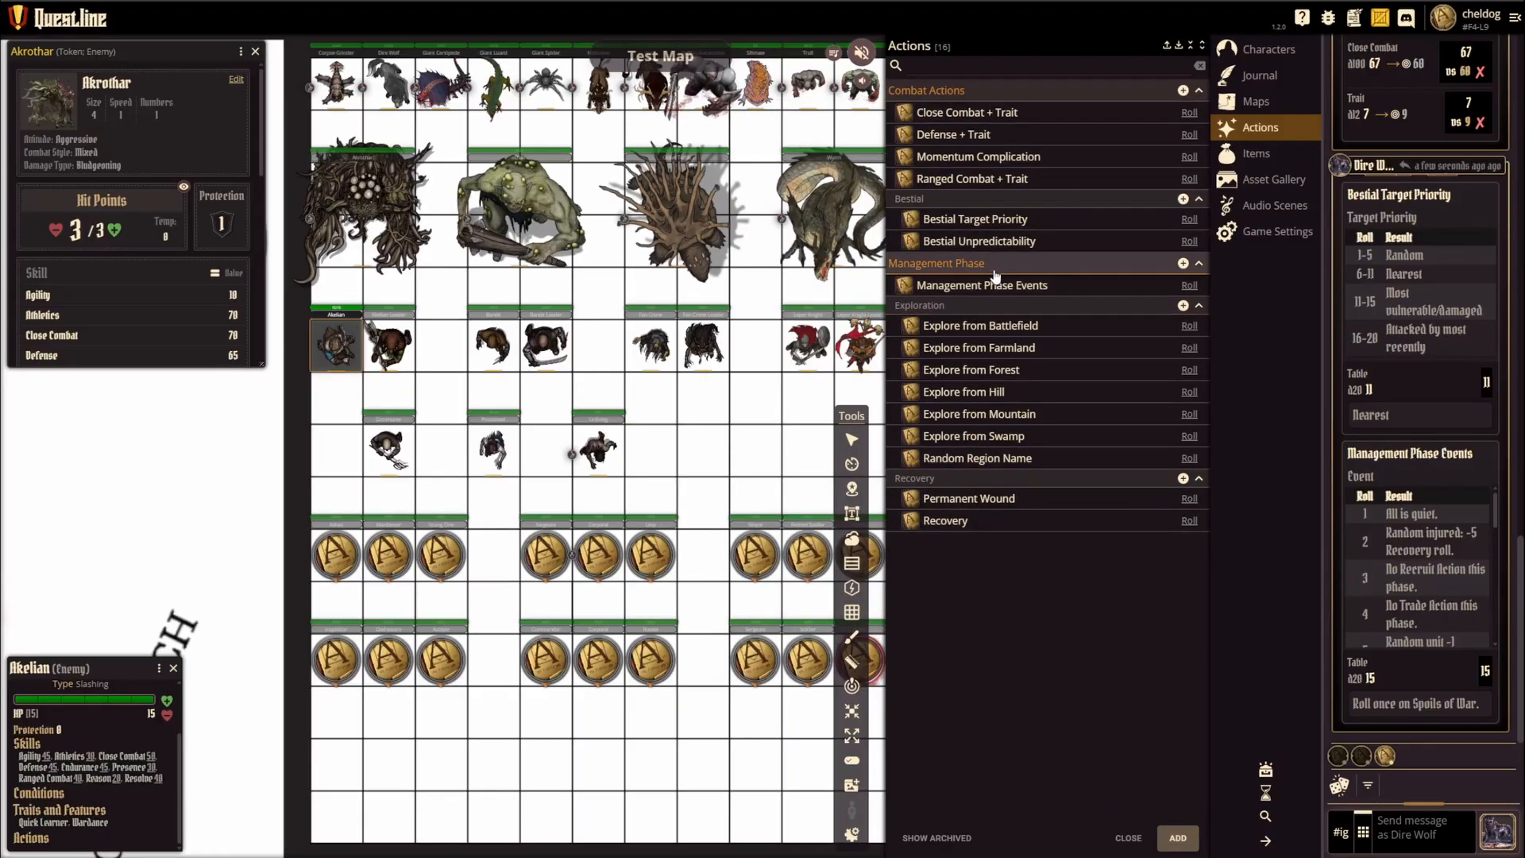
Step: Create a new shared action titled Test Table
{"action": "left_click", "coordinate": [1182, 839]}
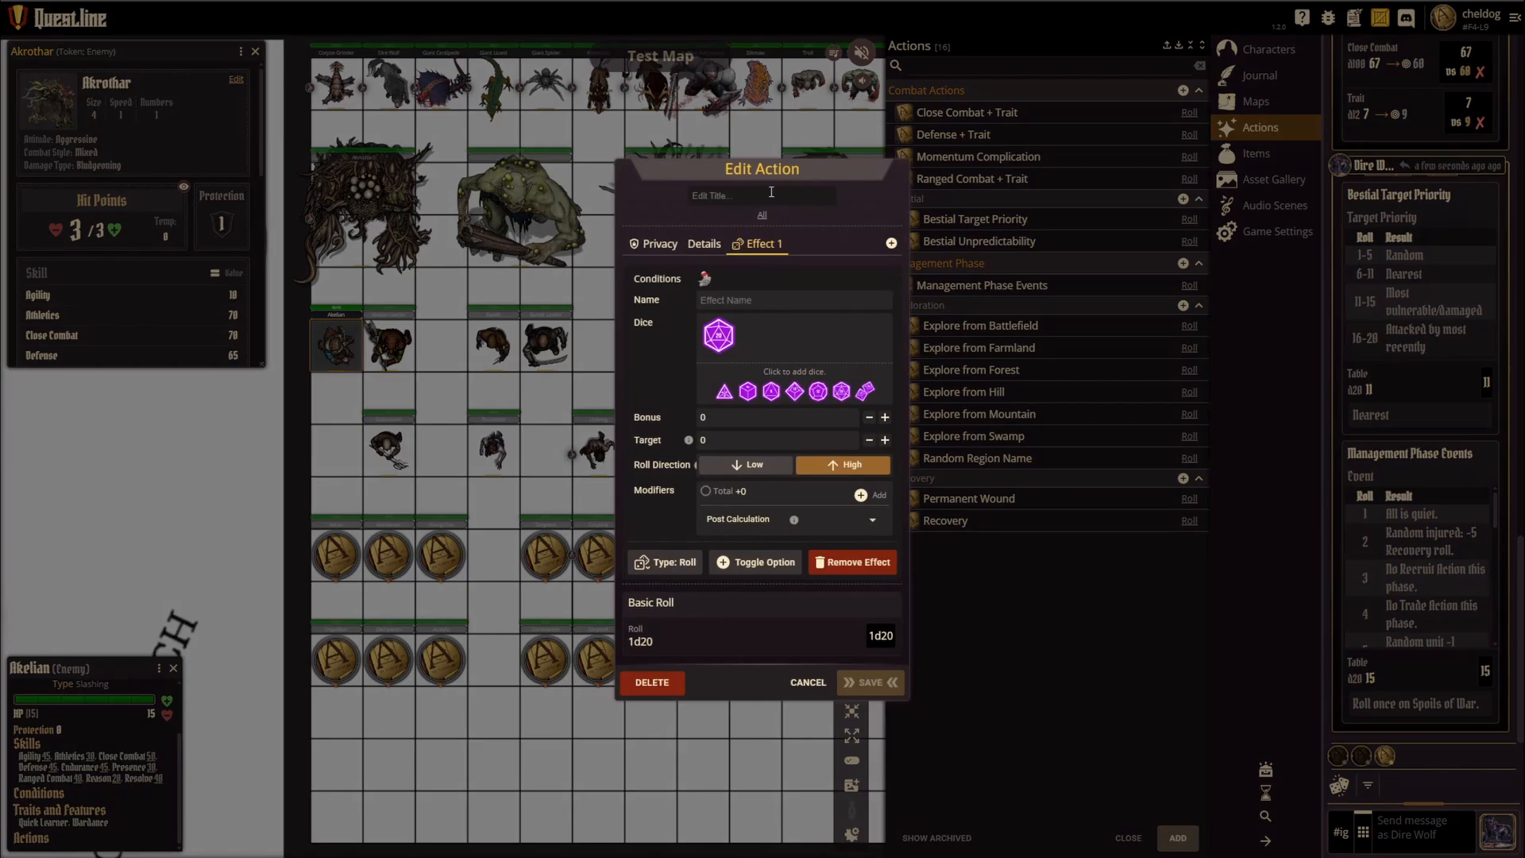
{"action": "type", "text": "Te"}
{"action": "type", "text": "st teable"}
{"action": "type", "text": "Table"}
{"action": "left_click", "coordinate": [711, 288]}
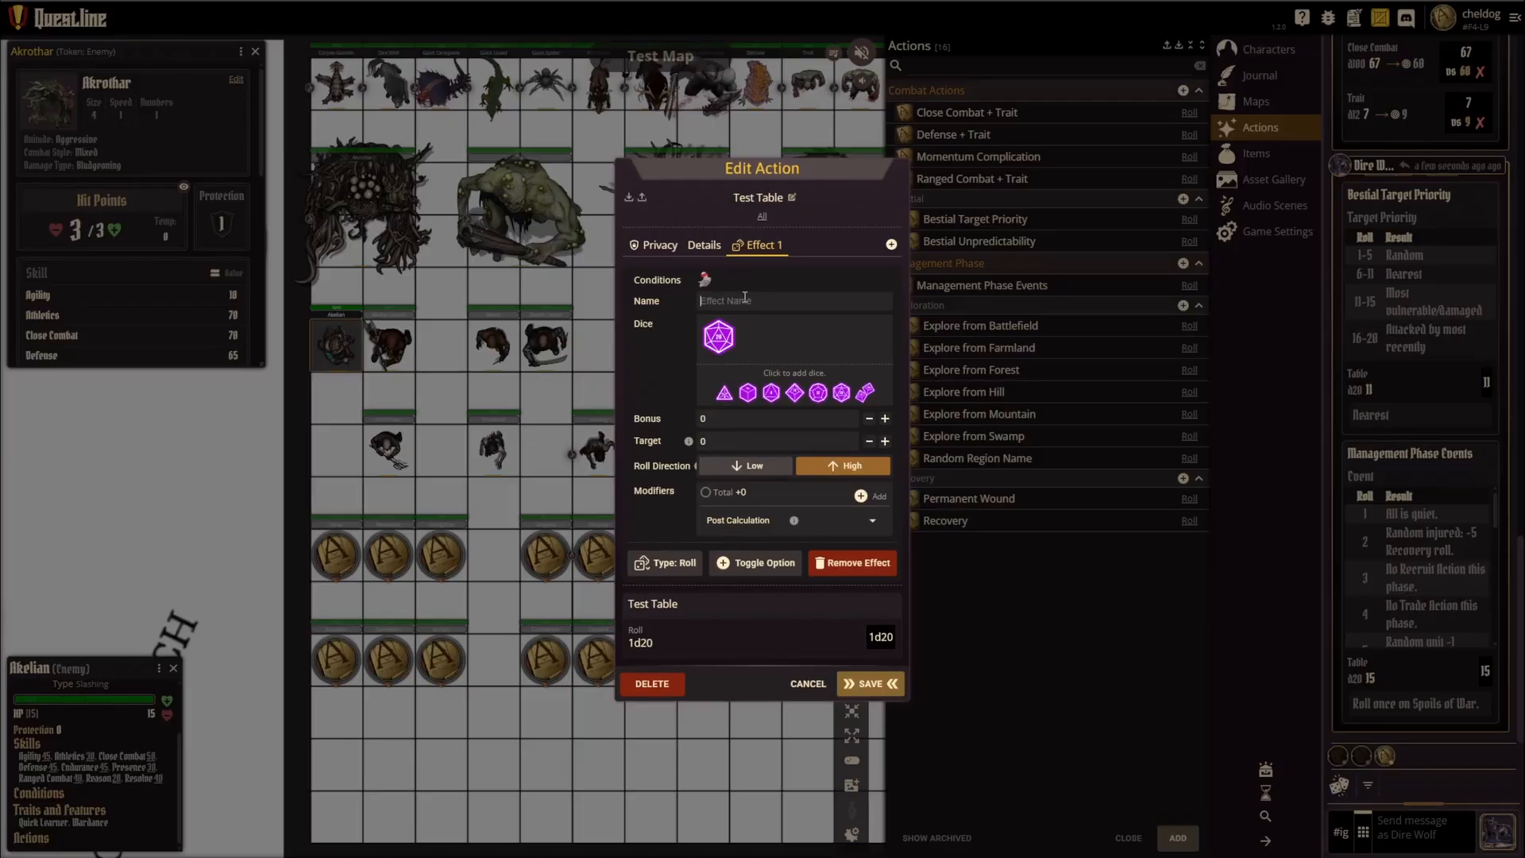
Step: Add a Table detail to the Test Table action and give the table one d6
{"action": "left_click", "coordinate": [703, 247]}
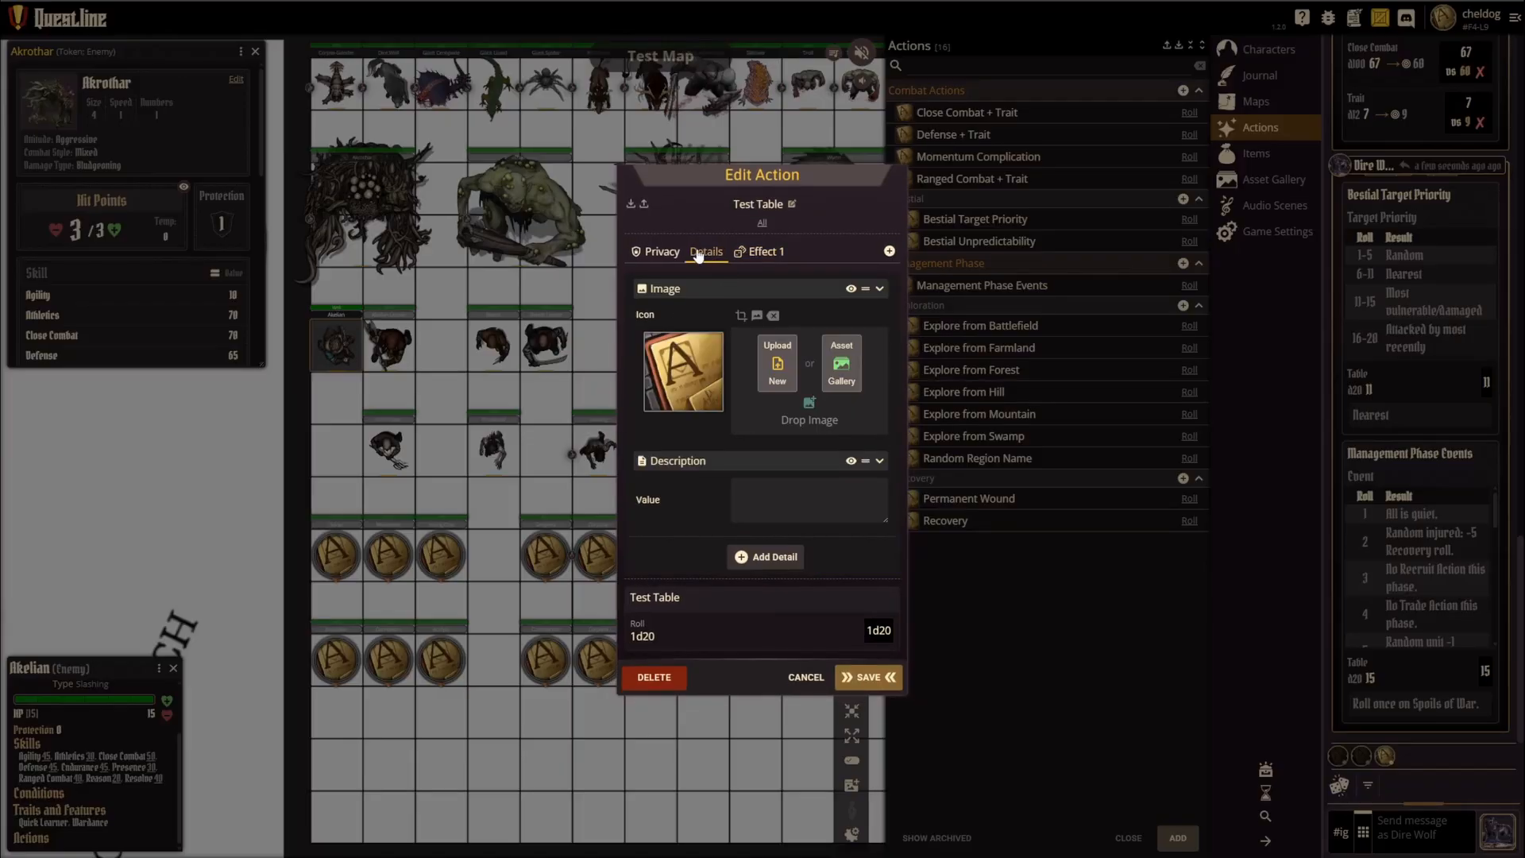
{"action": "left_click", "coordinate": [763, 558]}
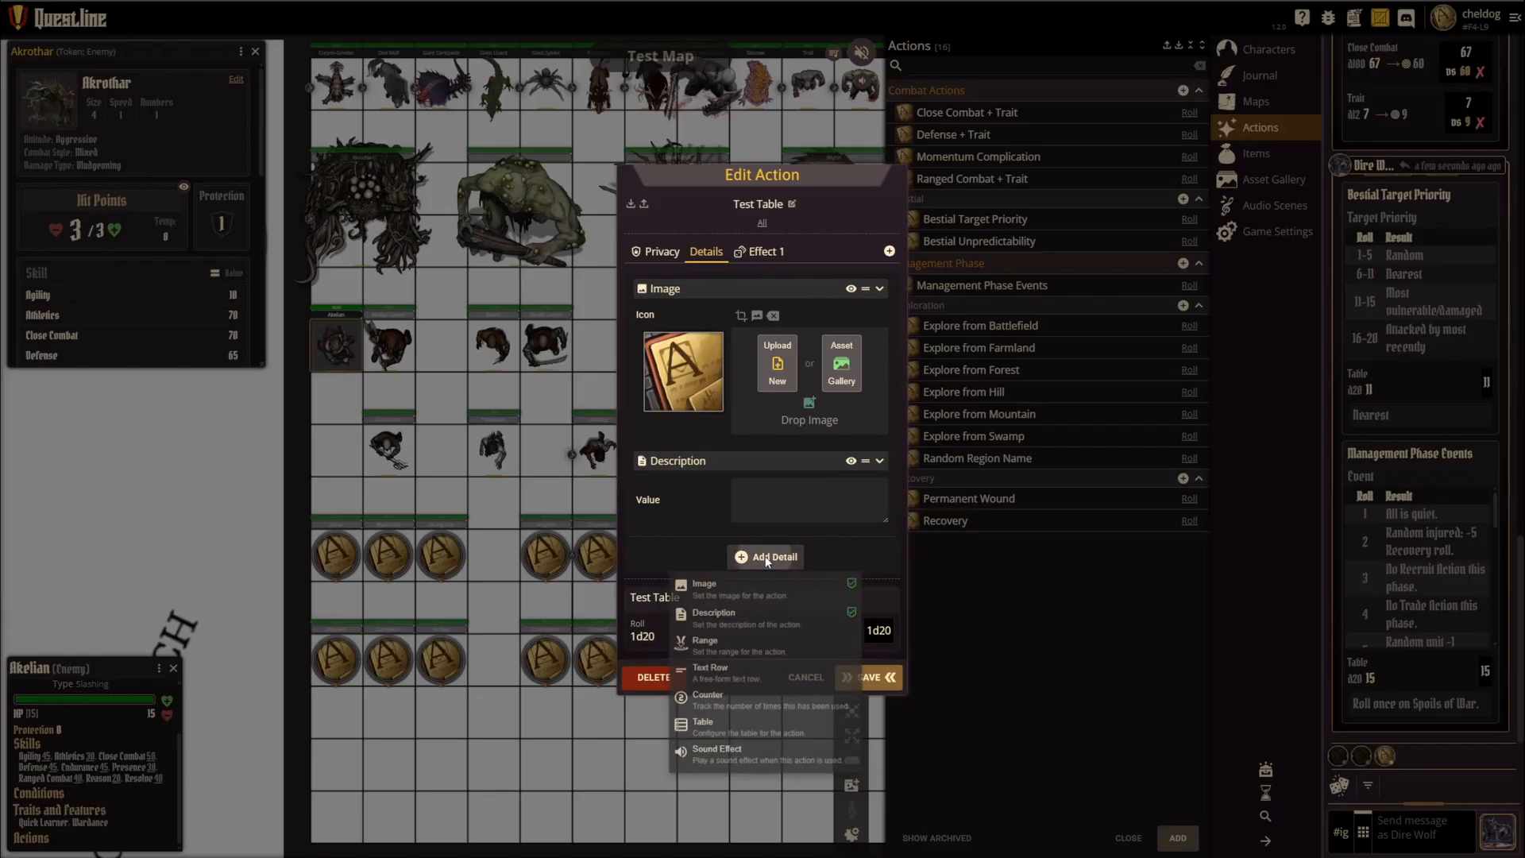
{"action": "left_click", "coordinate": [738, 731]}
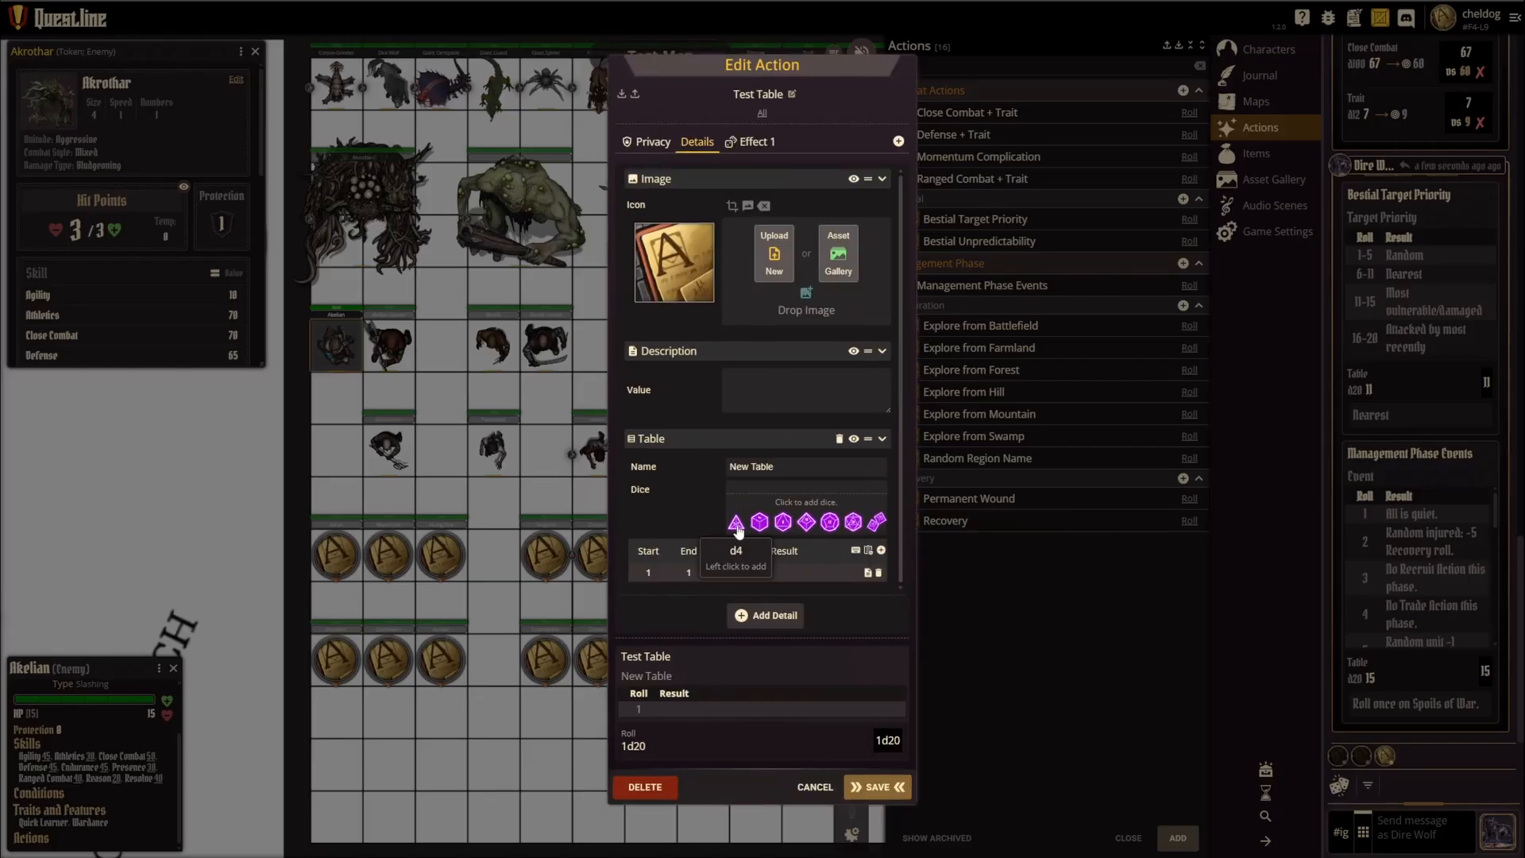
{"action": "left_click", "coordinate": [755, 525]}
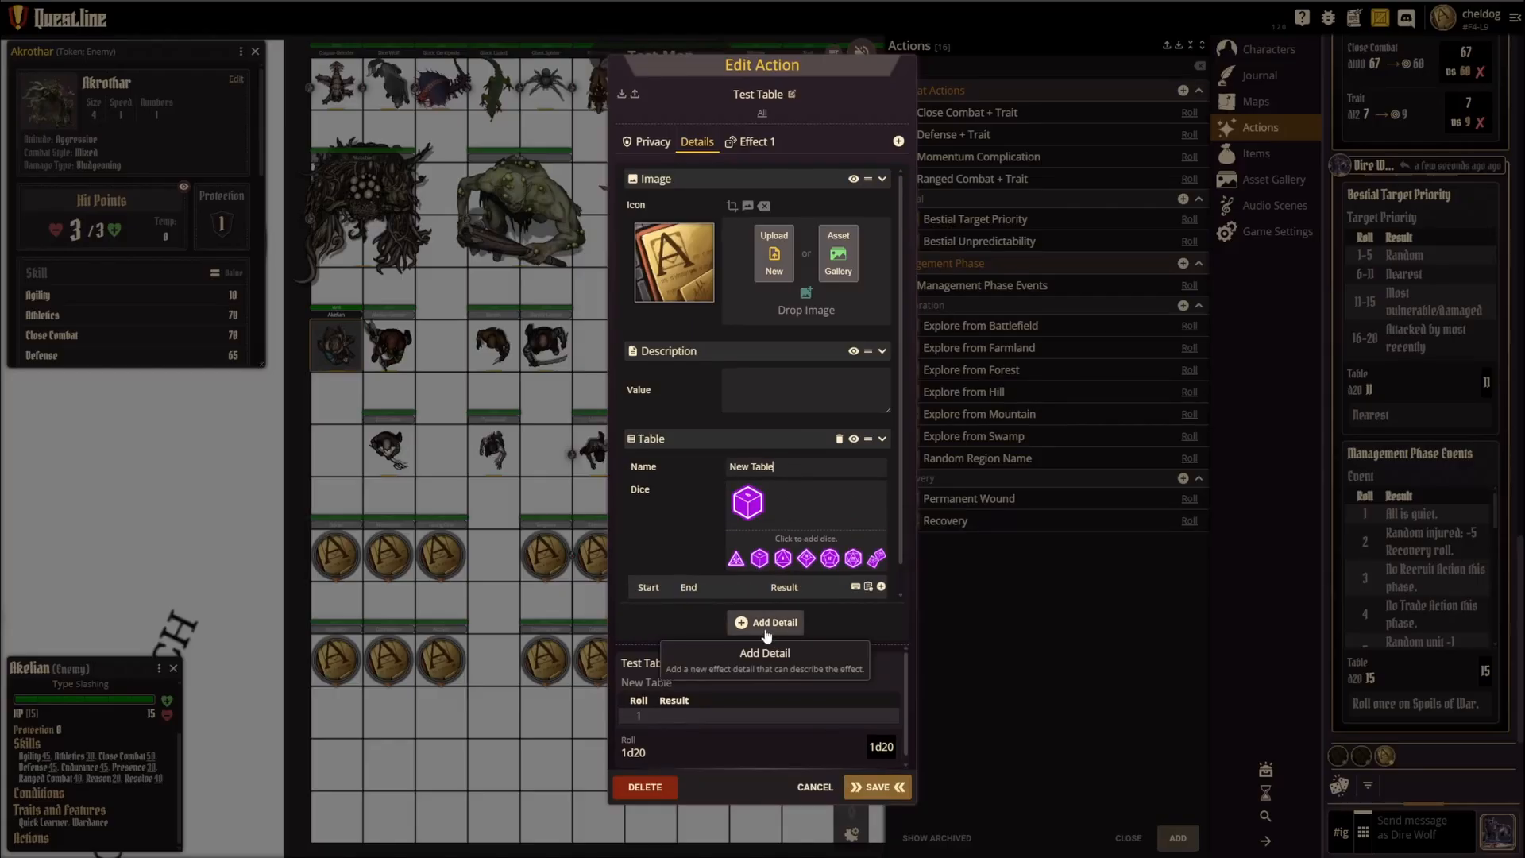
Step: Add rows to the new table until it covers rolls 1 through 6
{"action": "left_click", "coordinate": [881, 587]}
{"action": "left_click", "coordinate": [882, 532]}
{"action": "left_click", "coordinate": [882, 531]}
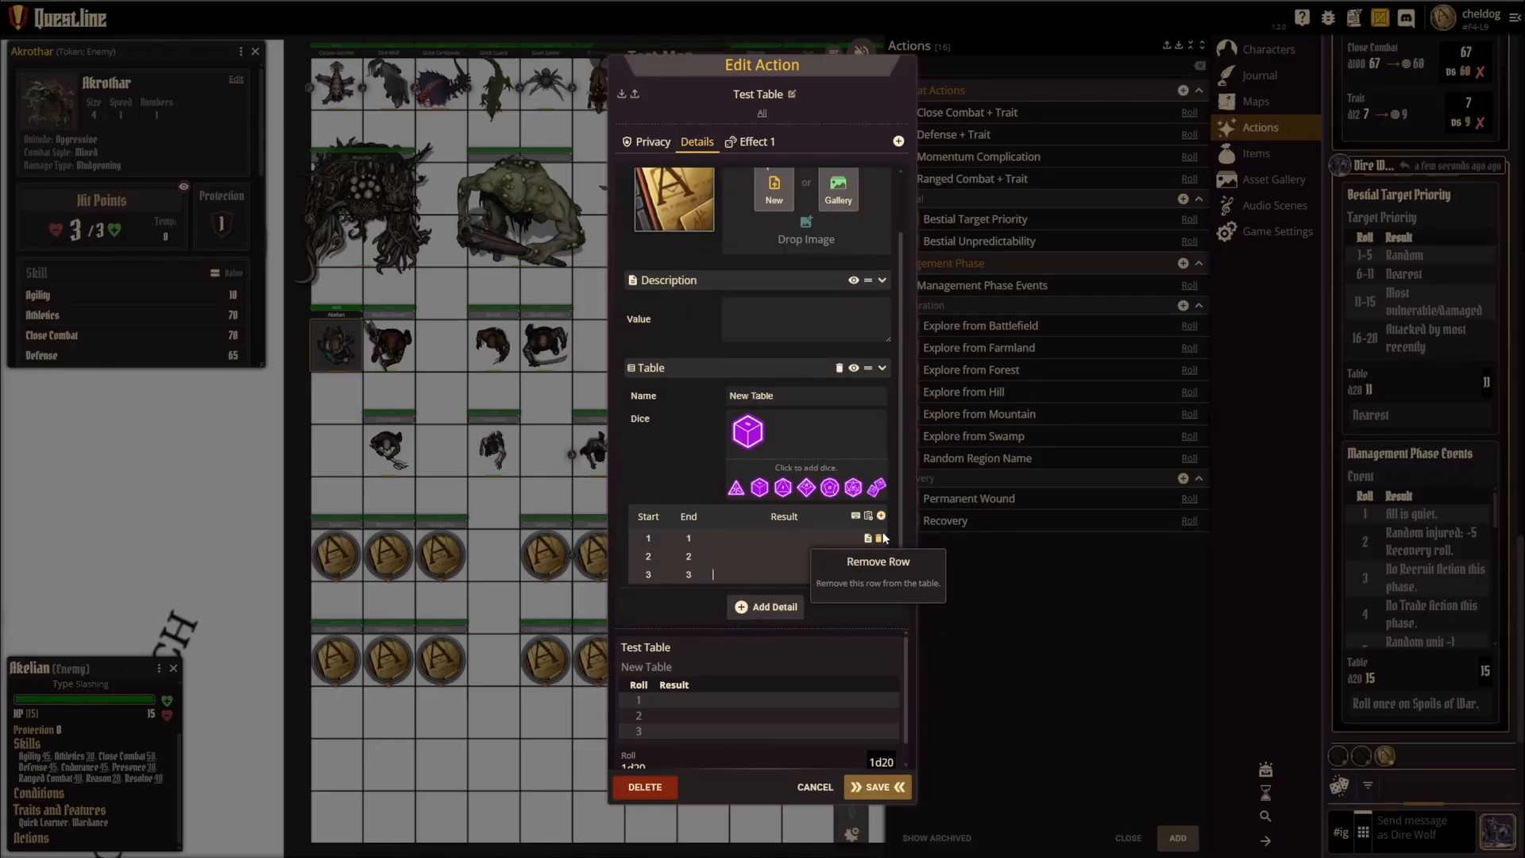
{"action": "left_click", "coordinate": [882, 510]}
{"action": "left_click", "coordinate": [882, 489]}
{"action": "left_click", "coordinate": [881, 467]}
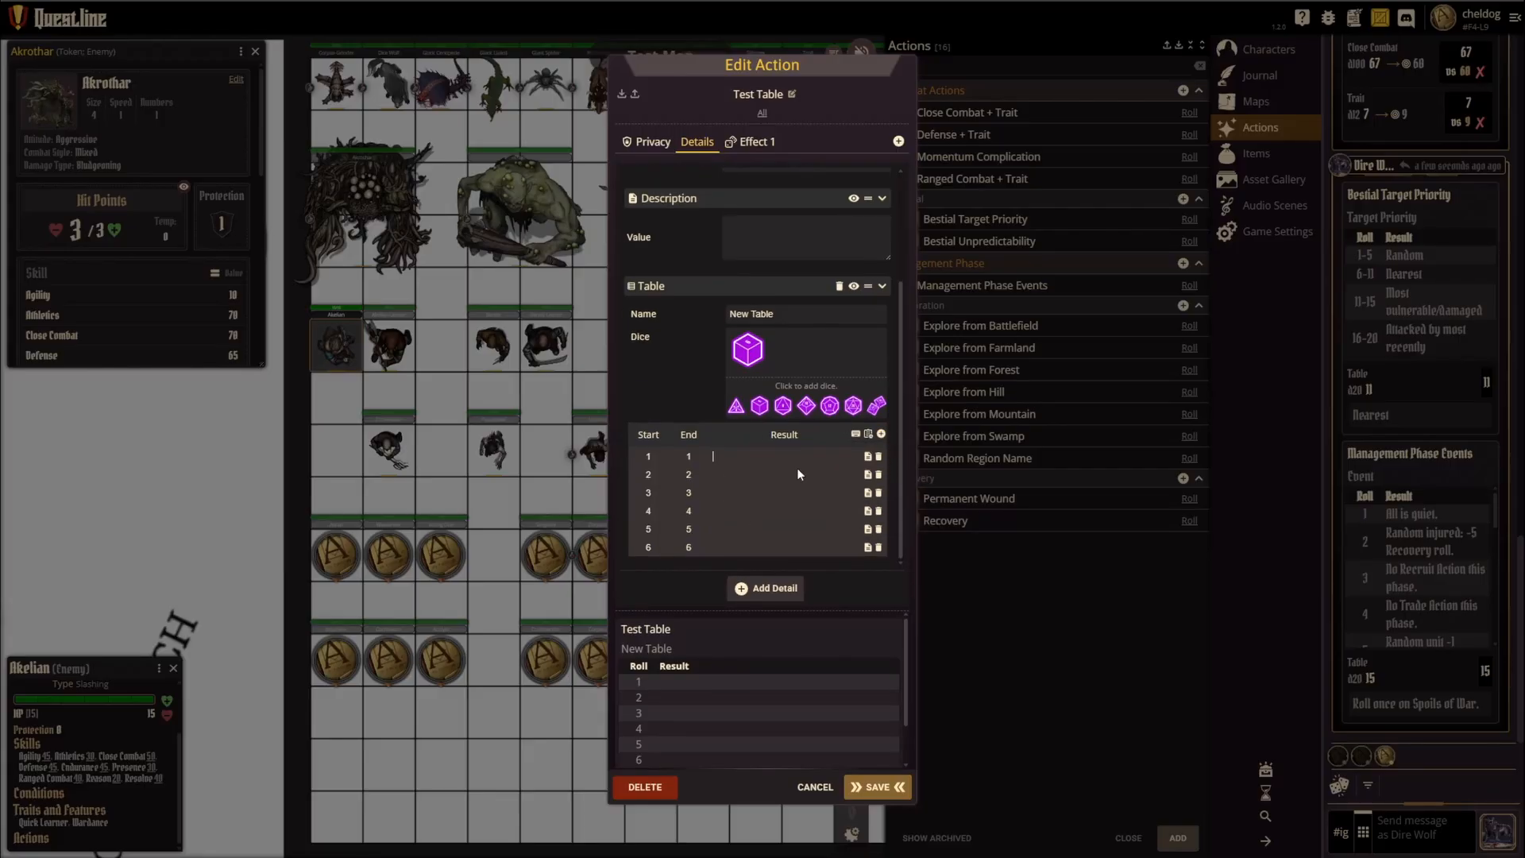
Step: Fill the table's six results with Row 1, Row 2, Row 3, Row 4, Row 5 and Row 6
{"action": "type", "text": "ow 1"}
{"action": "left_click", "coordinate": [735, 474]}
{"action": "type", "text": "Row 2"}
{"action": "left_click", "coordinate": [742, 493]}
{"action": "type", "text": "Row 3"}
{"action": "left_click", "coordinate": [749, 510]}
{"action": "type", "text": "Row 4"}
{"action": "left_click", "coordinate": [749, 529]}
{"action": "scroll", "coordinate": [716, 628], "scroll_direction": "up", "scroll_amount": 2}
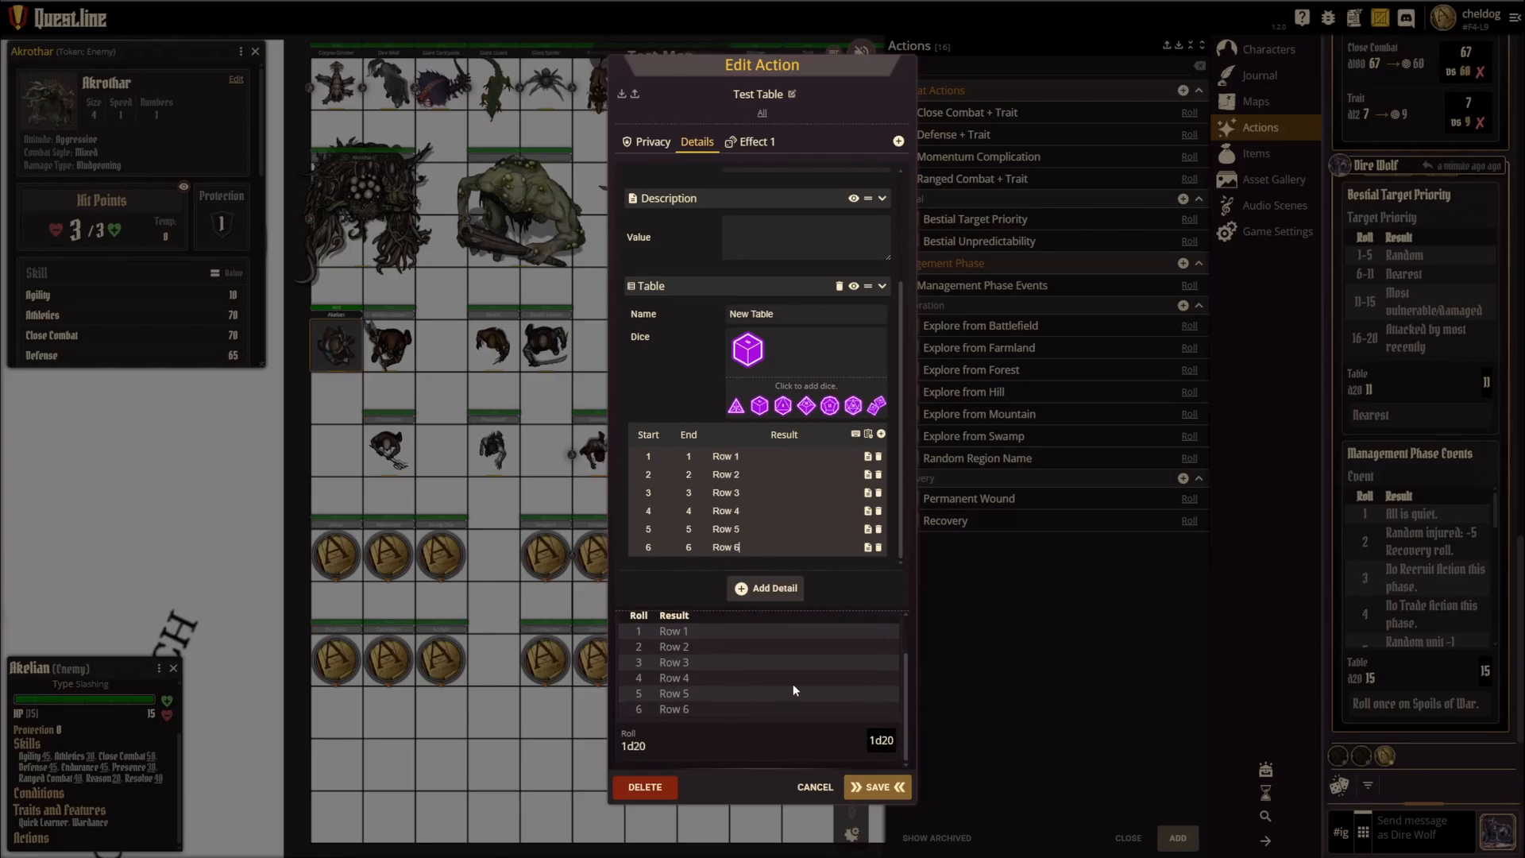
Step: Change the Test Table action's first effect to the Table type, assign it New Table, and save the action
{"action": "left_click", "coordinate": [750, 142]}
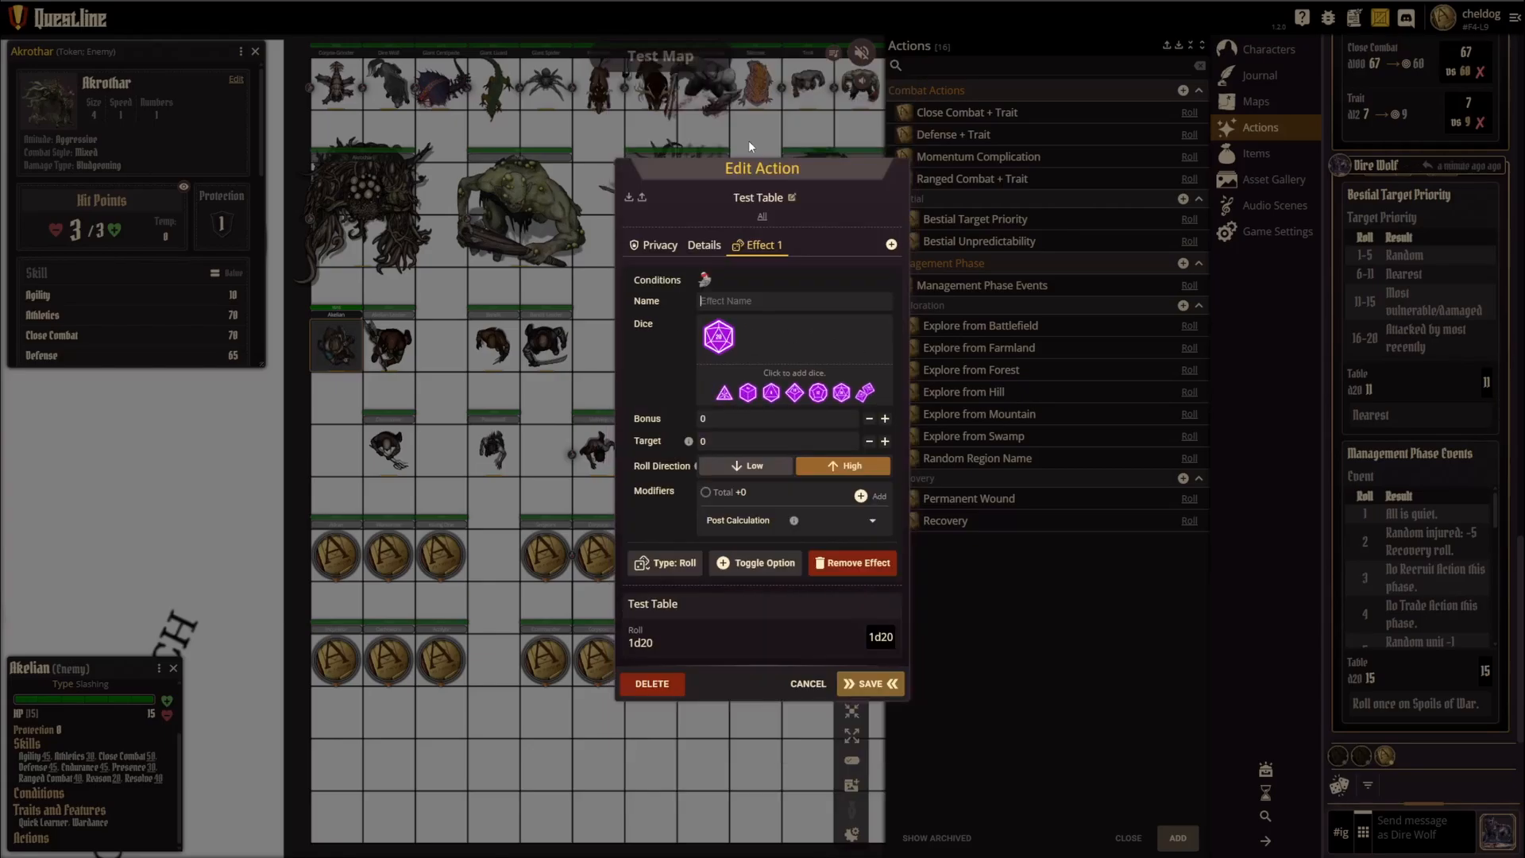
{"action": "left_click", "coordinate": [665, 562]}
{"action": "left_click", "coordinate": [636, 688]}
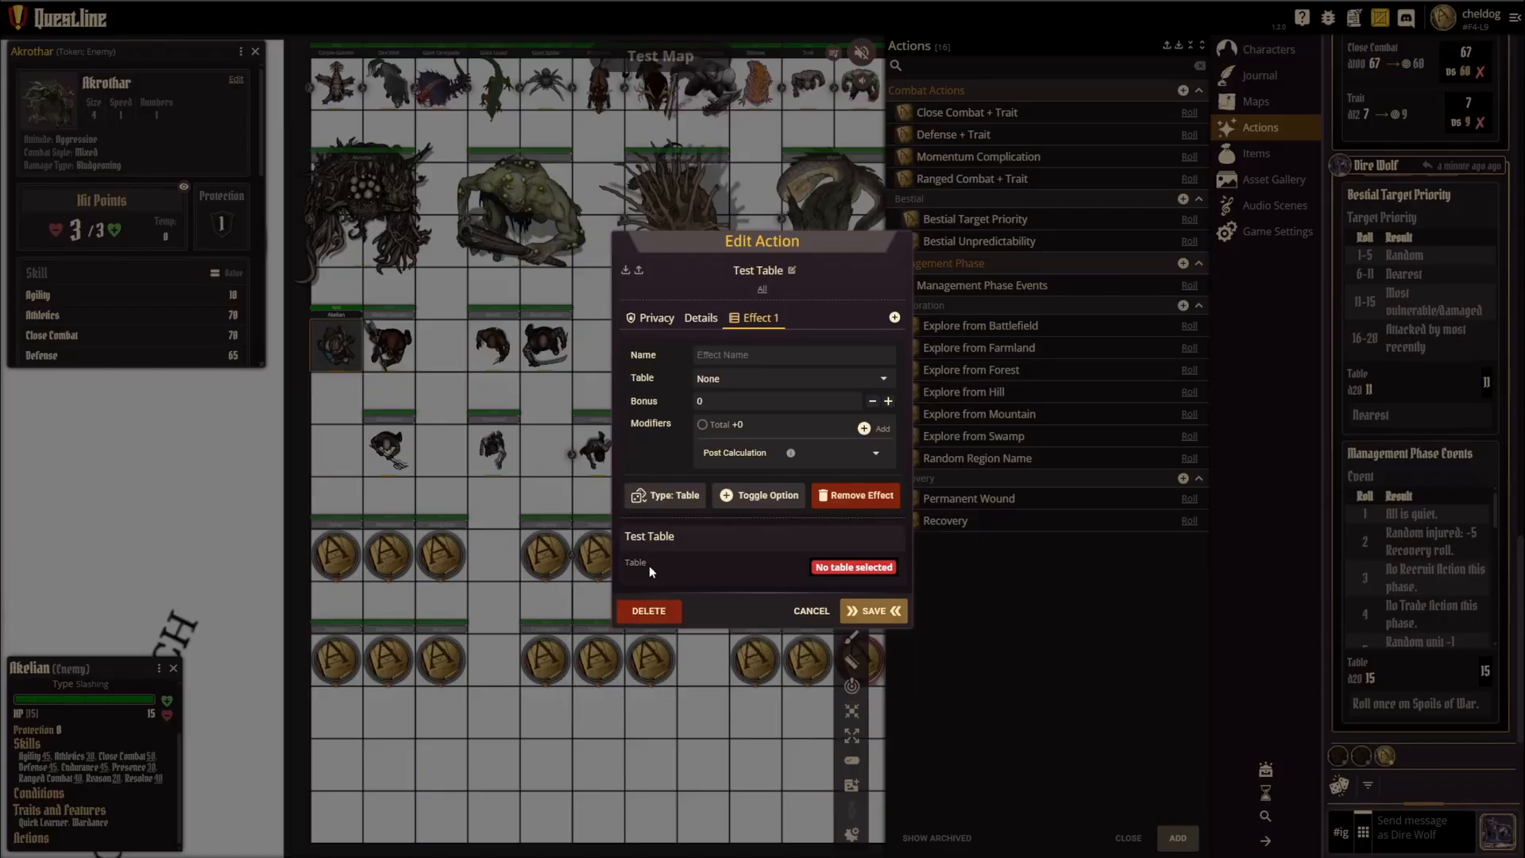
{"action": "left_click", "coordinate": [727, 379]}
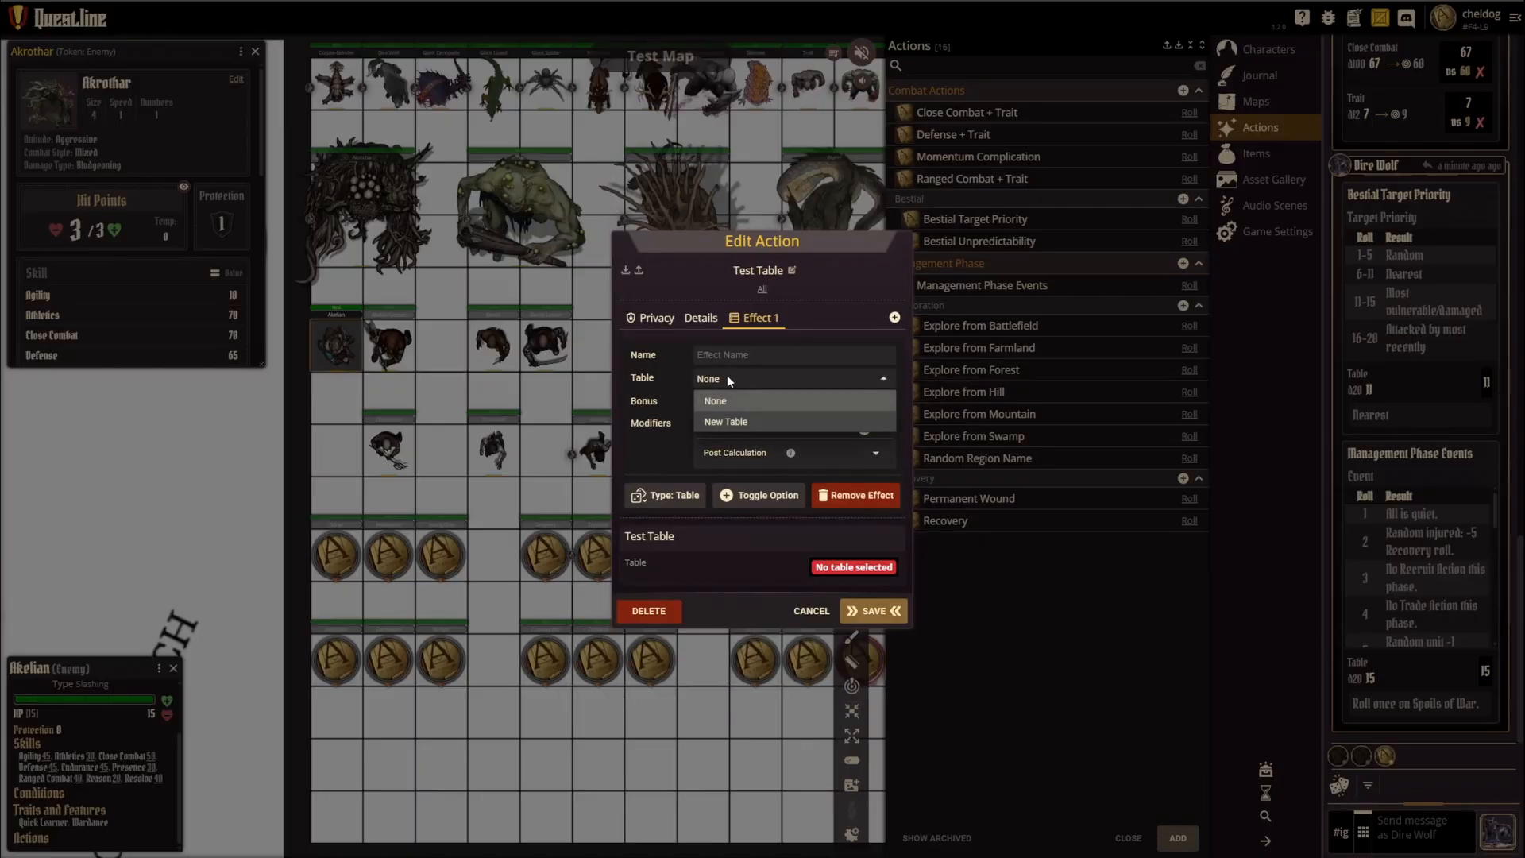
{"action": "left_click", "coordinate": [726, 421]}
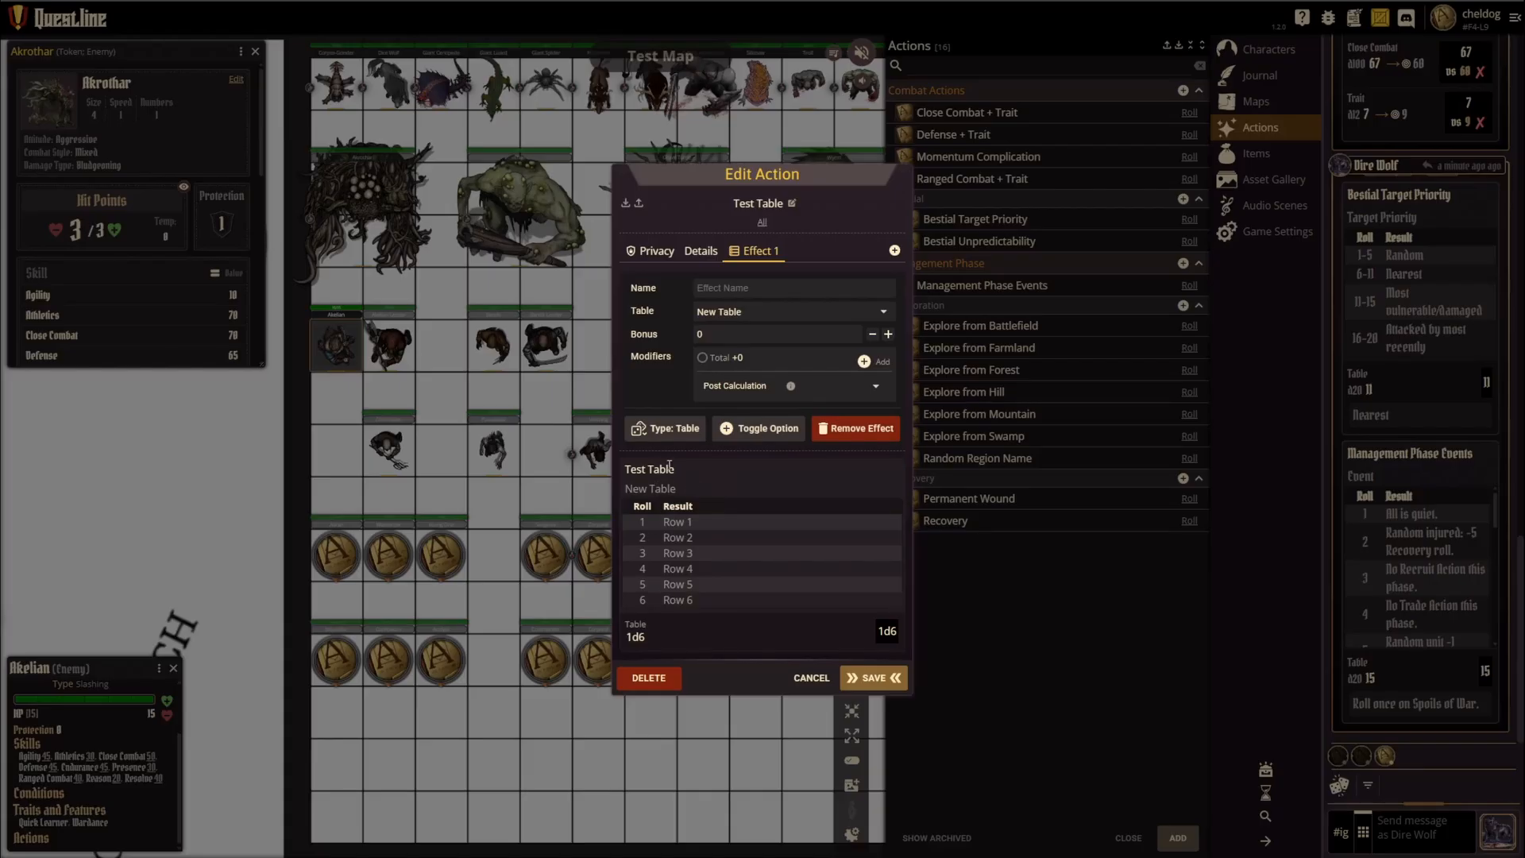
{"action": "left_click", "coordinate": [873, 678]}
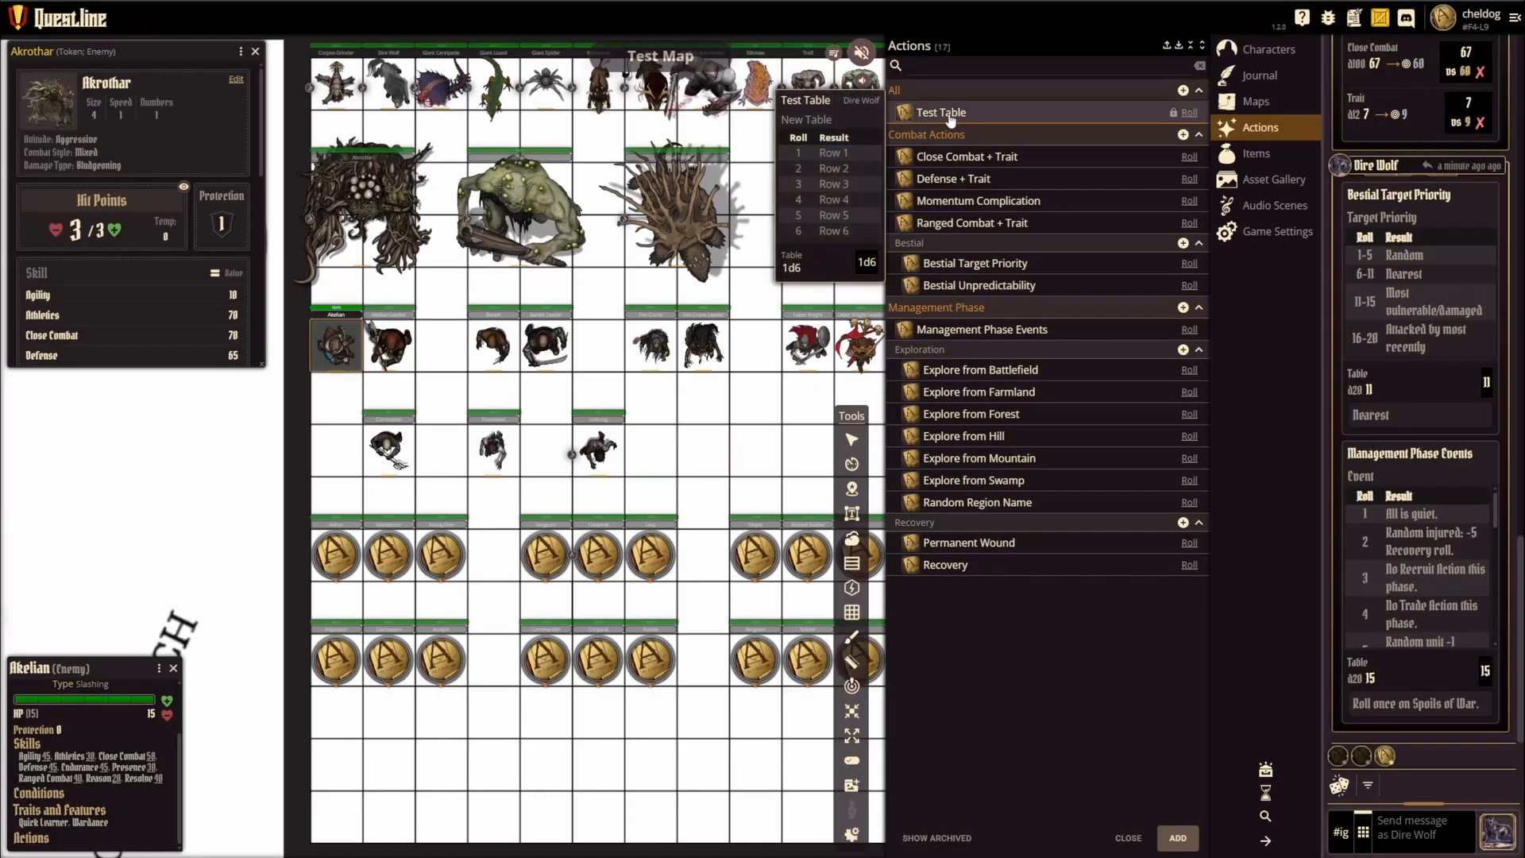
Step: Roll the Test Table action into the chat
{"action": "left_click", "coordinate": [1189, 113]}
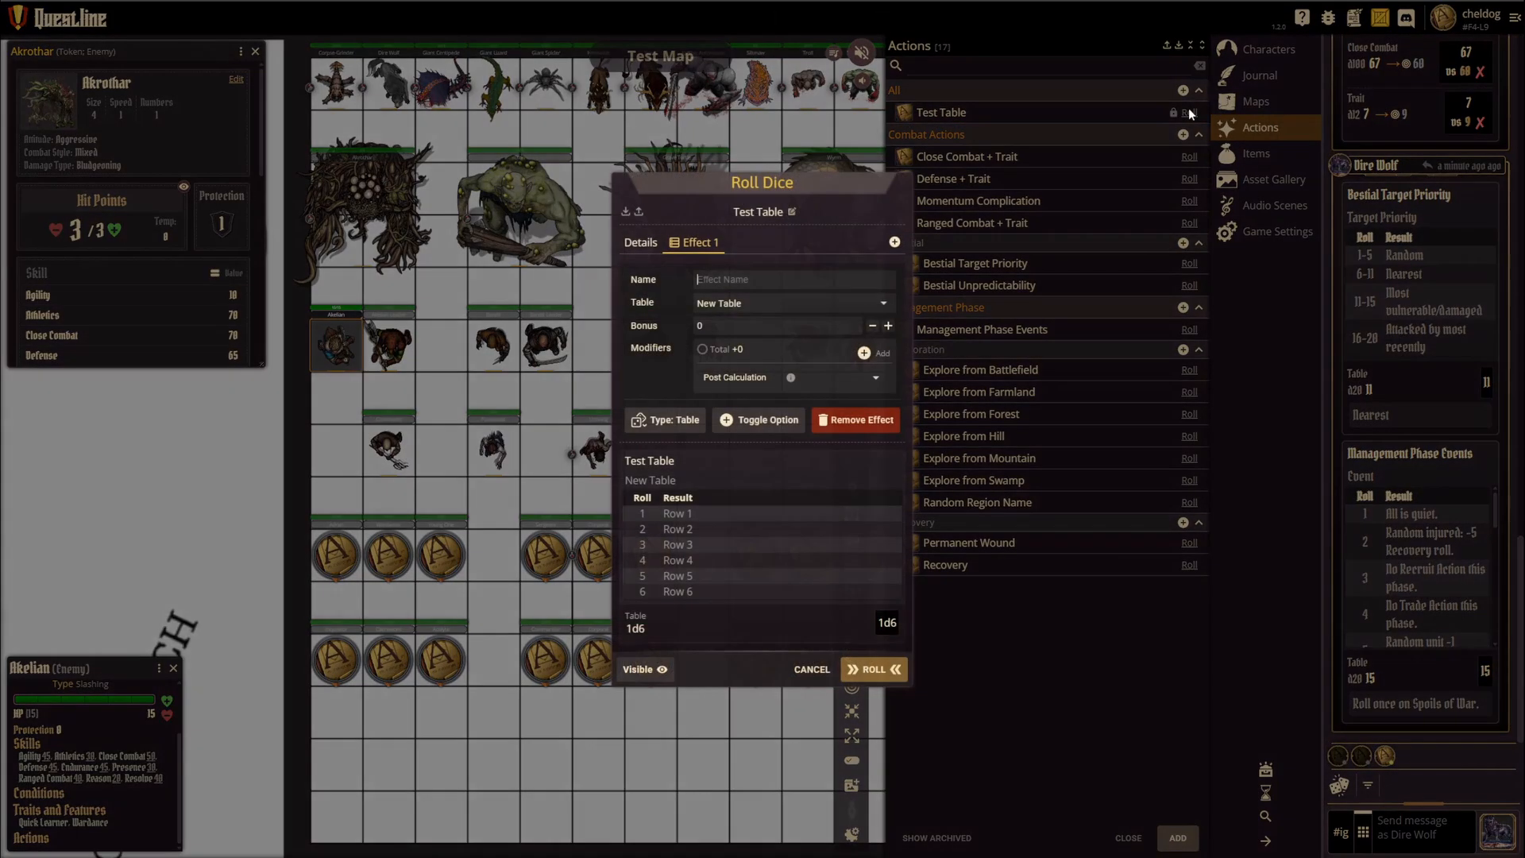
{"action": "left_click", "coordinate": [872, 670]}
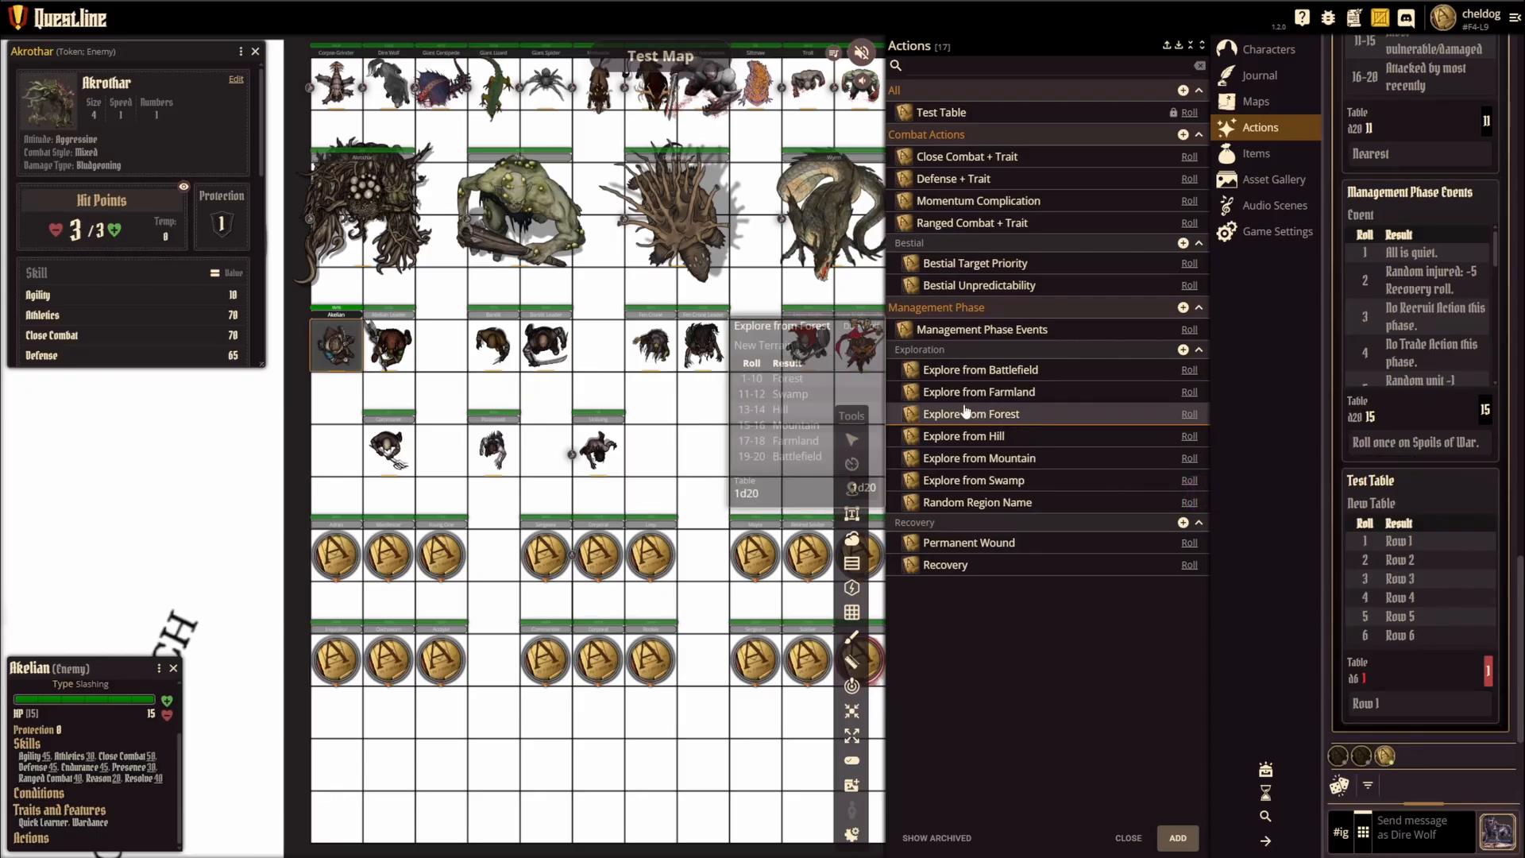
Step: Make a basic dice roll with one d100 instead of the d20
{"action": "mouse_move", "coordinate": [1003, 331]}
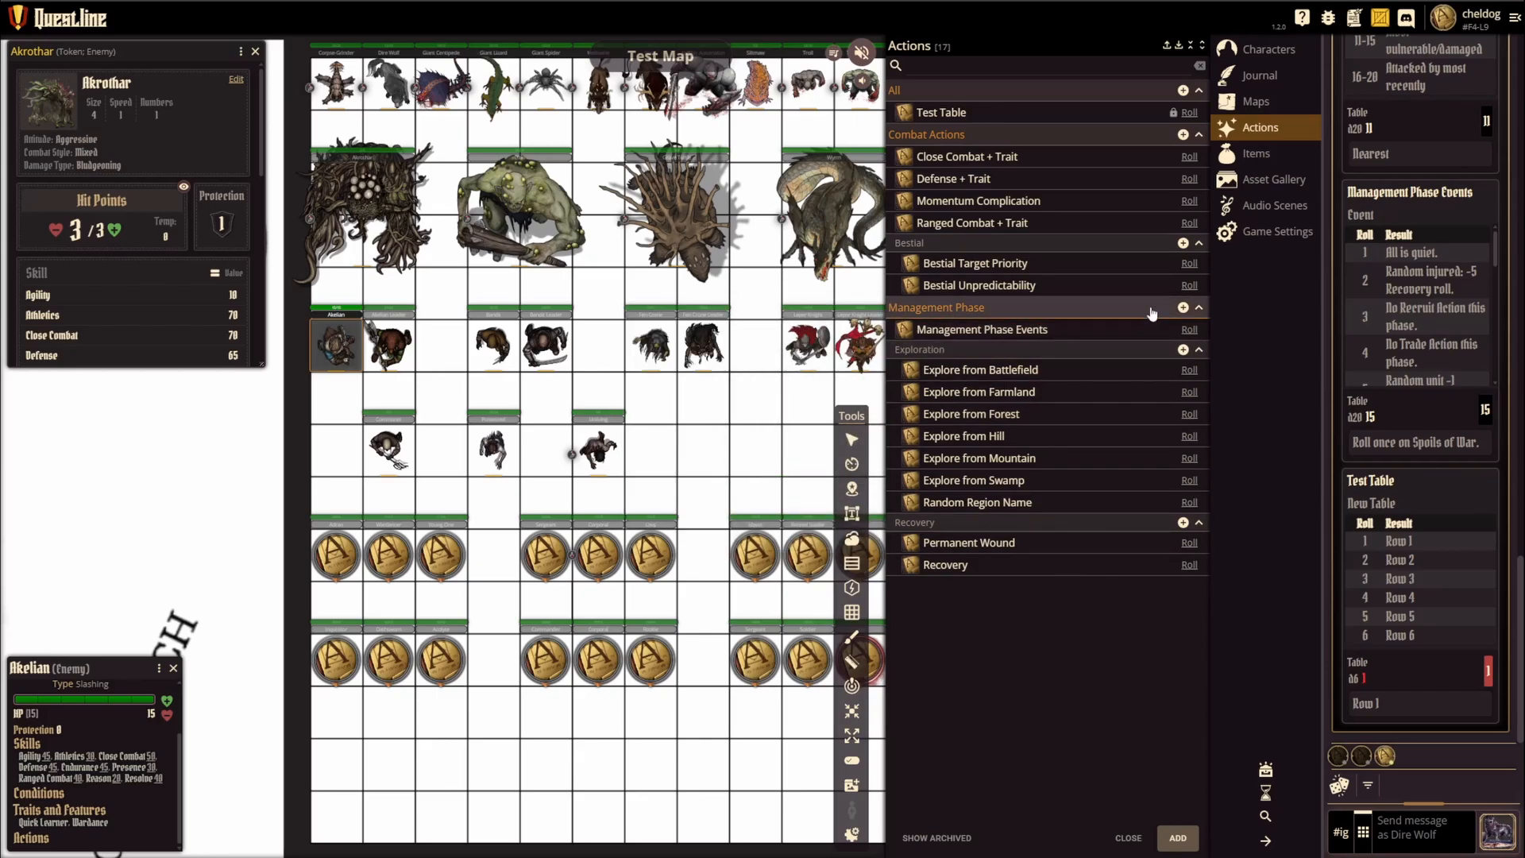
{"action": "mouse_move", "coordinate": [1084, 156]}
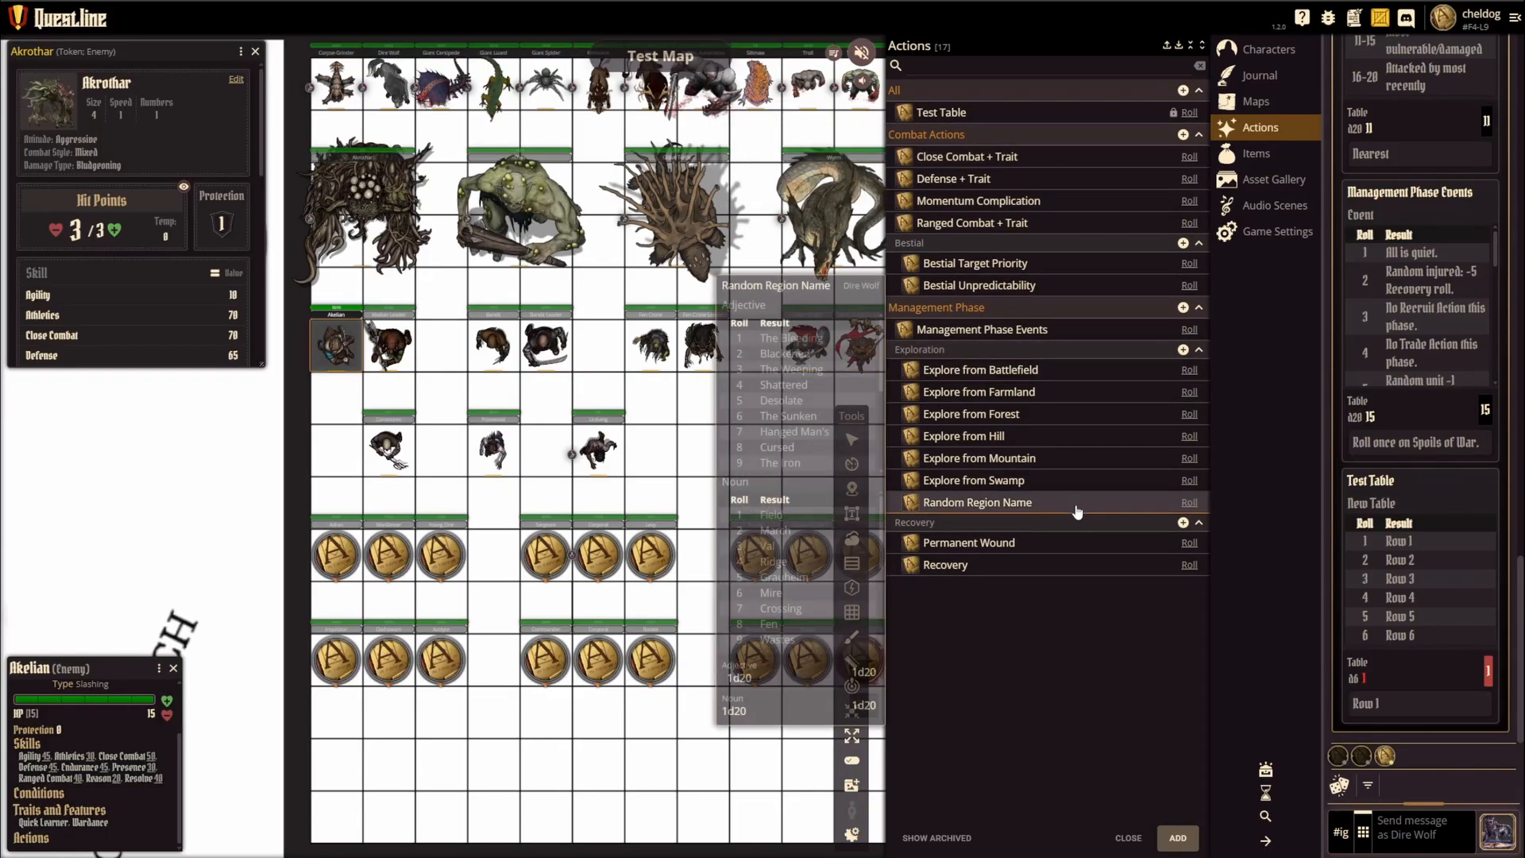
{"action": "mouse_move", "coordinate": [1078, 483]}
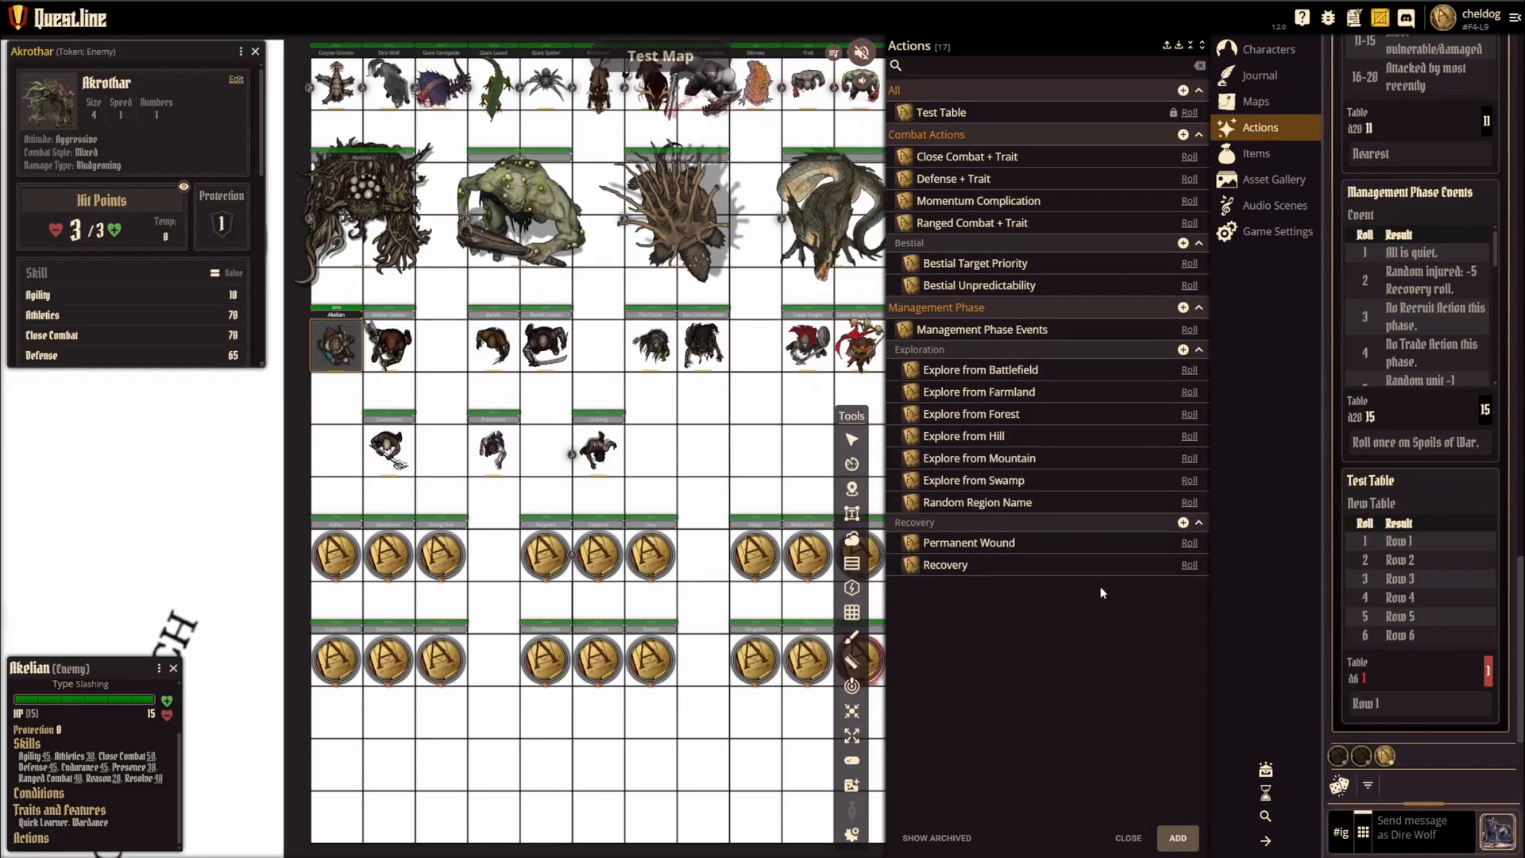
{"action": "left_click", "coordinate": [1339, 786]}
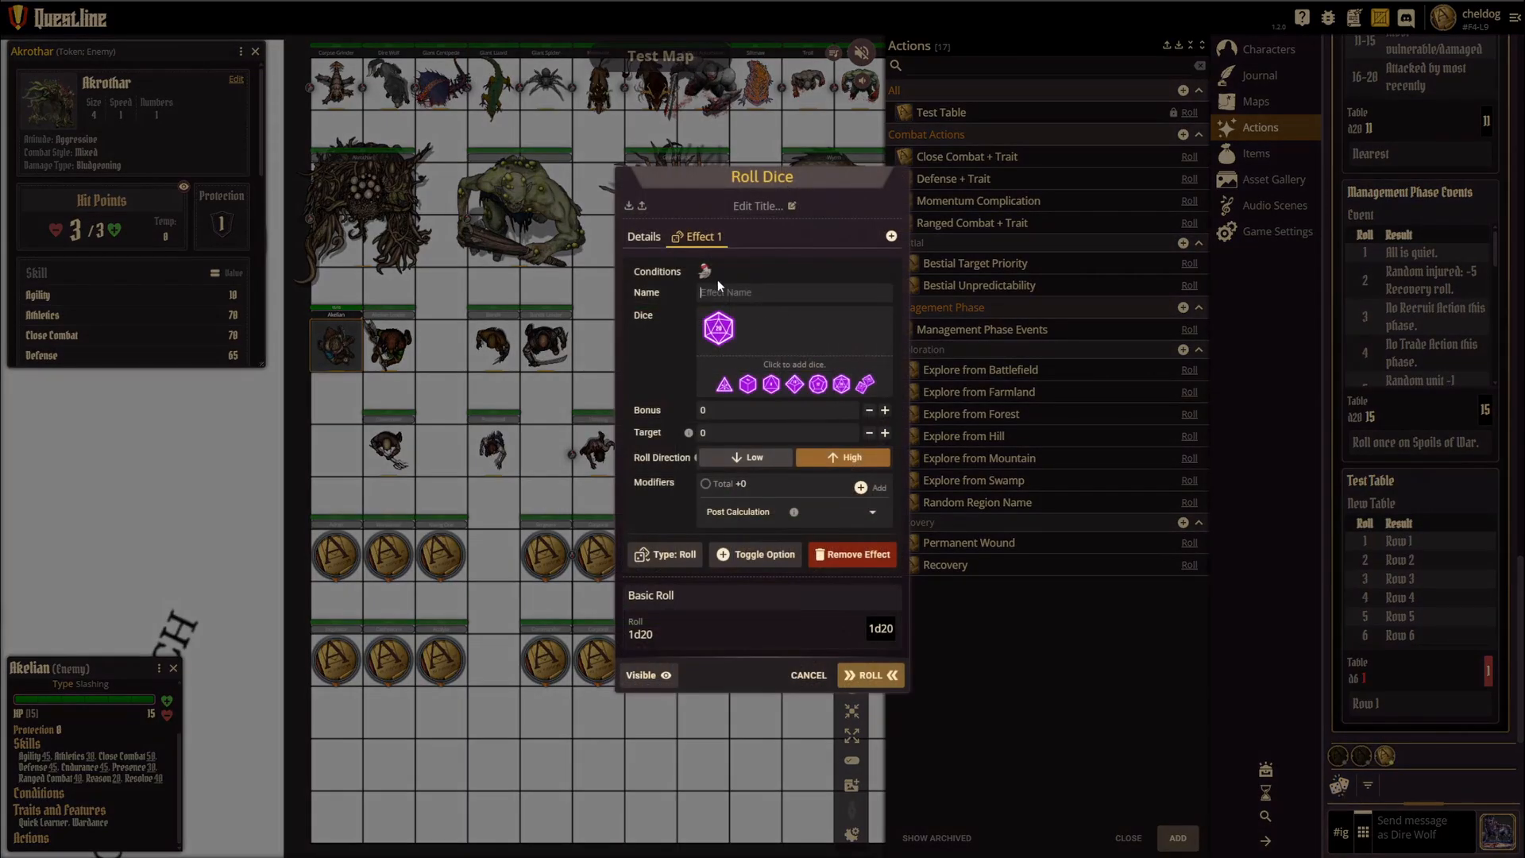
{"action": "left_click", "coordinate": [865, 384]}
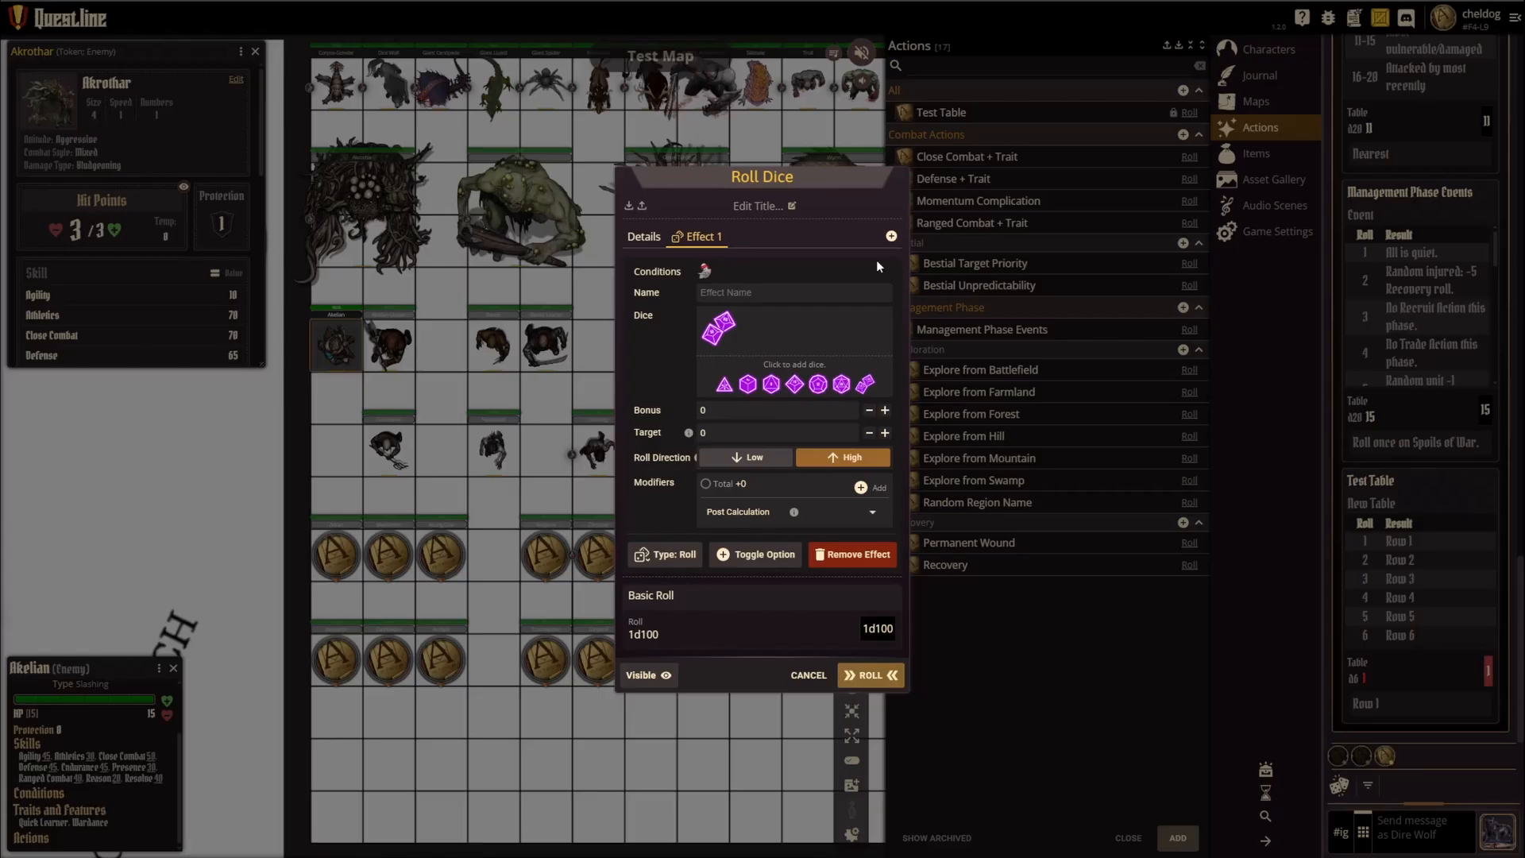
{"action": "left_click", "coordinate": [871, 676]}
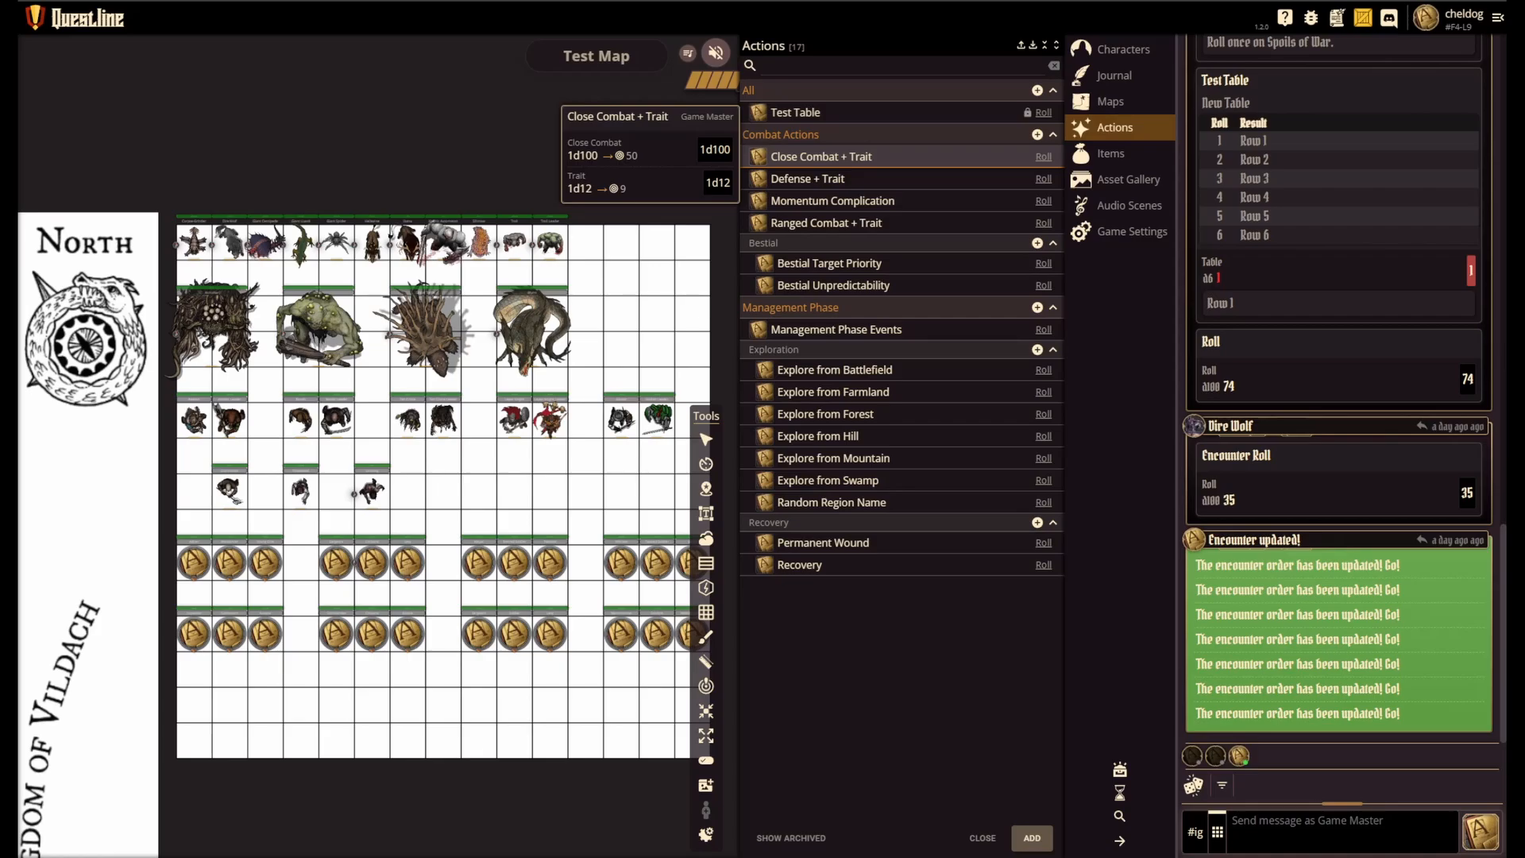
Step: Open the Close Combat + Trait action for editing and review its group names and details
{"action": "left_click", "coordinate": [819, 159]}
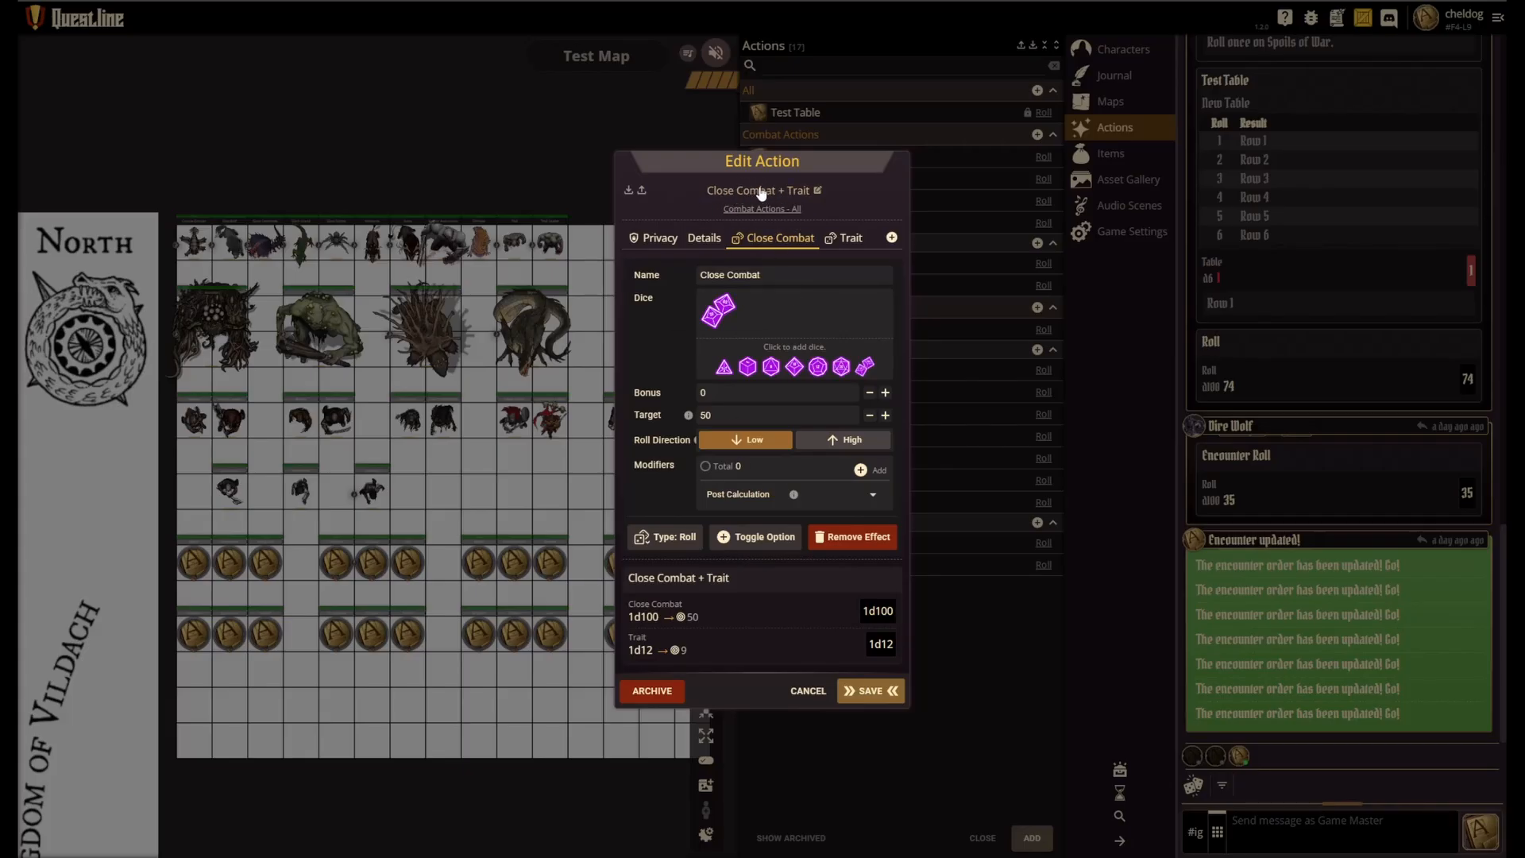
{"action": "left_click", "coordinate": [751, 209]}
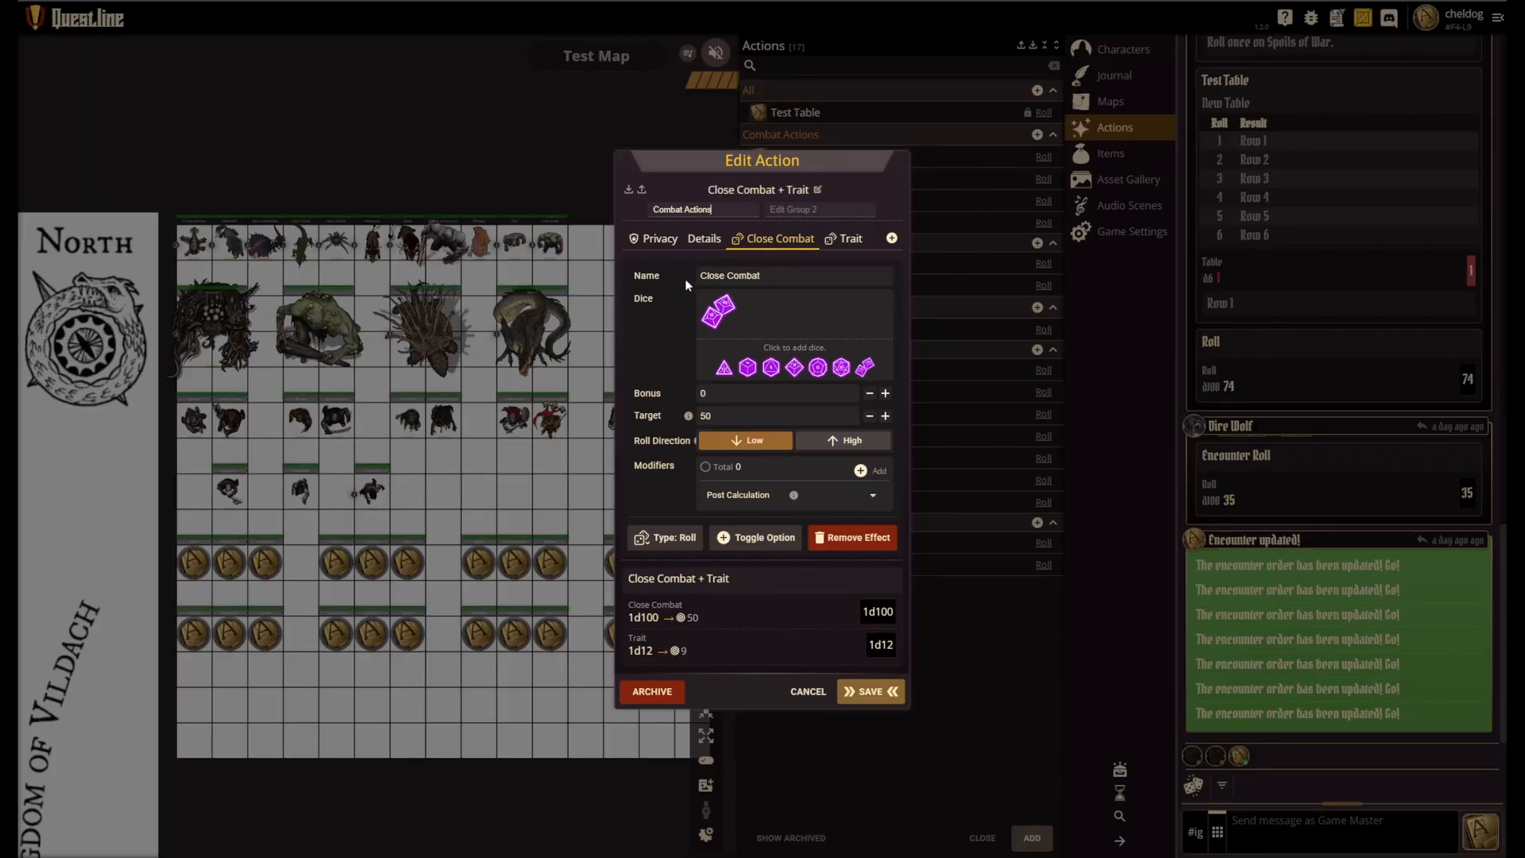
{"action": "key", "text": "Return"}
{"action": "left_click", "coordinate": [705, 239]}
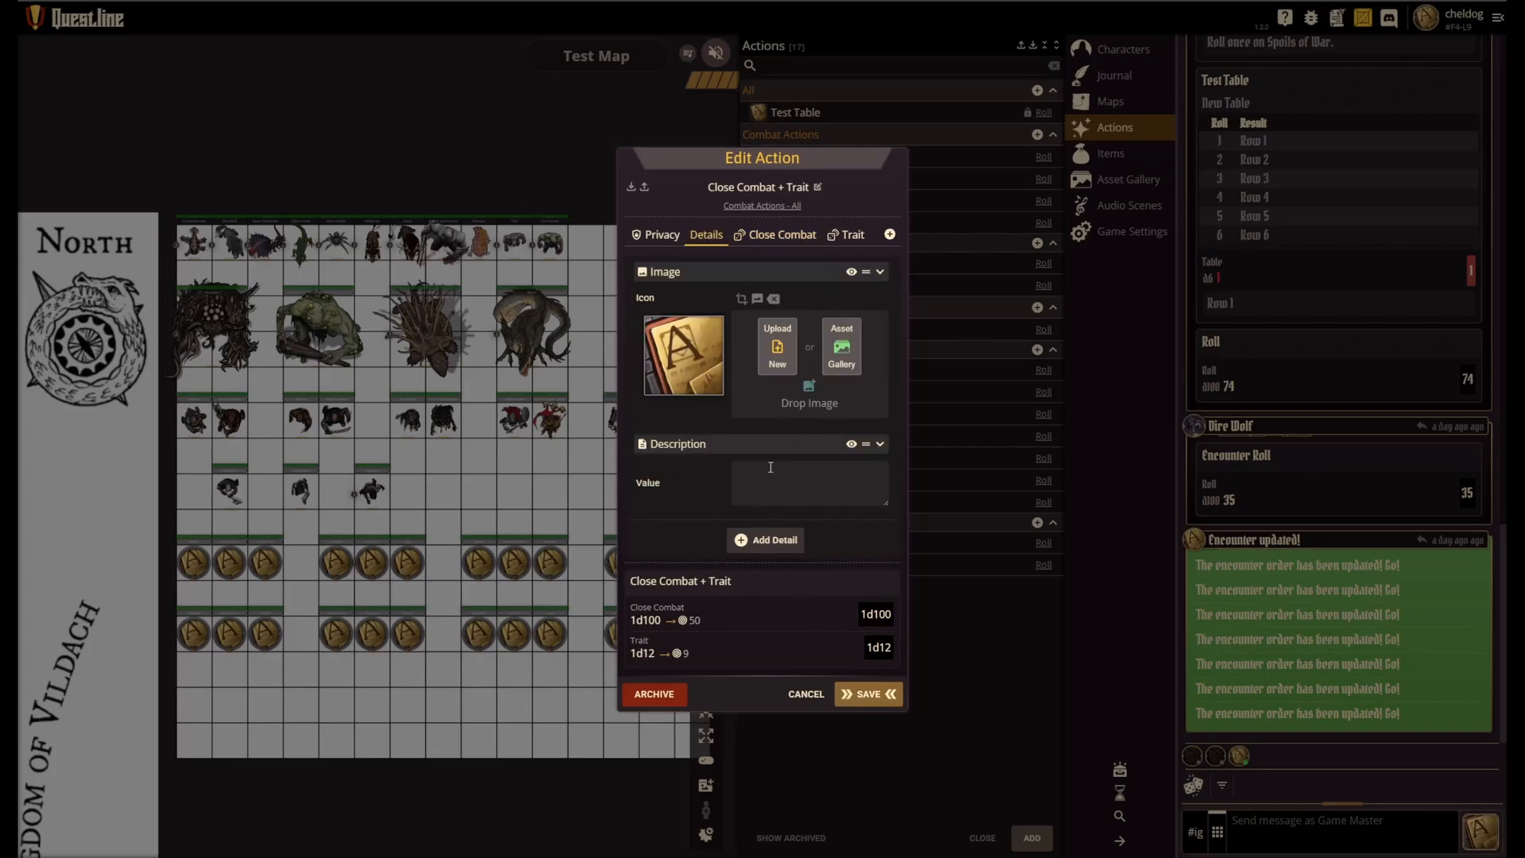
Step: Add a third effect to the Close Combat + Trait action and remove it again
{"action": "left_click", "coordinate": [775, 235]}
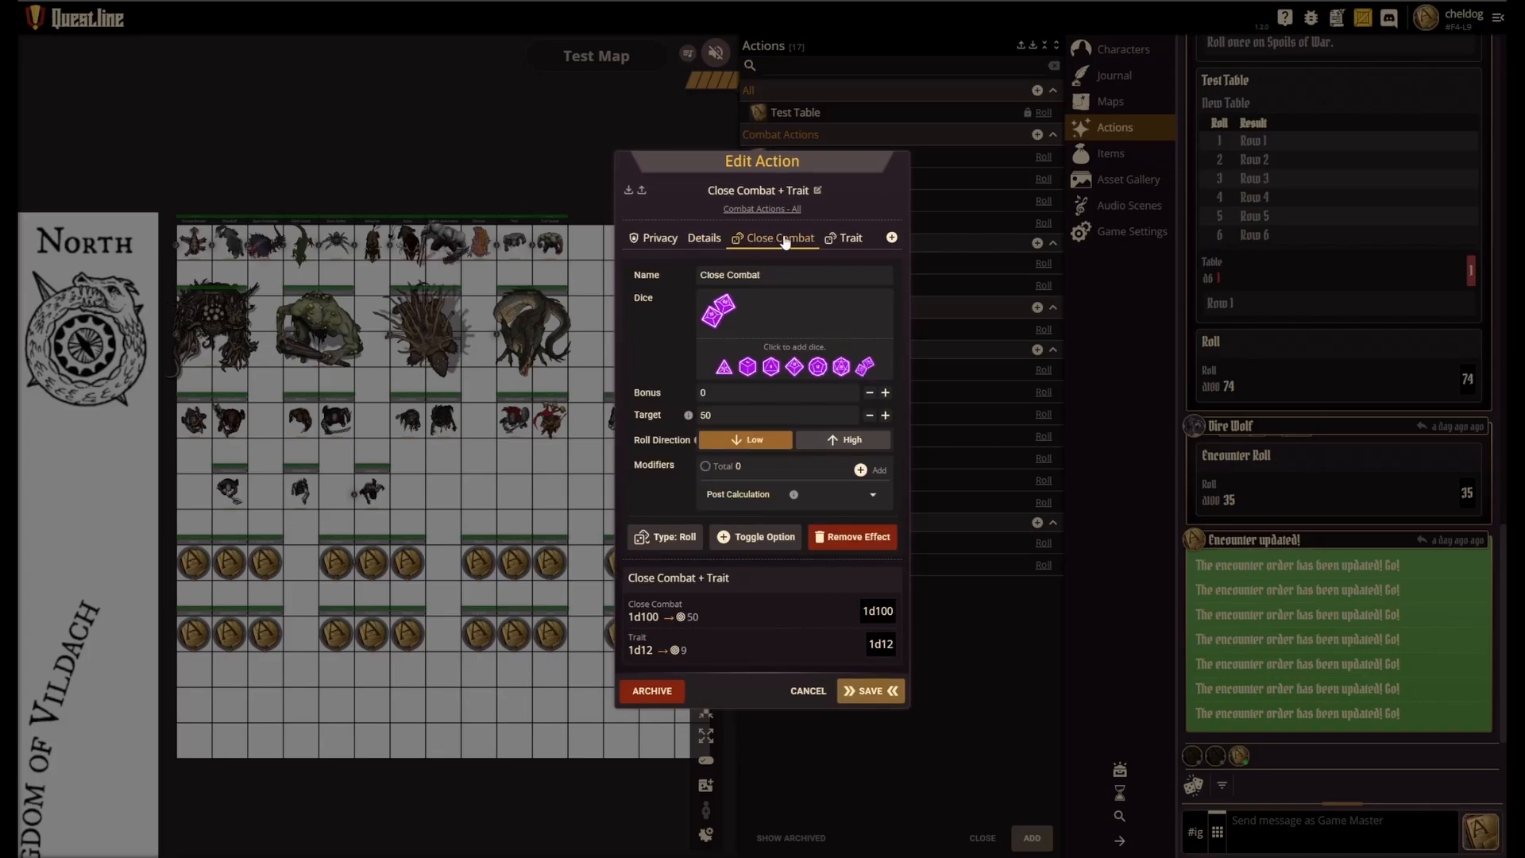
{"action": "left_click", "coordinate": [891, 237]}
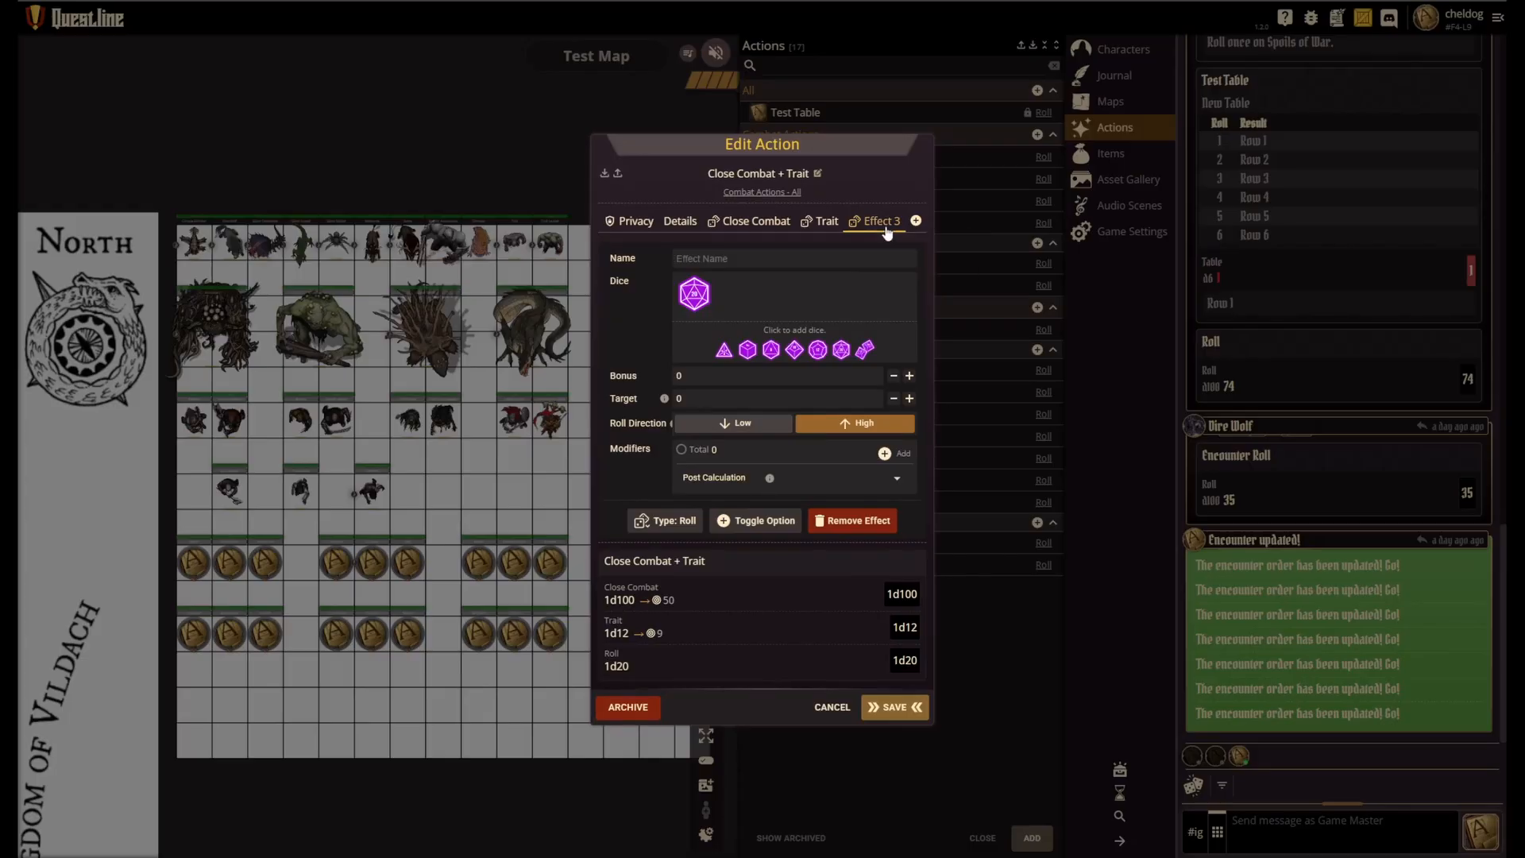
{"action": "left_click", "coordinate": [856, 523]}
Step: Compare the dice, target and roll direction of the Close Combat and Trait effects, and save the action
{"action": "left_click", "coordinate": [769, 239]}
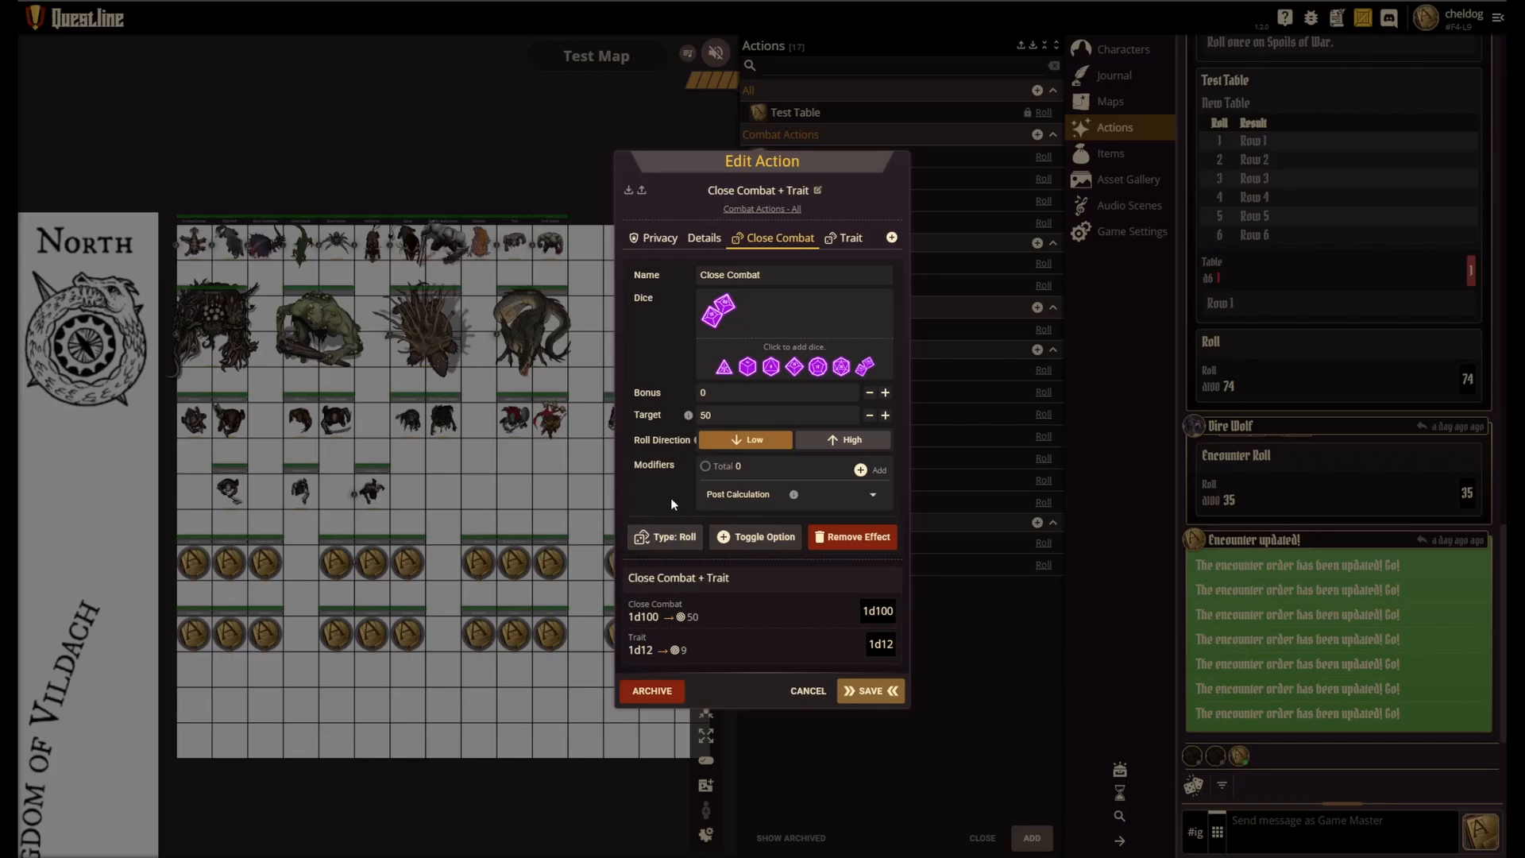
{"action": "left_click", "coordinate": [847, 239]}
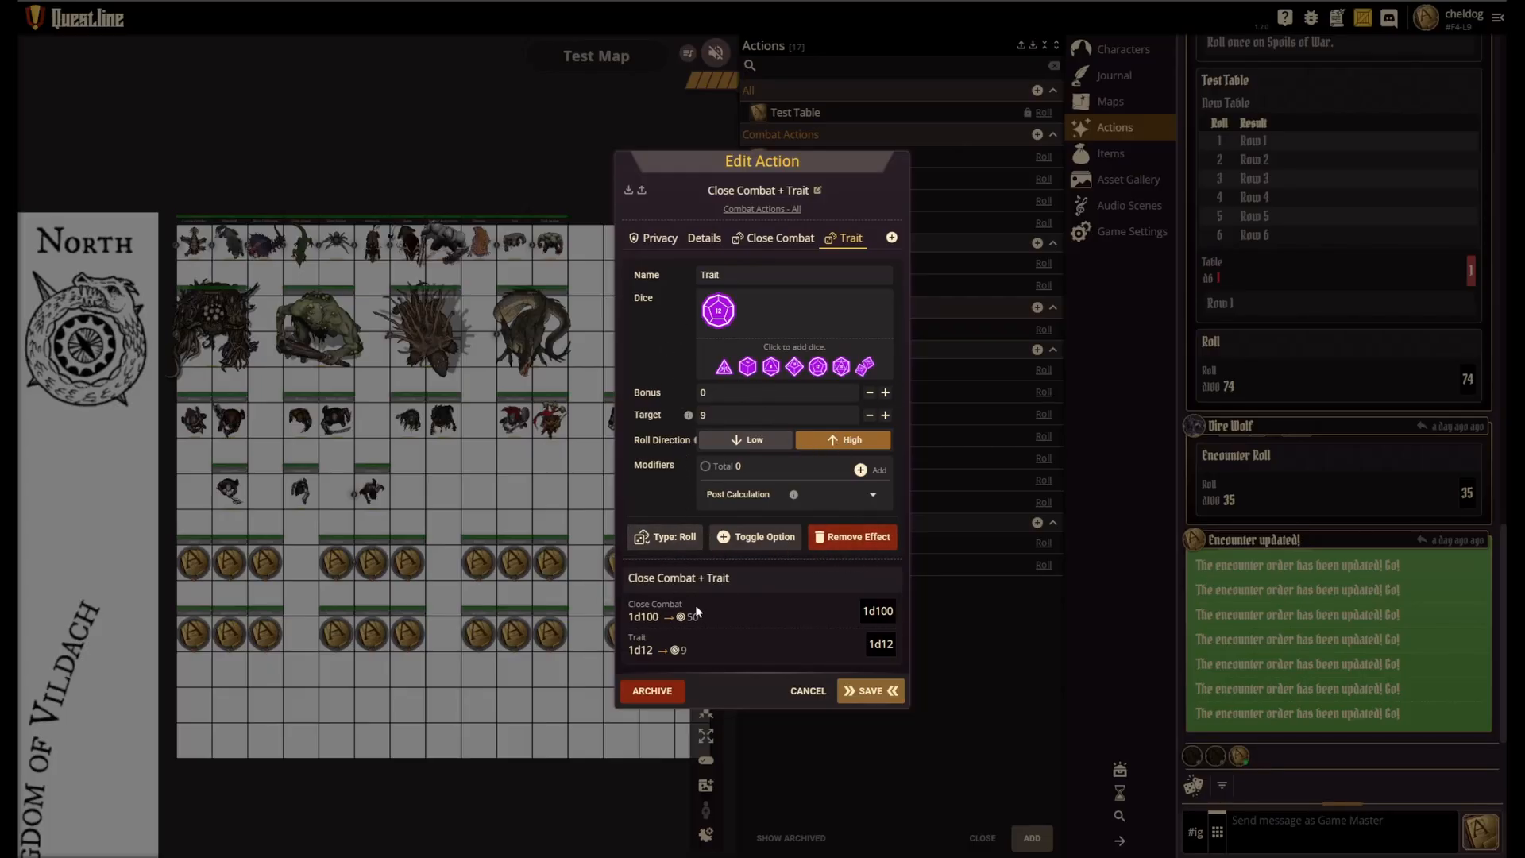
{"action": "left_click", "coordinate": [777, 238]}
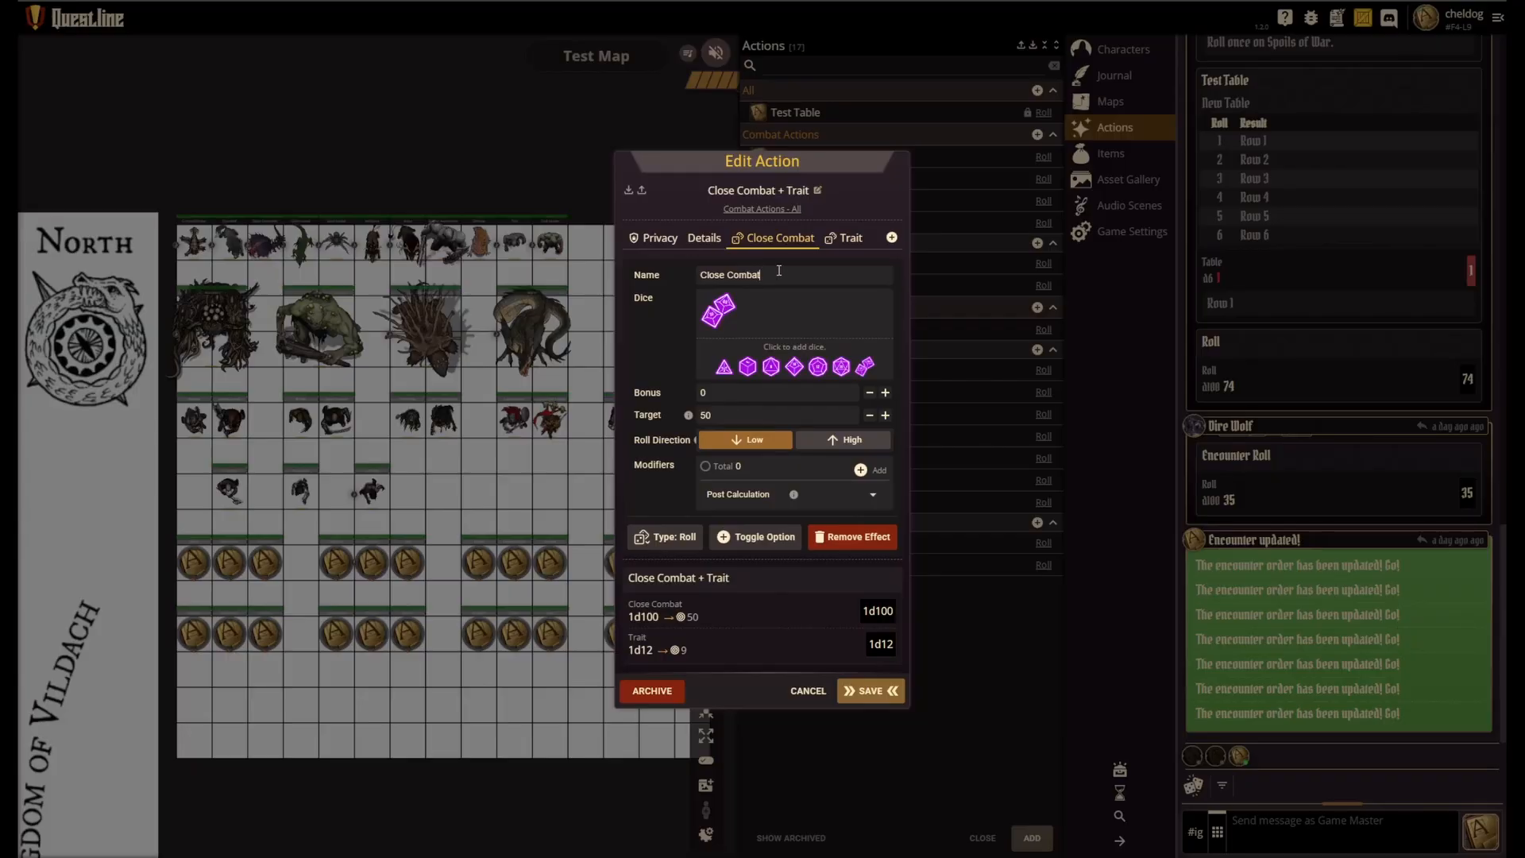
{"action": "left_click", "coordinate": [847, 239]}
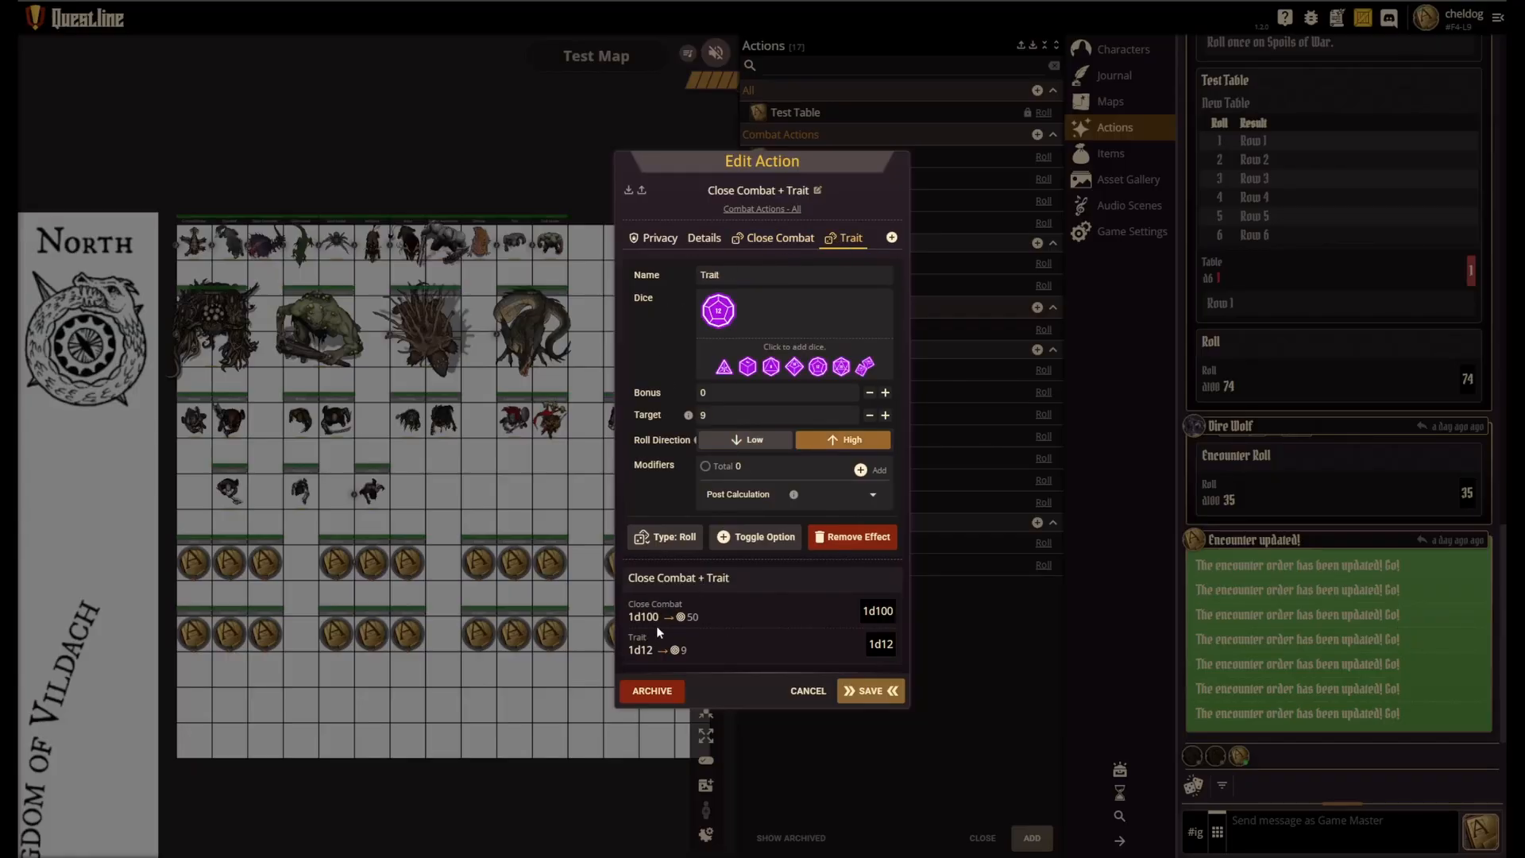
{"action": "left_click", "coordinate": [871, 691]}
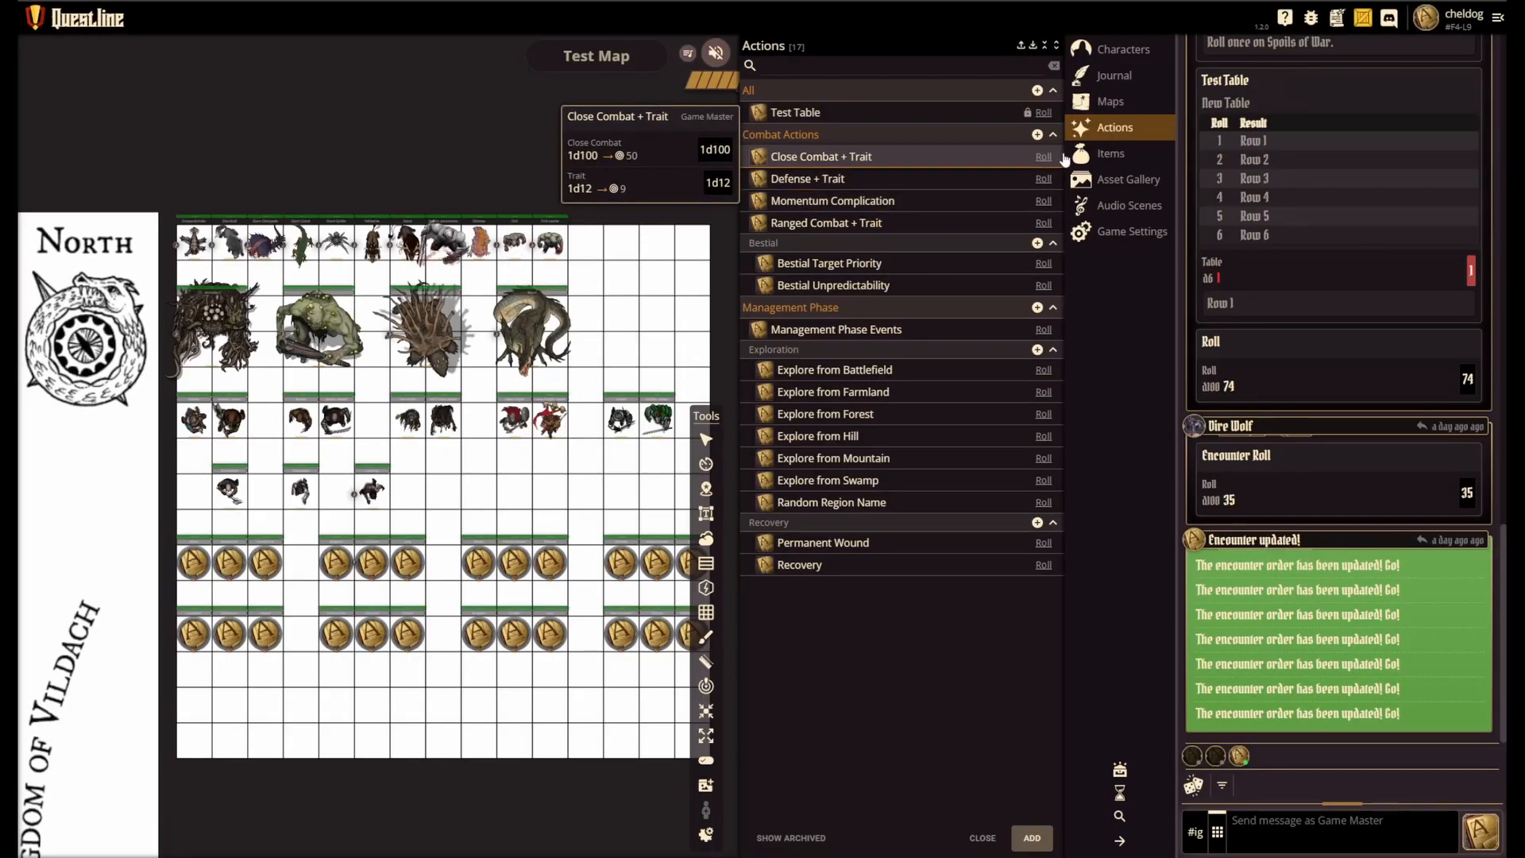
{"action": "left_click", "coordinate": [1044, 158]}
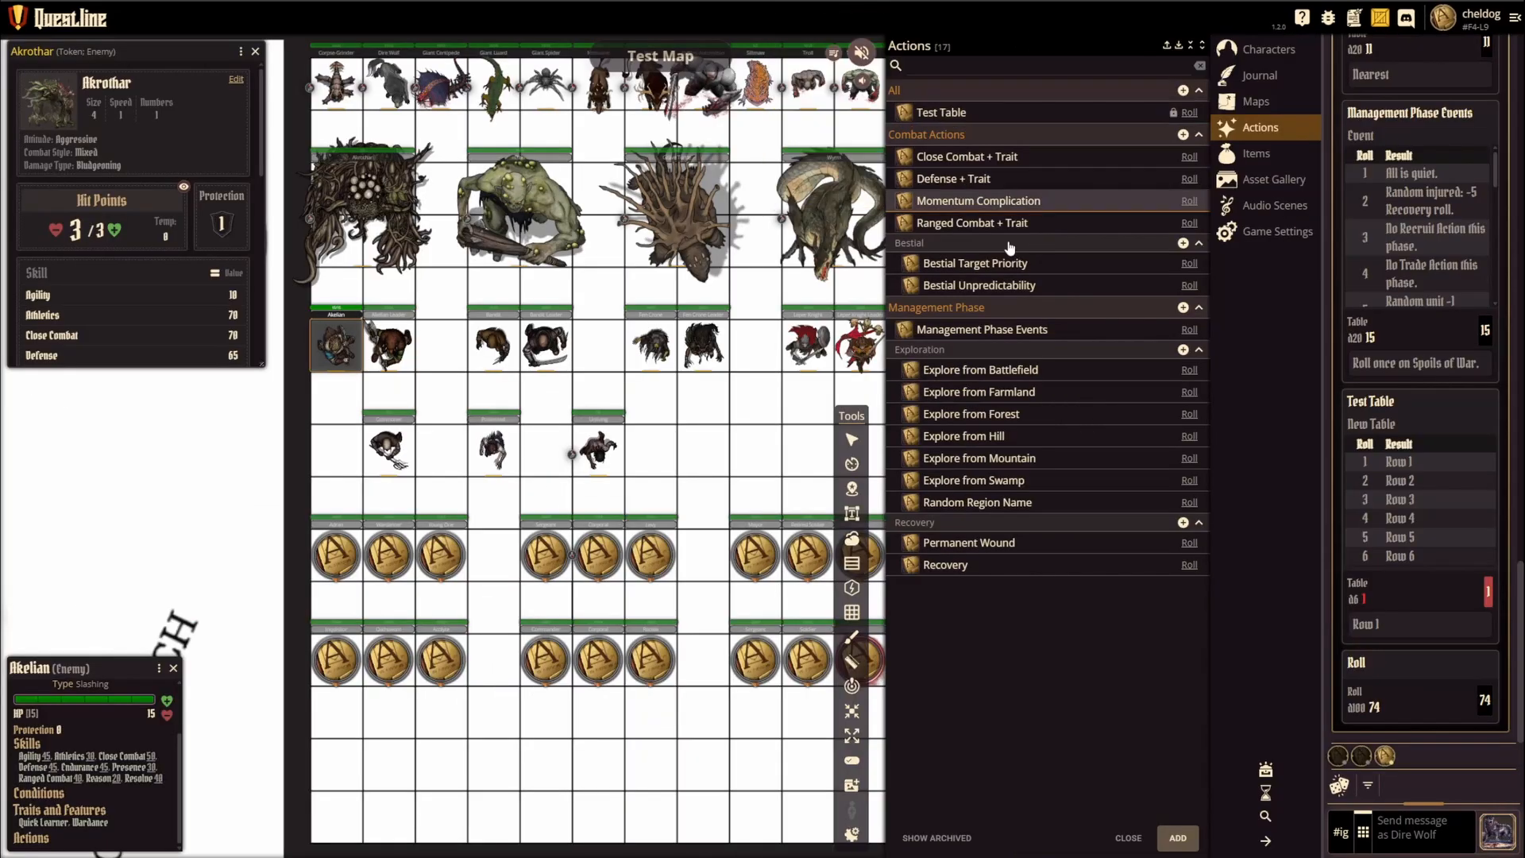
Step: Close the actions list, view the Humanoids folder in the Asset Gallery, and close the gallery
{"action": "left_click", "coordinate": [1129, 838]}
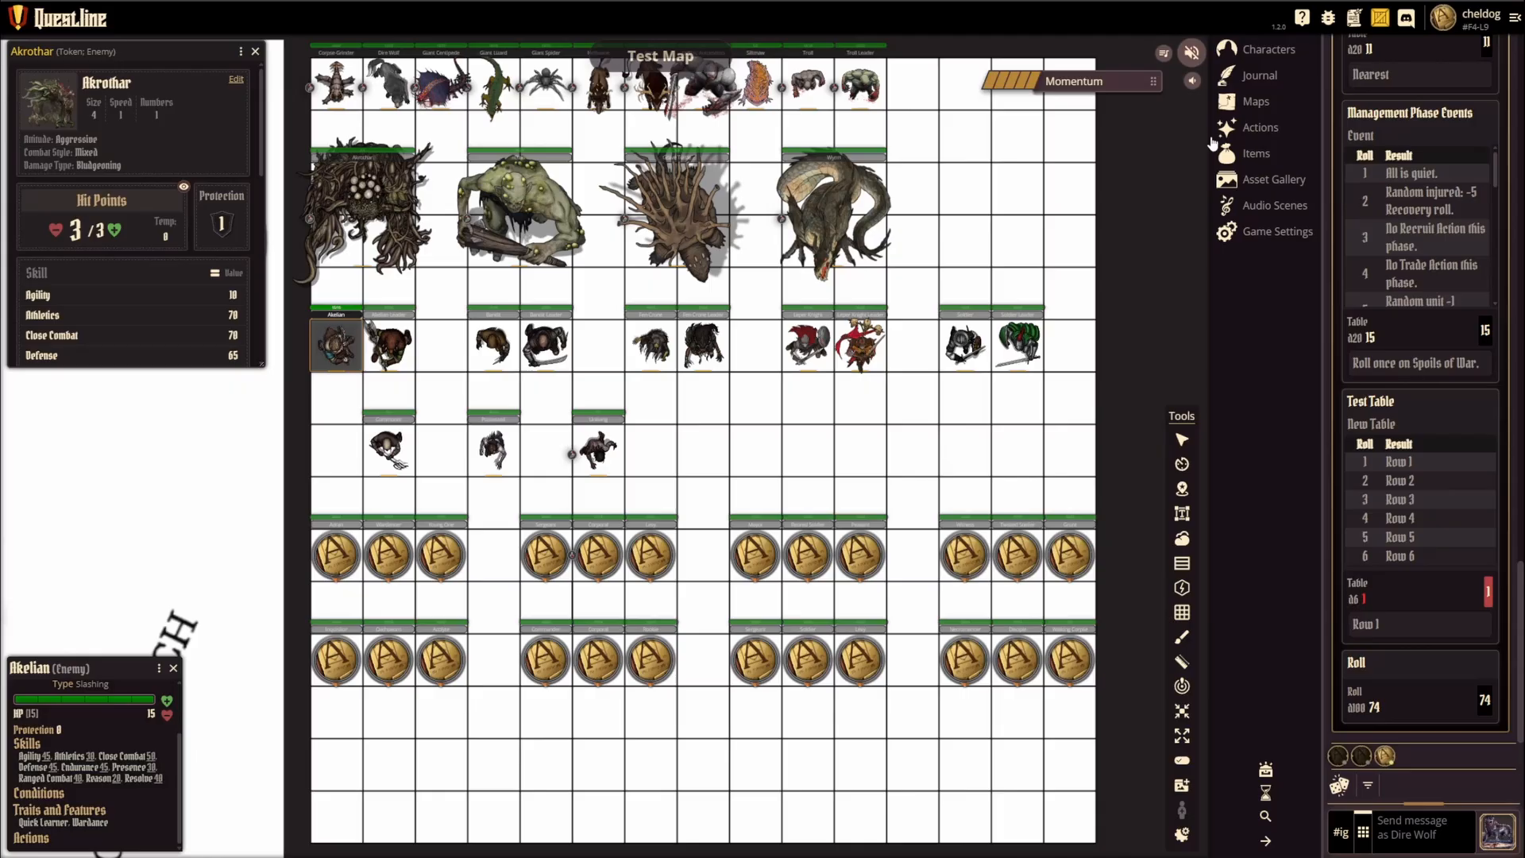
{"action": "left_click", "coordinate": [1256, 182]}
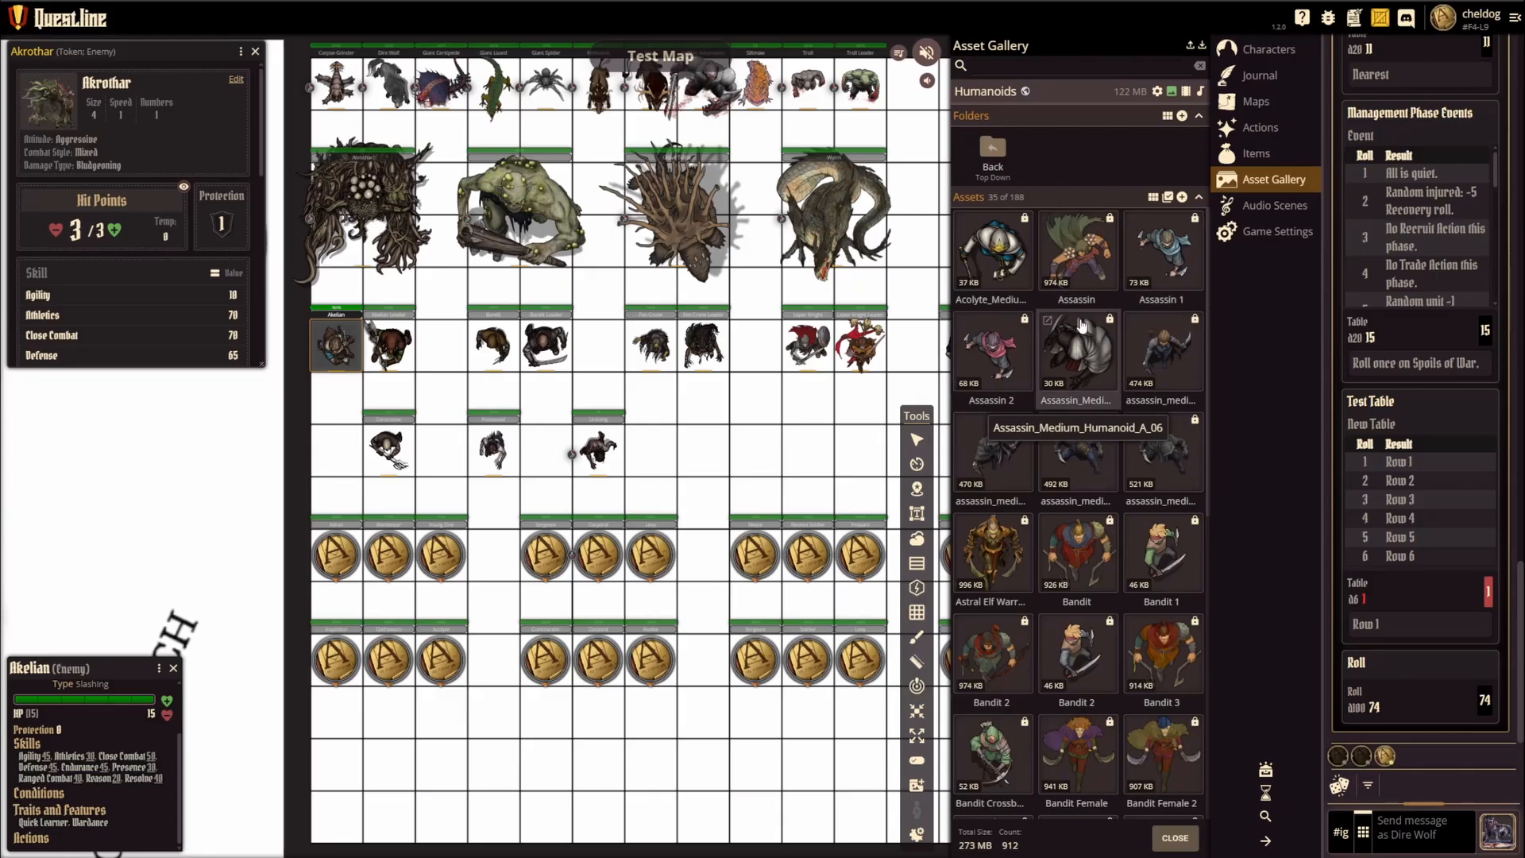
{"action": "left_click", "coordinate": [1175, 838]}
Step: Open the settings of the Adran character in the Akelian Wardancers group at the portrait and token options
{"action": "left_click", "coordinate": [1268, 48]}
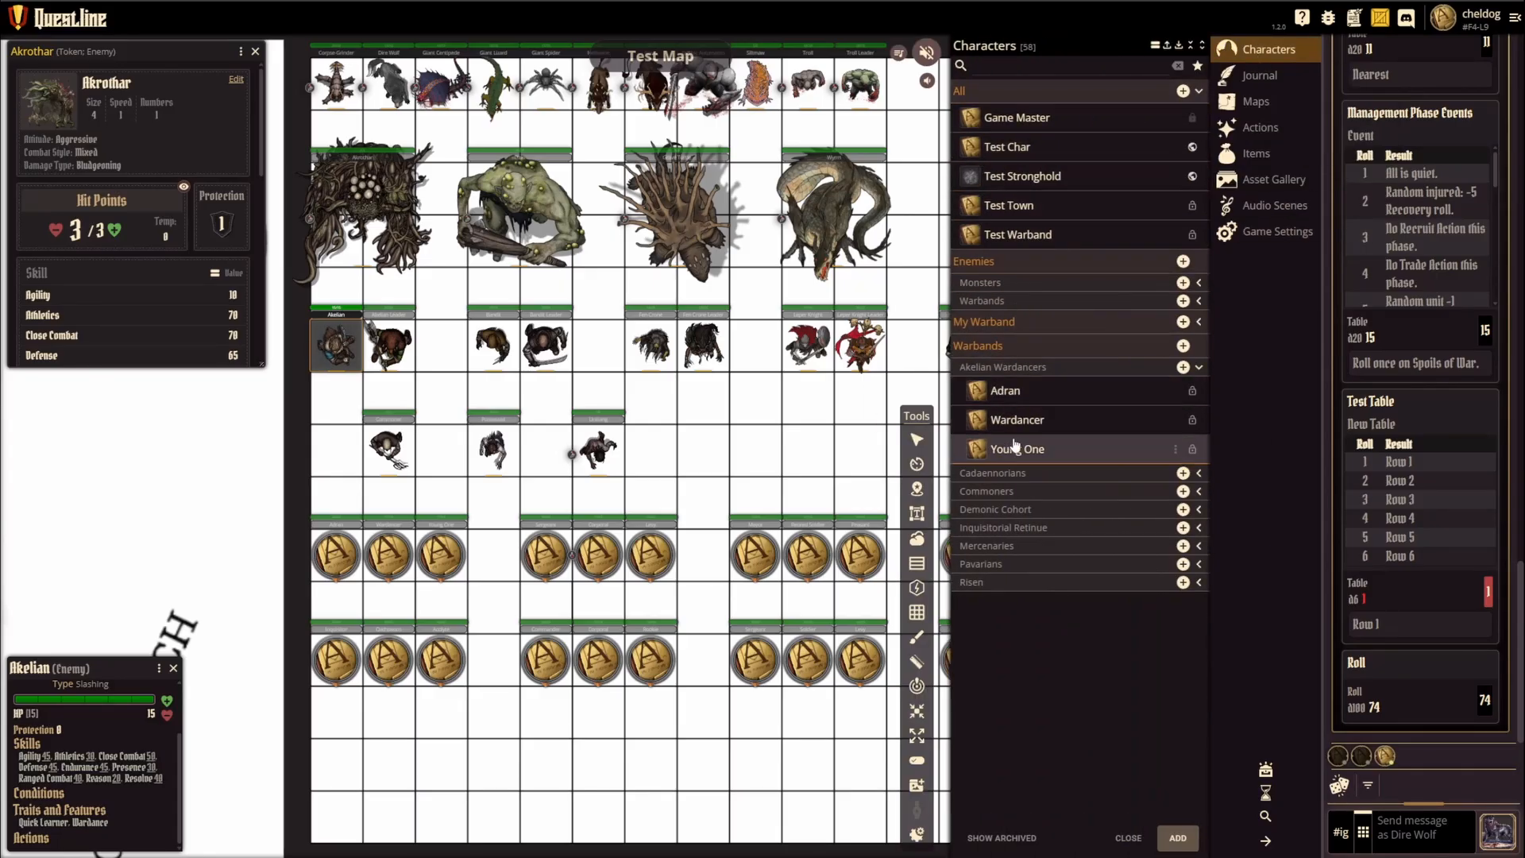
{"action": "left_click", "coordinate": [1020, 389]}
{"action": "left_click", "coordinate": [1133, 69]}
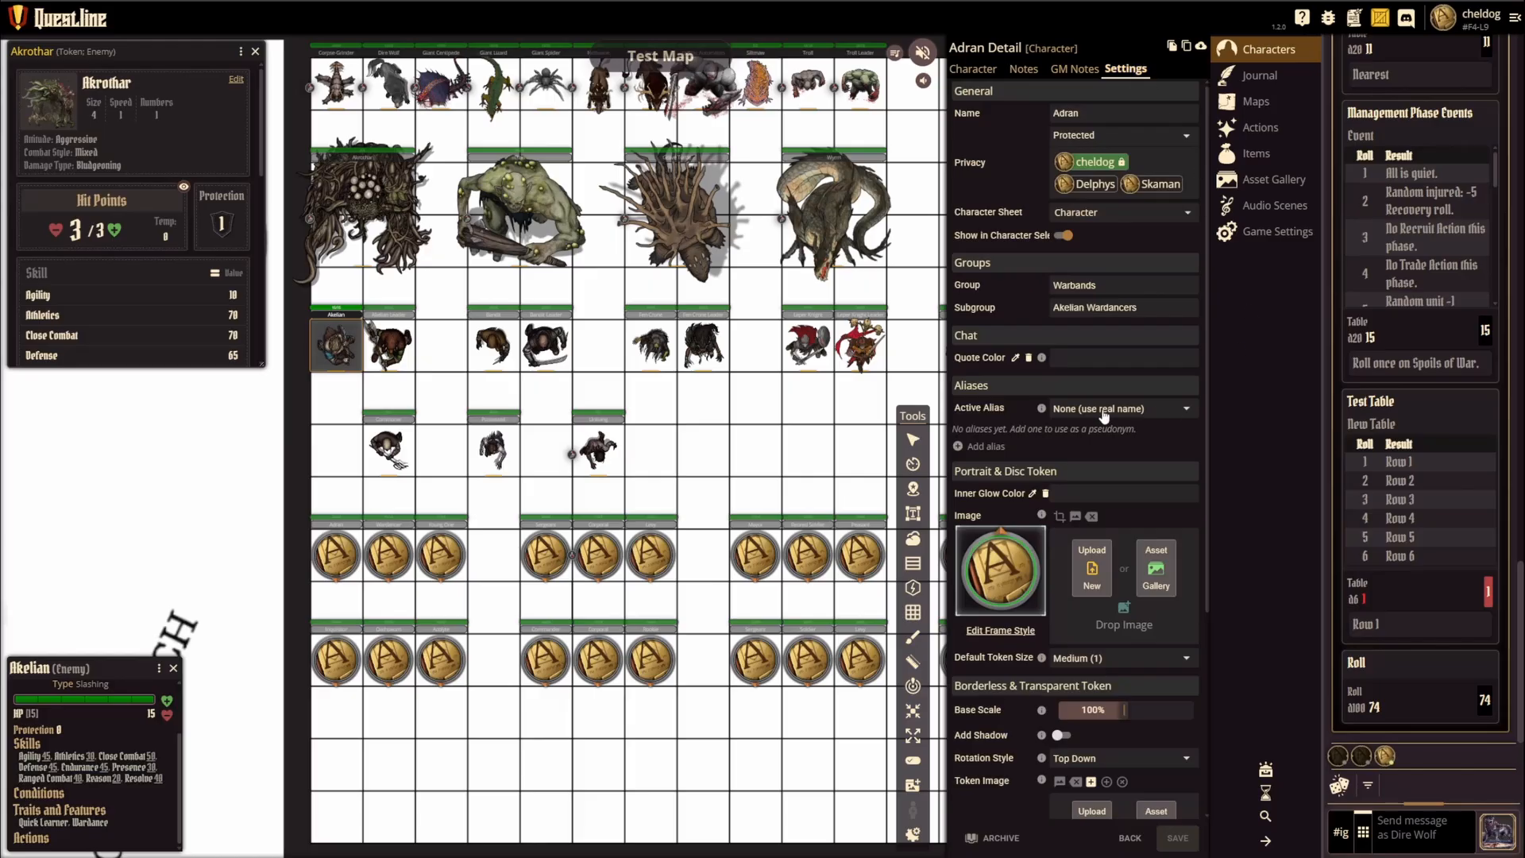
{"action": "scroll", "coordinate": [1059, 558], "scroll_direction": "down", "scroll_amount": 2}
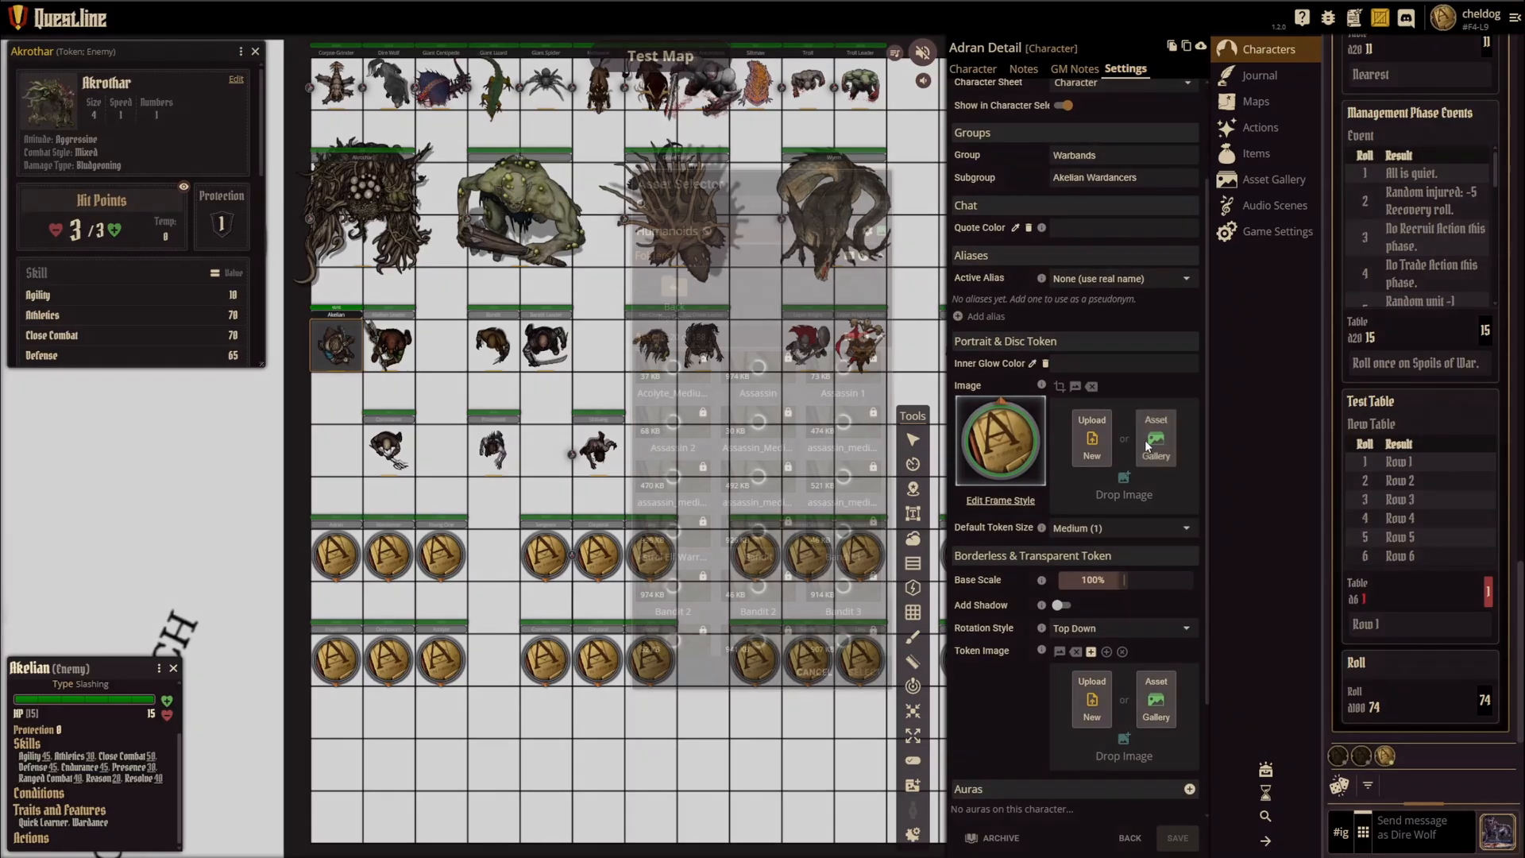
Step: Set Adran's portrait image to the Assassin 1 asset from the gallery and remove it again
{"action": "left_click", "coordinate": [1147, 440]}
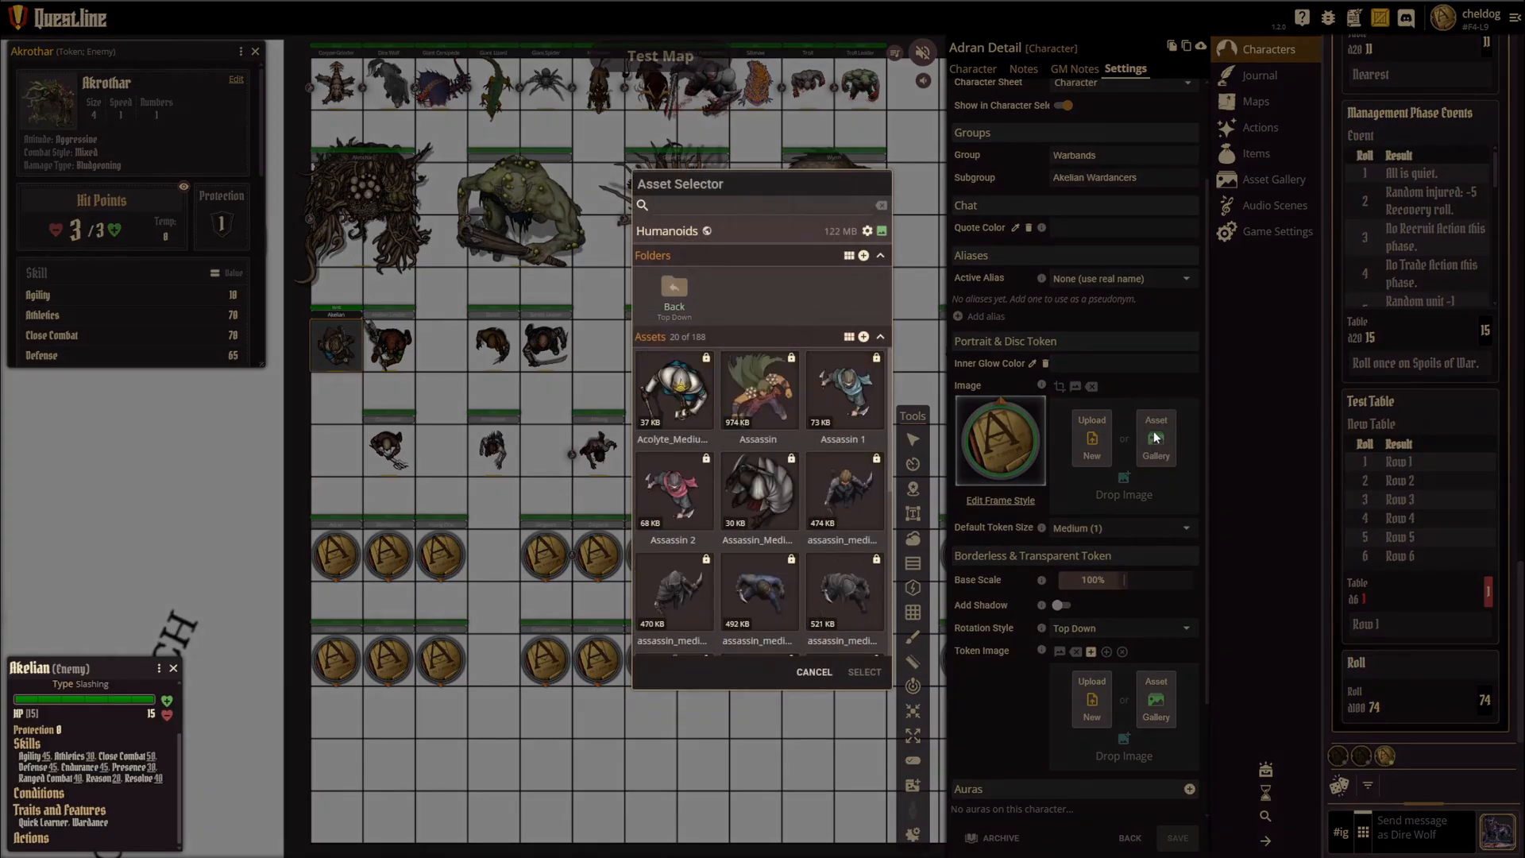
{"action": "left_click", "coordinate": [846, 400]}
{"action": "left_click", "coordinate": [865, 672]}
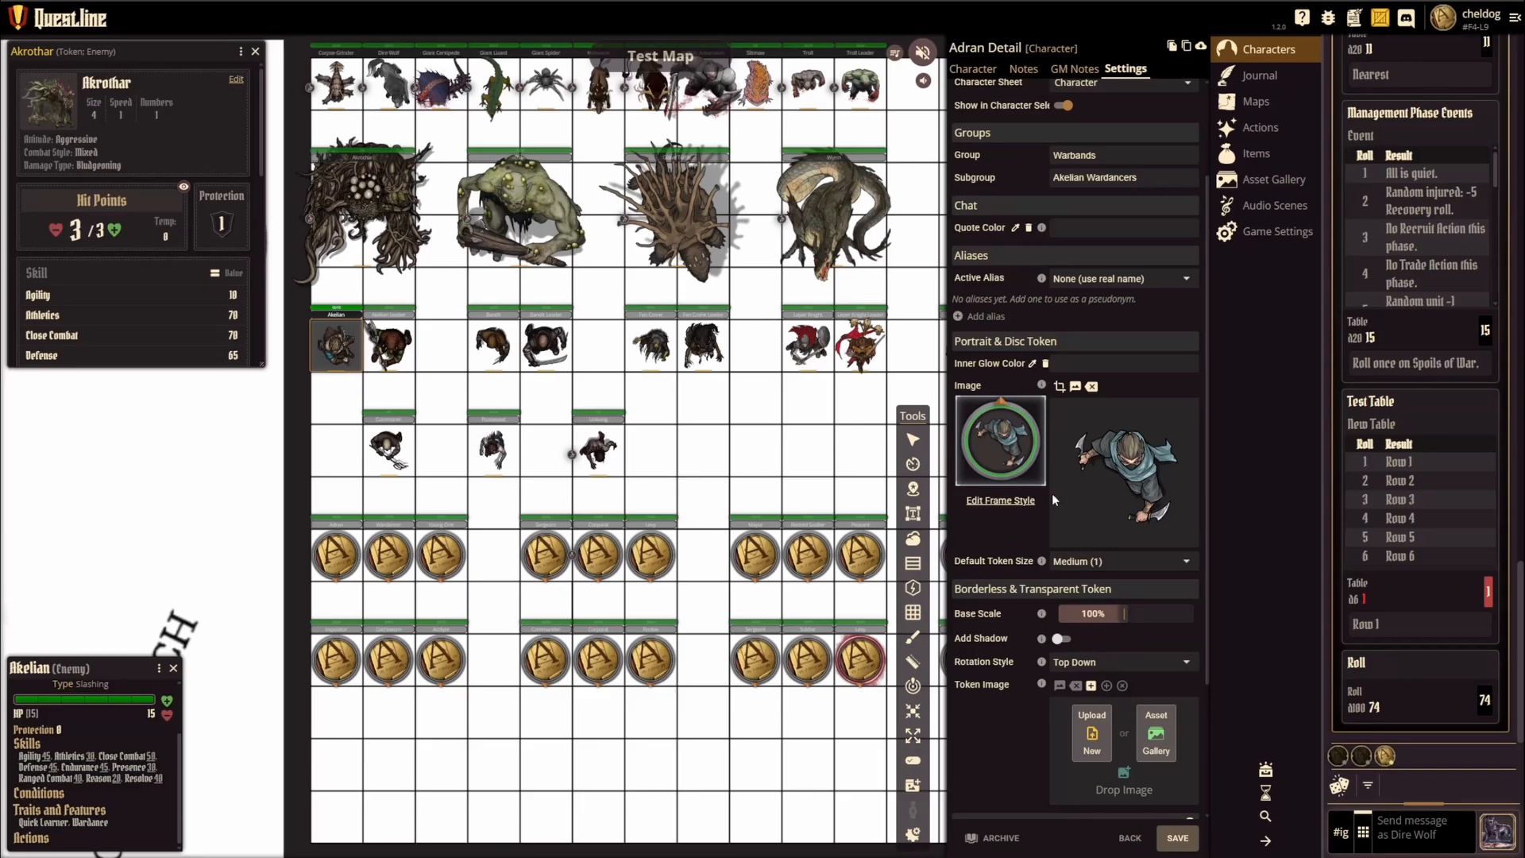
{"action": "left_click", "coordinate": [1091, 386]}
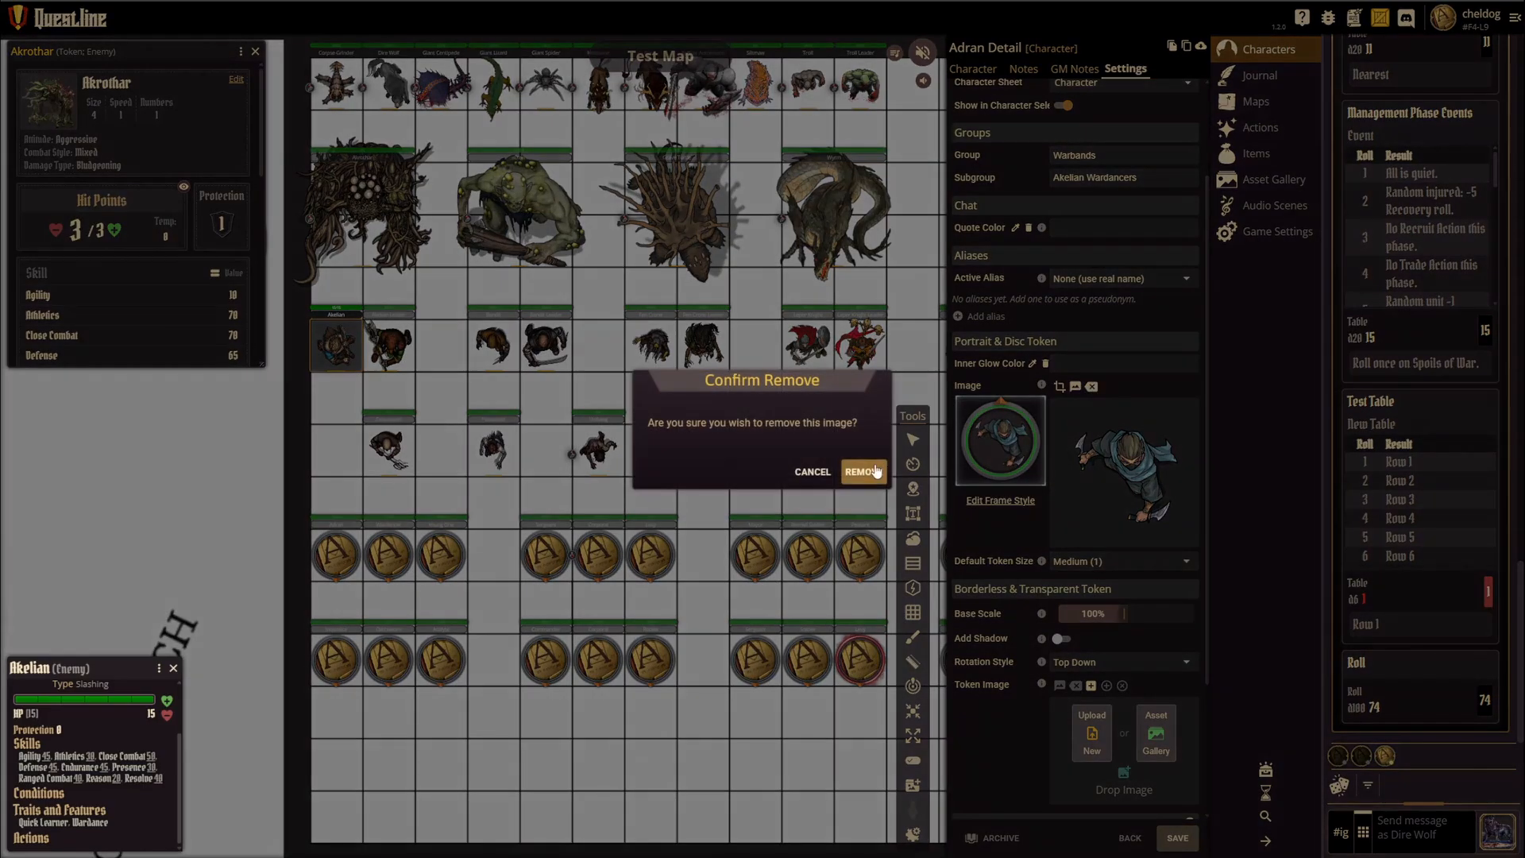
{"action": "left_click", "coordinate": [866, 471]}
Step: Set Adran's token image to the Assassin 1 asset from the gallery and remove it again
{"action": "left_click", "coordinate": [1156, 699]}
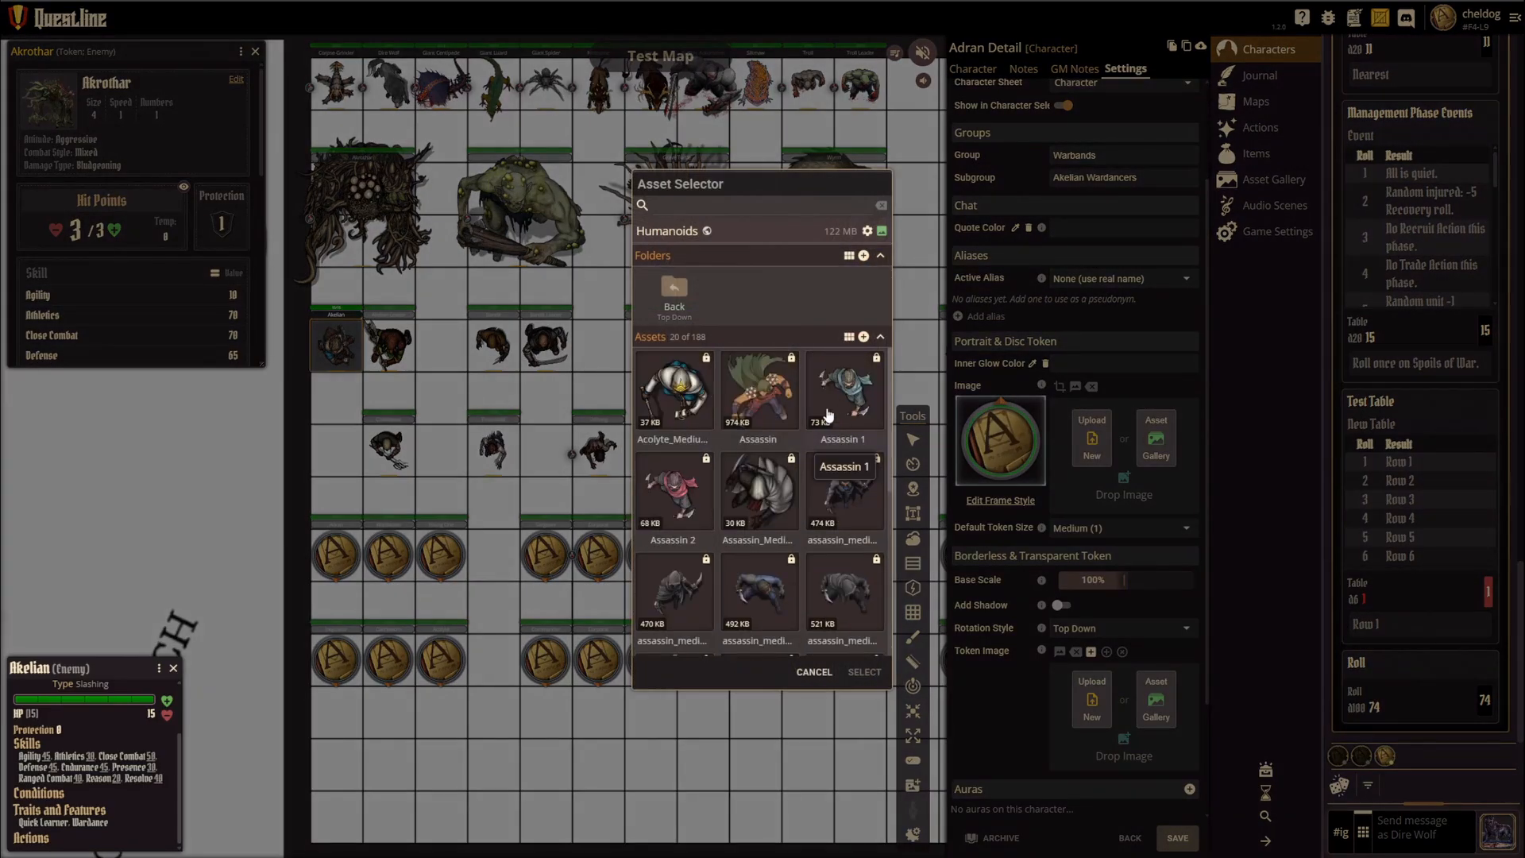
{"action": "left_click", "coordinate": [844, 397]}
{"action": "left_click", "coordinate": [865, 672]}
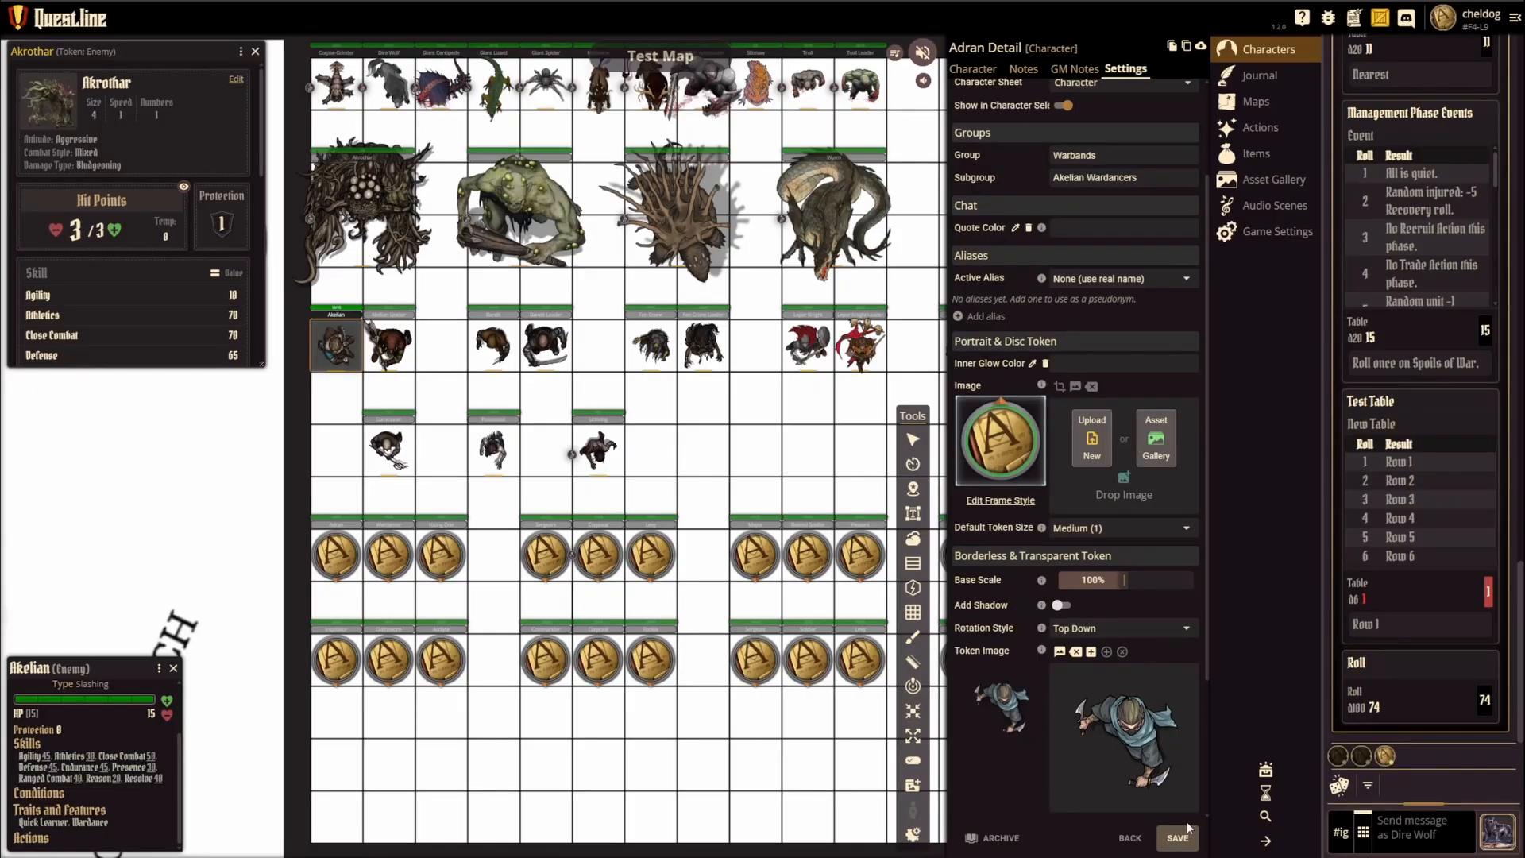
{"action": "left_click", "coordinate": [1077, 651]}
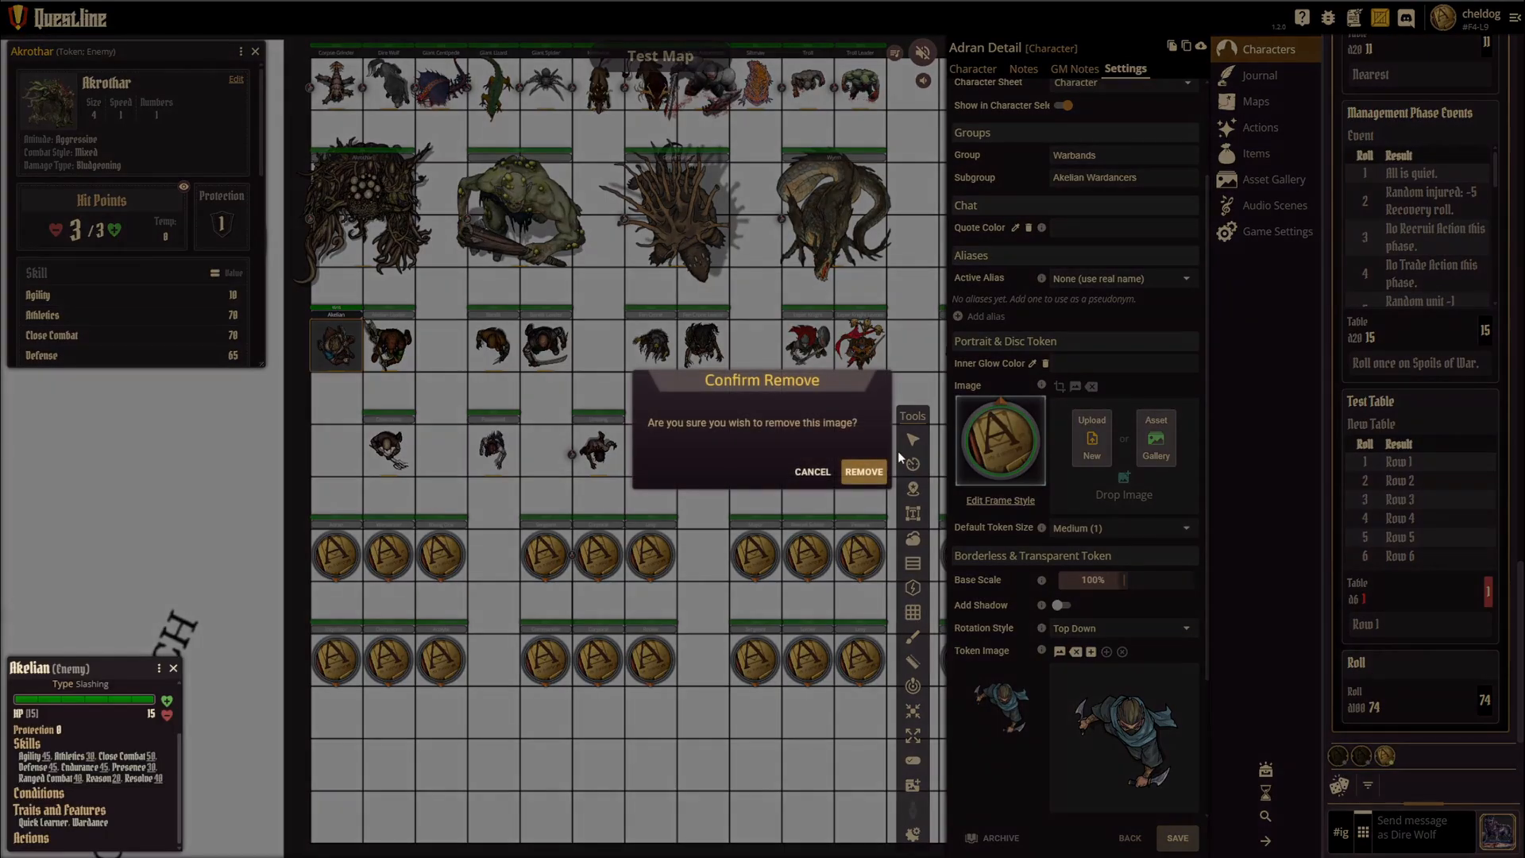
{"action": "left_click", "coordinate": [864, 471]}
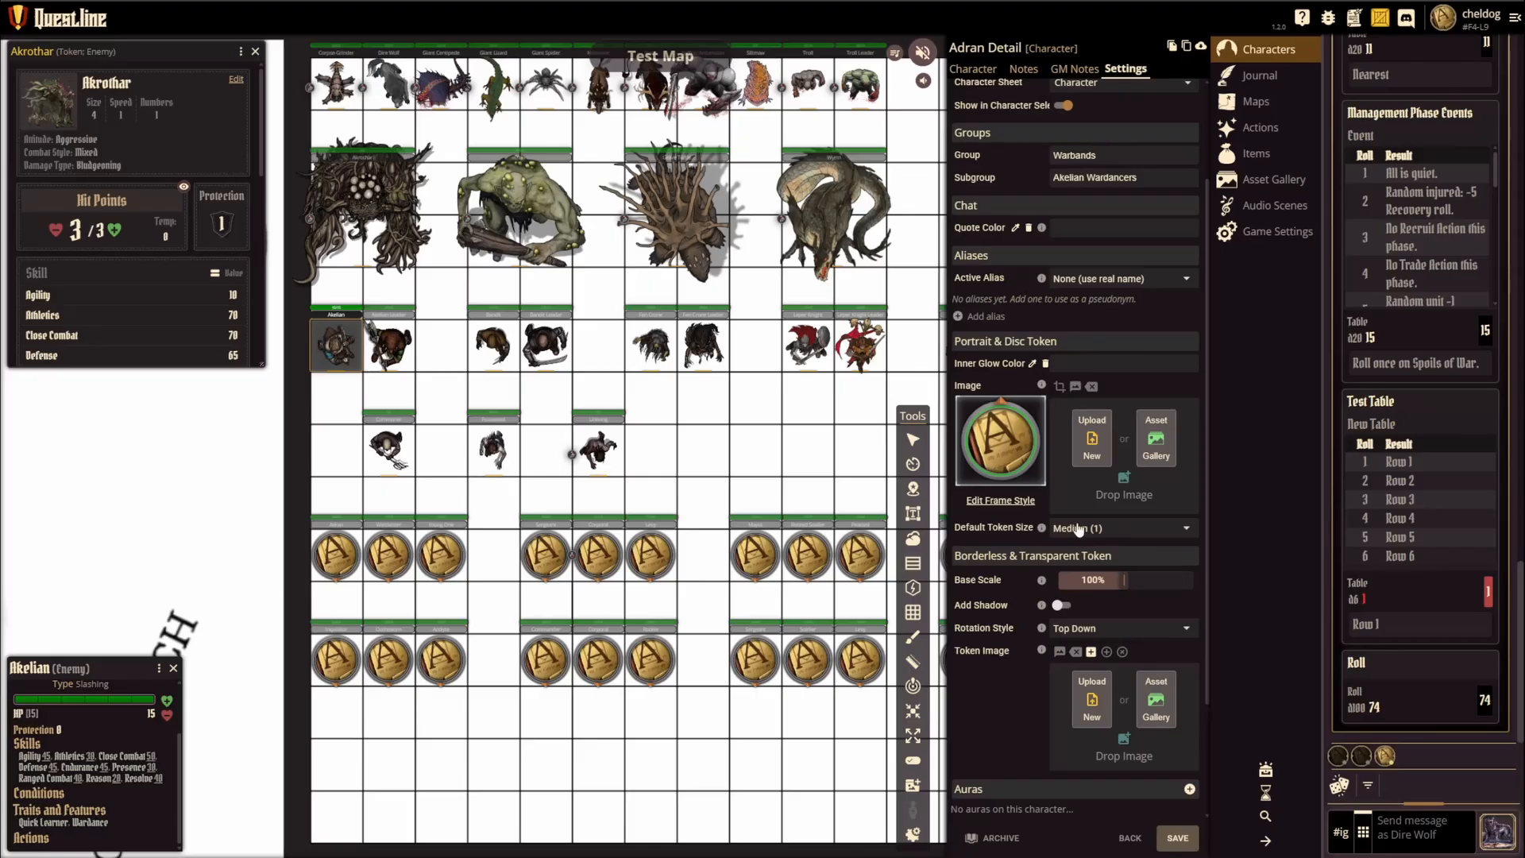
Step: Preview pointer 0002 and frame 0011 for Adran's disc token, cancel the frame style, and close Adran without saving
{"action": "left_click", "coordinate": [993, 501]}
{"action": "left_click", "coordinate": [792, 302]}
{"action": "left_click", "coordinate": [792, 302]}
{"action": "left_click", "coordinate": [792, 301]}
{"action": "left_click", "coordinate": [792, 302]}
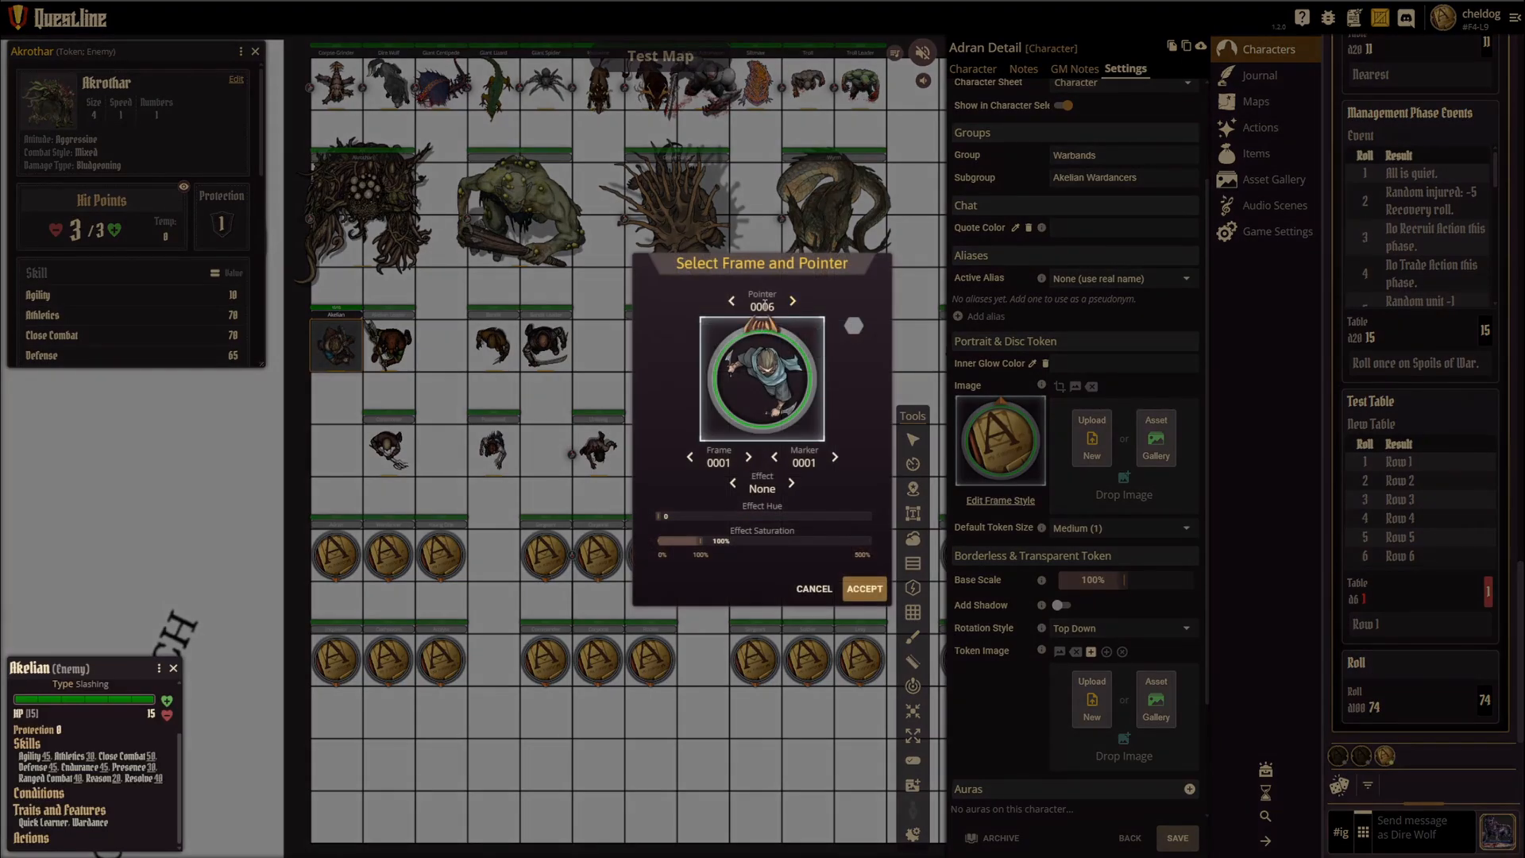
{"action": "left_click", "coordinate": [732, 301]}
{"action": "left_click", "coordinate": [749, 458]}
{"action": "left_click", "coordinate": [749, 458]}
{"action": "left_click", "coordinate": [749, 458]}
{"action": "left_click", "coordinate": [748, 457]}
{"action": "left_click", "coordinate": [749, 458]}
{"action": "left_click", "coordinate": [748, 457]}
{"action": "left_click", "coordinate": [748, 457]}
{"action": "left_click", "coordinate": [749, 457]}
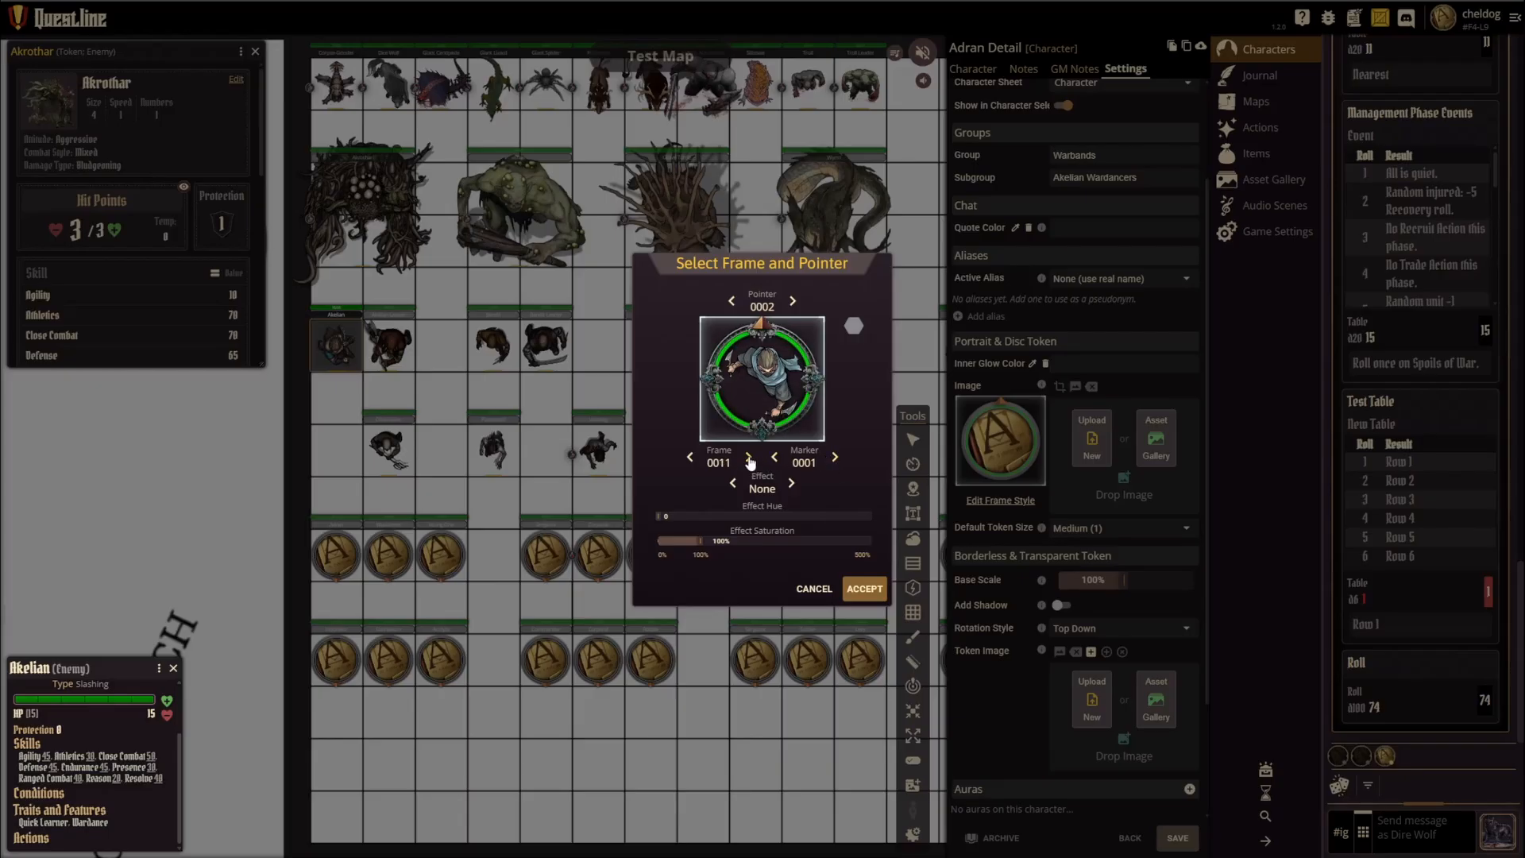
{"action": "left_click", "coordinate": [814, 588]}
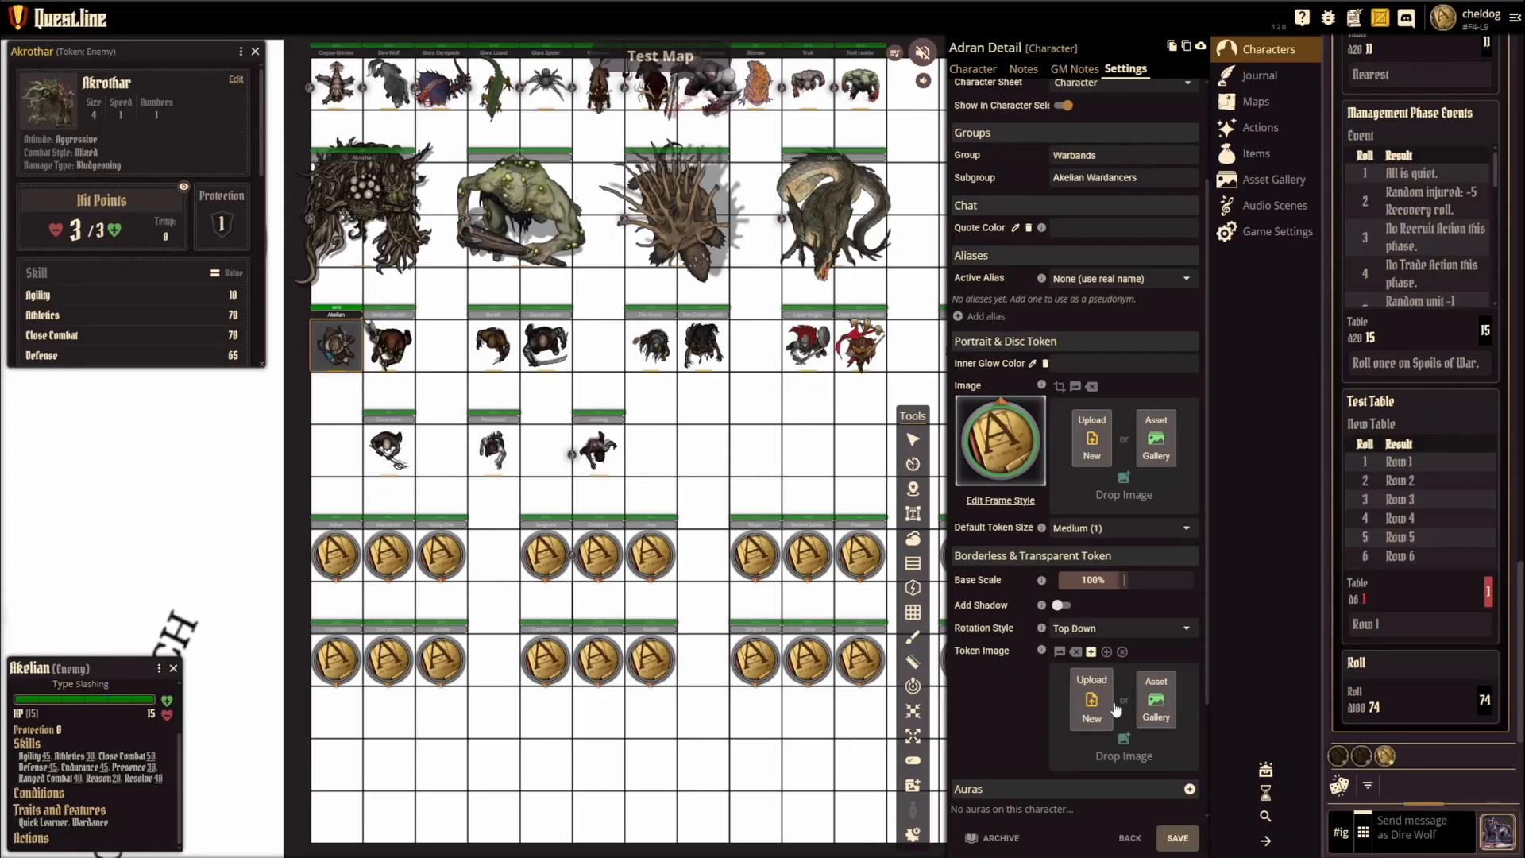
{"action": "left_click", "coordinate": [1129, 838]}
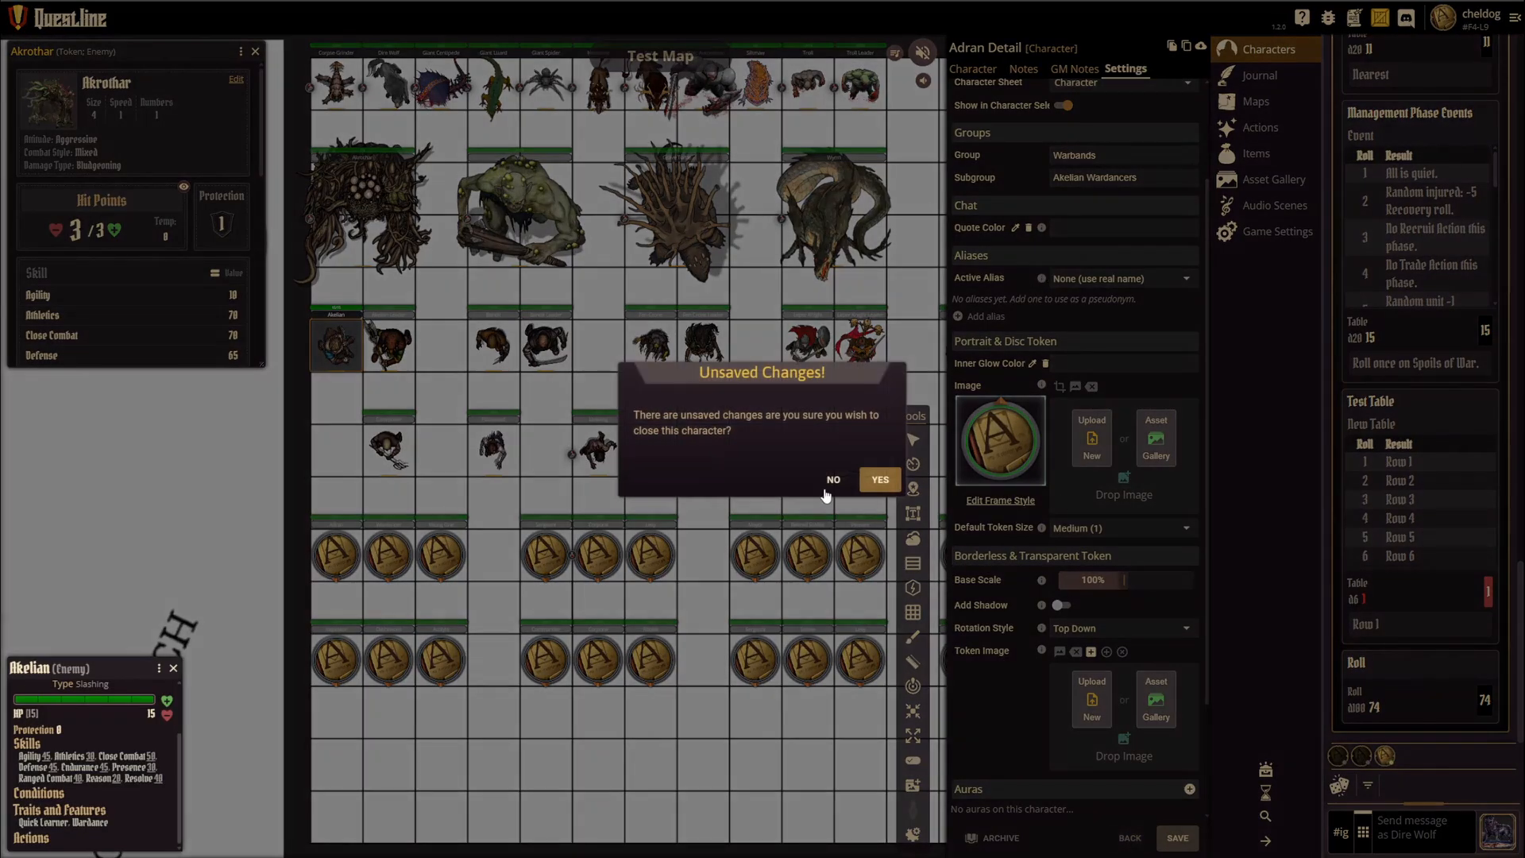
{"action": "left_click", "coordinate": [880, 480]}
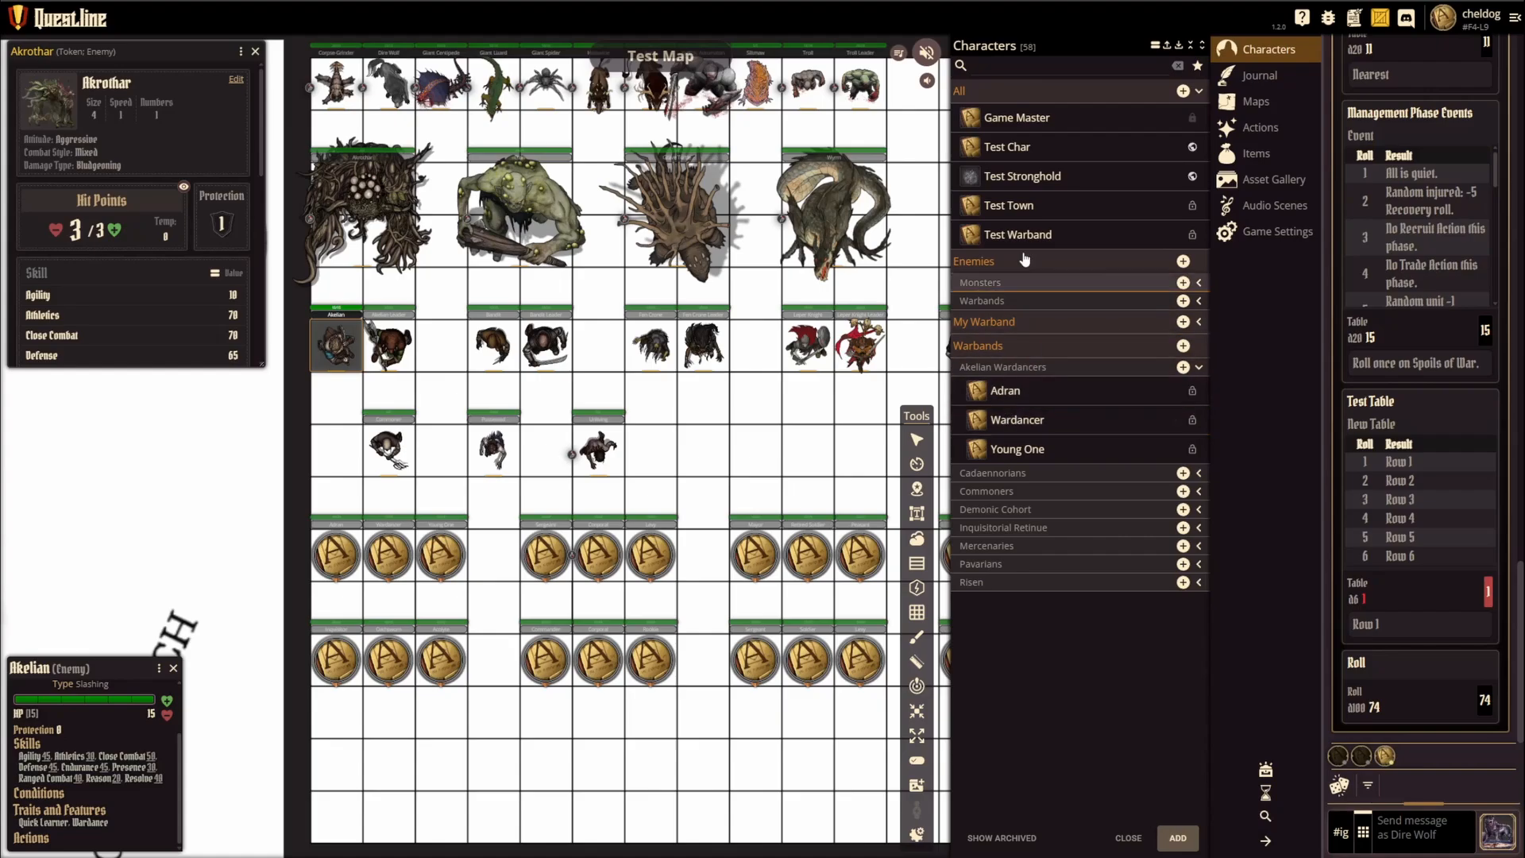
Step: Examine the portrait and token images in the settings of Akrothar in the Monsters group, and collapse the character groups
{"action": "left_click", "coordinate": [1200, 285]}
{"action": "left_click", "coordinate": [1018, 307]}
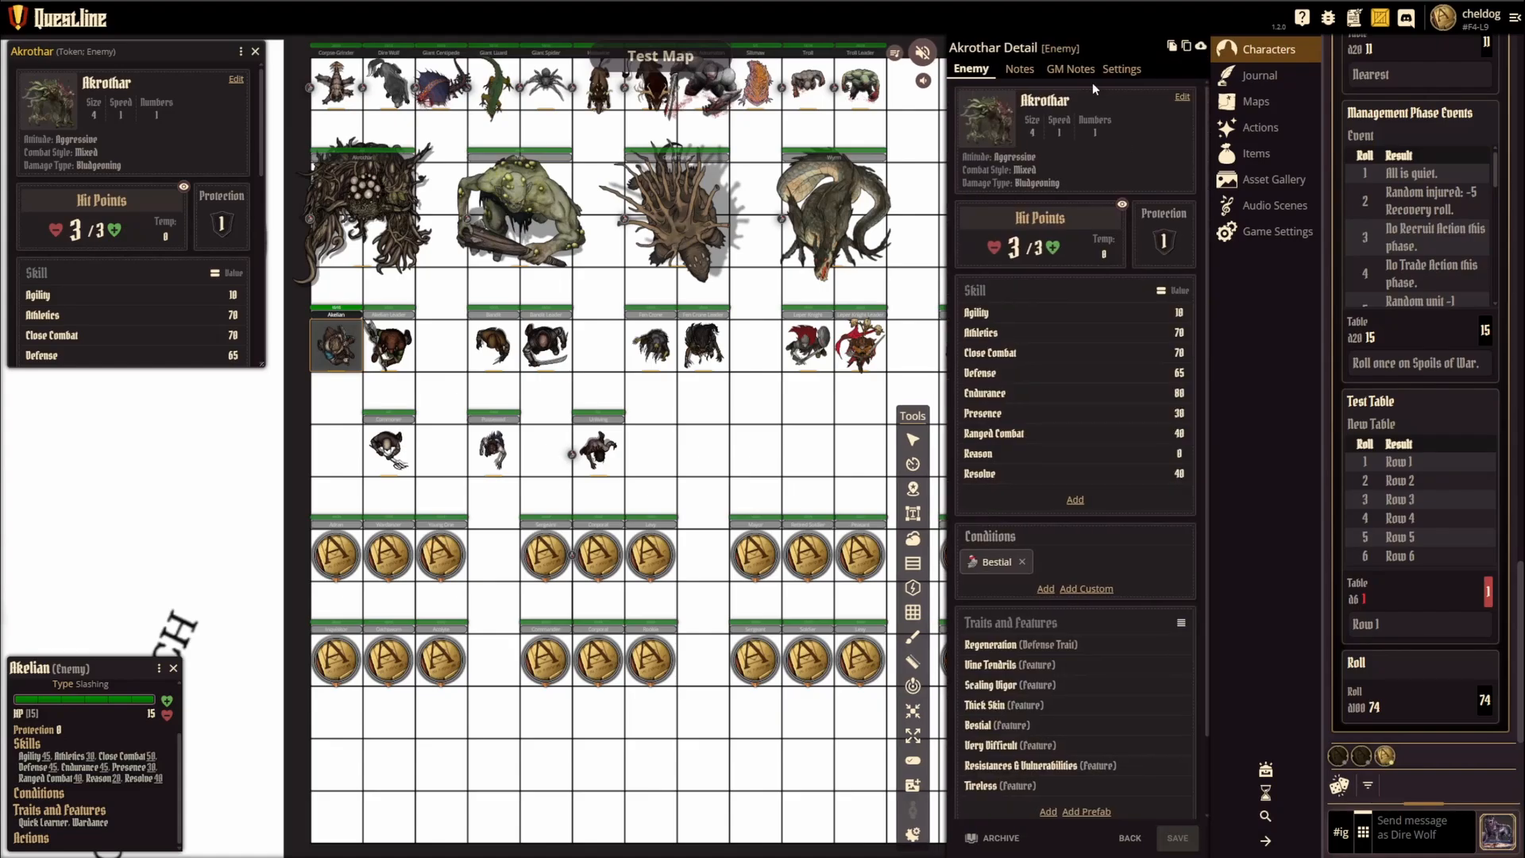
{"action": "left_click", "coordinate": [1121, 72]}
{"action": "scroll", "coordinate": [1044, 628], "scroll_direction": "down", "scroll_amount": 2}
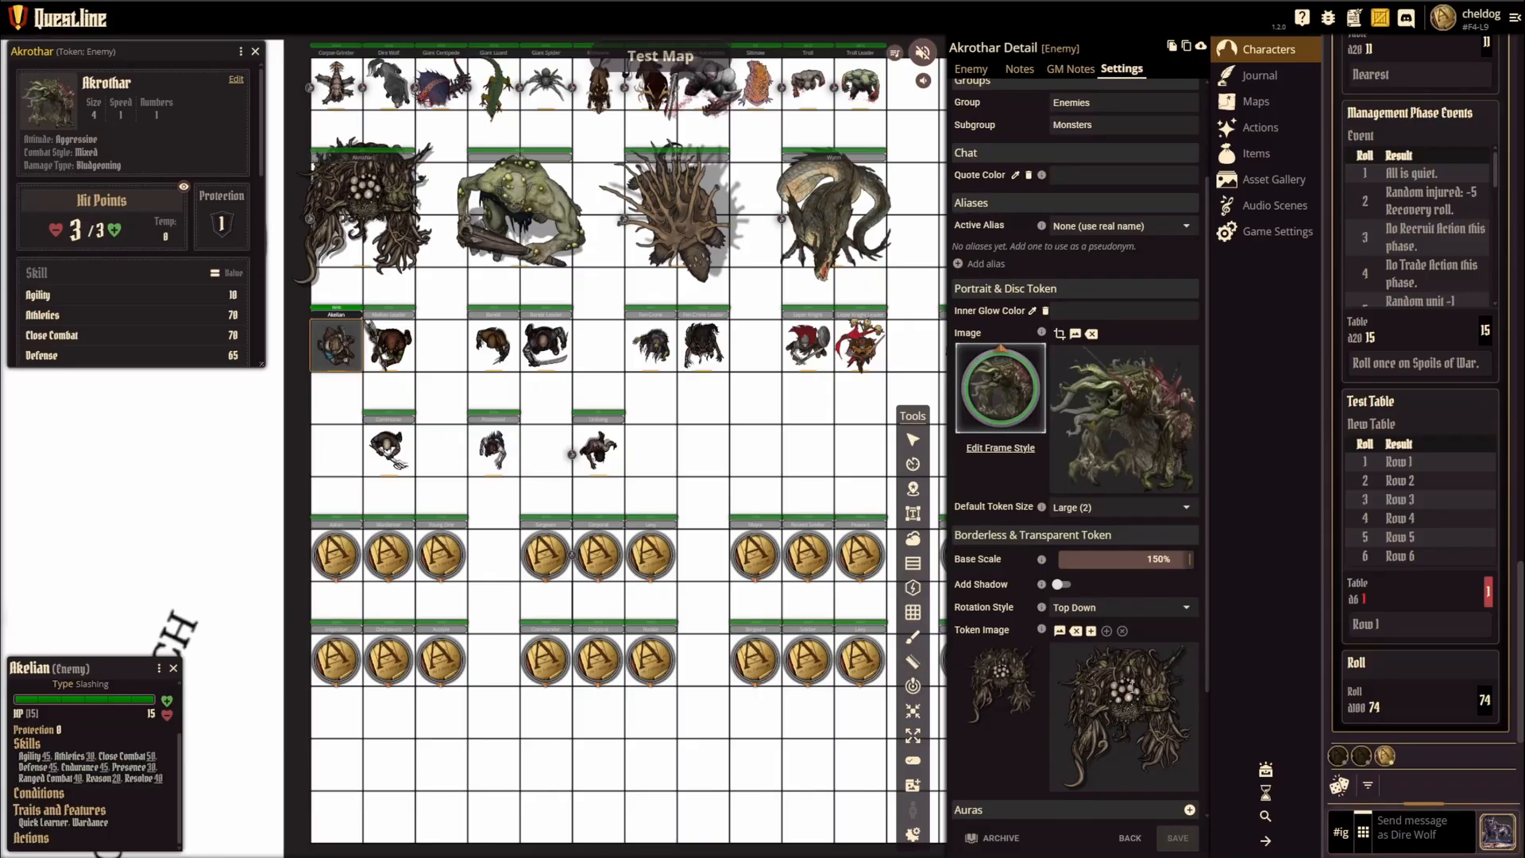
{"action": "left_click", "coordinate": [1129, 839]}
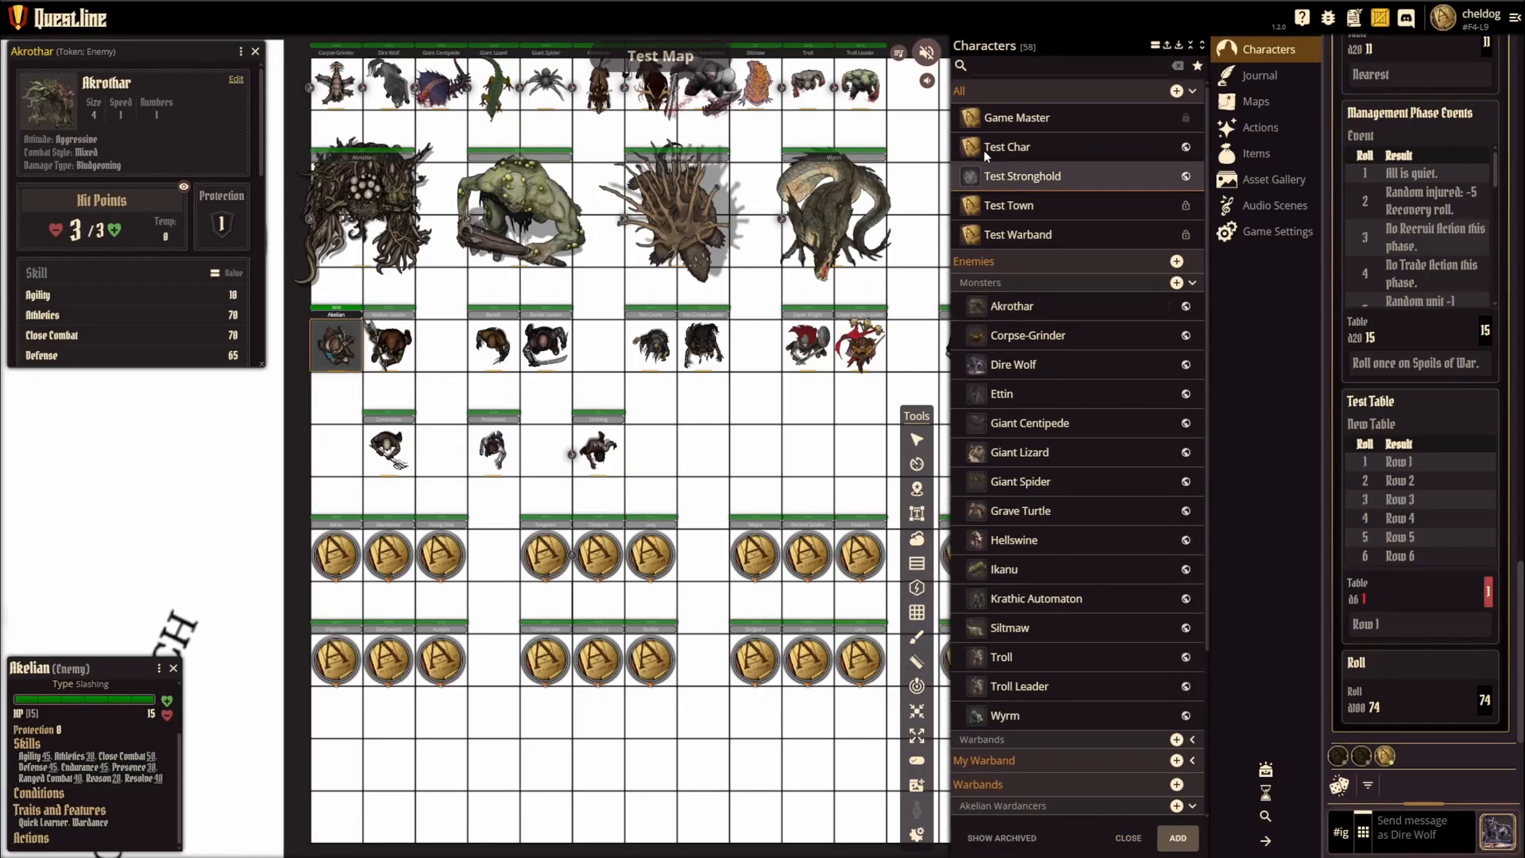
{"action": "left_click", "coordinate": [981, 314]}
{"action": "left_click", "coordinate": [1116, 72]}
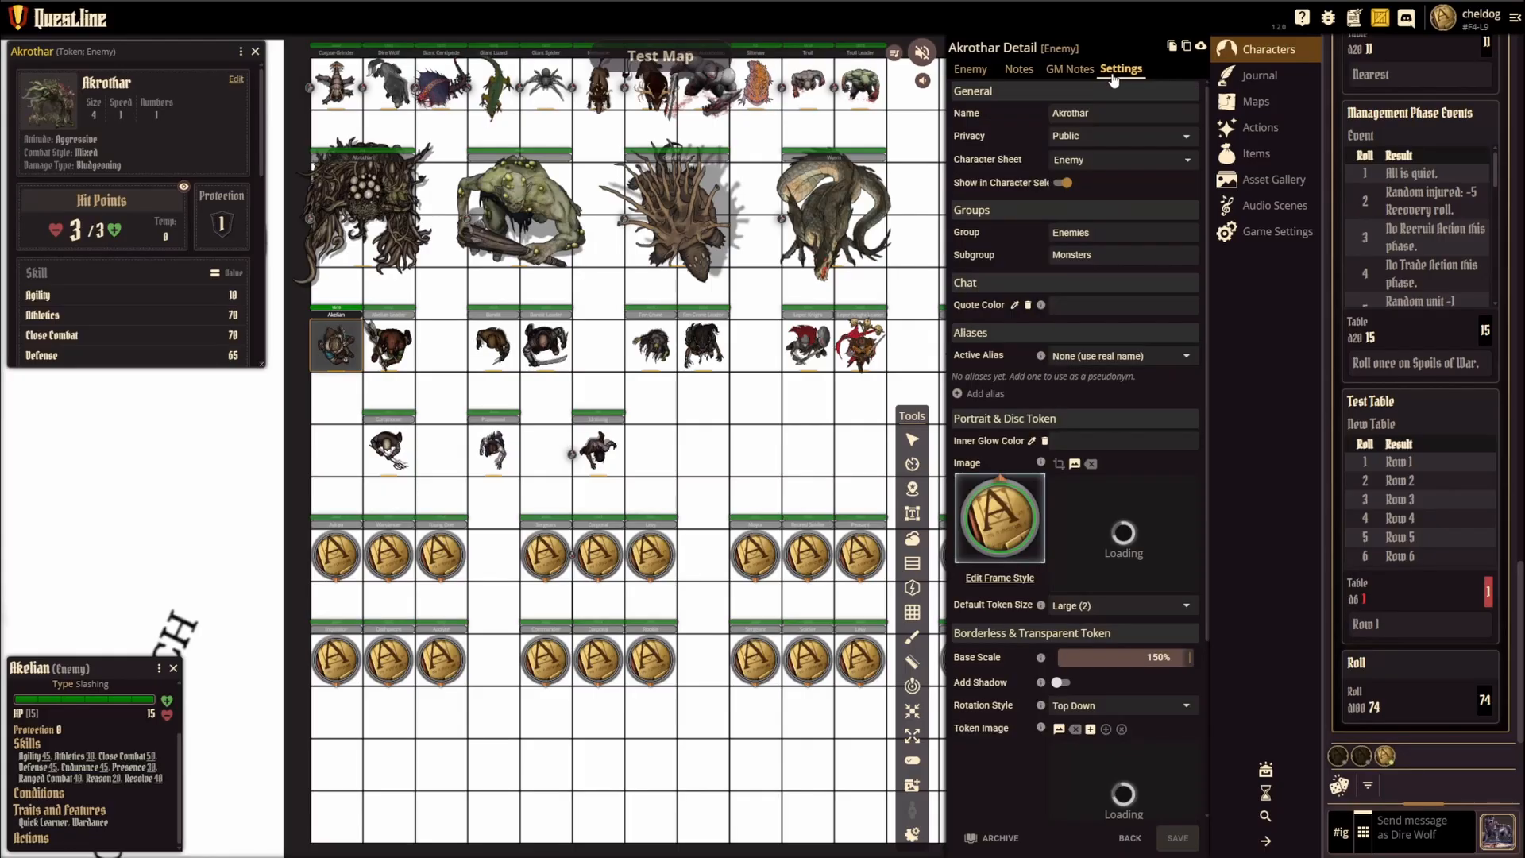
{"action": "scroll", "coordinate": [1057, 571], "scroll_direction": "down", "scroll_amount": 3}
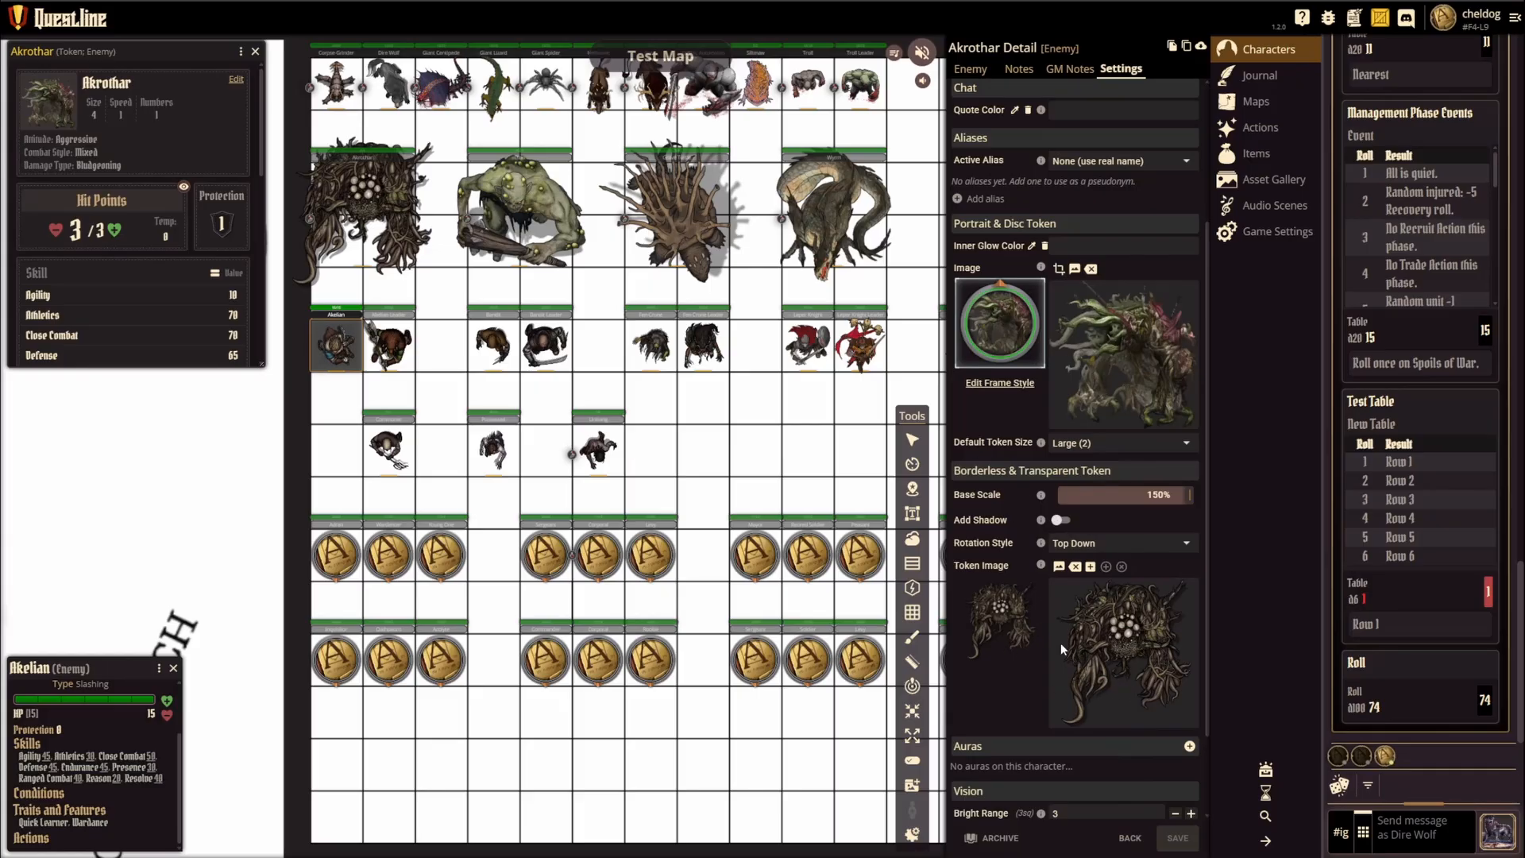
{"action": "left_click", "coordinate": [1129, 838]}
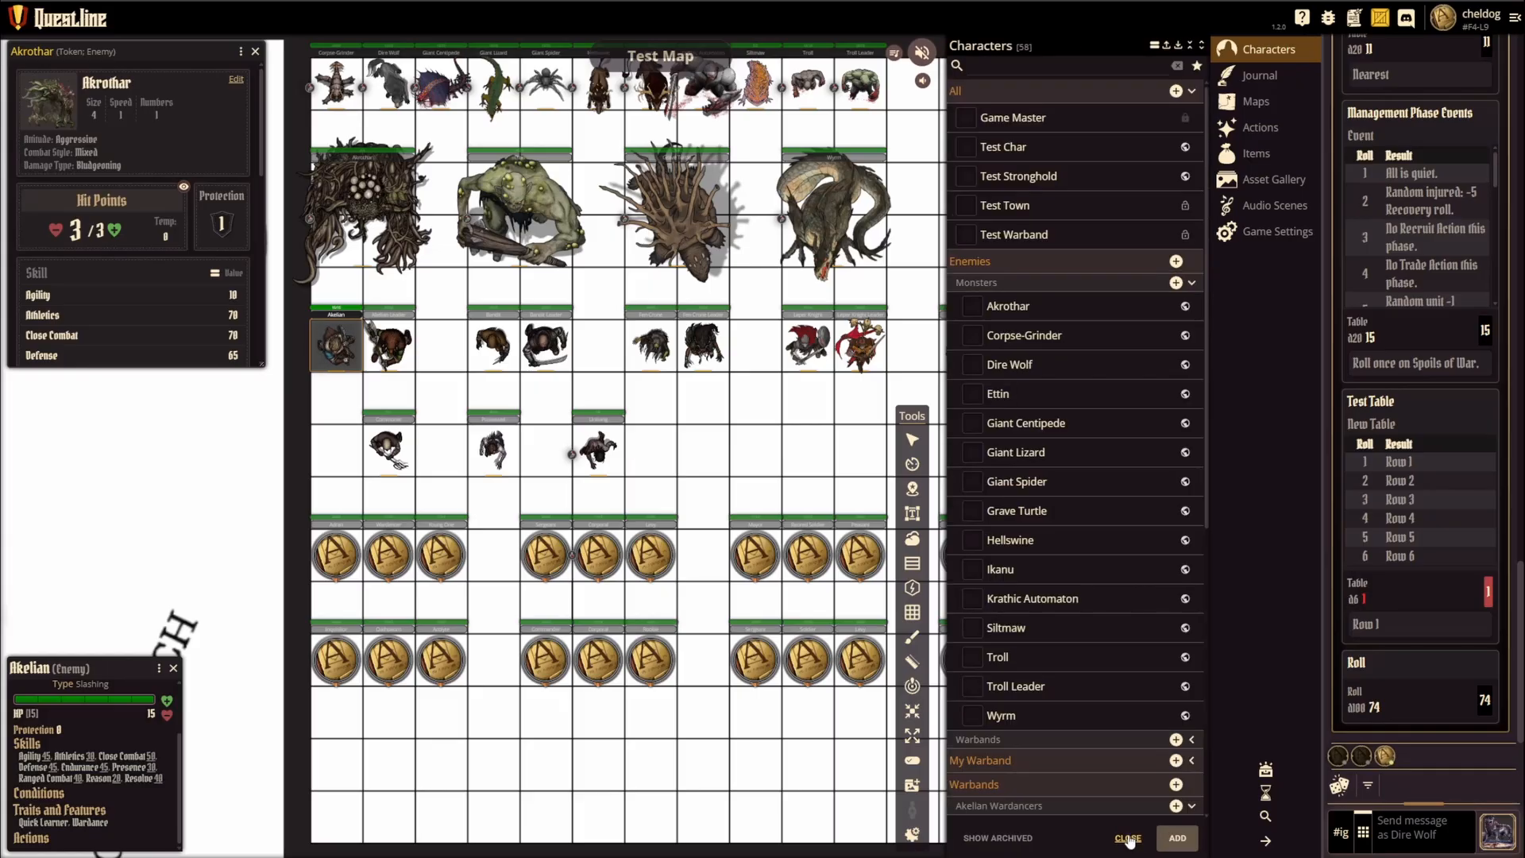
{"action": "left_click", "coordinate": [1191, 284]}
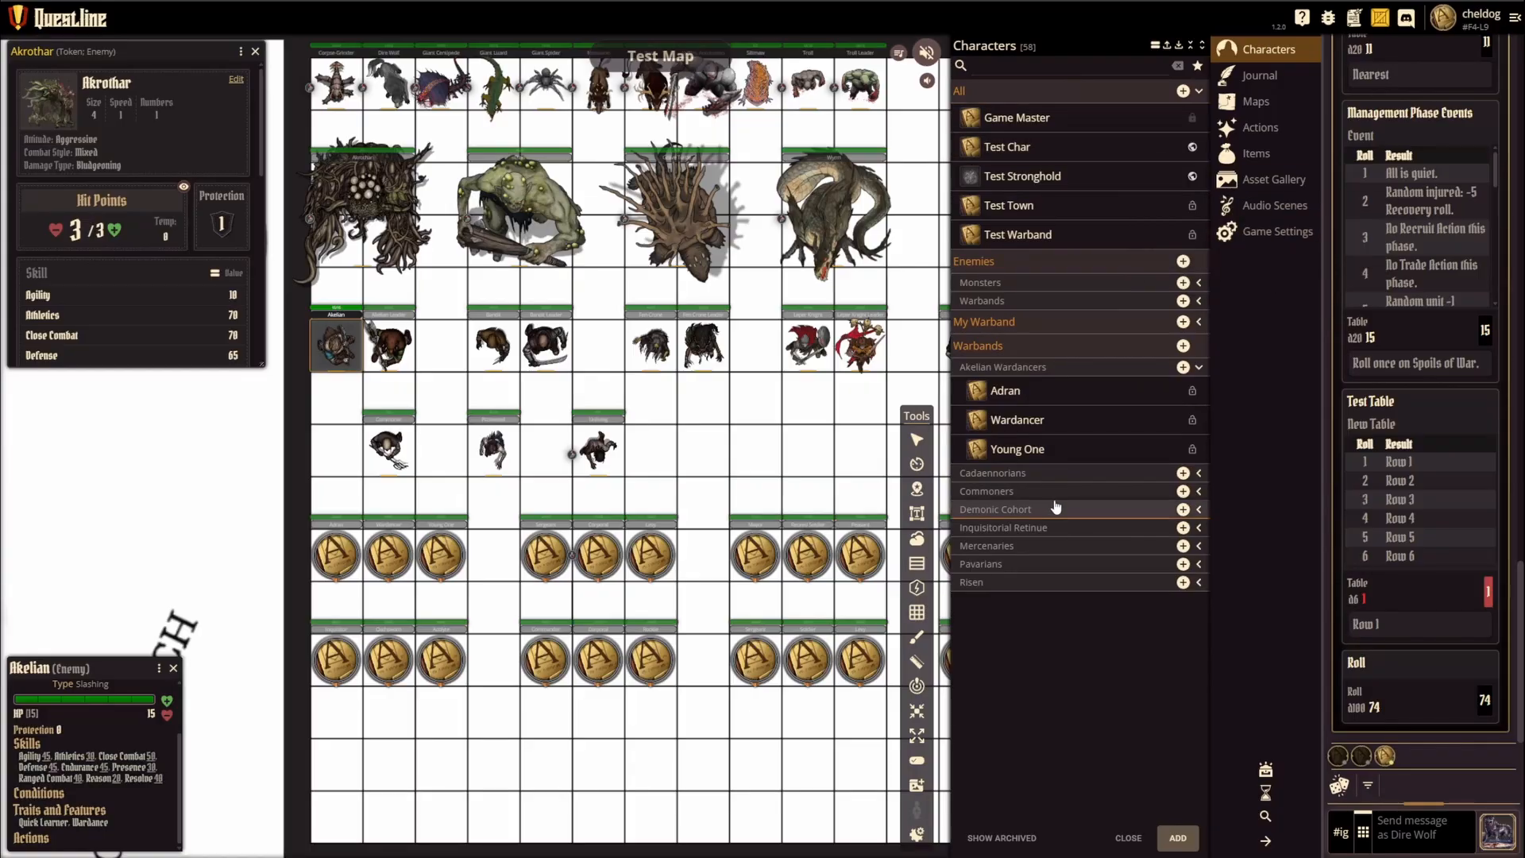
{"action": "left_click", "coordinate": [1197, 368]}
Step: Open the No Man's Land Hex Crawl map from the Overworld group and examine its placed hexes
{"action": "left_click", "coordinate": [1256, 101]}
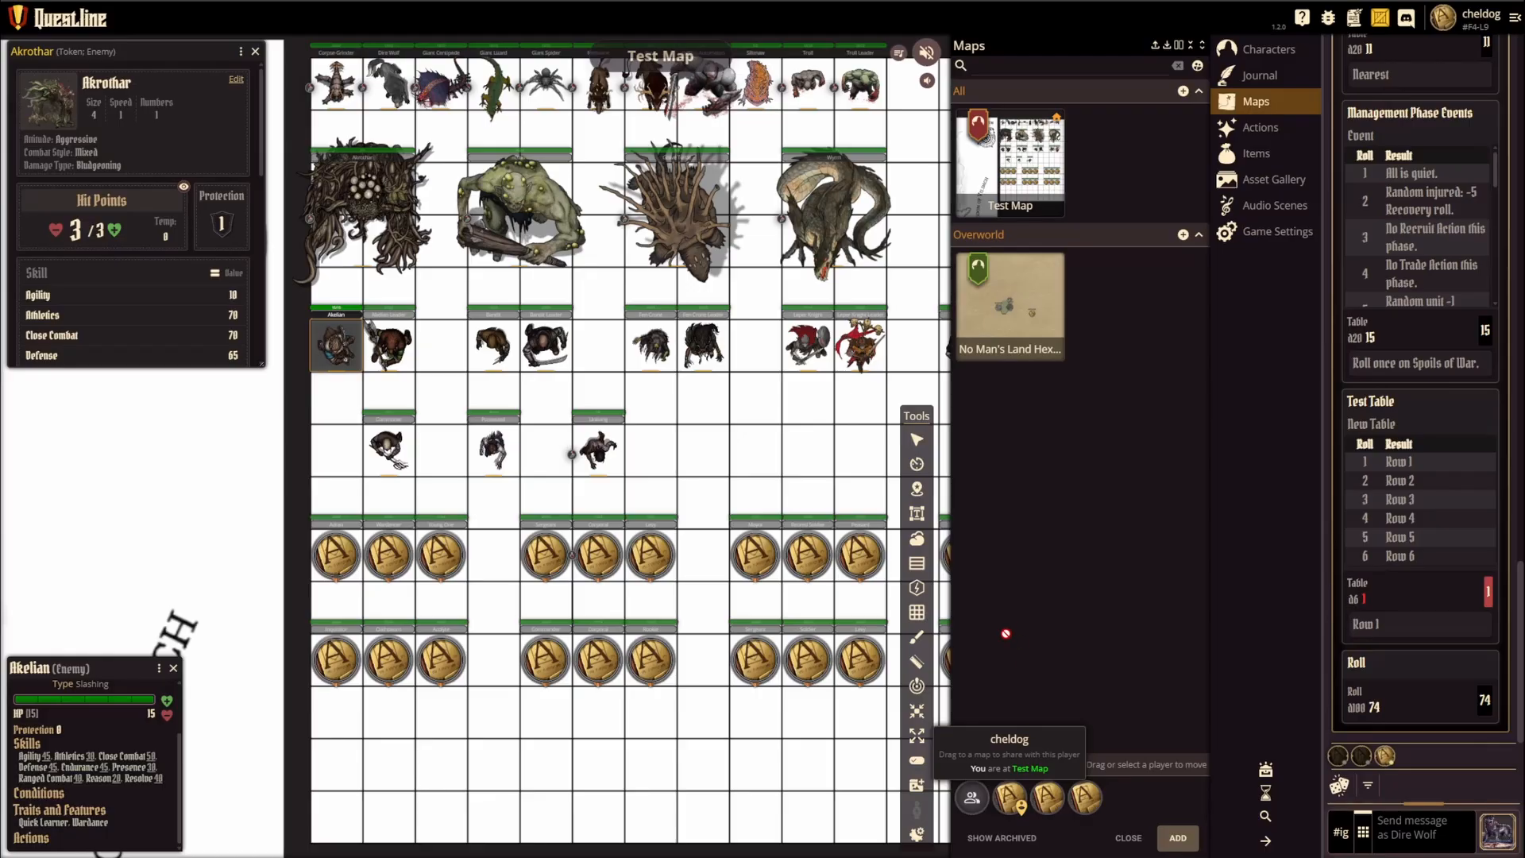
{"action": "left_click", "coordinate": [1022, 300]}
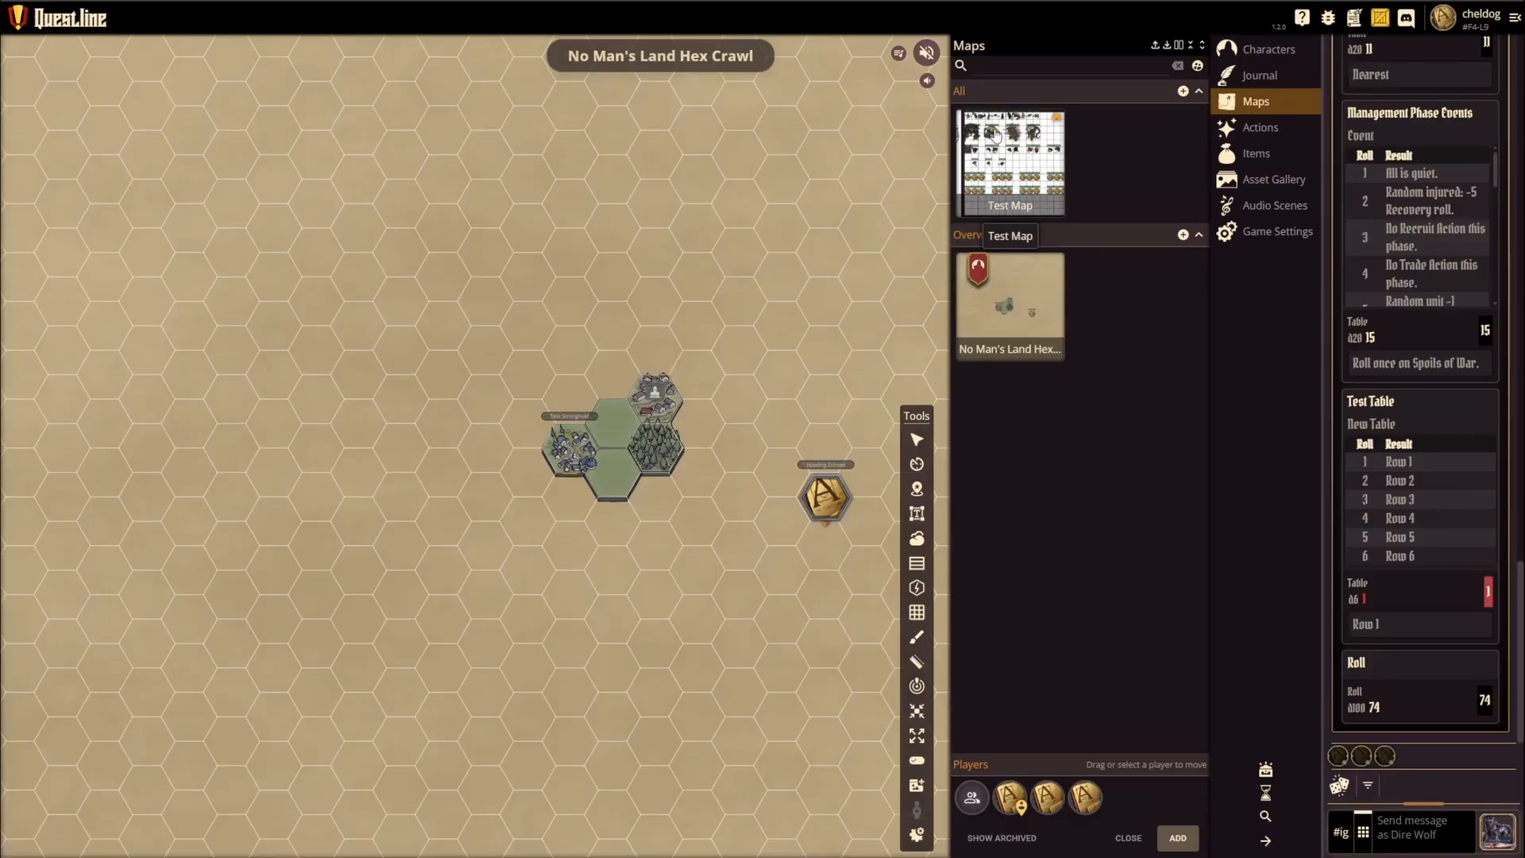
{"action": "mouse_move", "coordinate": [1030, 302]}
{"action": "scroll", "coordinate": [569, 311], "scroll_direction": "down", "scroll_amount": 1}
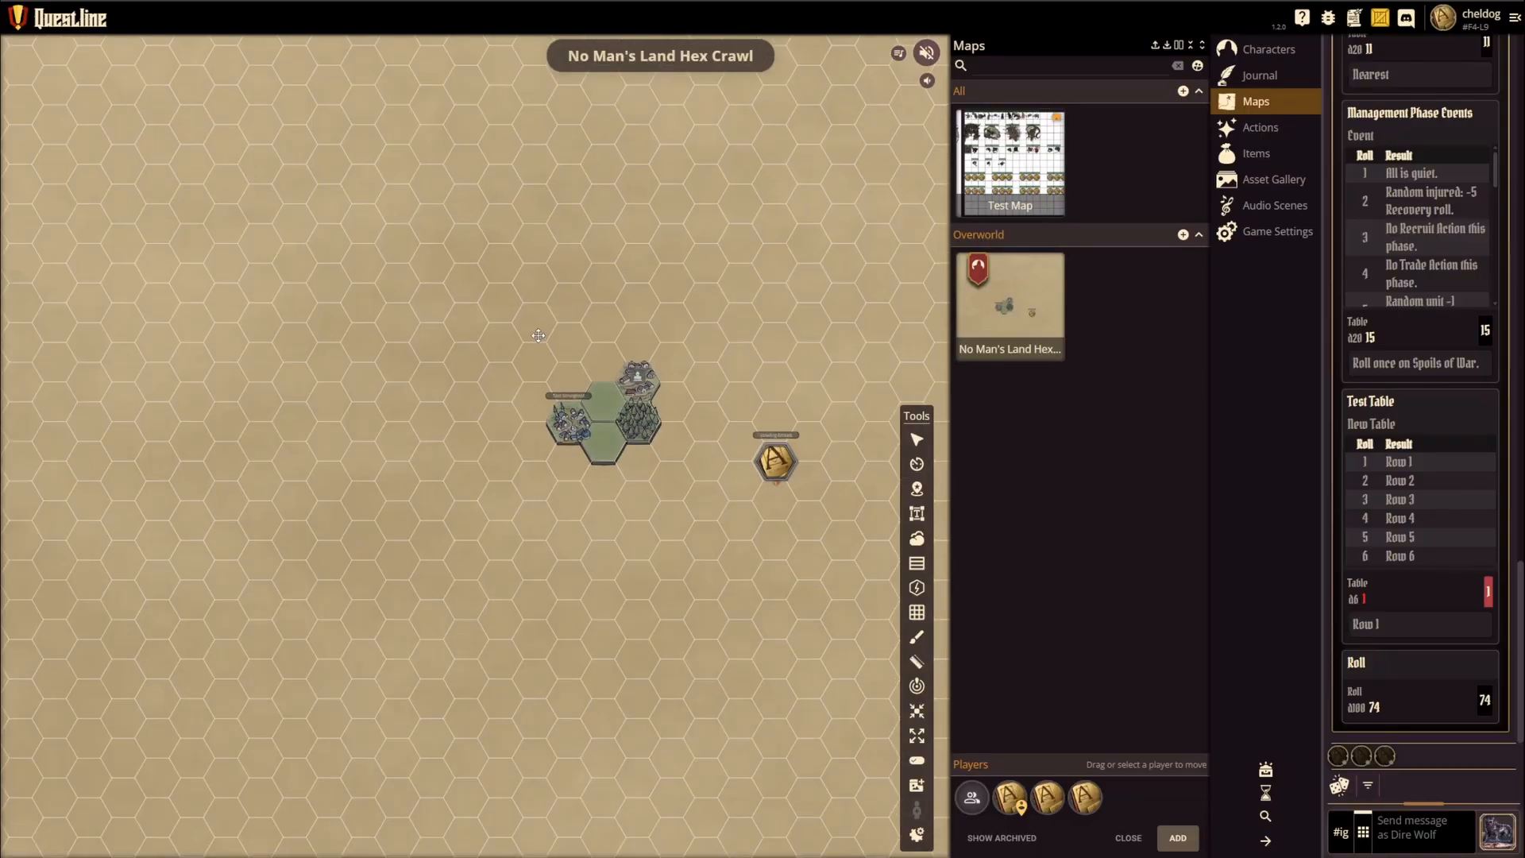
{"action": "scroll", "coordinate": [539, 335], "scroll_direction": "up", "scroll_amount": 3}
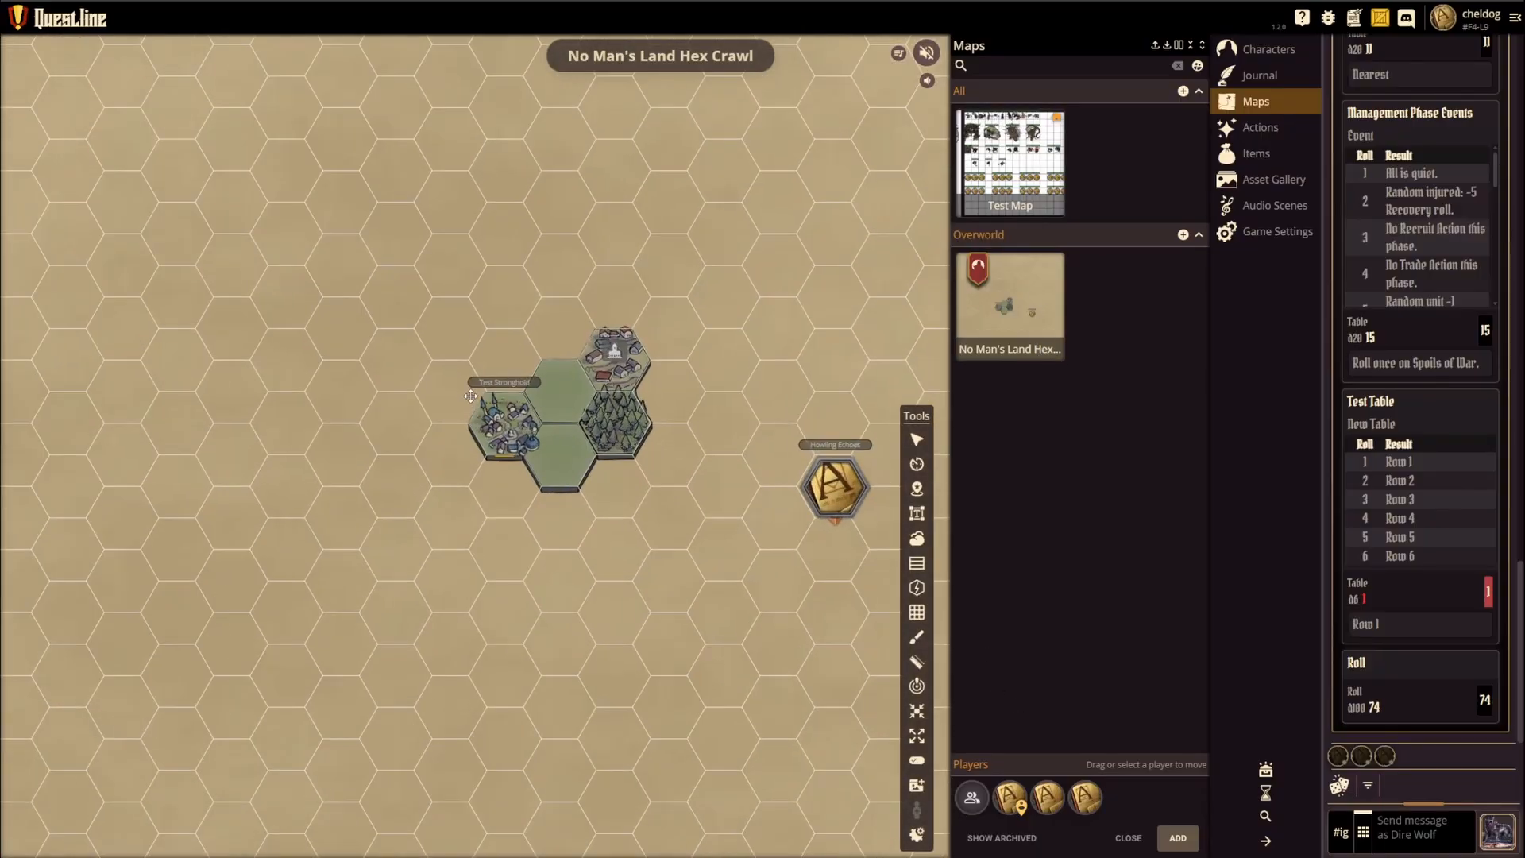
{"action": "scroll", "coordinate": [471, 396], "scroll_direction": "up", "scroll_amount": 1}
Step: Open the Hexes folder inside Maps > Terrain in the Asset Gallery
{"action": "left_click", "coordinate": [1271, 179]}
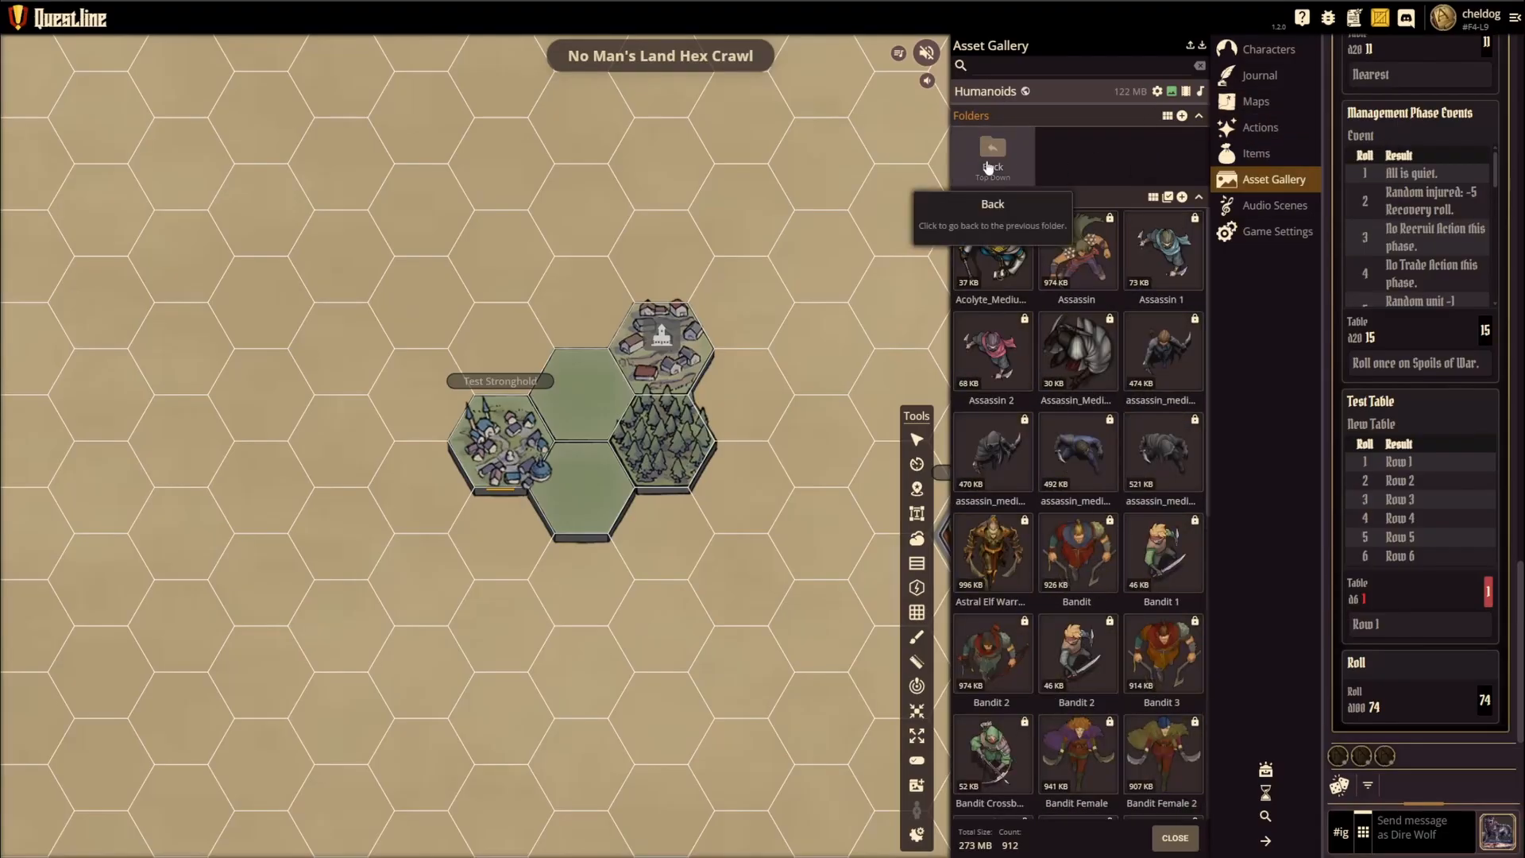
{"action": "left_click", "coordinate": [991, 160]}
{"action": "left_click", "coordinate": [994, 158]}
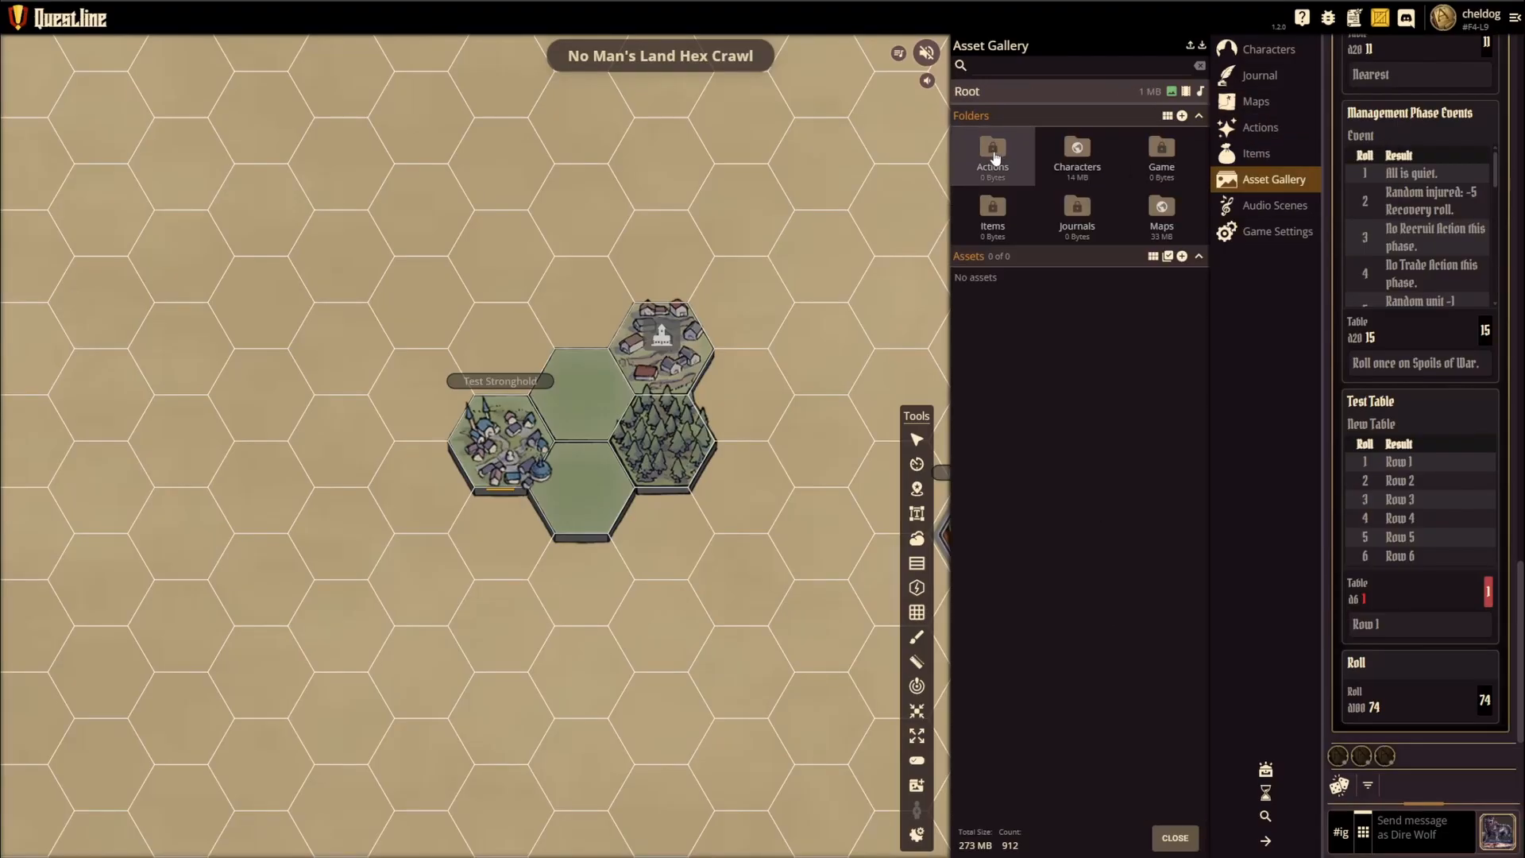
{"action": "left_click", "coordinate": [1082, 162]}
{"action": "left_click", "coordinate": [1000, 158]}
{"action": "left_click", "coordinate": [1159, 214]}
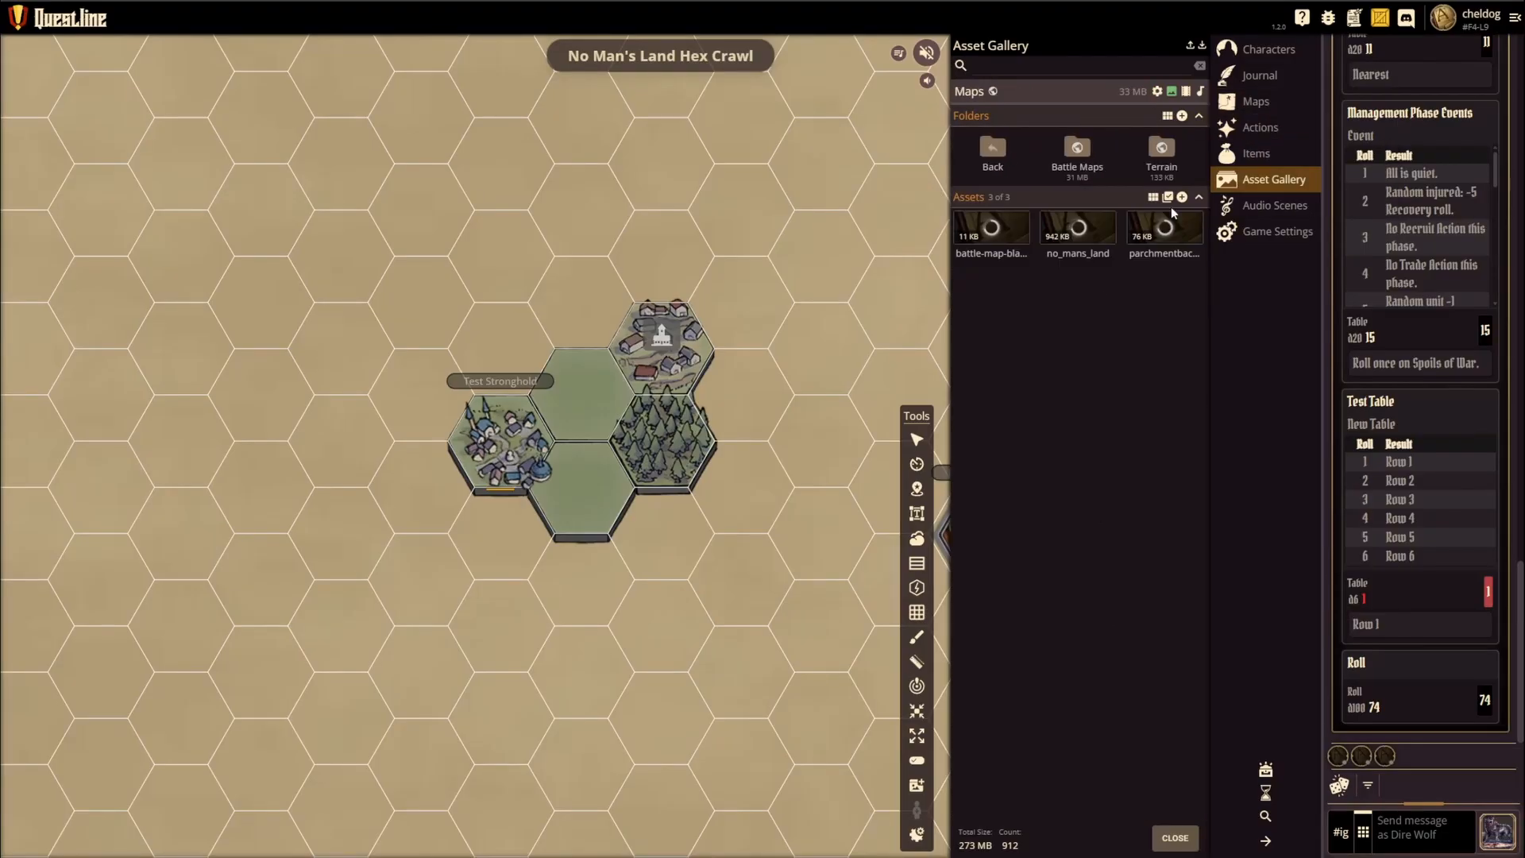
{"action": "left_click", "coordinate": [1166, 162]}
{"action": "left_click", "coordinate": [1075, 173]}
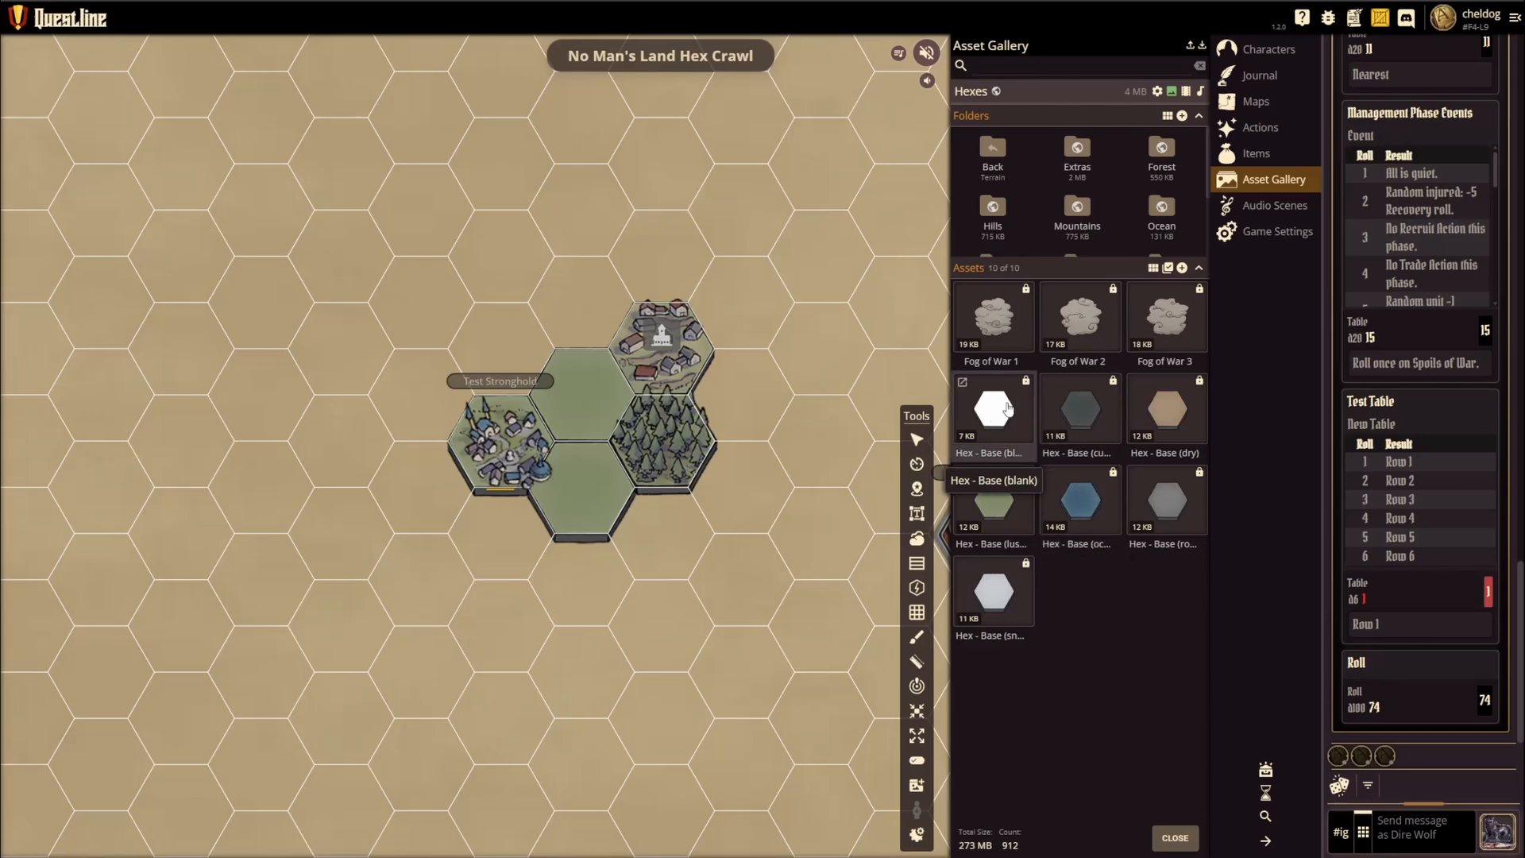
Step: Place the Hex - Base (blank) asset on the map and move it directly below the conifer forest hex
{"action": "scroll", "coordinate": [660, 488], "scroll_direction": "down", "scroll_amount": 8}
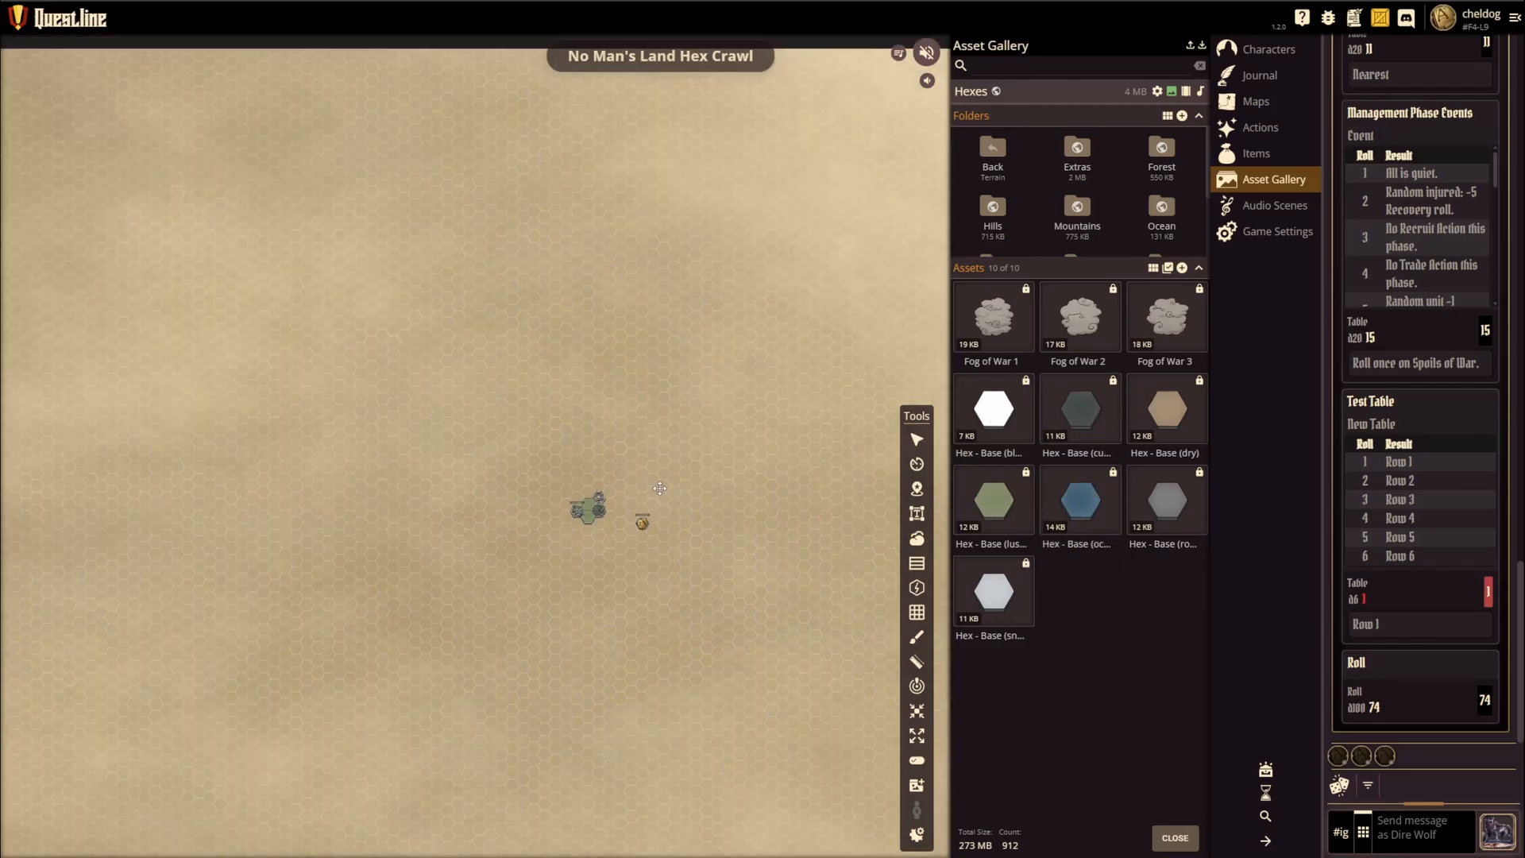
{"action": "left_click_drag", "start_coordinate": [641, 445], "coordinate": [563, 376]}
{"action": "scroll", "coordinate": [516, 427], "scroll_direction": "down", "scroll_amount": 2}
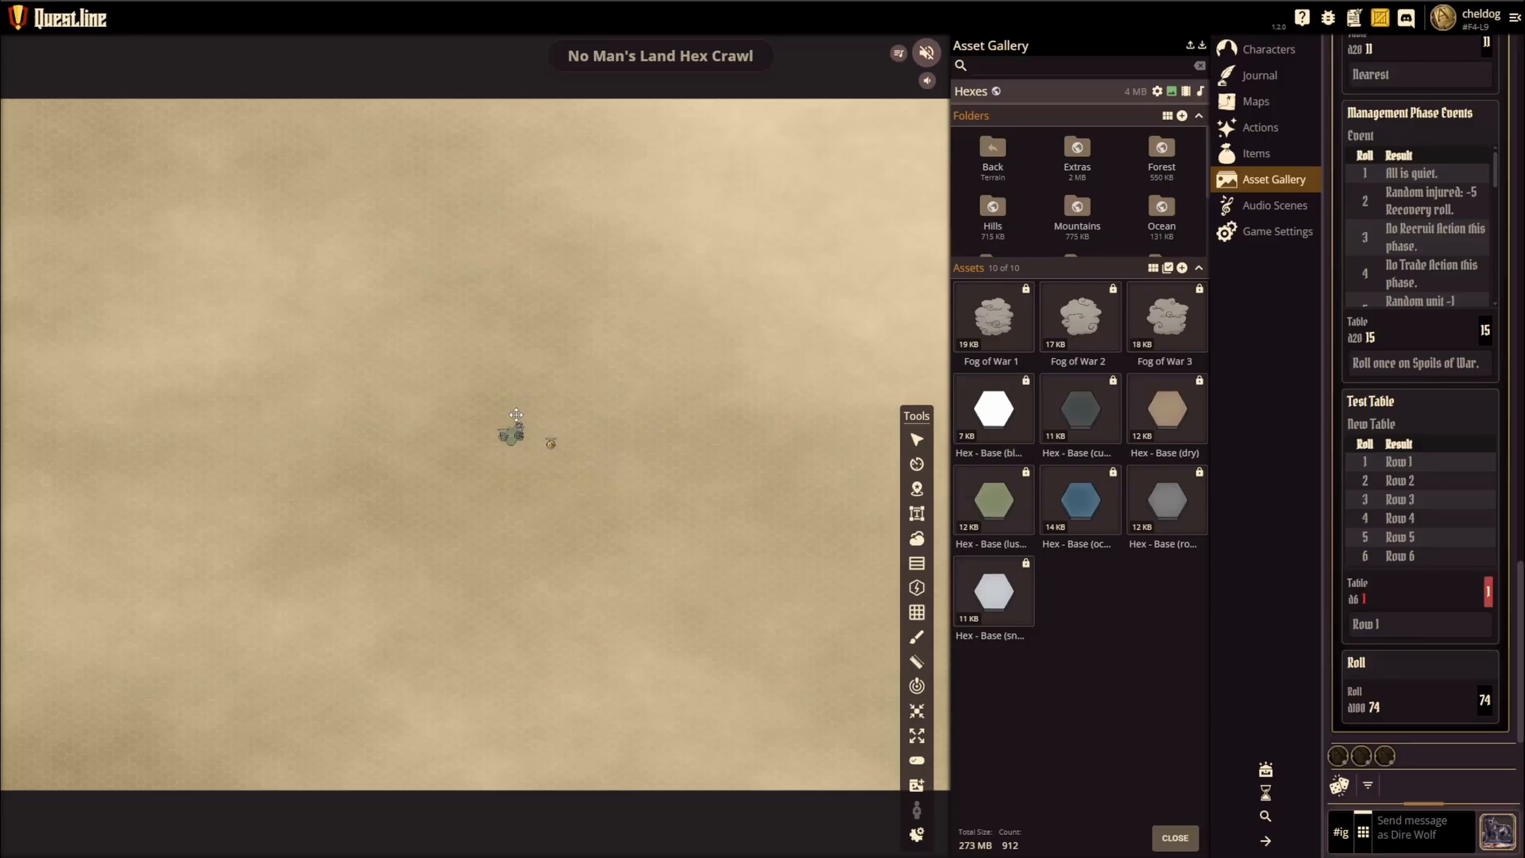
{"action": "left_click_drag", "start_coordinate": [1000, 415], "coordinate": [503, 480]}
{"action": "scroll", "coordinate": [478, 474], "scroll_direction": "up", "scroll_amount": 5}
{"action": "scroll", "coordinate": [541, 465], "scroll_direction": "up", "scroll_amount": 3}
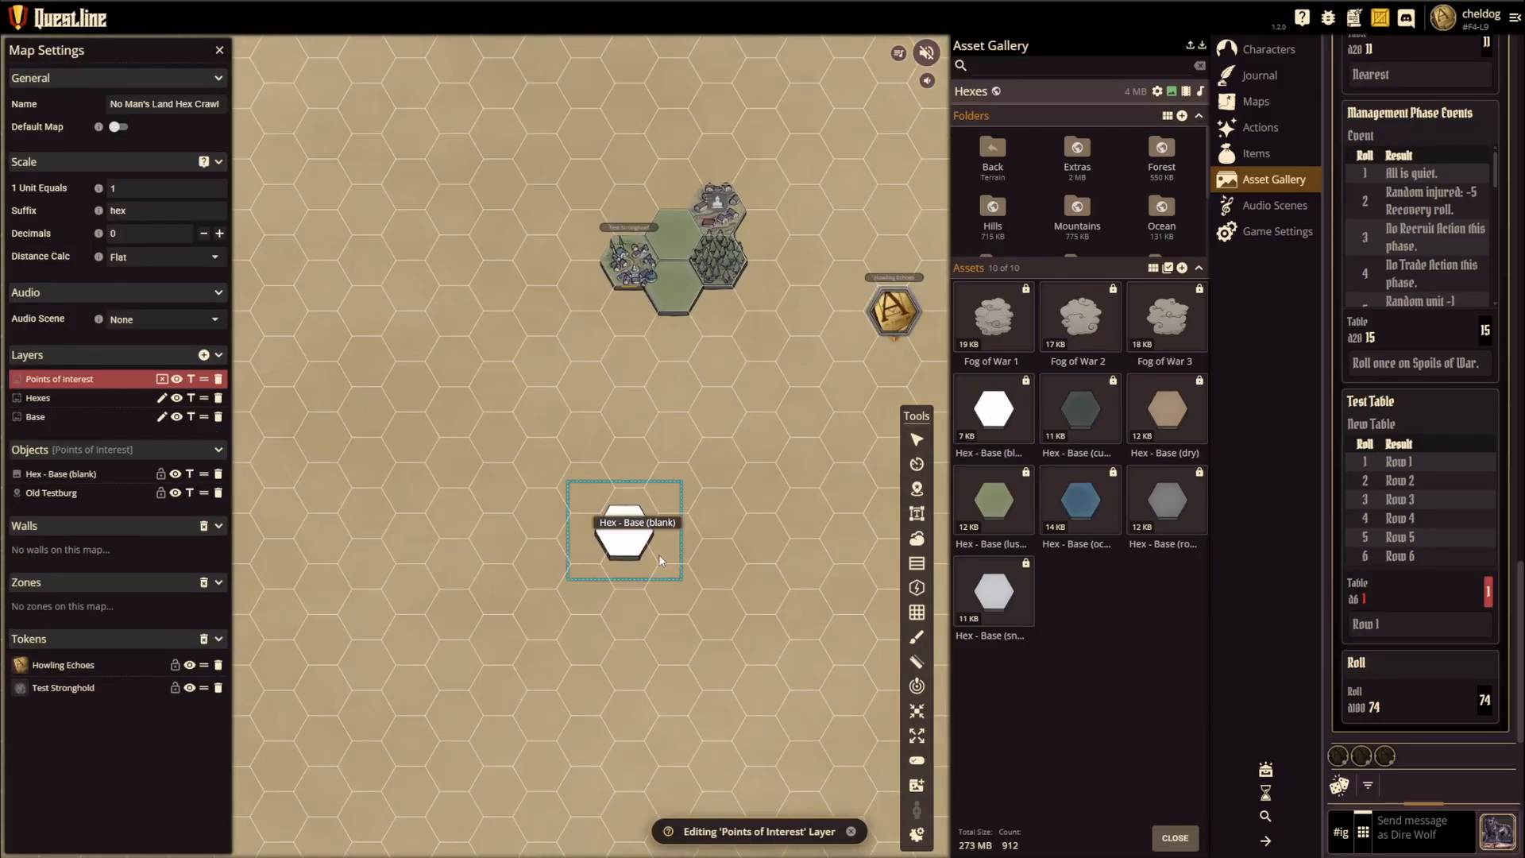
{"action": "left_click_drag", "start_coordinate": [657, 555], "coordinate": [786, 292]}
Step: Assign the blank hex to the Hexes layer and make Hexes the layer being edited
{"action": "left_click", "coordinate": [691, 510]}
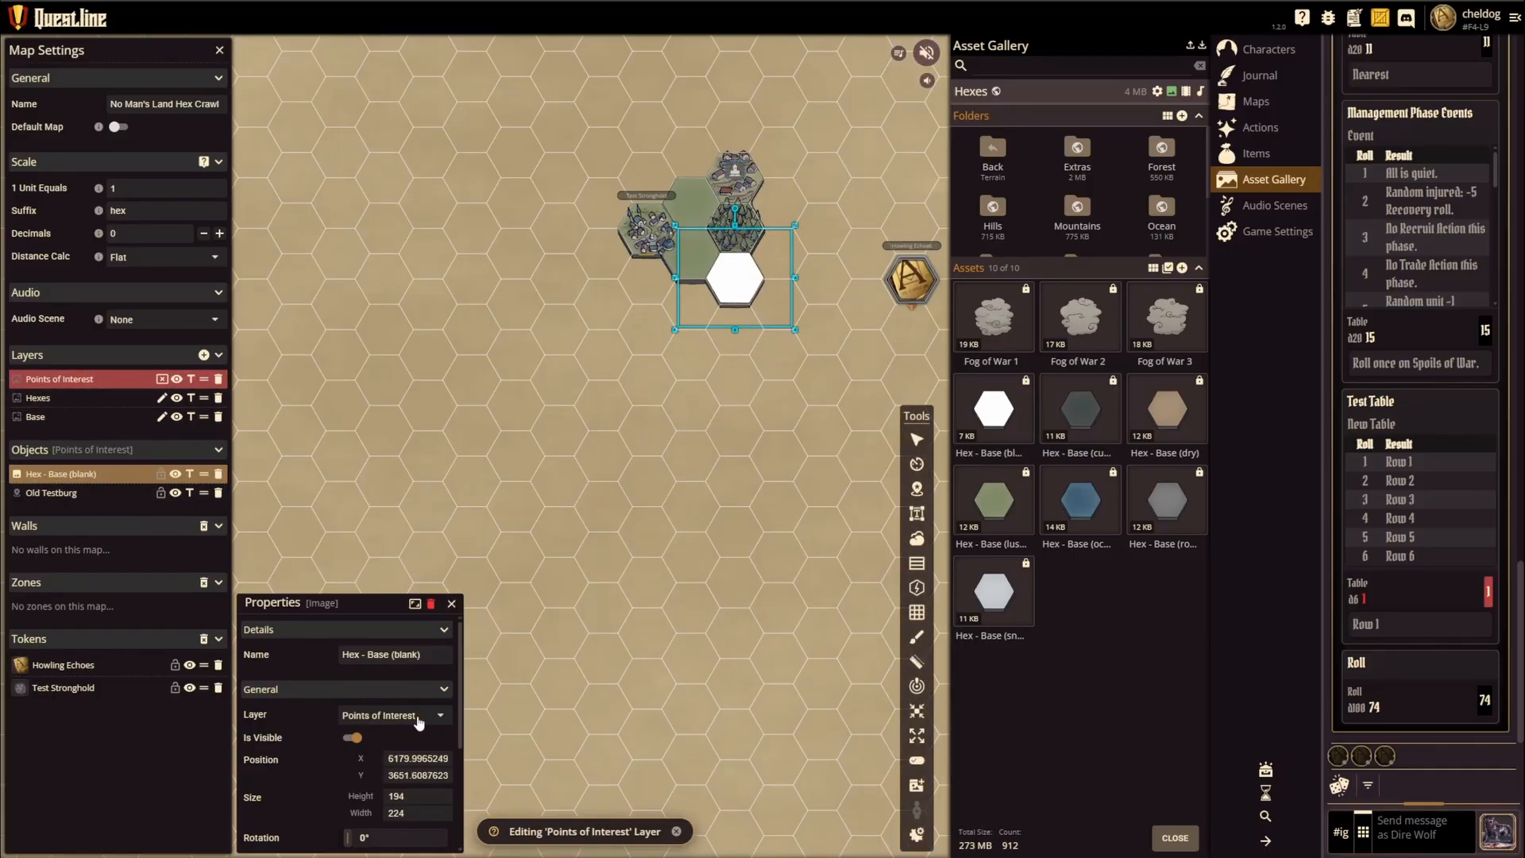
{"action": "left_click", "coordinate": [419, 716]}
{"action": "left_click", "coordinate": [381, 757]}
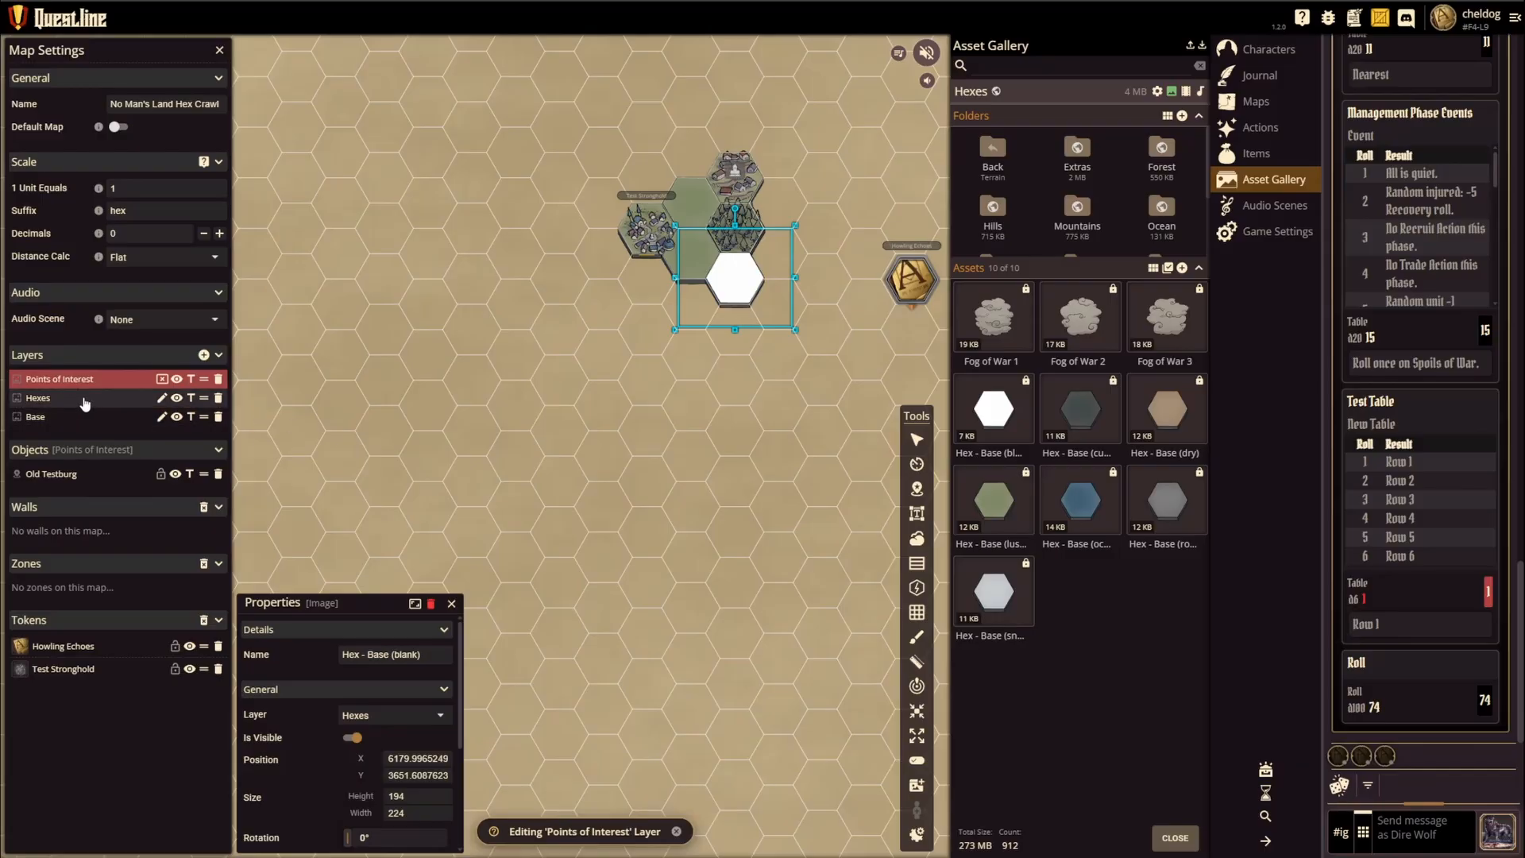
{"action": "left_click", "coordinate": [53, 398]}
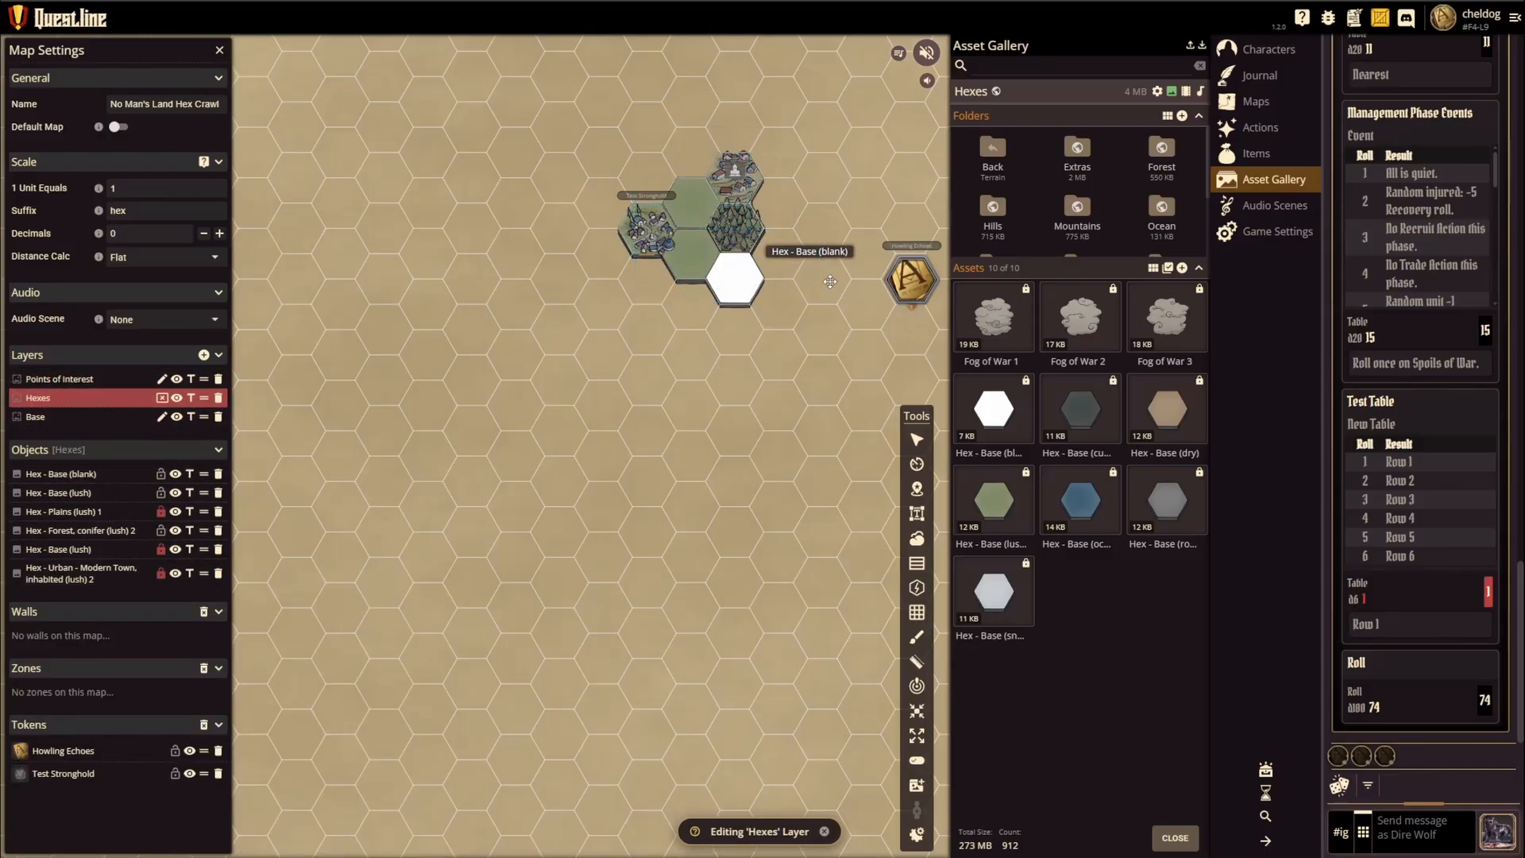
Step: View the properties of the blank hex and of the Old Testburg point of interest on the town hex
{"action": "left_click_drag", "start_coordinate": [733, 427], "coordinate": [611, 529]}
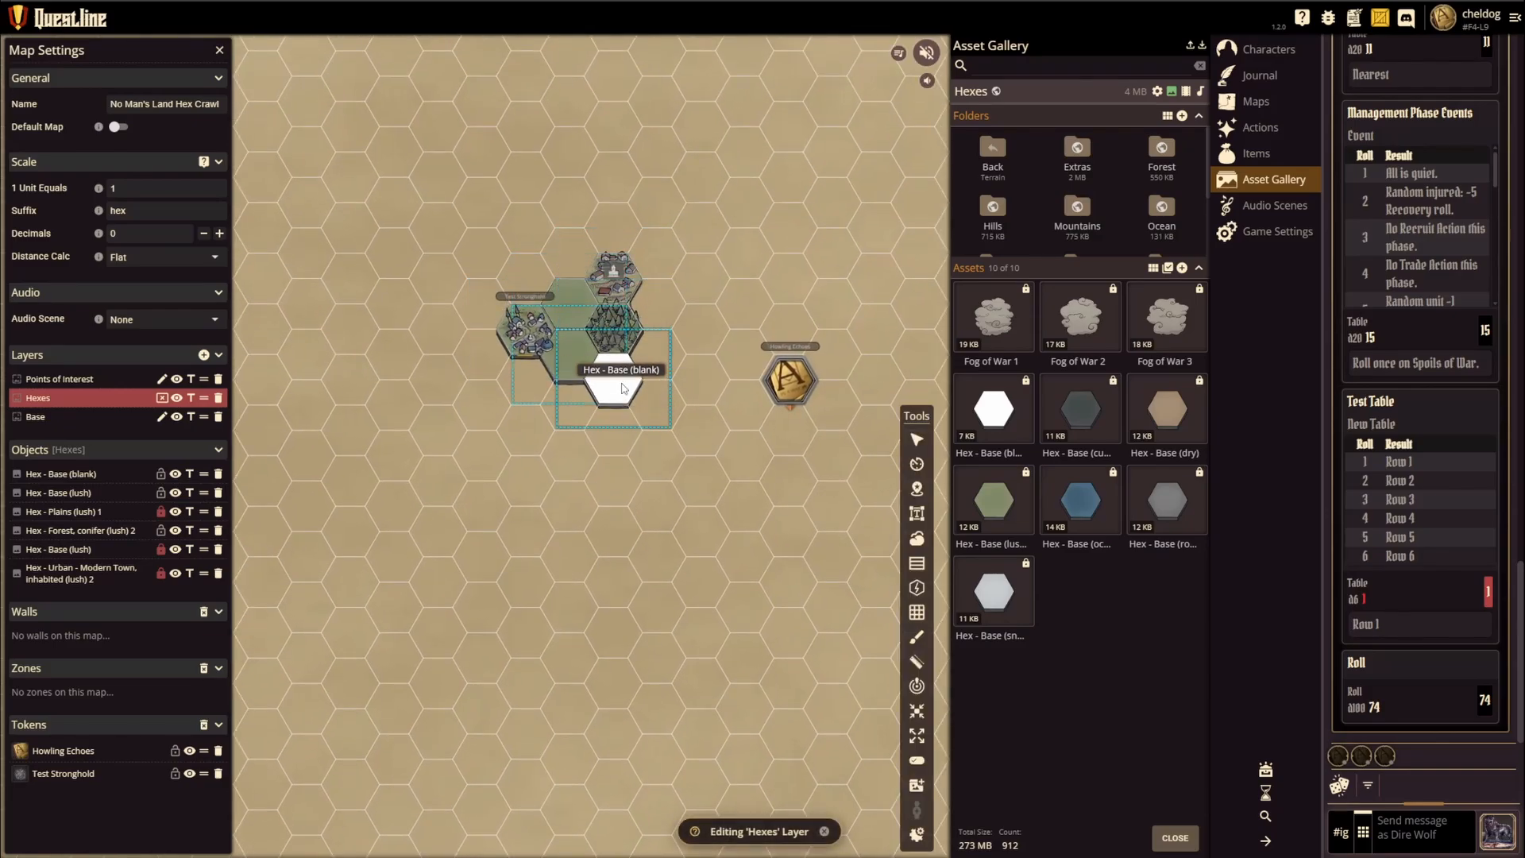
{"action": "left_click", "coordinate": [624, 389]}
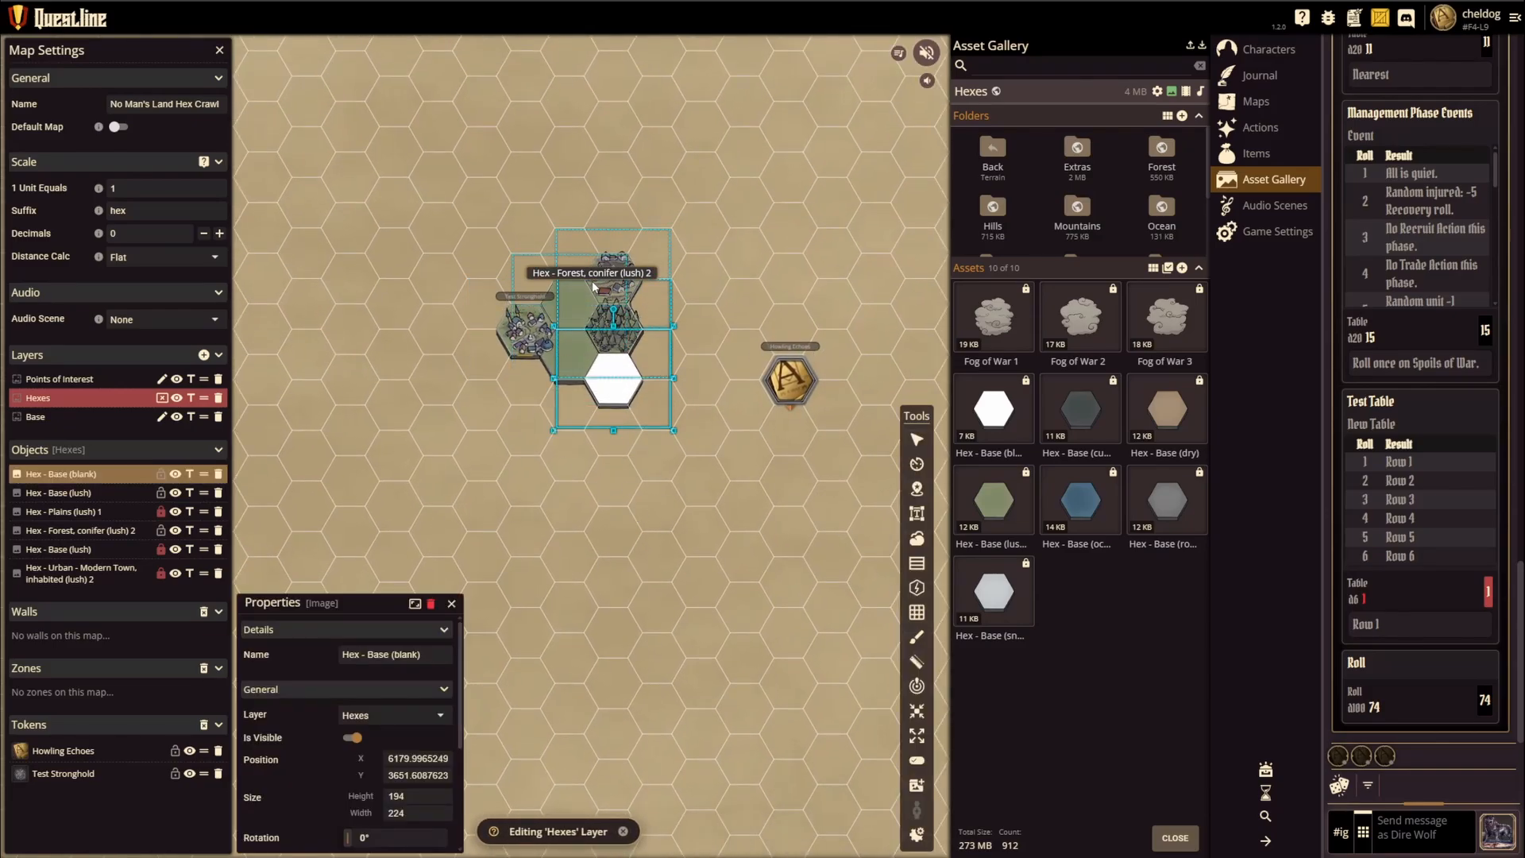
{"action": "left_click", "coordinate": [614, 272]}
{"action": "scroll", "coordinate": [511, 406], "scroll_direction": "up", "scroll_amount": 3}
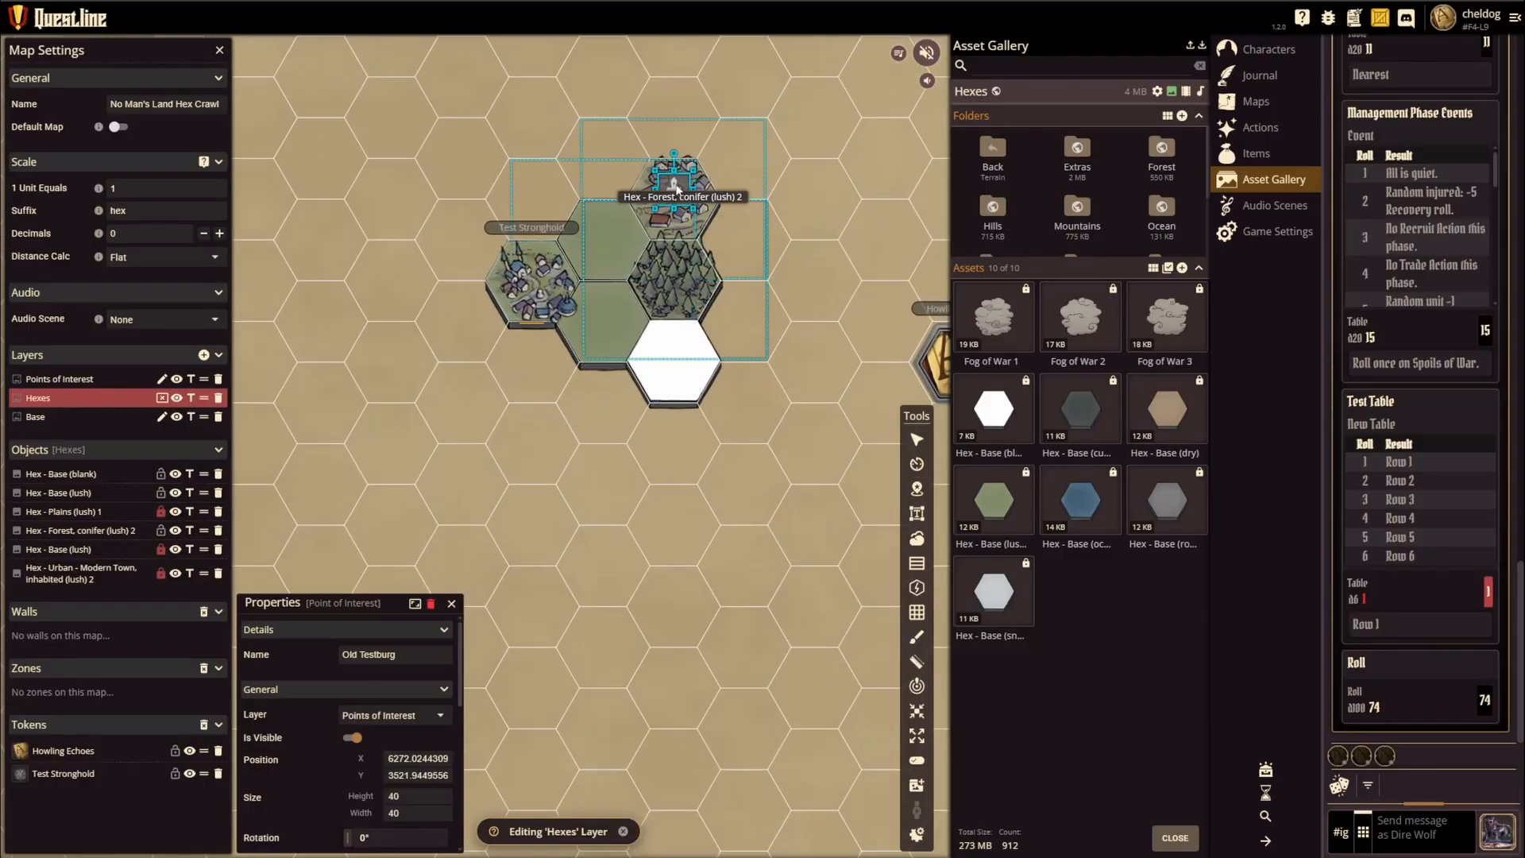
{"action": "left_click_drag", "start_coordinate": [816, 176], "coordinate": [791, 275]}
{"action": "left_click", "coordinate": [650, 293]}
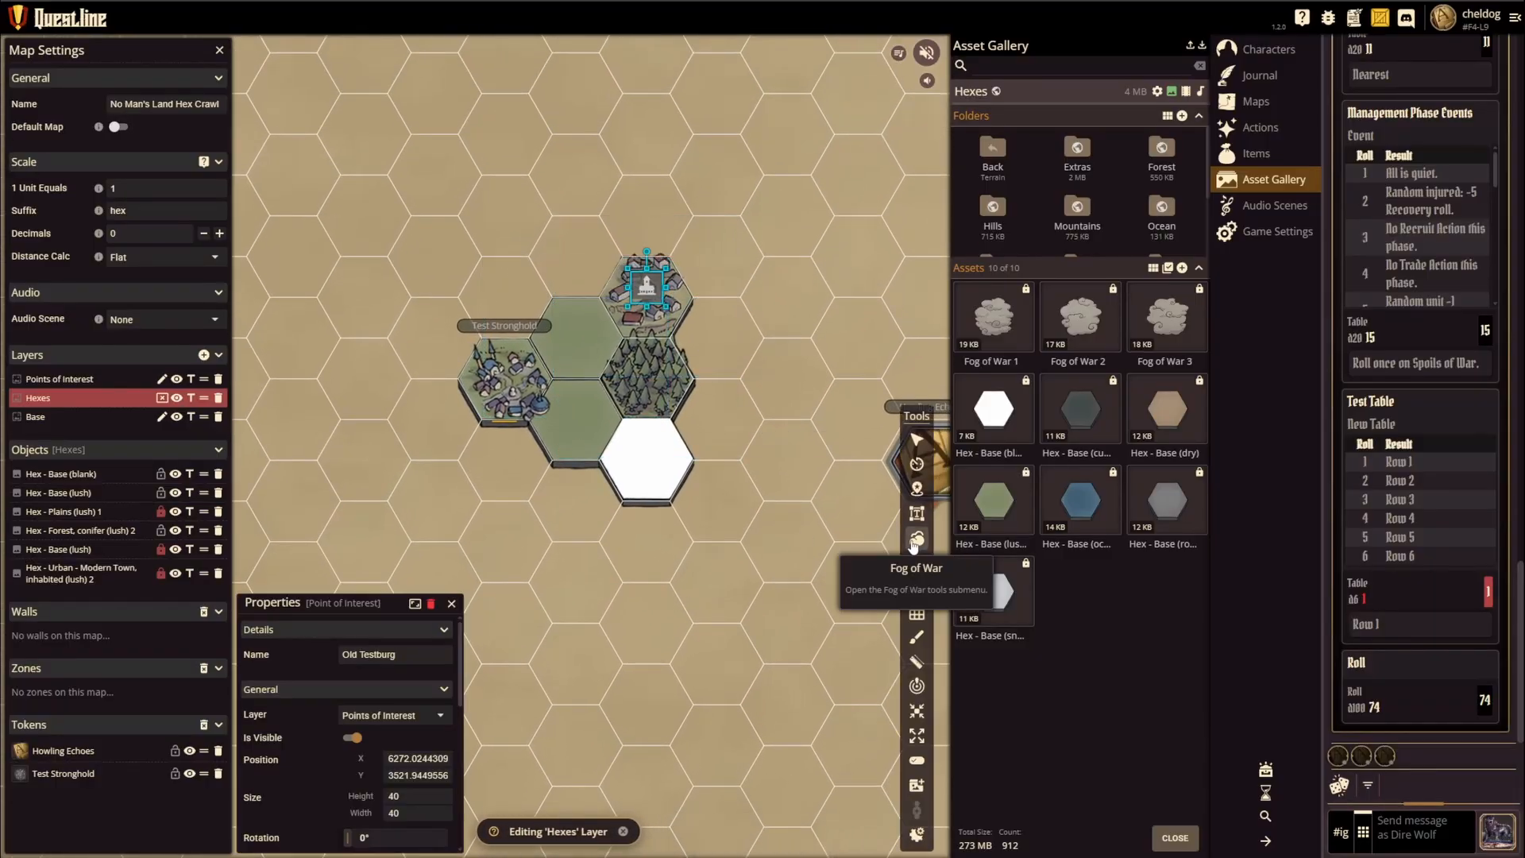
Step: Place a new point of interest marker near the upper edge of the blank hex
{"action": "left_click", "coordinate": [917, 491]}
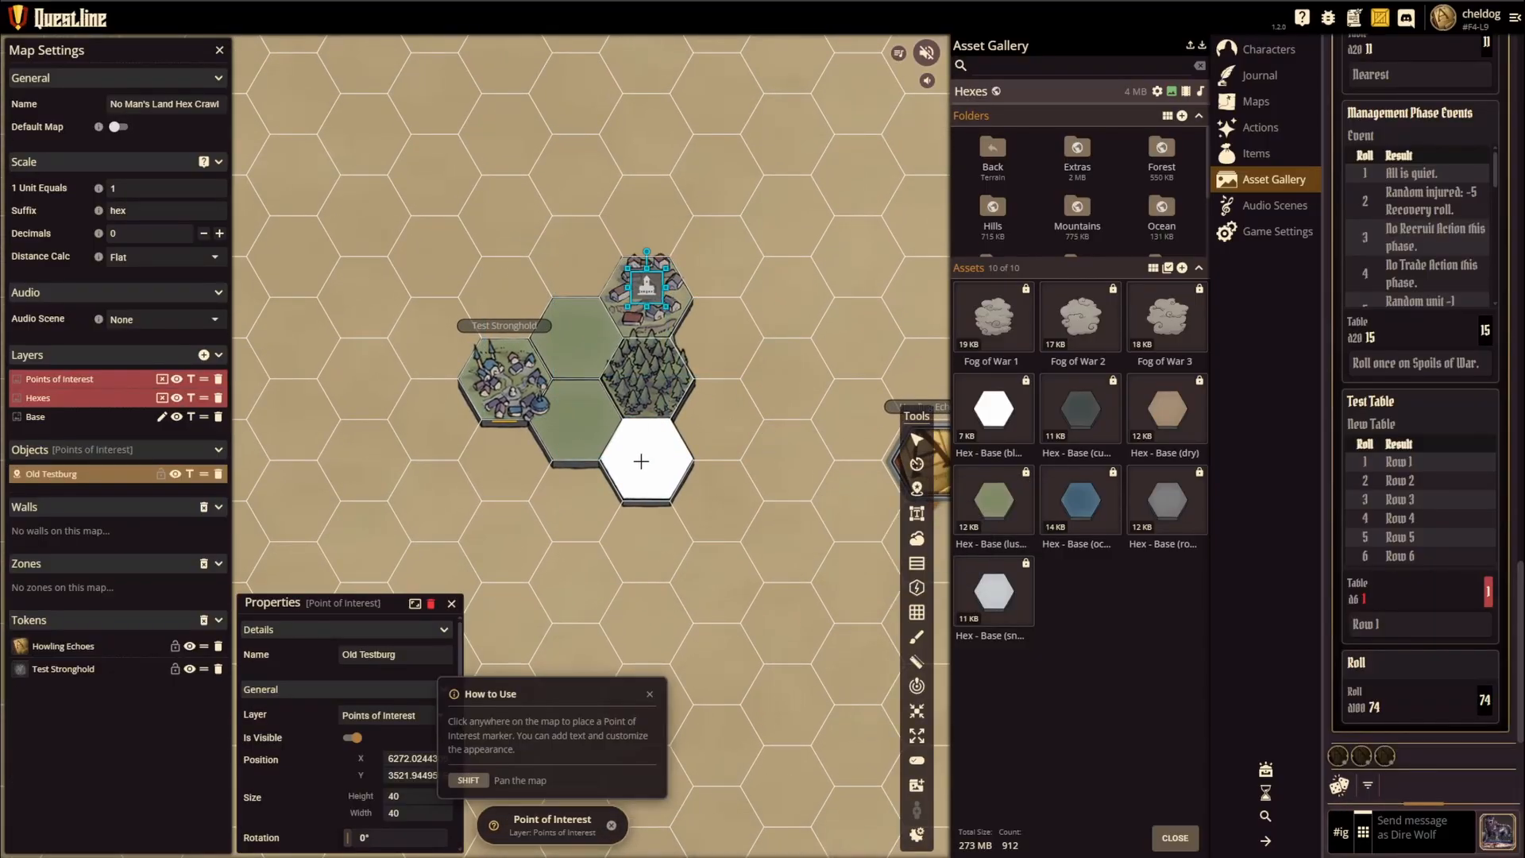
{"action": "left_click", "coordinate": [645, 426]}
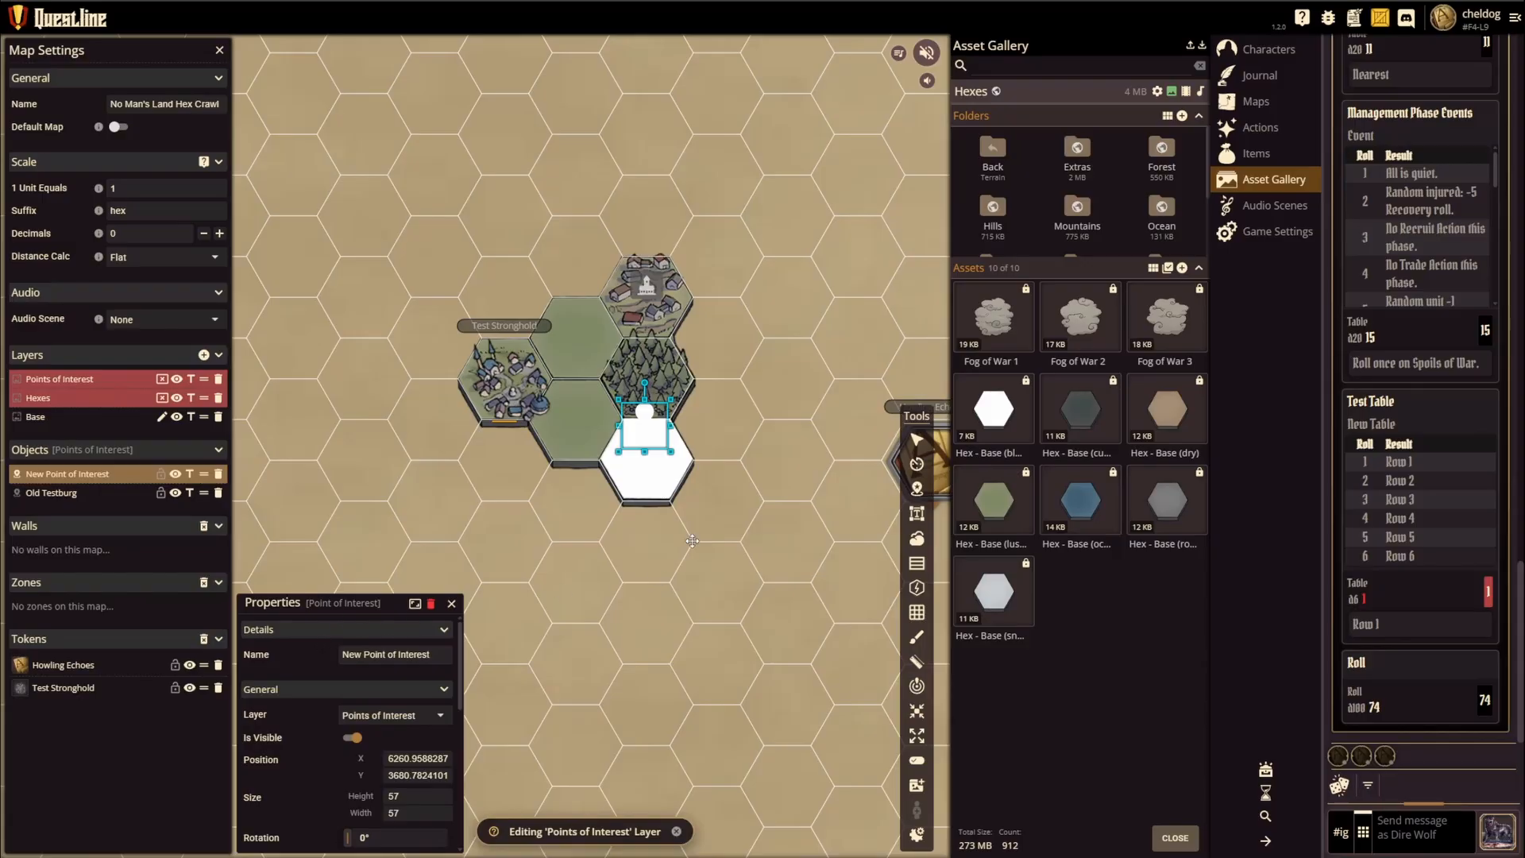
Step: Open the entry linked to the Old Testburg point of interest on the town hex, read it and close it
{"action": "left_click", "coordinate": [651, 290]}
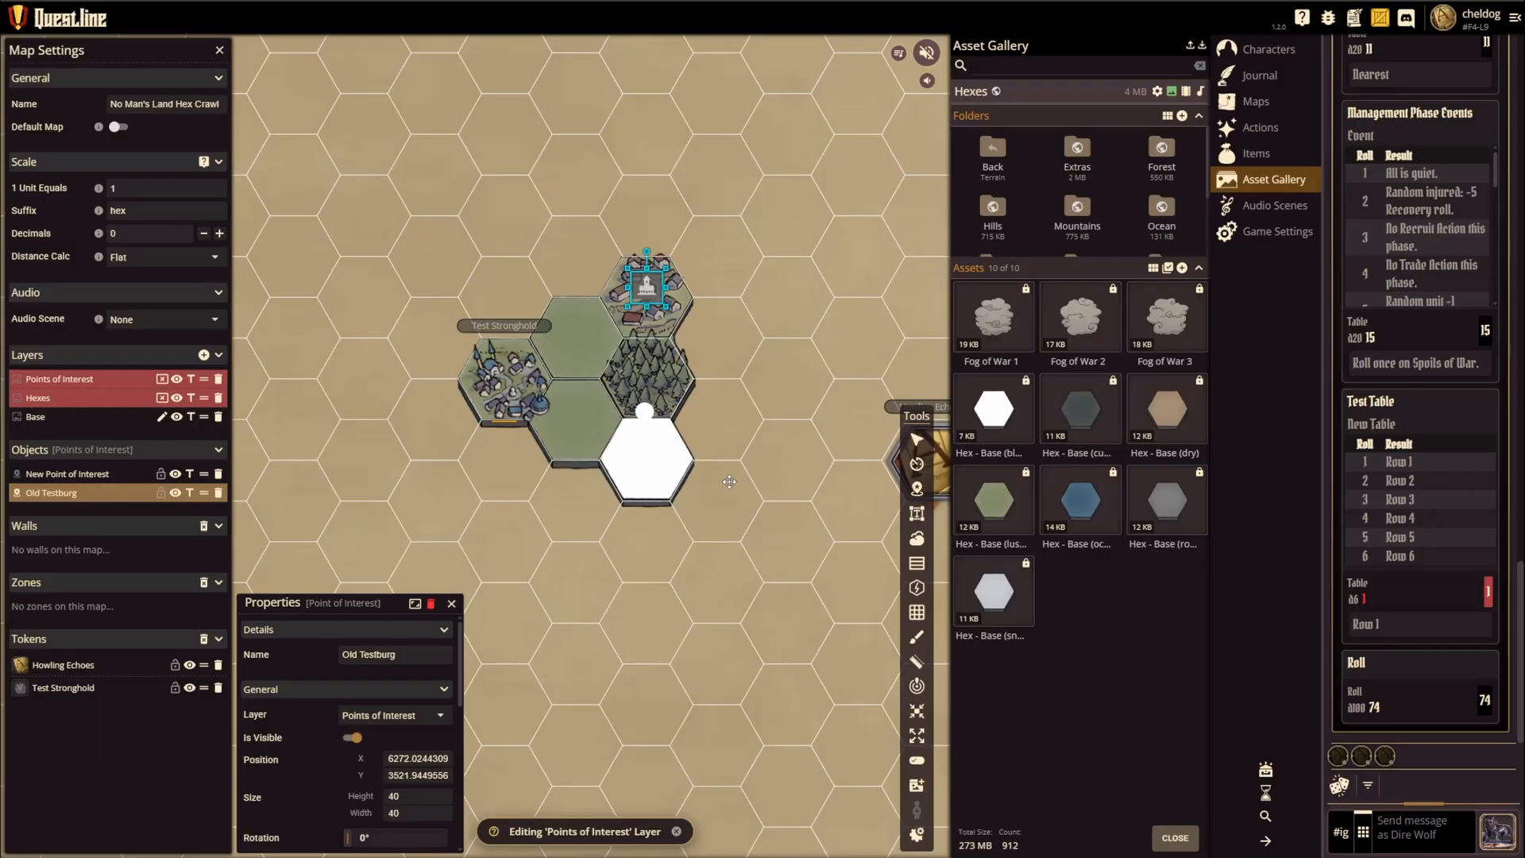
{"action": "scroll", "coordinate": [730, 480], "scroll_direction": "down", "scroll_amount": 3}
{"action": "left_click_drag", "start_coordinate": [757, 420], "coordinate": [683, 453]}
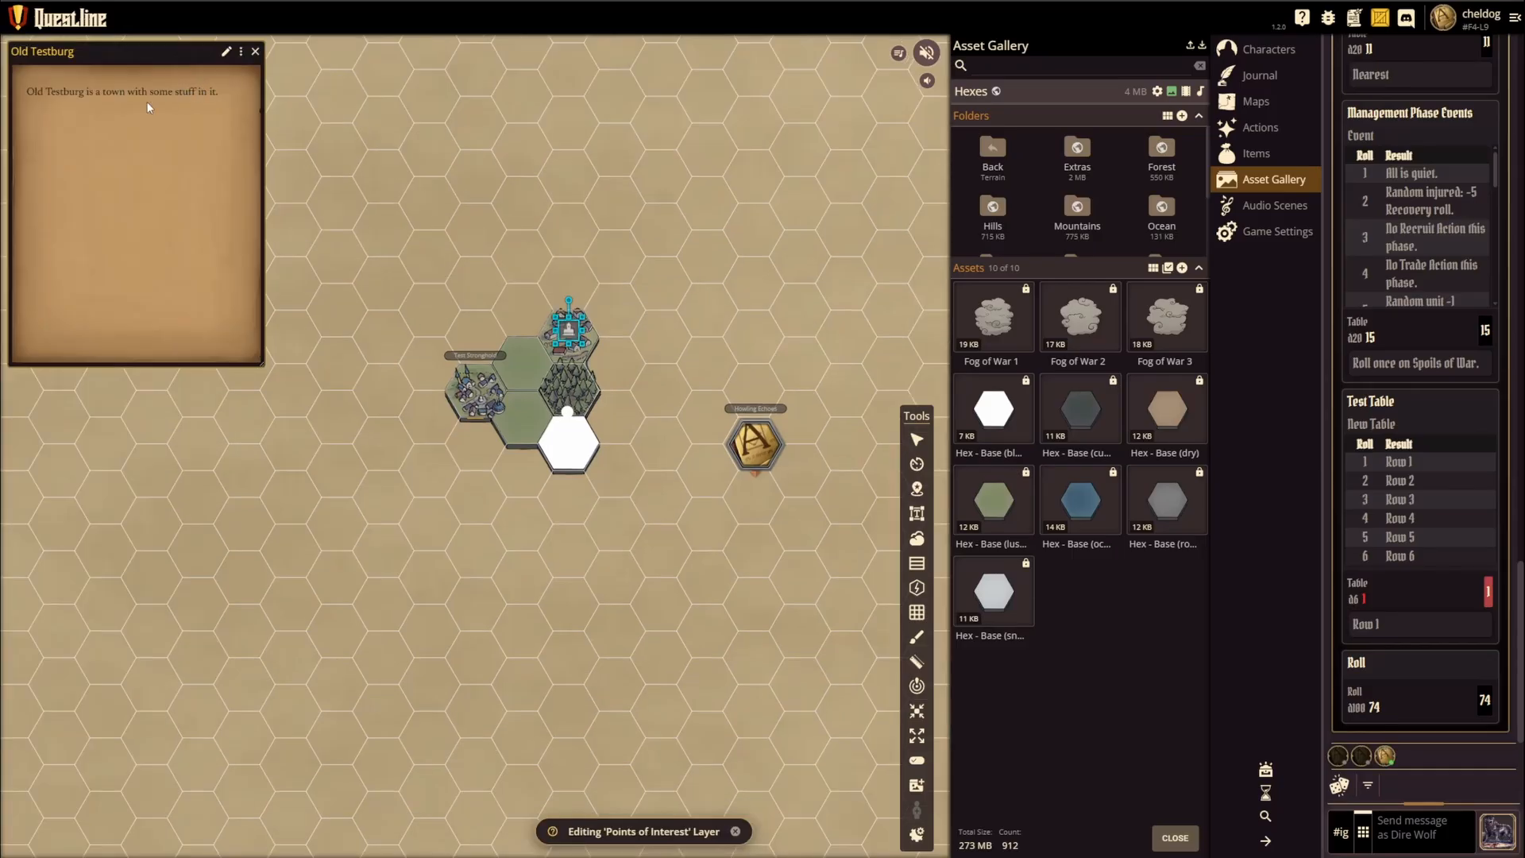
{"action": "left_click", "coordinate": [255, 53]}
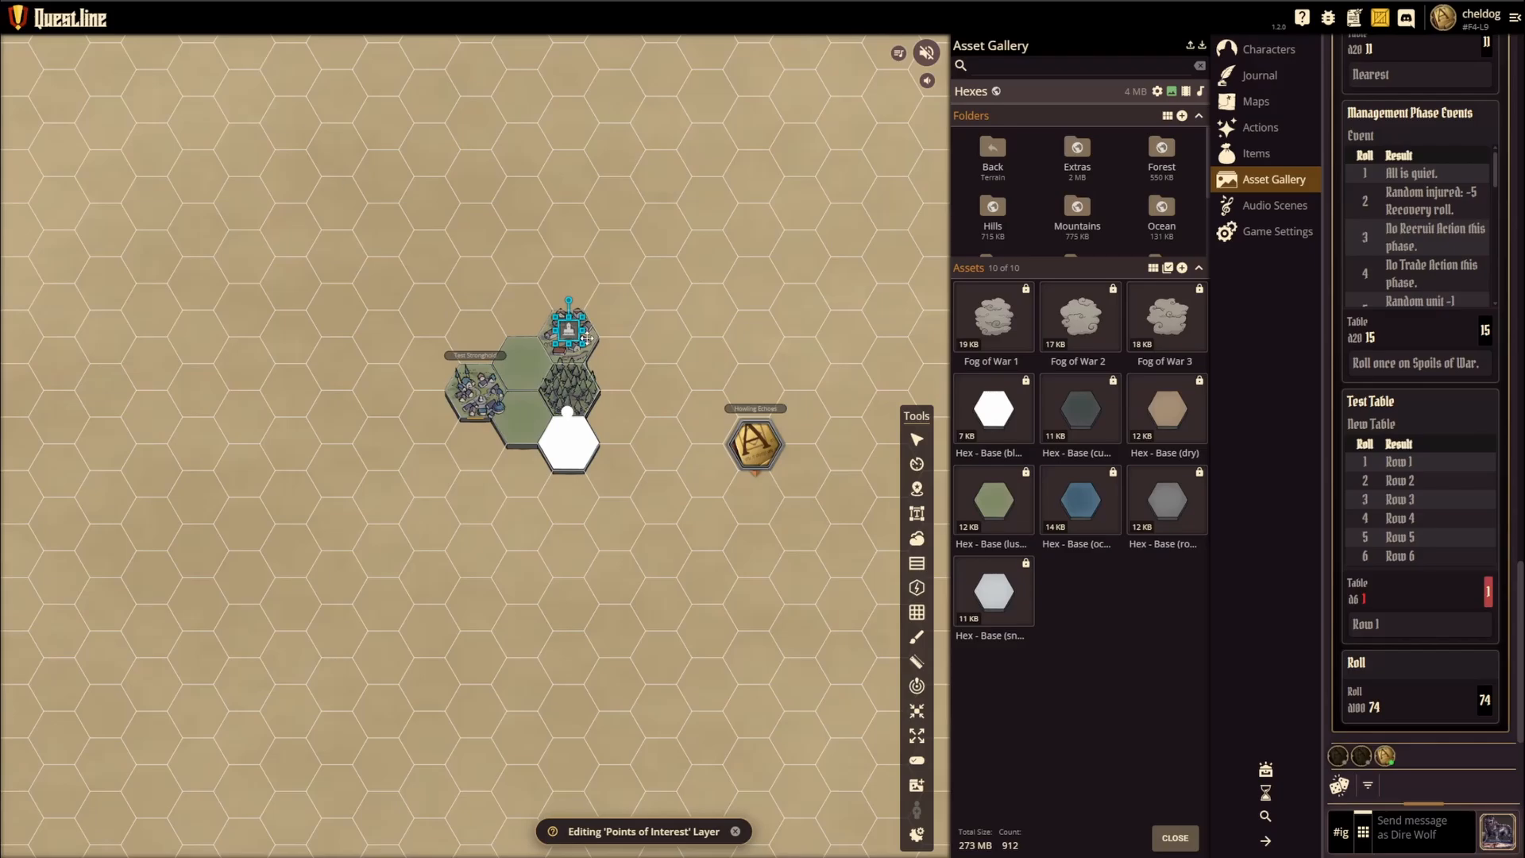
{"action": "scroll", "coordinate": [556, 345], "scroll_direction": "up", "scroll_amount": 3}
{"action": "left_click", "coordinate": [699, 345]}
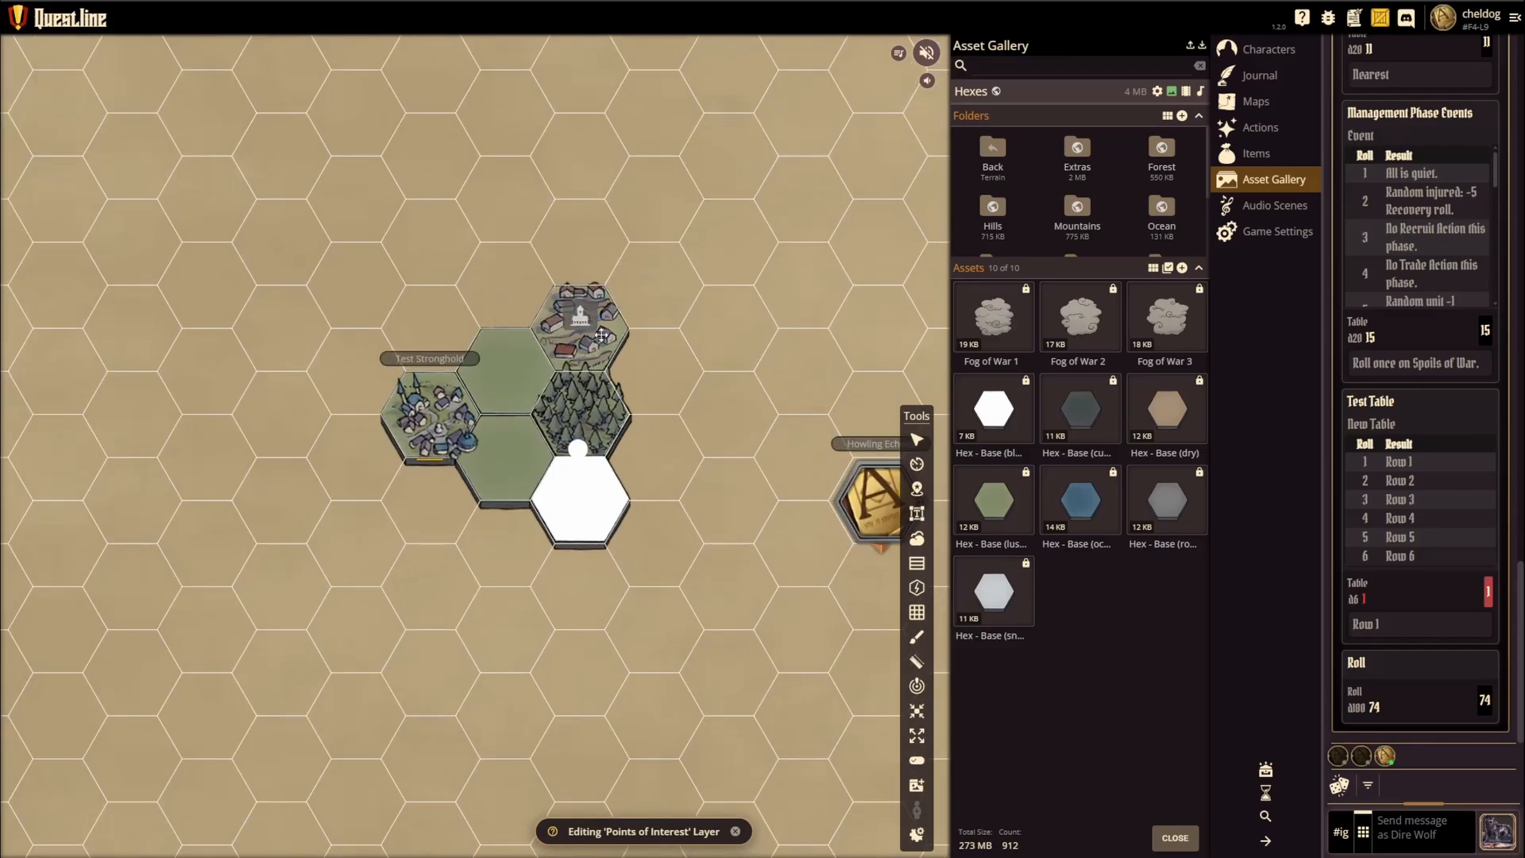
Step: Open the Test Stronghold sheet from its map token and recheck the entry behind the Old Testburg point of interest
{"action": "left_click", "coordinate": [434, 422]}
{"action": "double_click", "coordinate": [433, 422]}
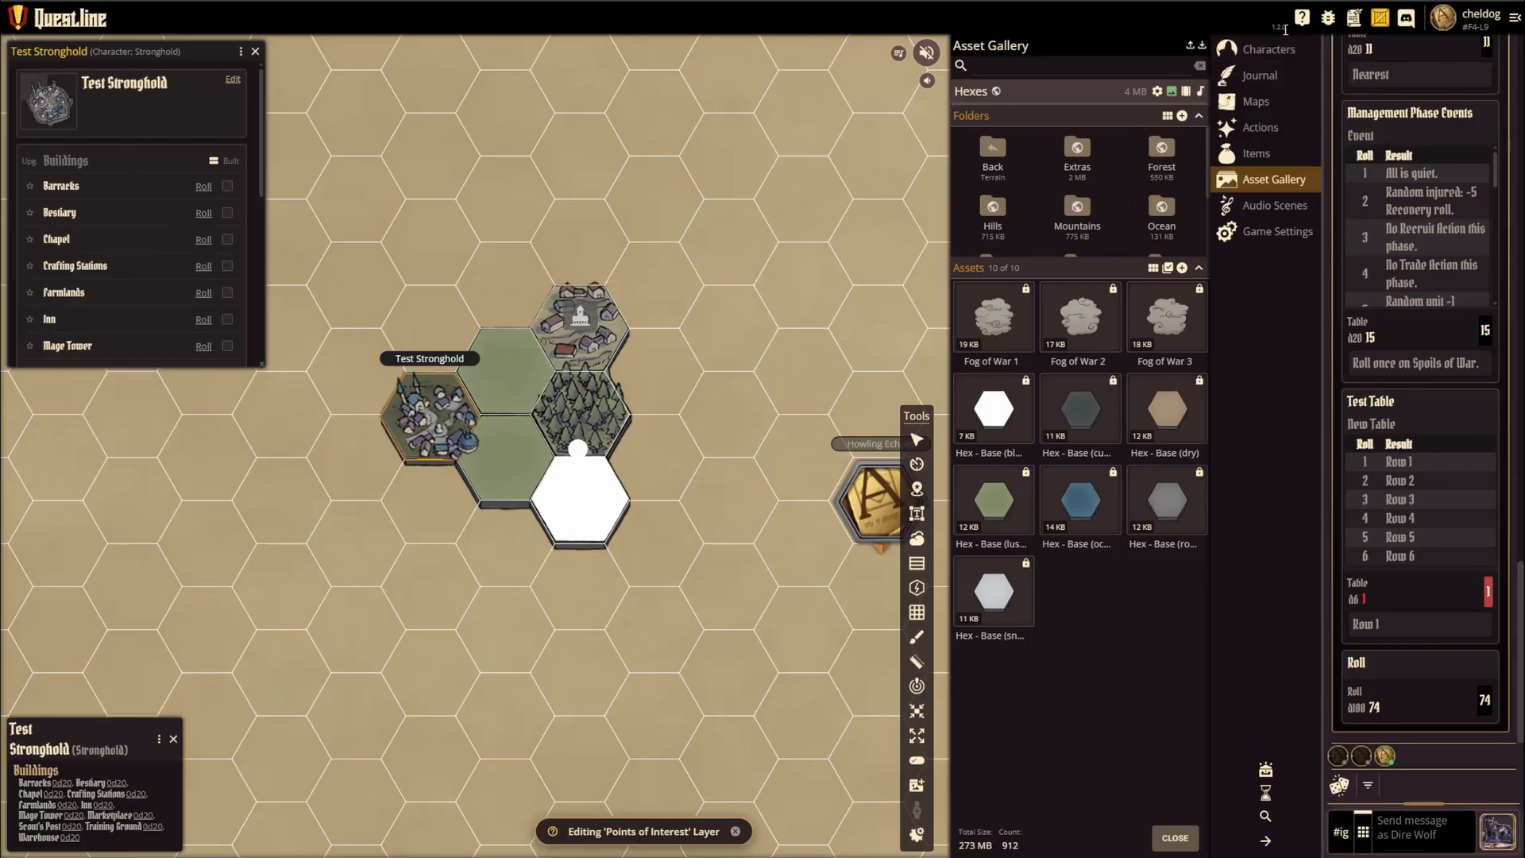
{"action": "left_click", "coordinate": [1269, 50]}
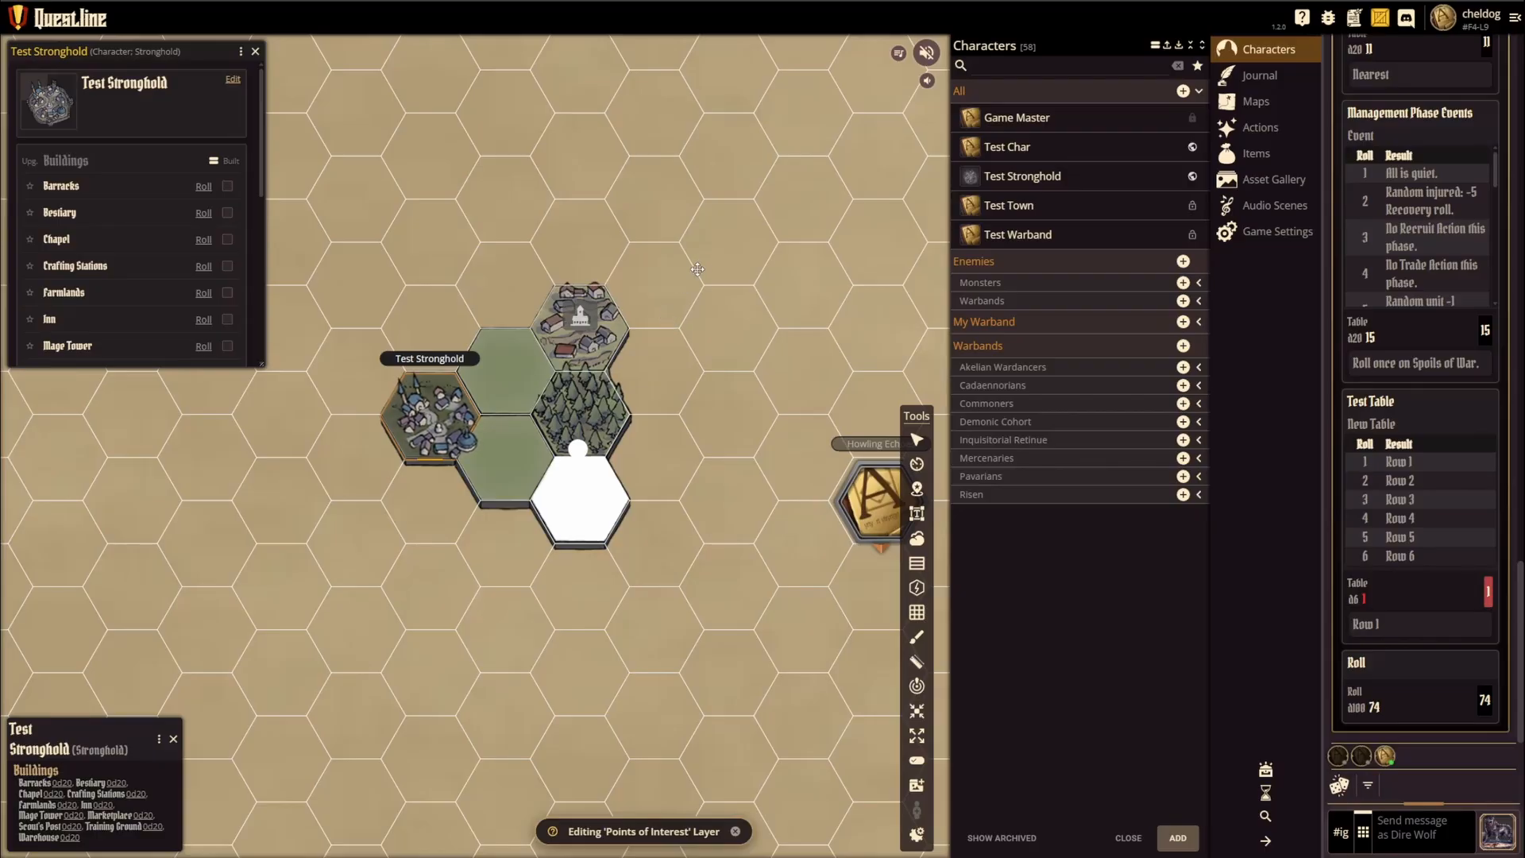
{"action": "left_click", "coordinate": [581, 320]}
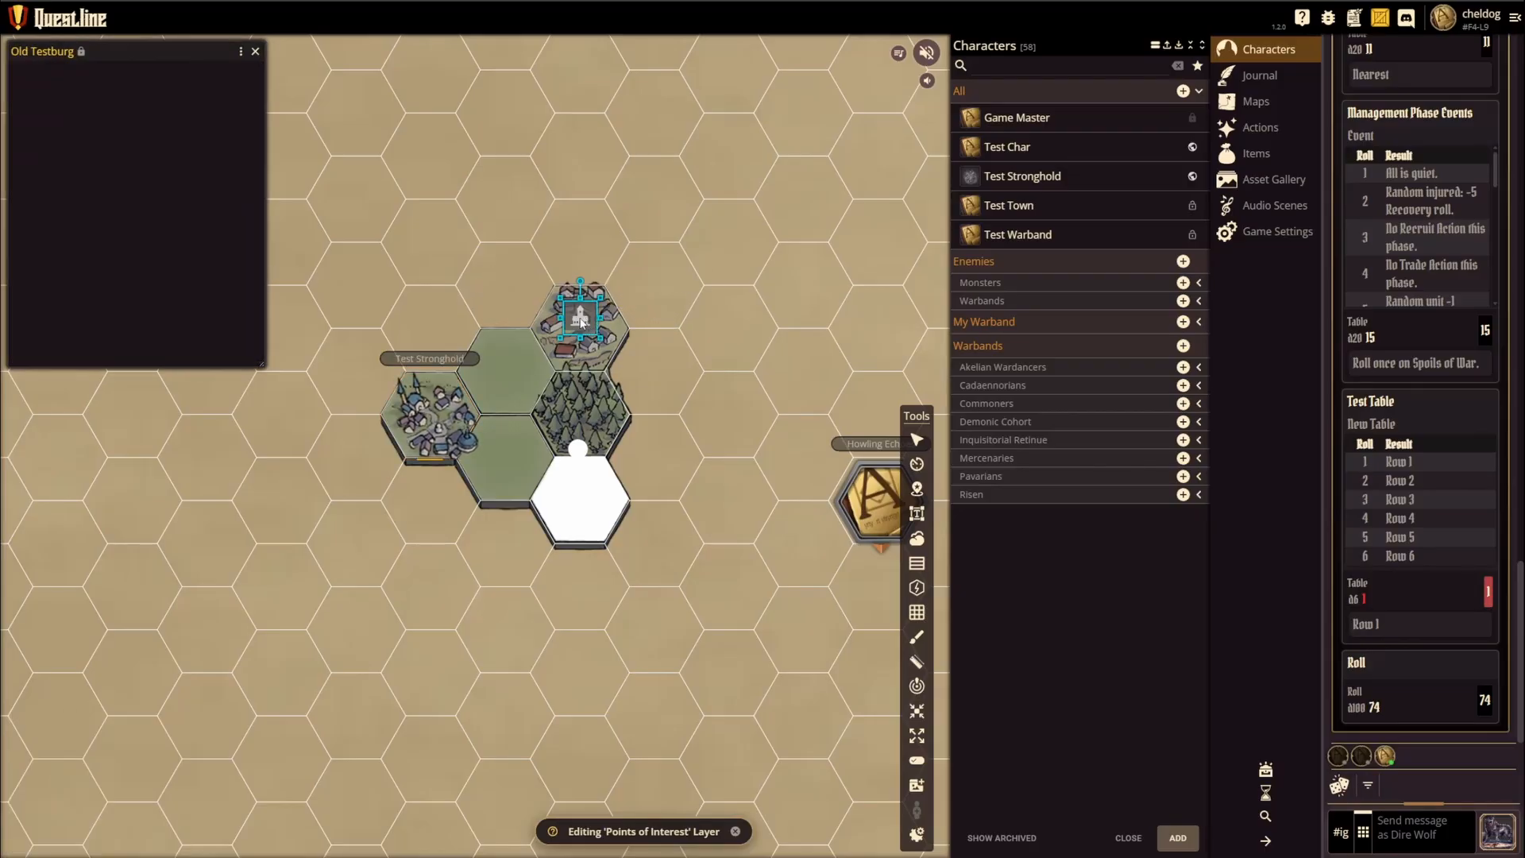
{"action": "left_click", "coordinate": [255, 51]}
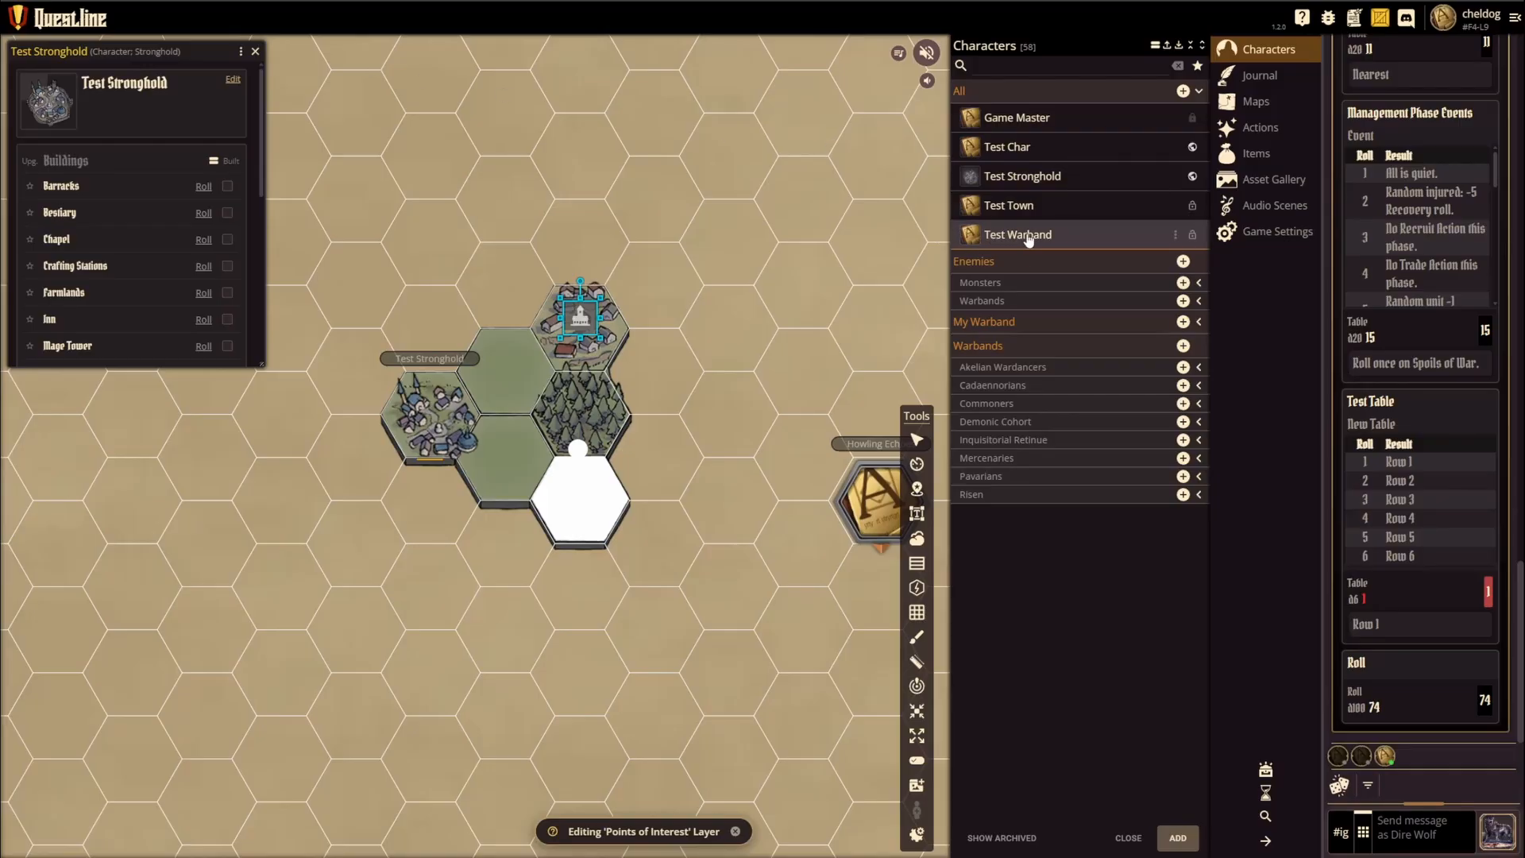
Step: View the Test Town sheet alongside the Test Stronghold sheet and close both
{"action": "left_click", "coordinate": [1008, 207]}
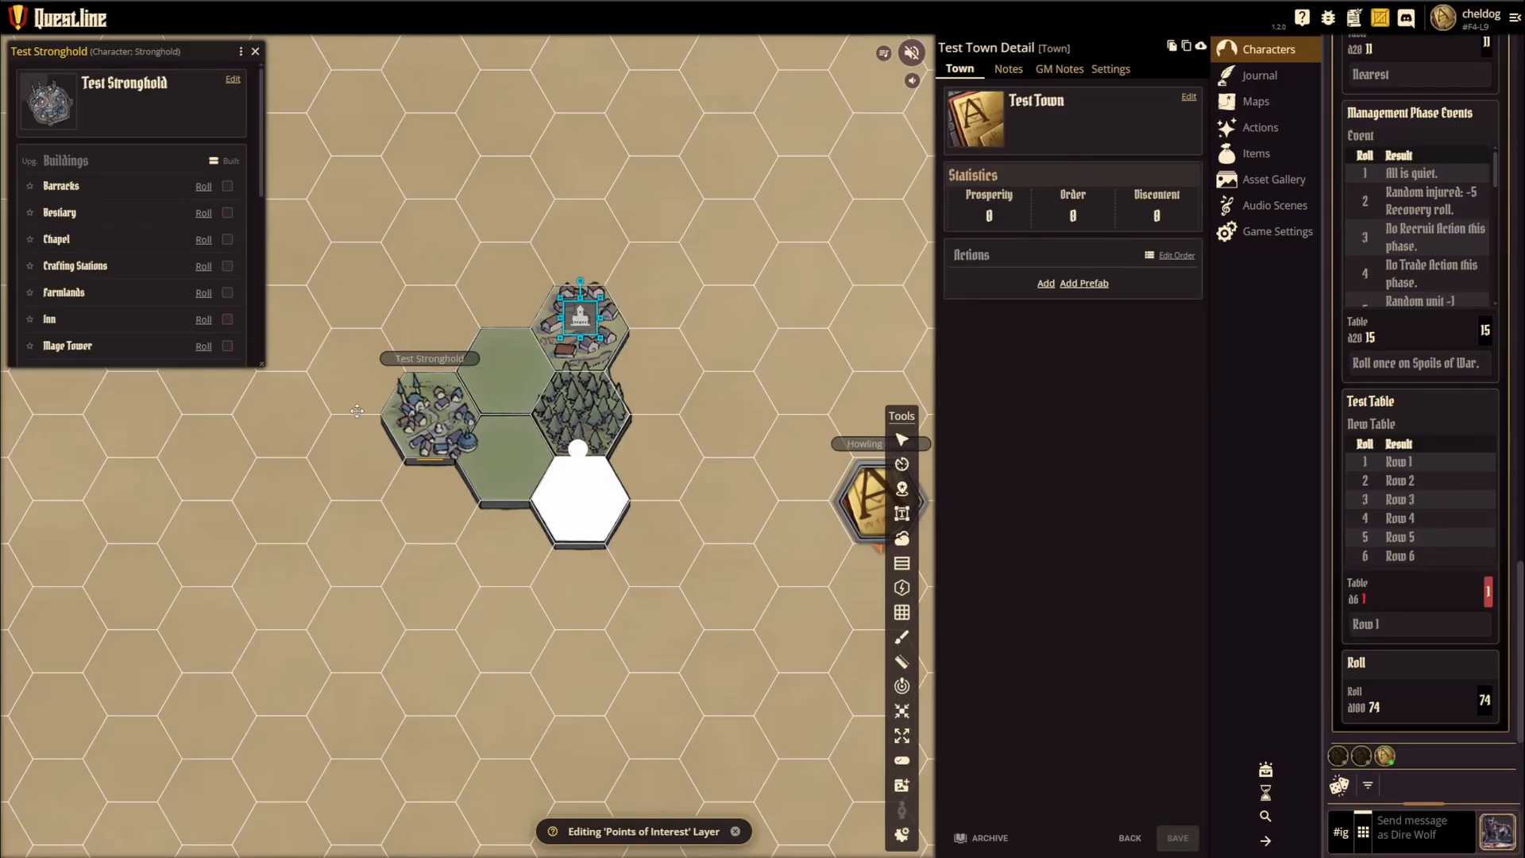
{"action": "left_click", "coordinate": [426, 411]}
{"action": "scroll", "coordinate": [128, 259], "scroll_direction": "down", "scroll_amount": 4}
{"action": "scroll", "coordinate": [138, 247], "scroll_direction": "up", "scroll_amount": 4}
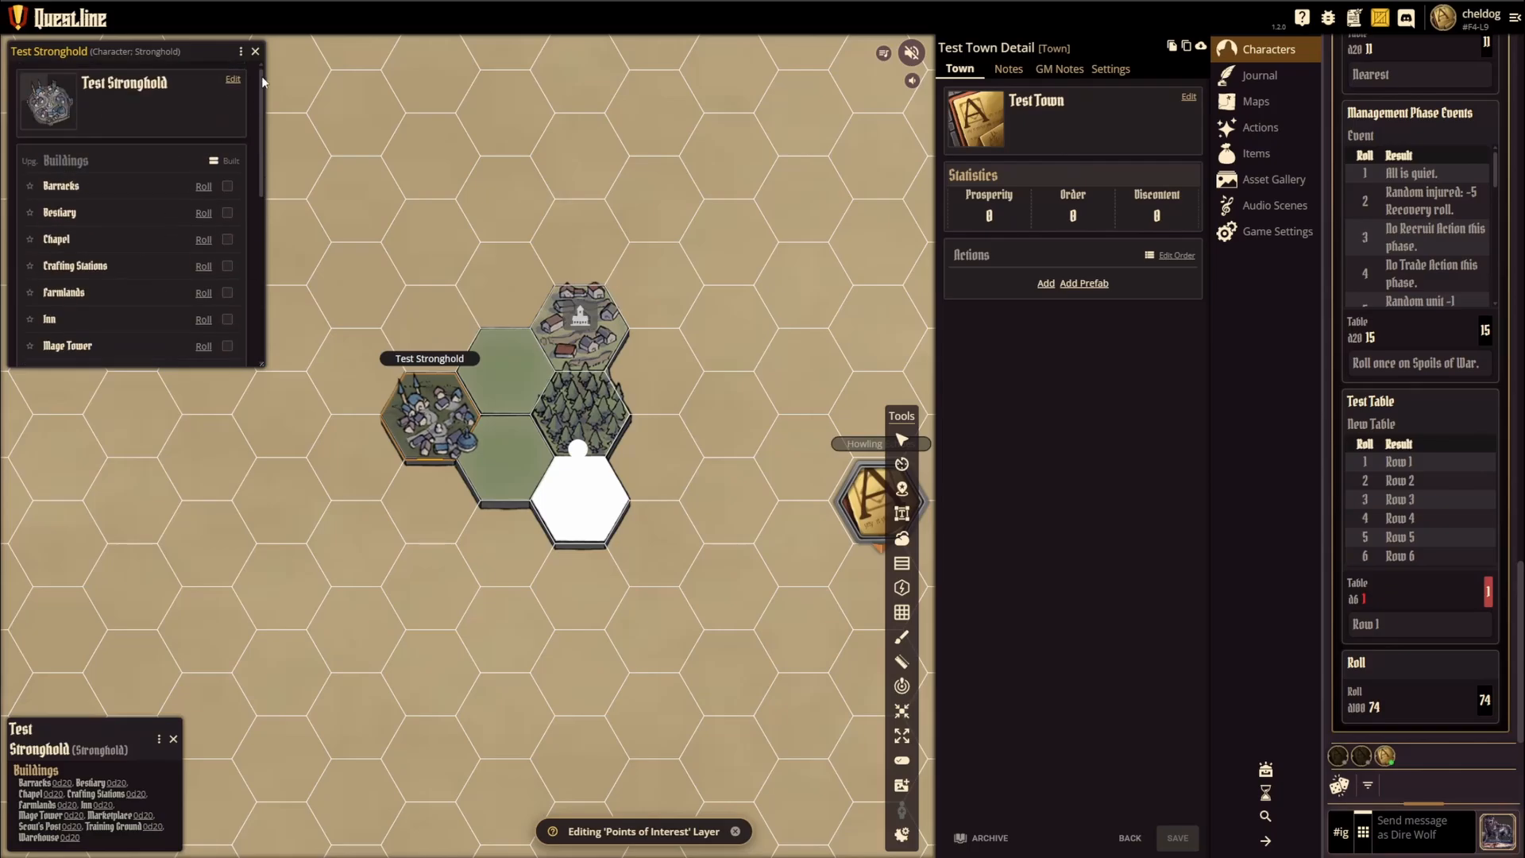
{"action": "left_click", "coordinate": [255, 53]}
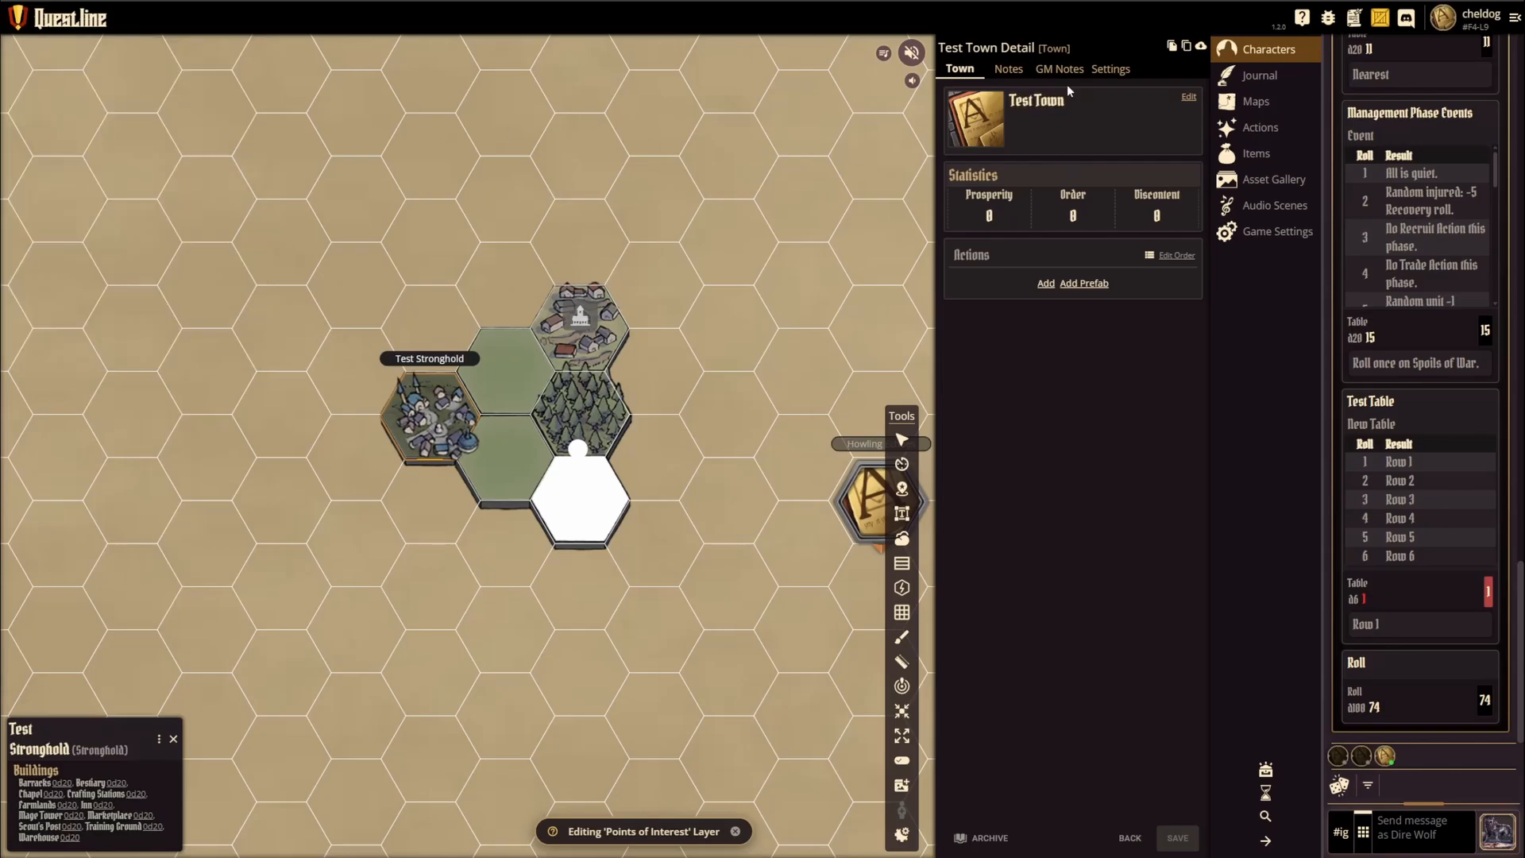
{"action": "left_click", "coordinate": [1130, 838]}
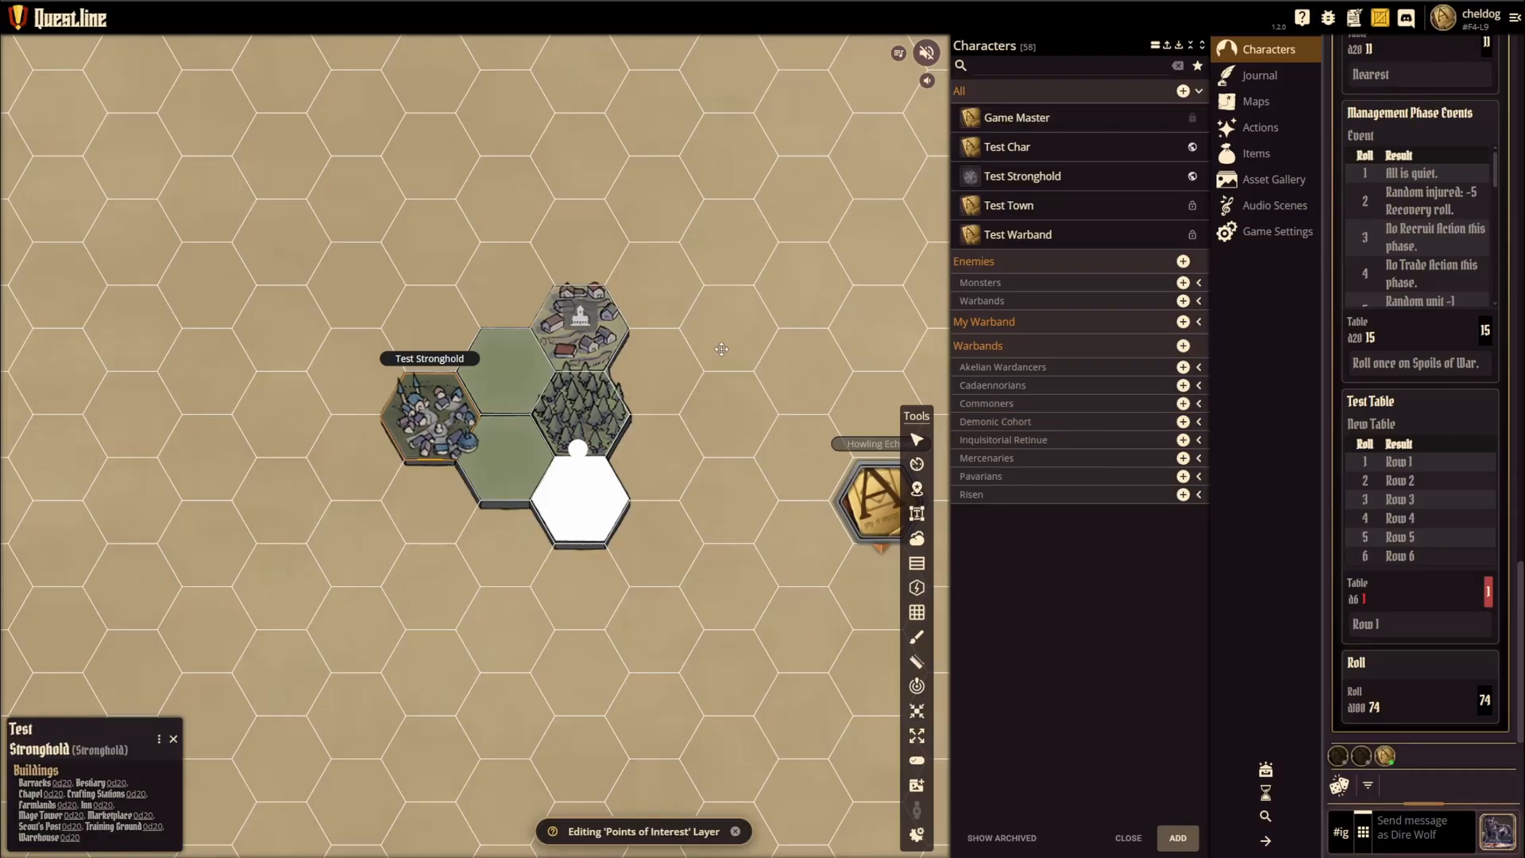
{"action": "scroll", "coordinate": [588, 355], "scroll_direction": "down", "scroll_amount": 4}
{"action": "scroll", "coordinate": [589, 356], "scroll_direction": "down", "scroll_amount": 2}
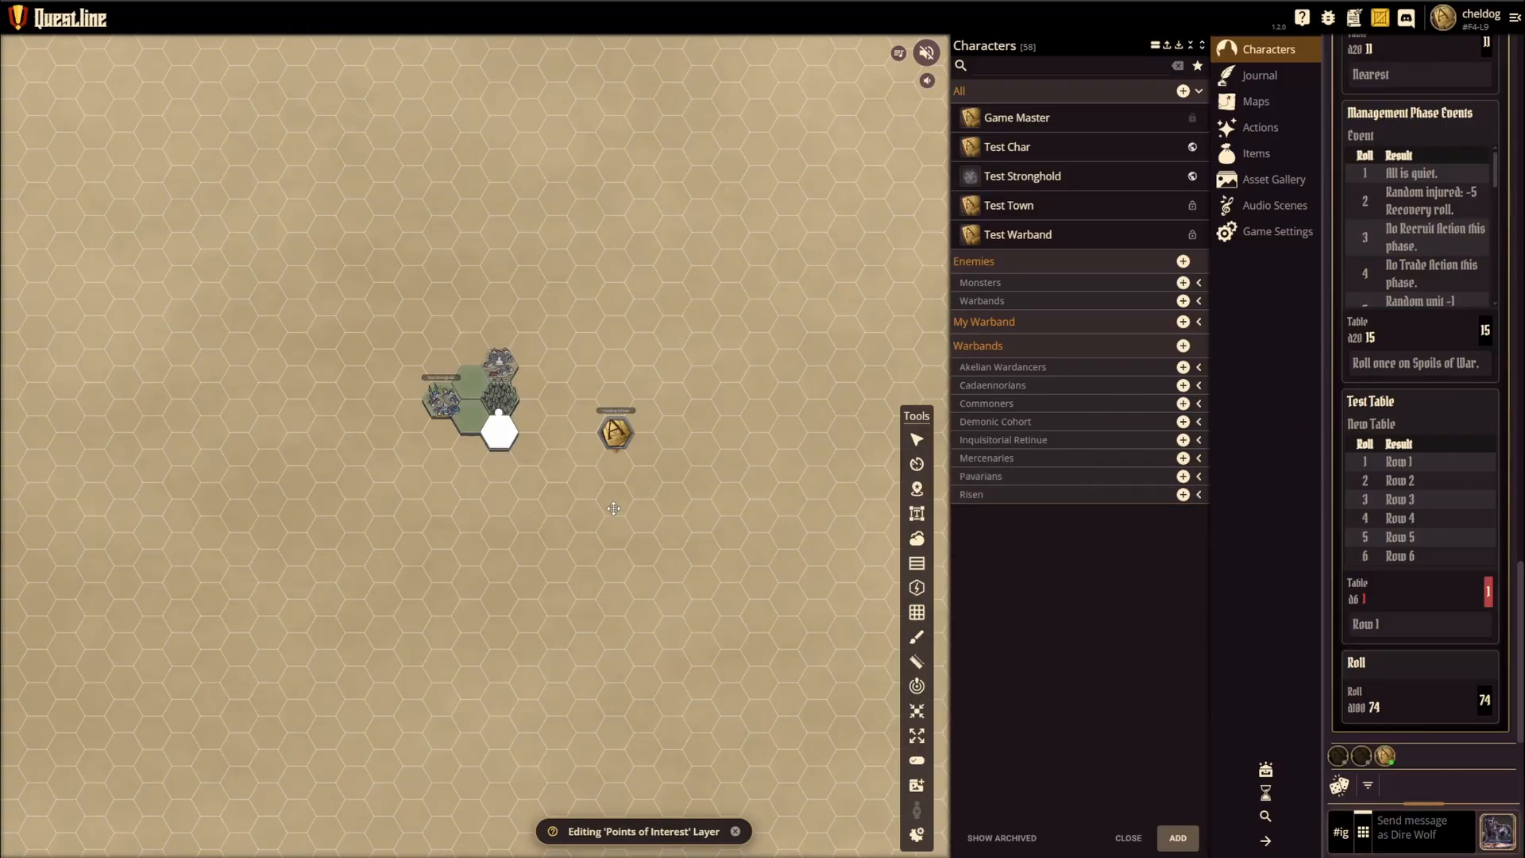
{"action": "left_click", "coordinate": [491, 430]}
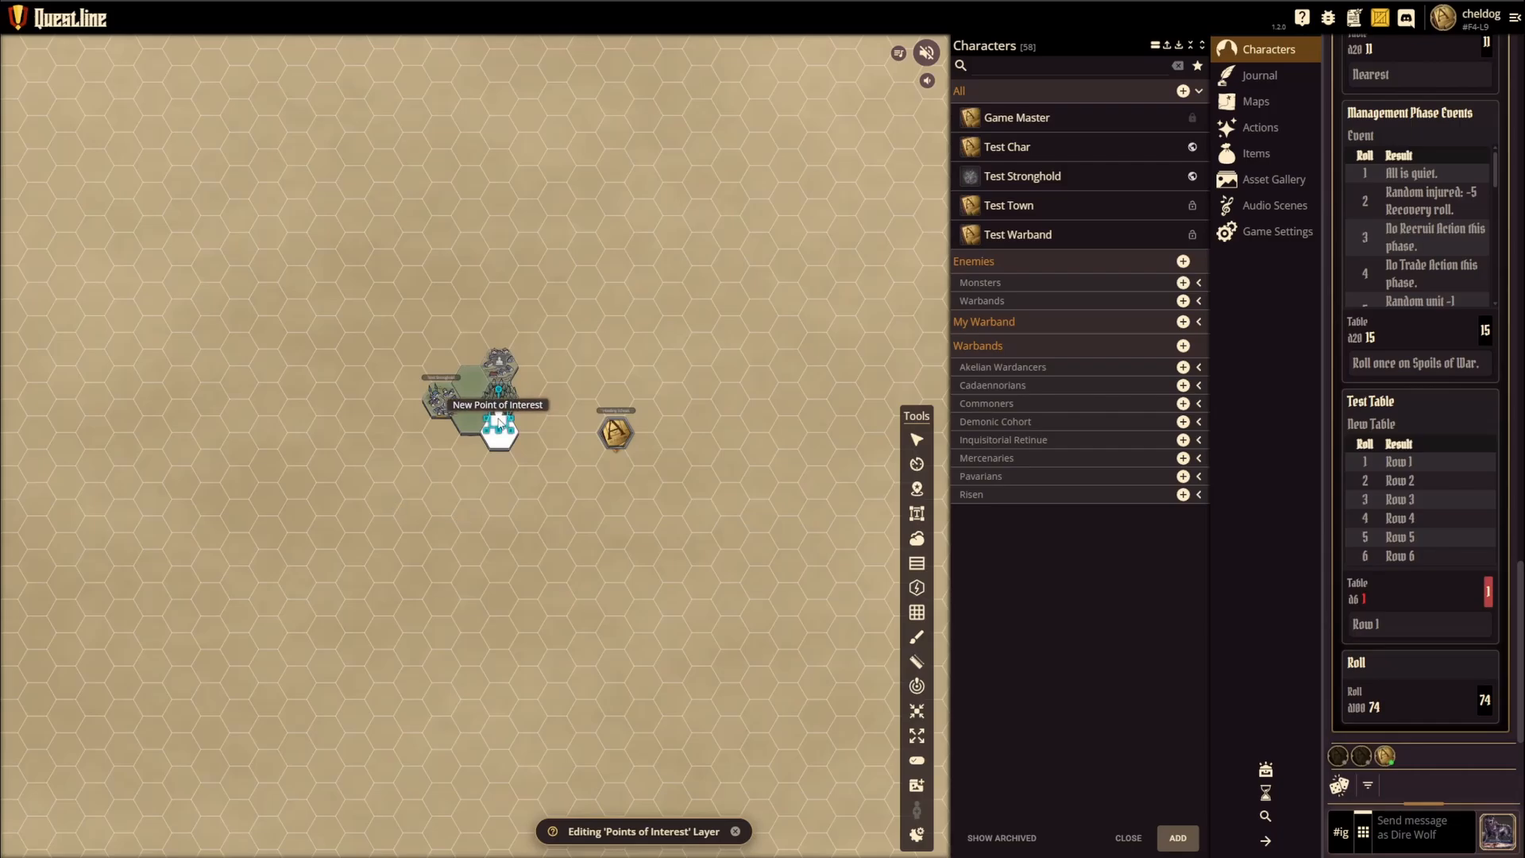
{"action": "left_click_drag", "start_coordinate": [498, 491], "coordinate": [576, 515]}
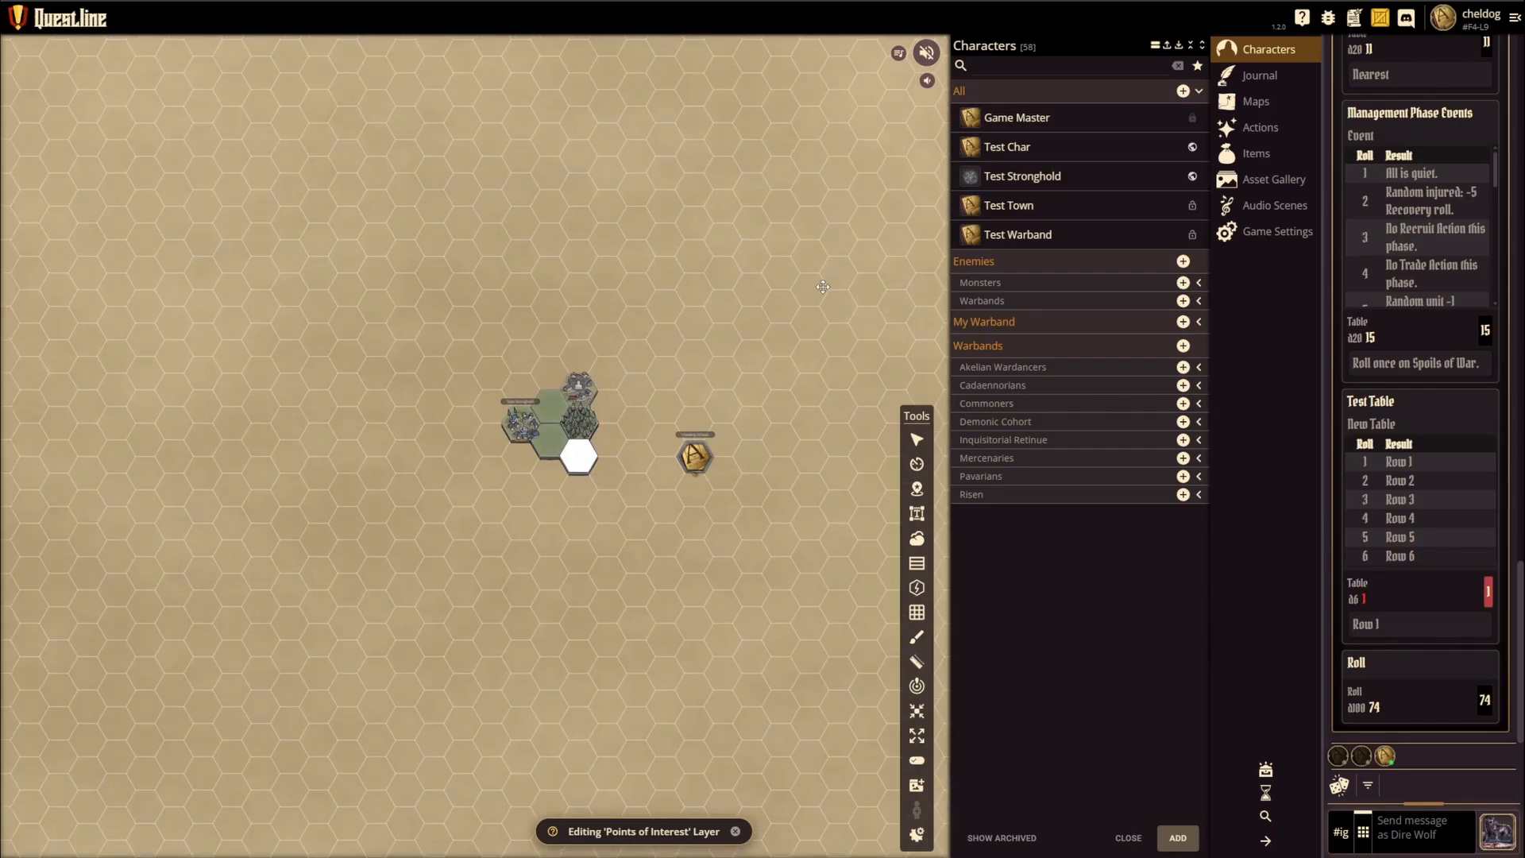
Step: Switch from the hex crawl map to the Test Map and bring its creature tokens into view
{"action": "left_click", "coordinate": [1257, 103]}
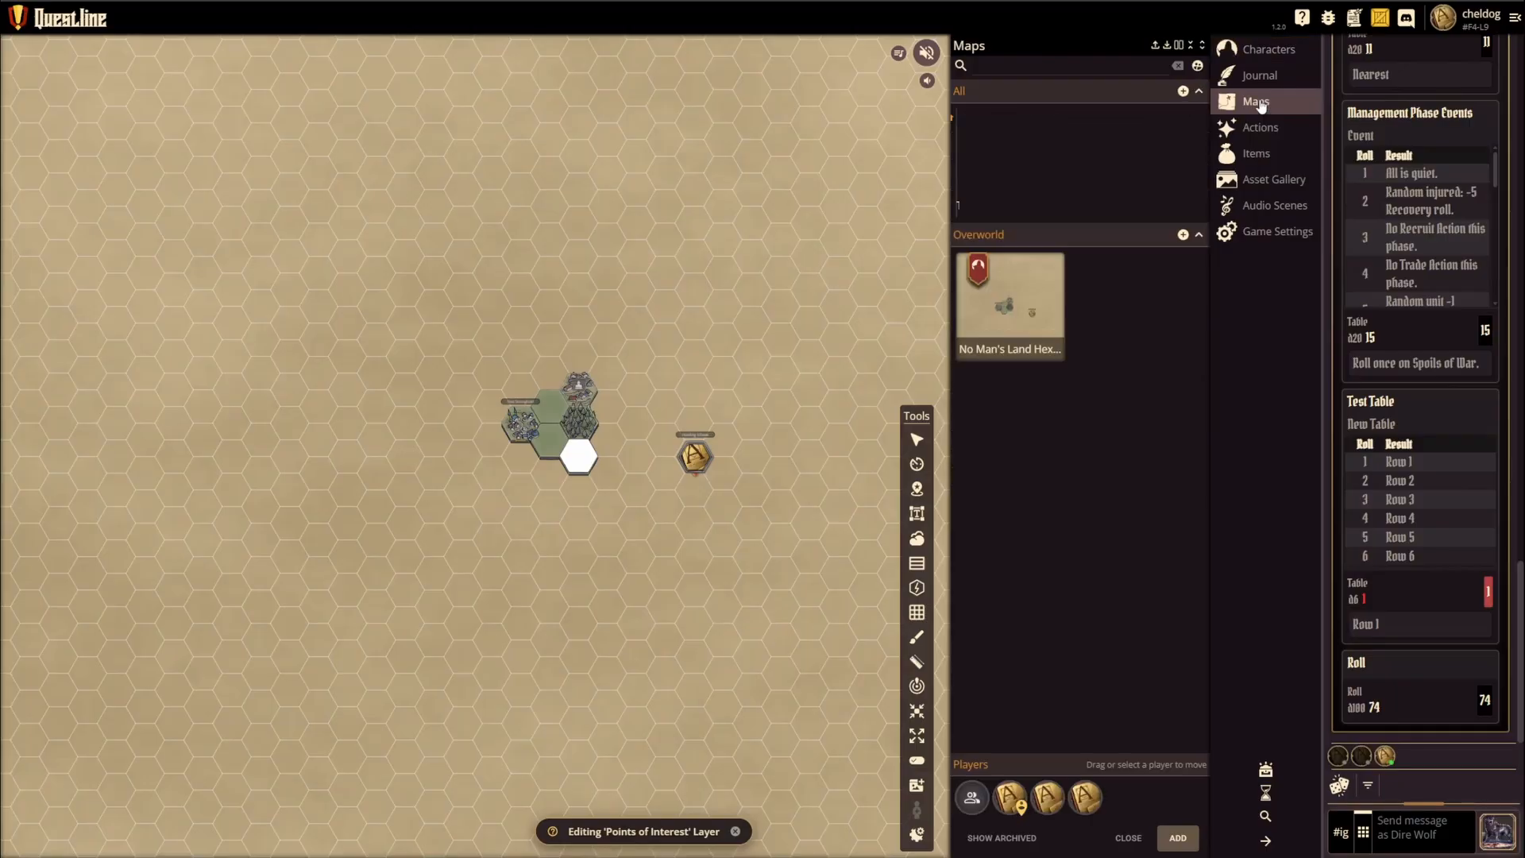
{"action": "left_click", "coordinate": [1011, 155]}
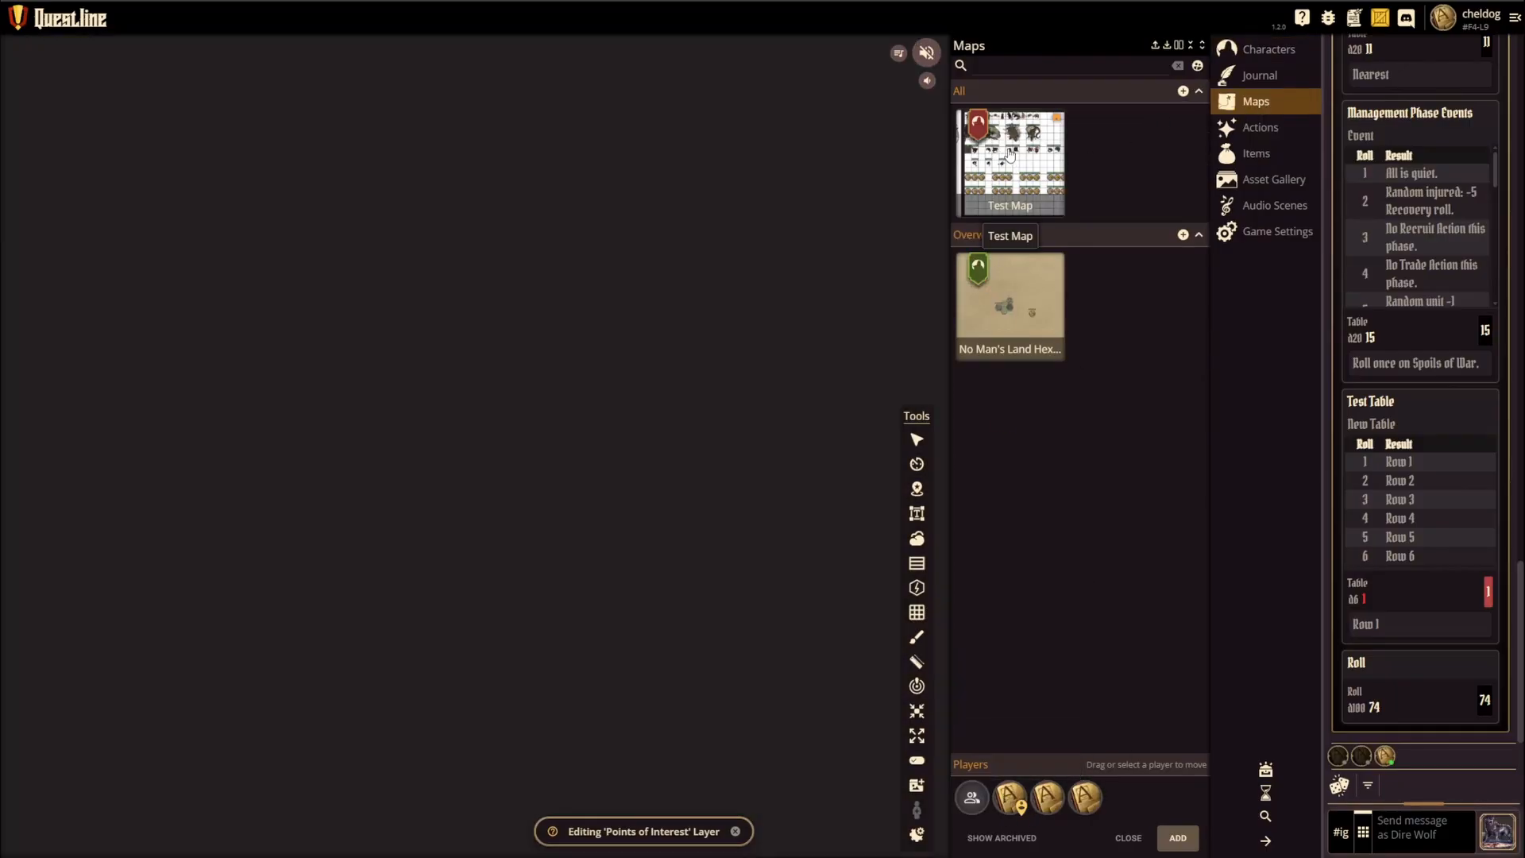
{"action": "scroll", "coordinate": [567, 350], "scroll_direction": "down", "scroll_amount": 2}
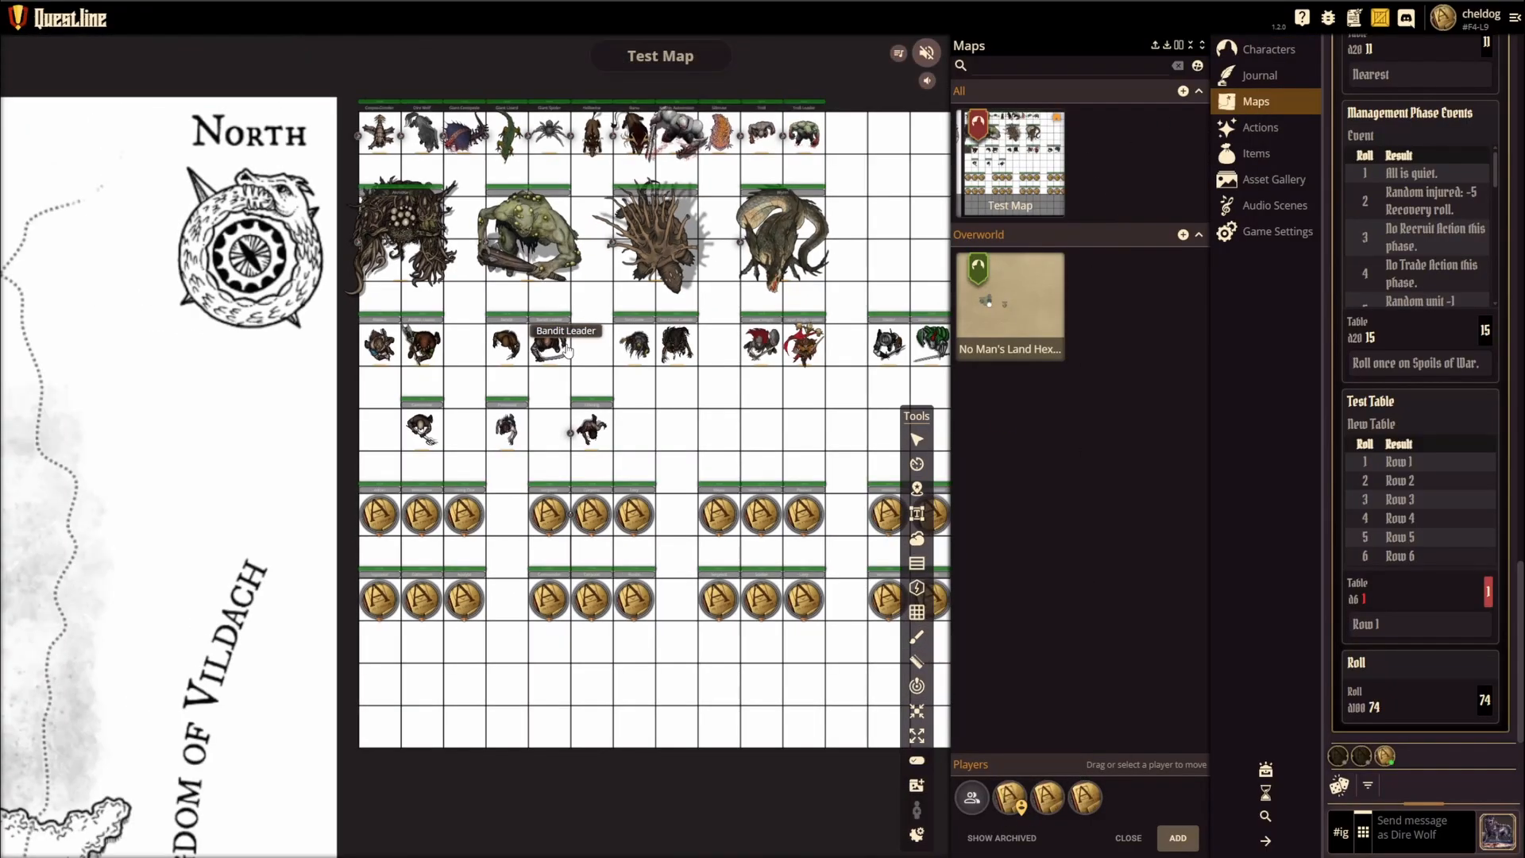
{"action": "left_click_drag", "start_coordinate": [544, 176], "coordinate": [462, 314]}
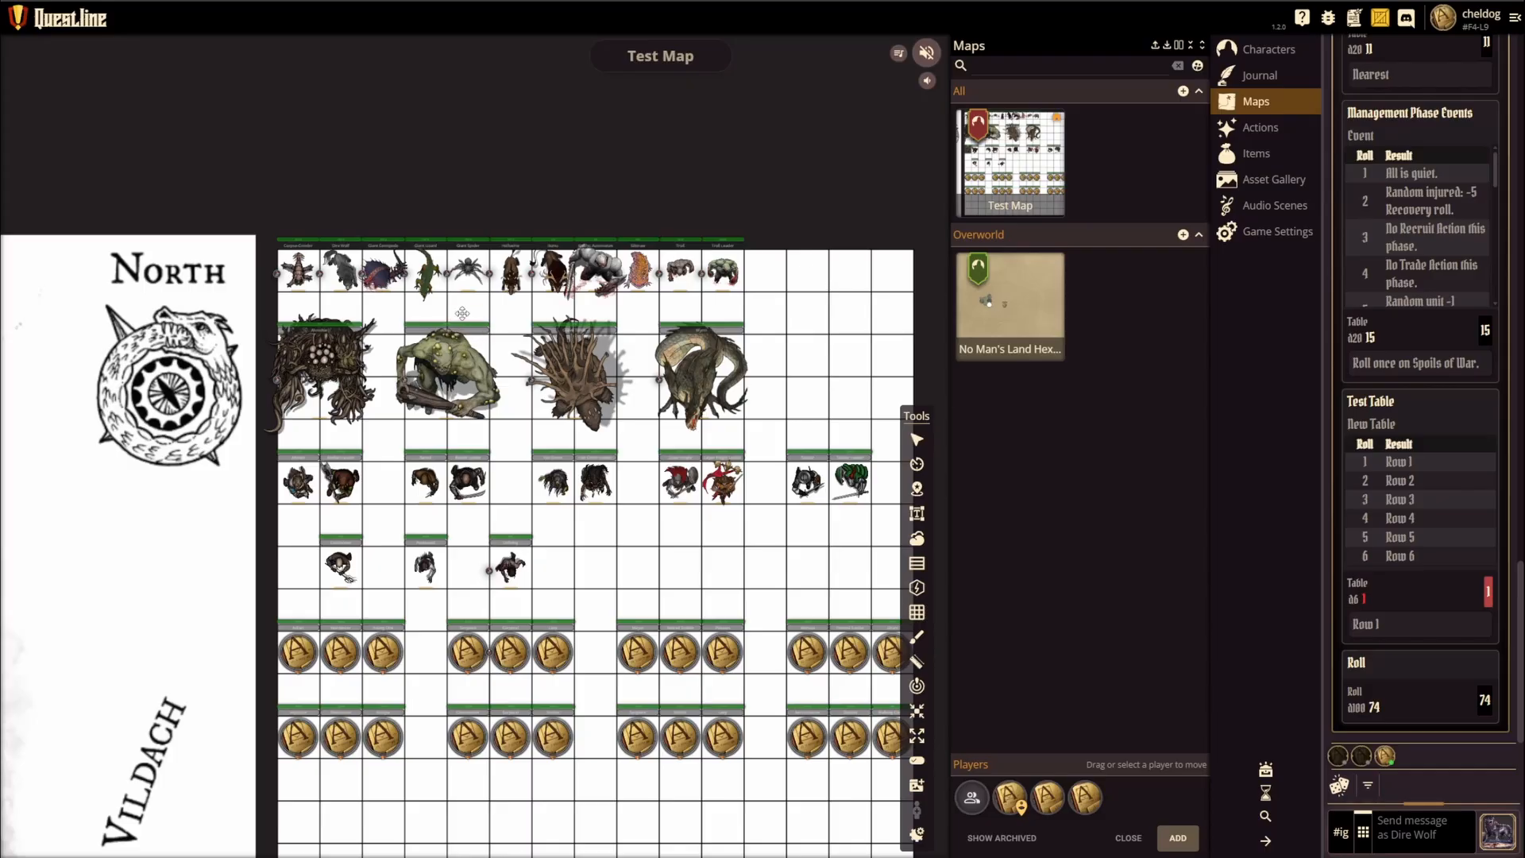
{"action": "scroll", "coordinate": [395, 317], "scroll_direction": "up", "scroll_amount": 2}
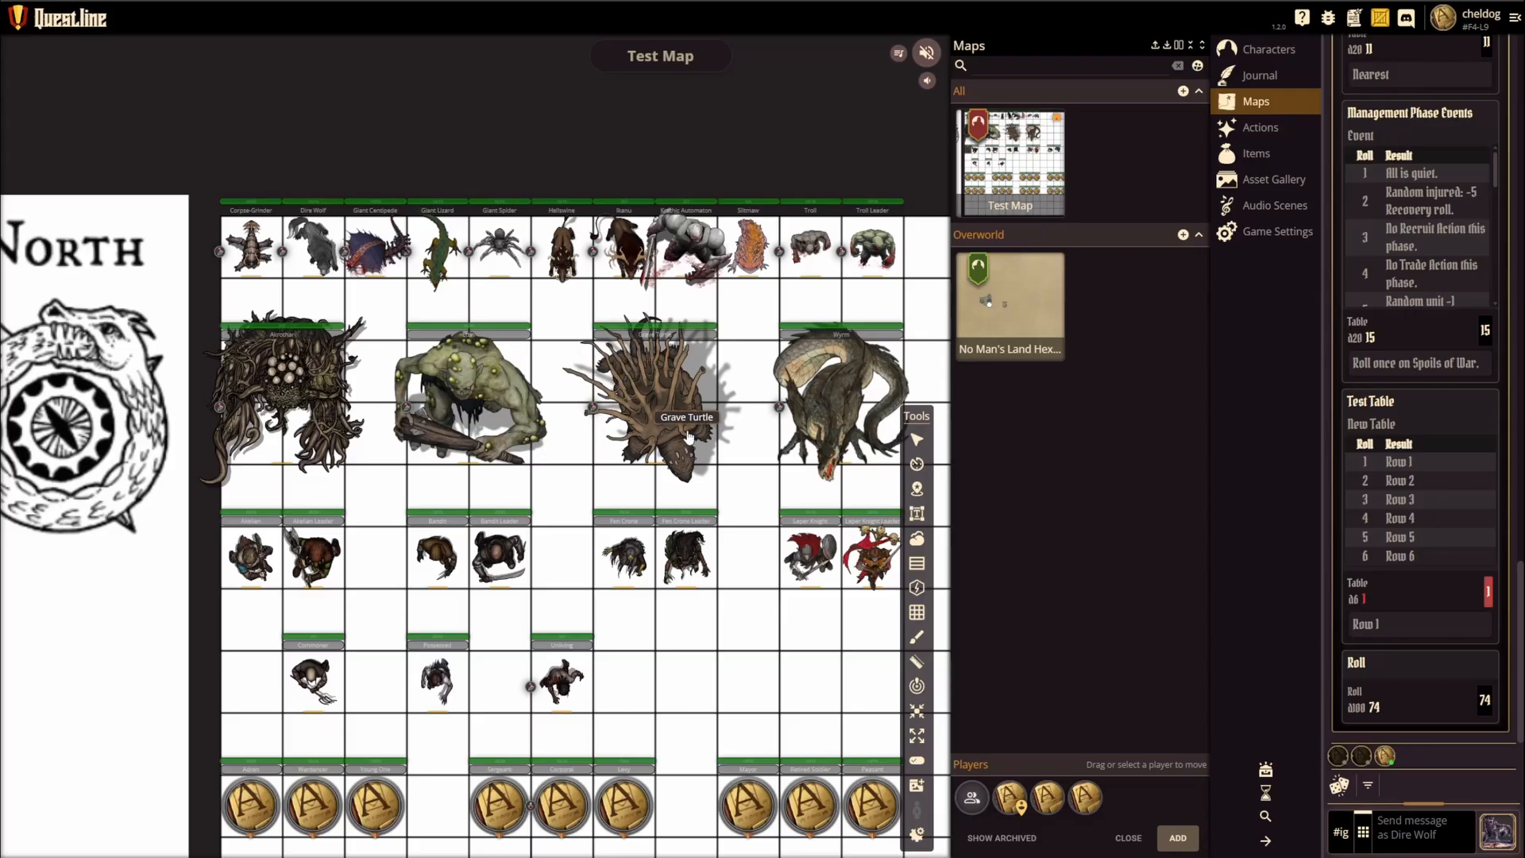
Step: Inspect the stat summaries of the Giant Lizard and Ikanu tokens and look over the other tokens on the Test Map
{"action": "left_click", "coordinate": [433, 256]}
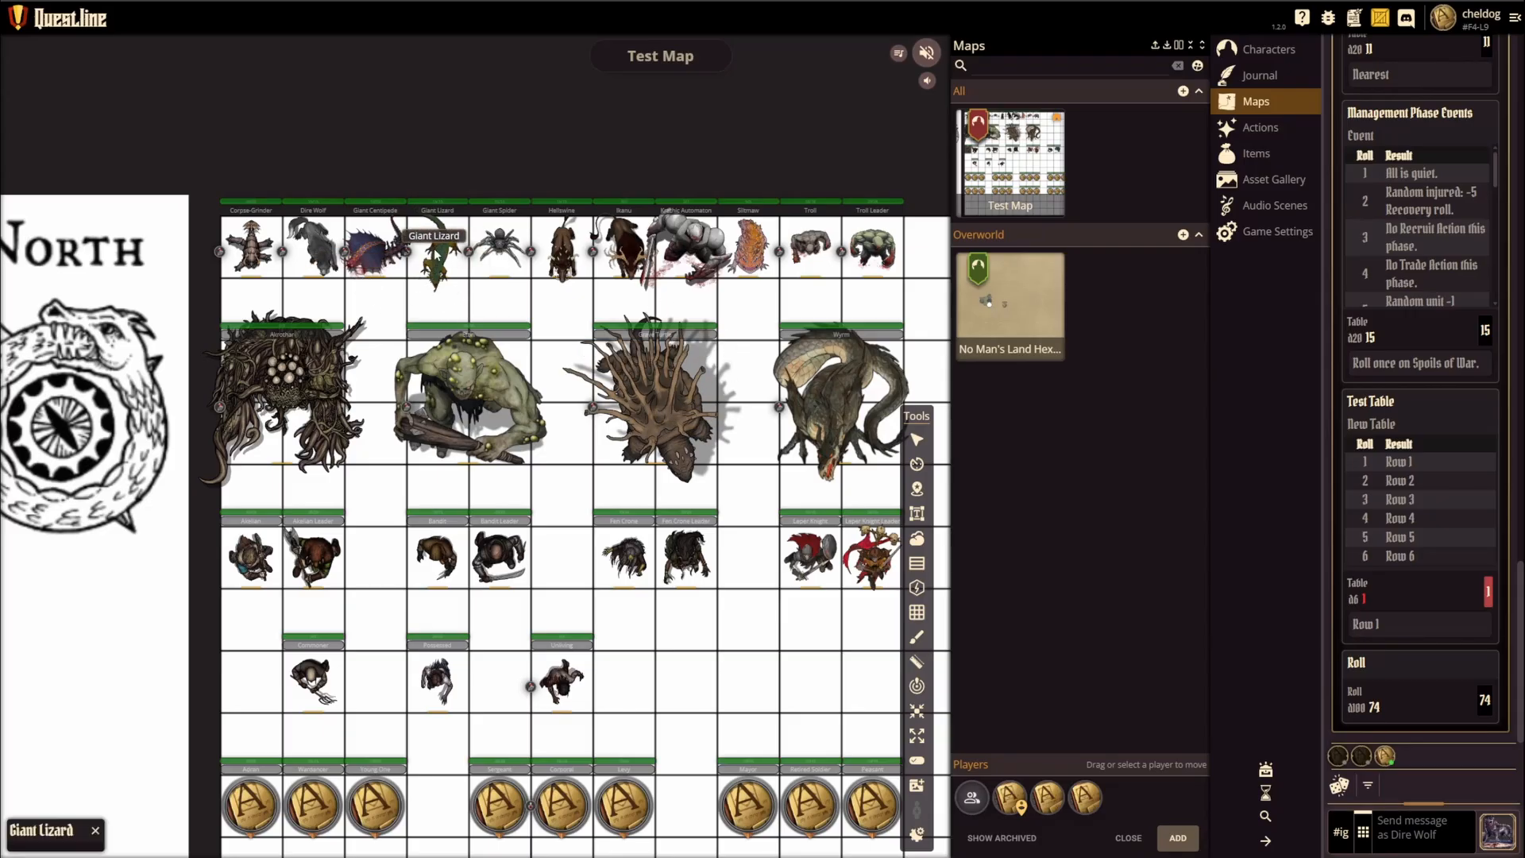
{"action": "left_click", "coordinate": [436, 253]}
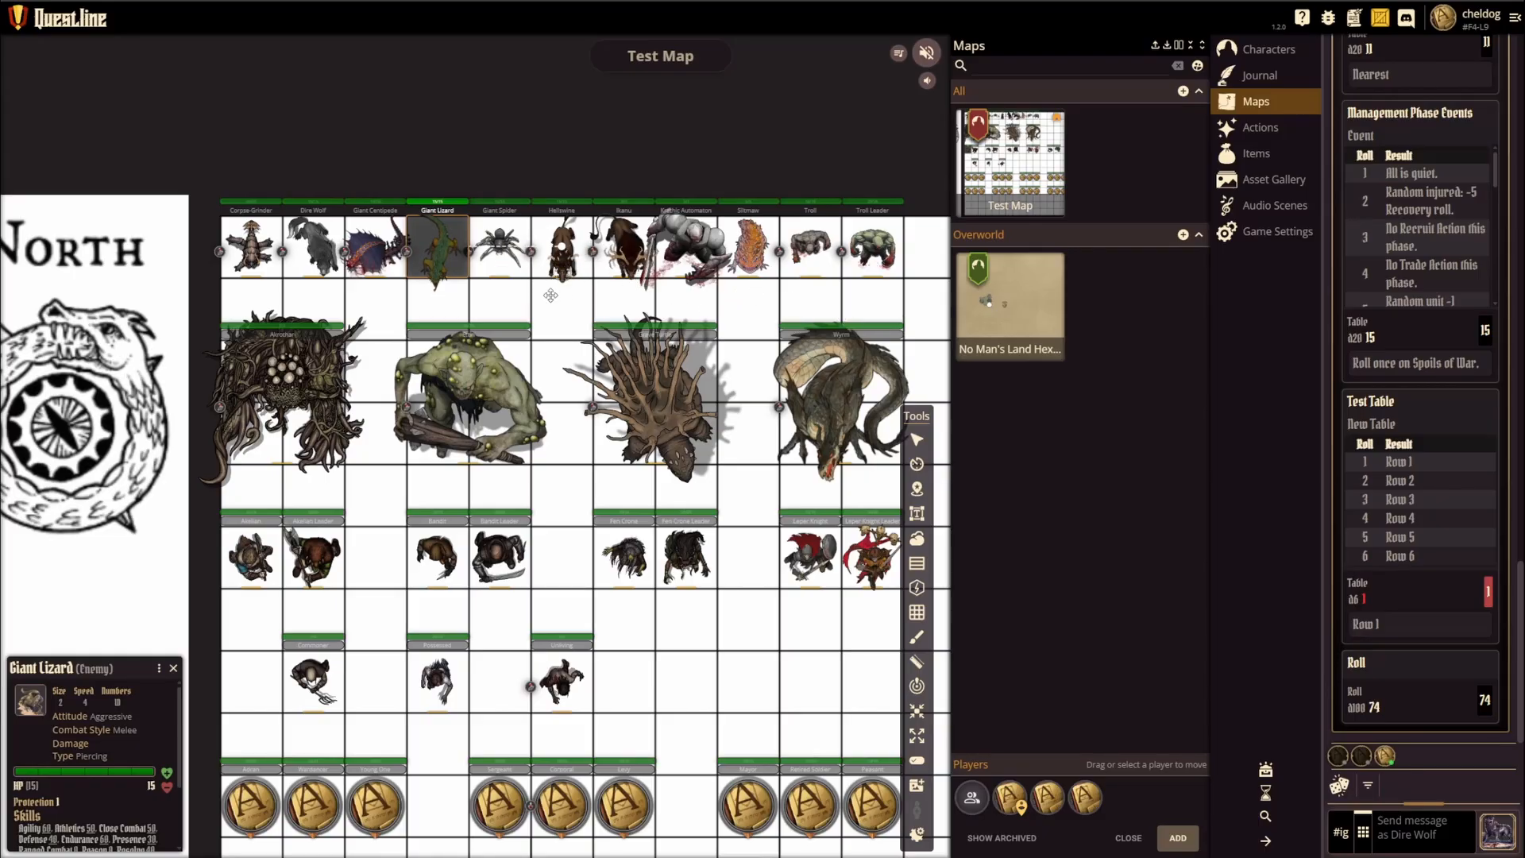
{"action": "left_click", "coordinate": [629, 255]}
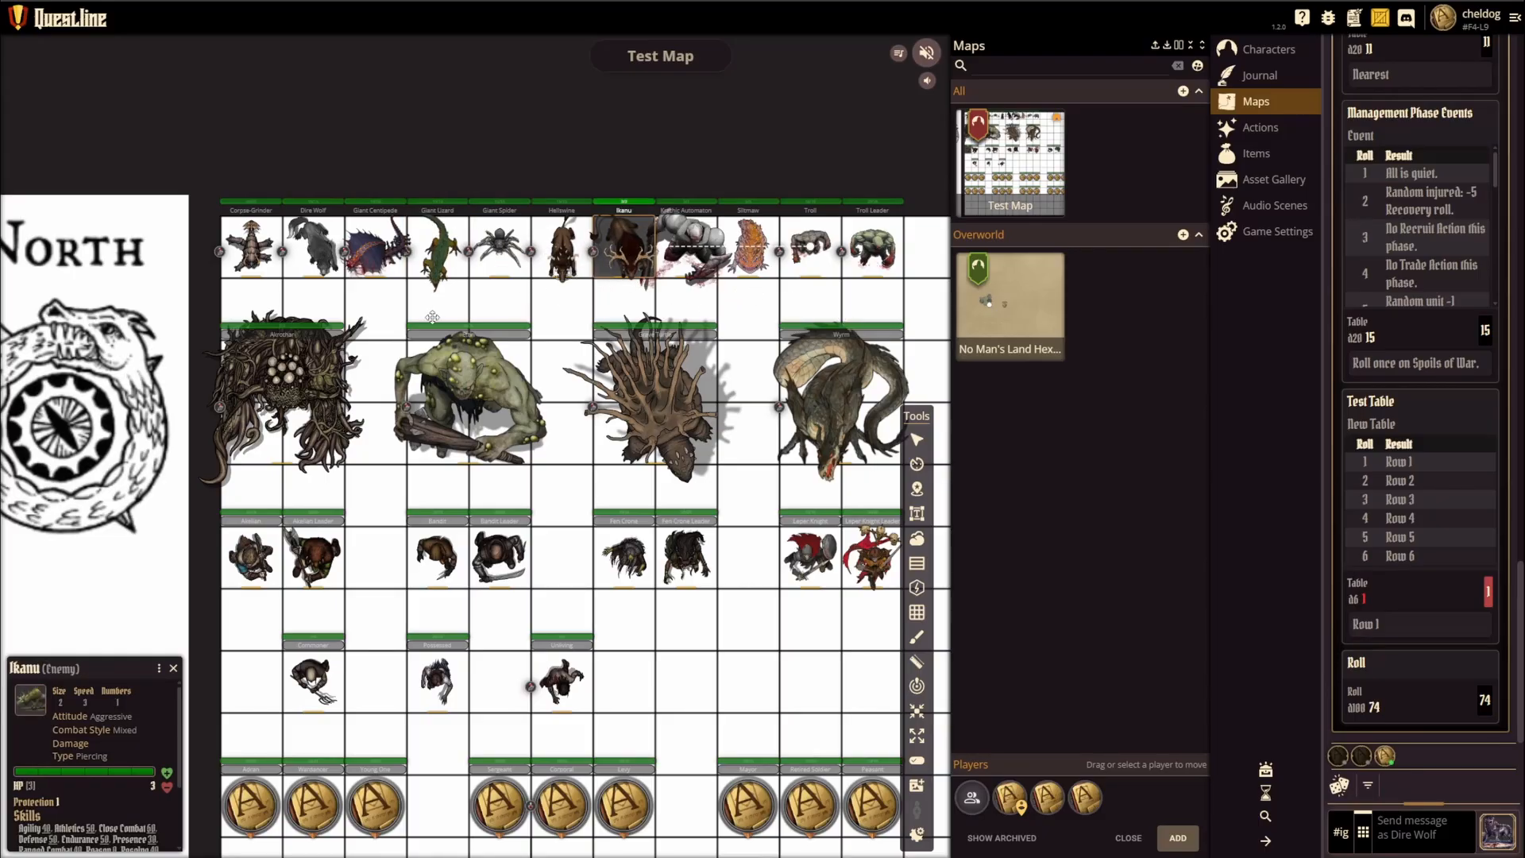
{"action": "left_click", "coordinate": [541, 304]}
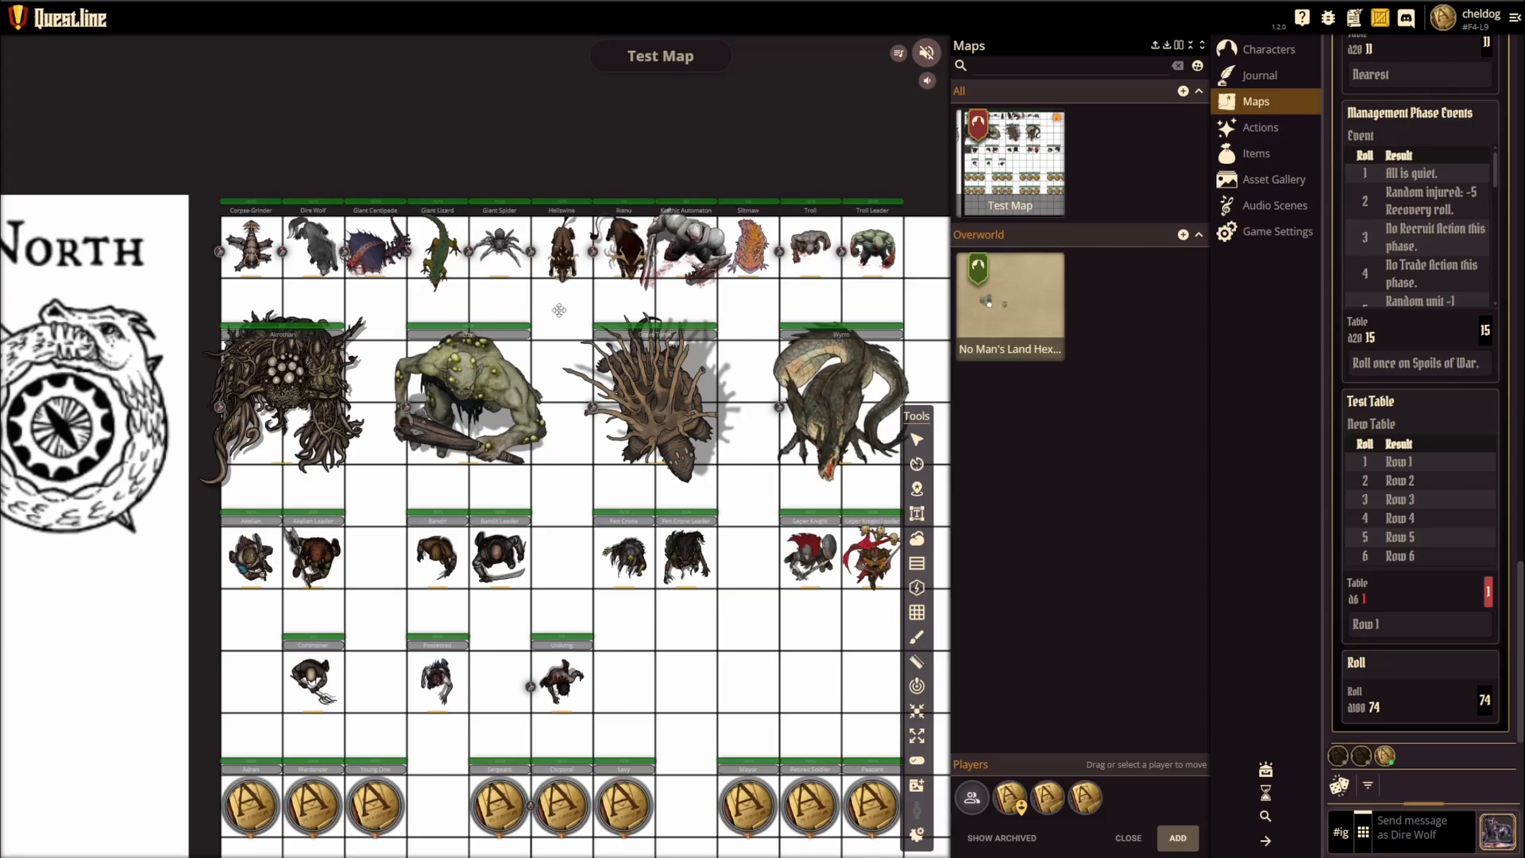
{"action": "scroll", "coordinate": [547, 310], "scroll_direction": "down", "scroll_amount": 2}
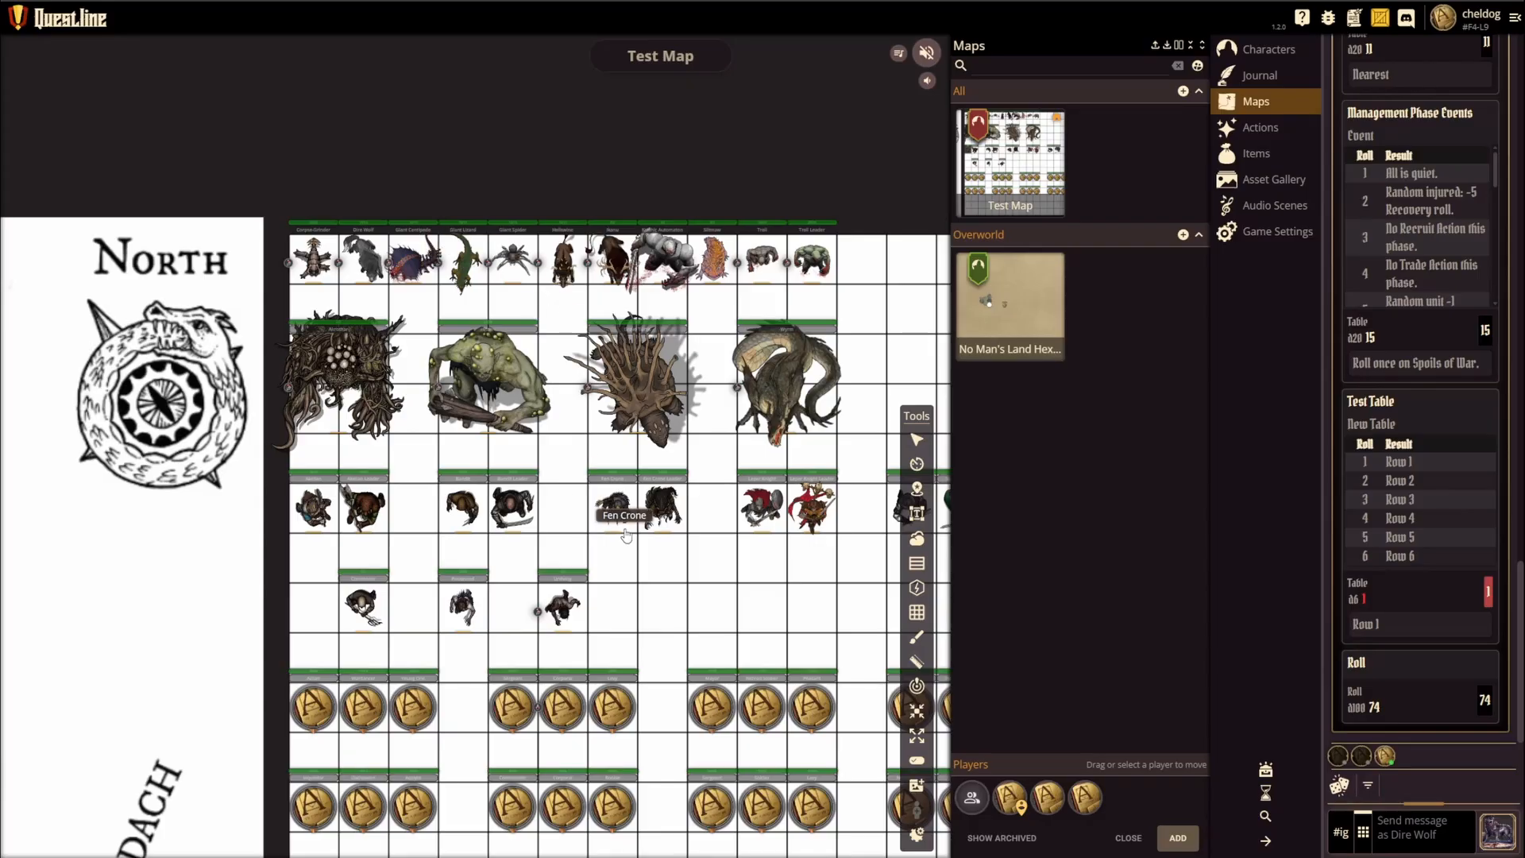
{"action": "left_click_drag", "start_coordinate": [675, 579], "coordinate": [529, 514]}
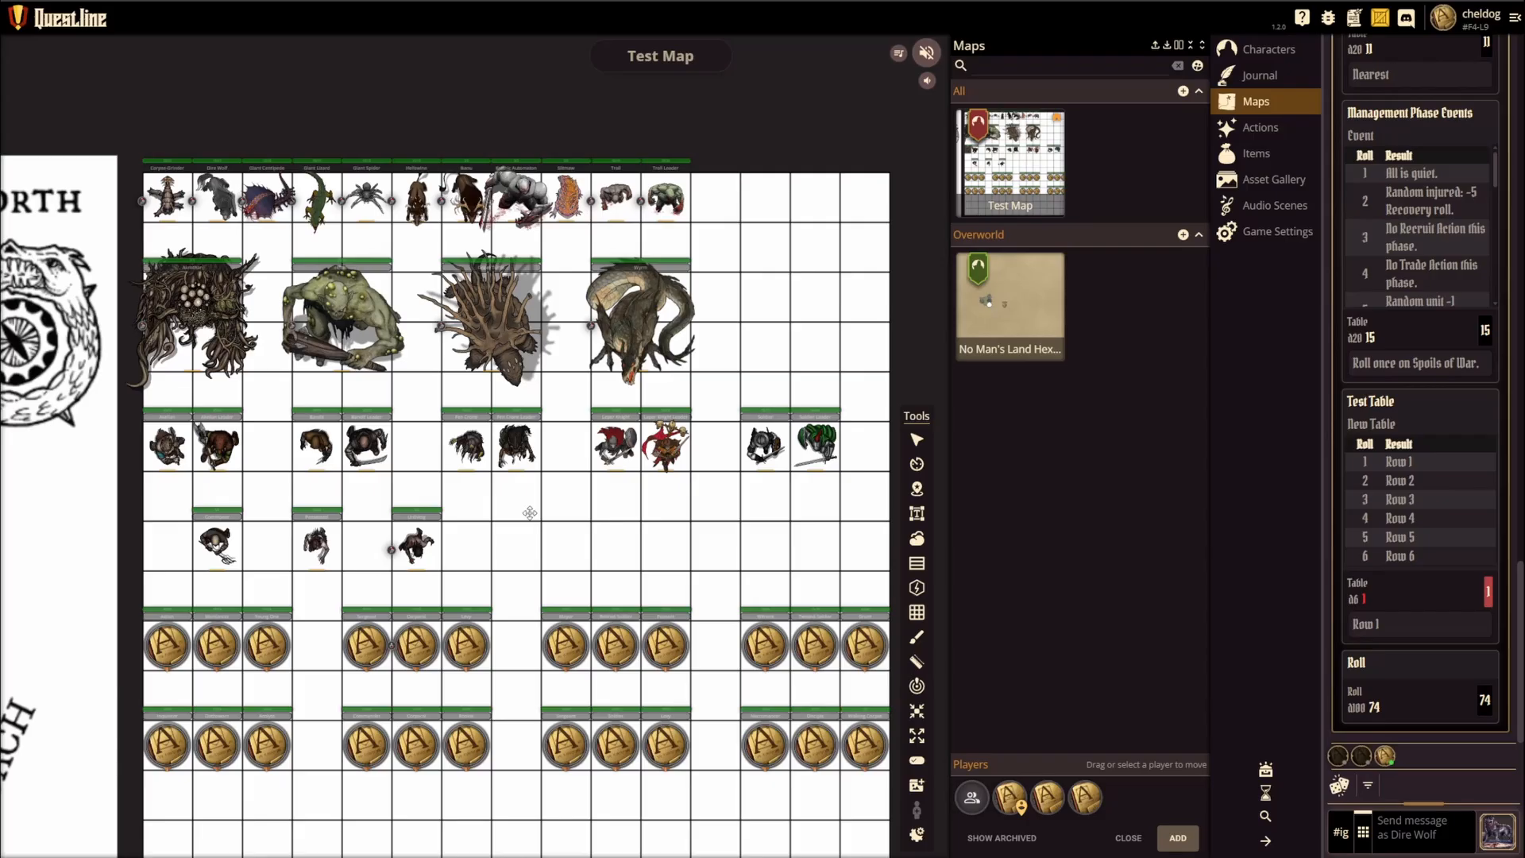
{"action": "mouse_move", "coordinate": [503, 511]}
{"action": "left_mouse_down"}
{"action": "mouse_move", "coordinate": [545, 511]}
{"action": "mouse_move", "coordinate": [515, 506]}
{"action": "left_mouse_up"}
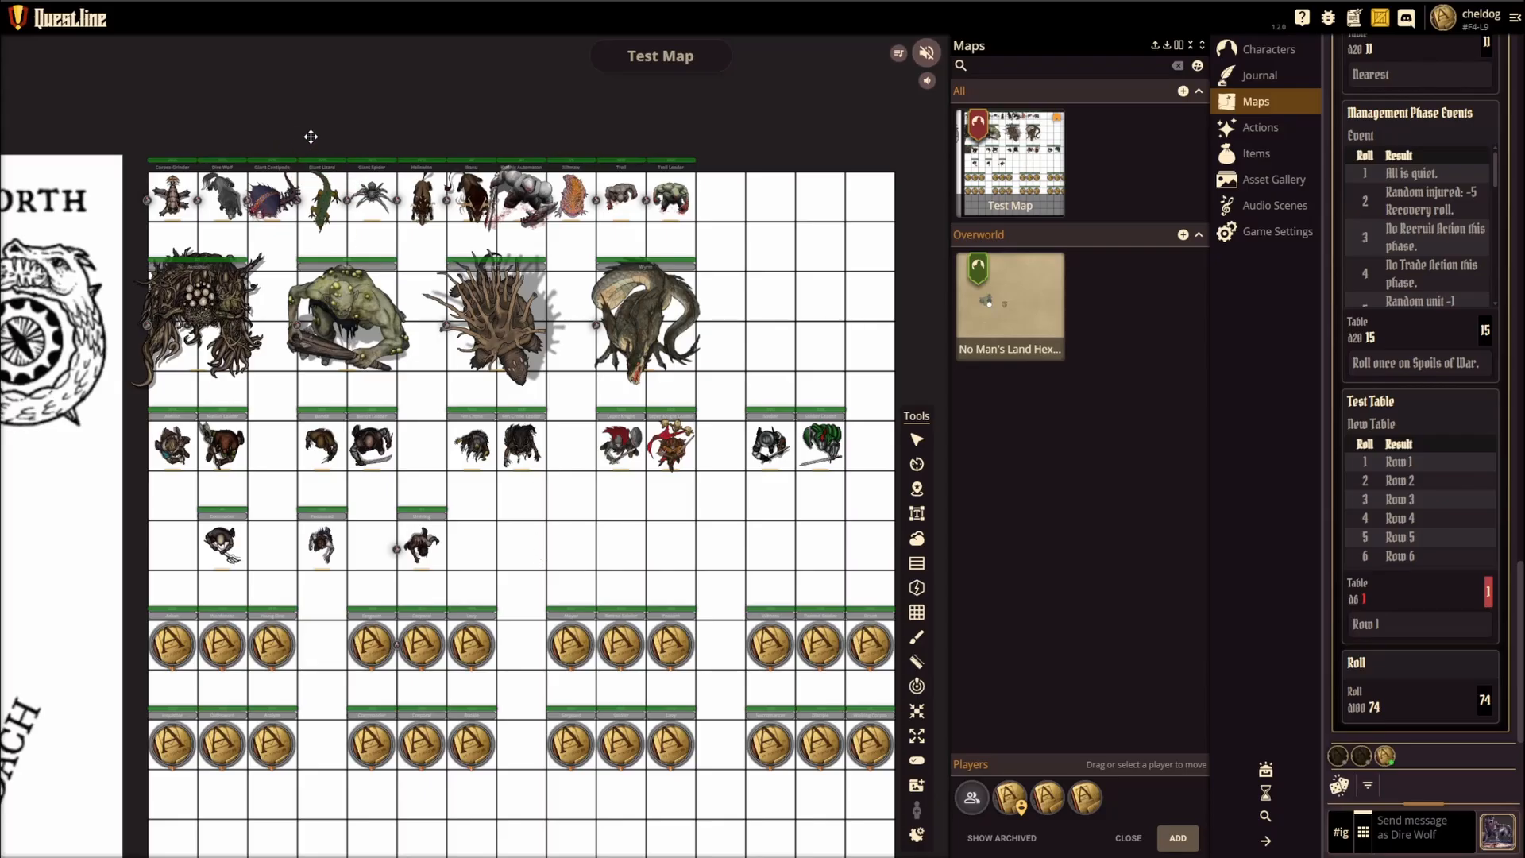
{"action": "left_click_drag", "start_coordinate": [333, 143], "coordinate": [334, 162]}
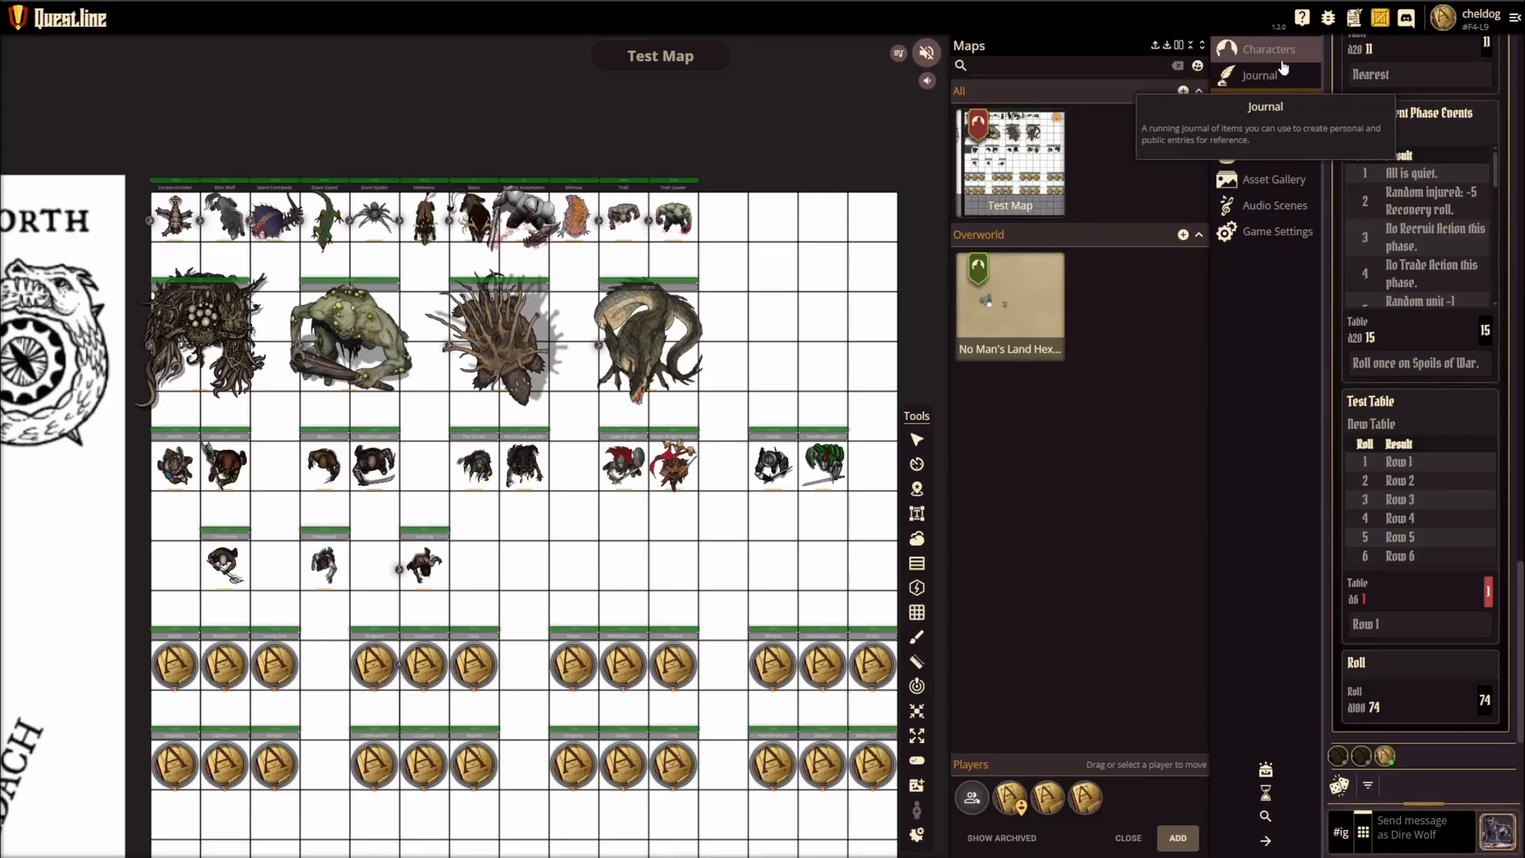
Step: Open the Adran sheet from the Akelian Wardancers warband and view its skills and the Close Combat + Trait action's settings
{"action": "left_click", "coordinate": [1239, 49]}
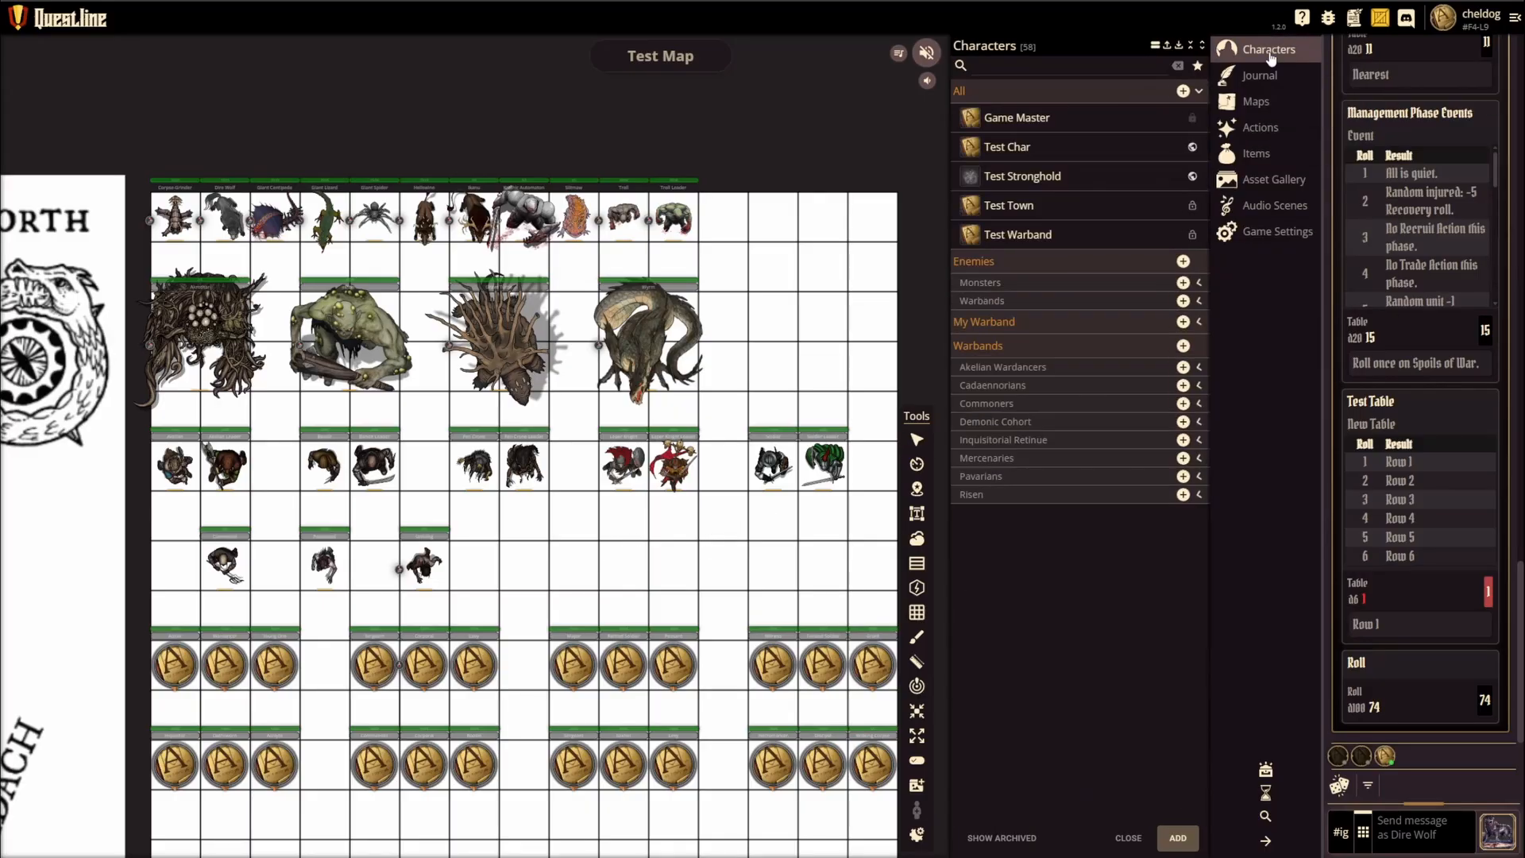
{"action": "left_click", "coordinate": [1033, 371]}
{"action": "left_click", "coordinate": [1004, 398]}
{"action": "scroll", "coordinate": [1003, 401], "scroll_direction": "down", "scroll_amount": 2}
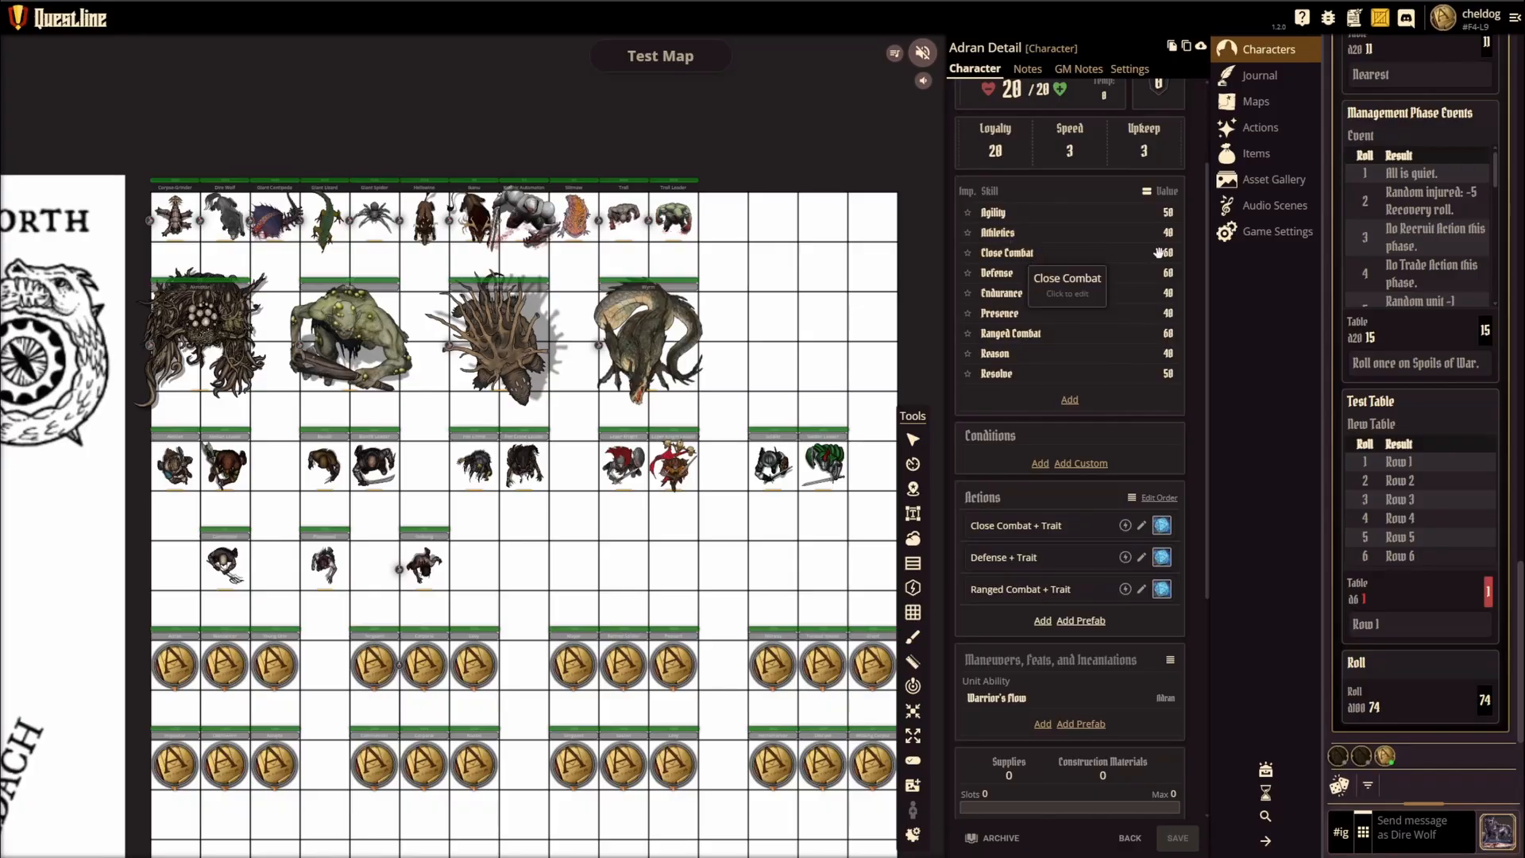
{"action": "scroll", "coordinate": [1002, 238], "scroll_direction": "up", "scroll_amount": 1}
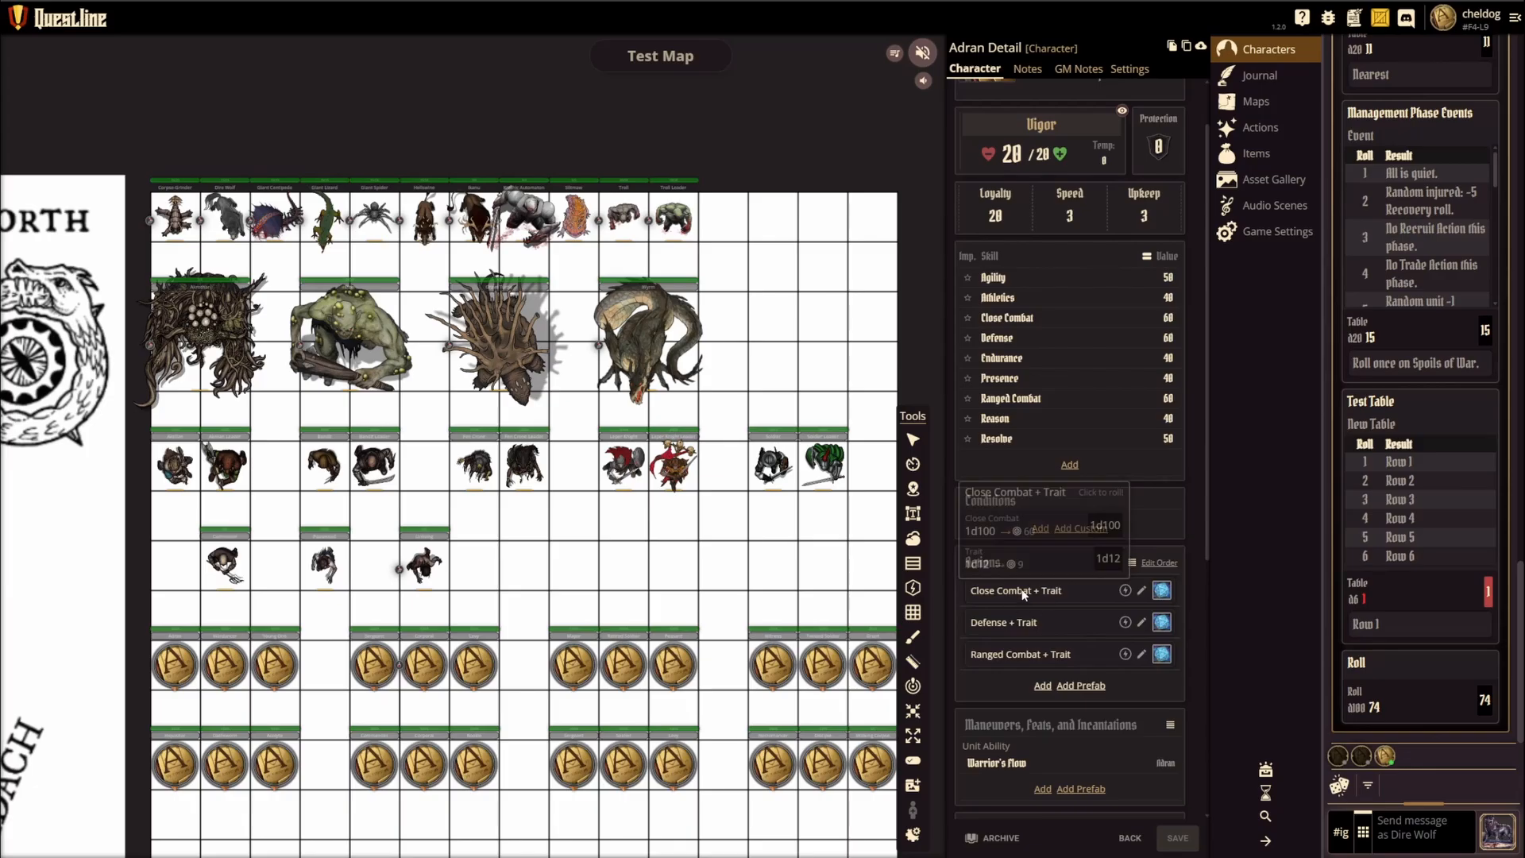
{"action": "left_click", "coordinate": [1140, 591]}
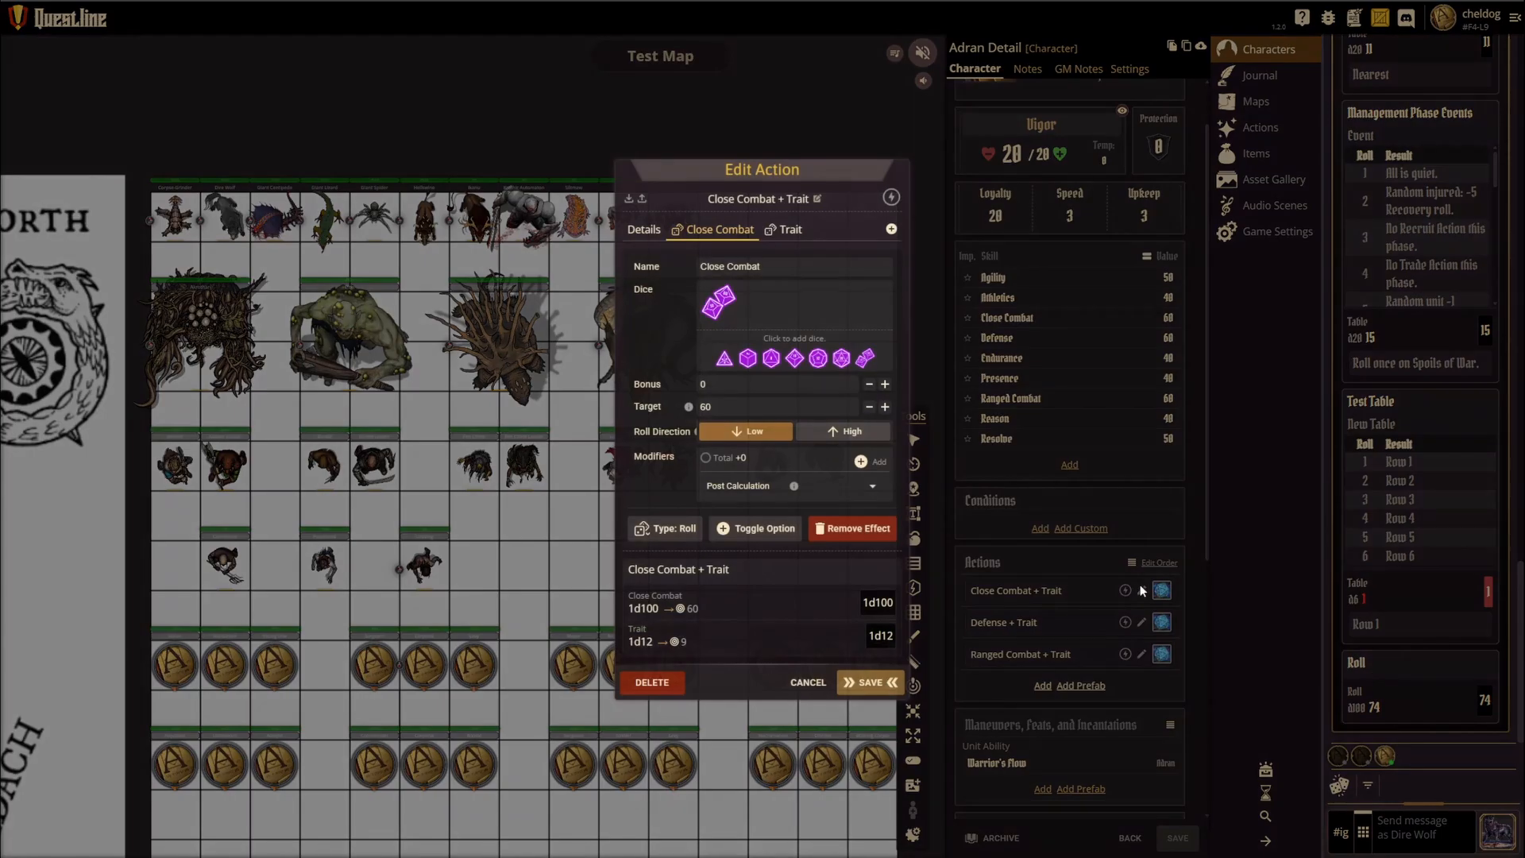
{"action": "left_click", "coordinate": [809, 685]}
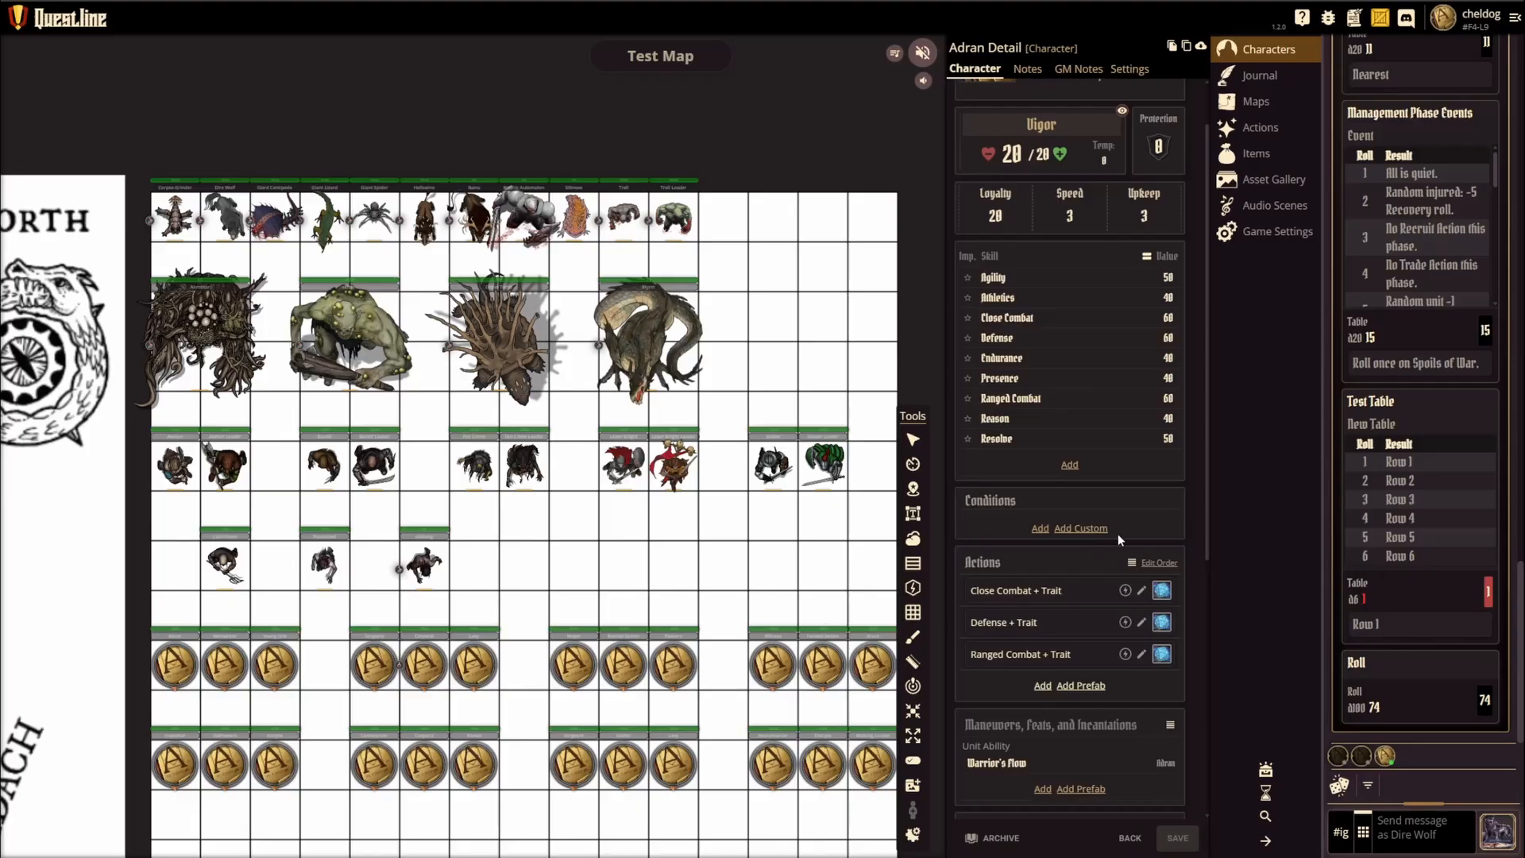
{"action": "scroll", "coordinate": [1118, 534], "scroll_direction": "down", "scroll_amount": 3}
{"action": "scroll", "coordinate": [1120, 526], "scroll_direction": "up", "scroll_amount": 4}
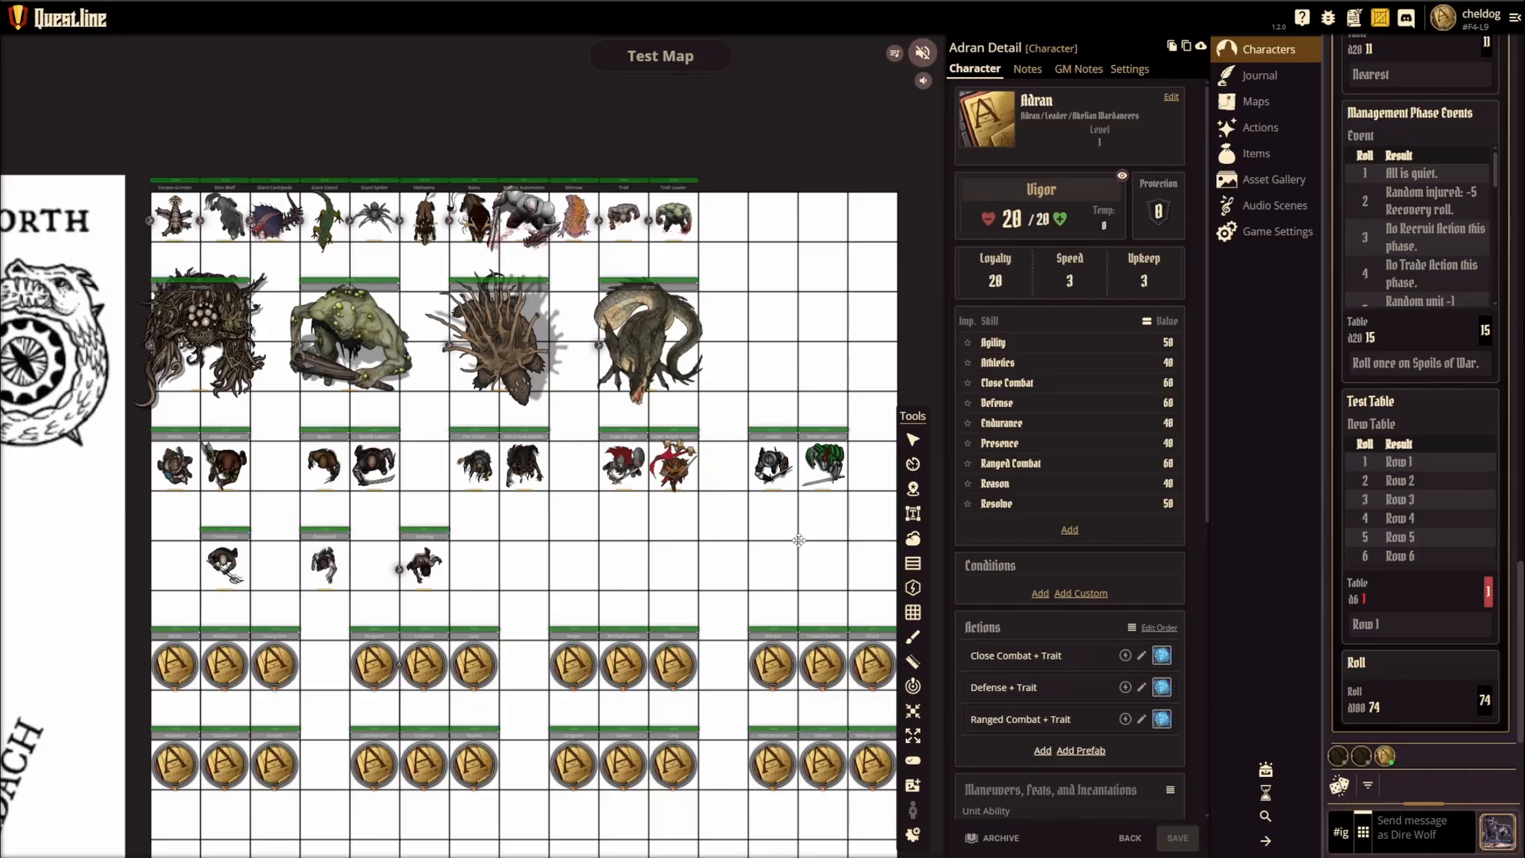
Step: Start a new encounter and review the default settings of its Warband 1 to 3 and Enemies sides
{"action": "left_click", "coordinate": [1266, 799]}
{"action": "left_click", "coordinate": [1055, 794]}
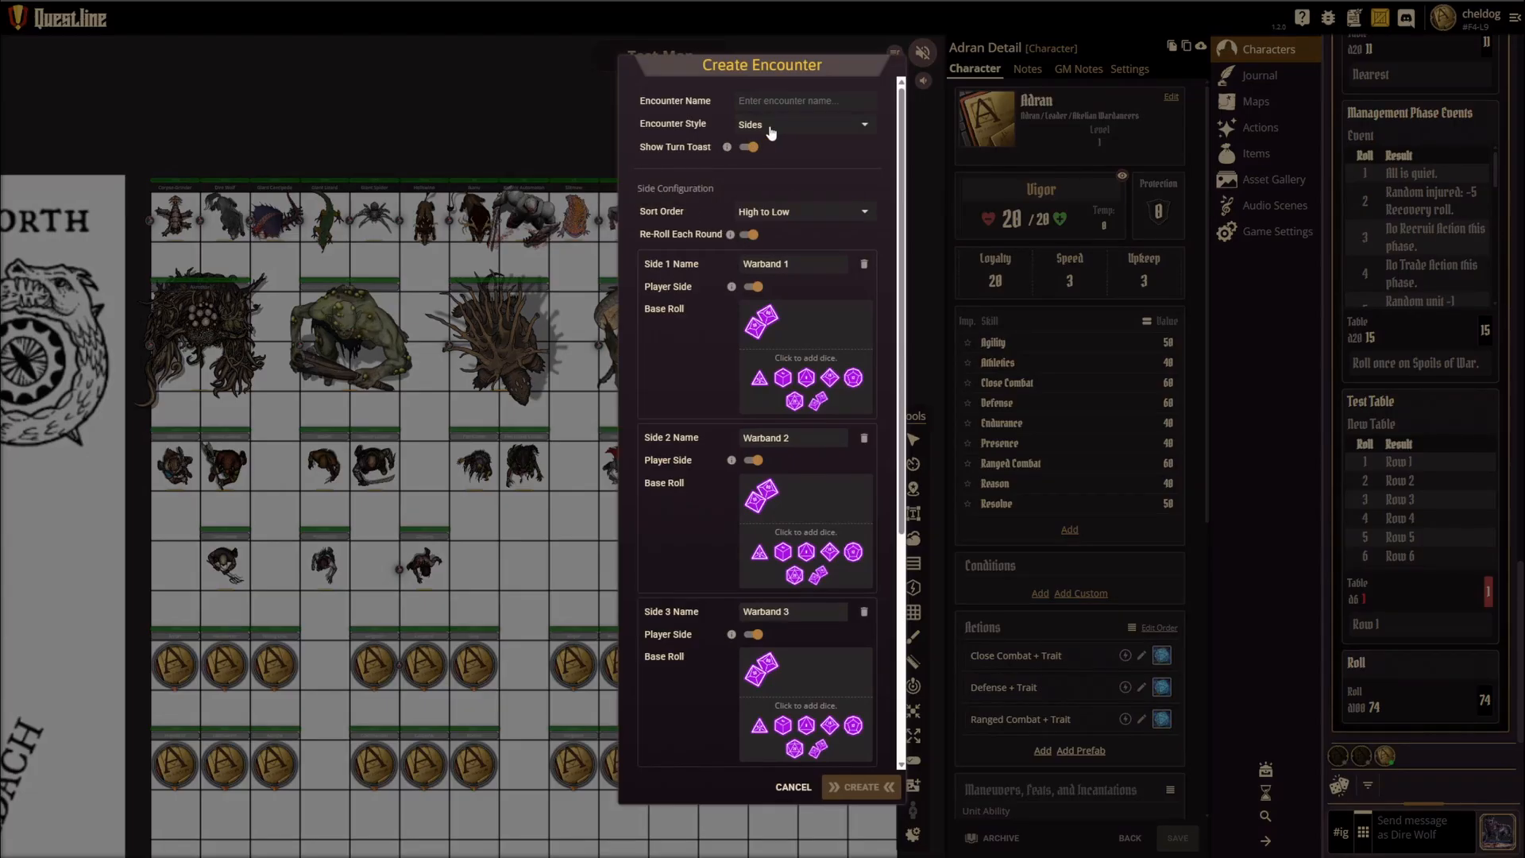
{"action": "scroll", "coordinate": [718, 365], "scroll_direction": "down", "scroll_amount": 5}
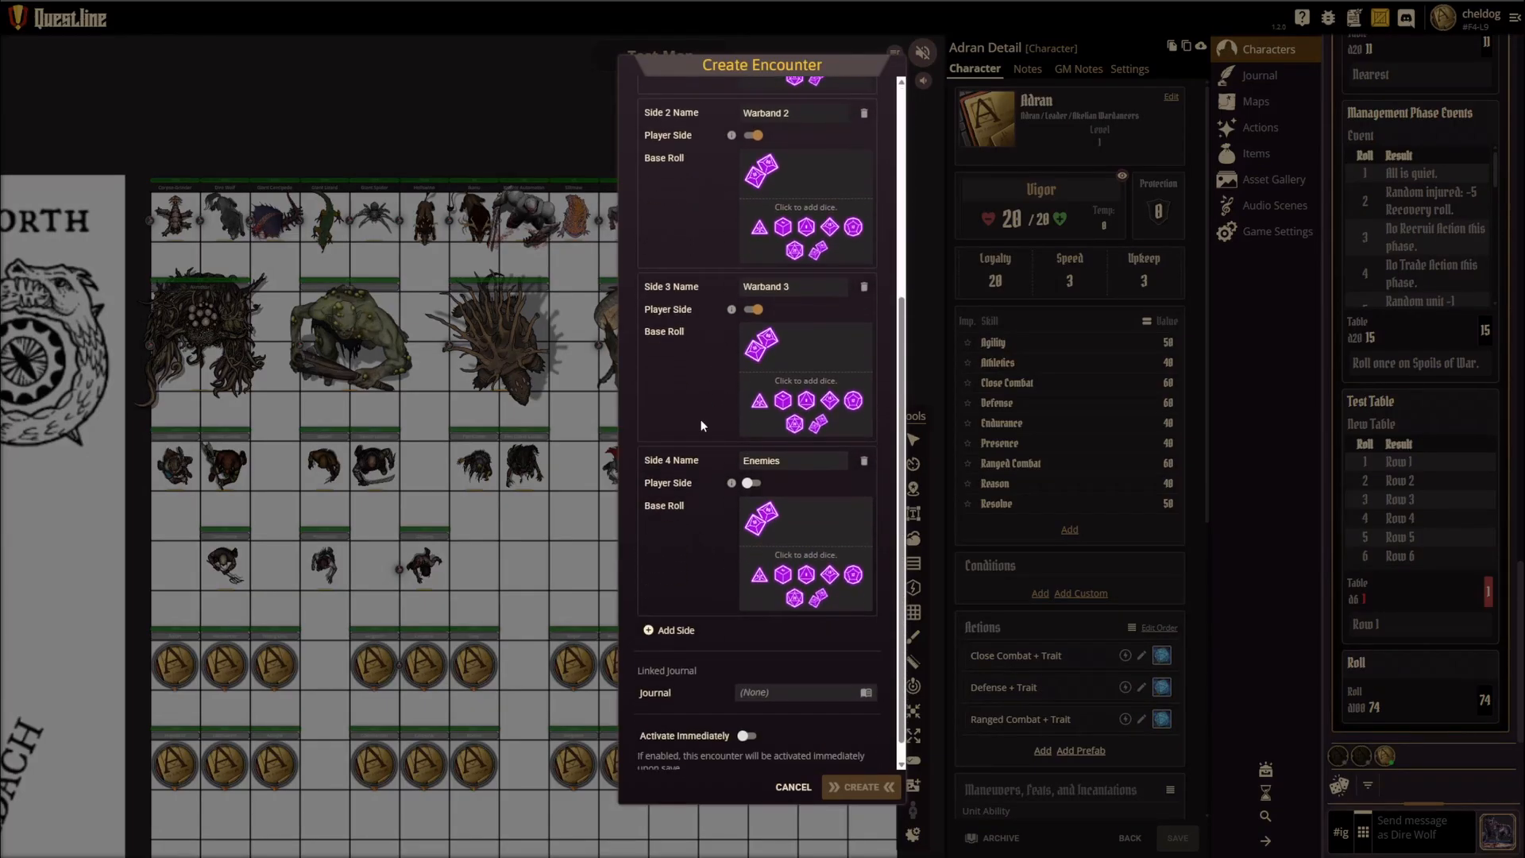
{"action": "scroll", "coordinate": [719, 381], "scroll_direction": "up", "scroll_amount": 3}
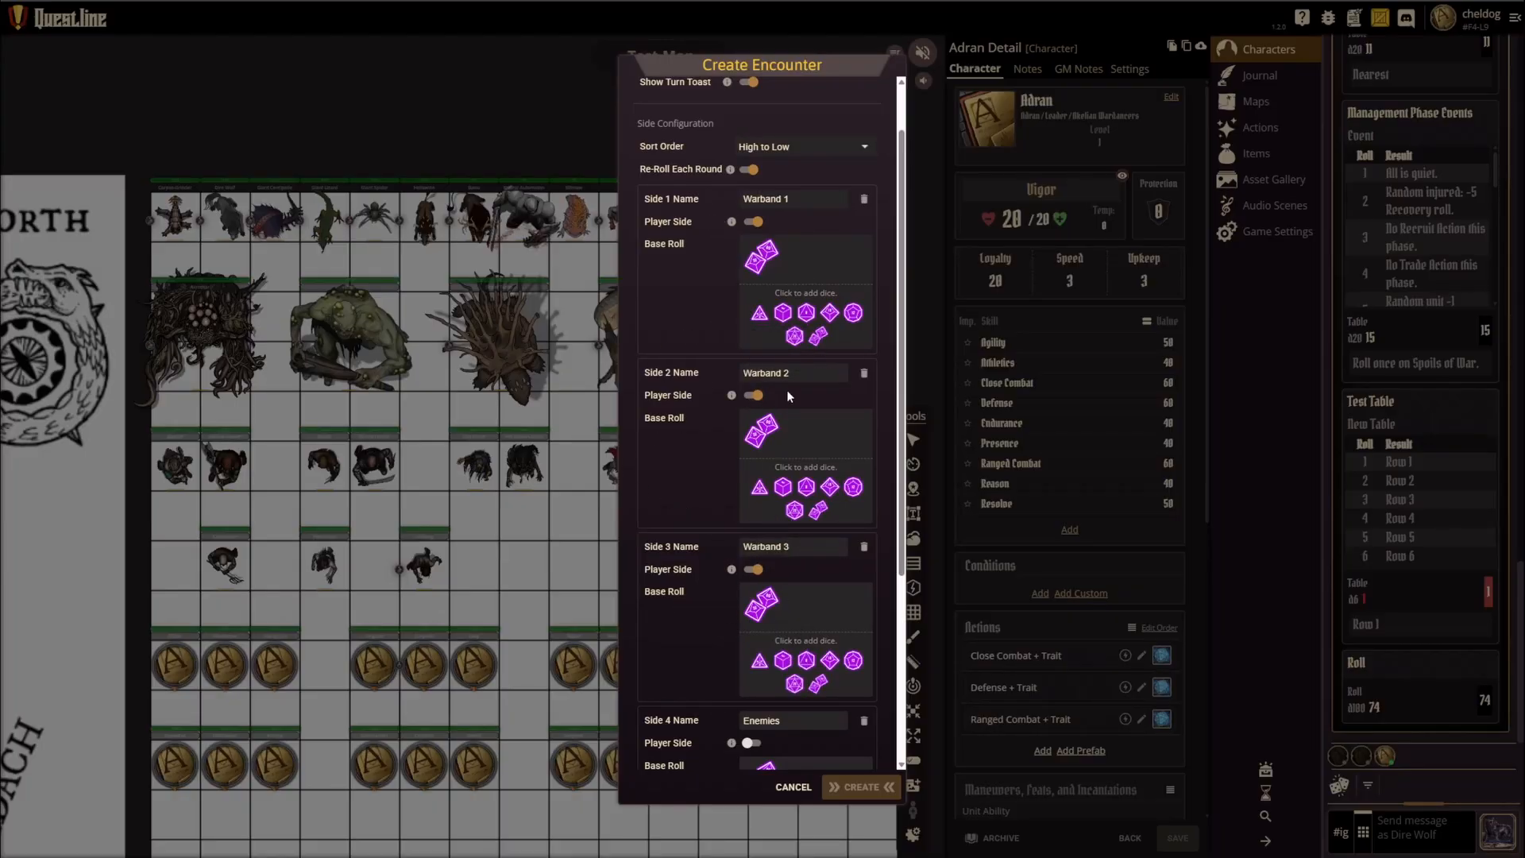
{"action": "scroll", "coordinate": [737, 599], "scroll_direction": "down", "scroll_amount": 3}
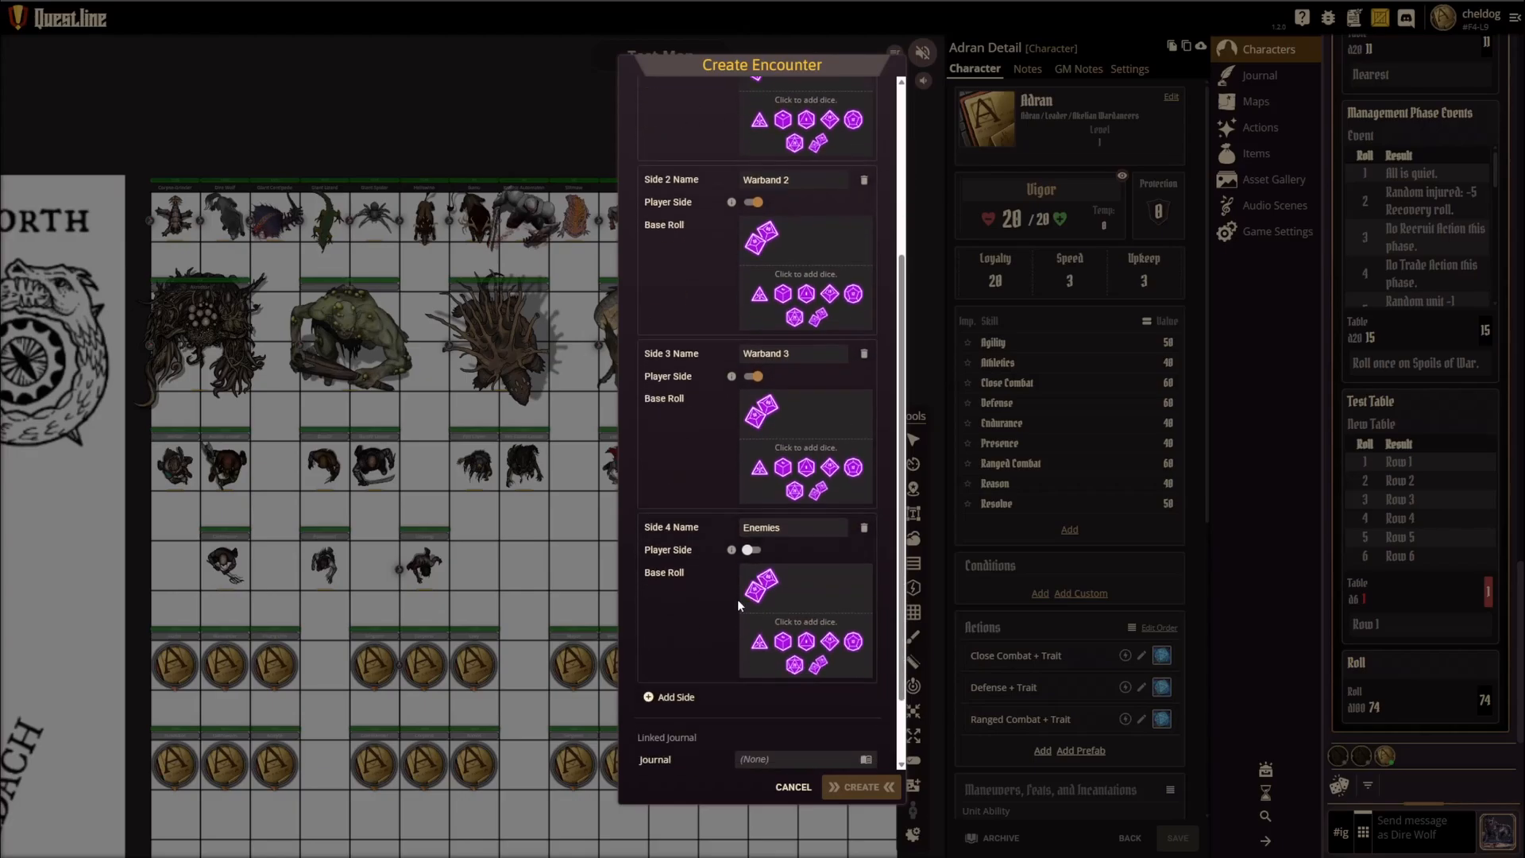
{"action": "scroll", "coordinate": [702, 629], "scroll_direction": "up", "scroll_amount": 4}
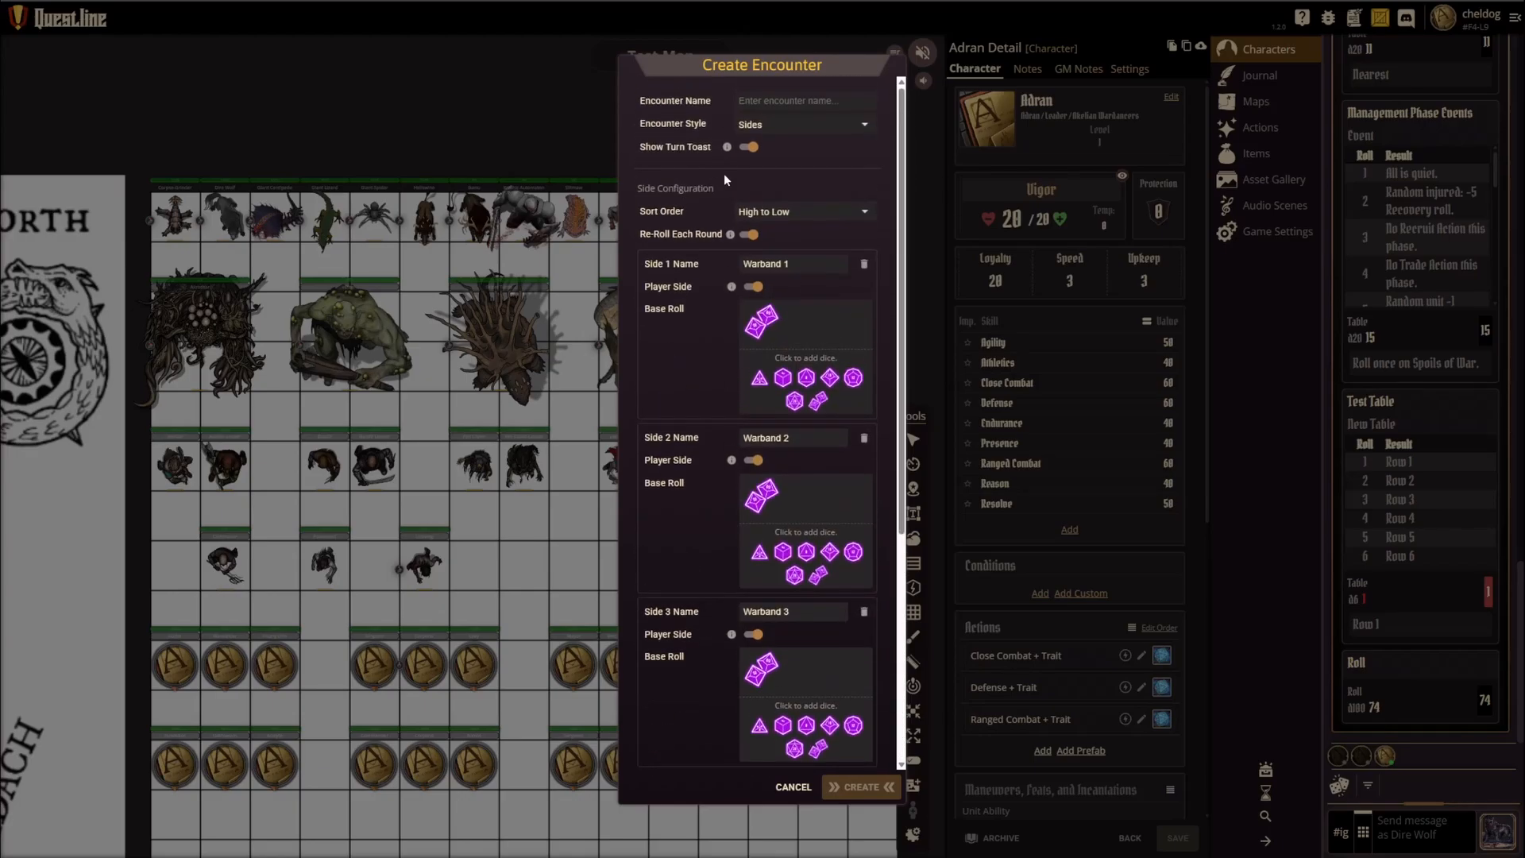
Step: Name the encounter Test Encounter and create it with the default sides
{"action": "left_click", "coordinate": [771, 102]}
{"action": "type", "text": "Test Encounter"}
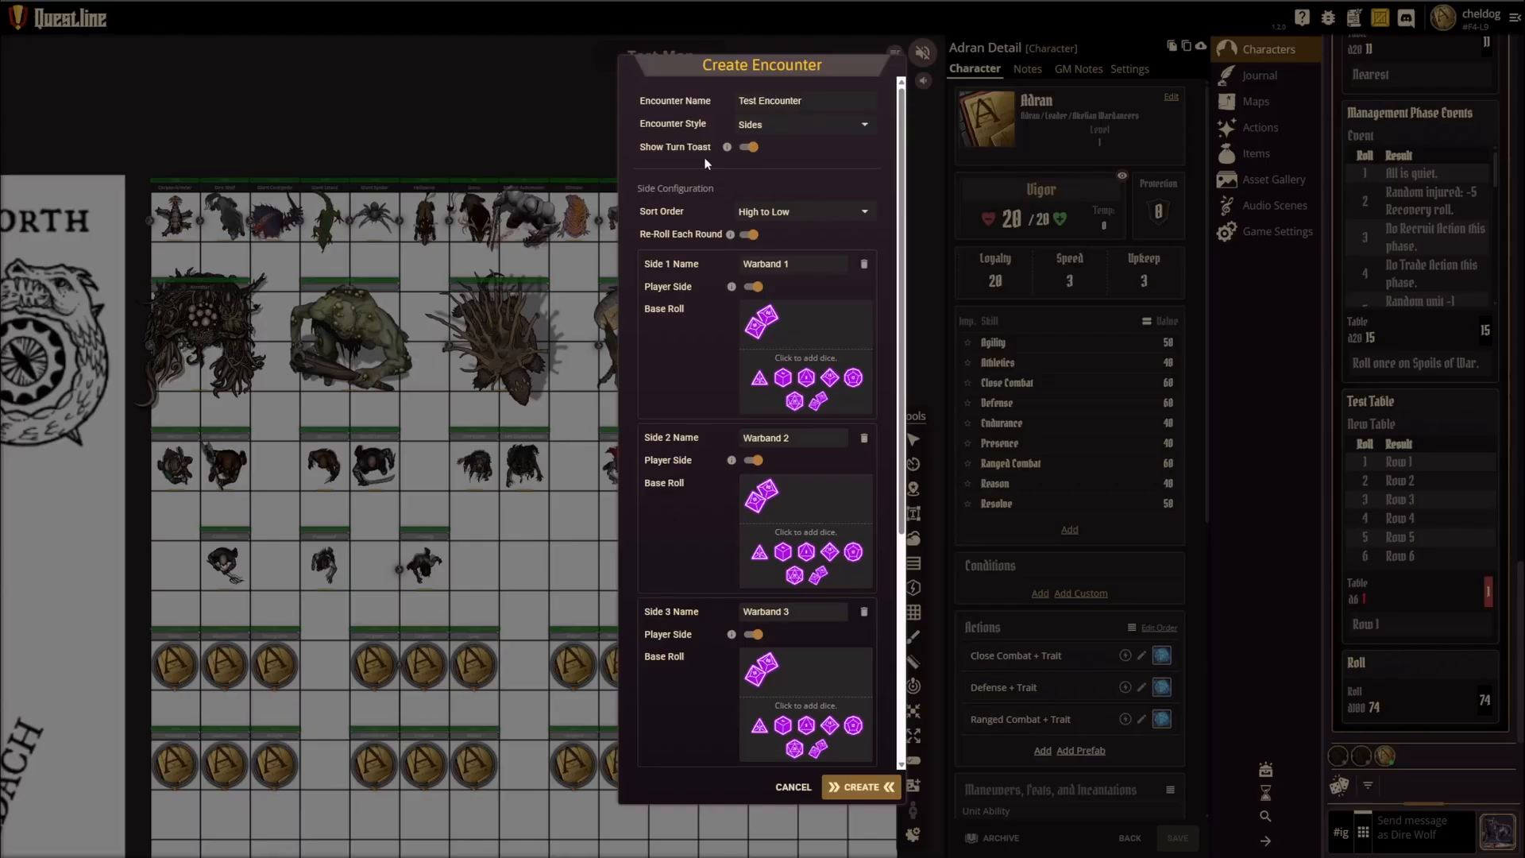
{"action": "left_click", "coordinate": [860, 785]}
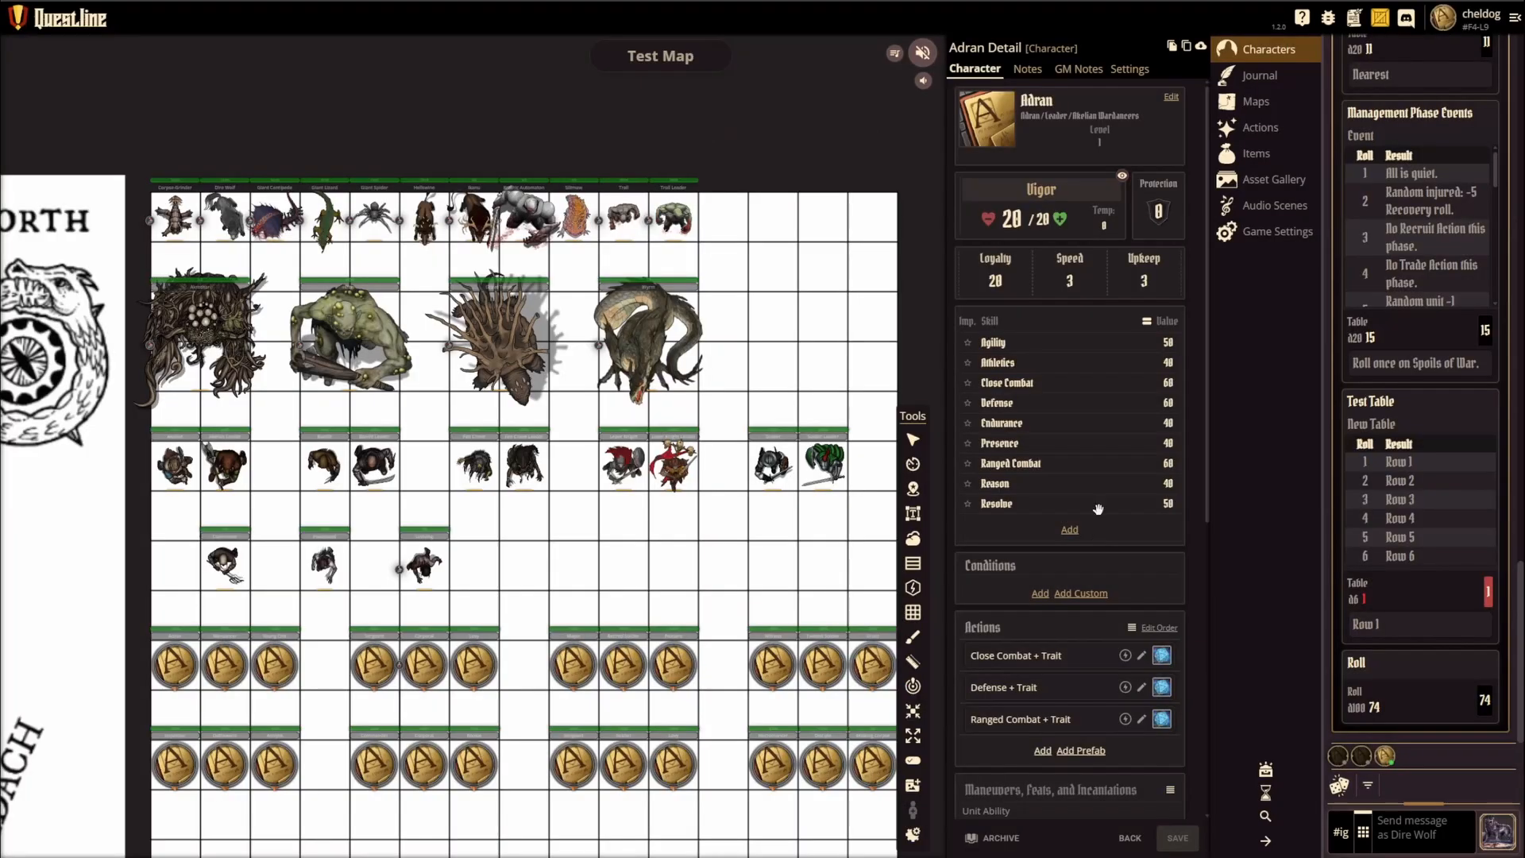
Step: Activate Test Encounter and widen the chat area until all four encounter sides fit in view
{"action": "left_click", "coordinate": [1265, 770]}
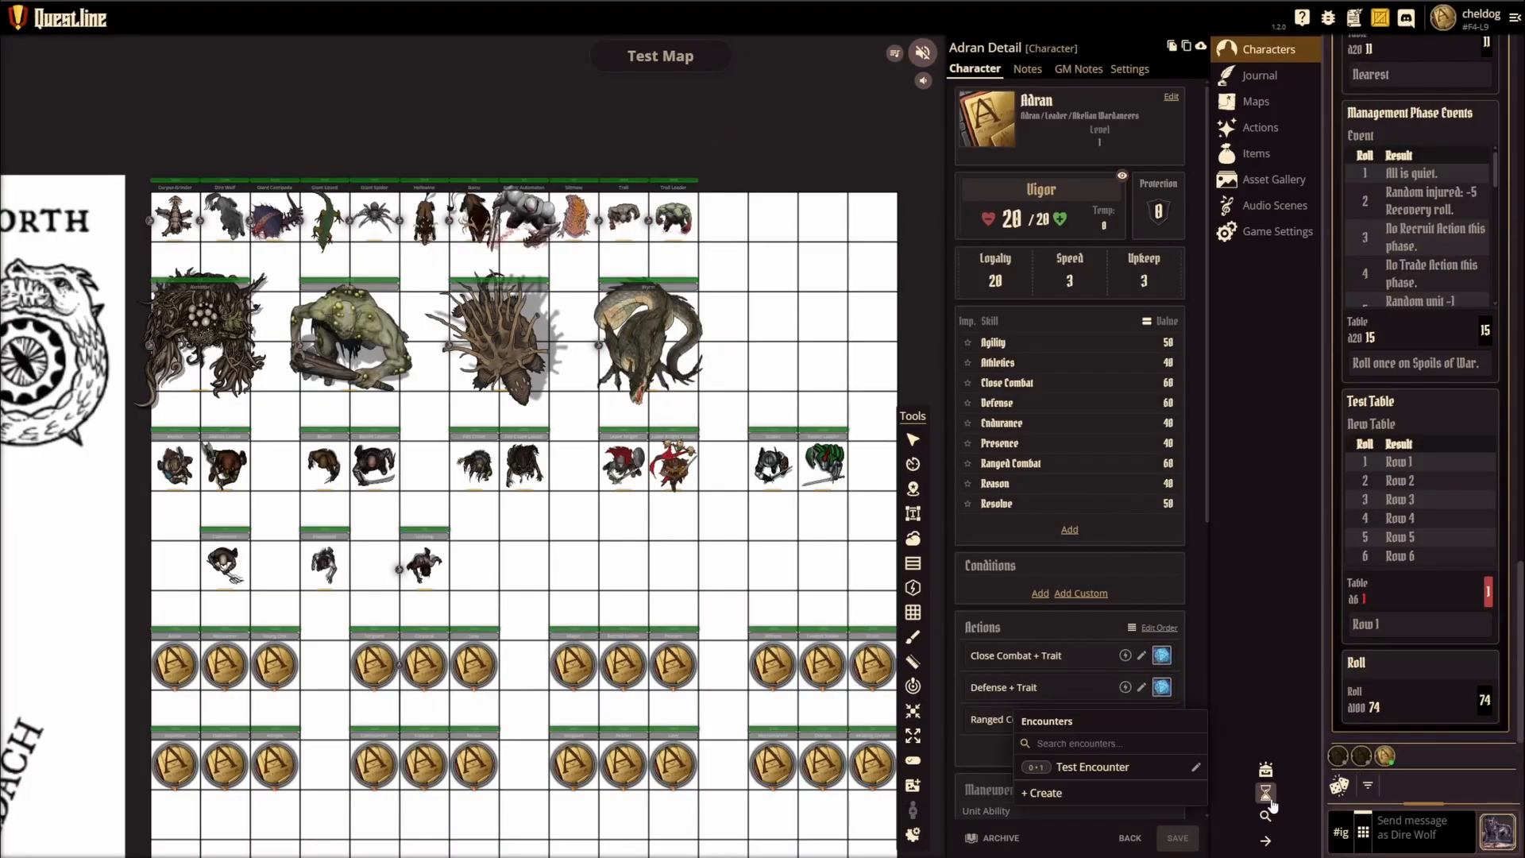
{"action": "left_click", "coordinate": [1099, 767]}
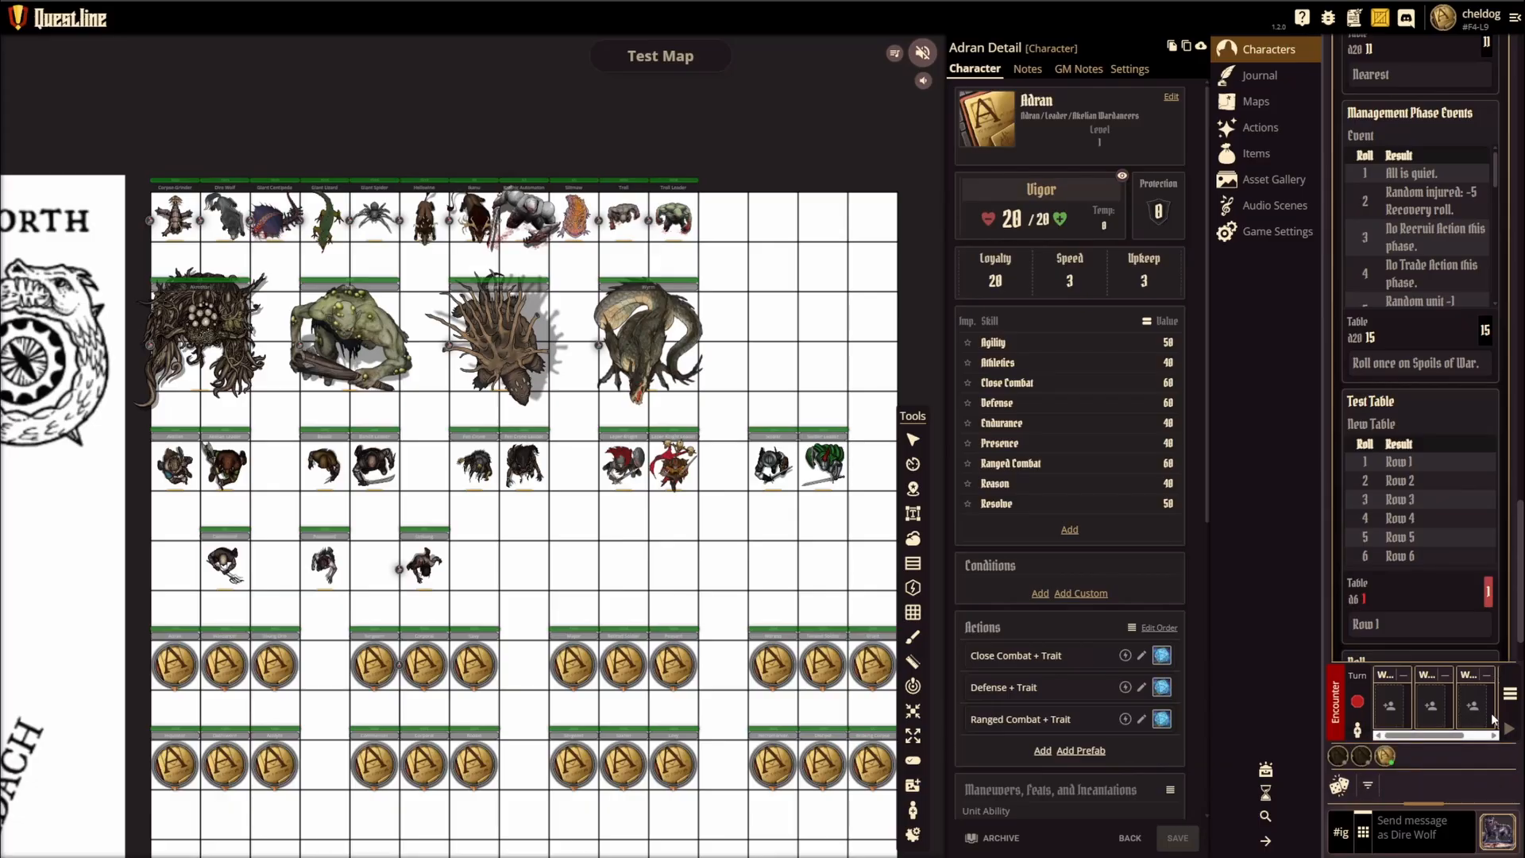
{"action": "left_click_drag", "start_coordinate": [1323, 636], "coordinate": [1152, 633]}
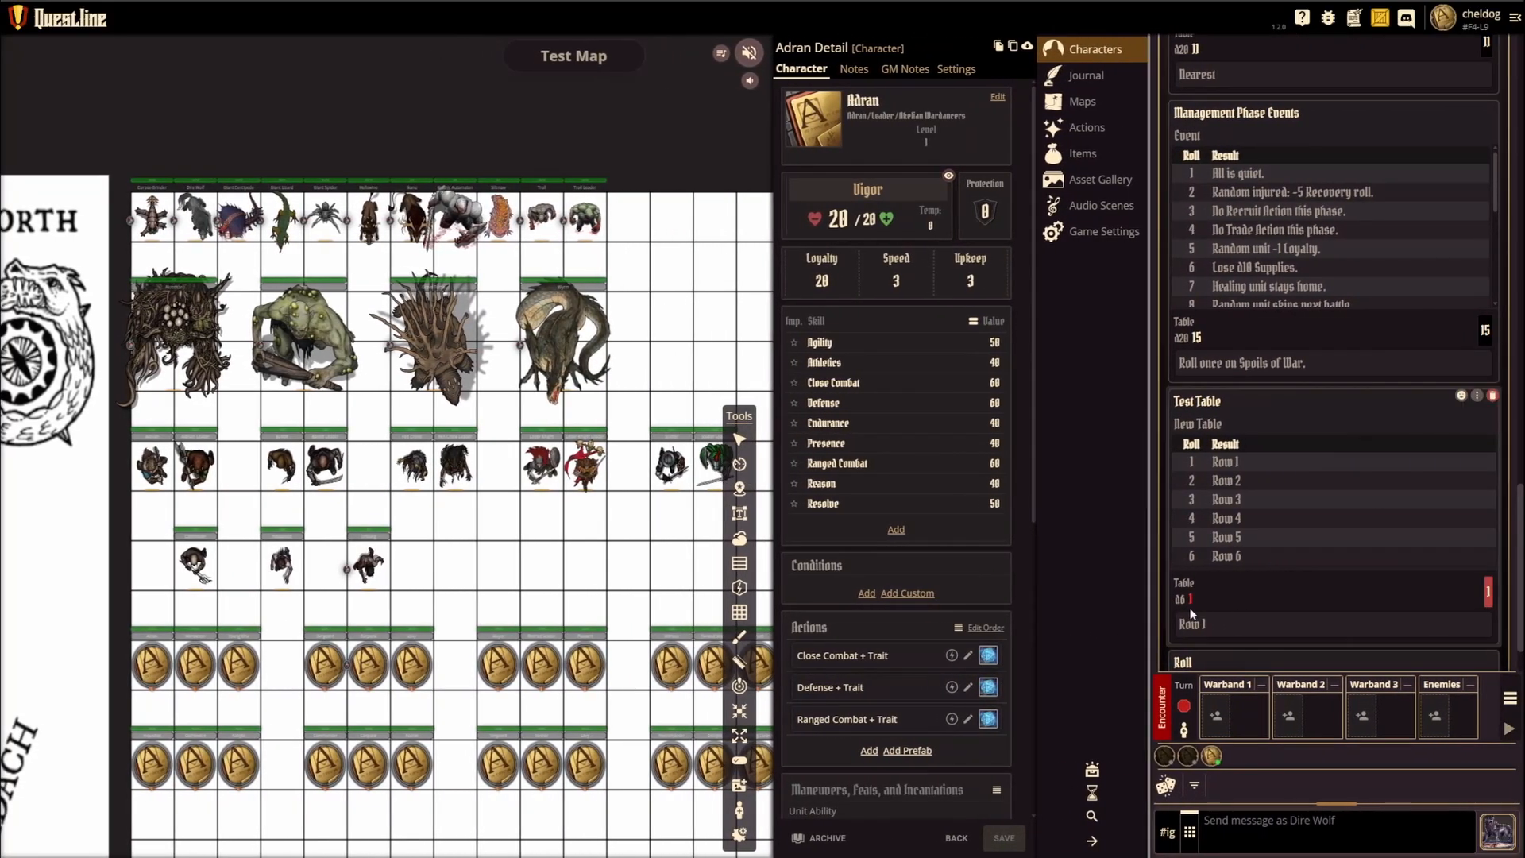
Step: Box-select the first eight warband tokens in the row below the large monsters on the Test Map
{"action": "left_click_drag", "start_coordinate": [564, 524], "coordinate": [479, 538]}
{"action": "scroll", "coordinate": [414, 533], "scroll_direction": "down", "scroll_amount": 3}
{"action": "scroll", "coordinate": [444, 562], "scroll_direction": "up", "scroll_amount": 2}
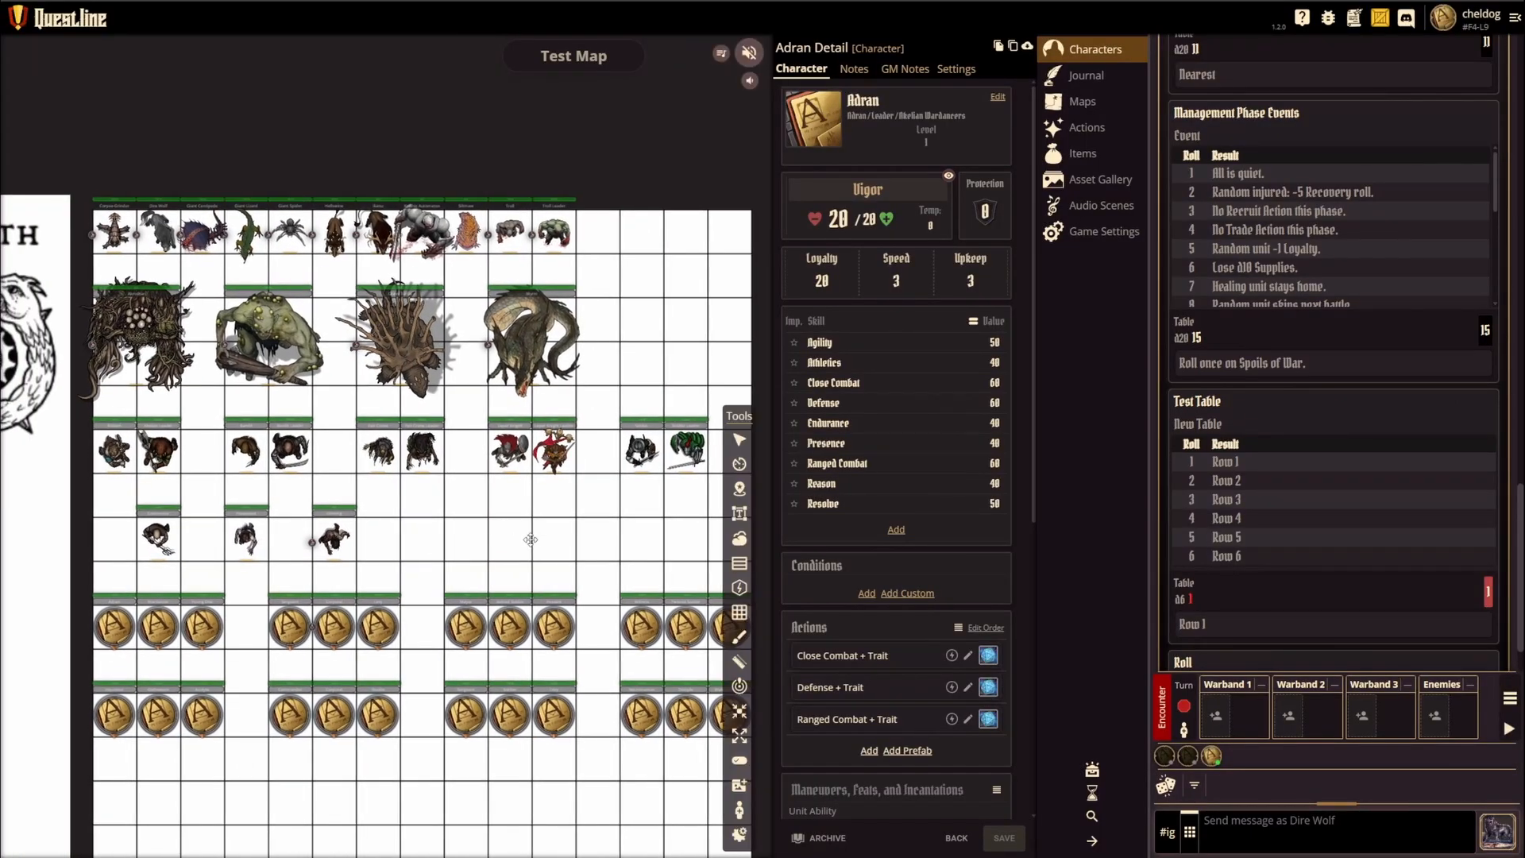
{"action": "left_click", "coordinate": [740, 444]}
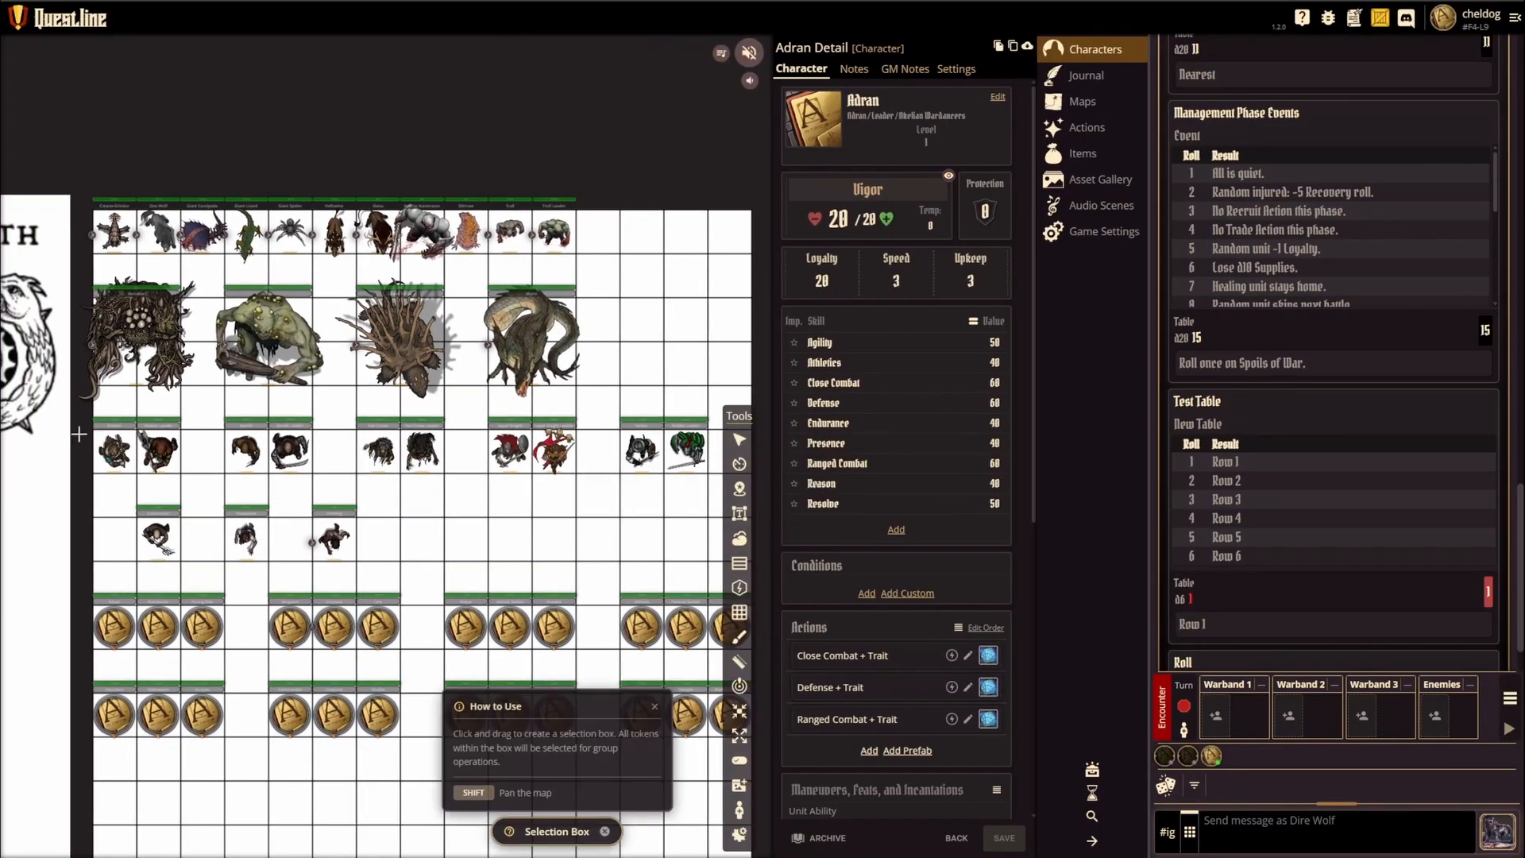
{"action": "left_click_drag", "start_coordinate": [86, 409], "coordinate": [591, 491]}
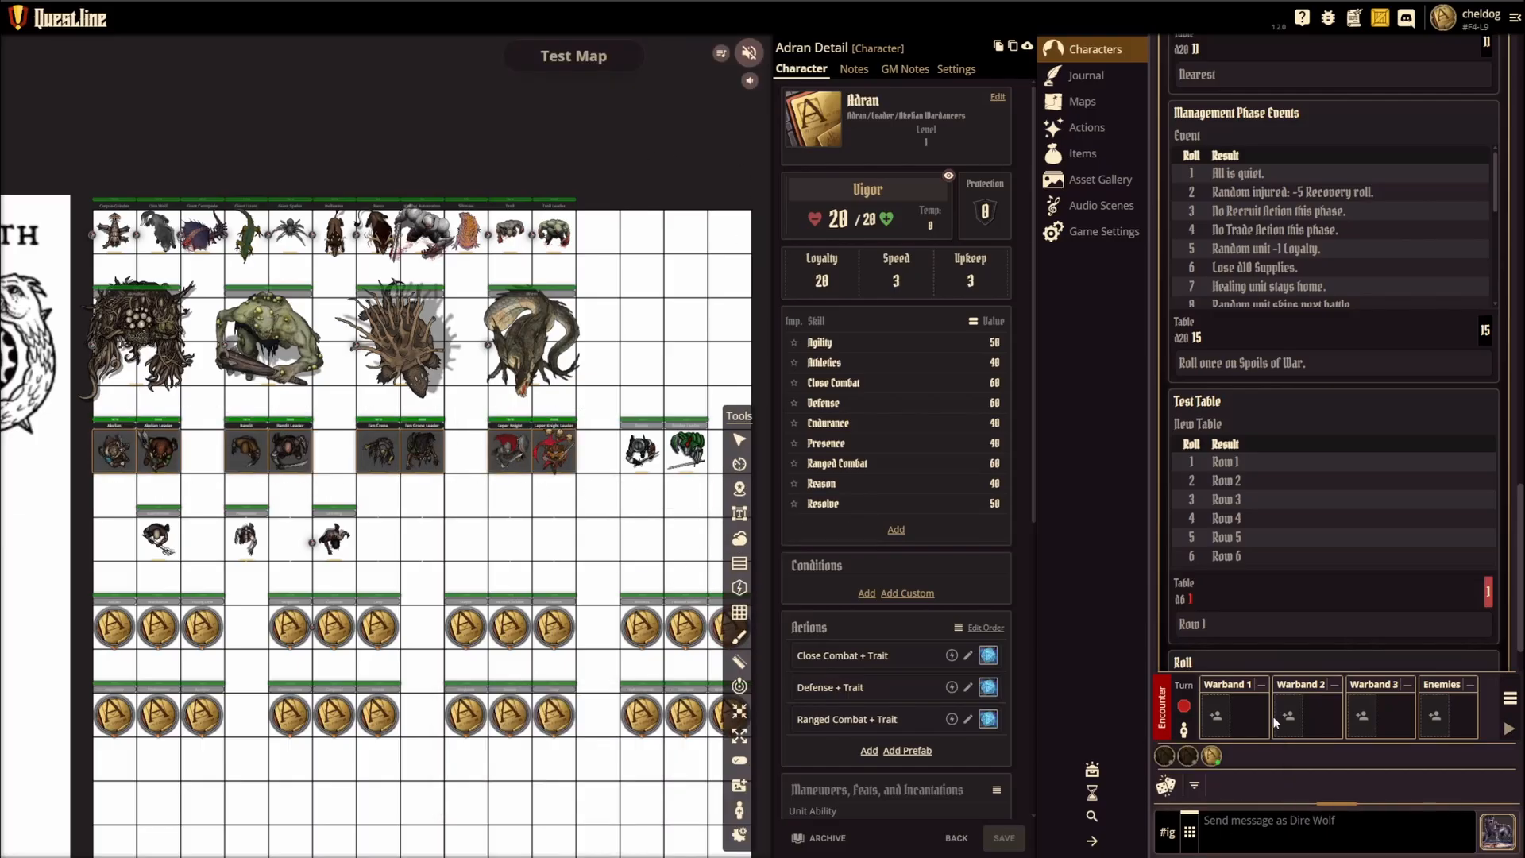
Step: Add the active Dire Wolf to the encounter with an encounter roll of 1d100 in place of the d20
{"action": "left_click", "coordinate": [1184, 730]}
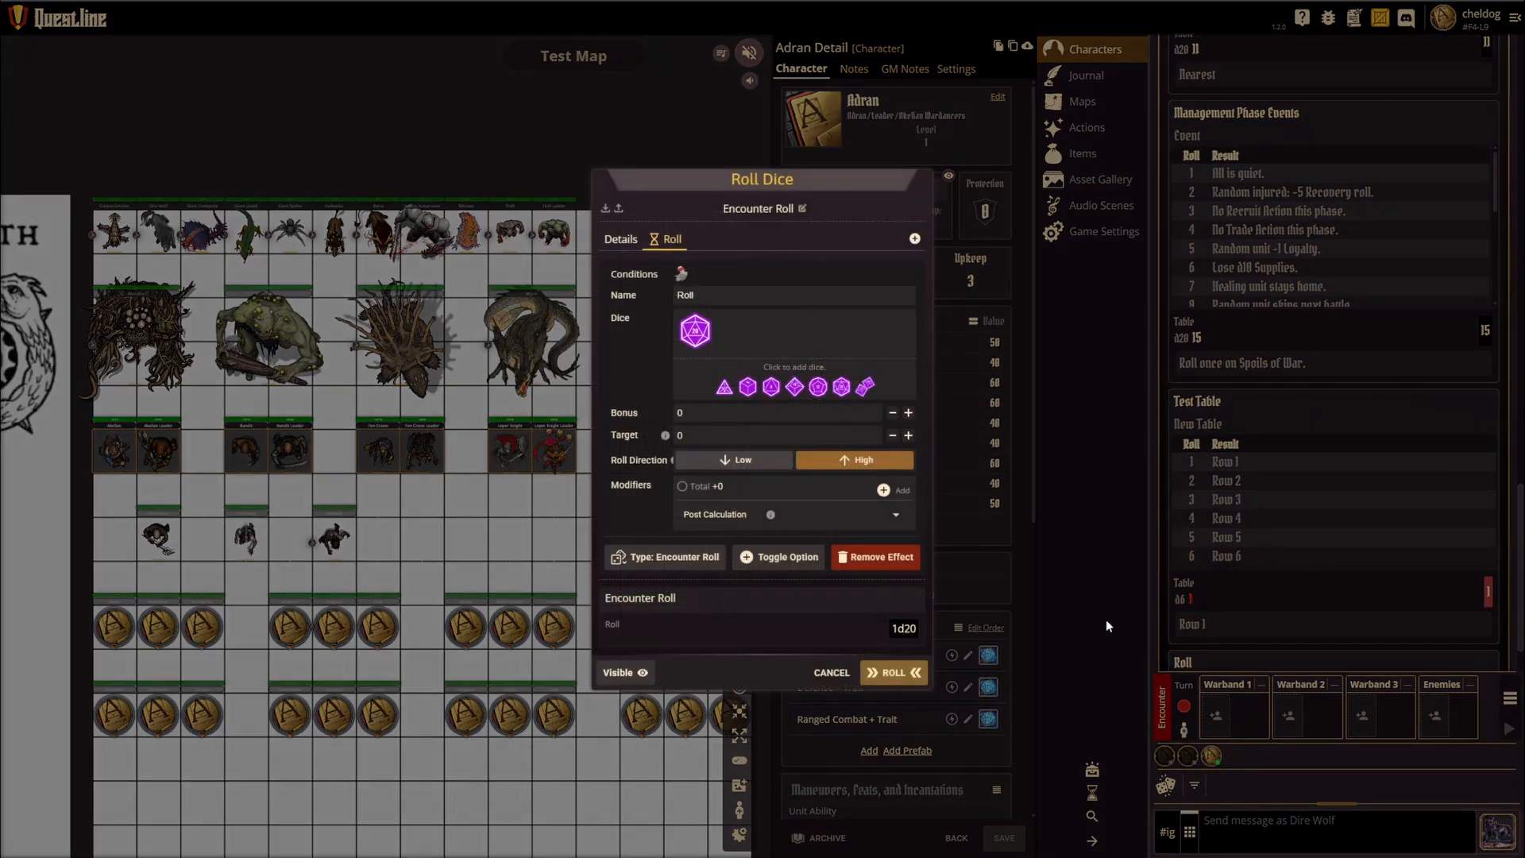
{"action": "left_click", "coordinate": [696, 332]}
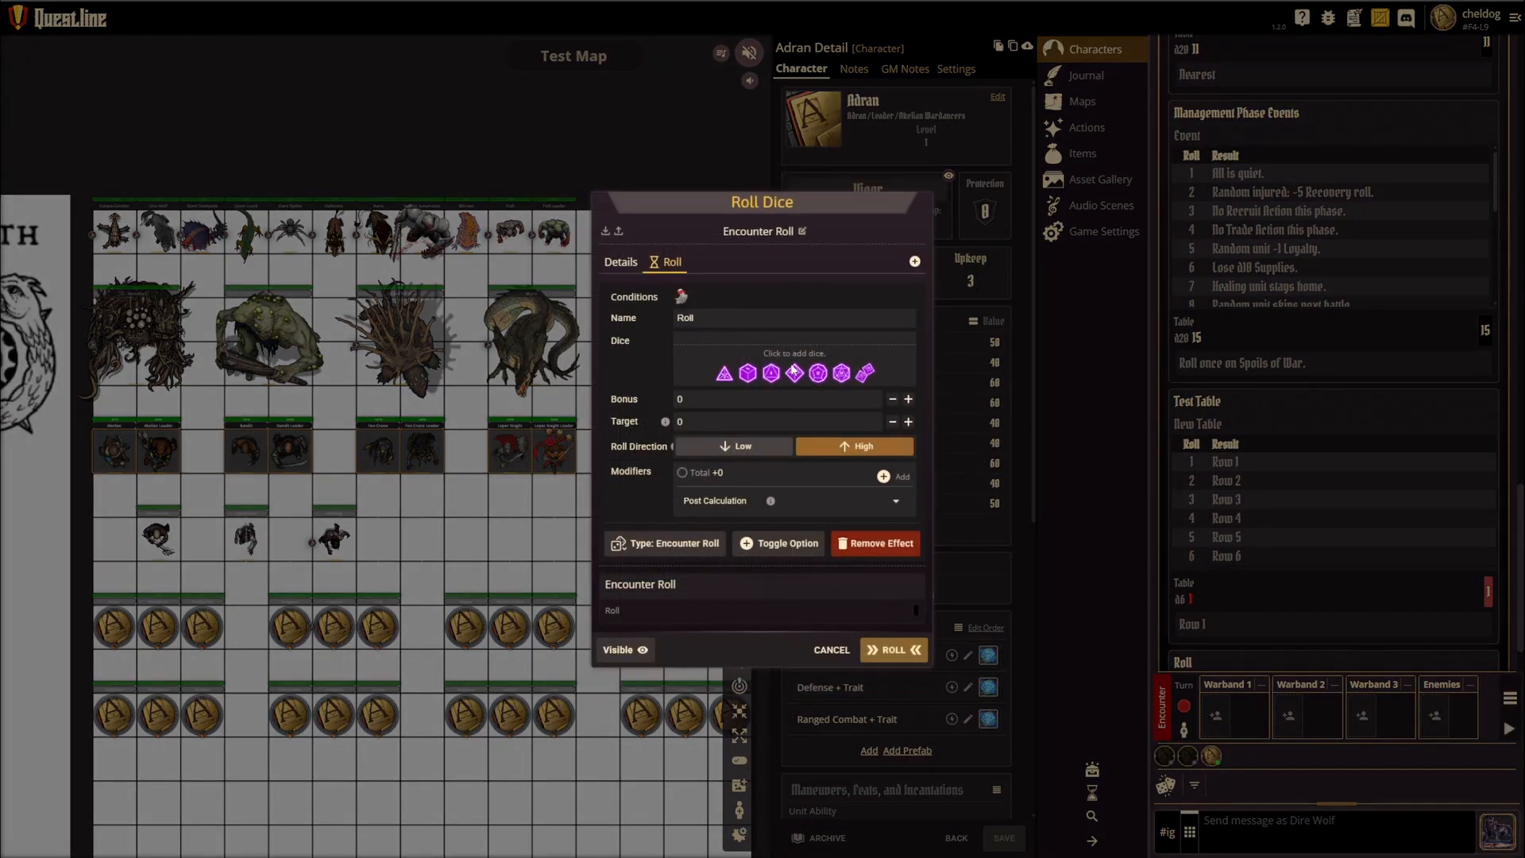
{"action": "left_click", "coordinate": [866, 386]}
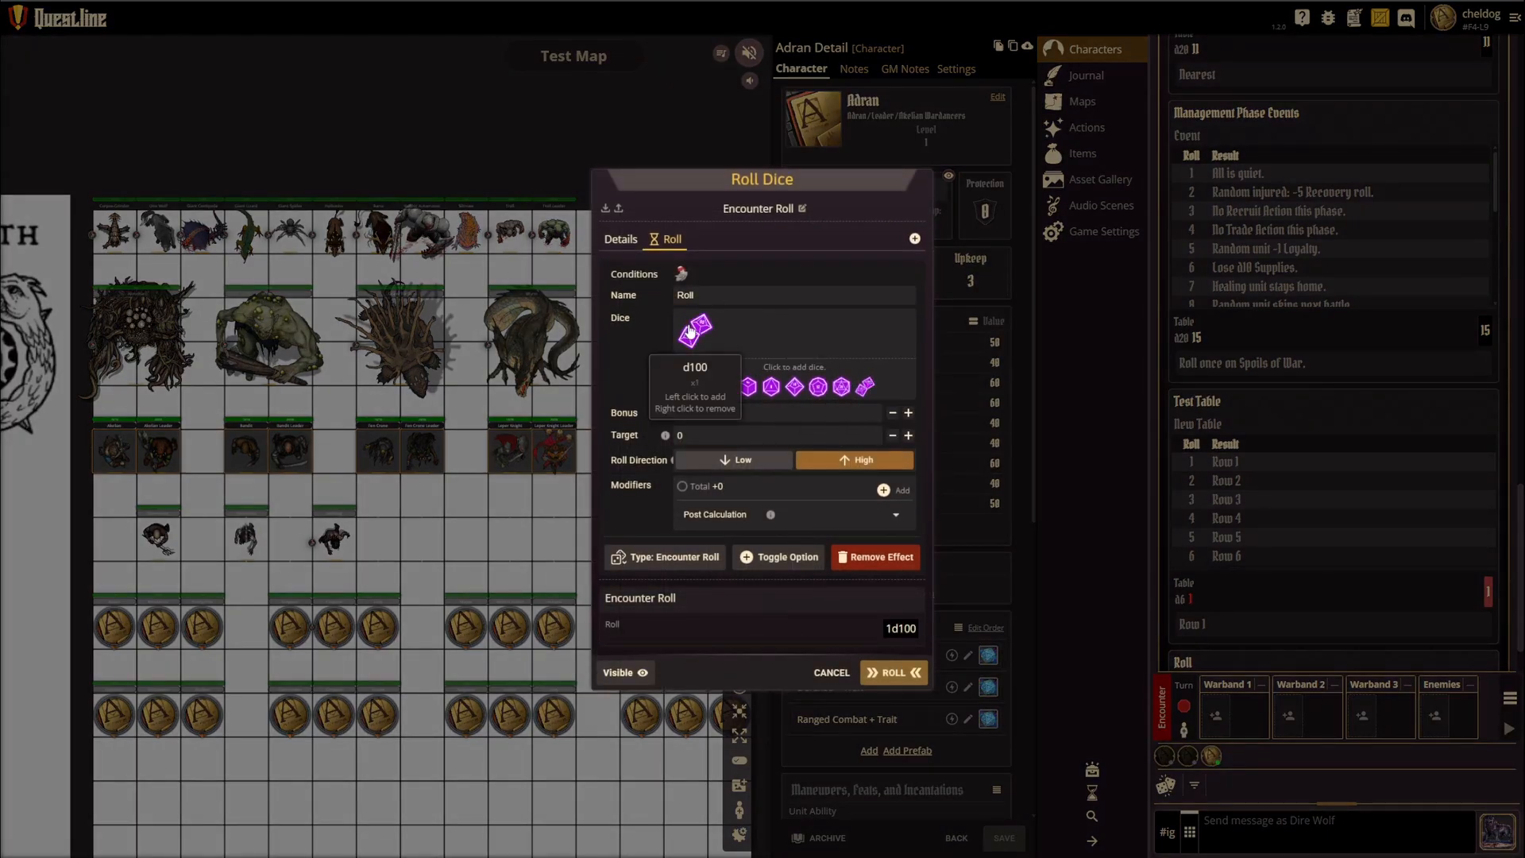
{"action": "left_click", "coordinate": [896, 675]}
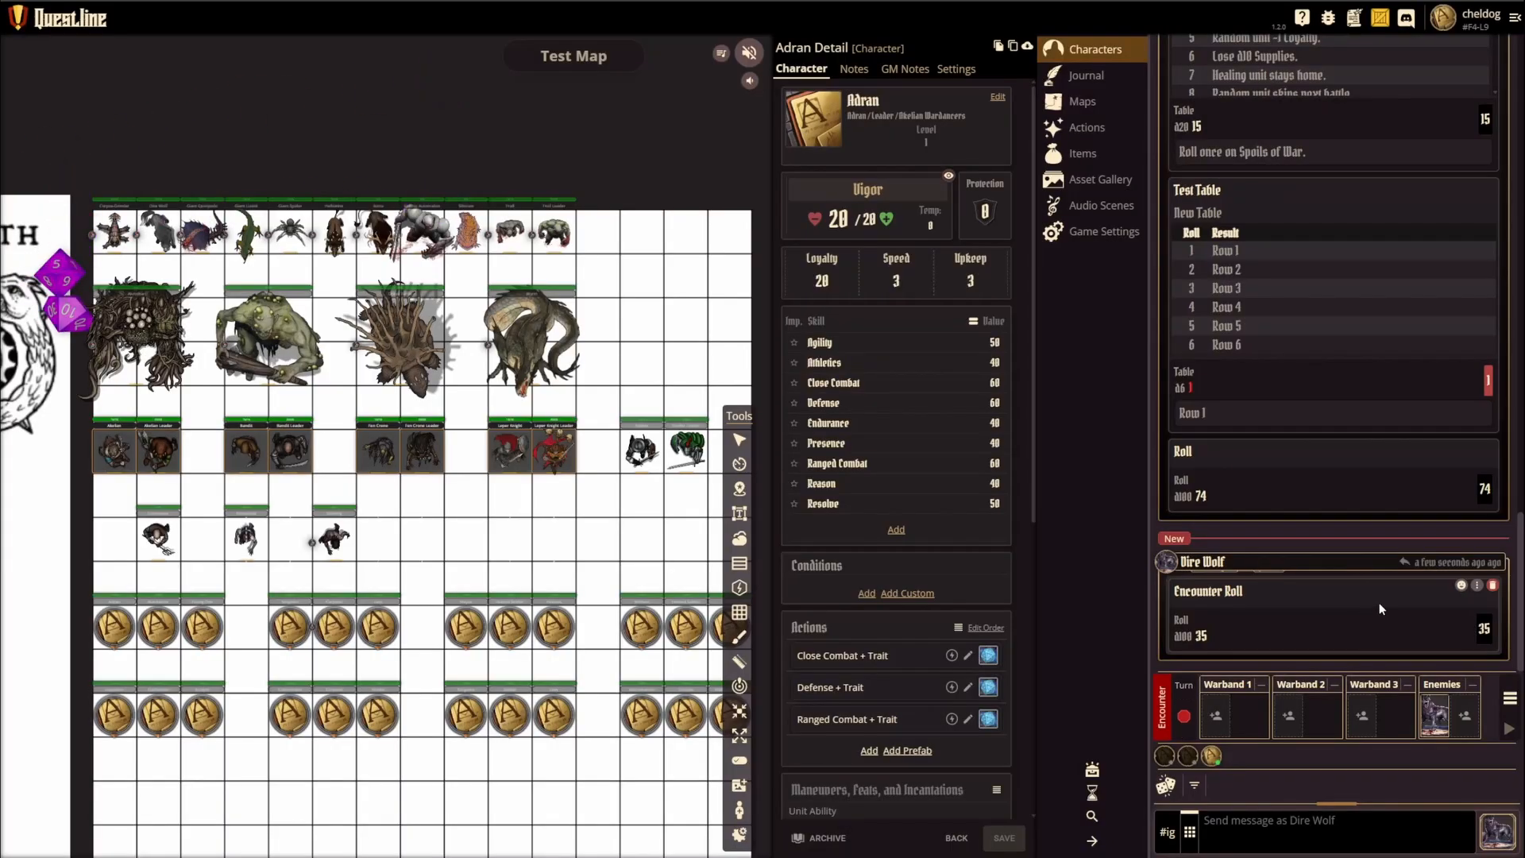
Step: Remove the Dire Wolf from the encounter's Enemies side
{"action": "left_click", "coordinate": [1462, 717]}
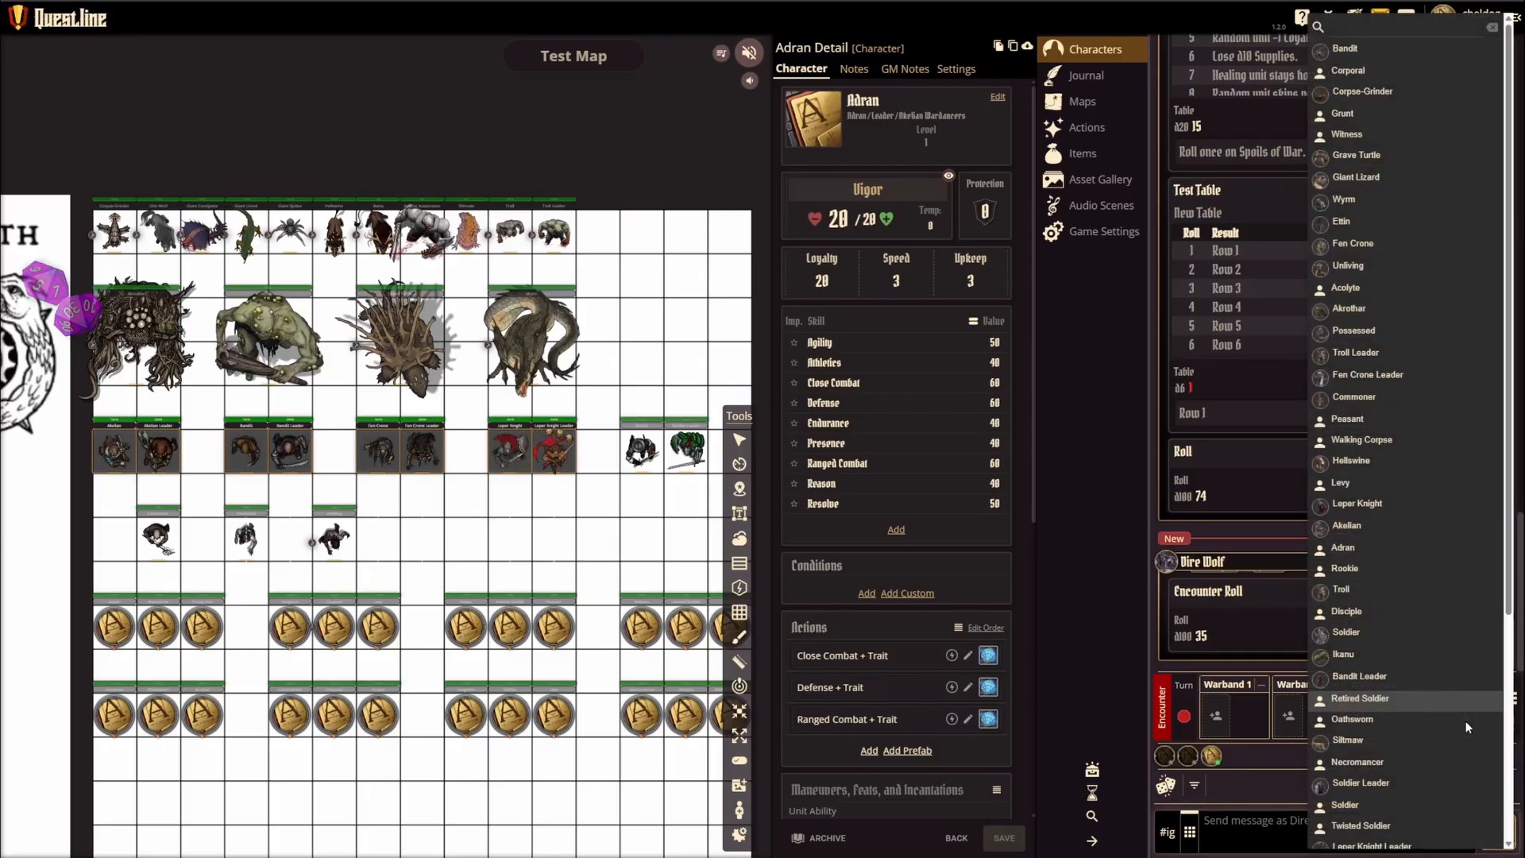
{"action": "left_click", "coordinate": [1203, 664]}
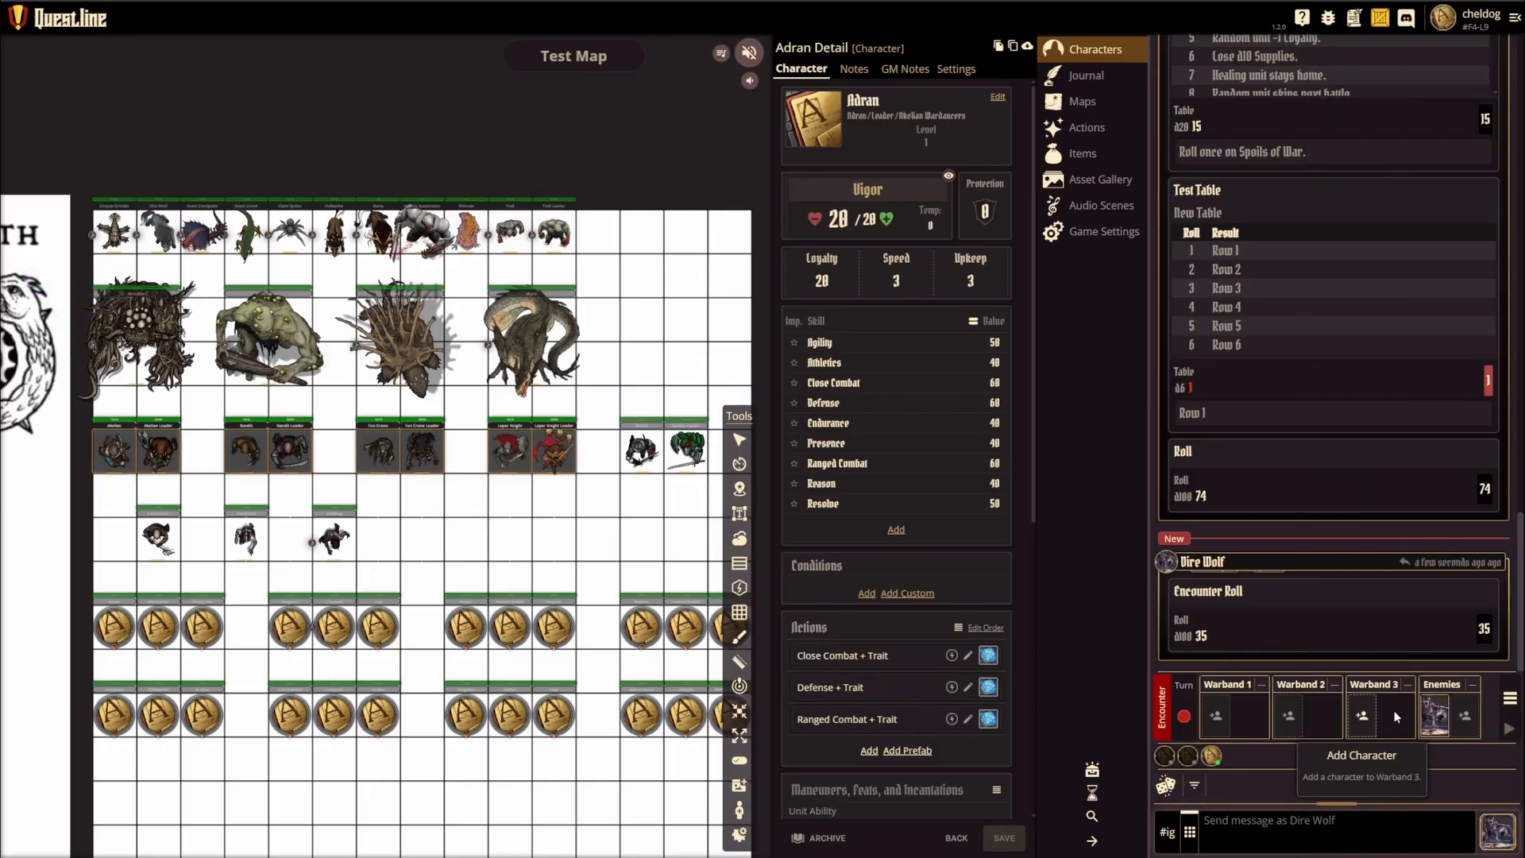
{"action": "left_click", "coordinate": [1435, 721]}
{"action": "left_click", "coordinate": [1400, 771]}
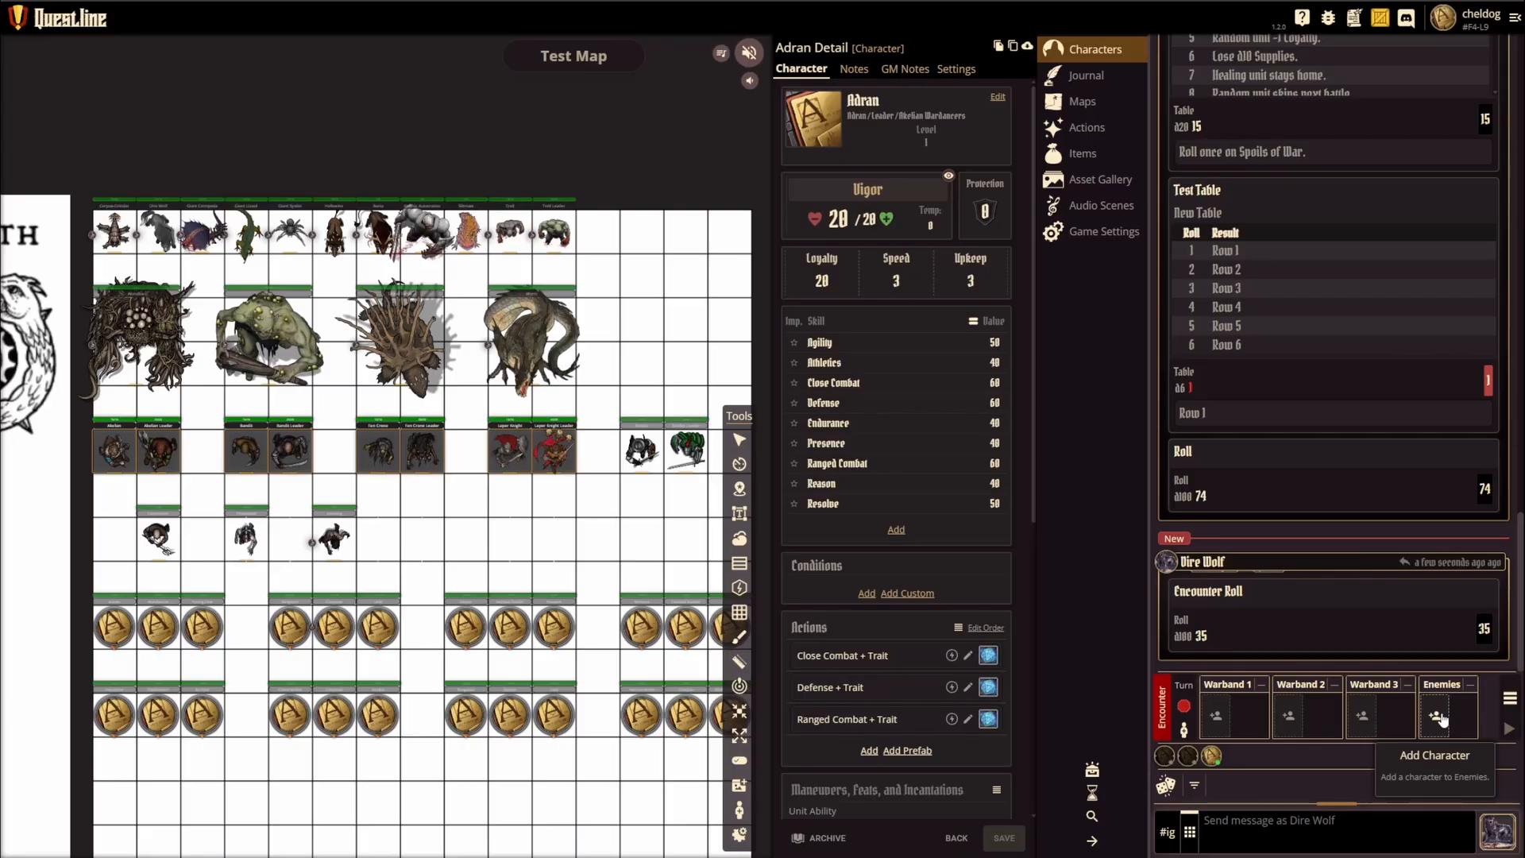
Step: Switch the active character to Akrothar and from there to Krathic Automaton
{"action": "left_click", "coordinate": [1512, 835]}
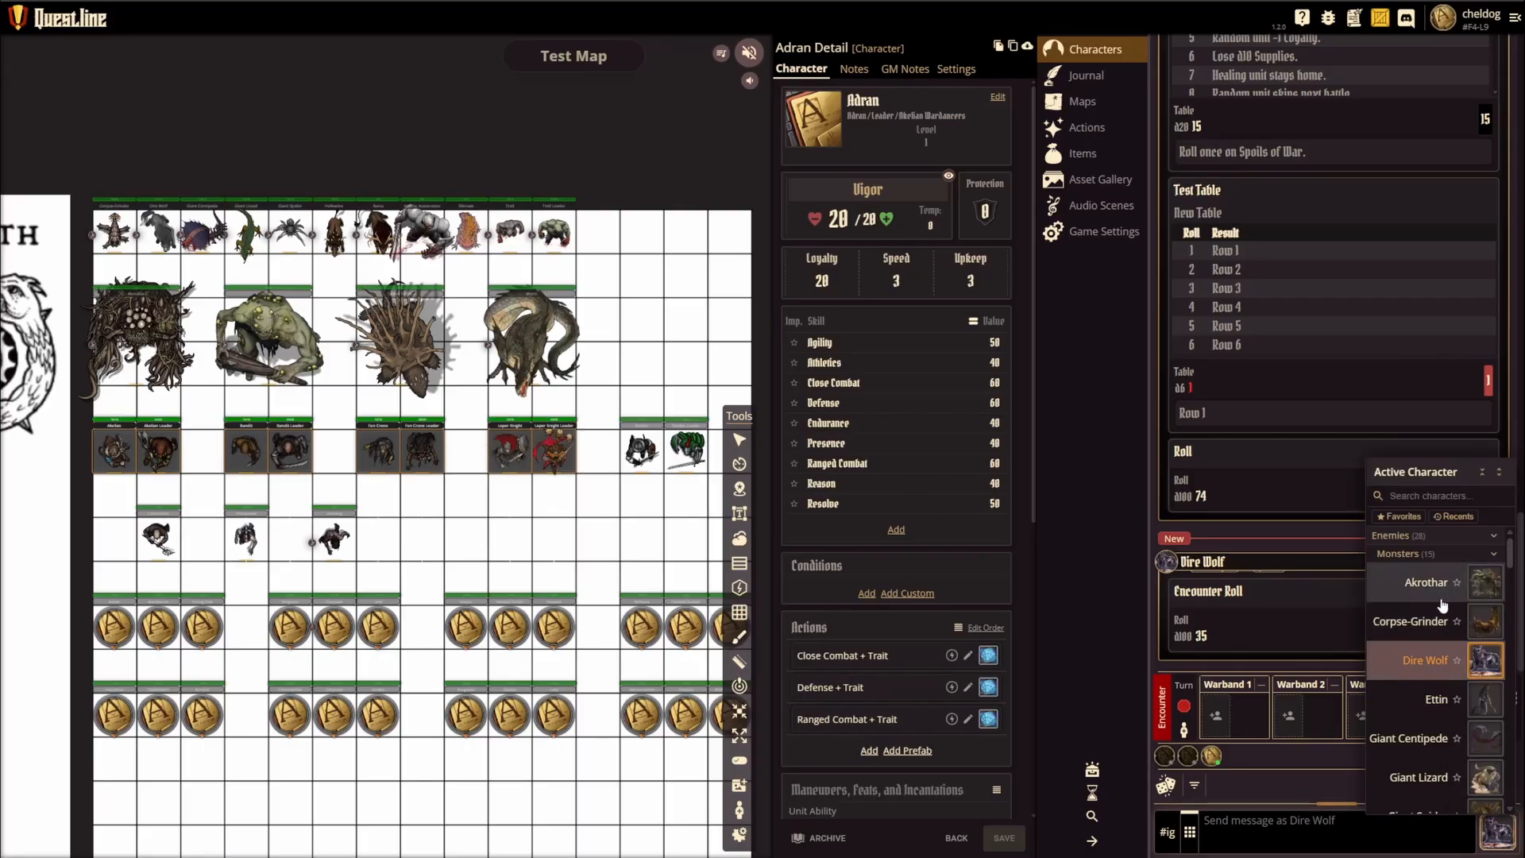
{"action": "scroll", "coordinate": [1450, 684], "scroll_direction": "down", "scroll_amount": 2}
{"action": "scroll", "coordinate": [1434, 635], "scroll_direction": "up", "scroll_amount": 3}
{"action": "left_click", "coordinate": [1426, 584]}
{"action": "left_click", "coordinate": [1494, 832]}
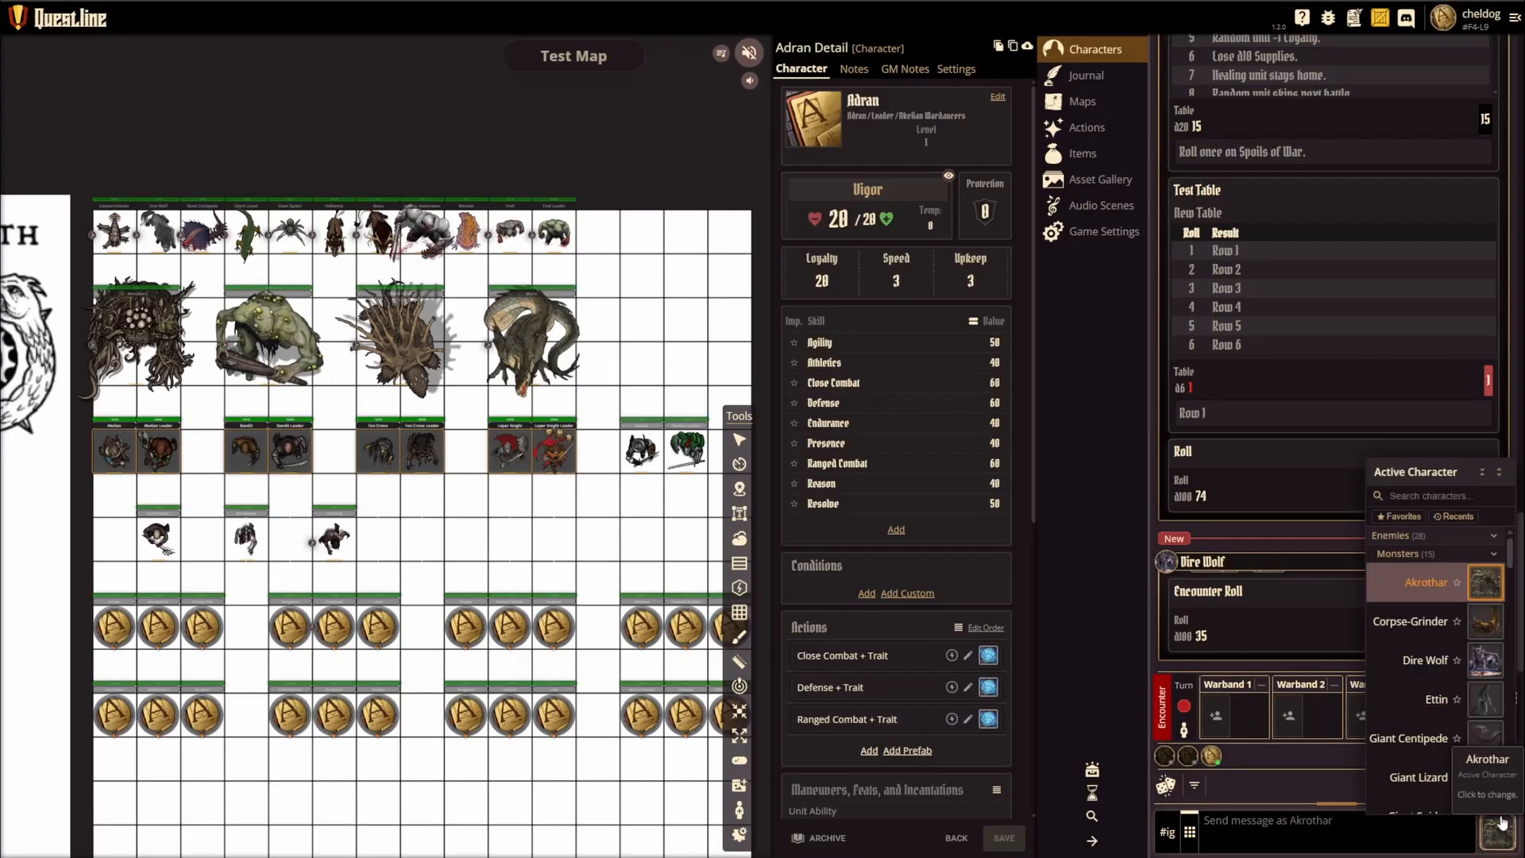
{"action": "scroll", "coordinate": [1433, 675], "scroll_direction": "down", "scroll_amount": 2}
{"action": "left_click", "coordinate": [1430, 640]}
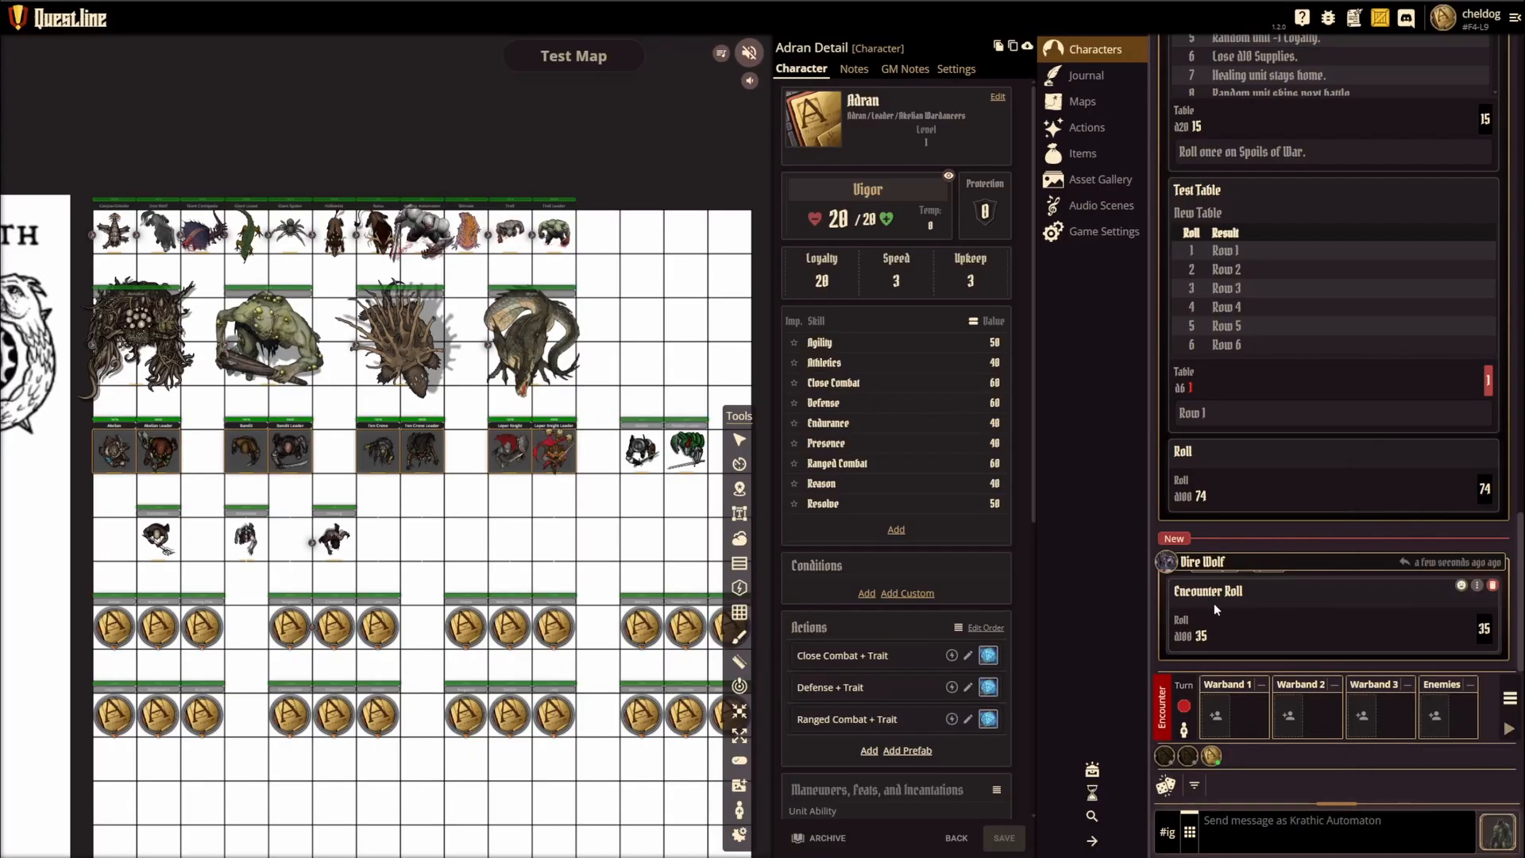
Step: Collapse the enemy and warband groups in the character list and make Game Master the active character
{"action": "left_click", "coordinate": [1498, 832]}
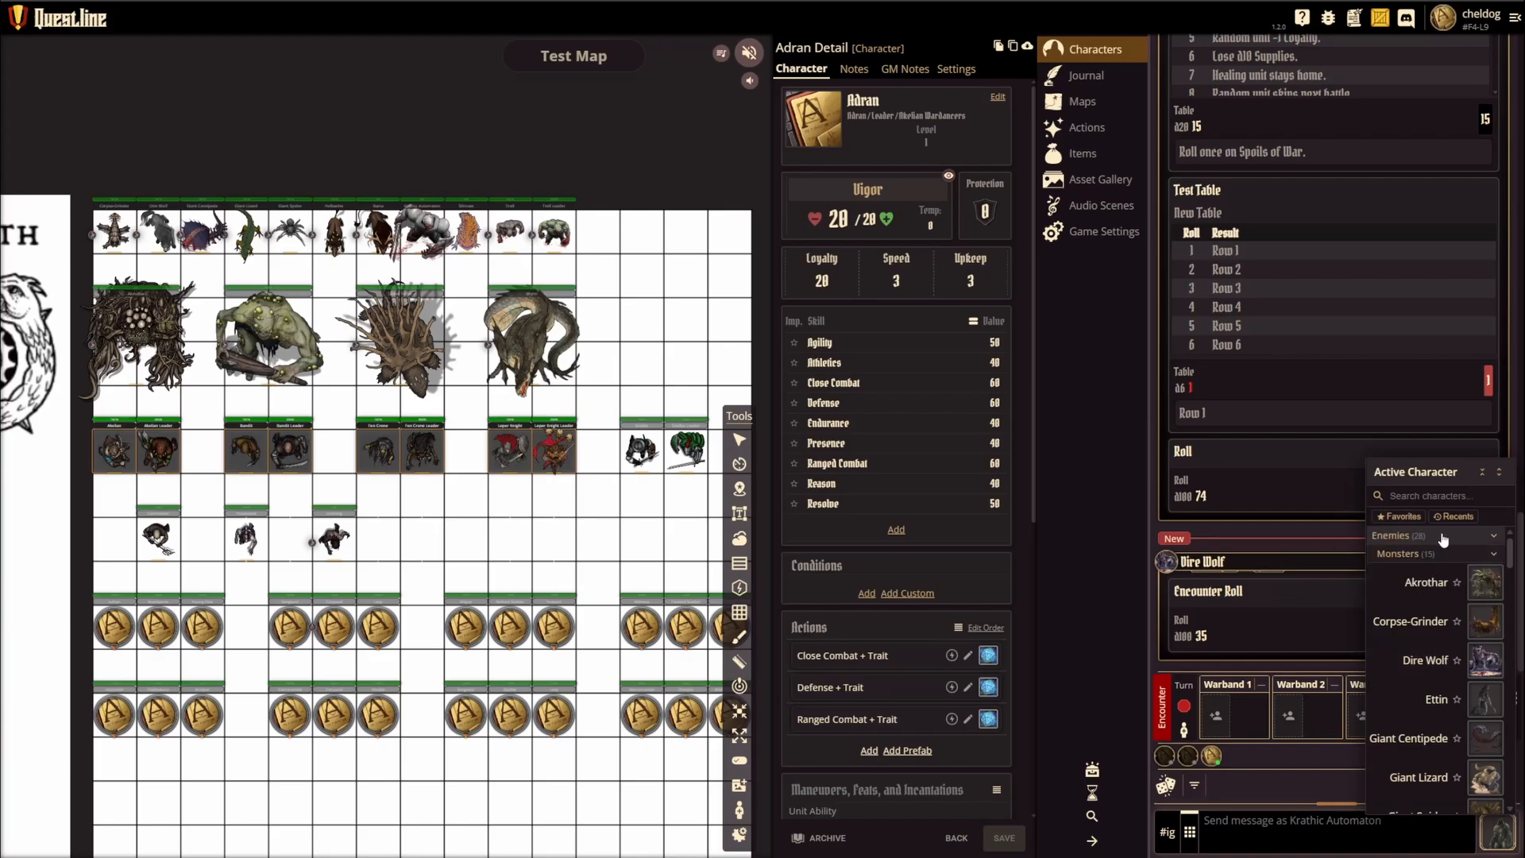
{"action": "left_click", "coordinate": [1495, 554]}
{"action": "left_click", "coordinate": [1494, 572]}
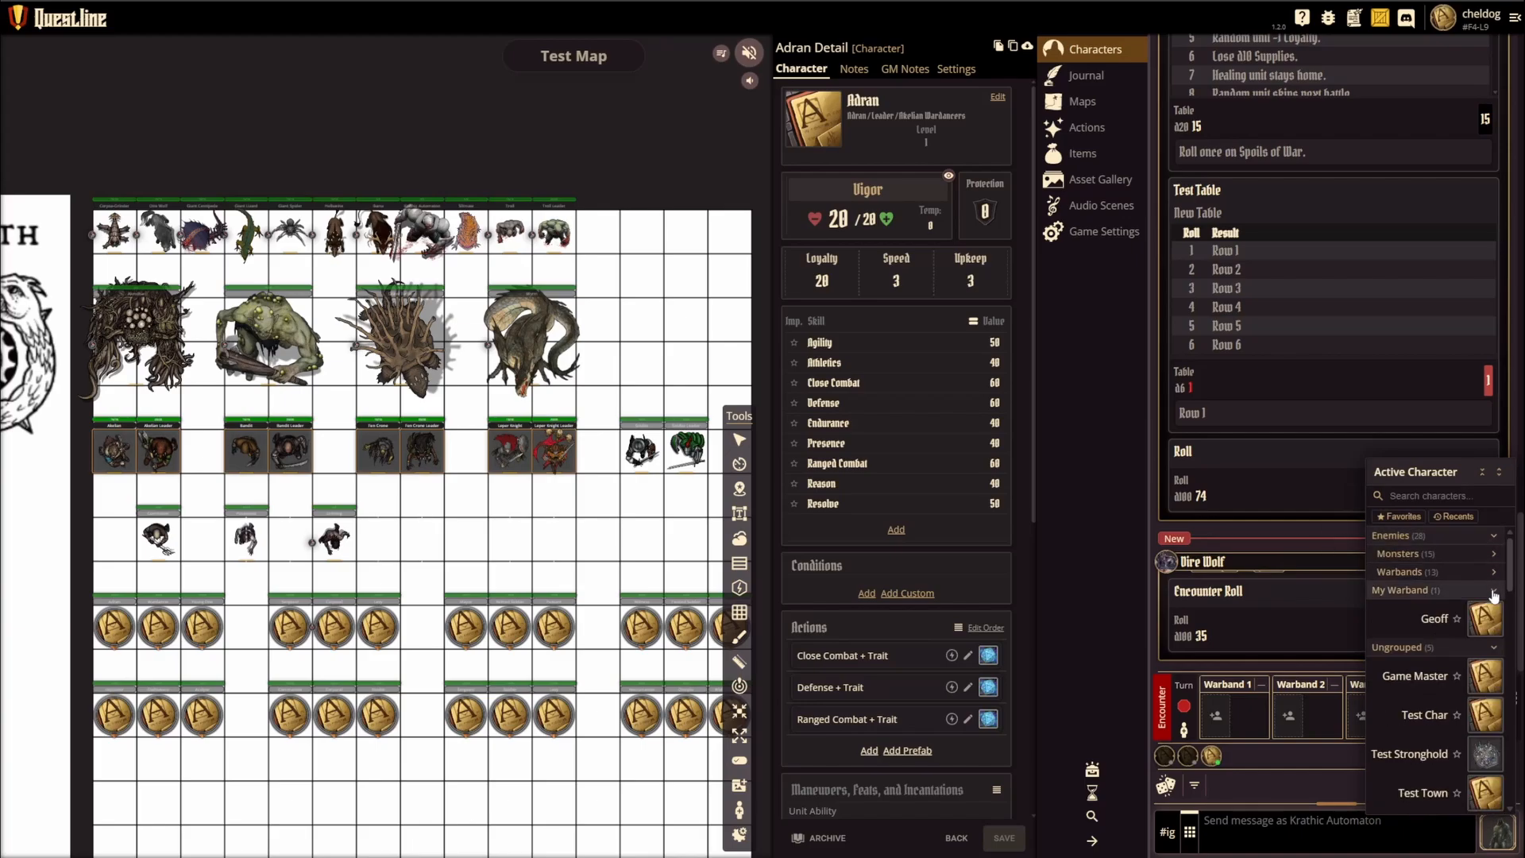
{"action": "left_click", "coordinate": [1493, 592]}
{"action": "left_click", "coordinate": [1441, 636]}
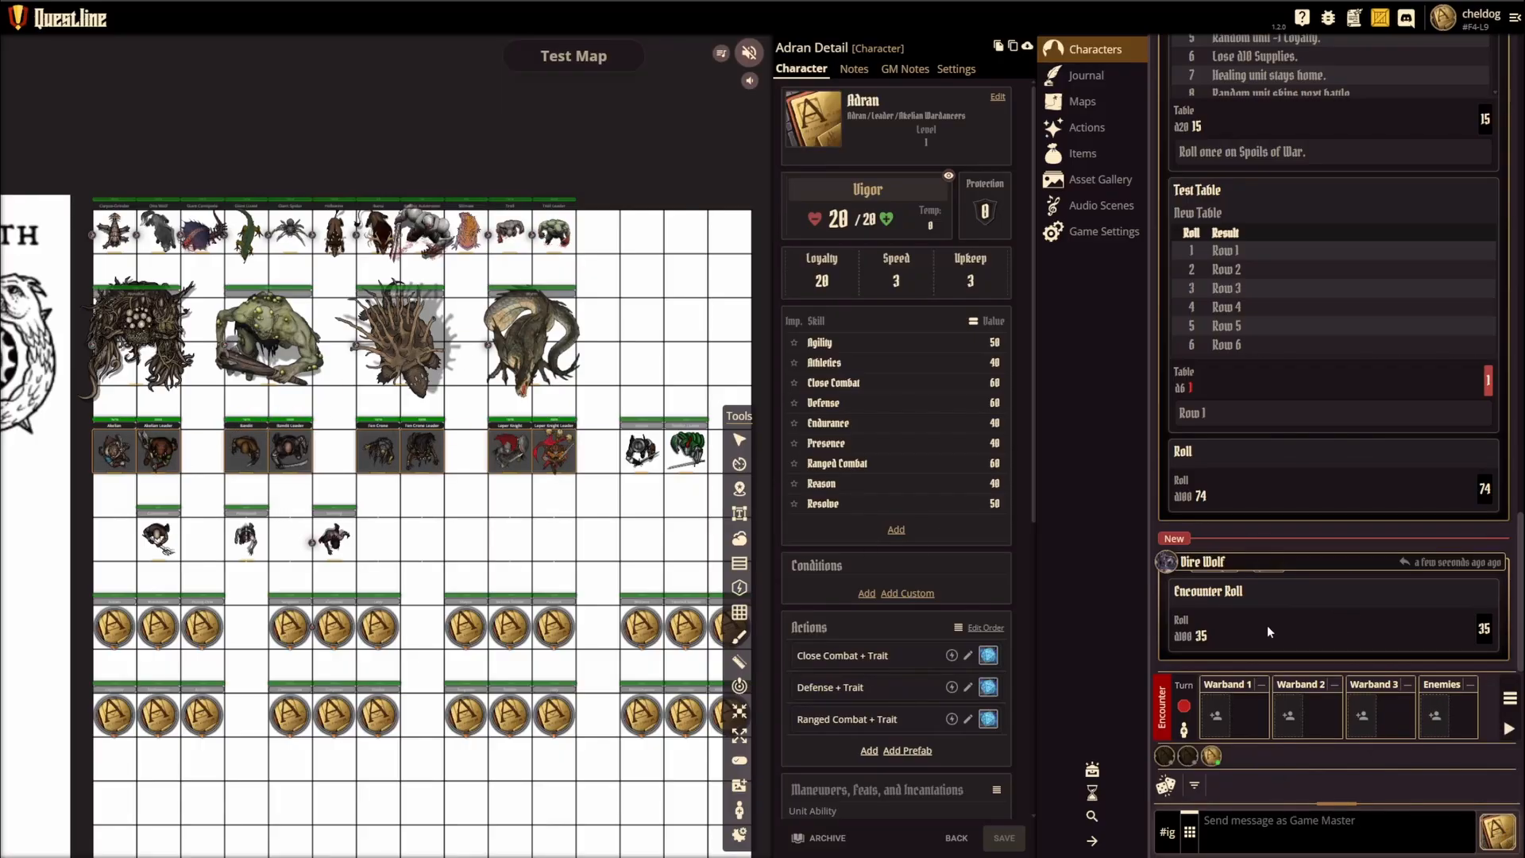
Step: Add Grave Turtle, Giant Lizard, Ettin and Akrothar to the encounter's Enemies side
{"action": "left_click", "coordinate": [1433, 717]}
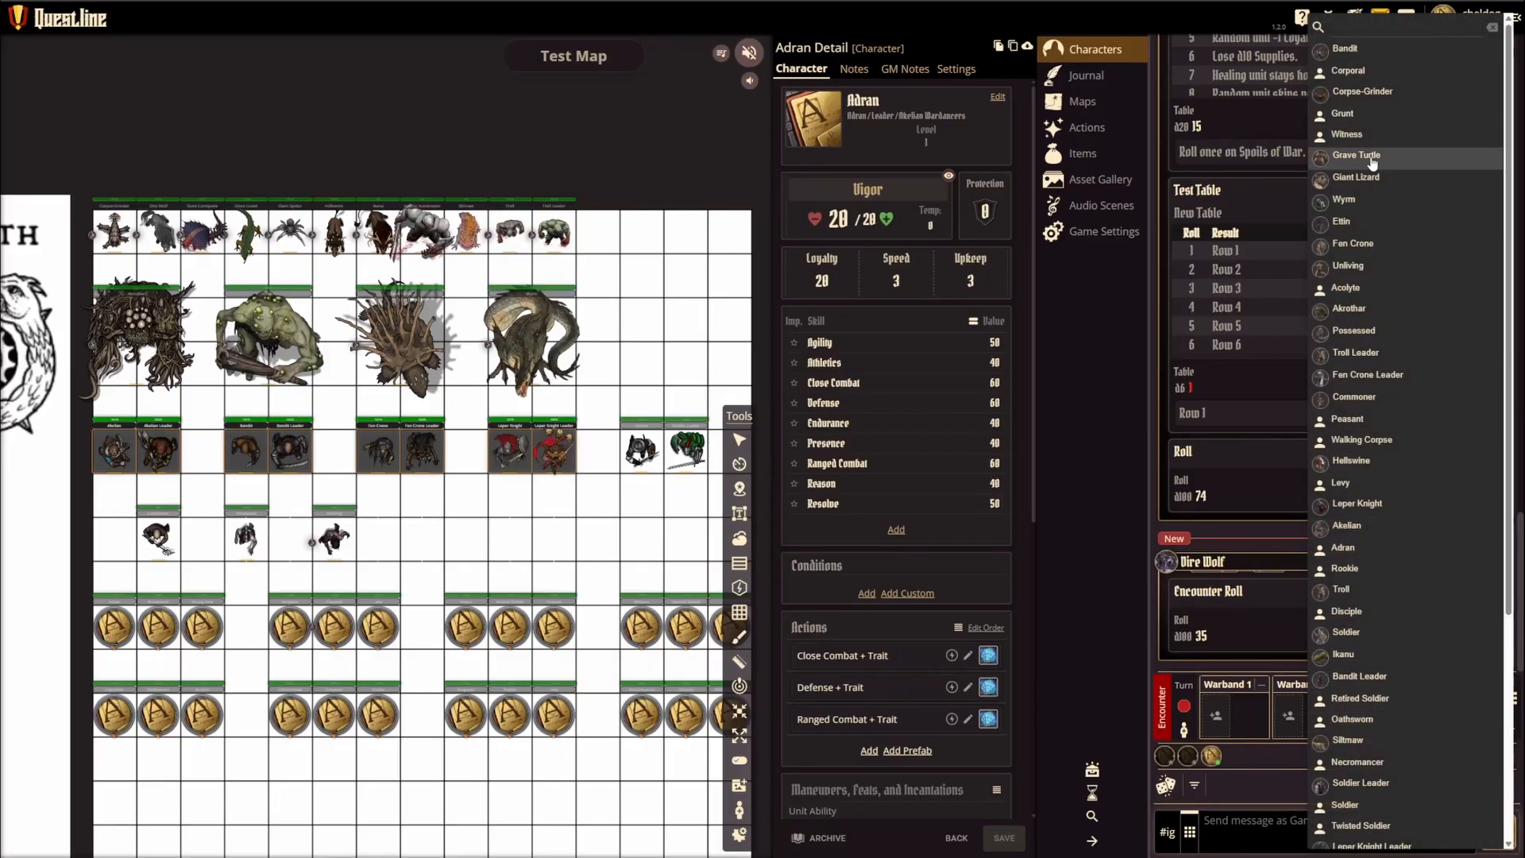
{"action": "left_click", "coordinate": [1374, 164]}
{"action": "left_click", "coordinate": [1472, 719]}
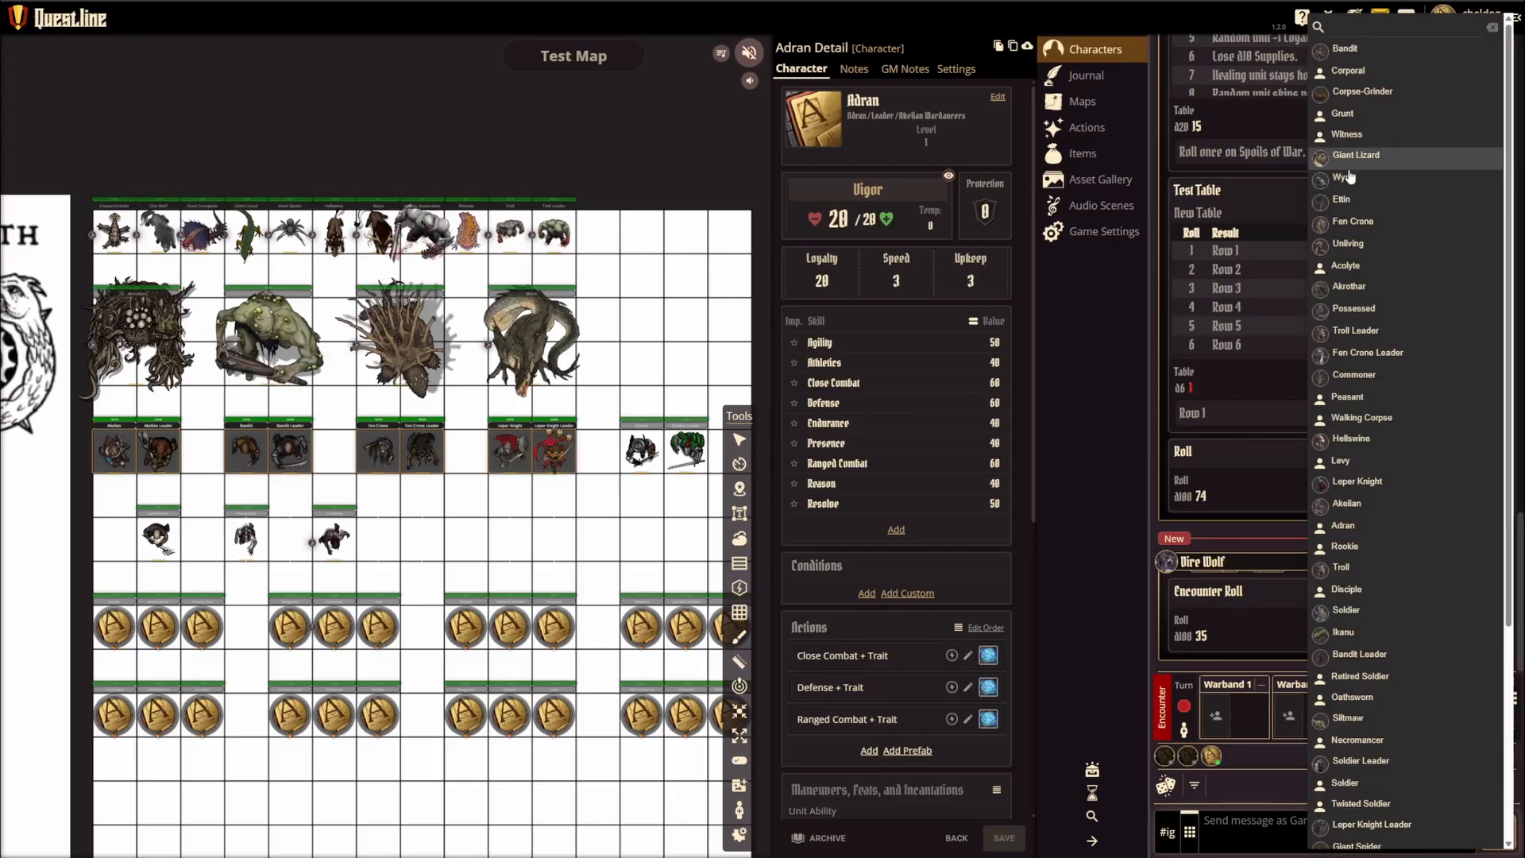
{"action": "left_click", "coordinate": [1350, 176]}
{"action": "left_click", "coordinate": [1427, 717]}
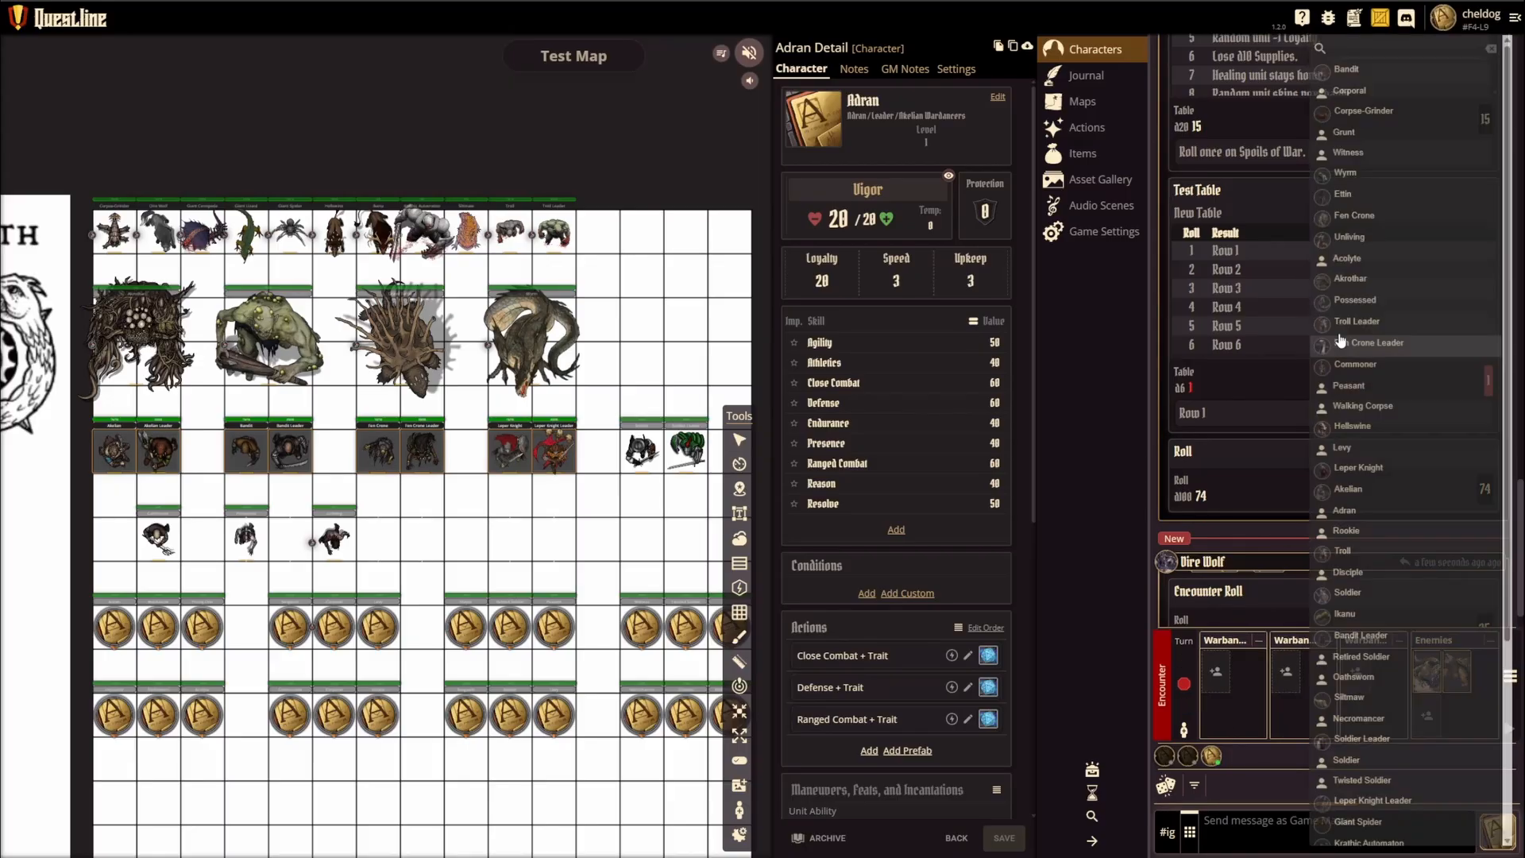
{"action": "left_click", "coordinate": [1344, 184]}
{"action": "left_click", "coordinate": [1410, 717]}
{"action": "left_click", "coordinate": [1351, 242]}
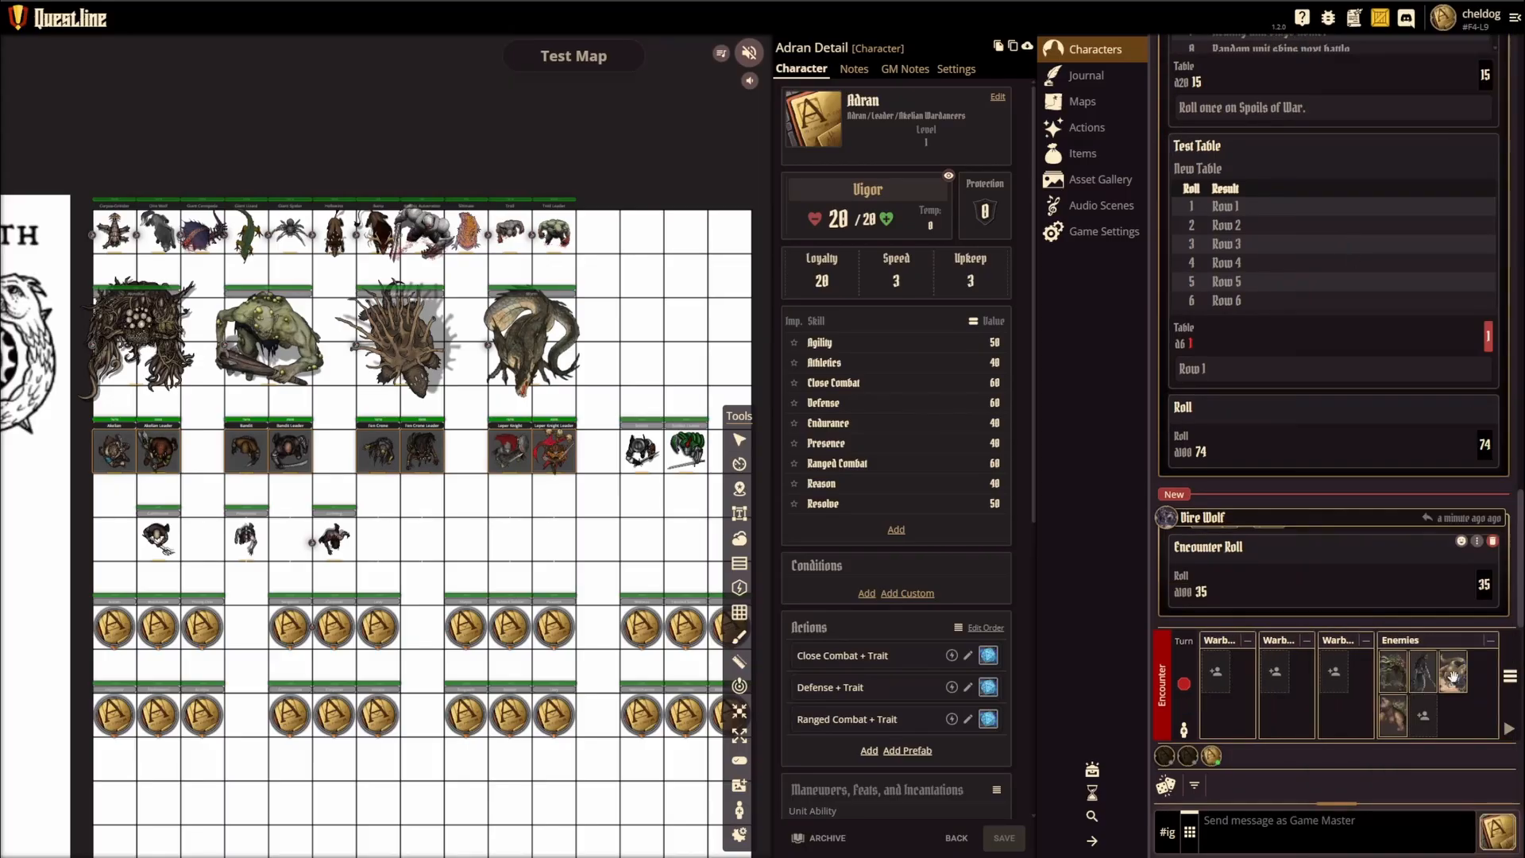
Step: Add three more enemies, including Fen Crone Leader and Possessed, to the encounter's Enemies side
{"action": "left_click", "coordinate": [1440, 716]}
{"action": "left_click", "coordinate": [1360, 286]}
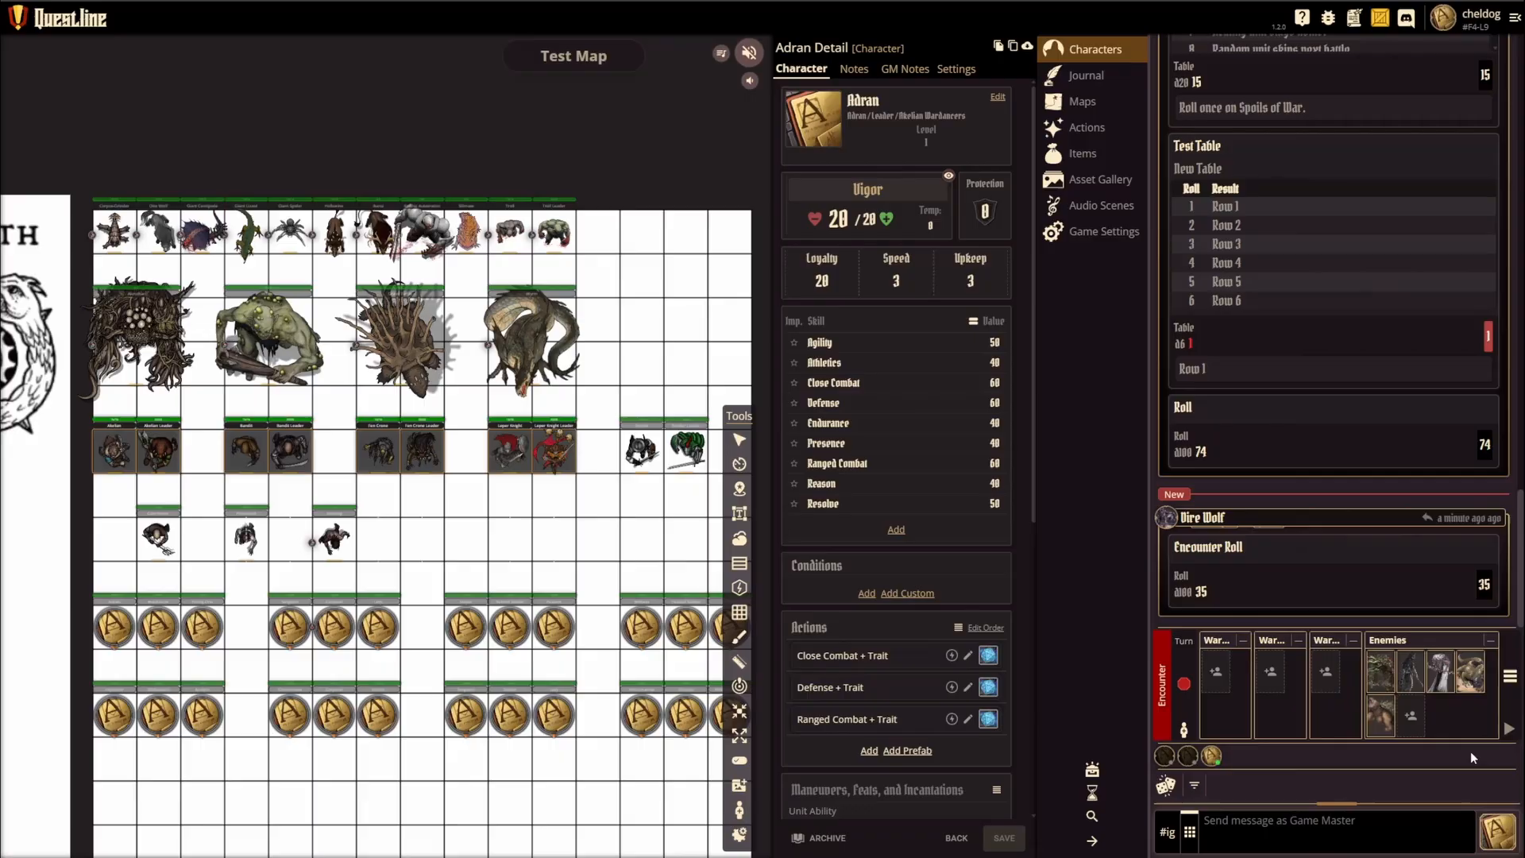
{"action": "left_click", "coordinate": [1410, 717]}
{"action": "left_click", "coordinate": [1350, 262]}
{"action": "left_click", "coordinate": [1437, 718]}
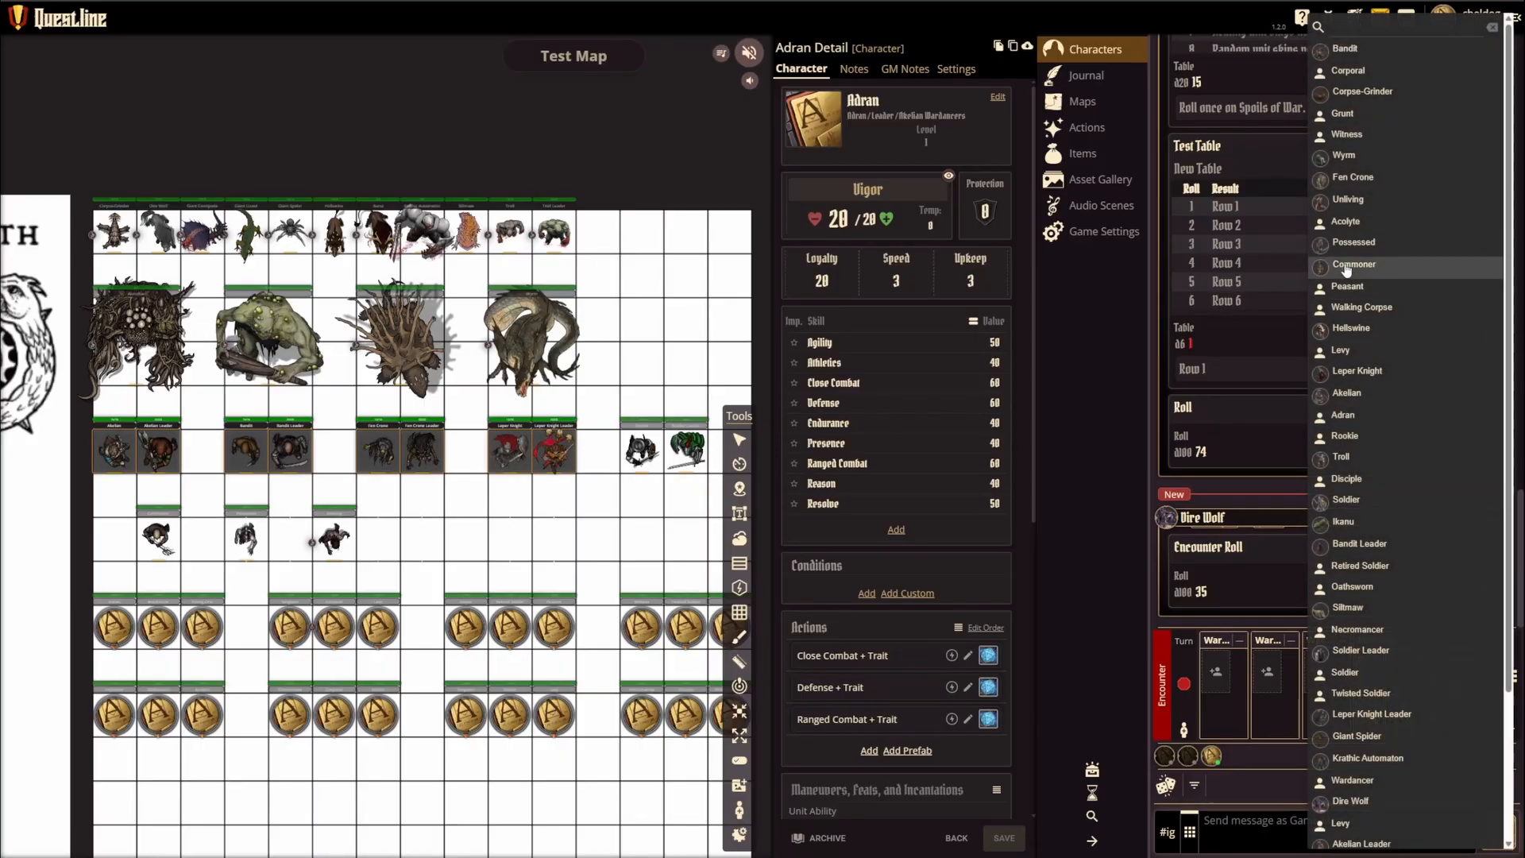
{"action": "left_click", "coordinate": [1348, 266]}
Step: Add Corpse-Grinder, Commoner and Ikanu to the encounter's Enemies side
{"action": "left_click", "coordinate": [1426, 718]}
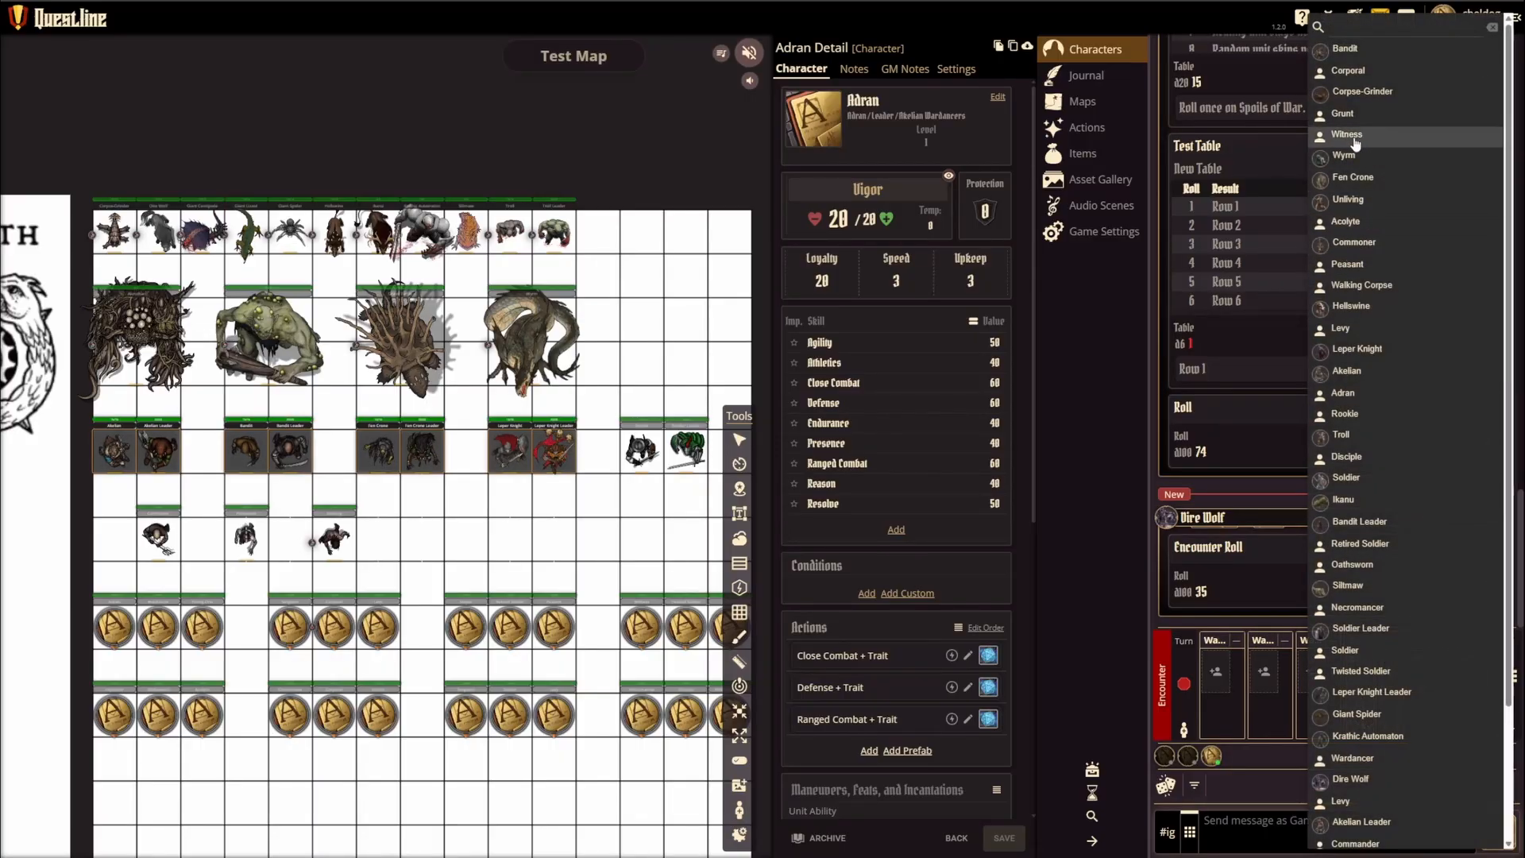
{"action": "left_click", "coordinate": [1363, 92]}
{"action": "left_click", "coordinate": [1455, 727]}
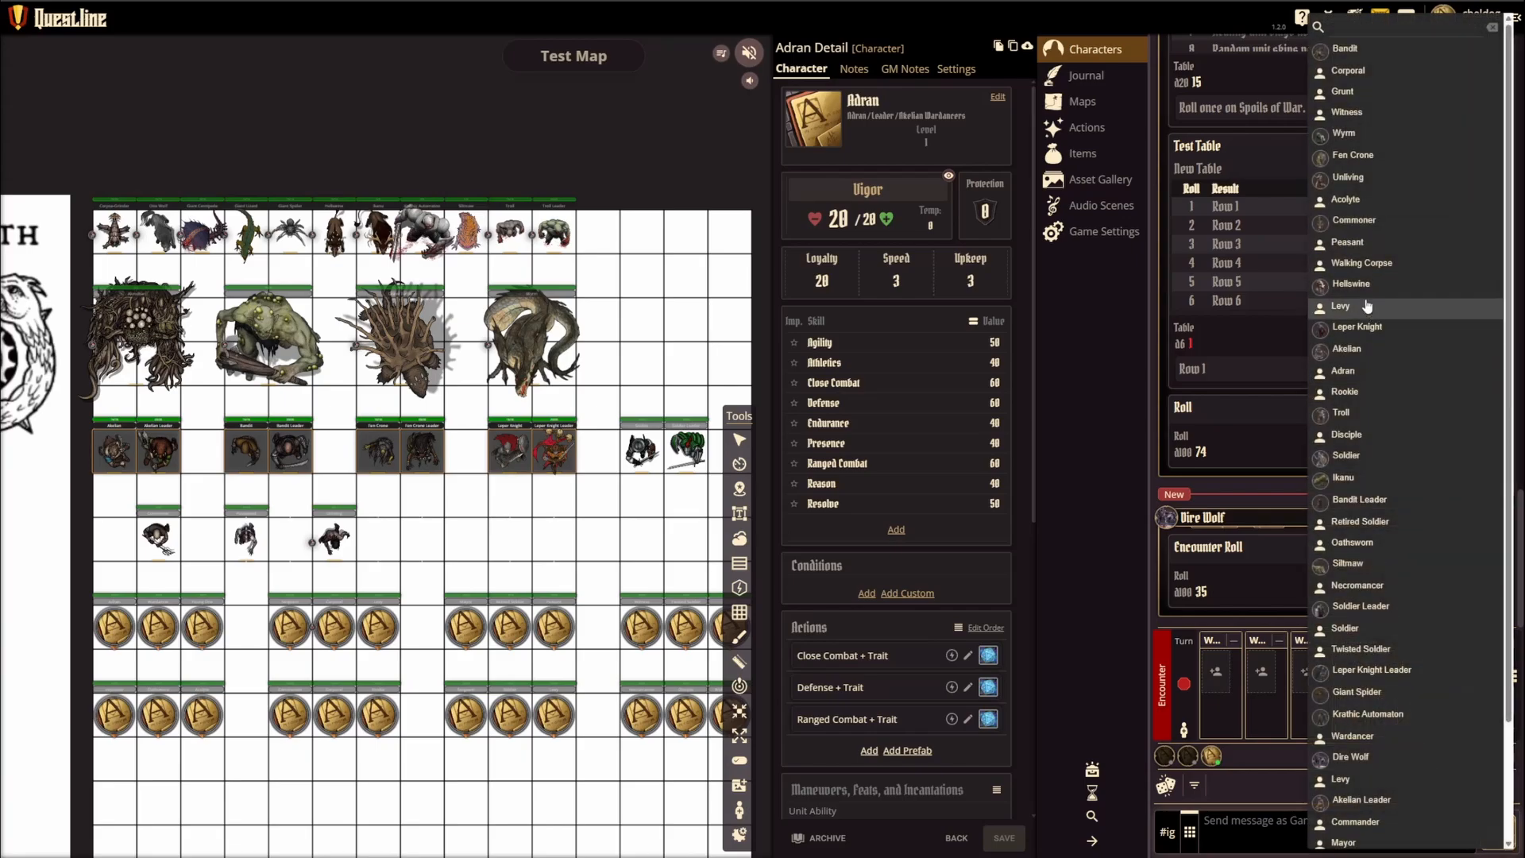
{"action": "left_click", "coordinate": [1355, 221]}
{"action": "left_click", "coordinate": [1462, 729]}
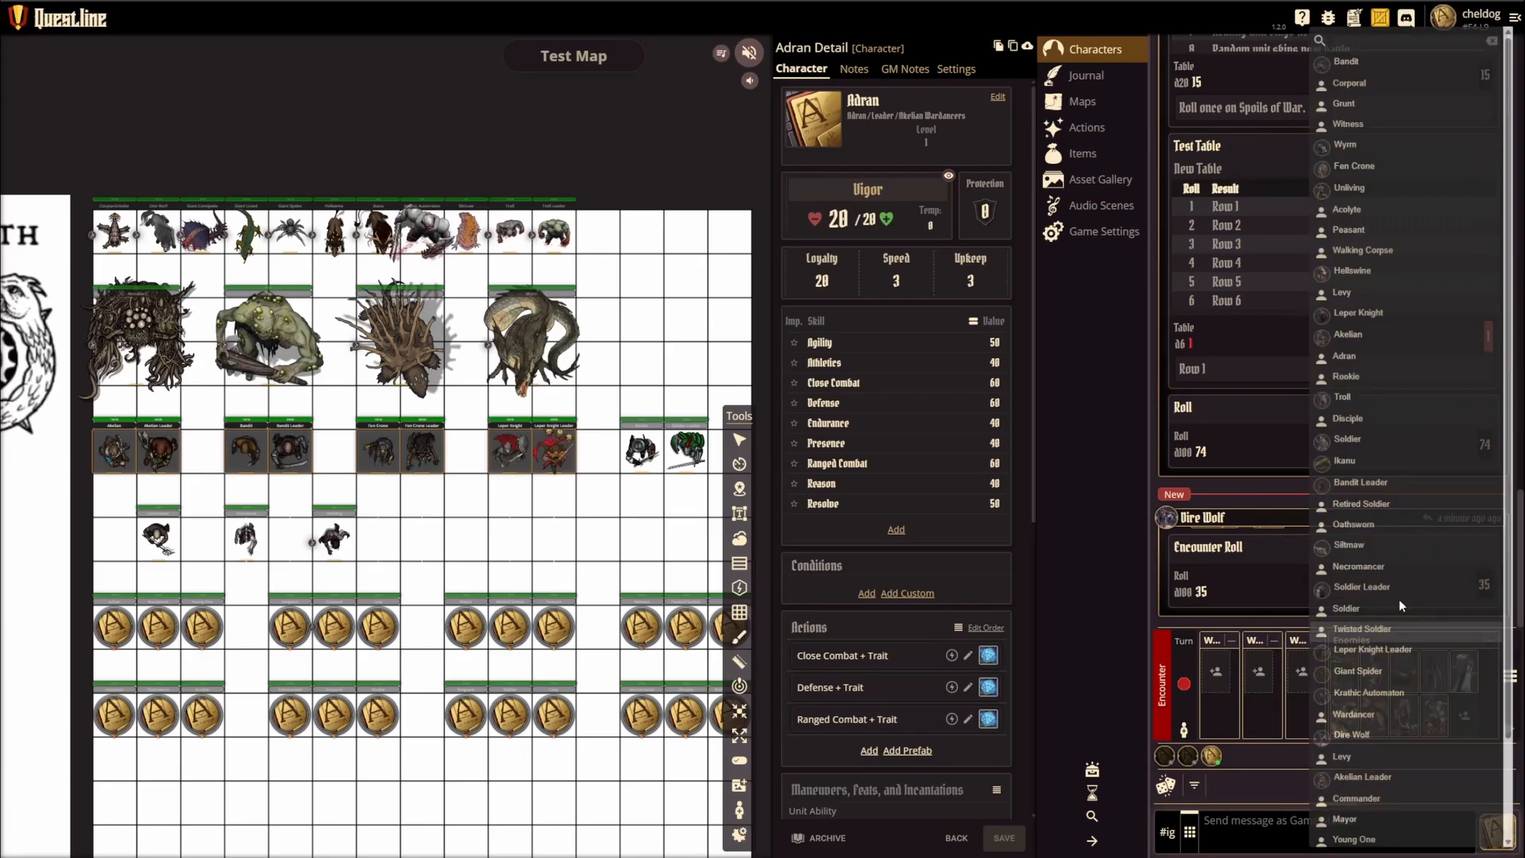
{"action": "left_click", "coordinate": [1364, 475]}
Step: Add Acolyte, Peasant and Walking Corpse to the encounter's Warband 1 side
{"action": "left_click", "coordinate": [1341, 716]}
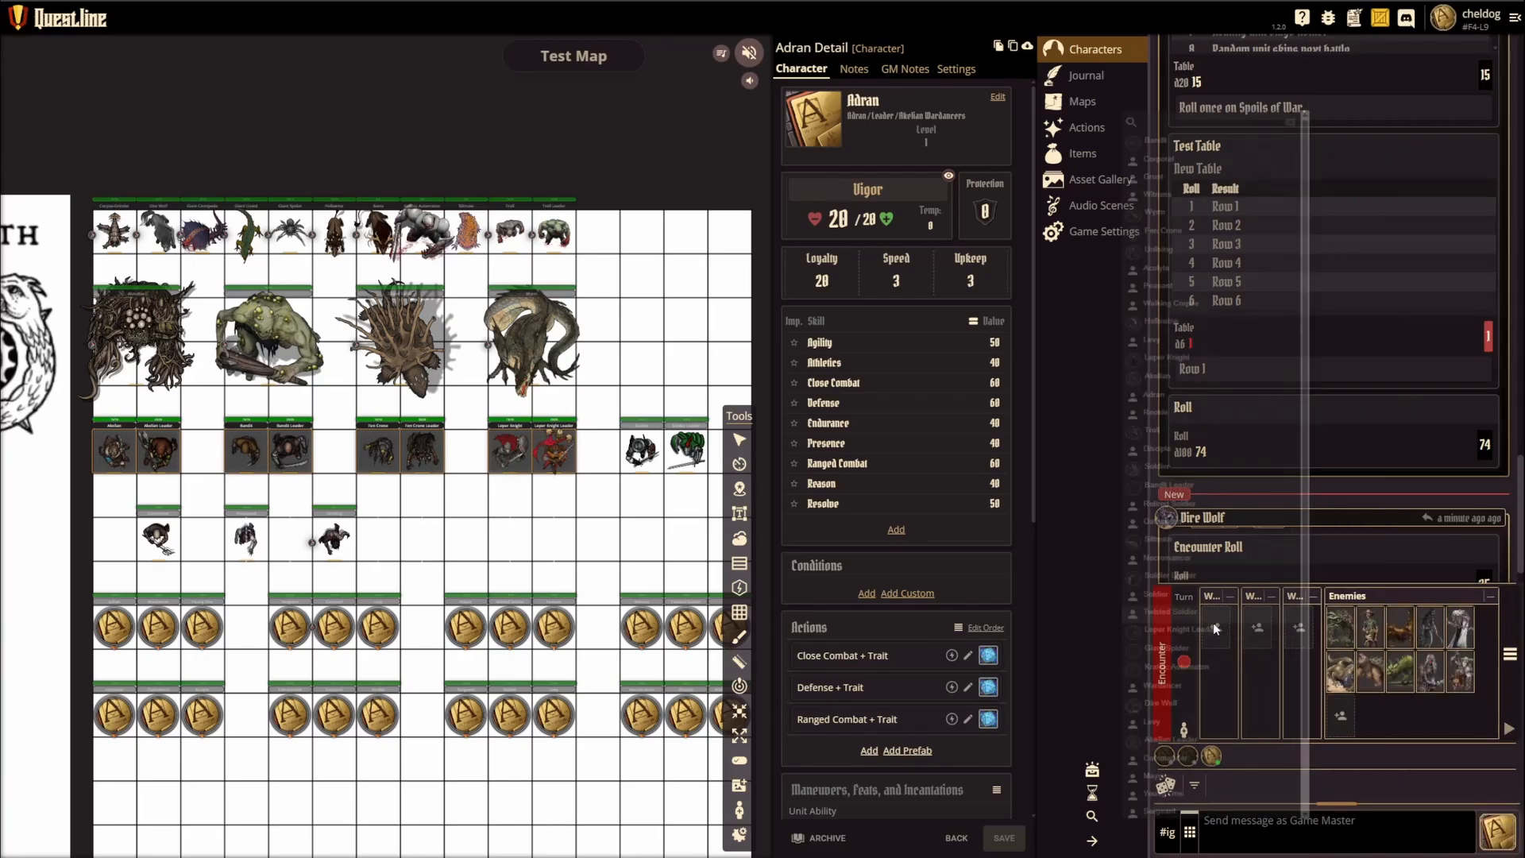
{"action": "left_click", "coordinate": [1156, 220]}
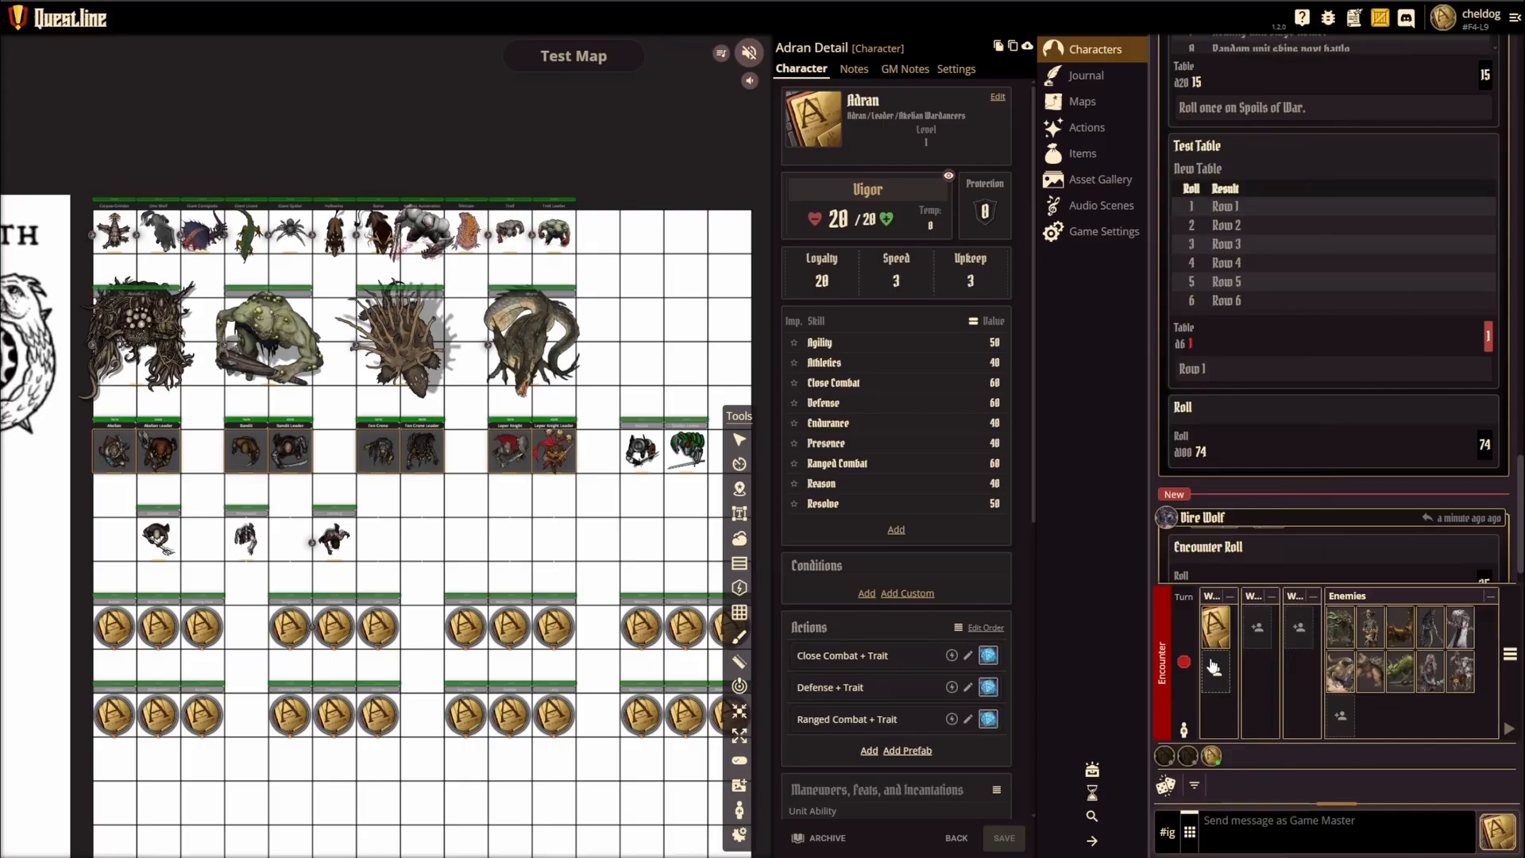
{"action": "left_click", "coordinate": [1225, 680]}
{"action": "left_click", "coordinate": [1166, 221]}
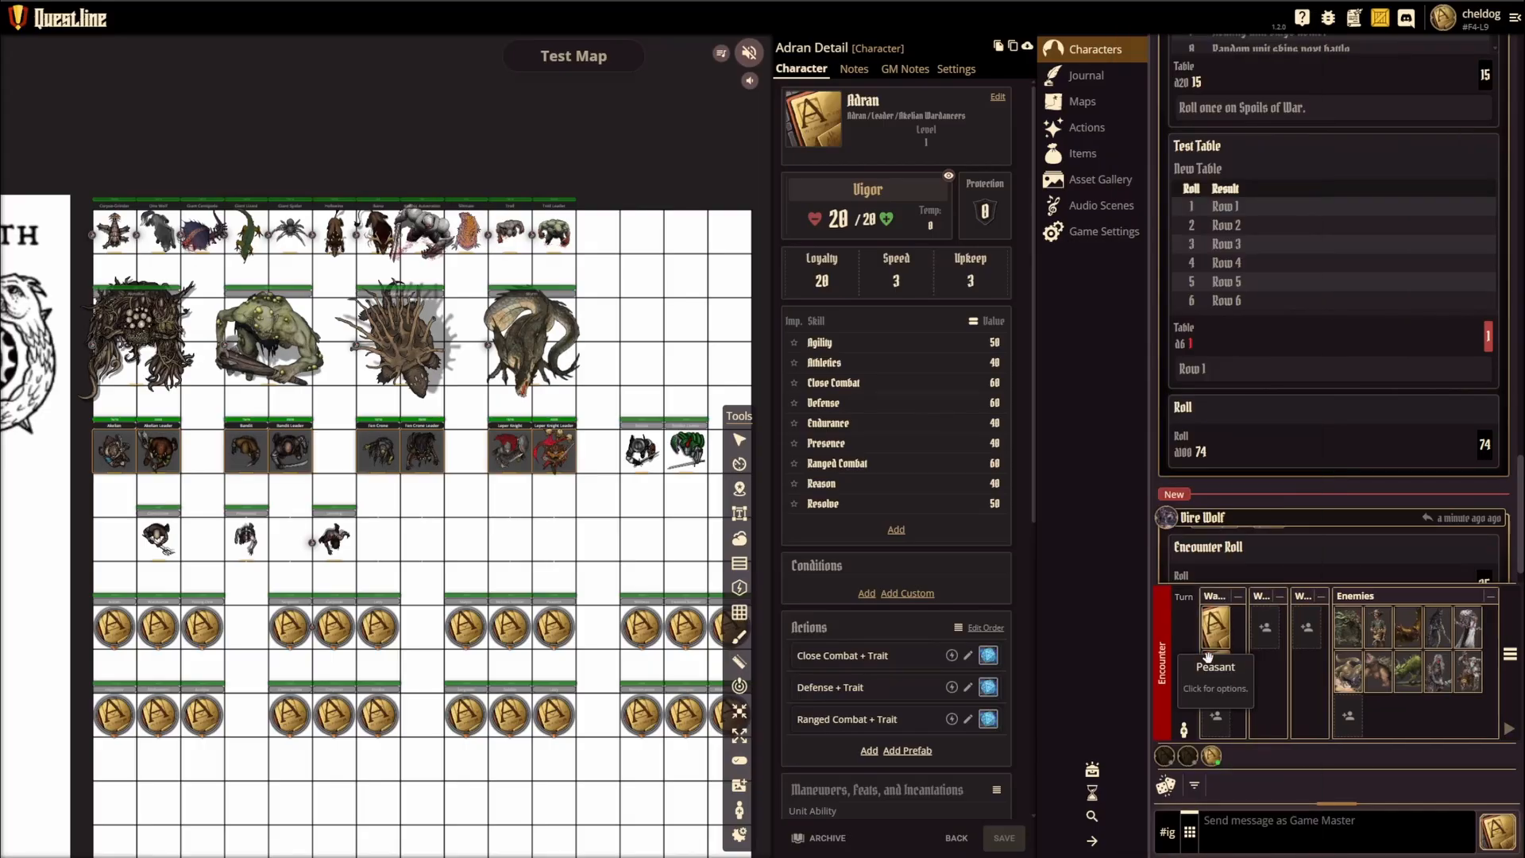
{"action": "left_click", "coordinate": [1227, 717]}
{"action": "left_click", "coordinate": [1175, 205]}
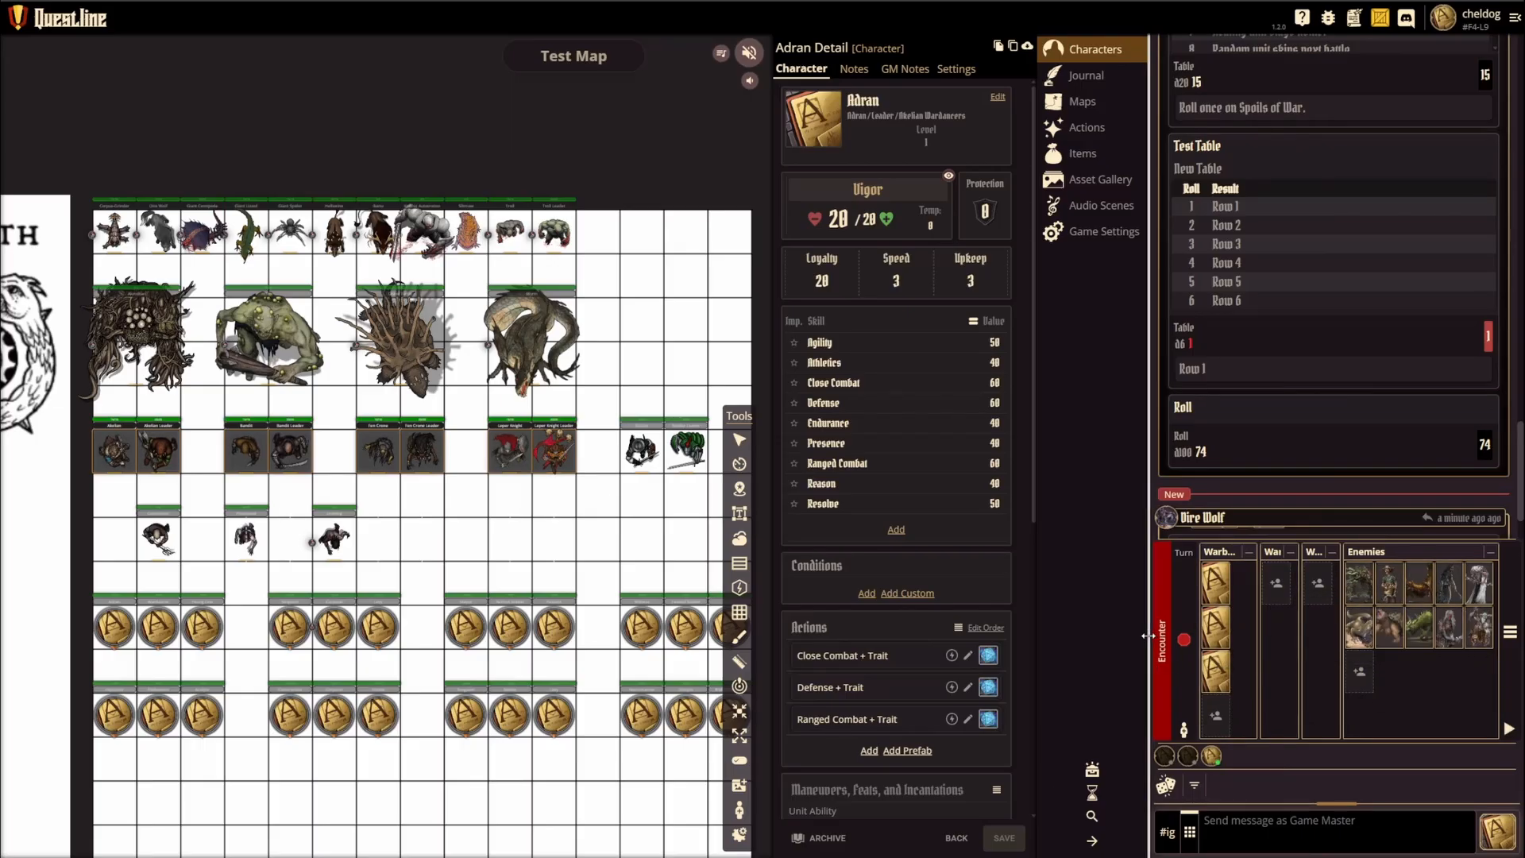
Step: Start the encounter in a widened chat and encounter area and advance it by one turn
{"action": "left_click_drag", "start_coordinate": [1149, 640], "coordinate": [1048, 647]}
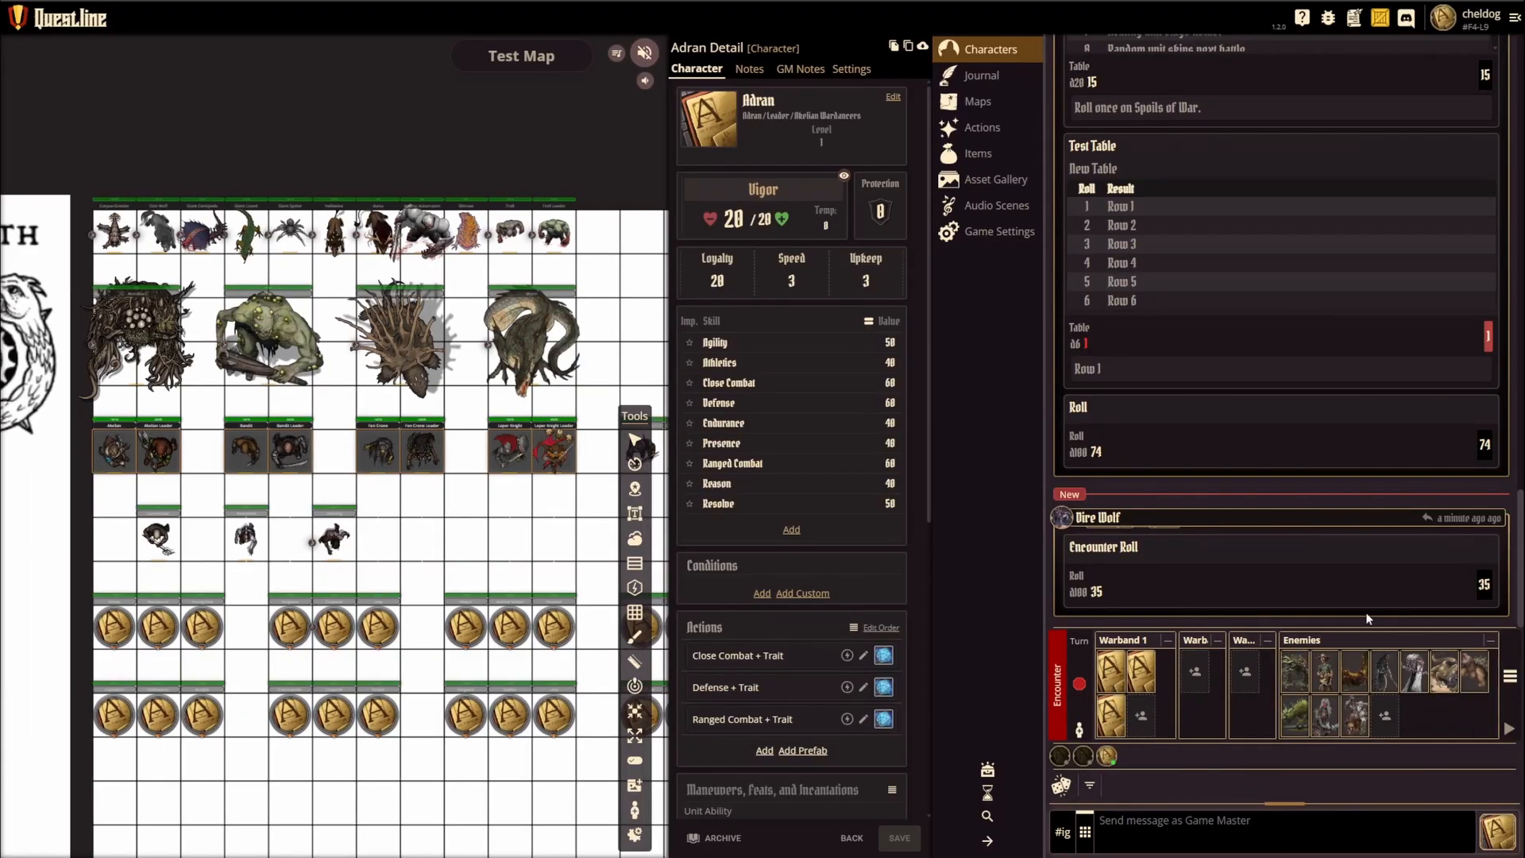
{"action": "left_click", "coordinate": [1508, 729]}
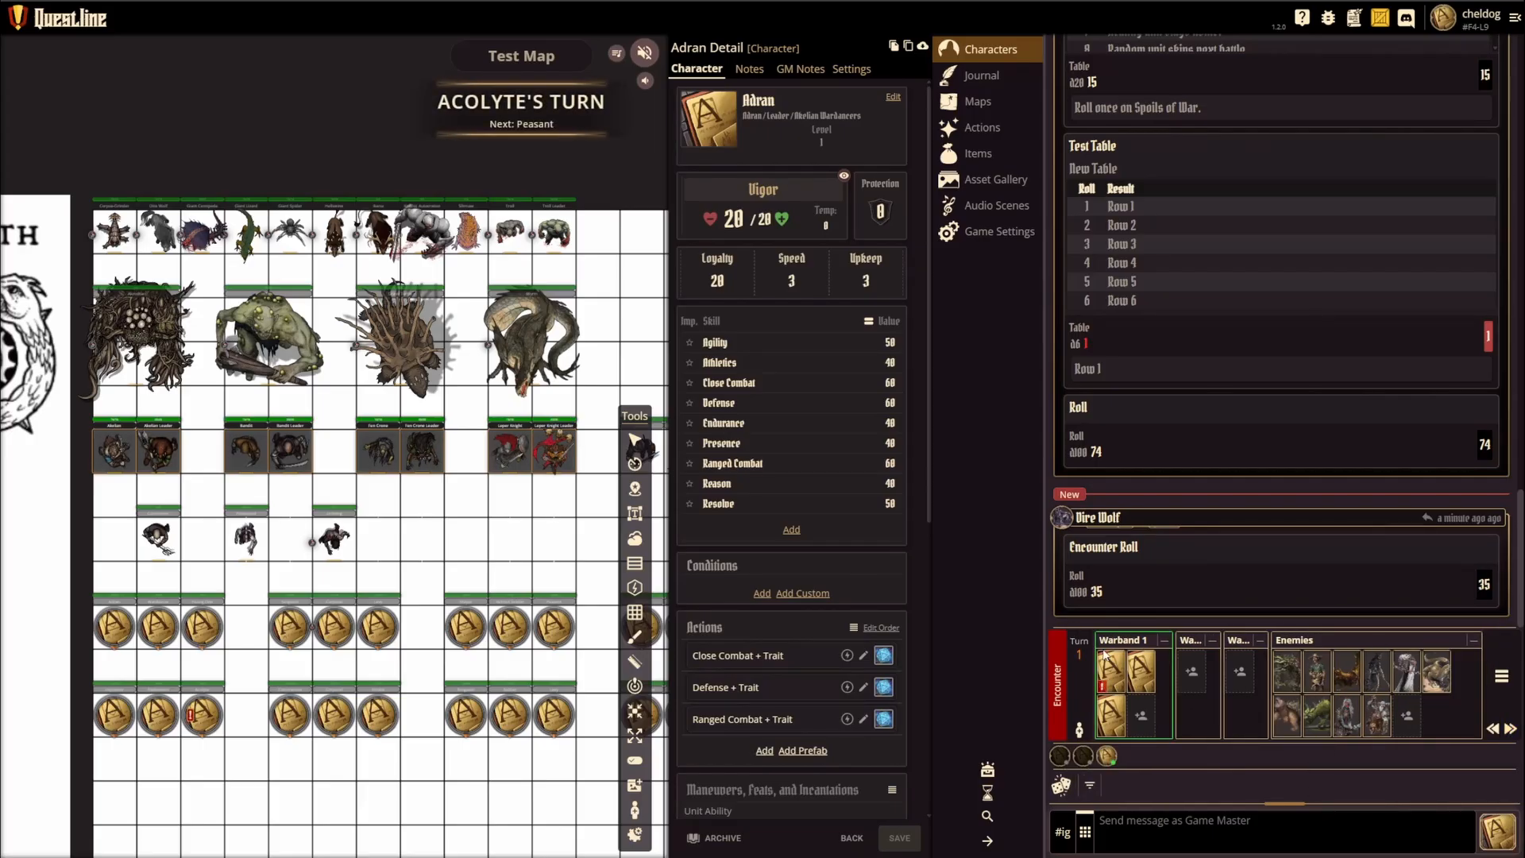
{"action": "left_click", "coordinate": [1509, 729]}
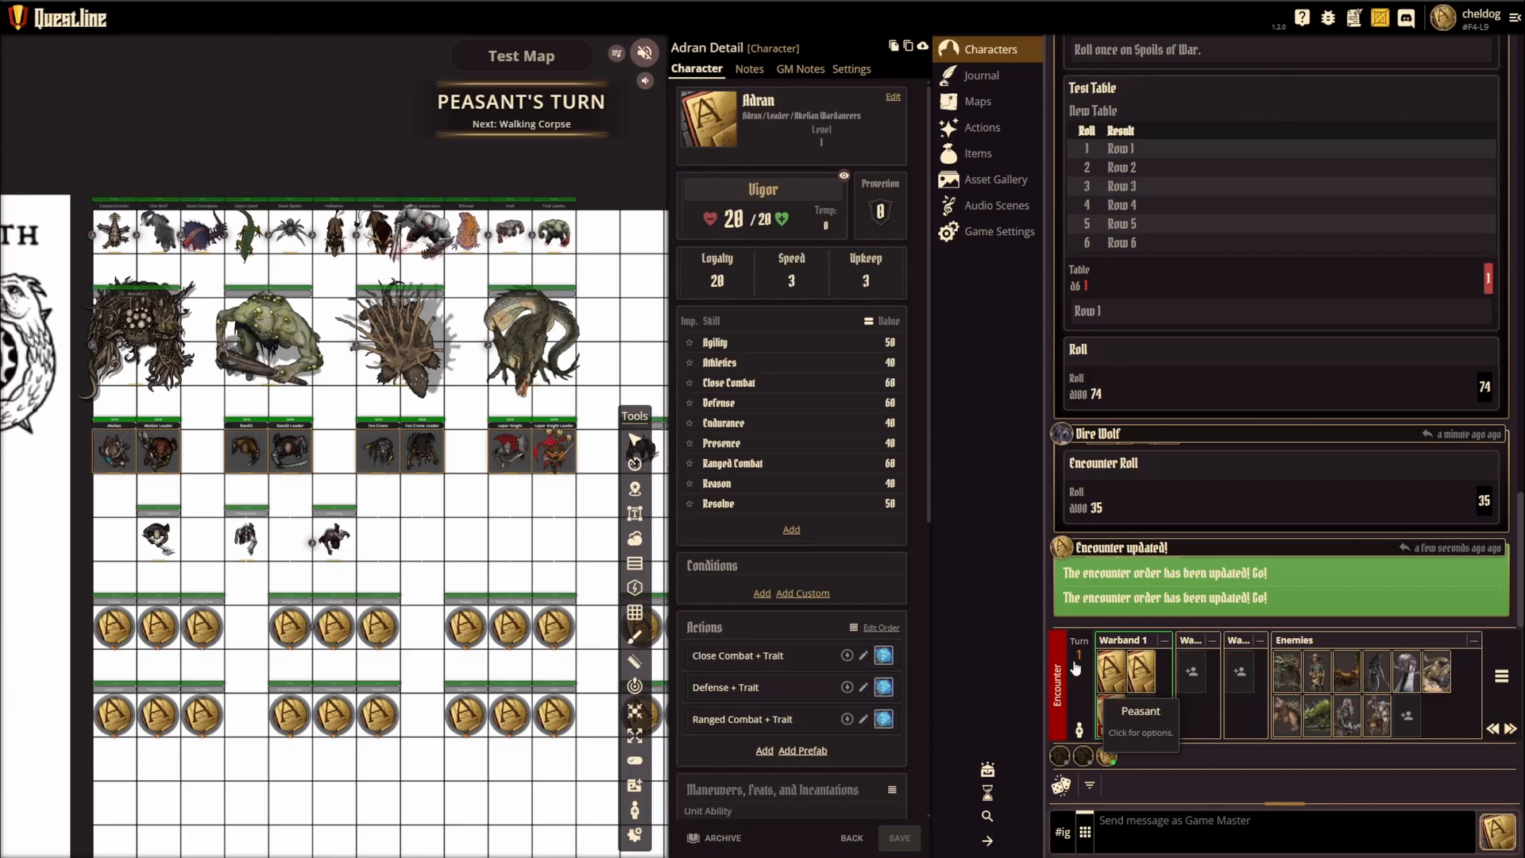
Step: Pass the turn to the Enemies side, back to Warband 1 and again to the Enemies side
{"action": "left_click", "coordinate": [1293, 640]}
{"action": "left_click", "coordinate": [1121, 642]}
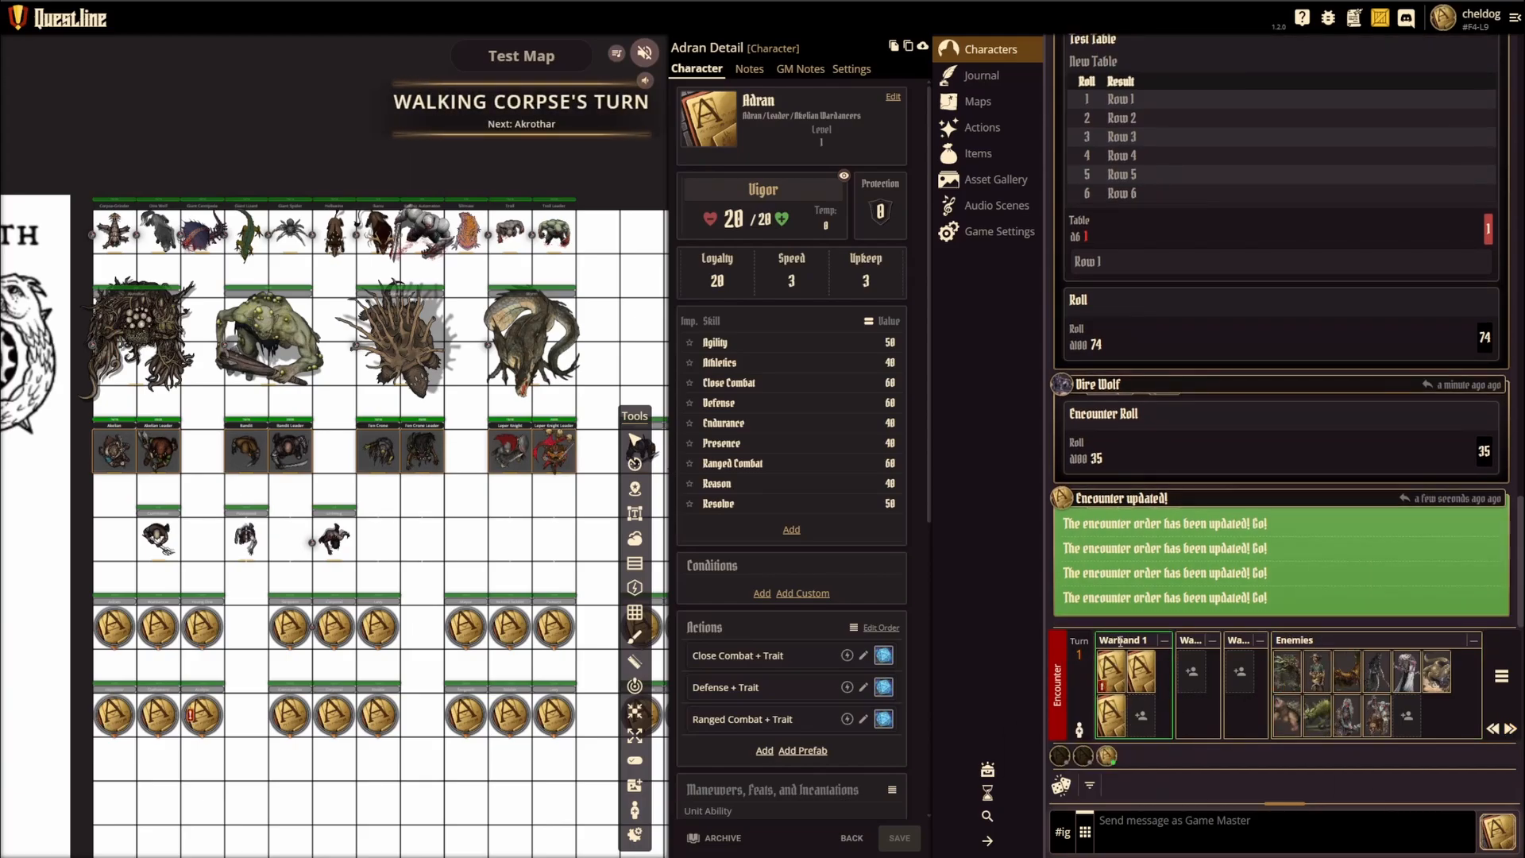
{"action": "left_click", "coordinate": [1315, 653]}
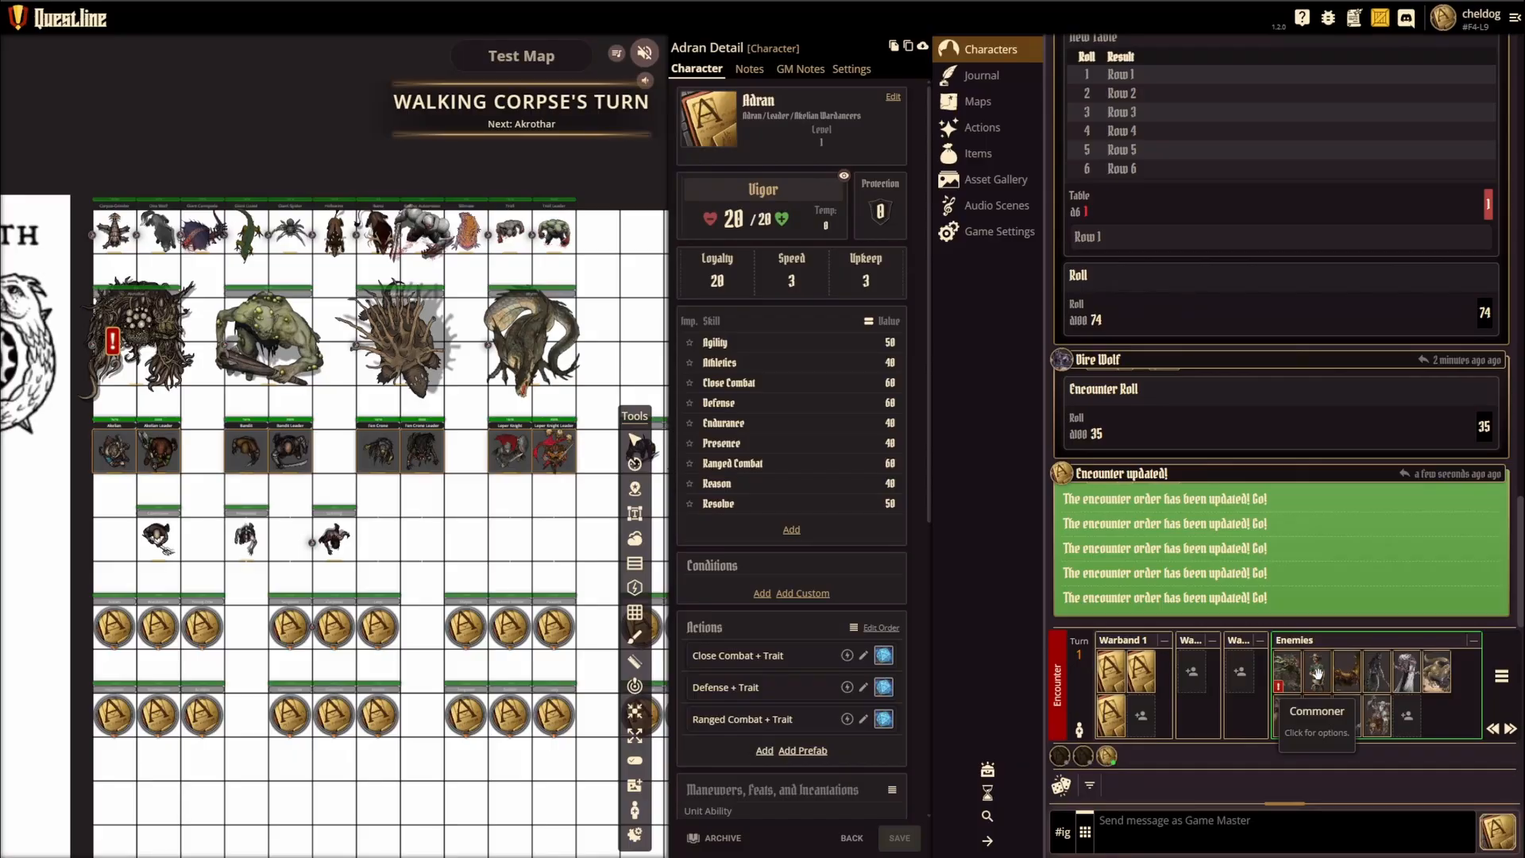
Step: Move the current turn to Commoner and from there to Fen Crone Leader within the Enemies side
{"action": "left_click", "coordinate": [1316, 674]}
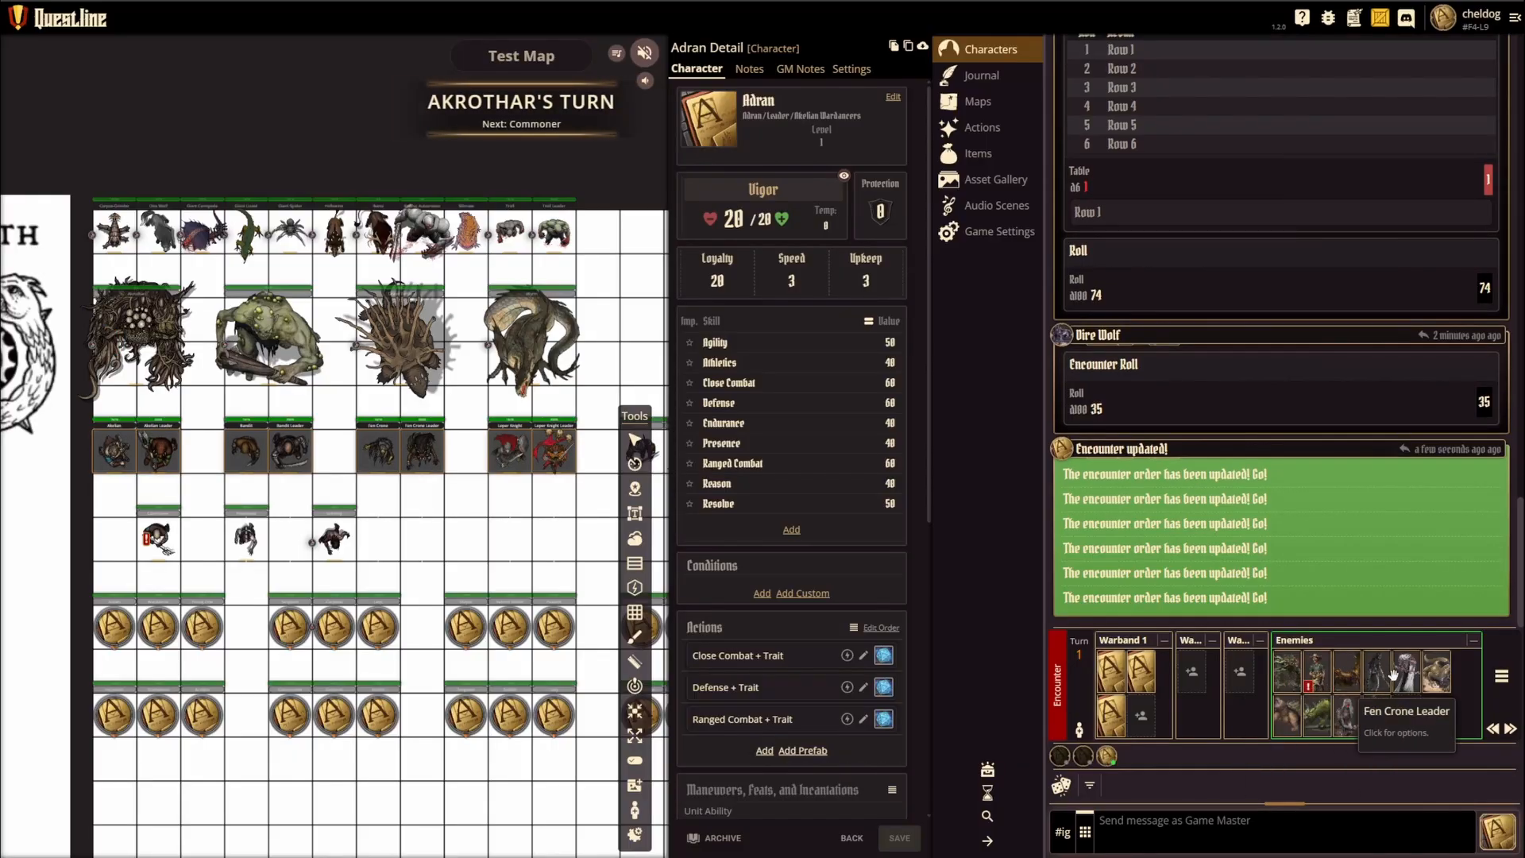
{"action": "left_click", "coordinate": [1404, 674]}
{"action": "left_click", "coordinate": [1387, 707]}
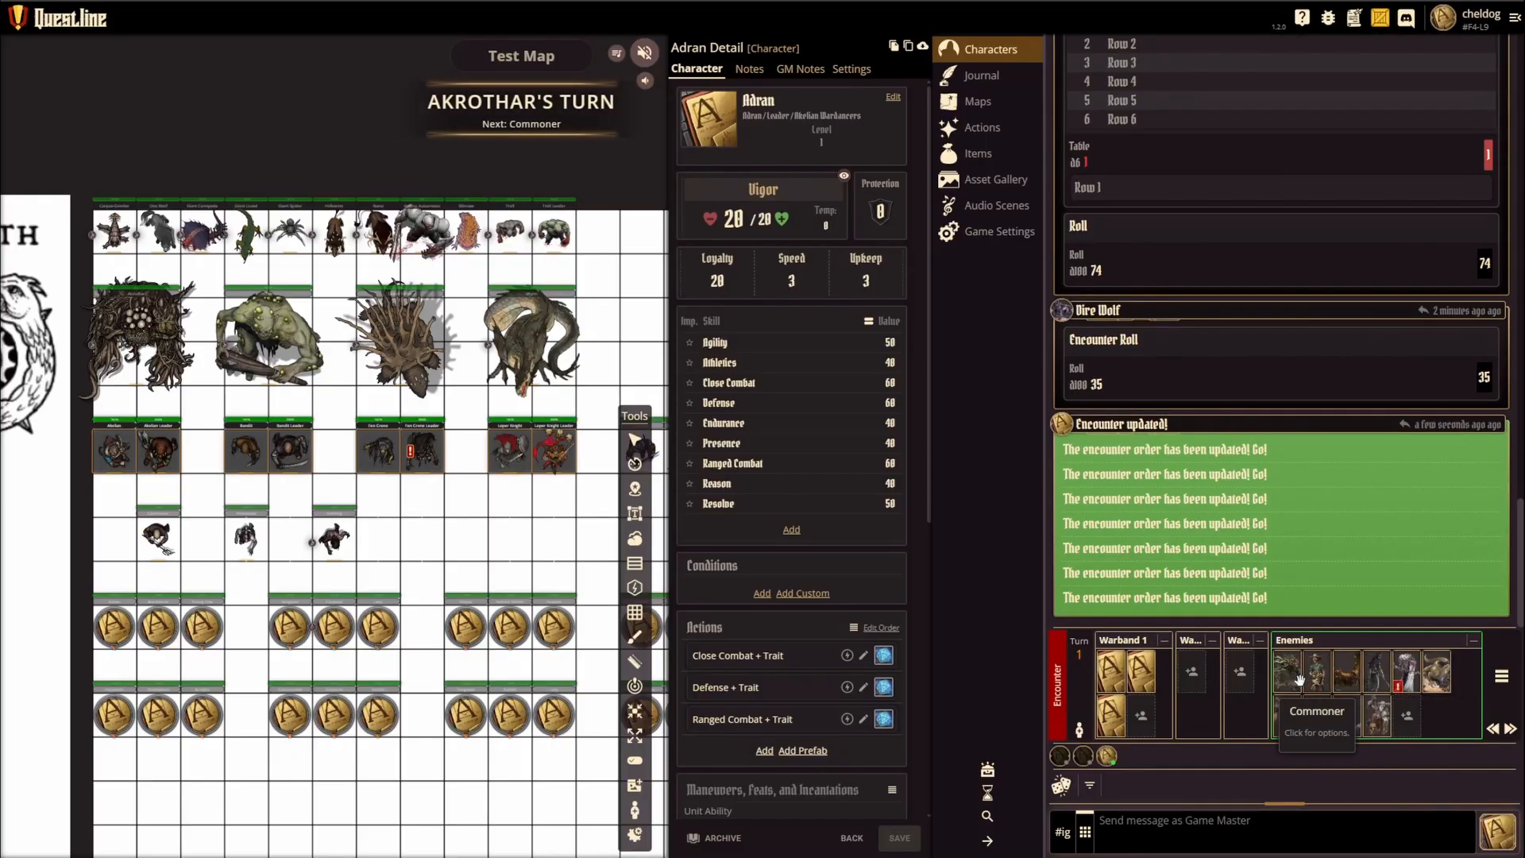